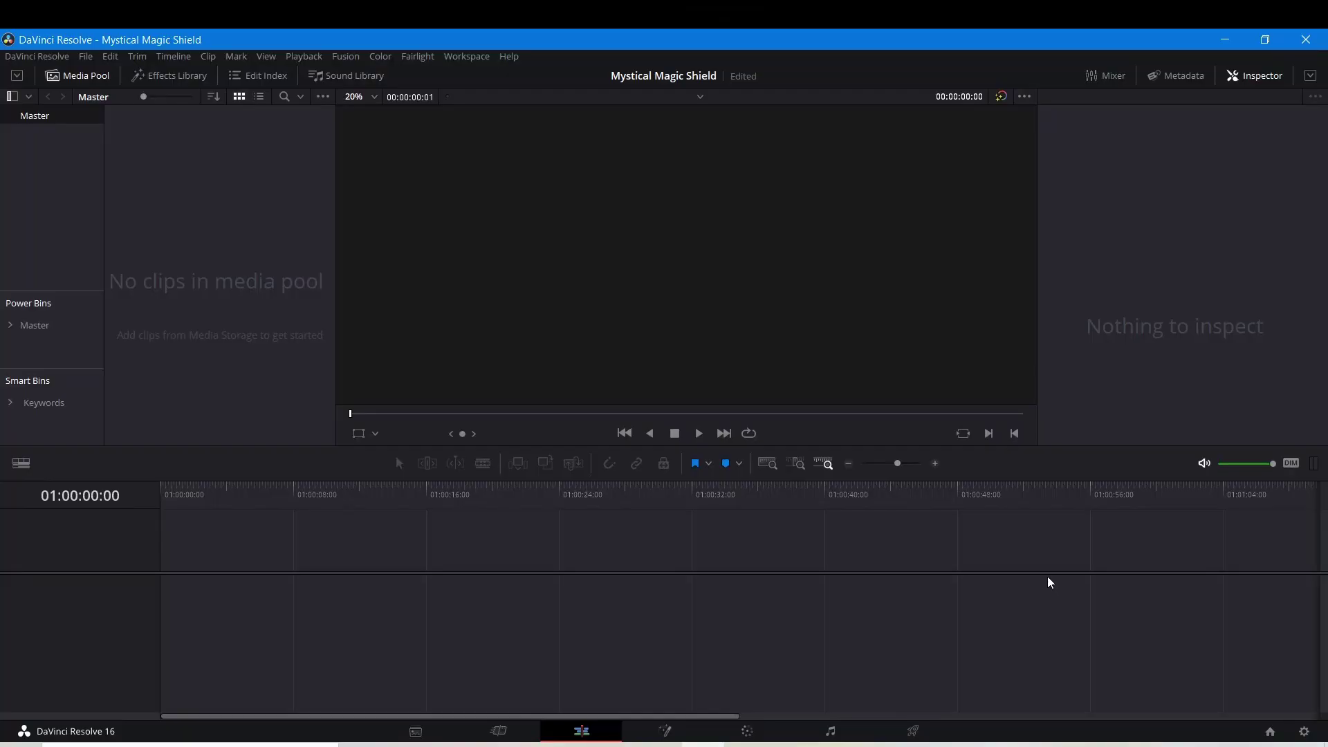
- Set the project to 1280 x 720 HD 720P timeline resolution, HD 720p 24 video format and 8 bit video depth, and save the settings
click(1304, 734)
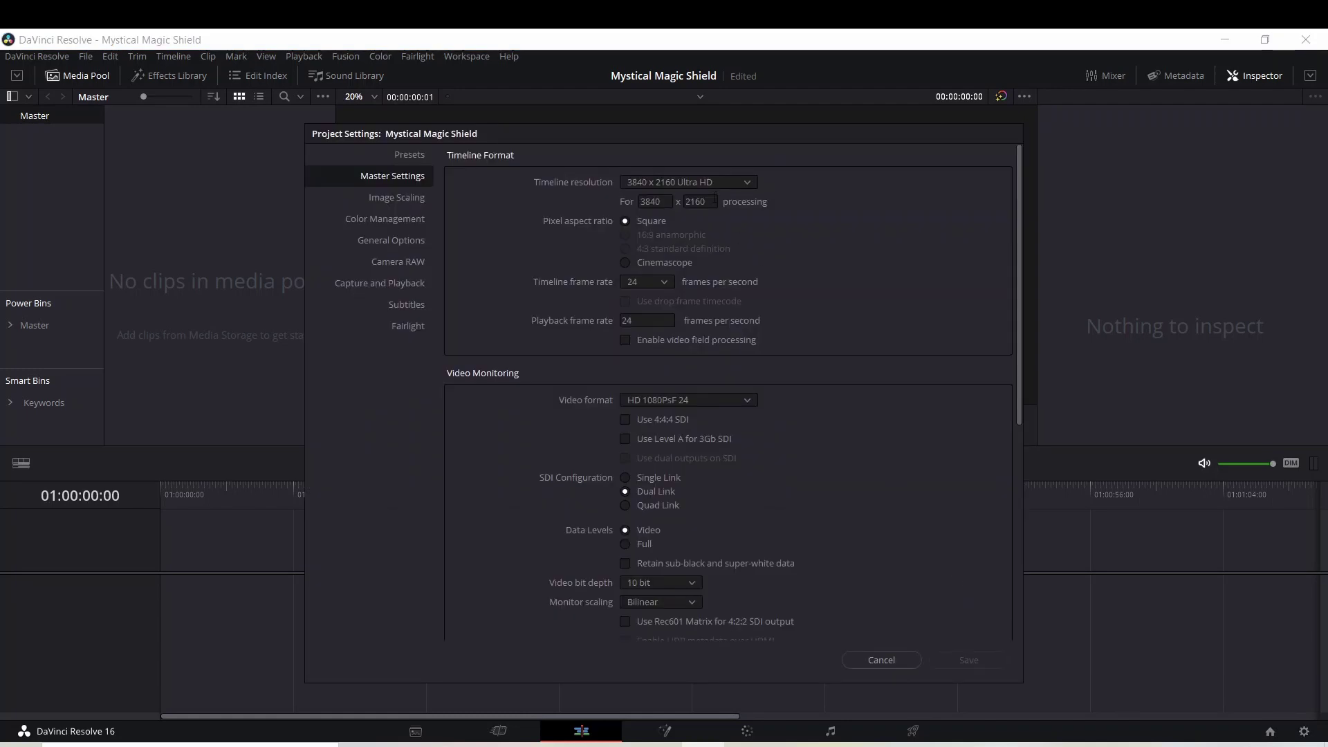
click(711, 184)
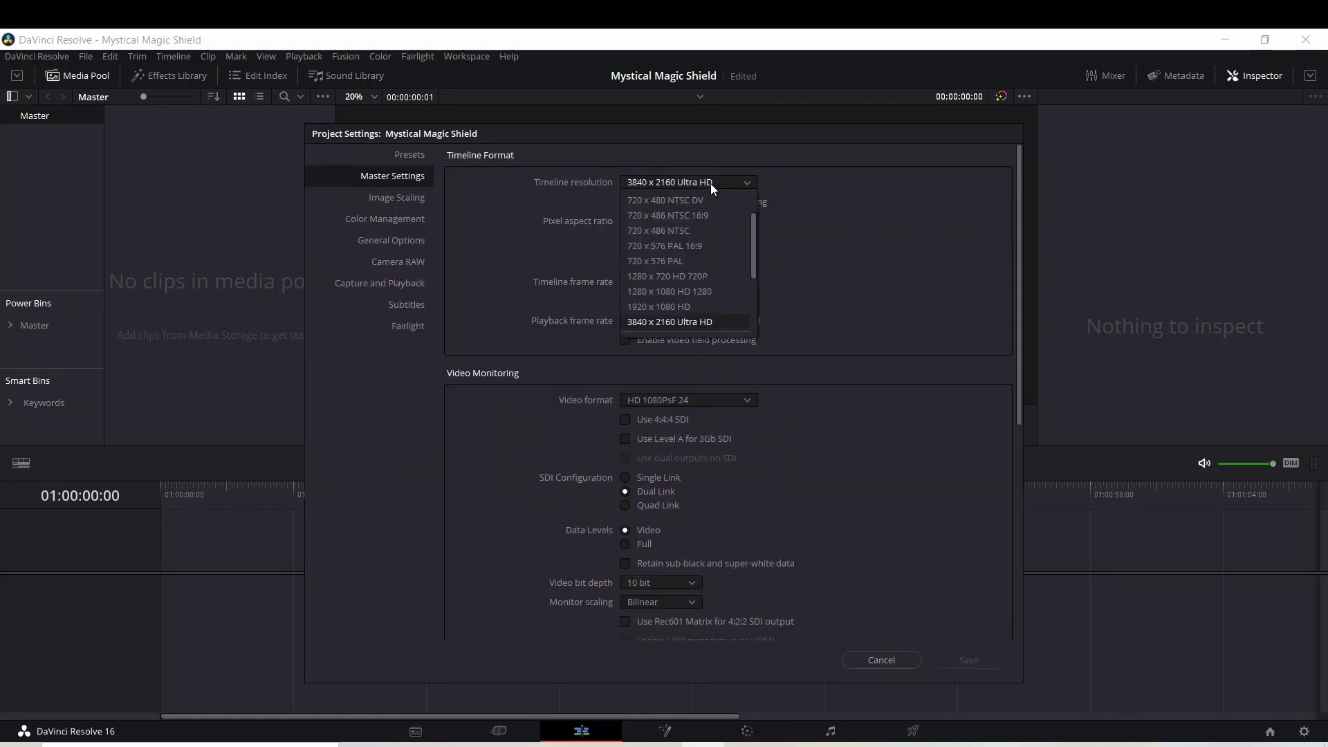
click(665, 277)
click(707, 401)
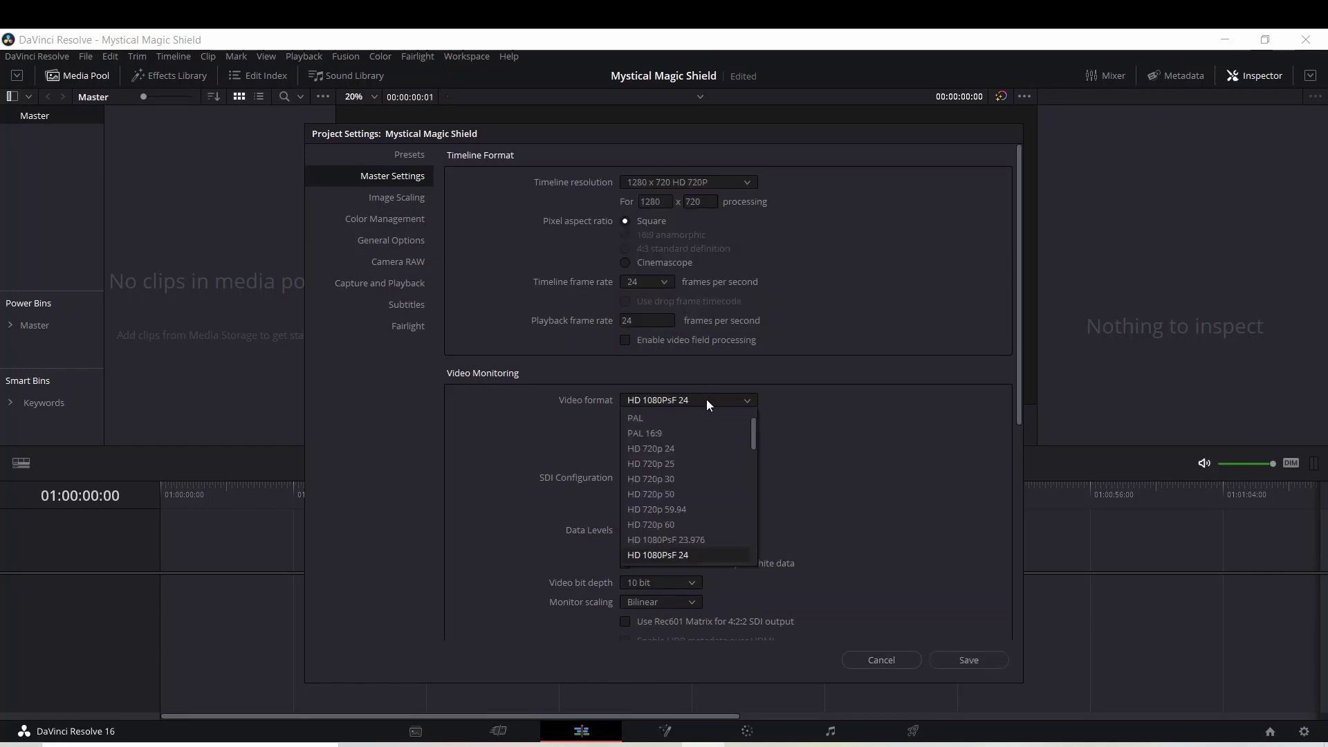
click(681, 450)
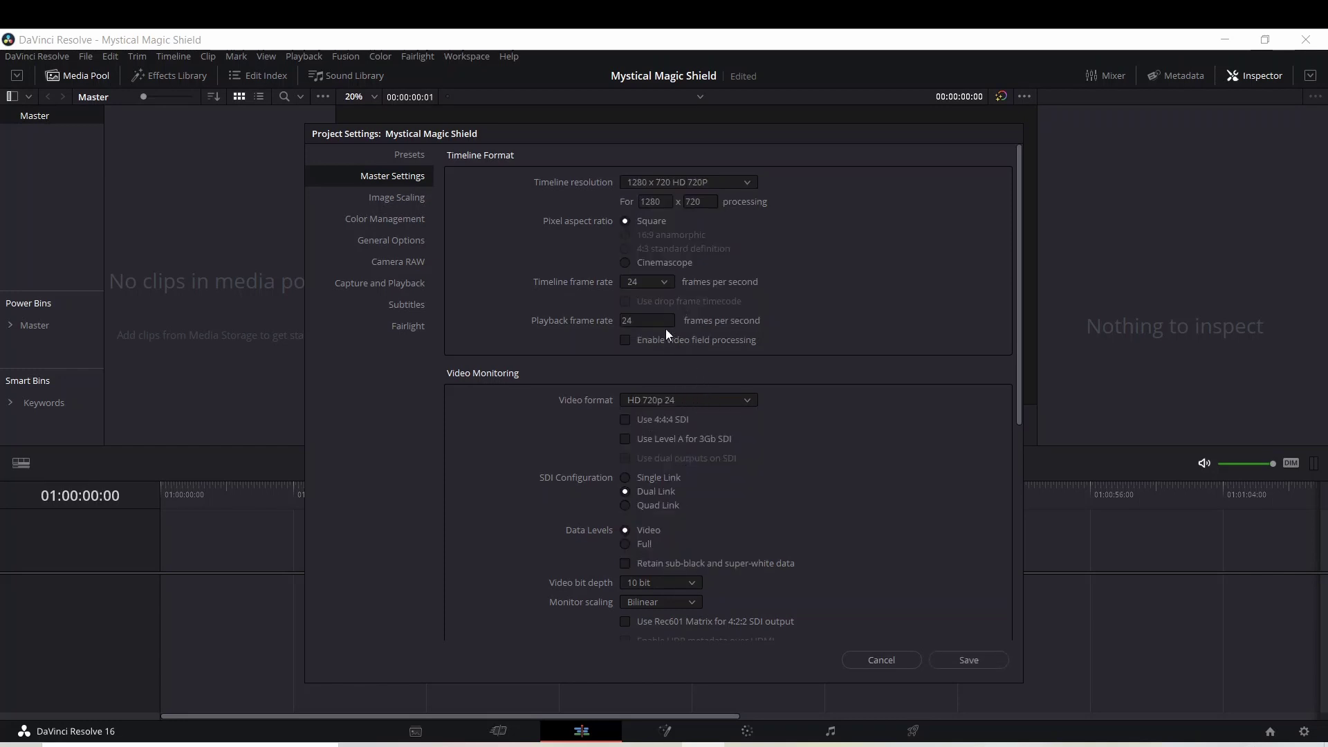
click(683, 578)
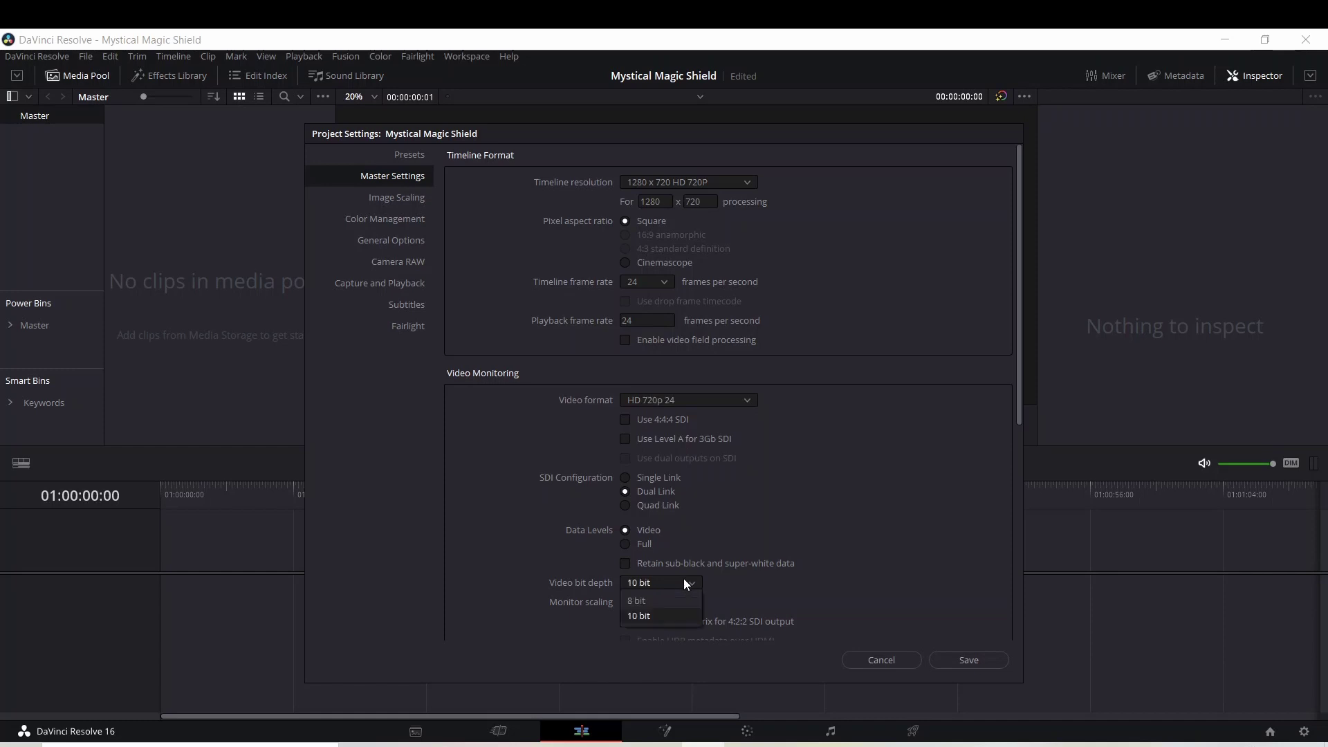
click(686, 601)
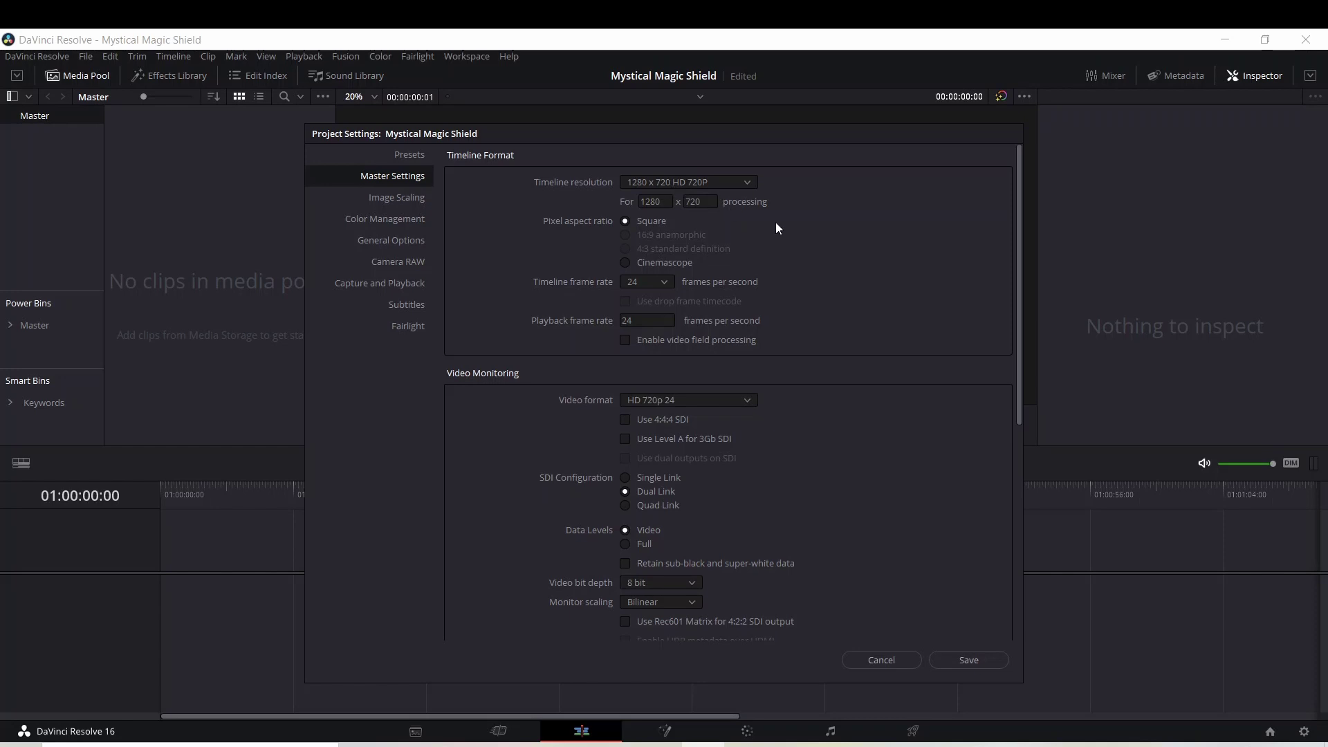
click(969, 660)
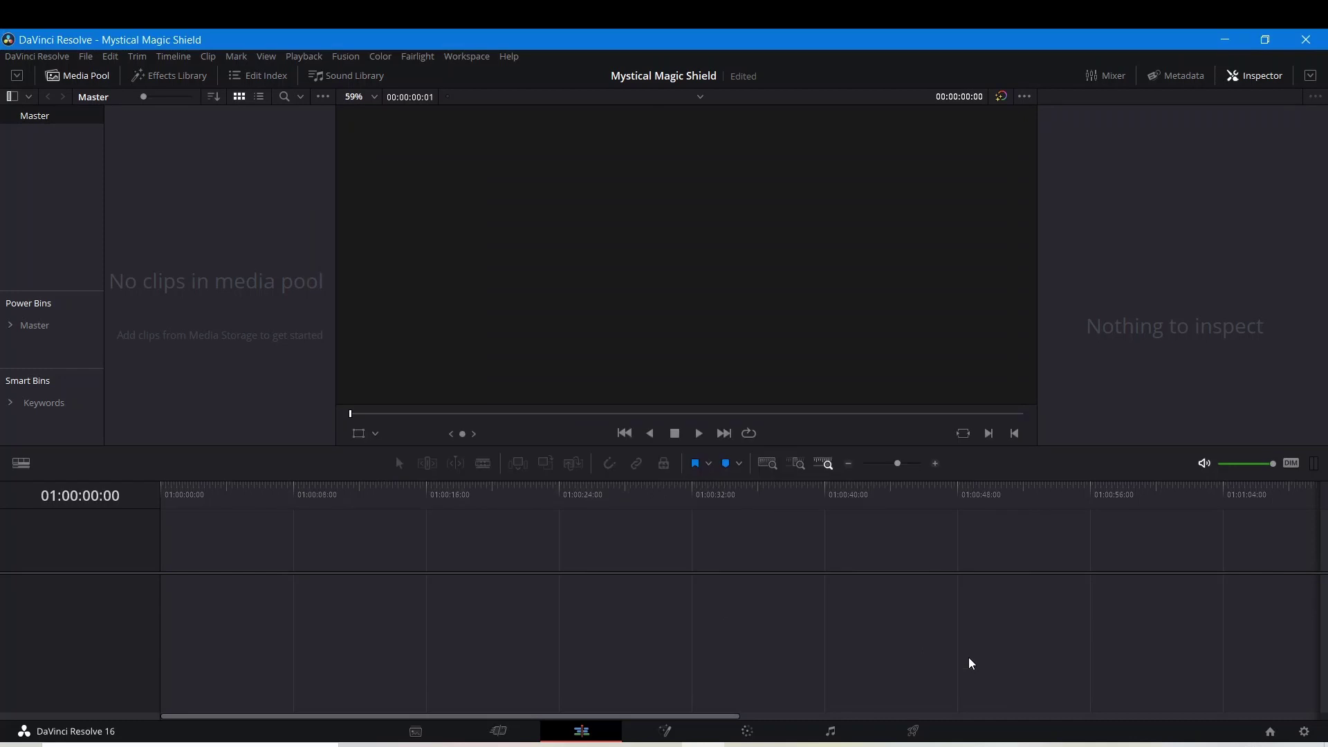
- Create a new Fusion composition clip in the Master bin with a duration of 11 seconds
right_click(189, 231)
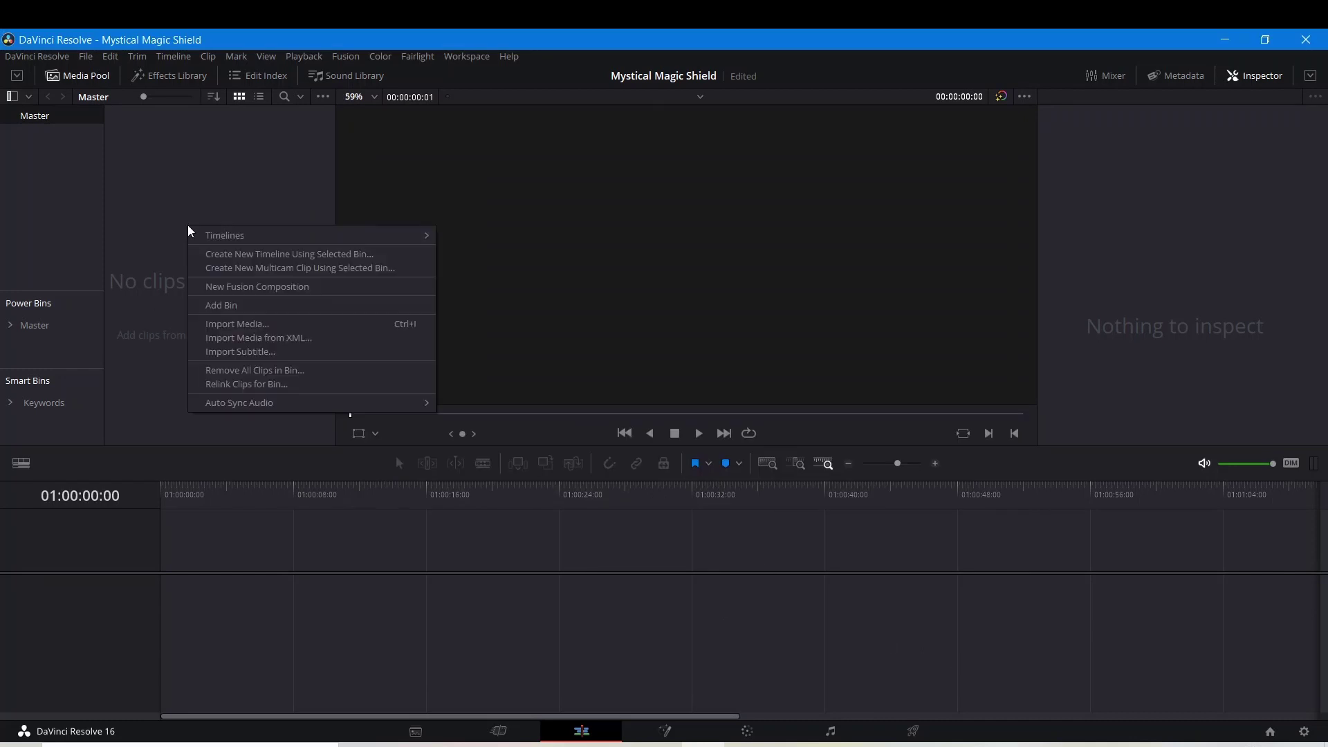
click(251, 289)
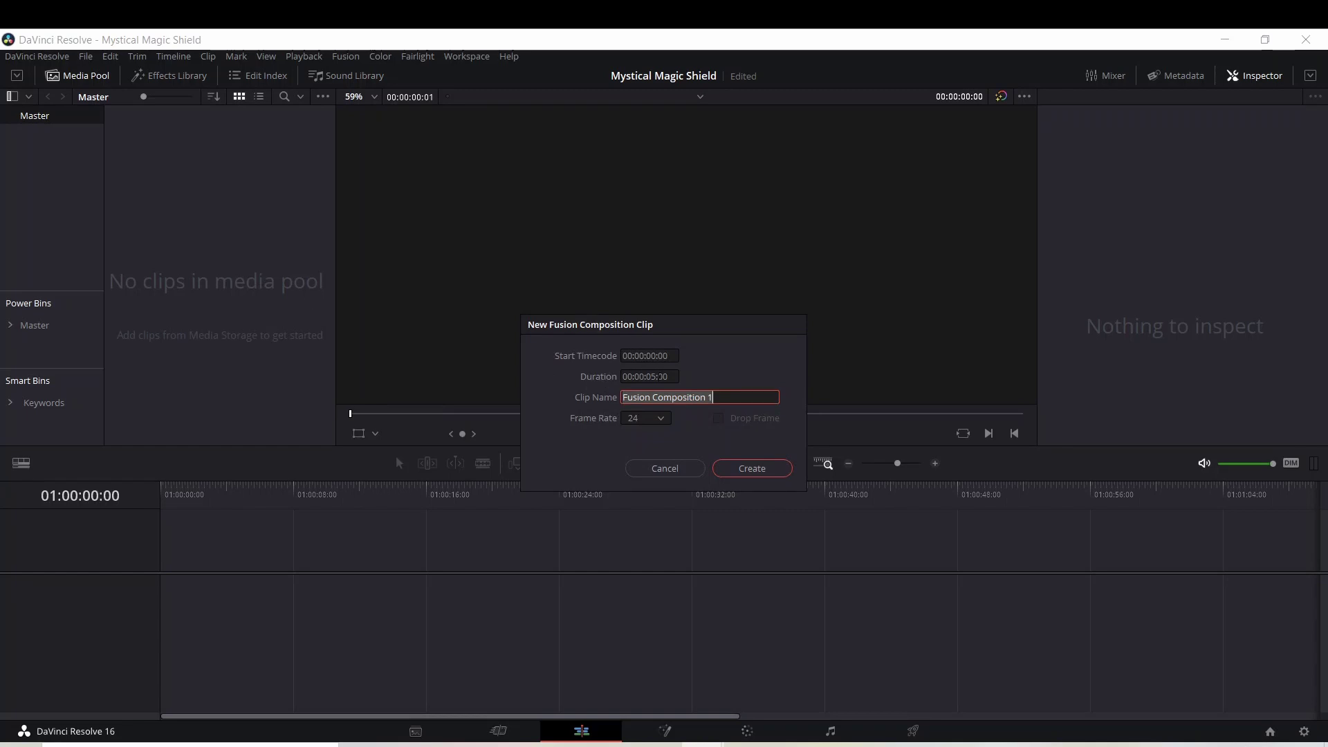
click(658, 377)
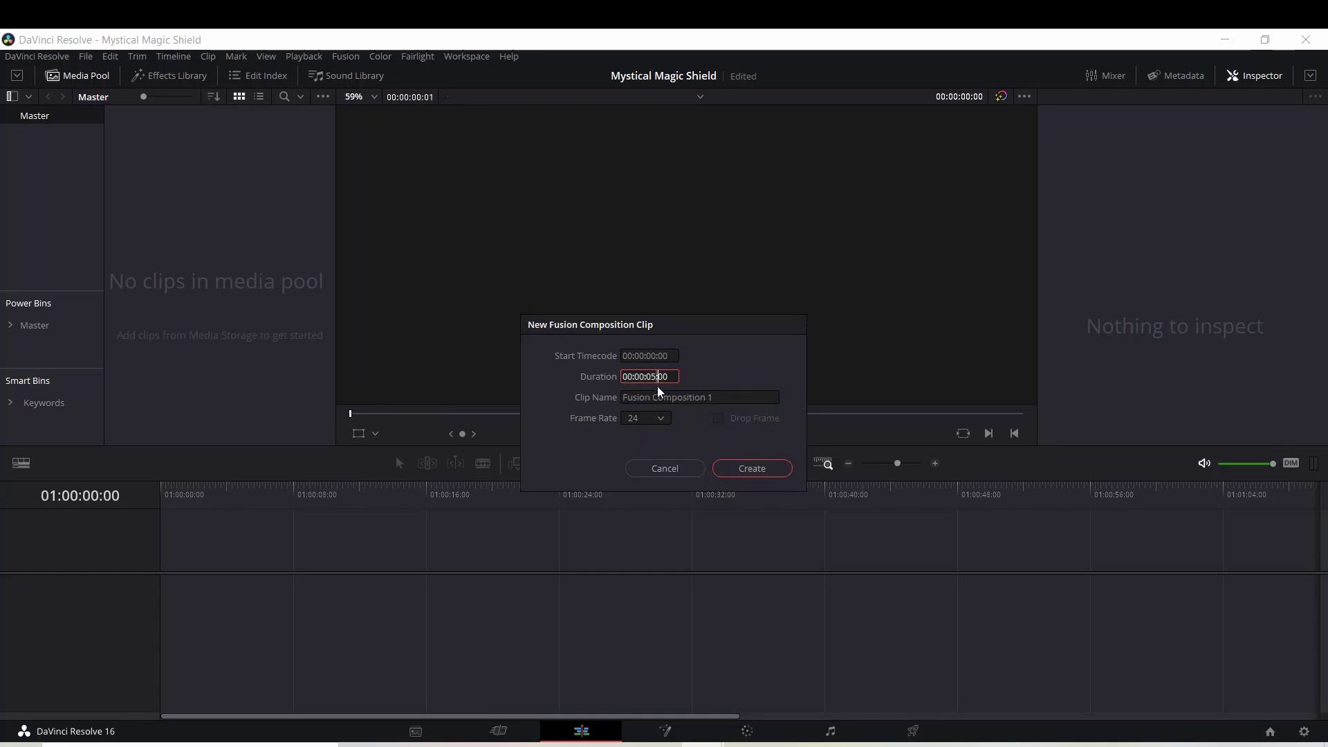
text(11)
click(763, 472)
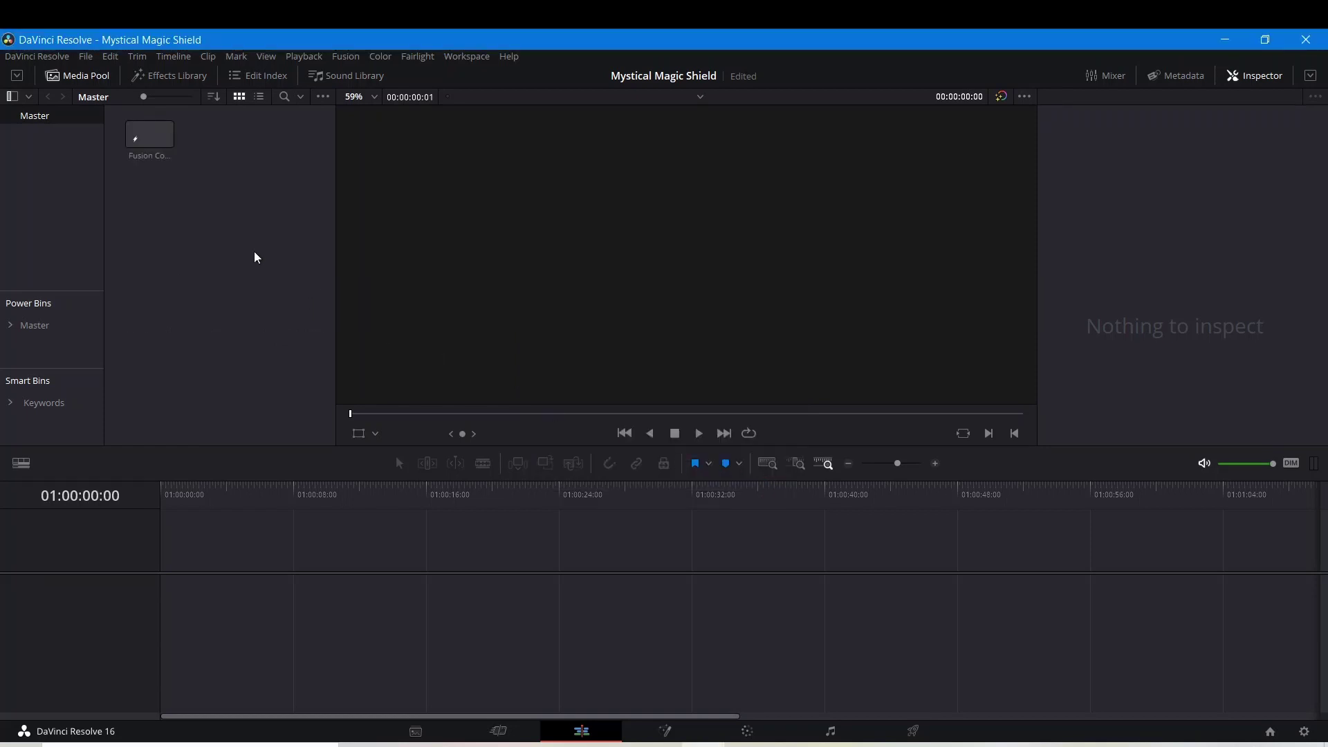
- Place the Fusion composition at the start of a new timeline and open it on the Fusion page
drag(139, 137, 163, 588)
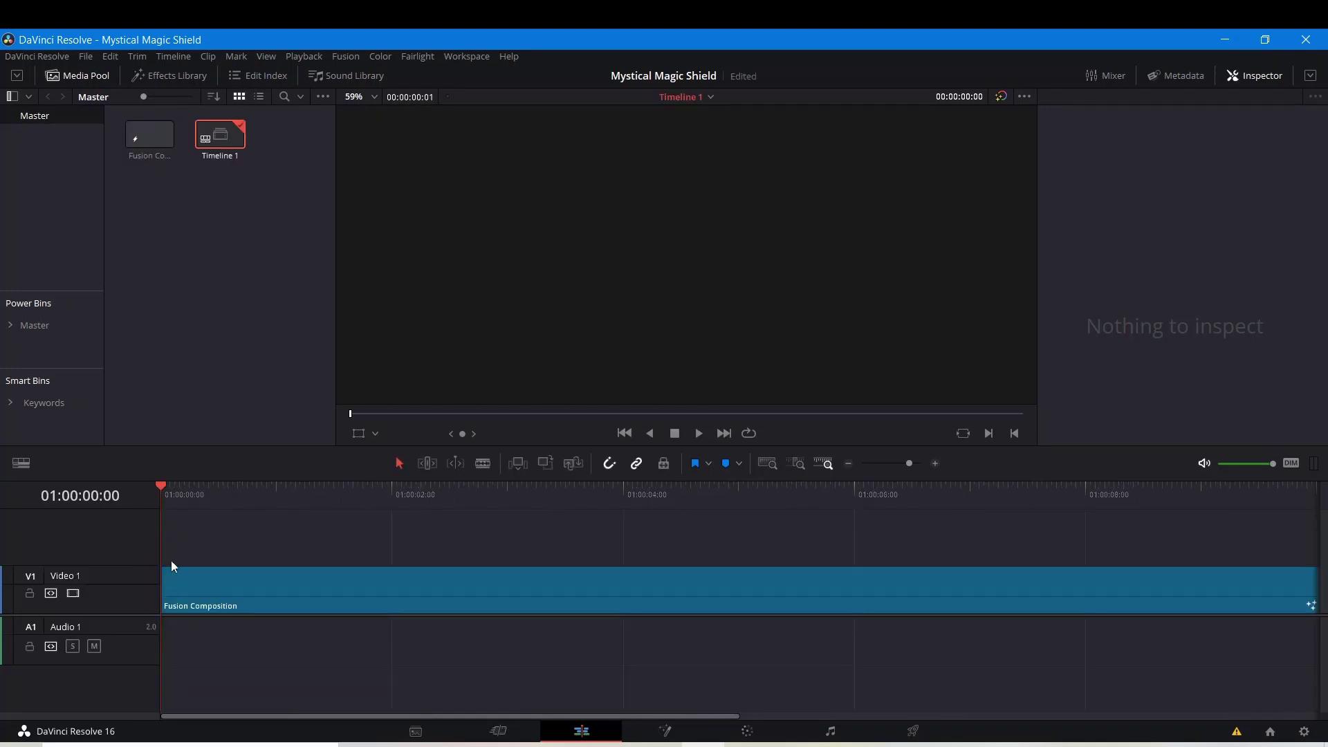
click(280, 483)
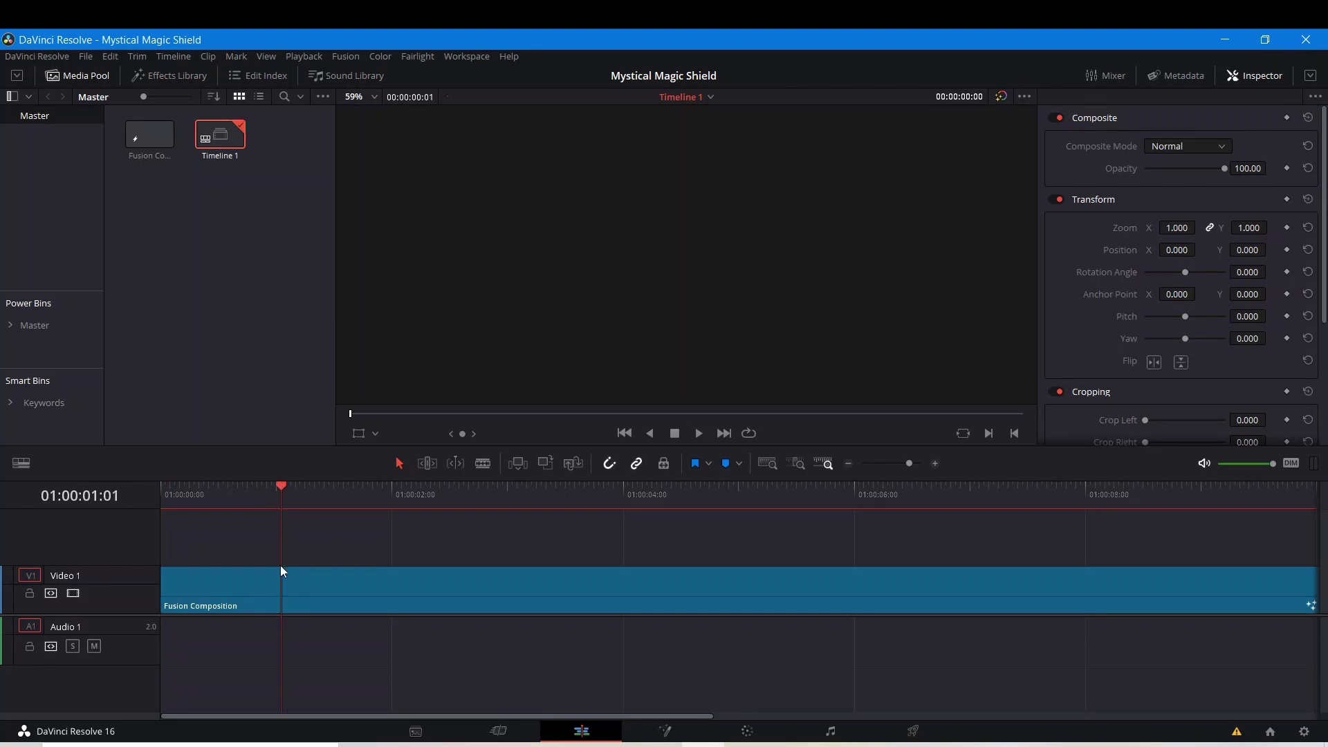
click(242, 607)
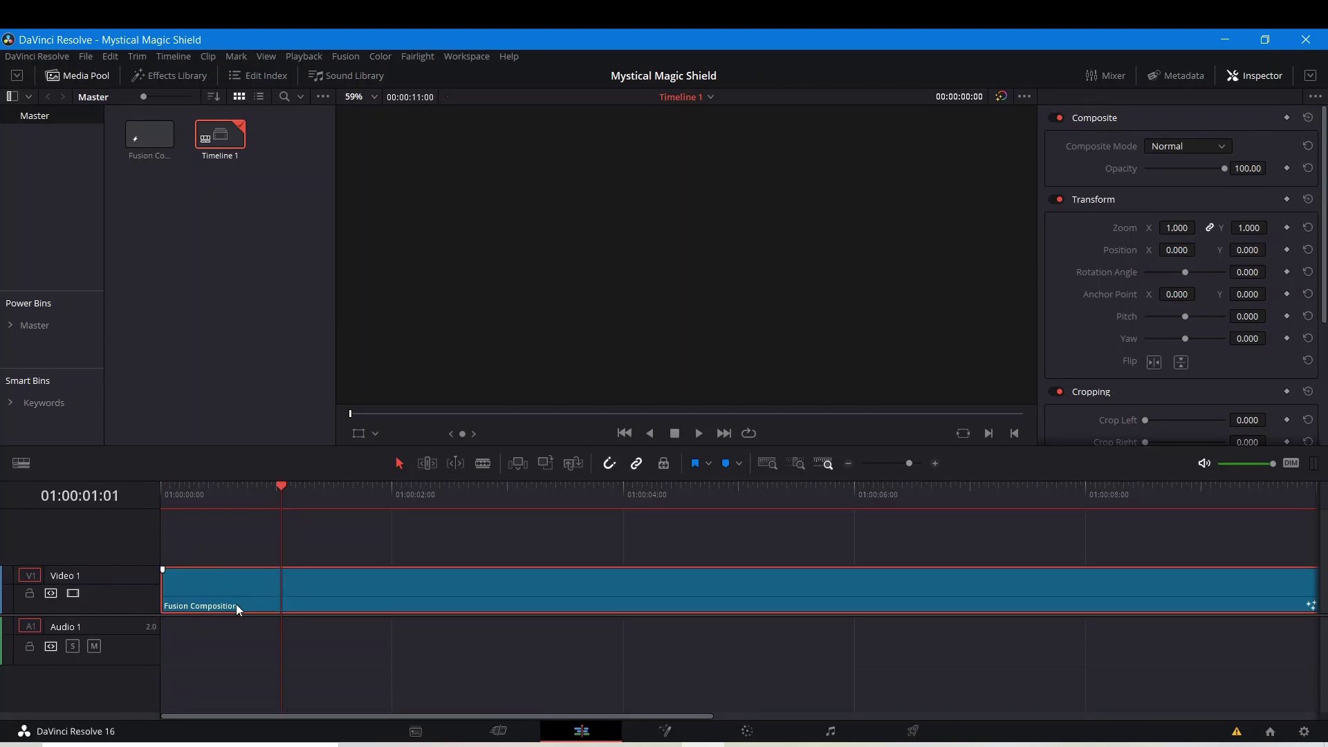
click(667, 731)
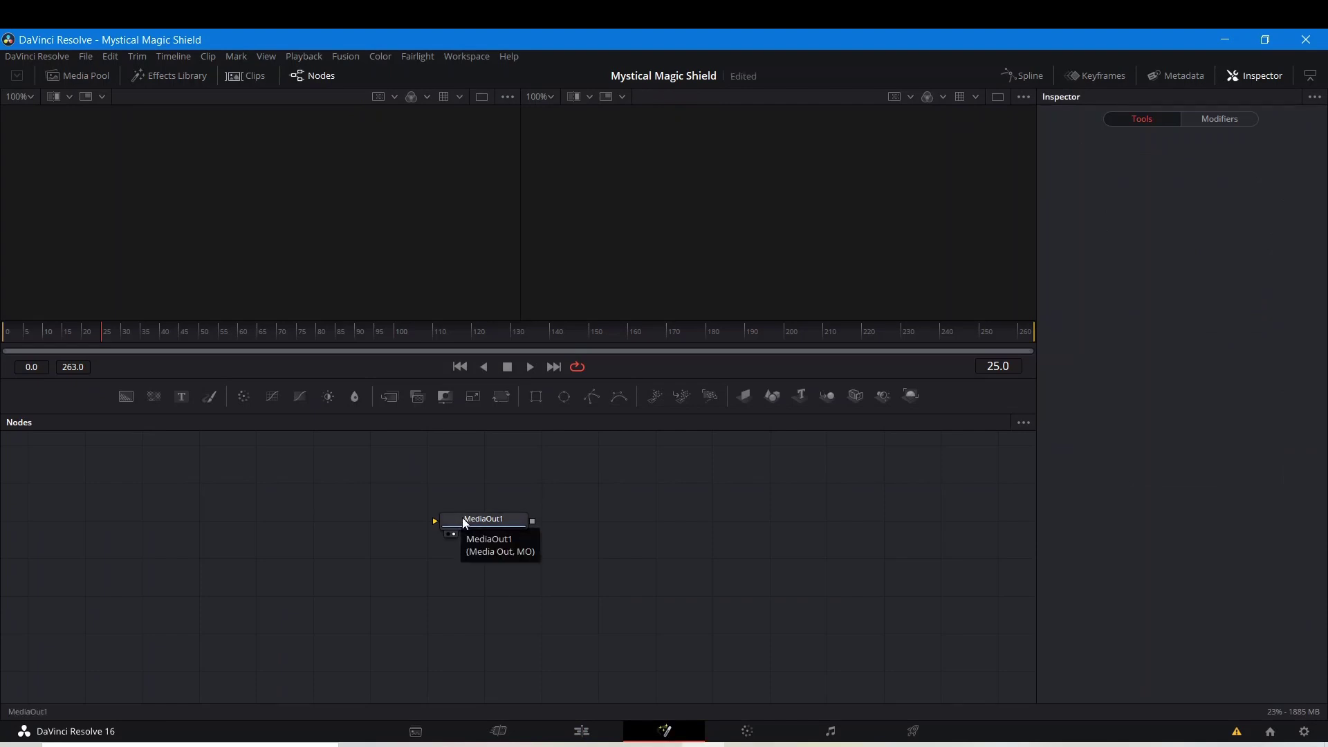
- Move the MediaOut1 node to the lower right of the node graph and switch the connections to orthogonal pipes
drag(463, 522, 899, 657)
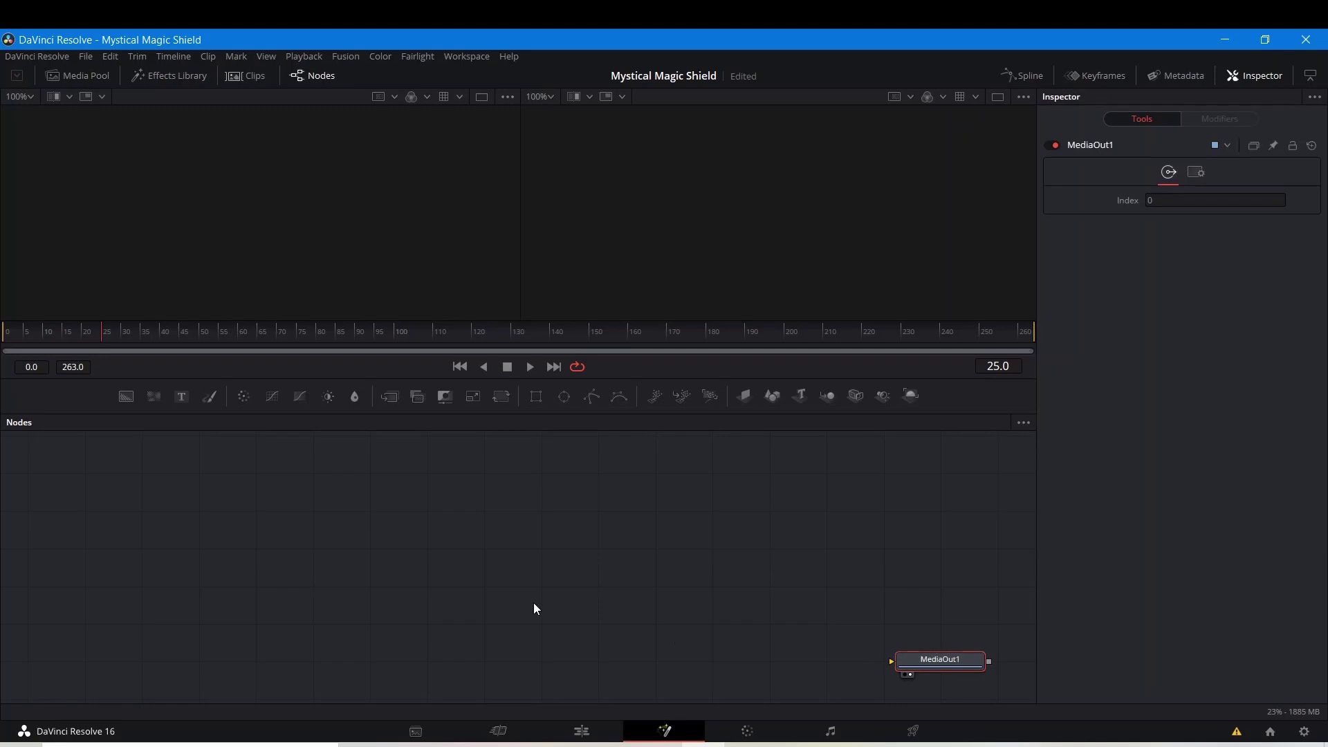
right_click(459, 537)
mouse_move(524, 355)
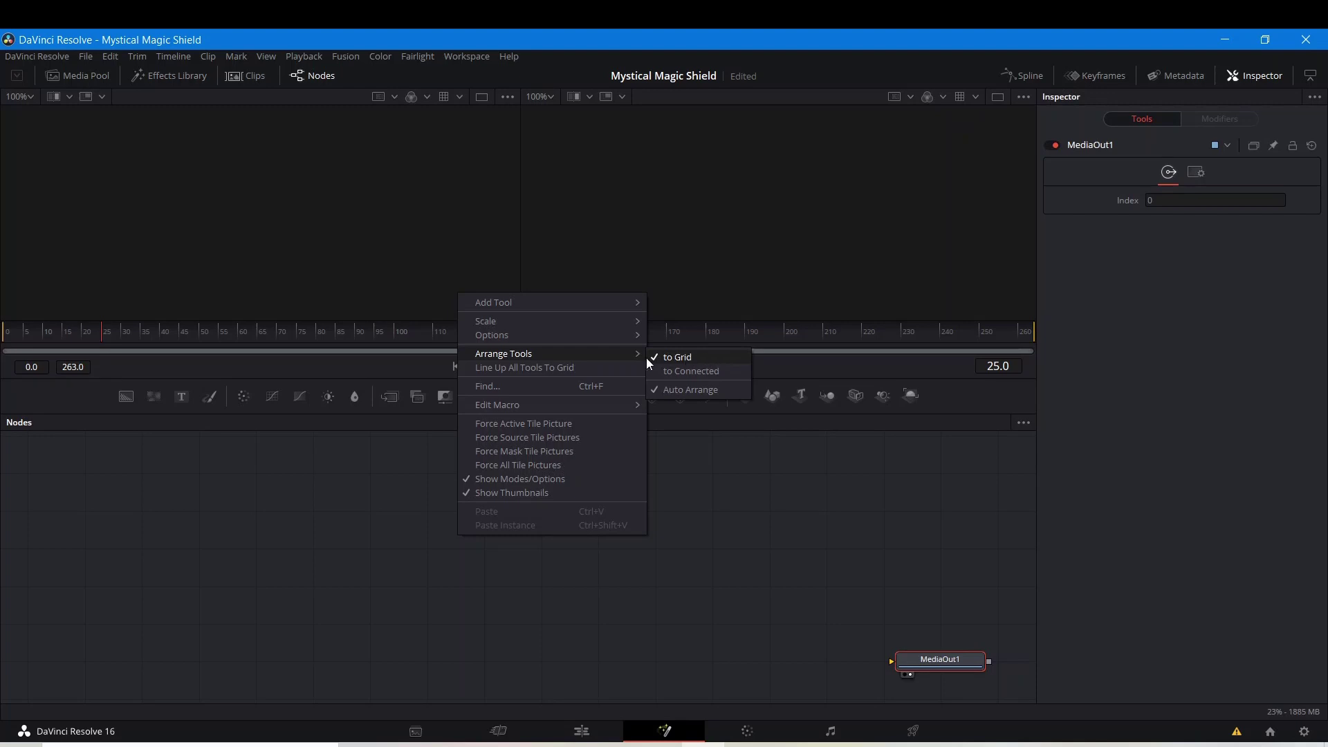
mouse_move(589, 336)
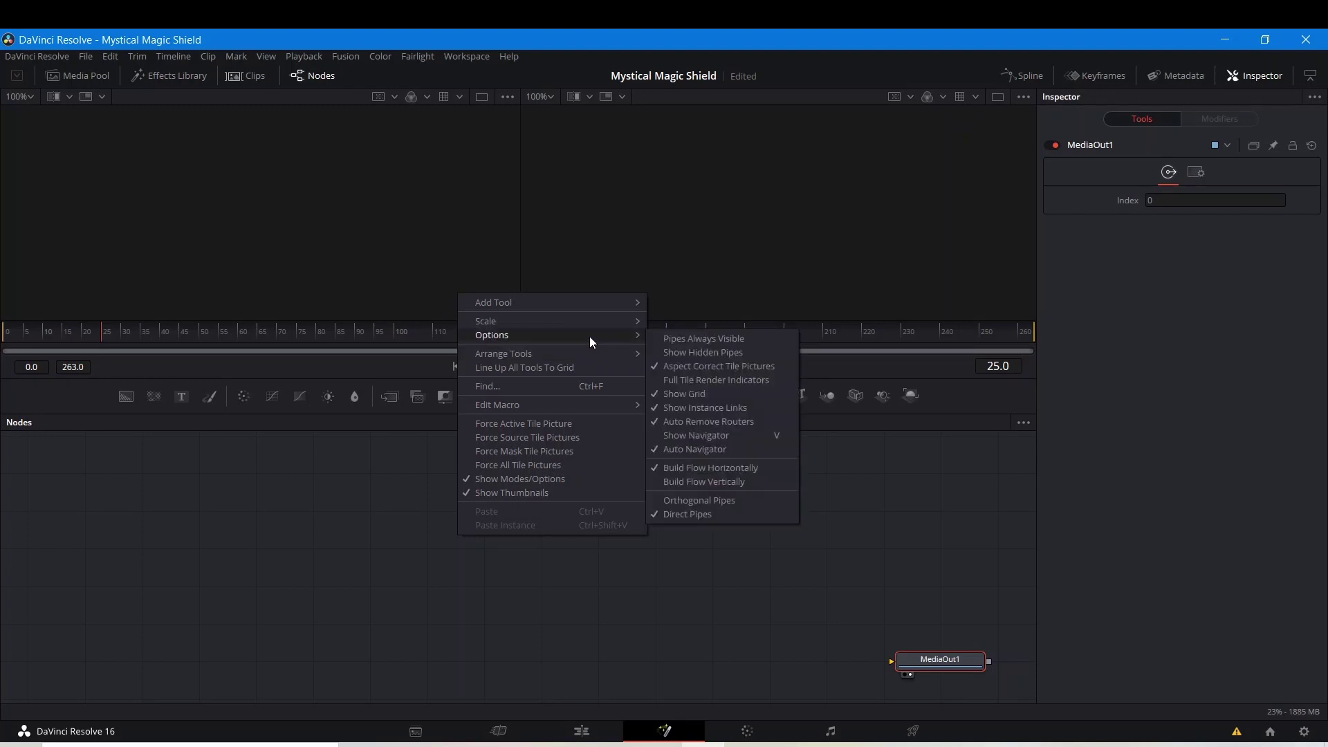
click(668, 501)
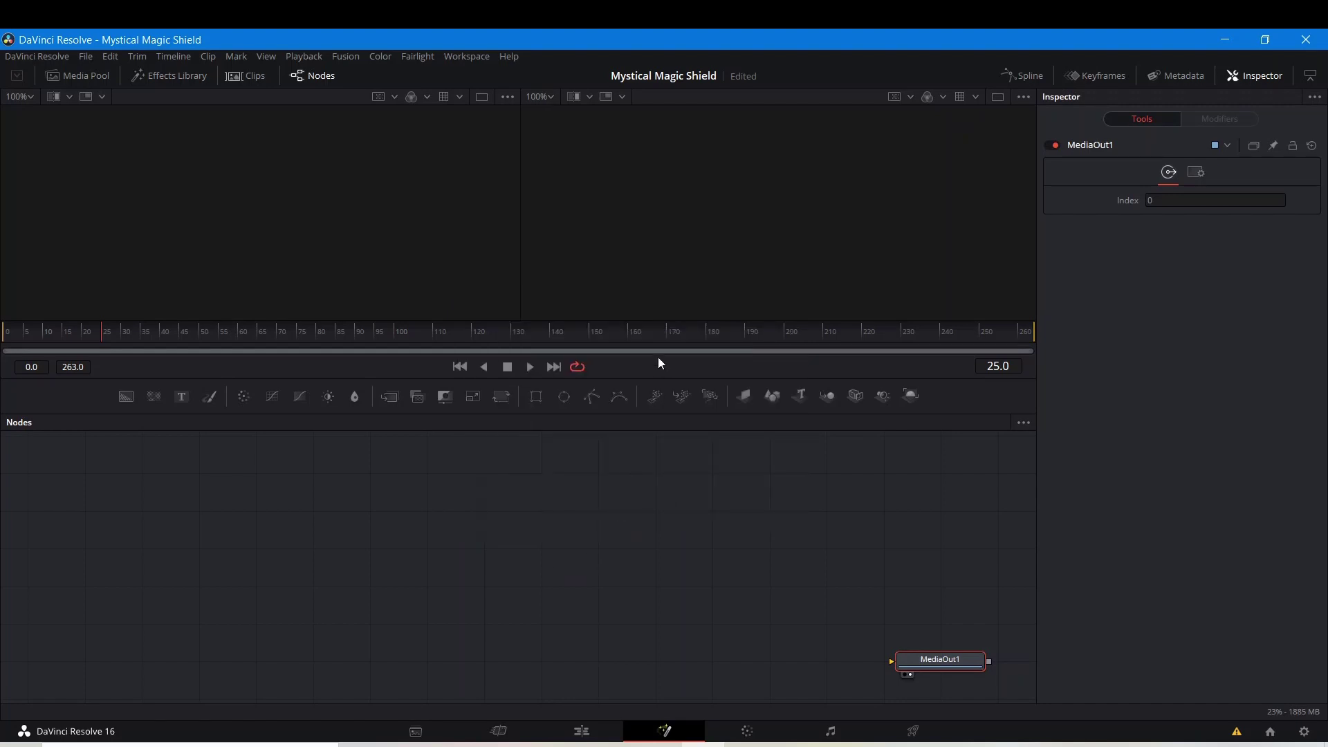
- Turn off High Quality in the Fusion playback options
right_click(625, 371)
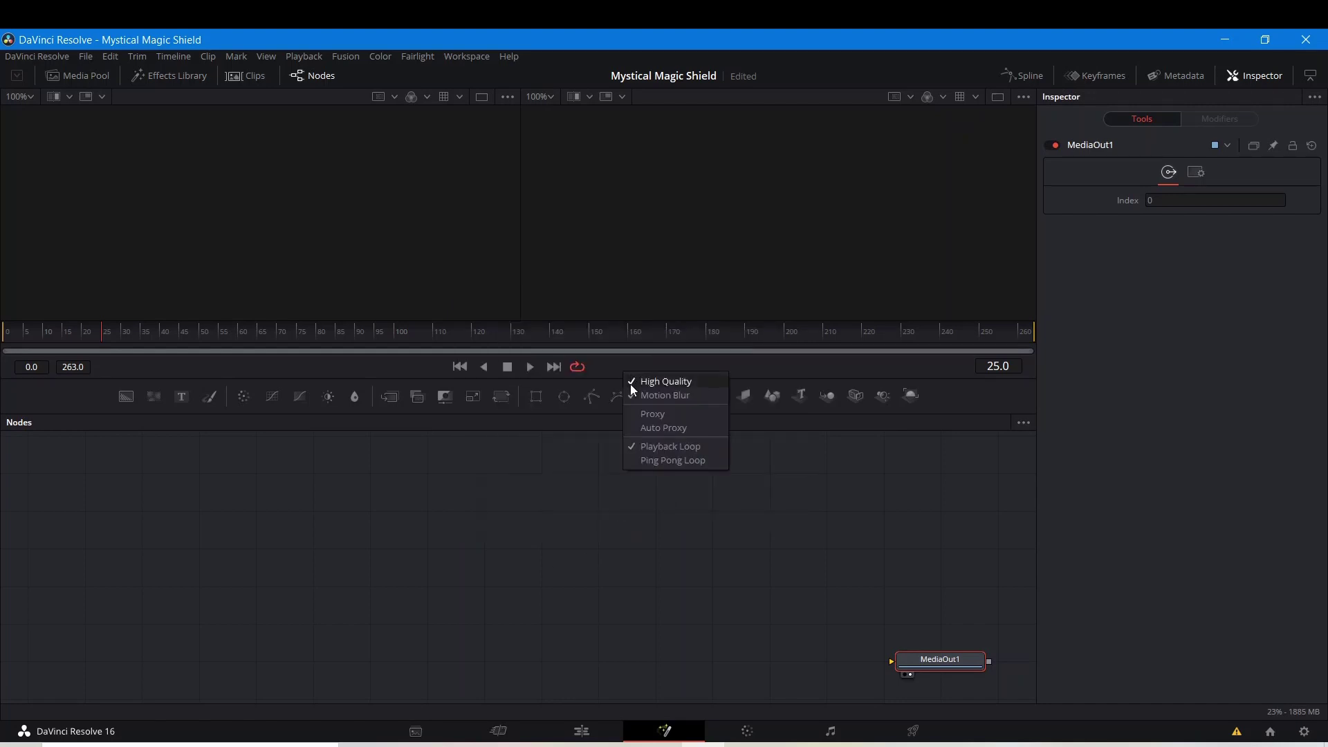
click(630, 384)
right_click(630, 368)
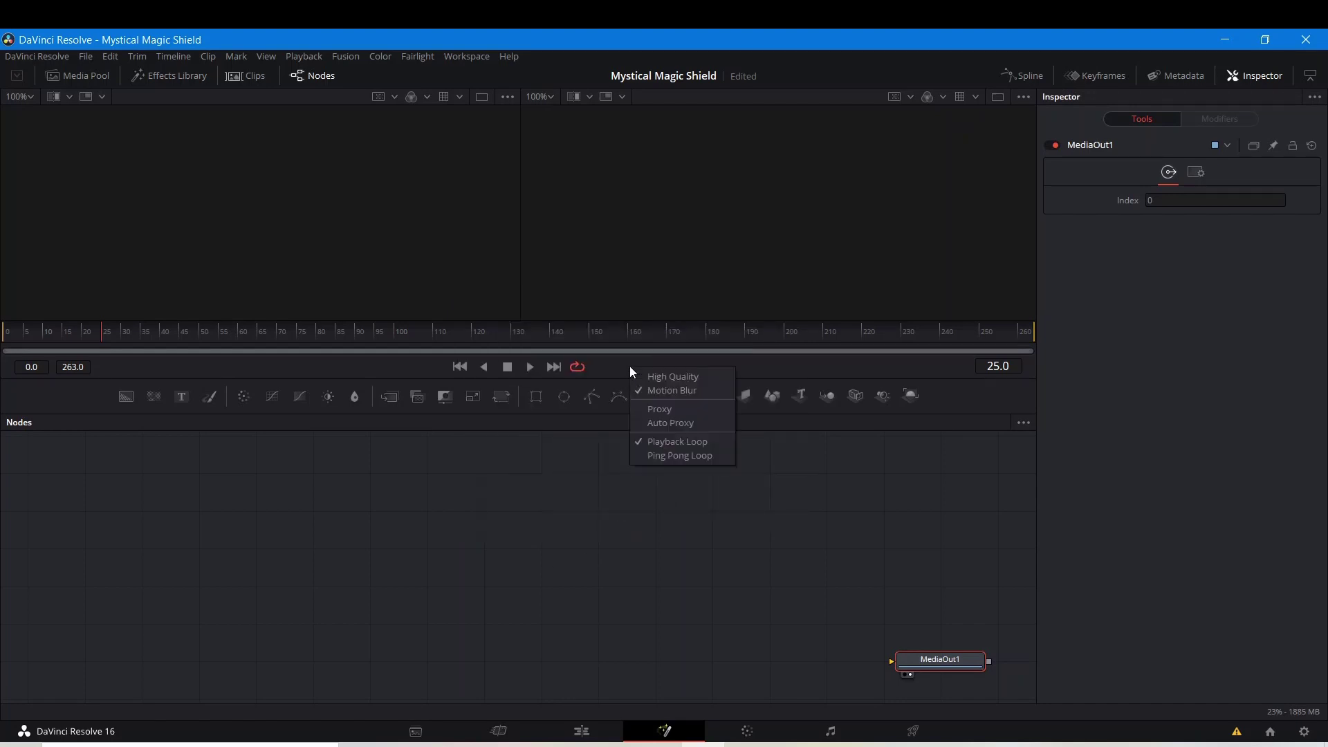
click(641, 420)
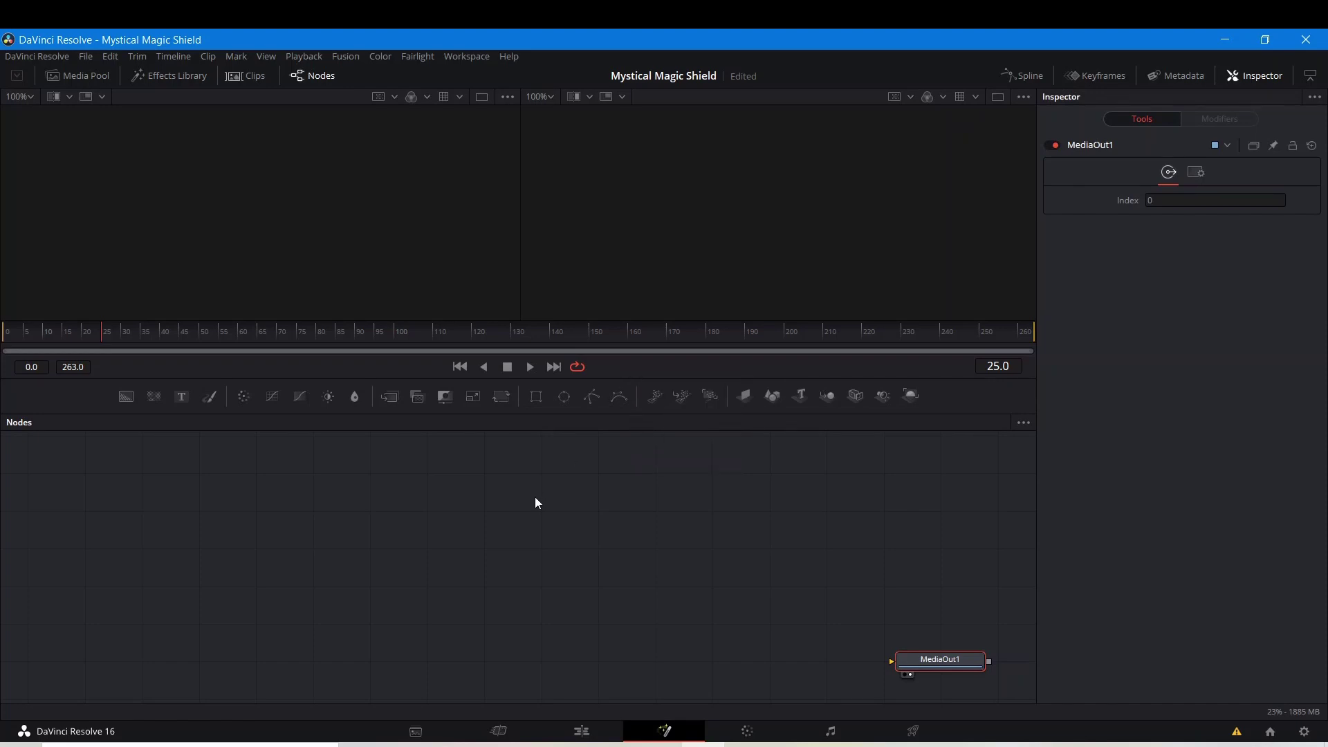
- Add a Background node to the node graph and set its alpha to 0.0 so it is fully transparent
drag(270, 527, 192, 501)
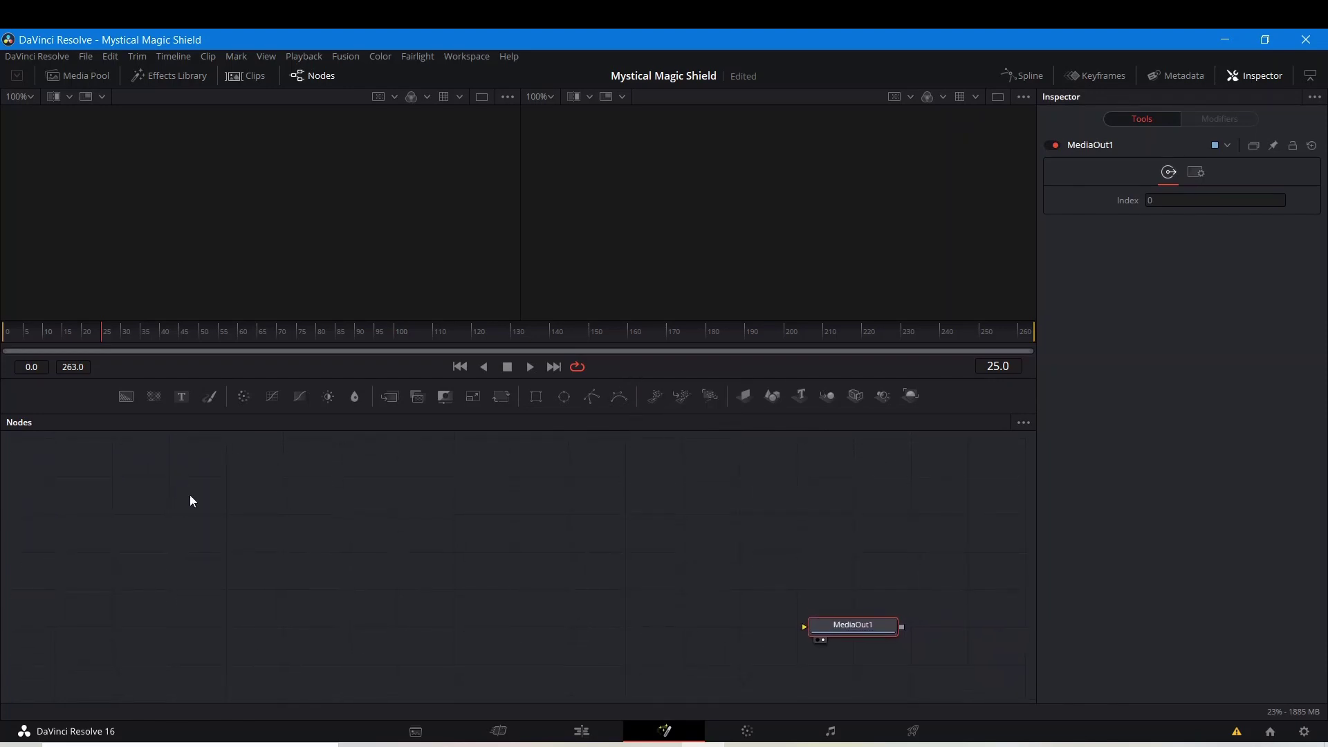
drag(125, 399, 396, 554)
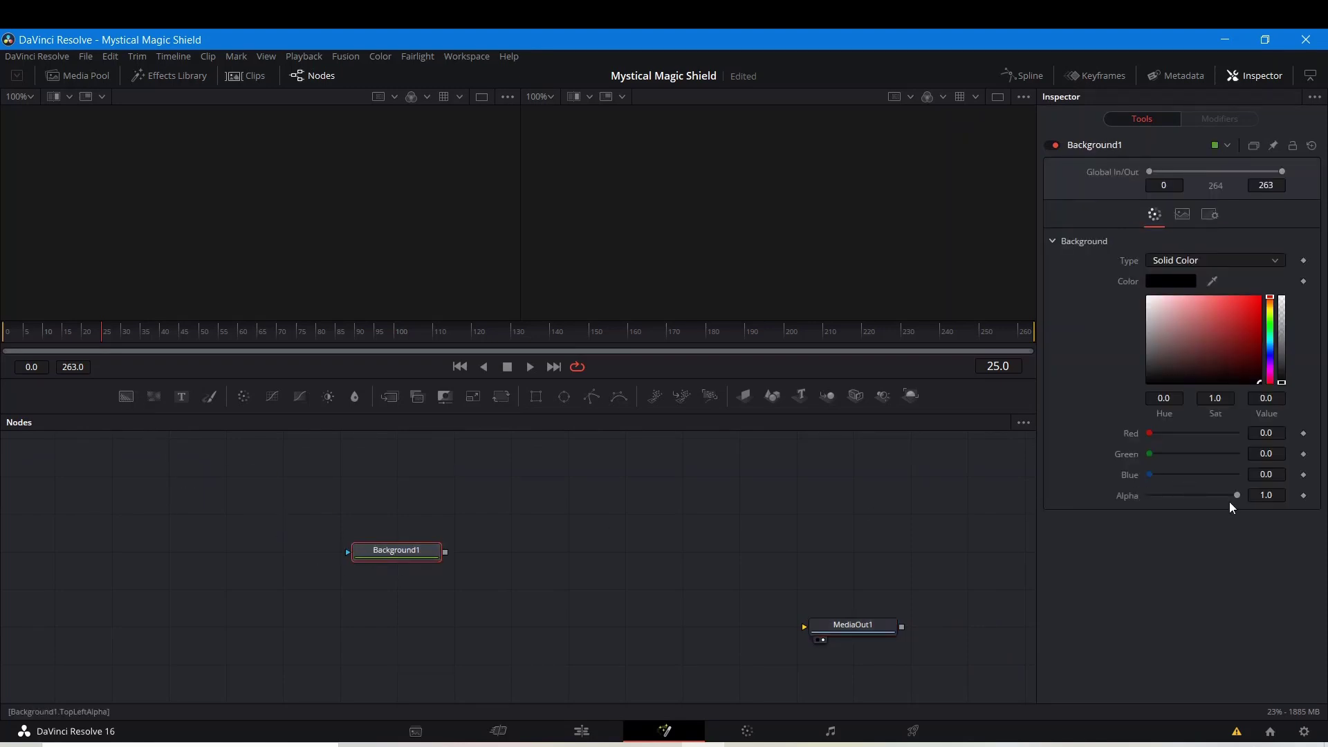
drag(1238, 496, 1063, 519)
click(553, 546)
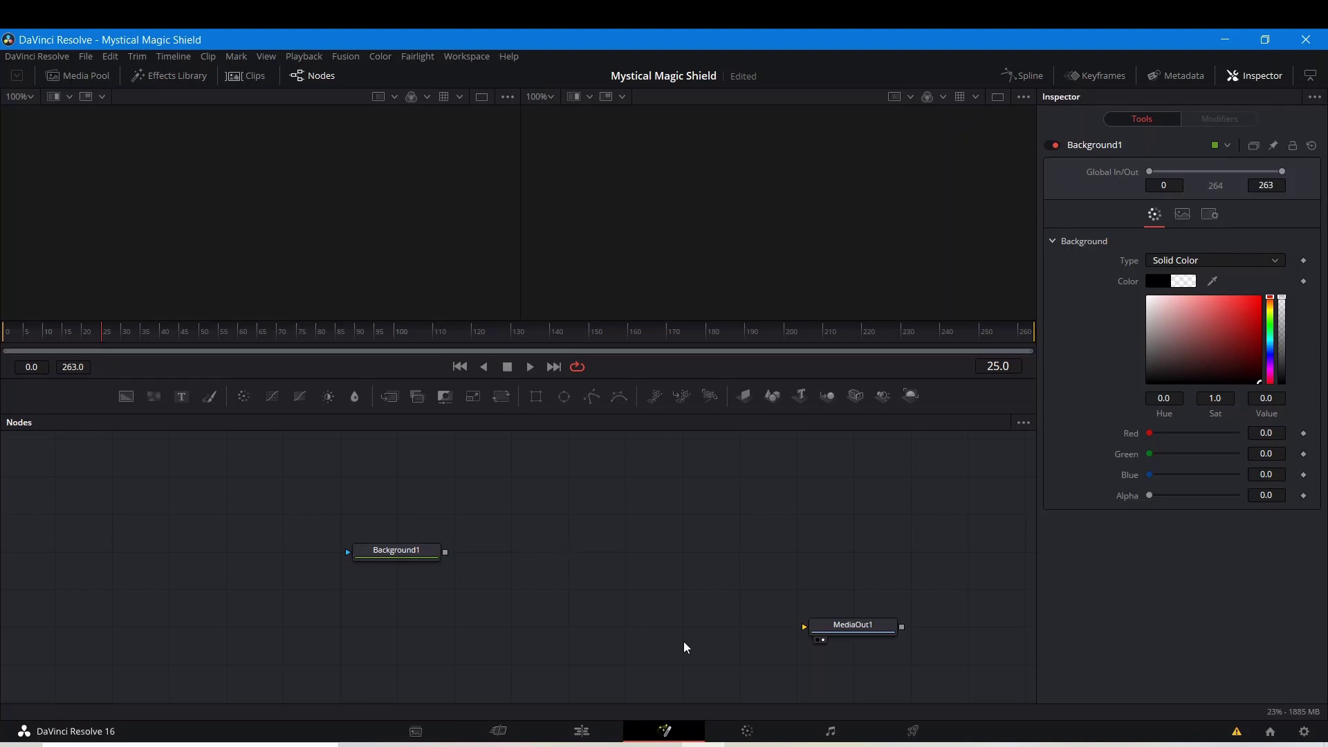
- Move the MediaOut1 node farther down and to the right, away from the Background1 node
drag(566, 655, 495, 621)
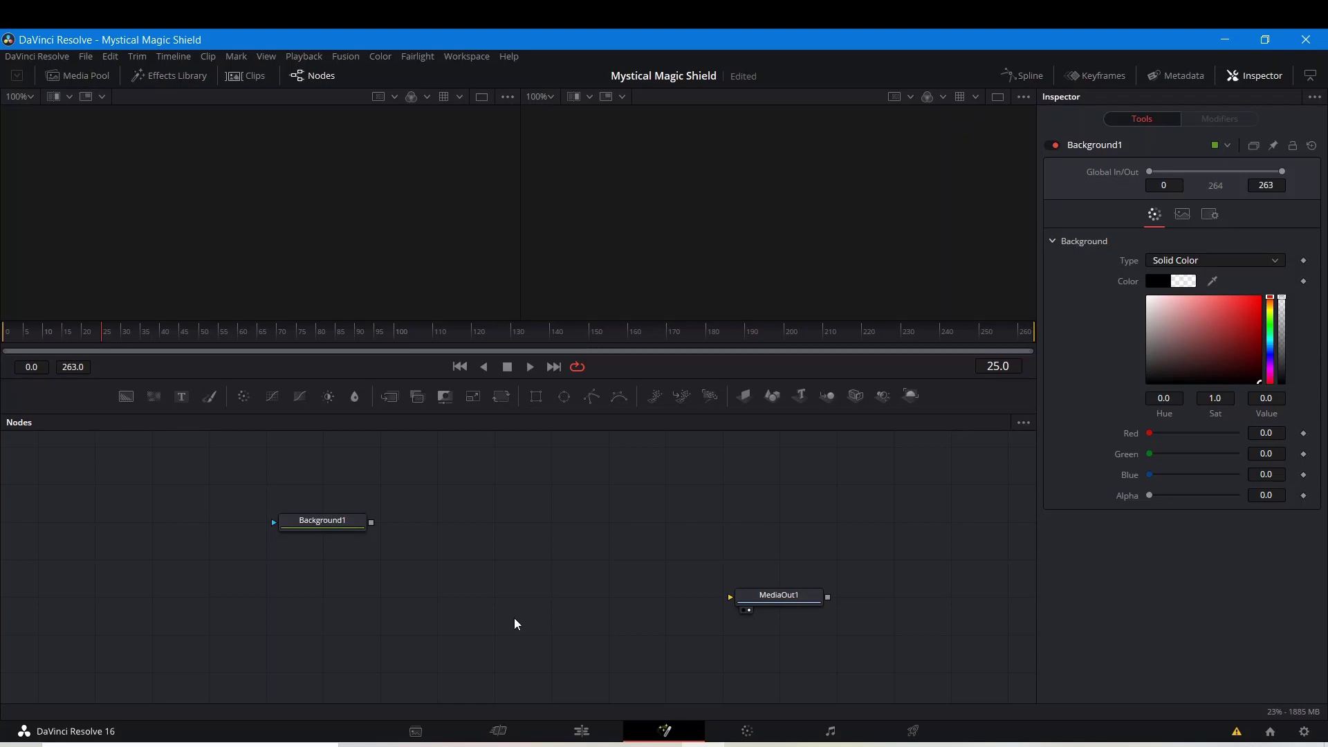
drag(515, 624, 504, 626)
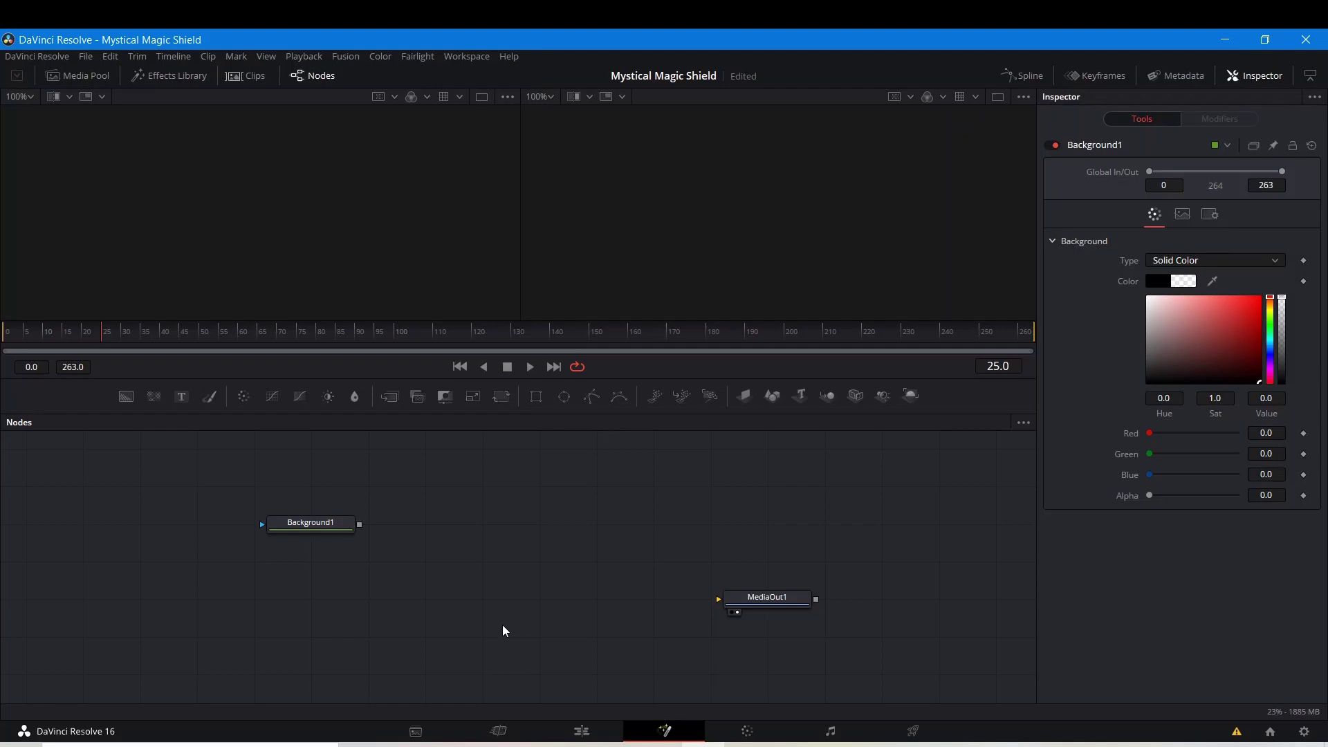
mouse_move(490, 597)
mouse_down()
mouse_move(510, 584)
mouse_move(489, 581)
mouse_up()
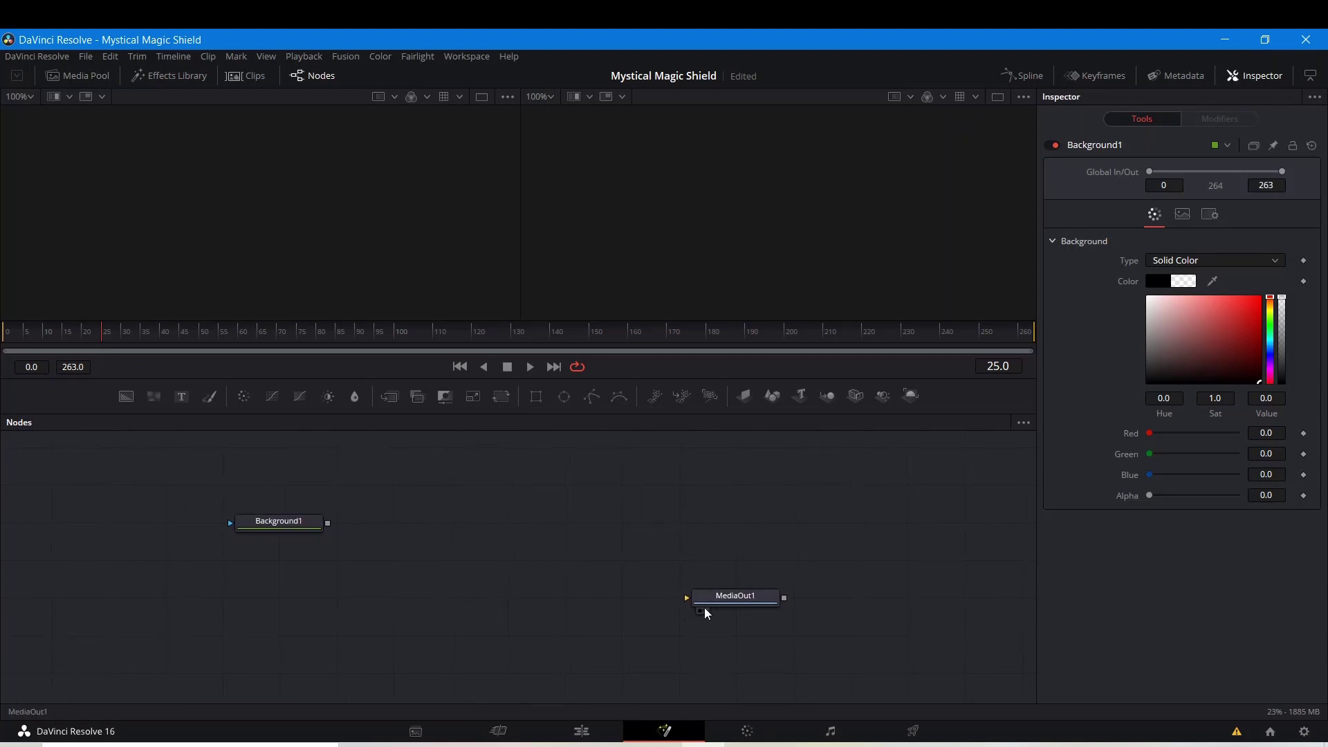
drag(706, 609, 838, 681)
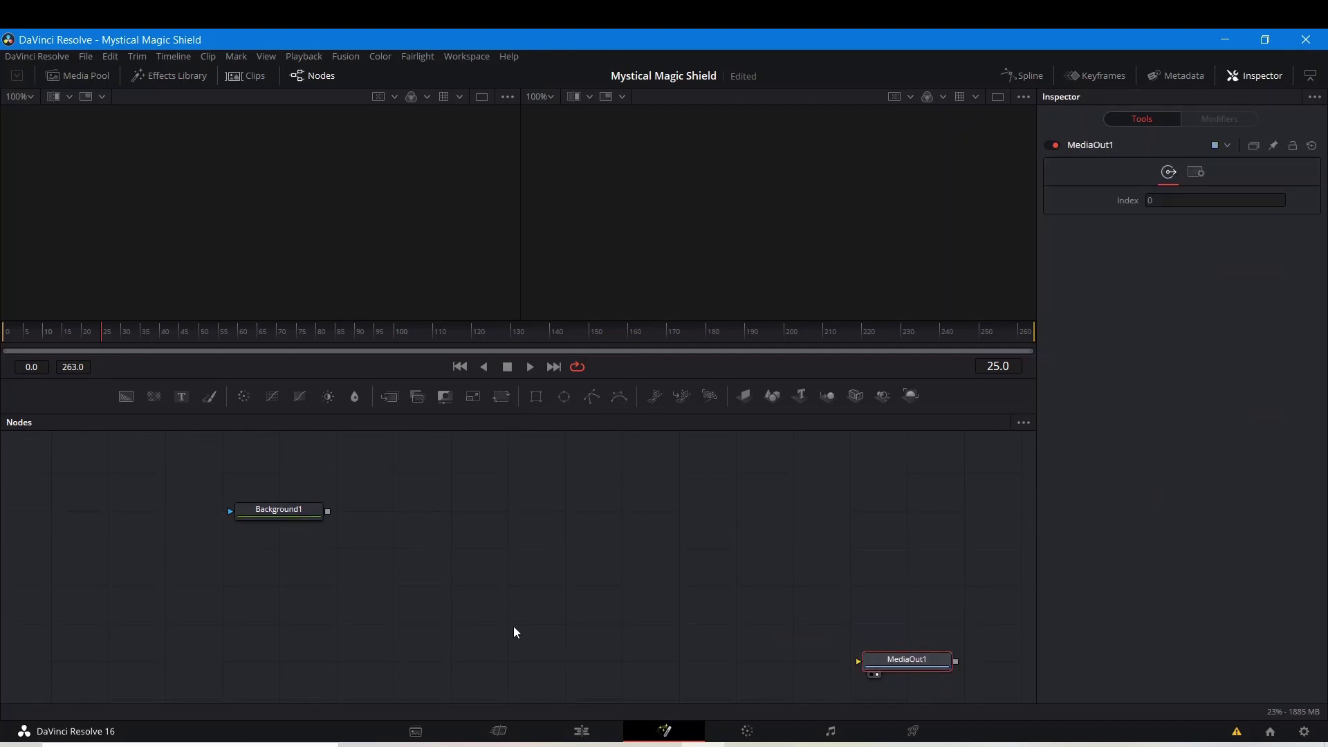
drag(516, 629, 558, 615)
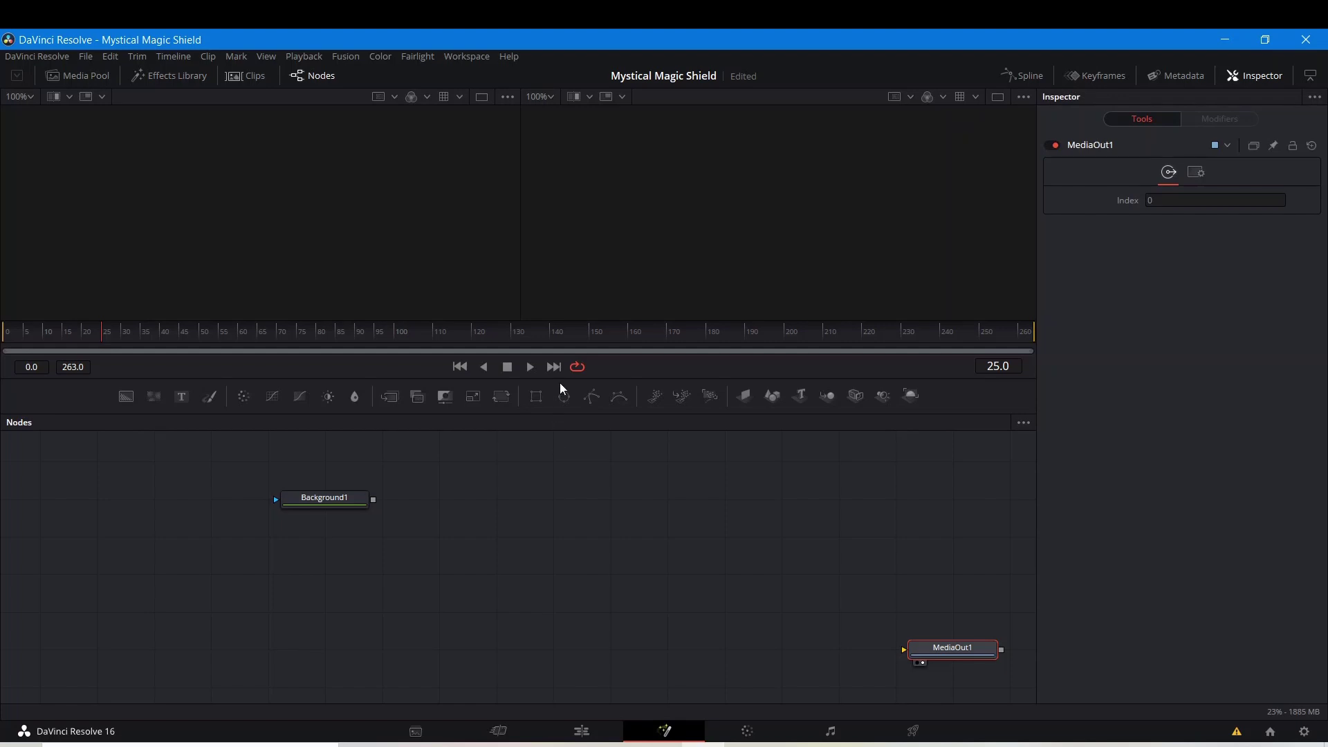
- Open the Reactor package manager from the workspace scripts
click(463, 61)
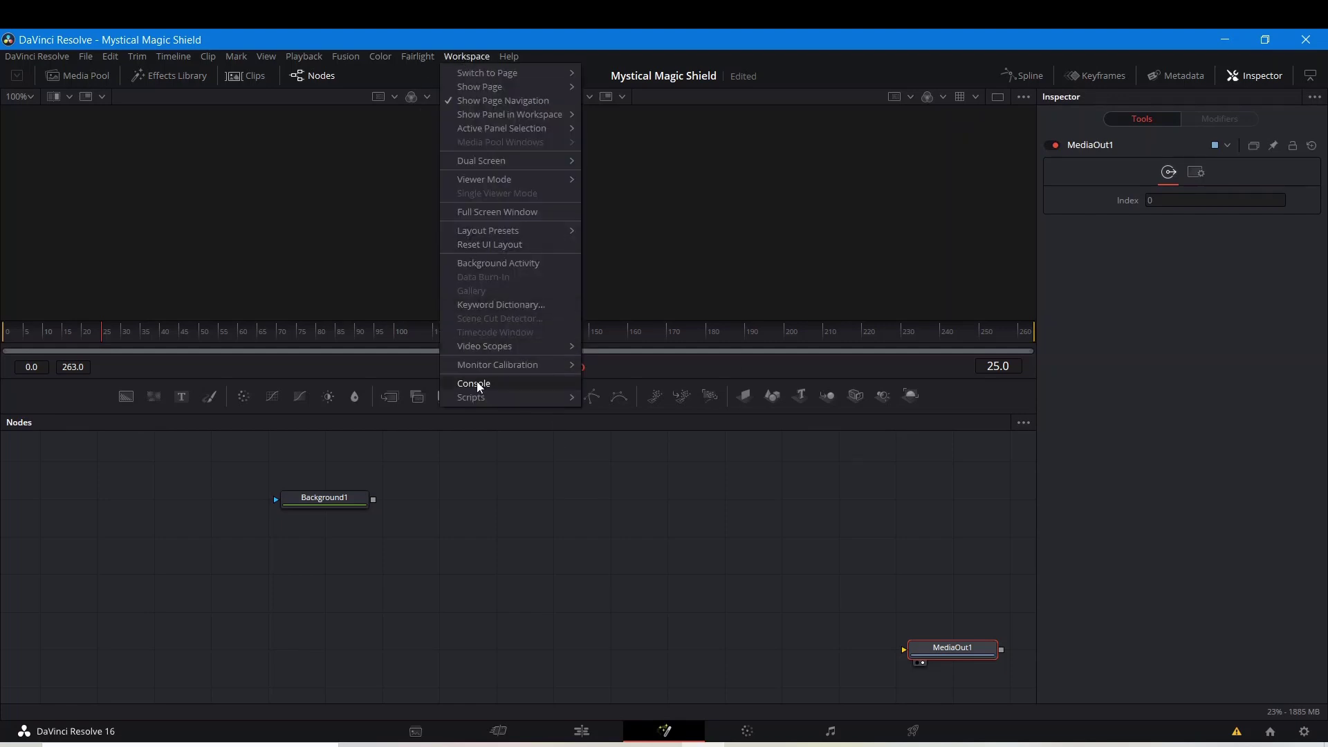
mouse_move(485, 392)
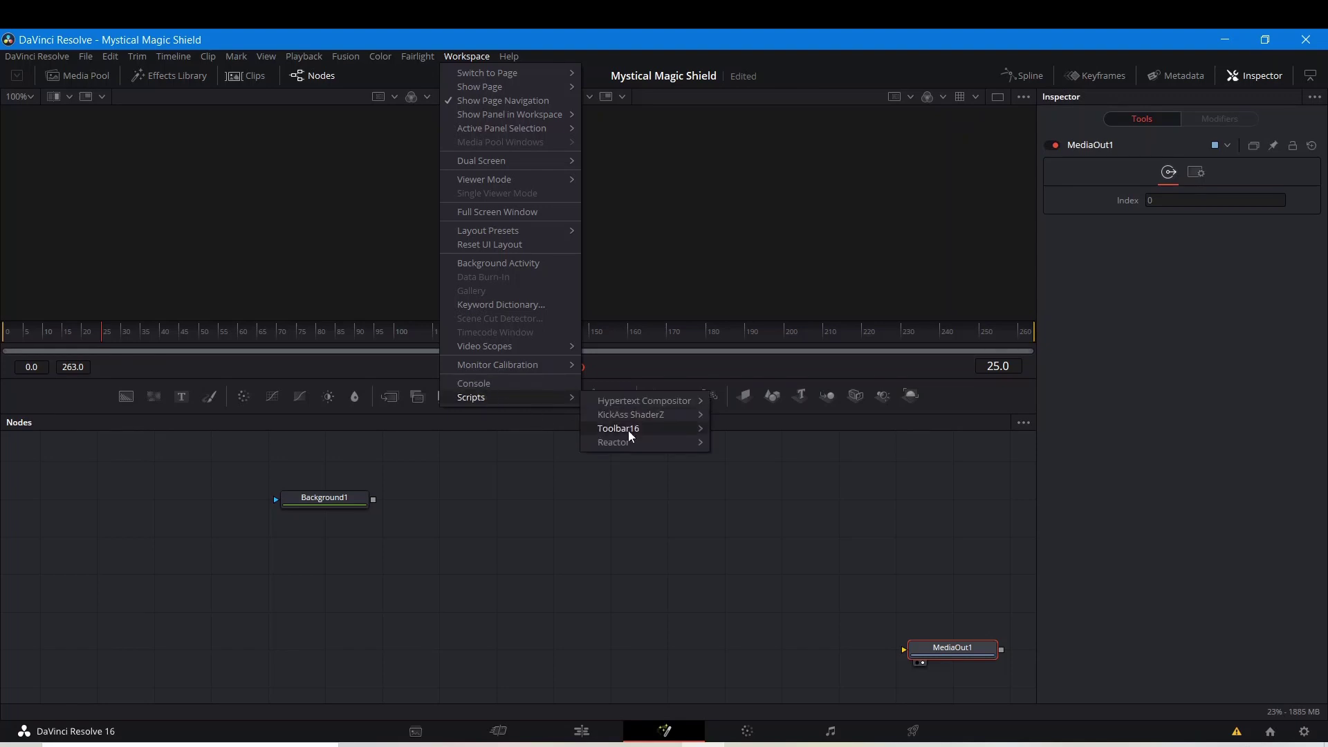
mouse_move(635, 442)
mouse_move(749, 458)
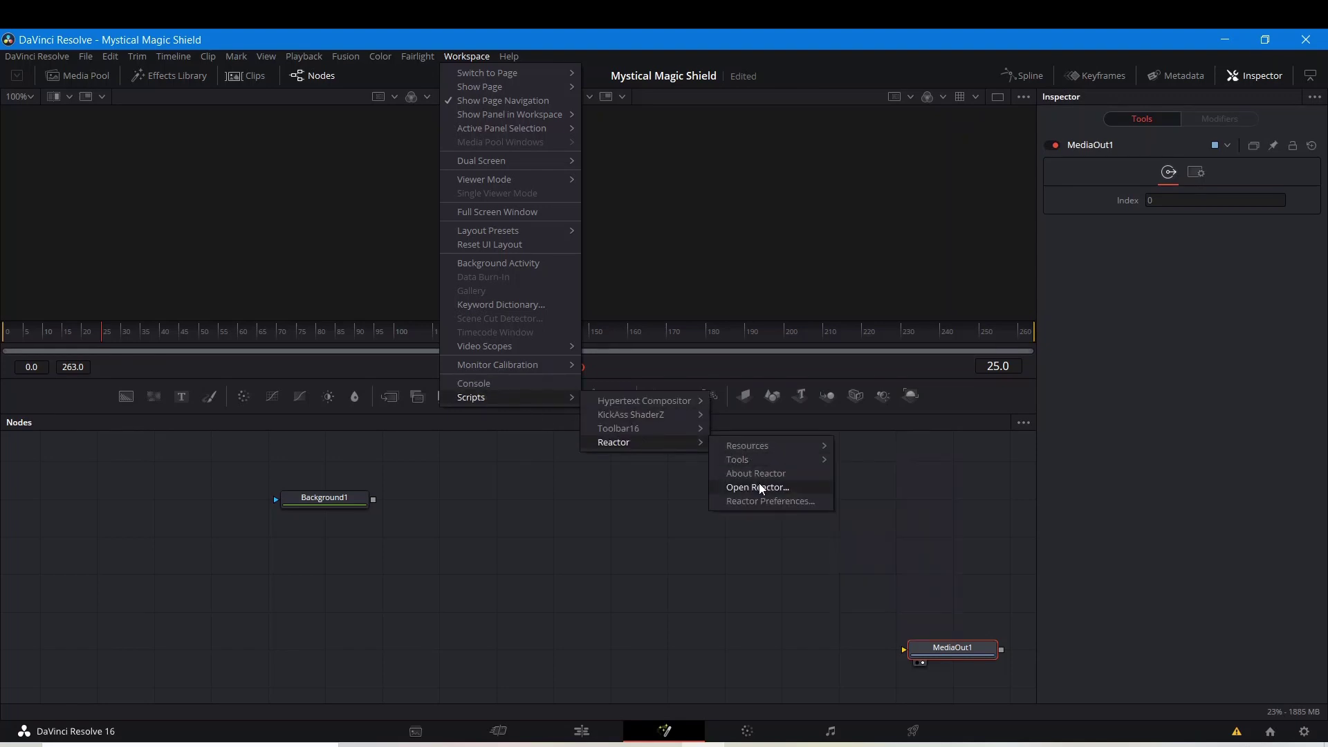
click(758, 486)
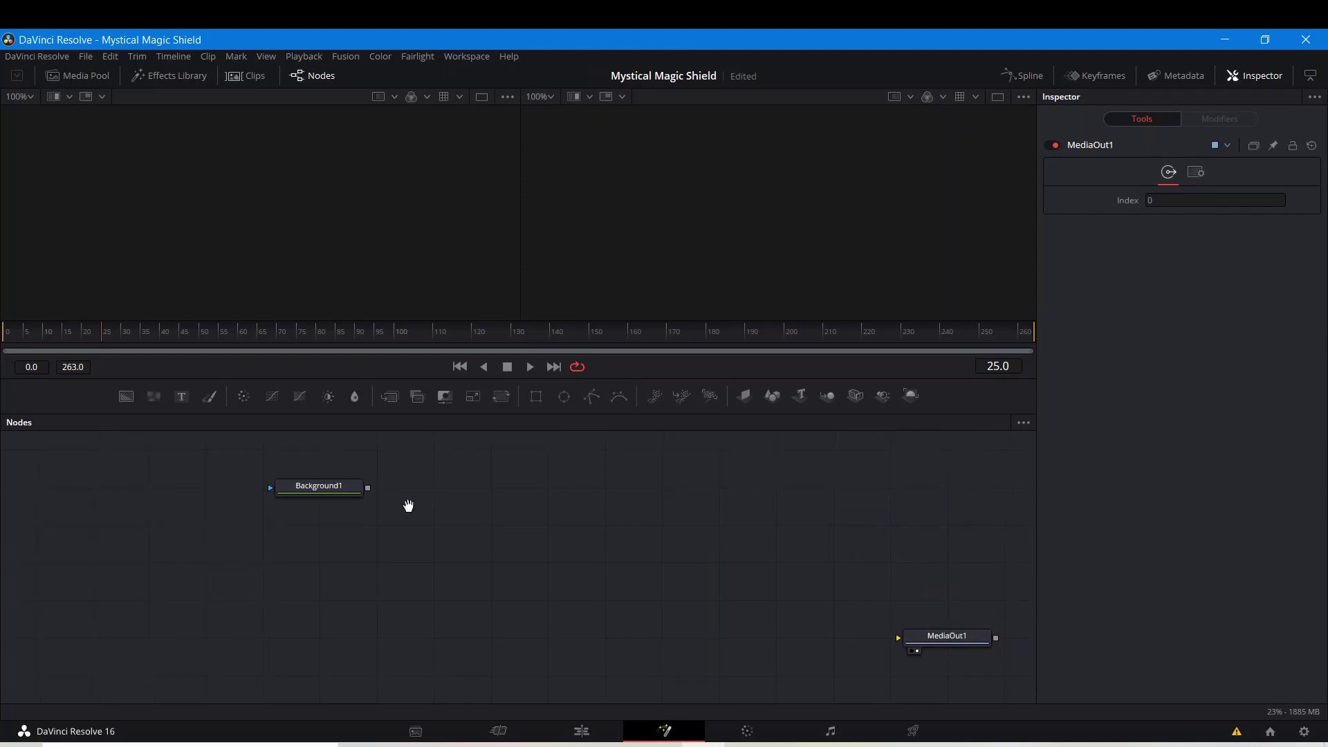
- Move the Background1 node lower in the graph, slightly above the level of the MediaOut1 node
drag(318, 482, 391, 601)
click(391, 600)
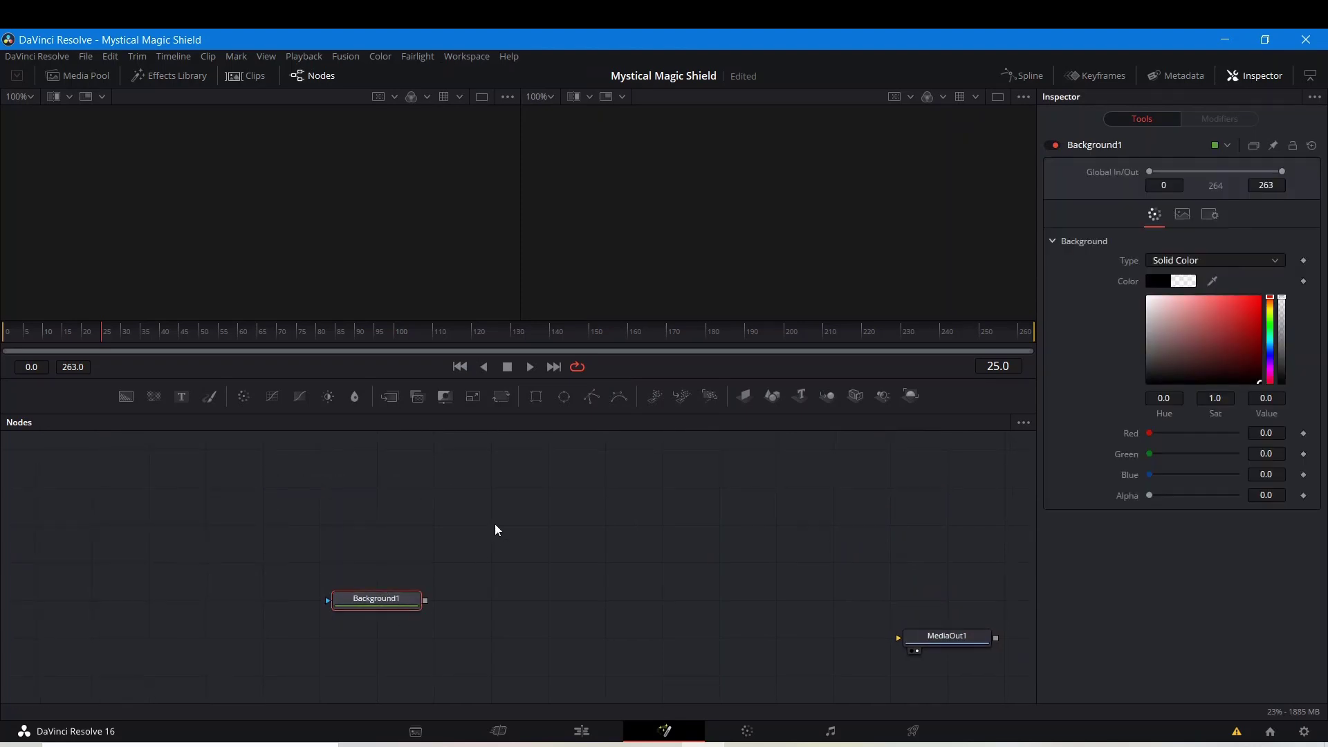
- Add a FUI SuperShape node fed by the Background1 node
key(shift+space)
text(fui)
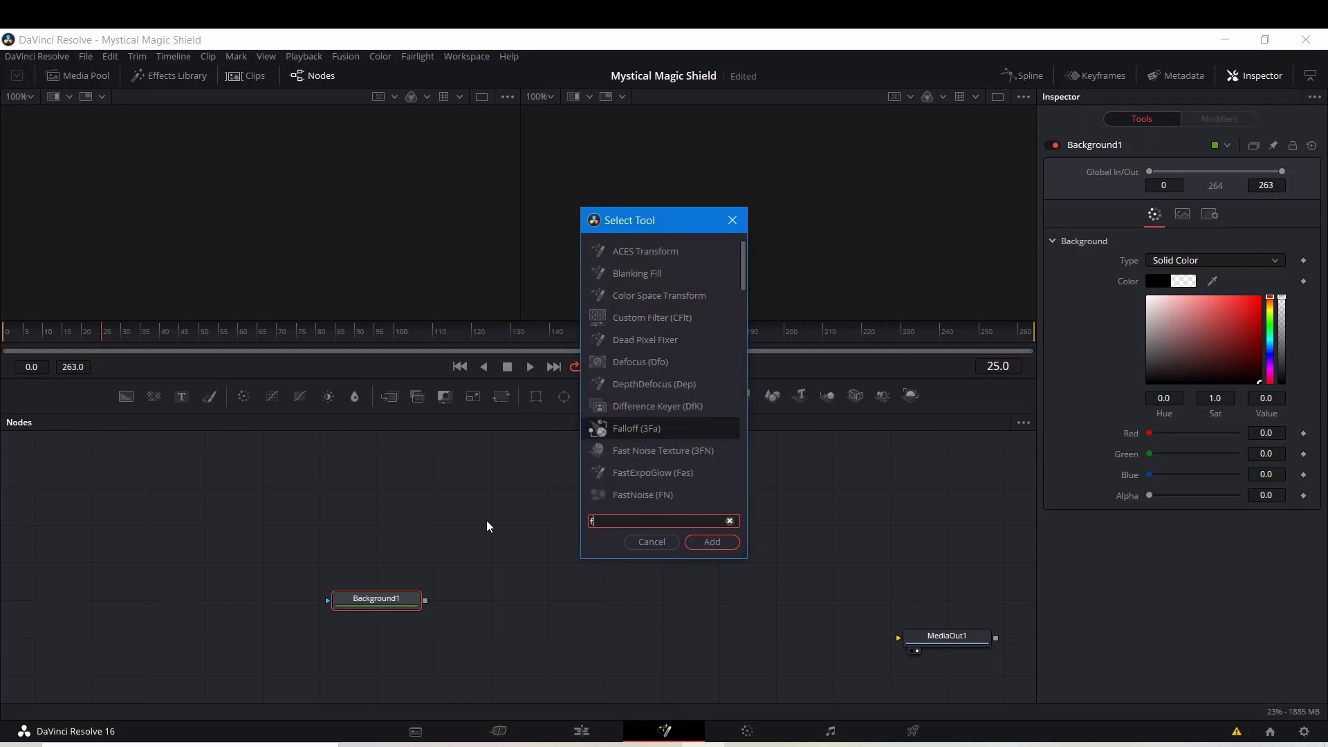
click(642, 318)
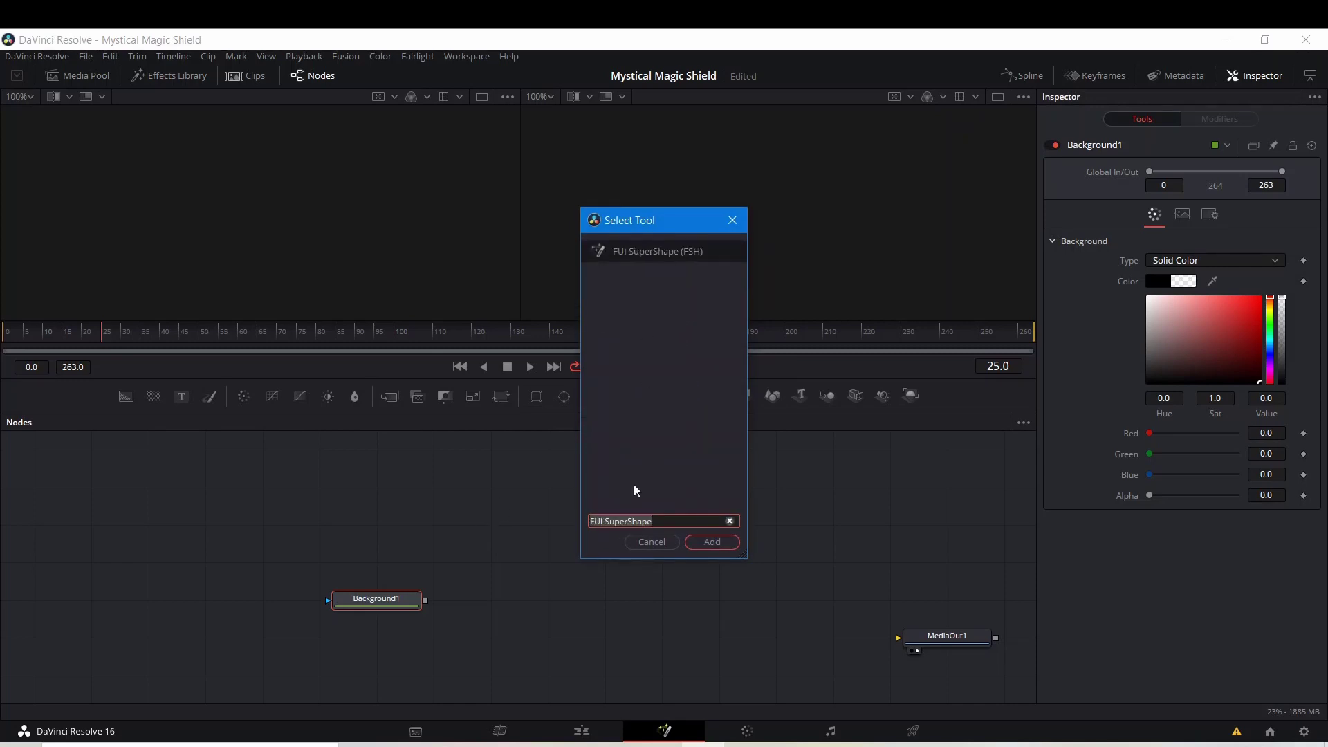
click(714, 538)
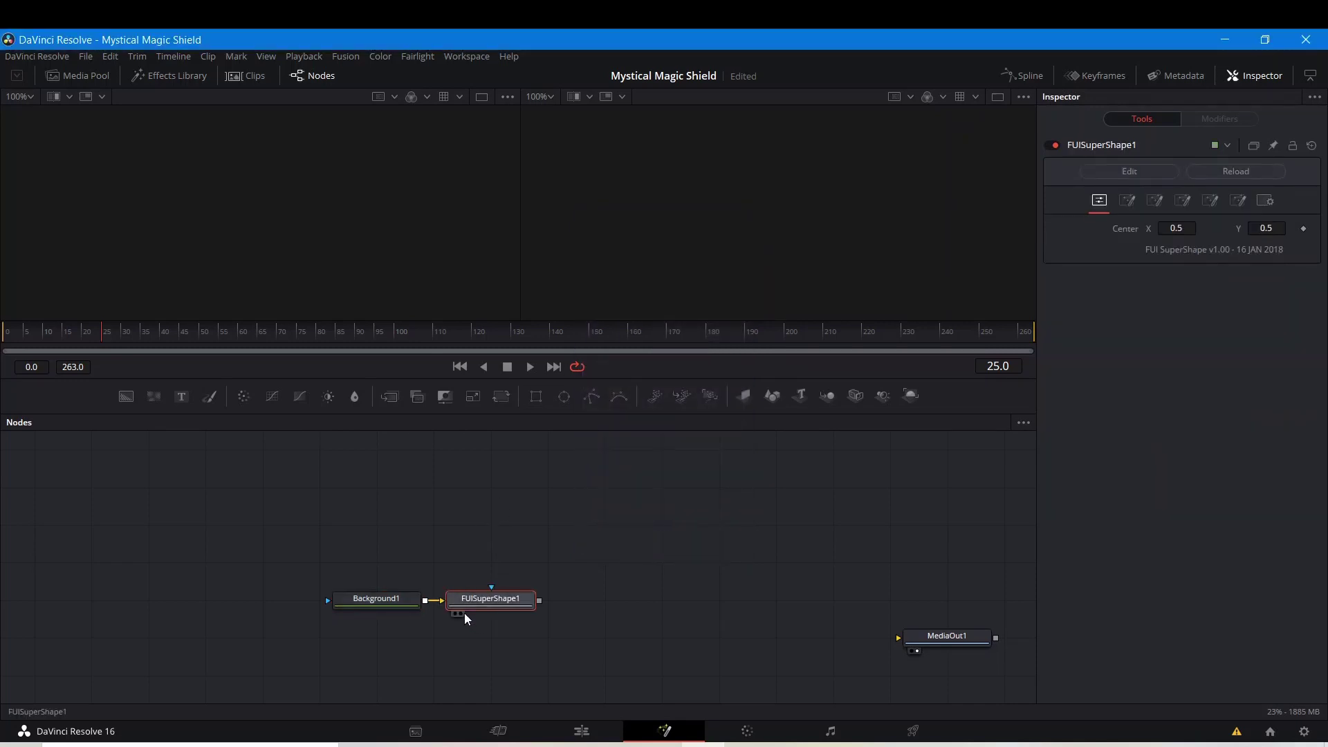
- Show FUISuperShape1 in the second viewer and move both connected nodes higher in the graph, spaced farther apart
click(461, 614)
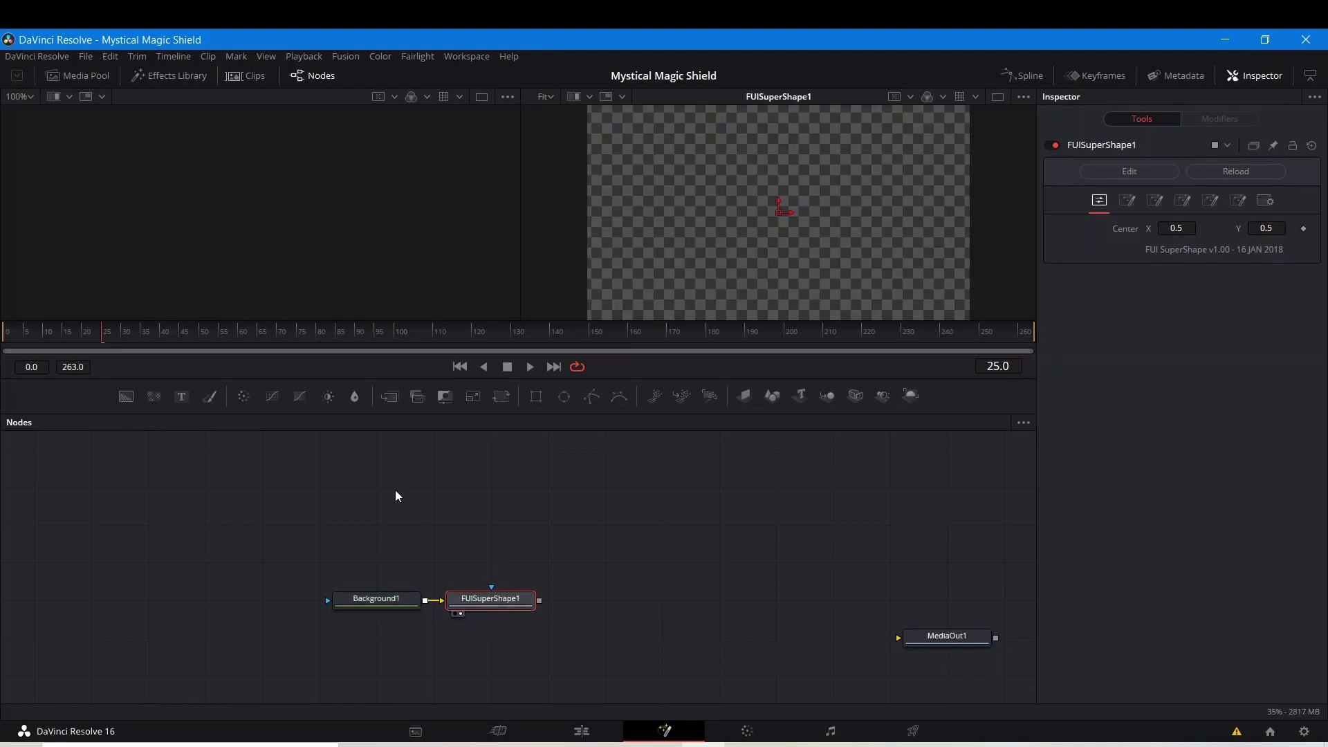
drag(330, 518, 609, 519)
click(525, 597)
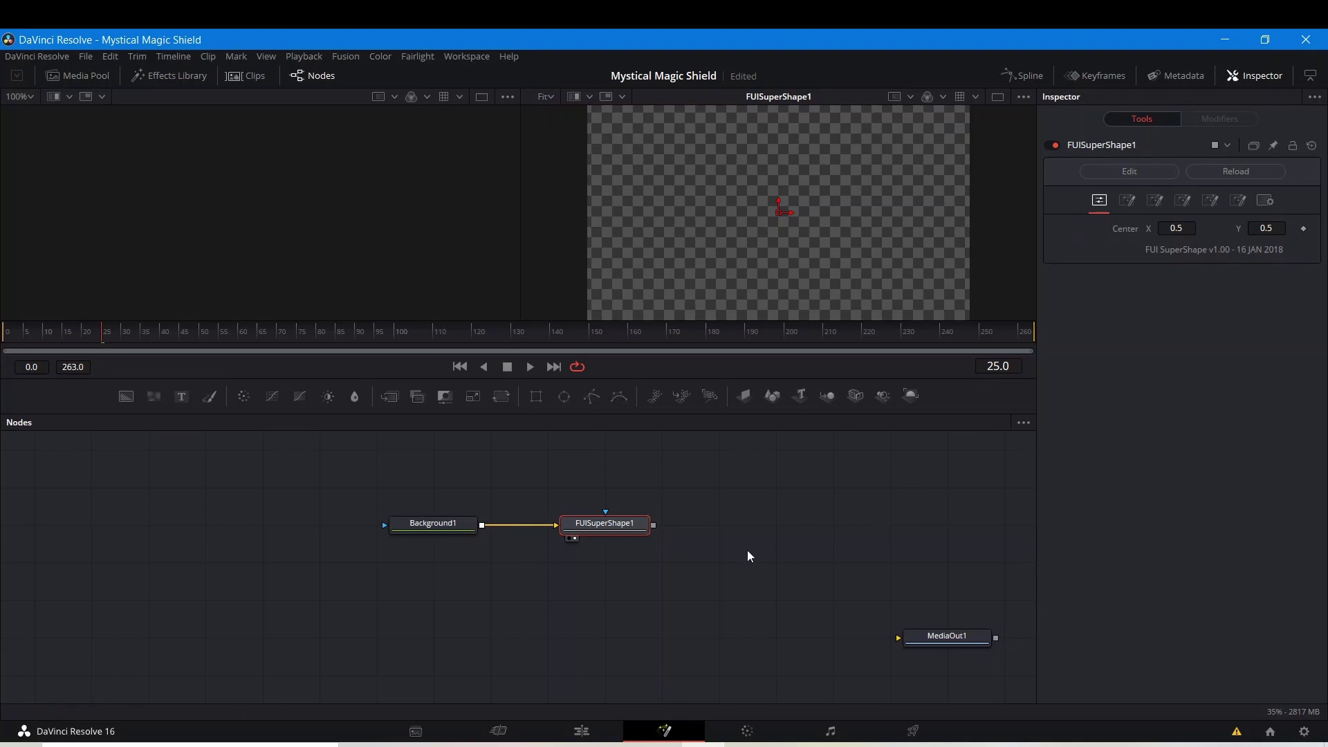
- Turn on the super shape of FUISuperShape1 and reduce its scale to 0.761
click(1129, 198)
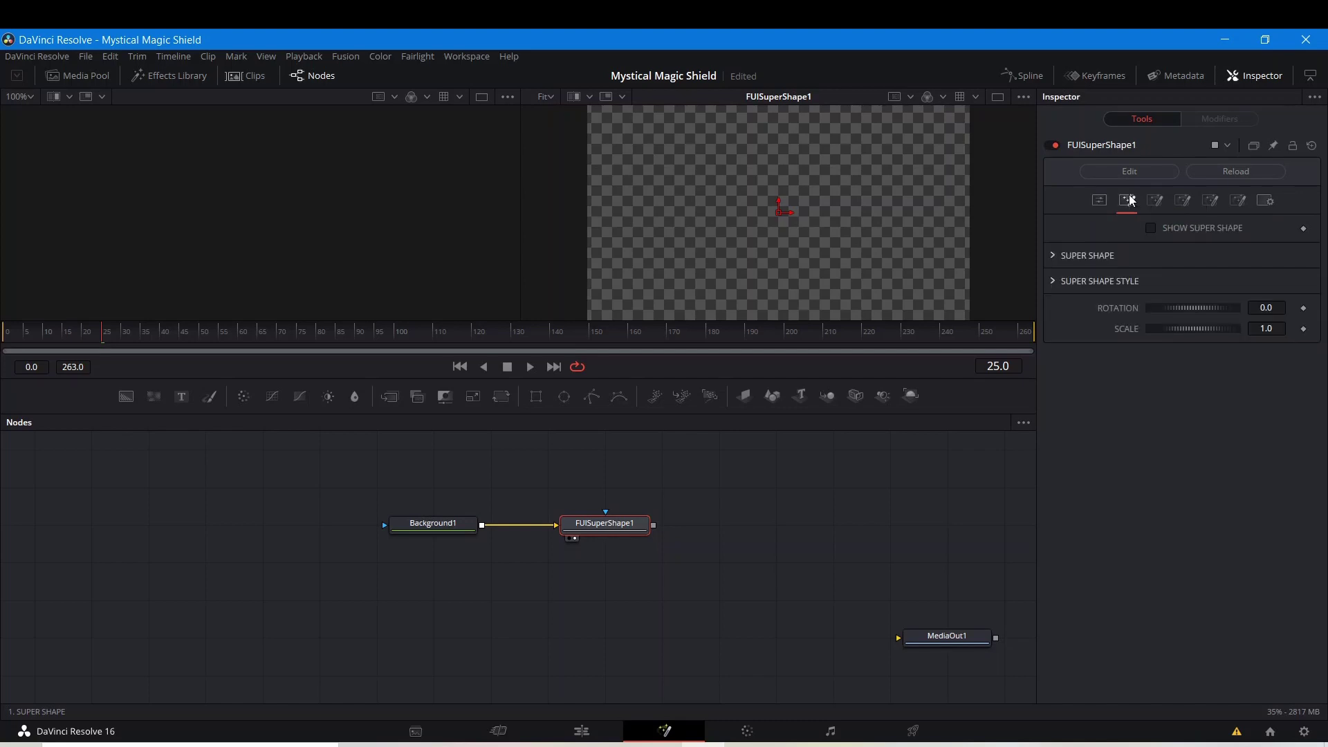
click(1152, 227)
mouse_move(1177, 329)
mouse_down()
mouse_move(1148, 329)
mouse_move(1172, 330)
mouse_up()
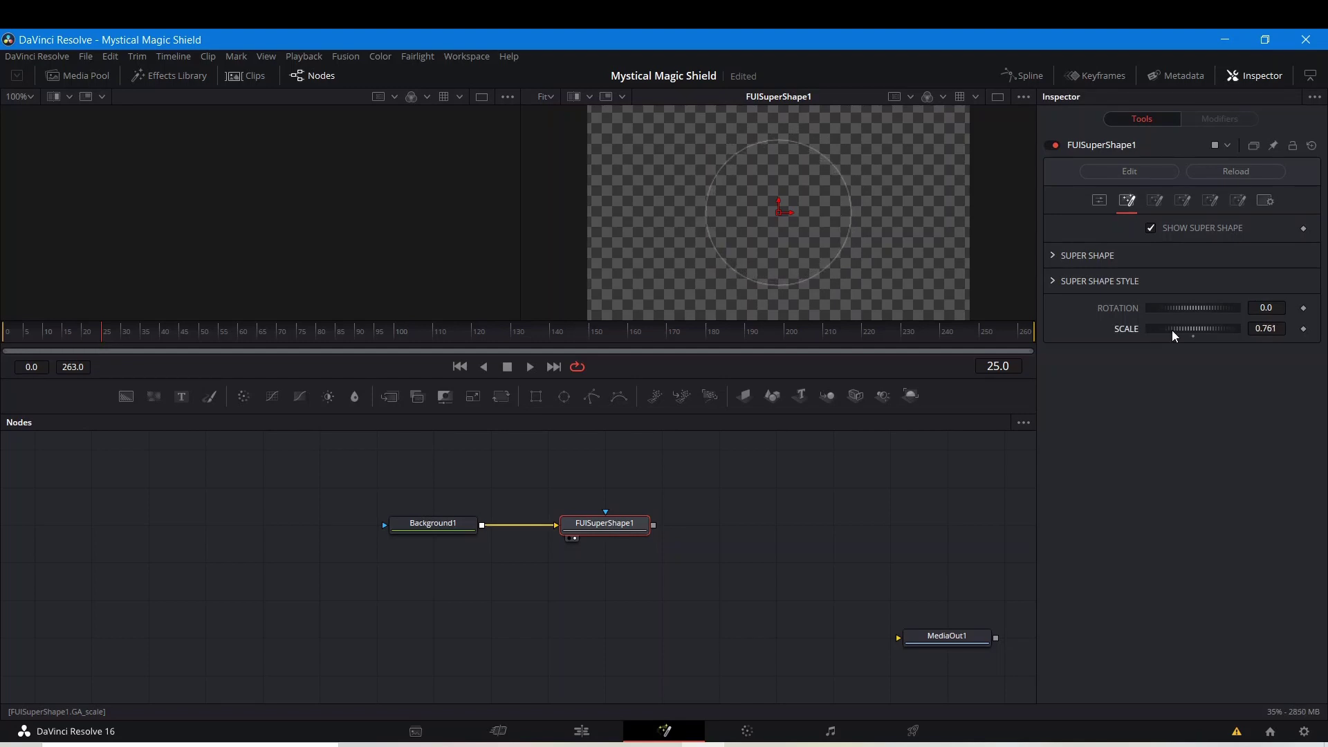
- Compare the Dash Dot and Dash Dot Dot line types in the super shape style and keep Dash Dot
click(1056, 279)
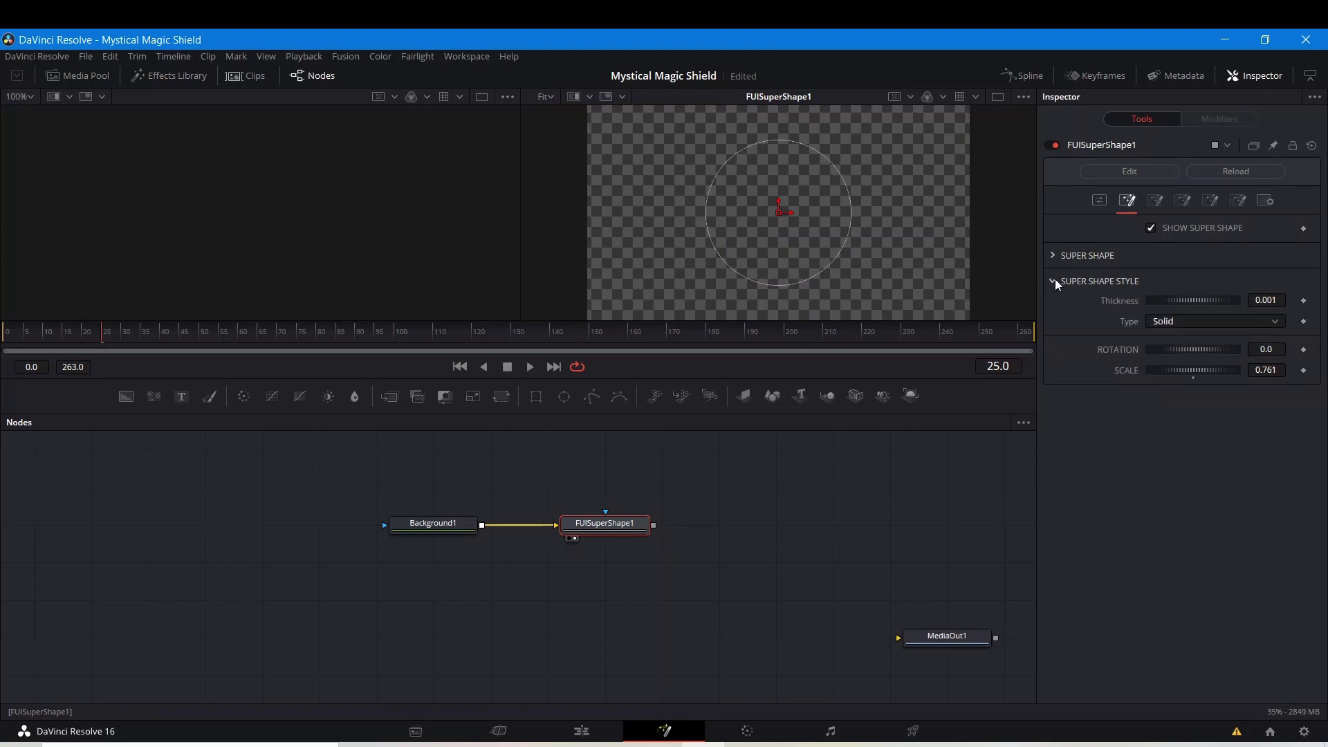
click(1206, 322)
click(1185, 385)
click(1189, 321)
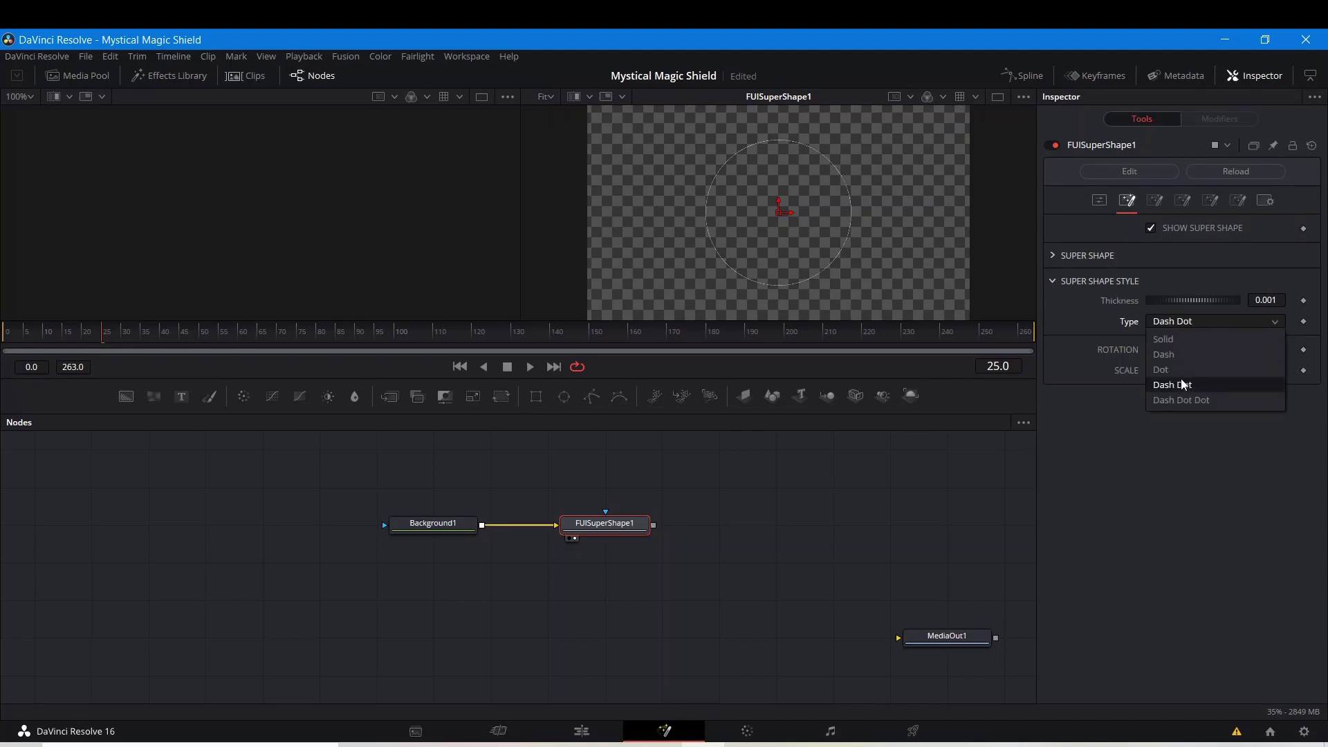
click(1181, 398)
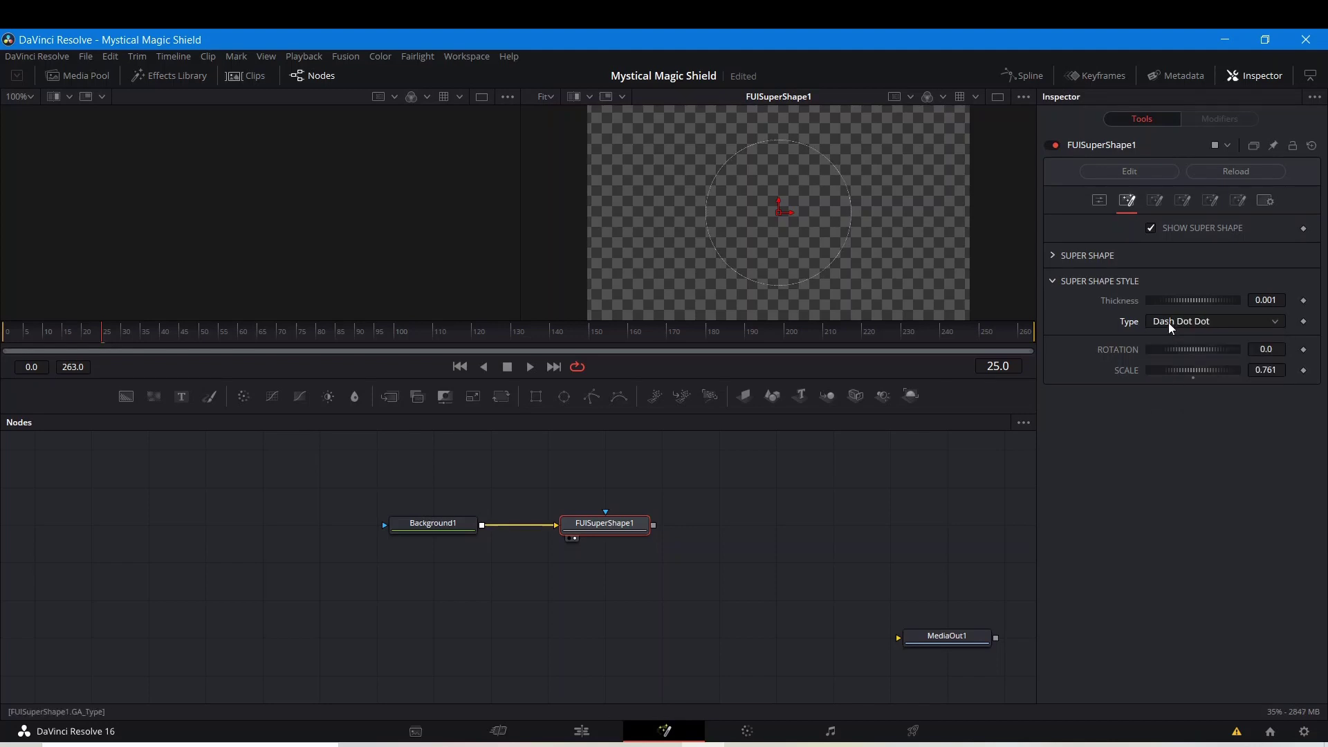
click(1168, 323)
click(1176, 387)
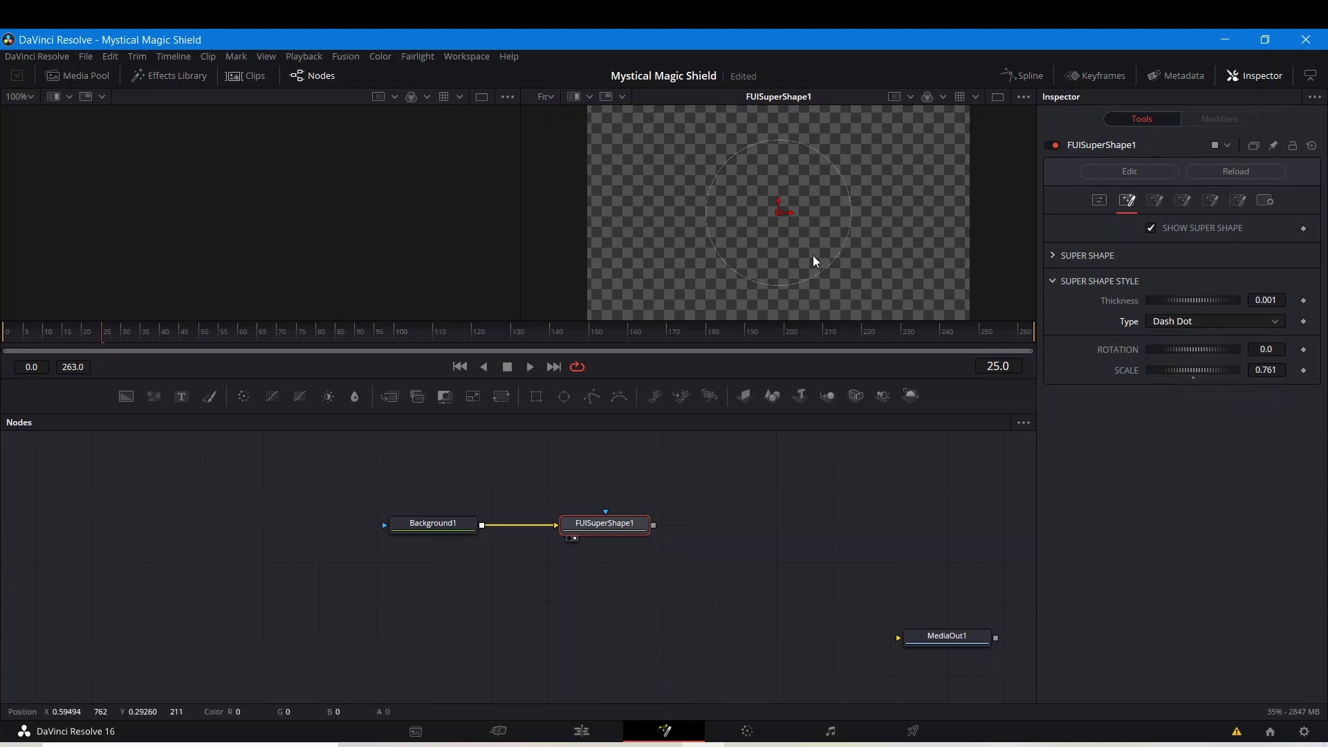
scroll(741, 280, up, 2)
scroll(740, 281, up, 3)
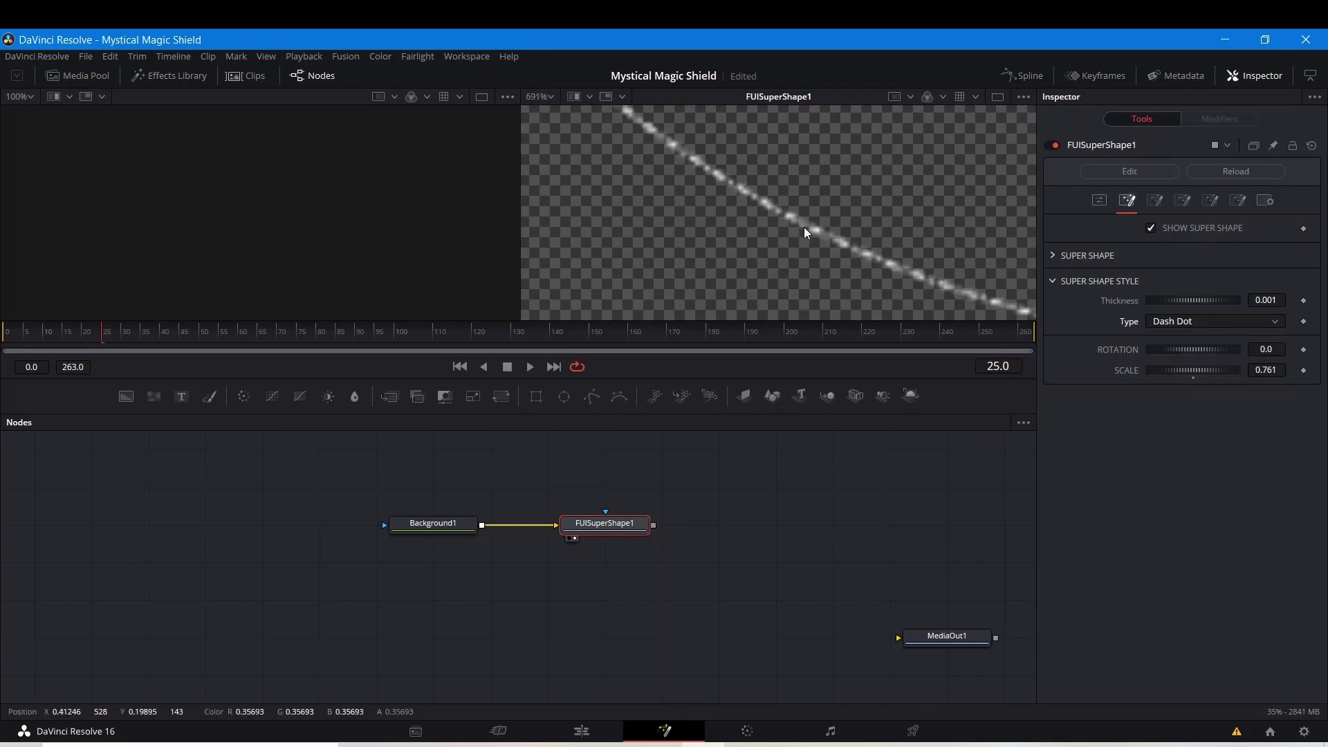
scroll(804, 227, down, 5)
drag(806, 222, 742, 285)
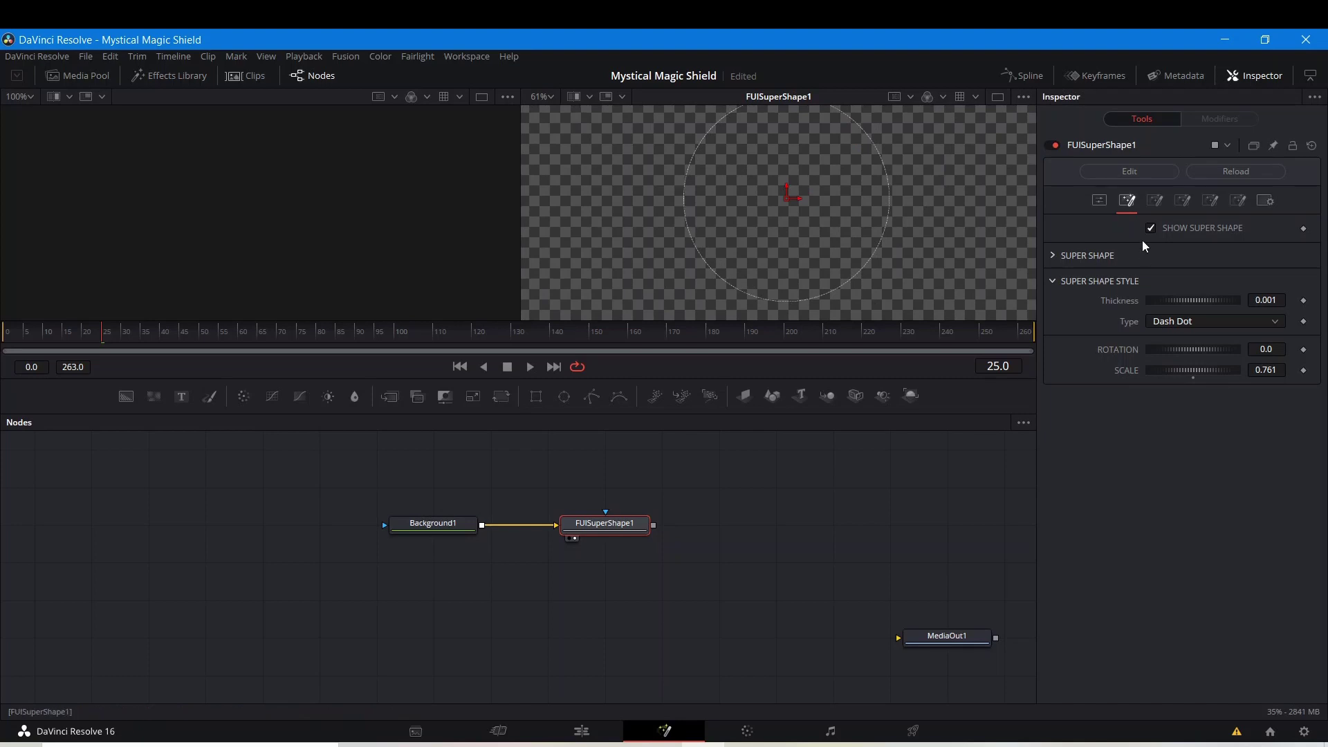
- Turn on Center Shape A with 4 sides and set its size to 0.5457
click(1154, 201)
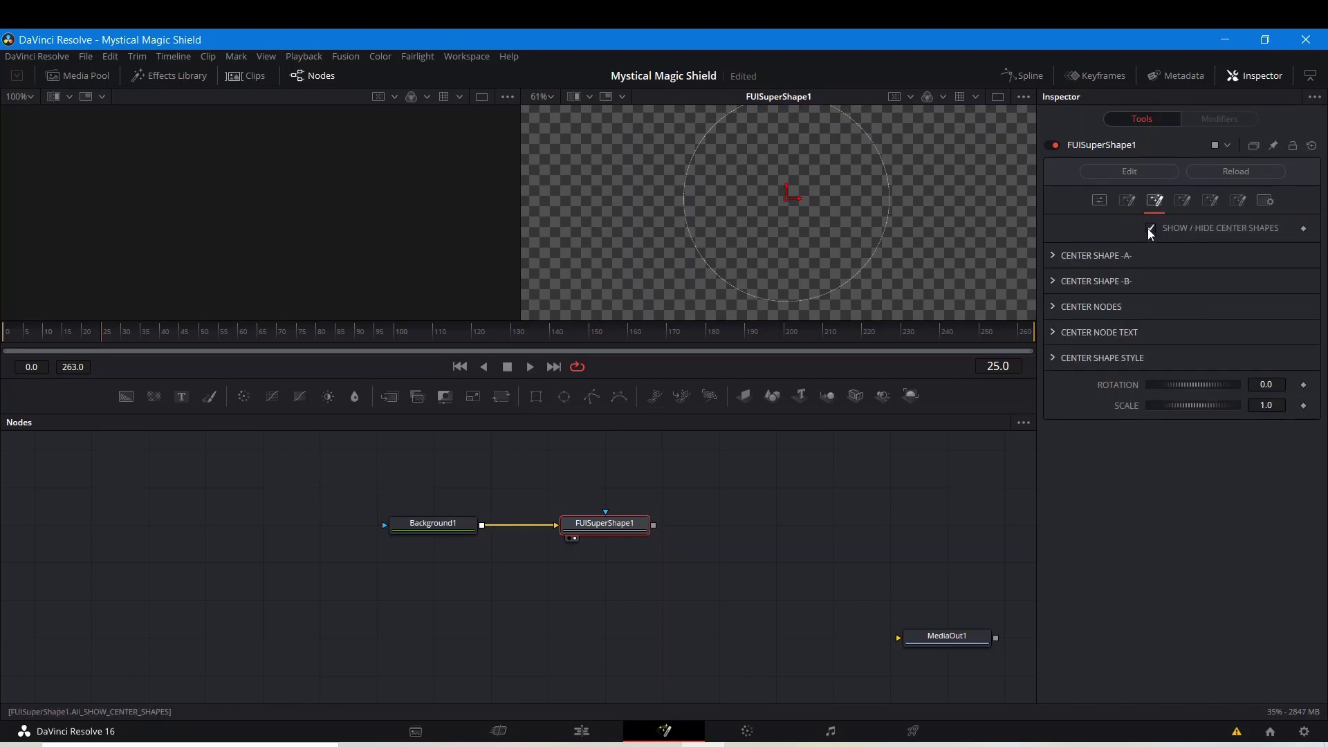
click(1050, 255)
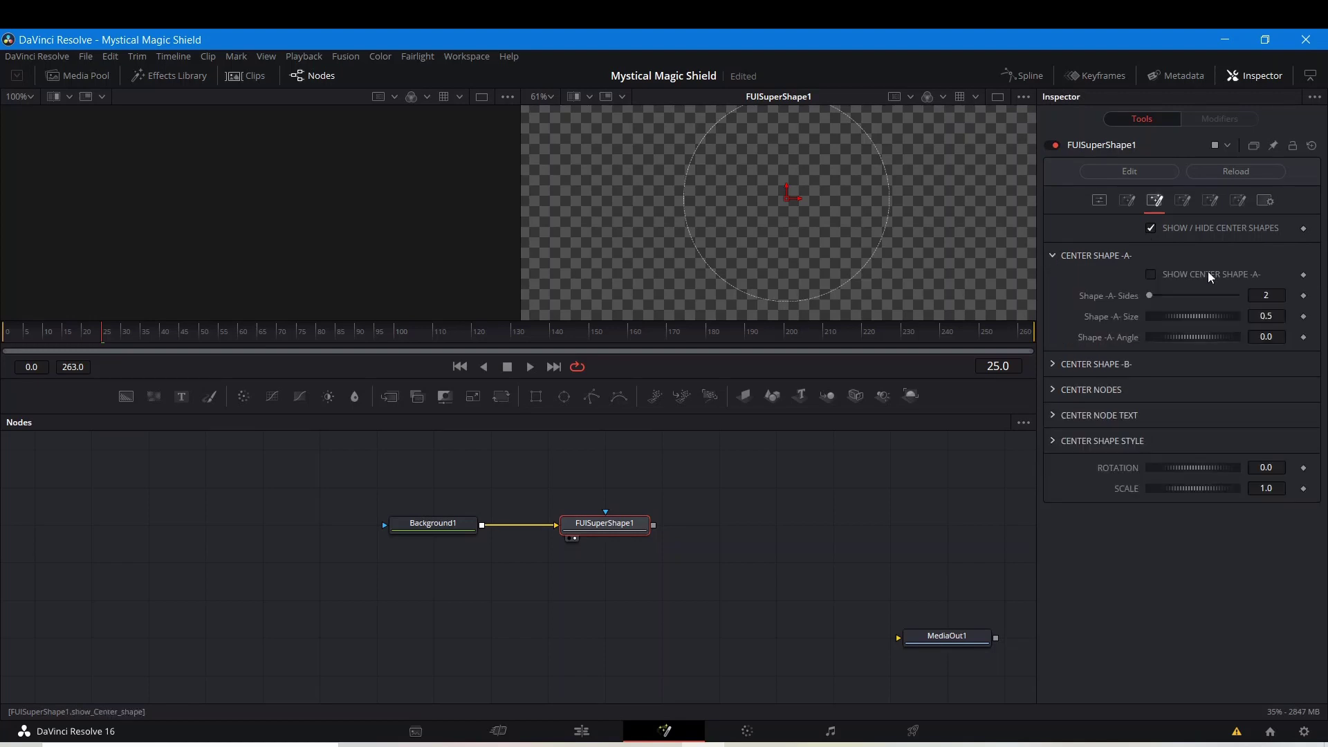
click(1151, 276)
click(1266, 296)
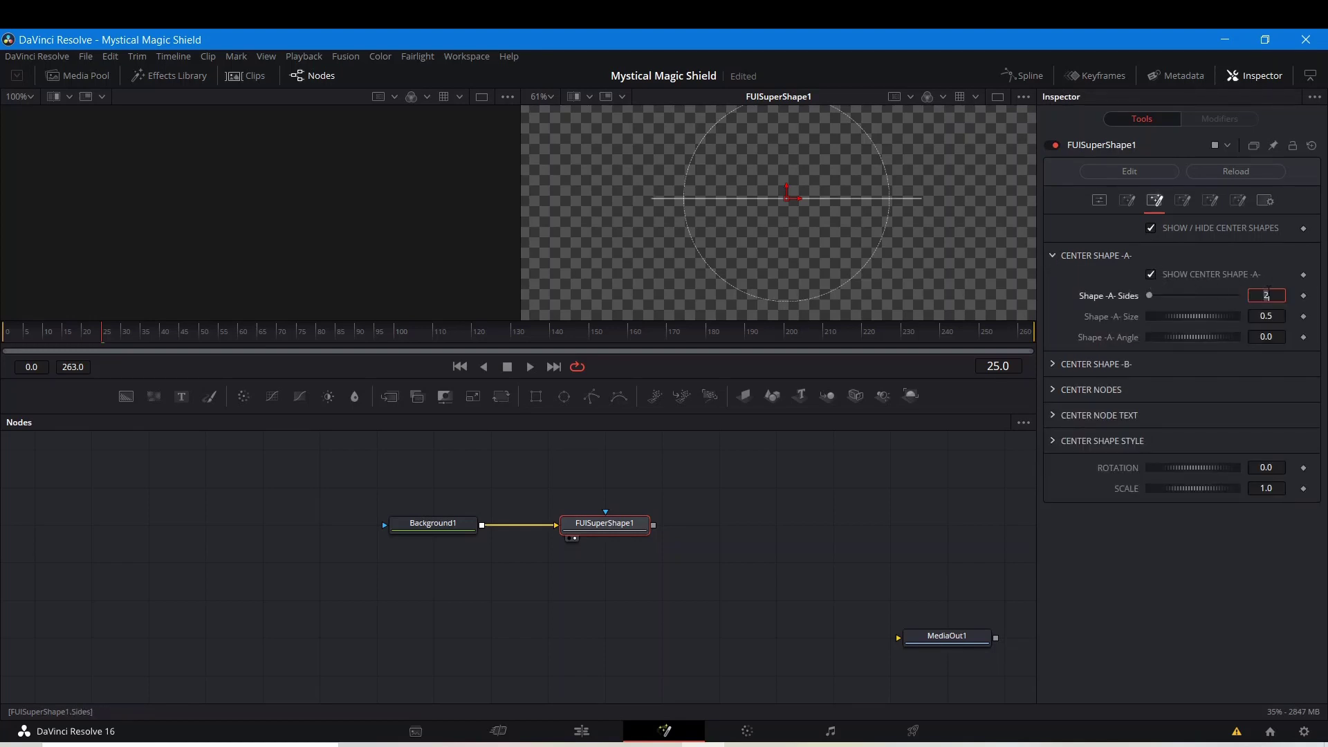
text(4)
key(Return)
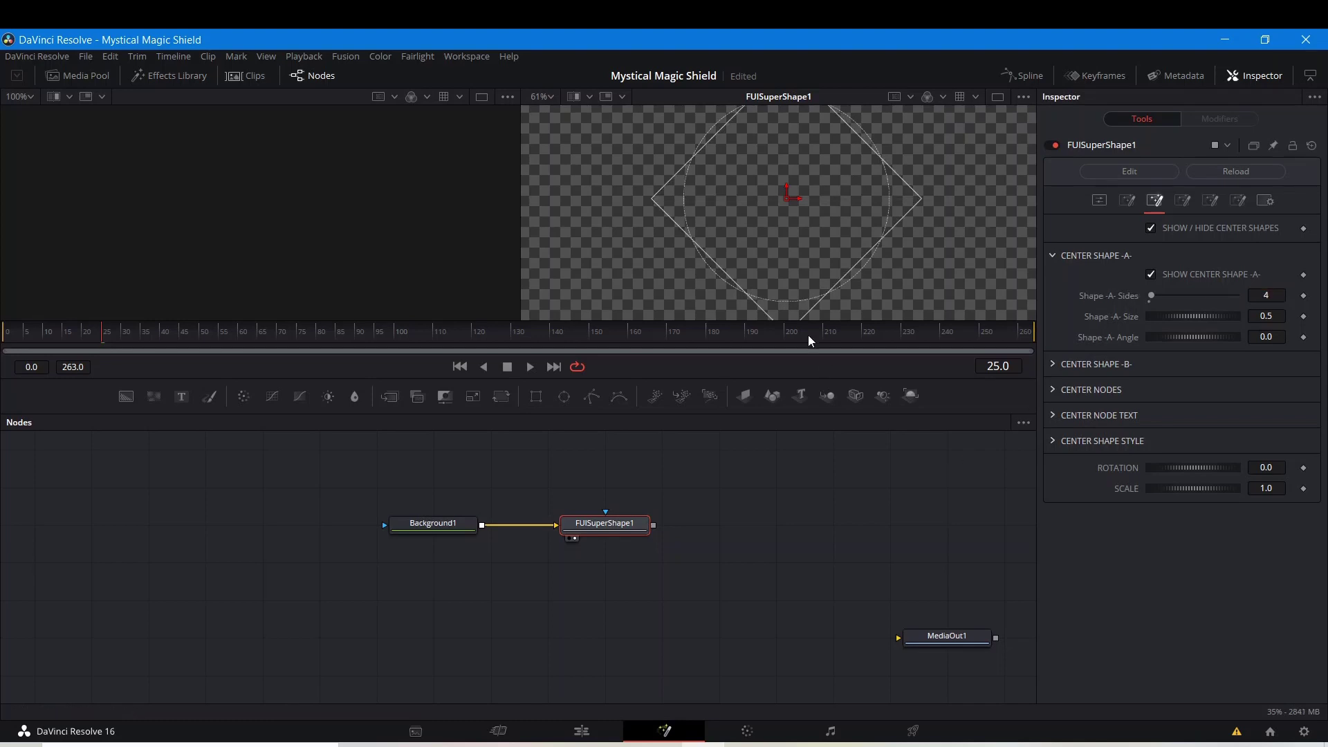
drag(783, 248, 781, 278)
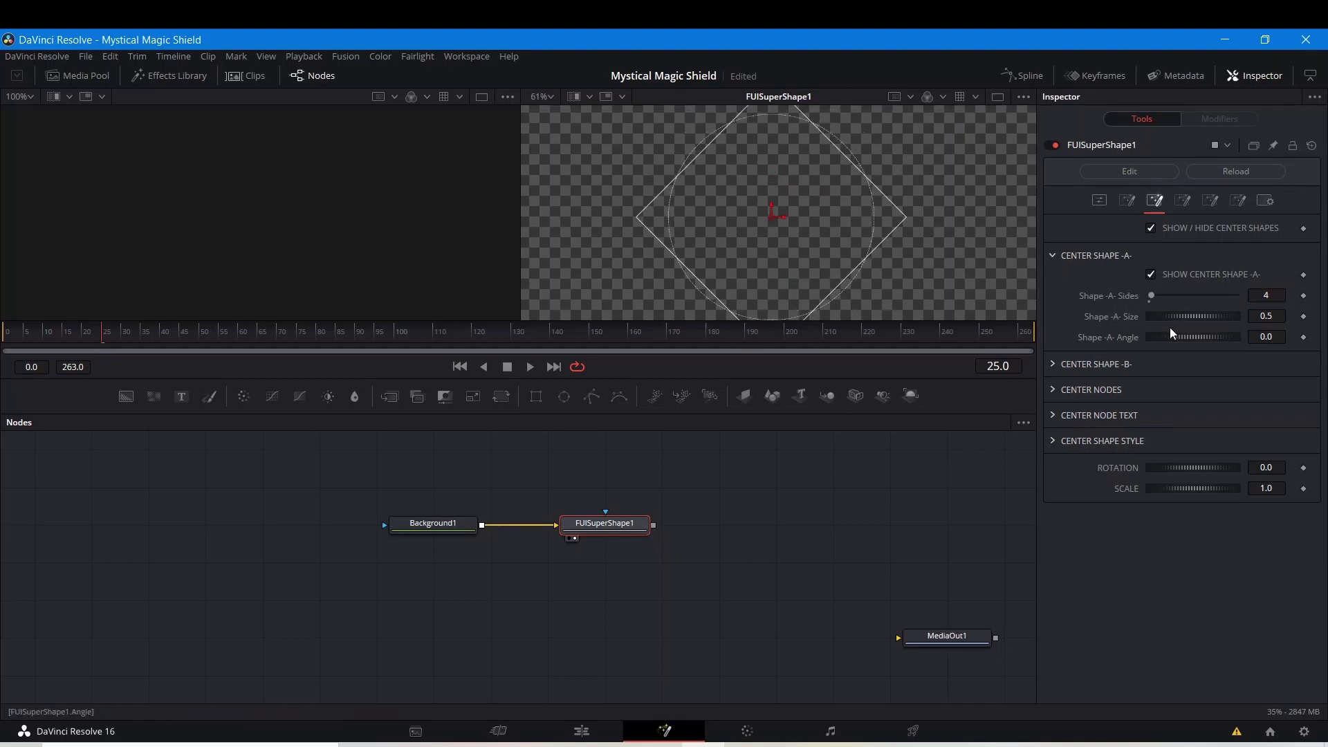
drag(1170, 317, 1176, 323)
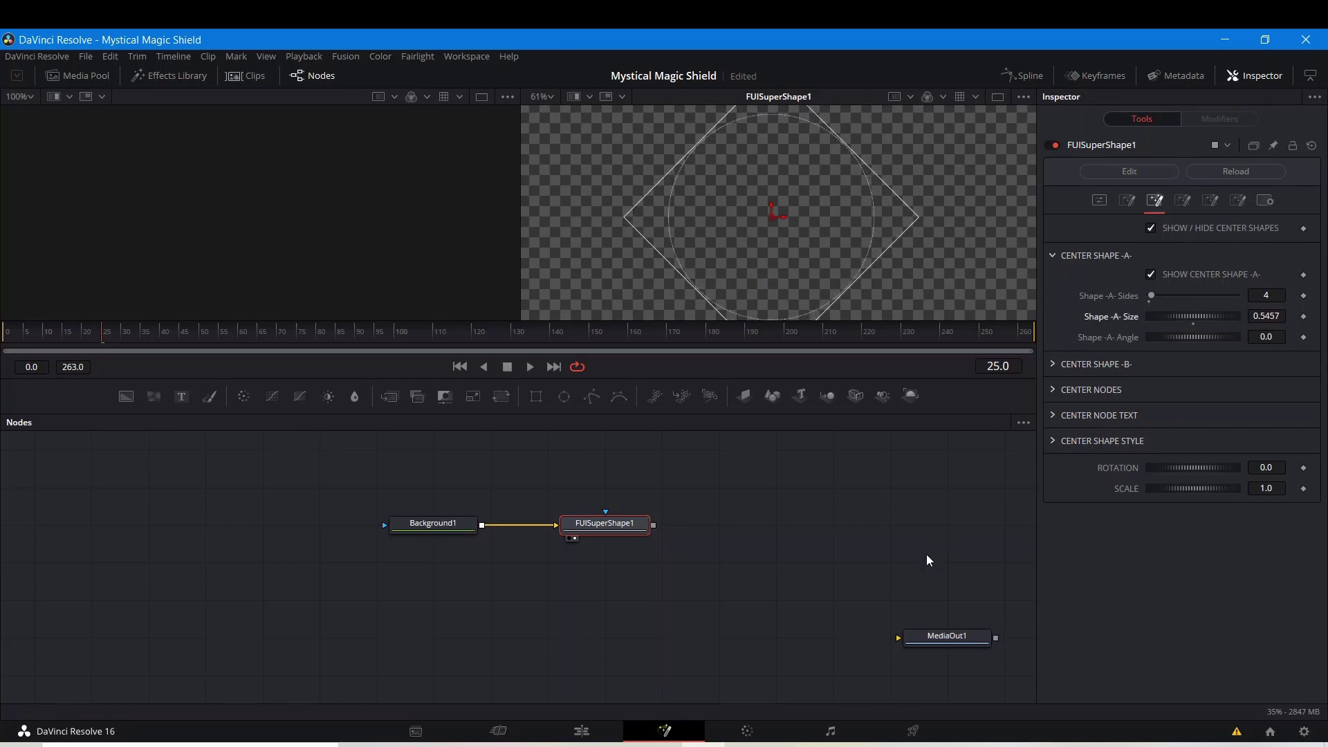
- Reduce the size of Center Shape A to 0.4087 and the scale of the super shape to 0.58
click(1051, 255)
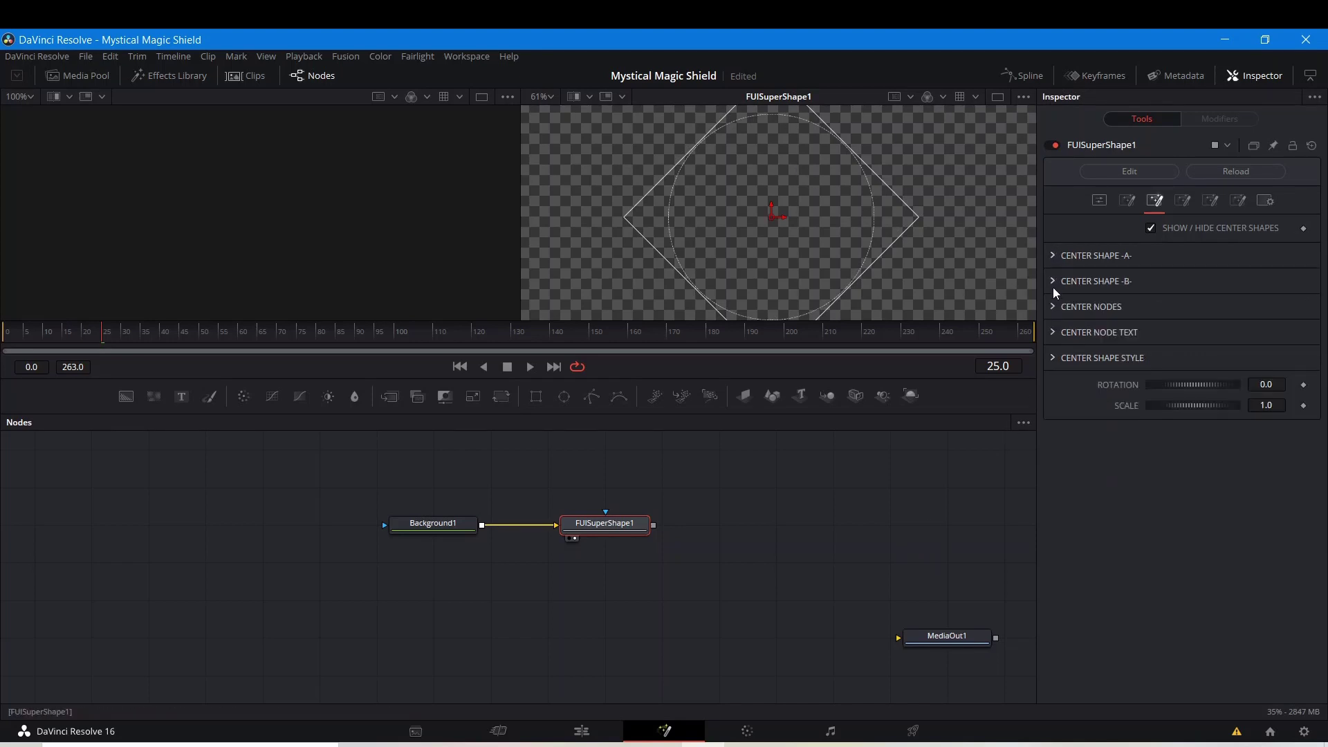
click(1052, 308)
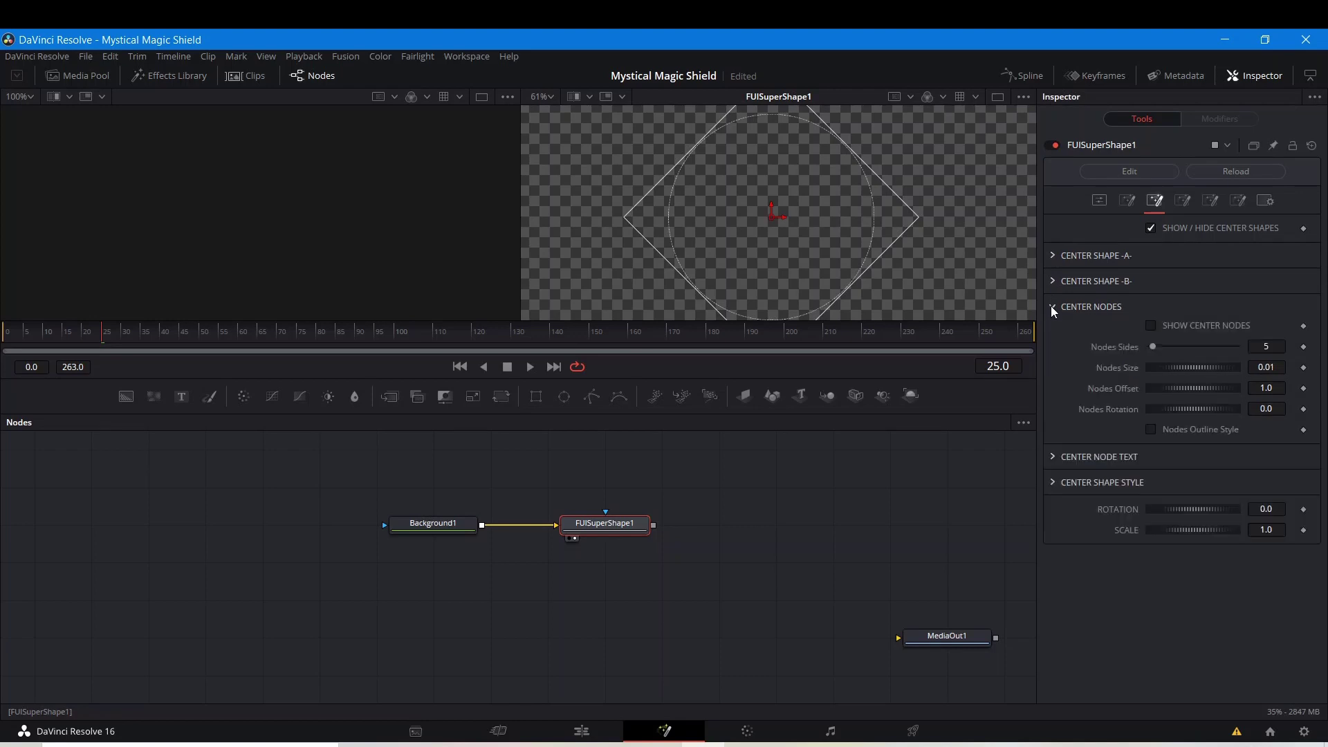
drag(844, 262, 820, 143)
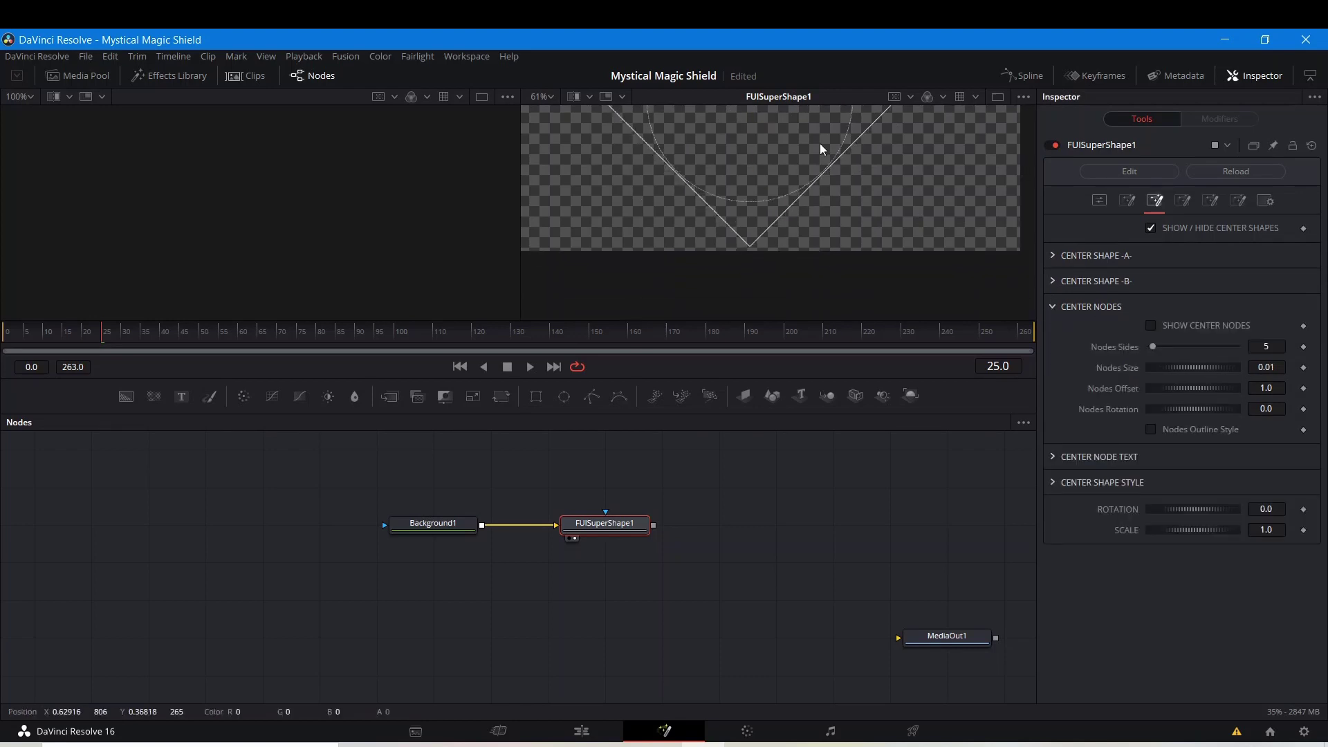
drag(743, 258, 602, 238)
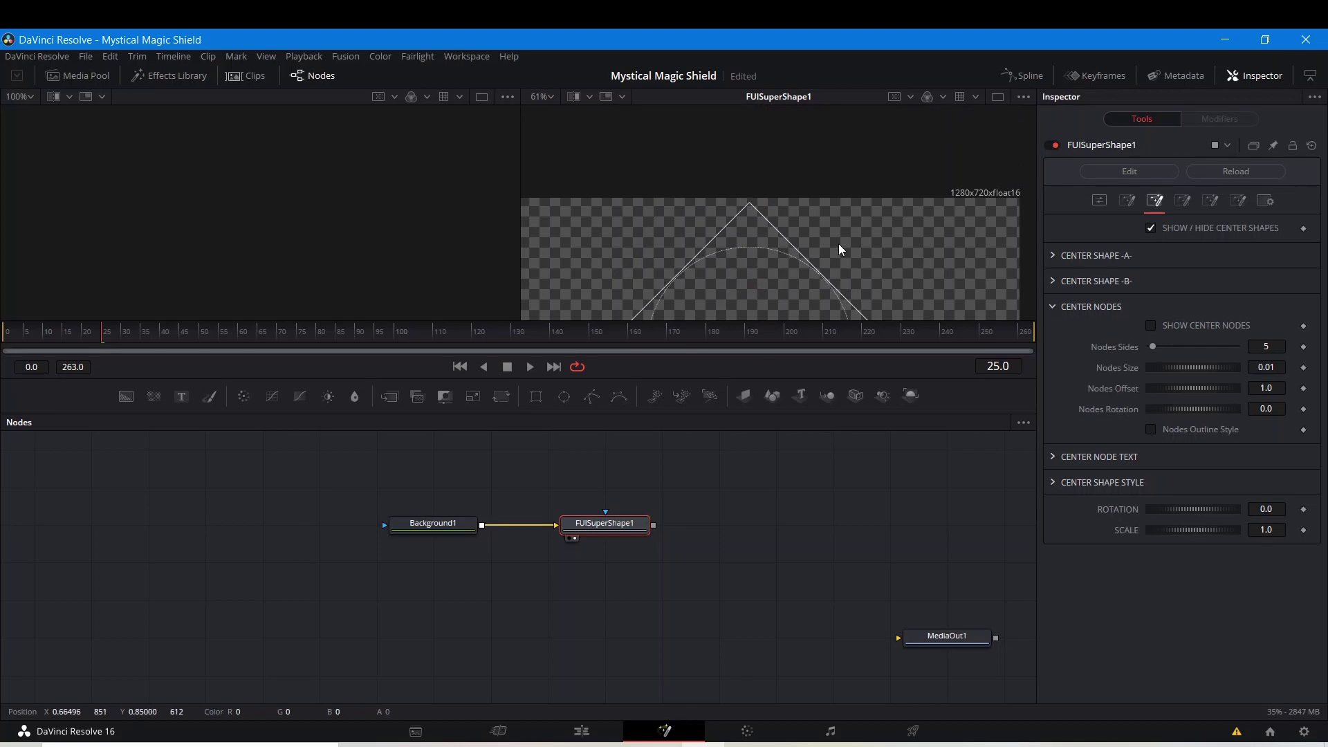
drag(839, 249, 831, 139)
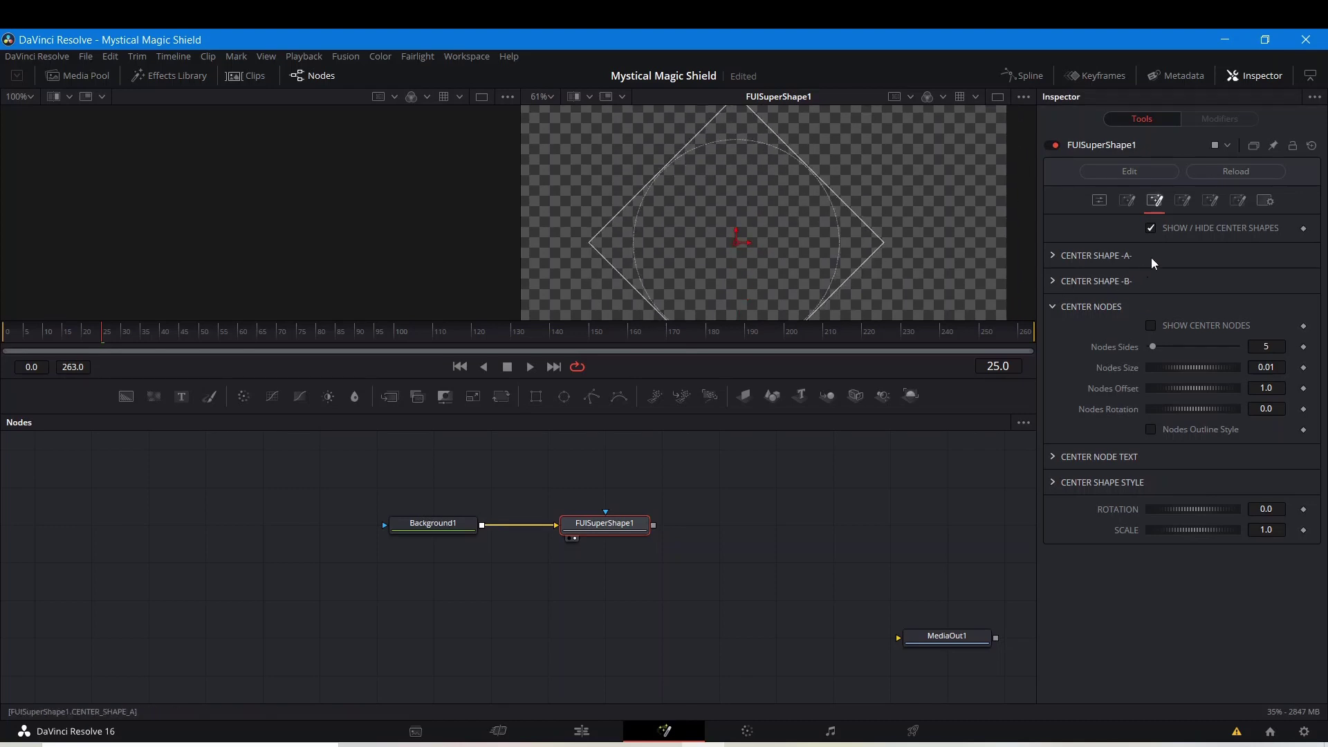
click(1053, 255)
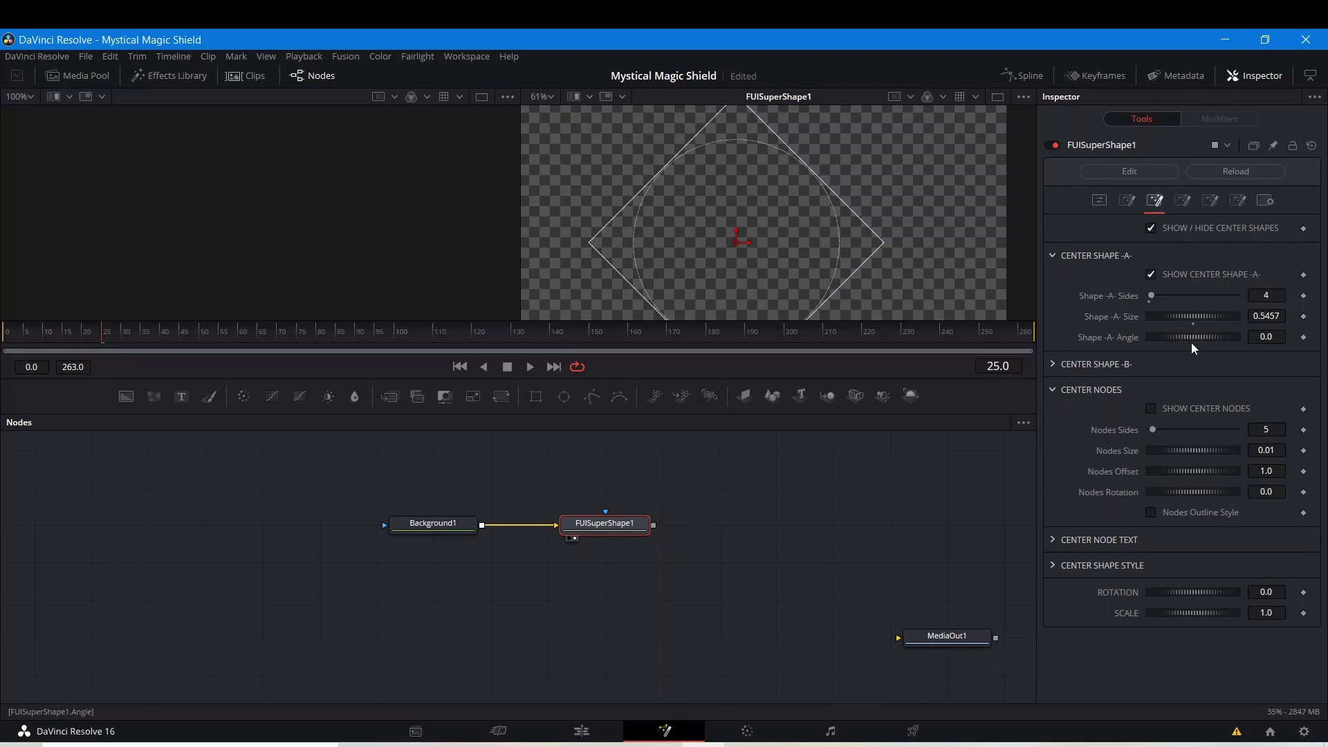
drag(1196, 313, 1179, 314)
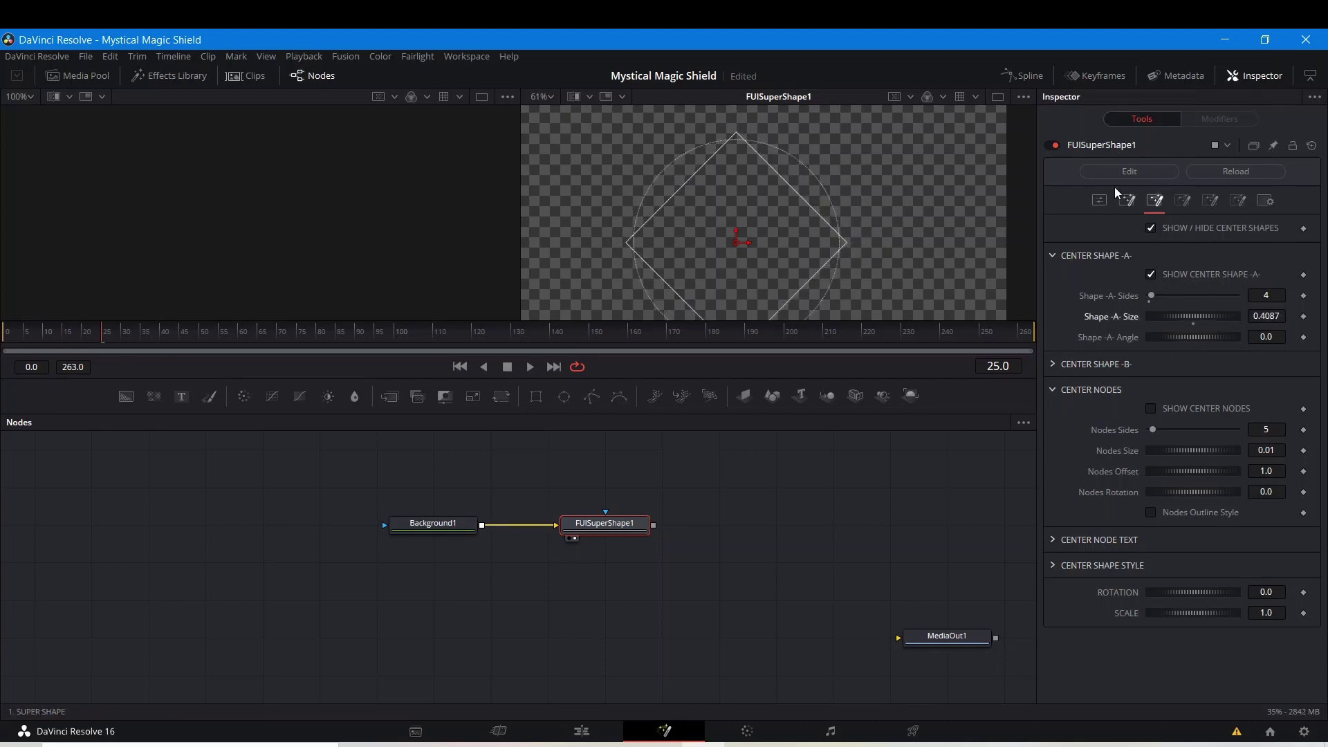
click(1129, 198)
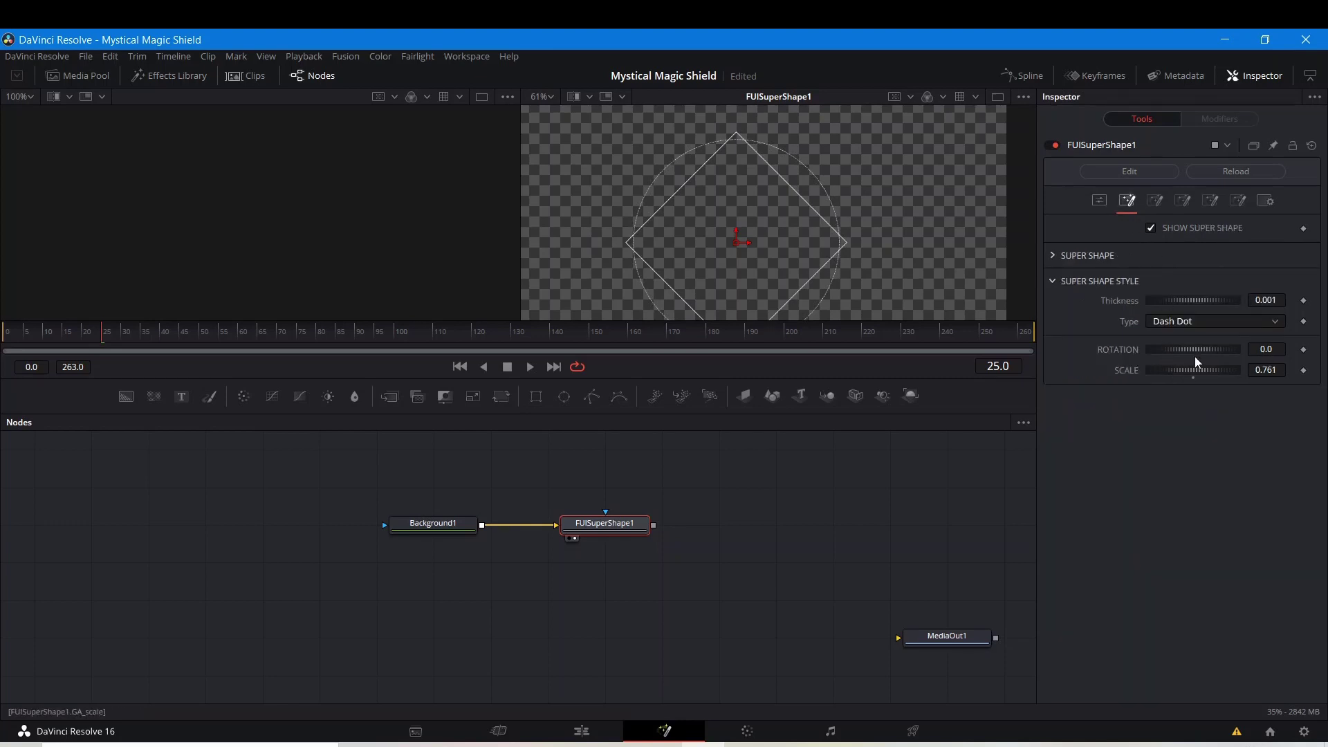
drag(1197, 369, 1180, 369)
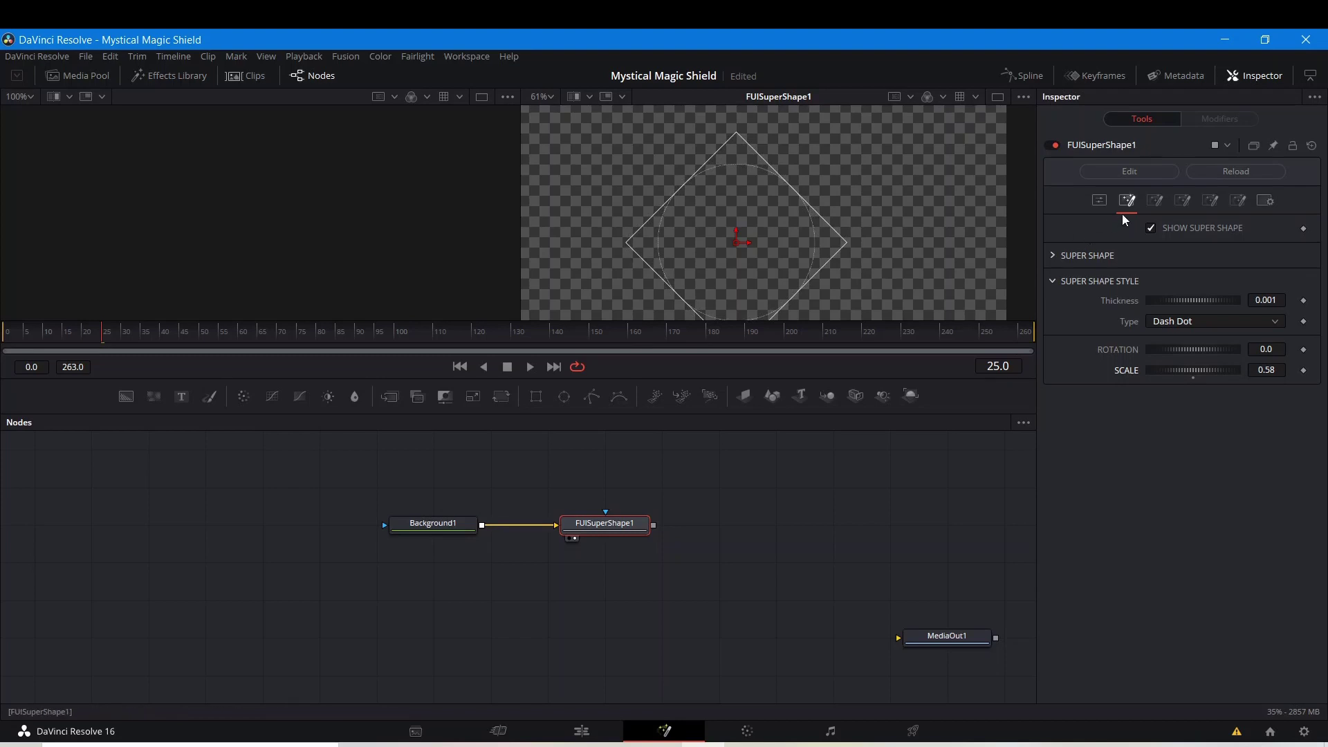
- Turn on the center nodes in outline style, with 14 sides and a node size of 0.04117
click(1163, 198)
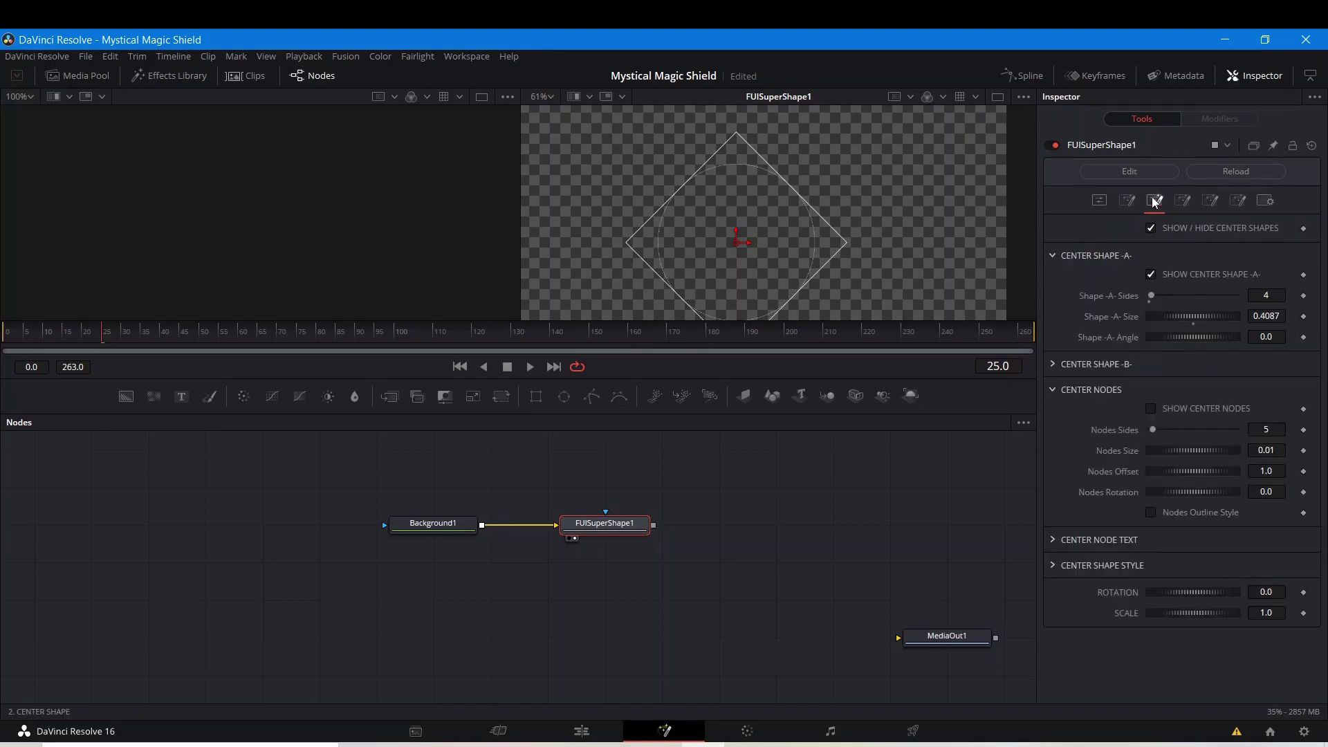
click(1052, 254)
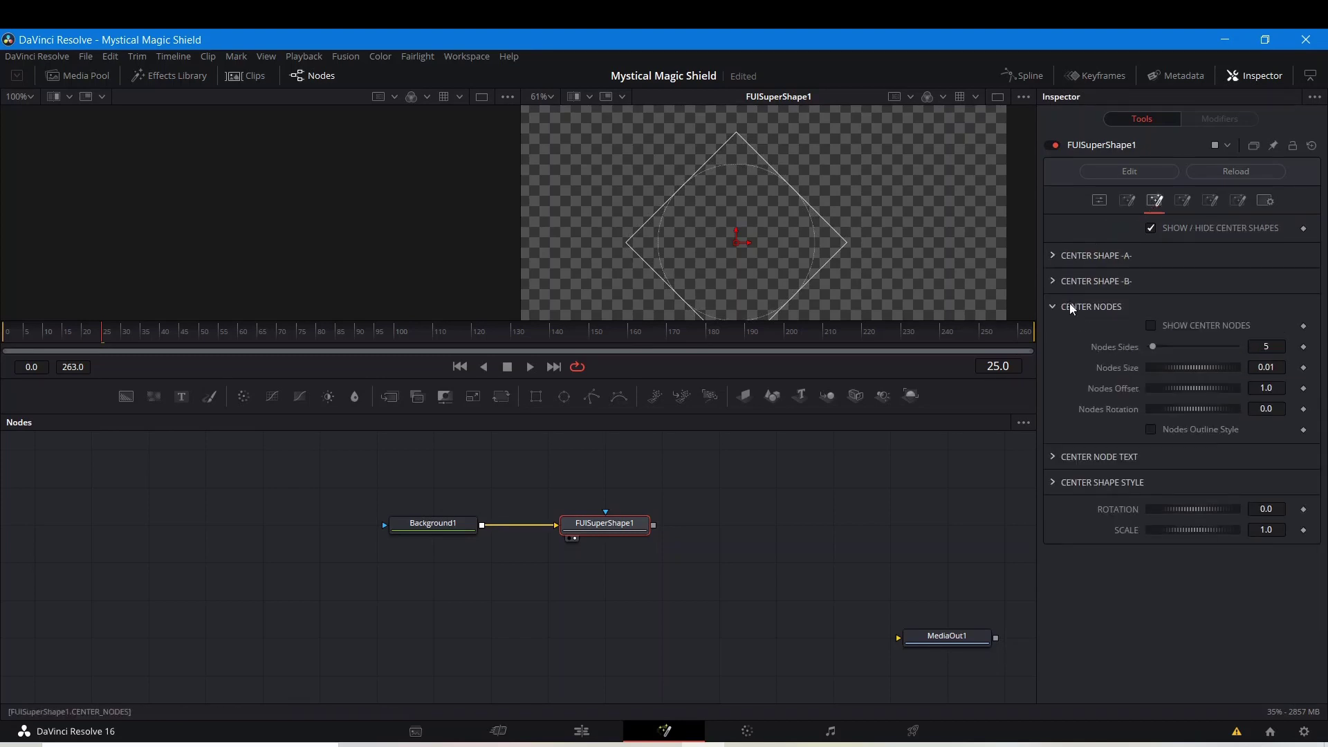
click(1148, 329)
click(1151, 430)
drag(1154, 345, 1172, 368)
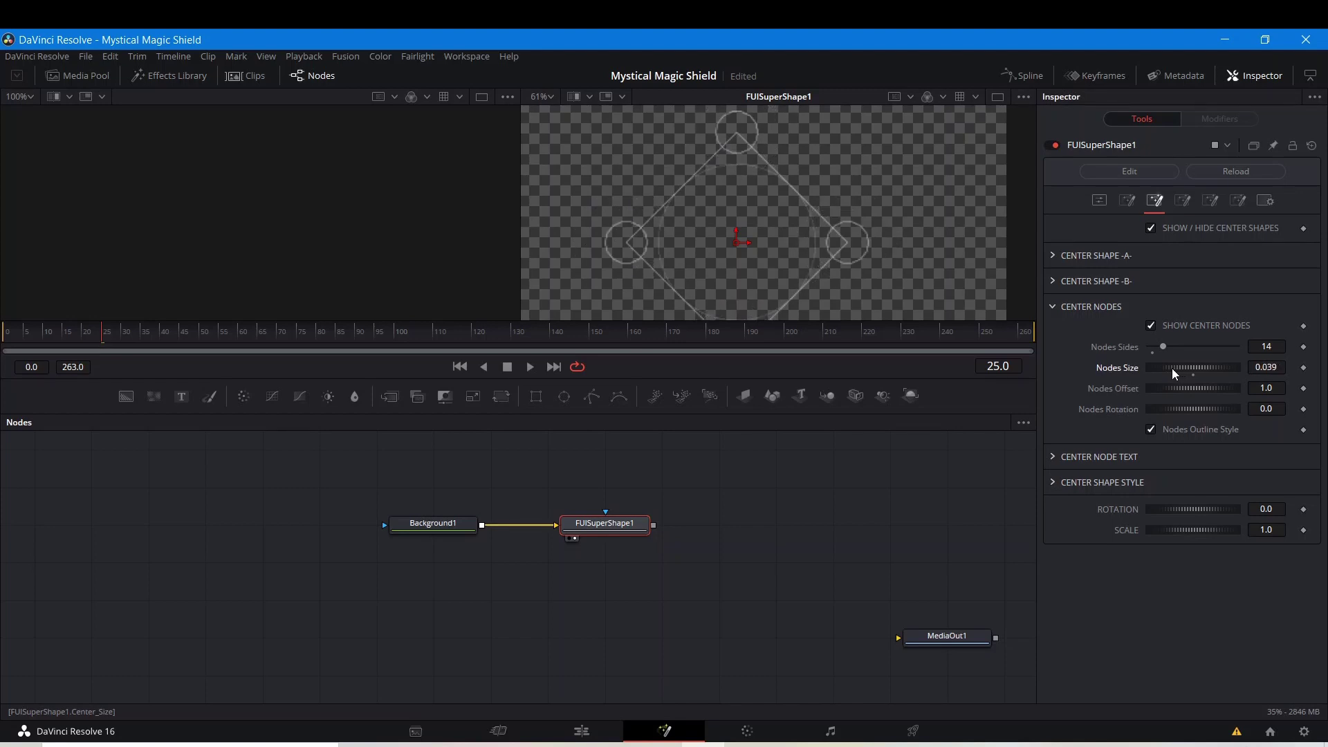
scroll(913, 276, down, 2)
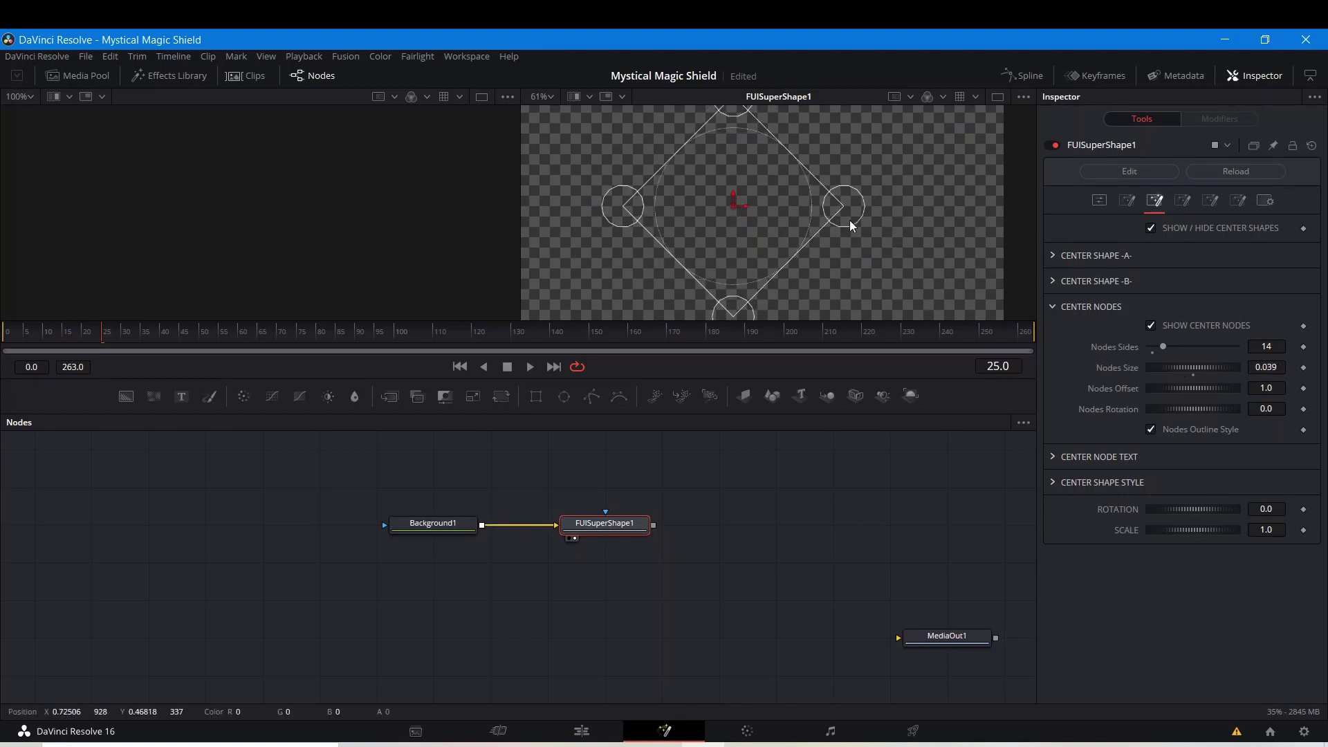
scroll(850, 220, up, 5)
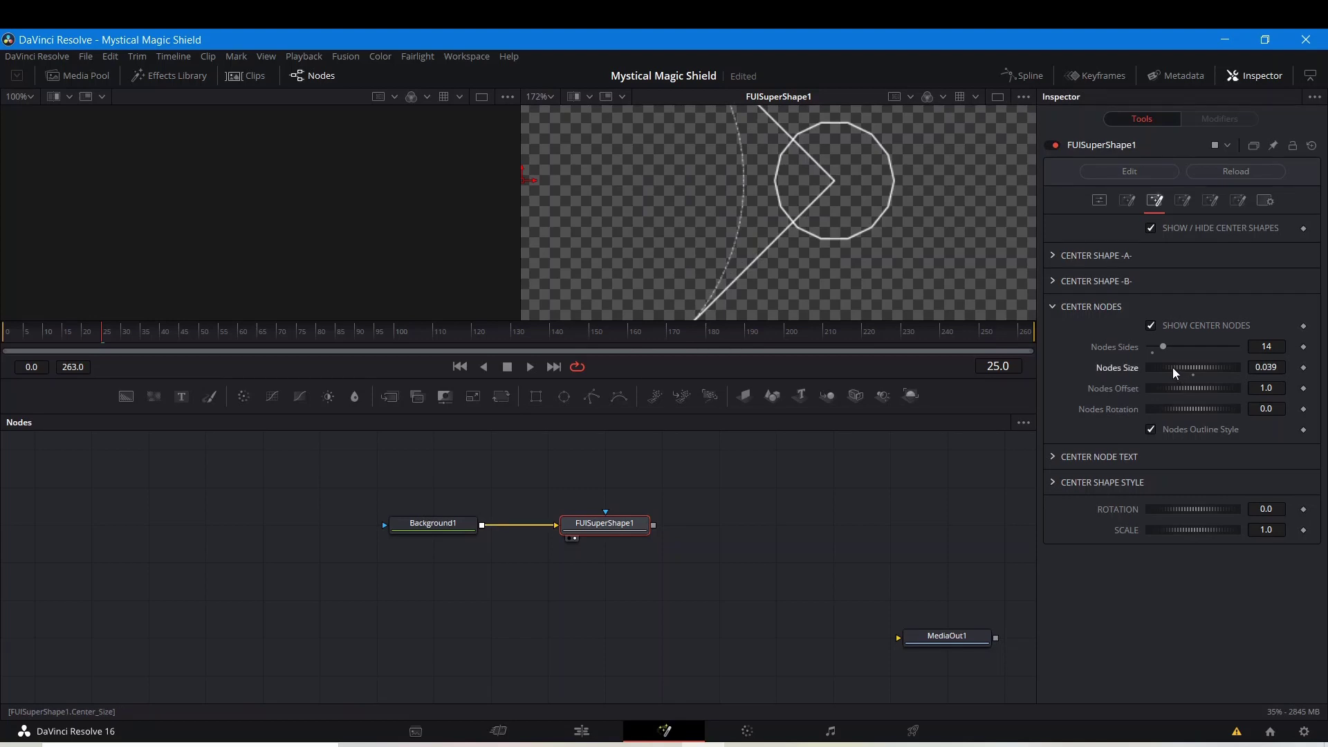
drag(1172, 367, 1174, 369)
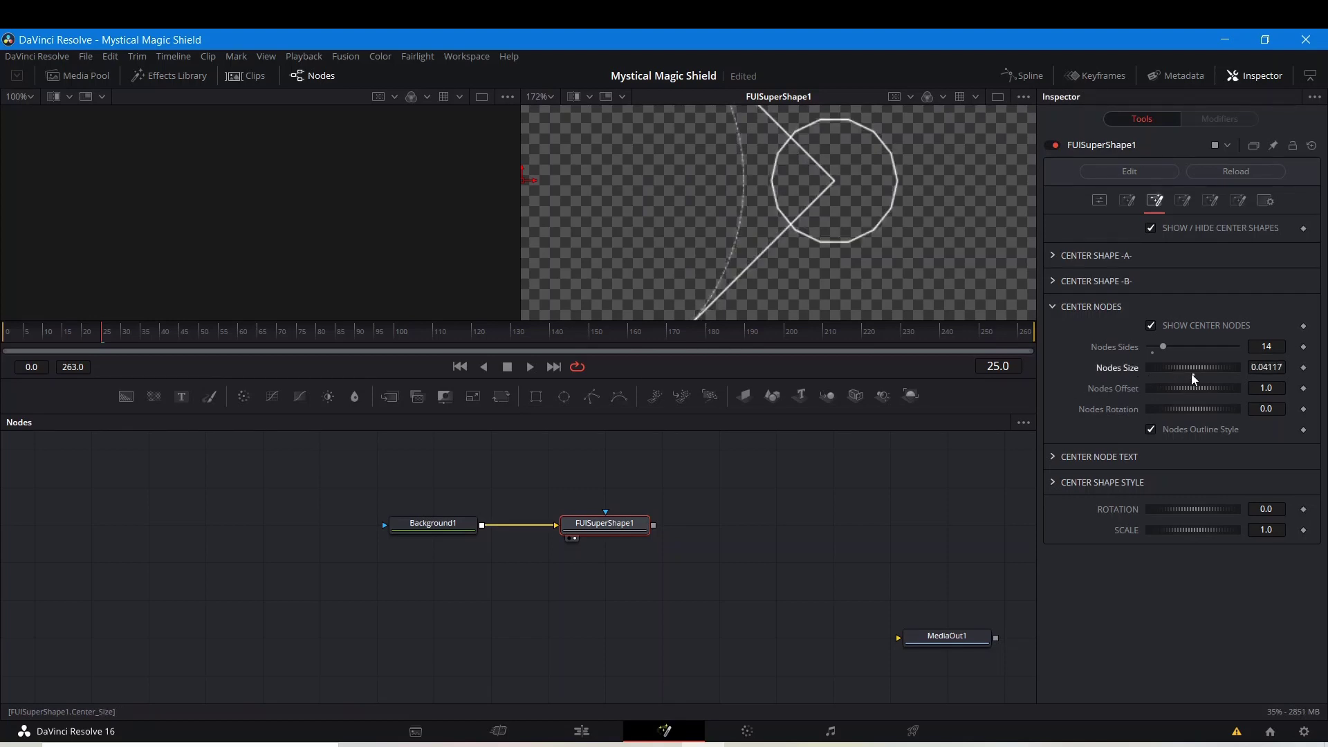
scroll(844, 176, down, 5)
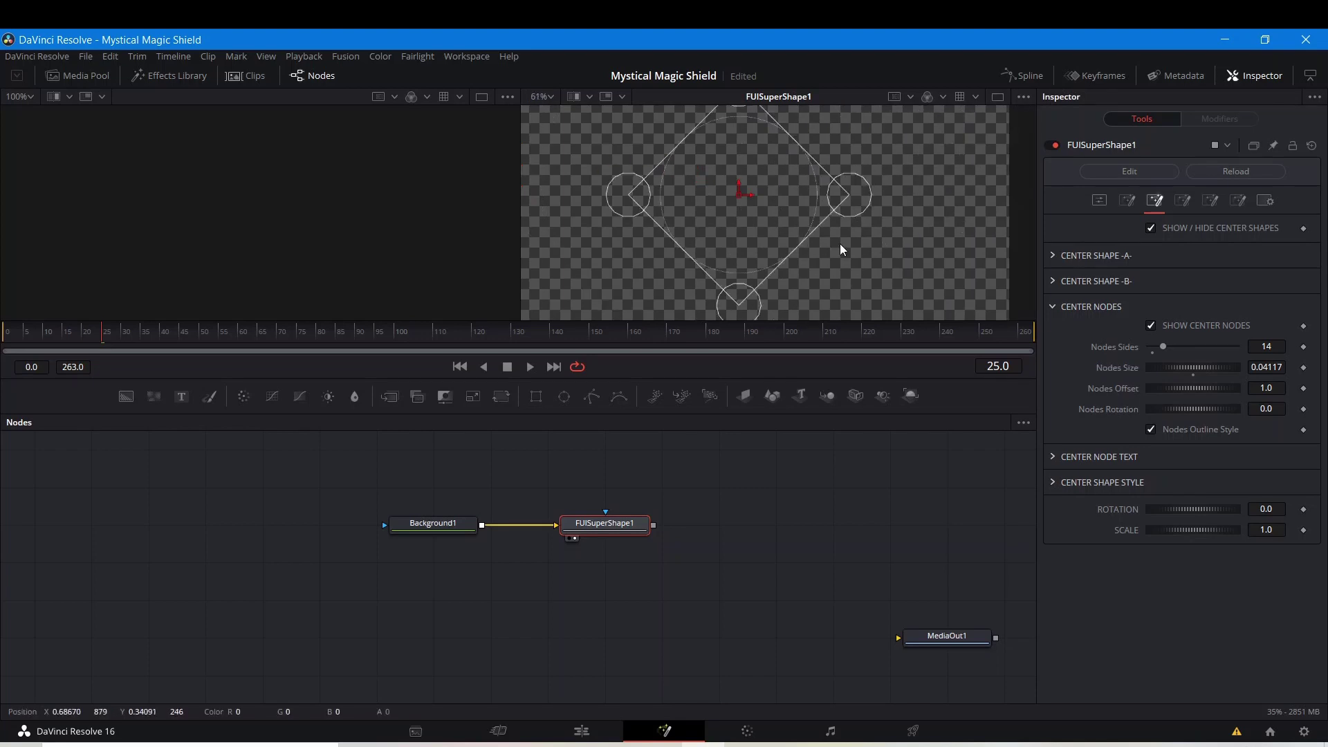
- Increase the sides of the super shape's center nodes to 18 to make the small circles rounder
scroll(851, 183, up, 5)
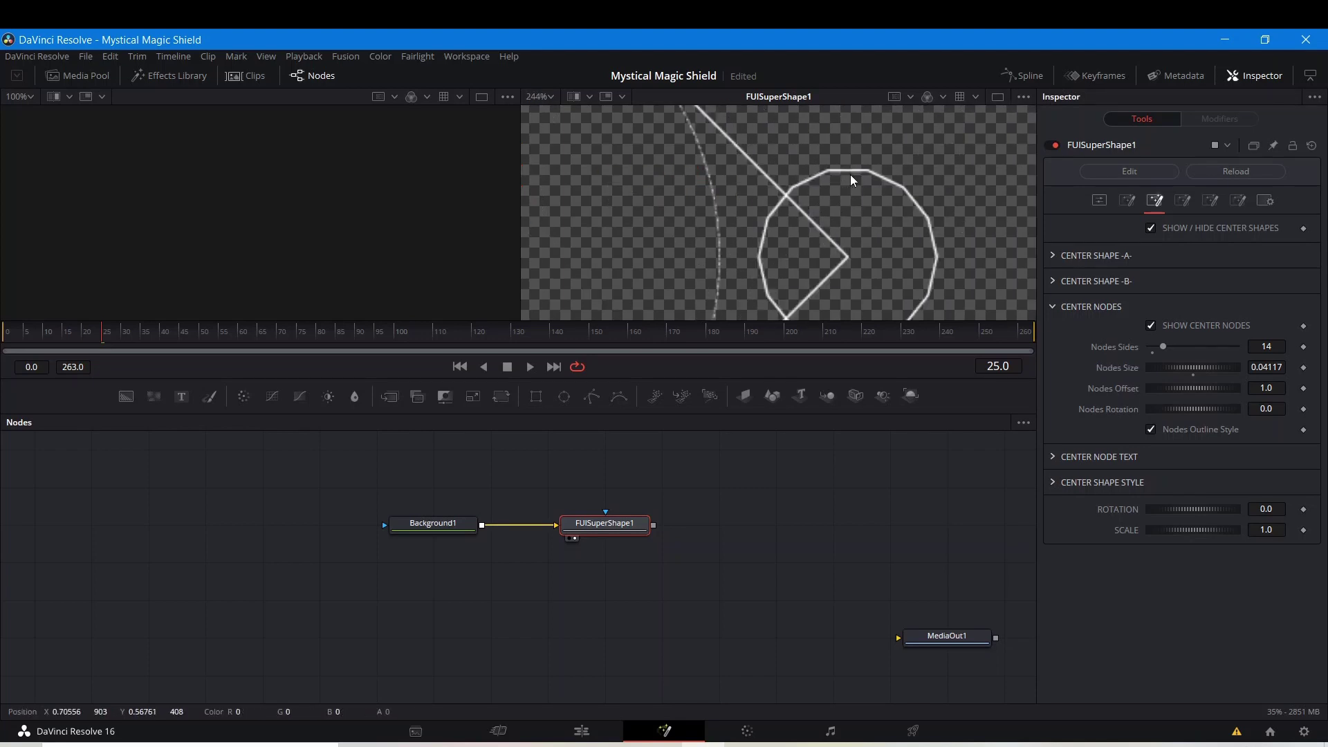
drag(1168, 345, 1173, 348)
key(ctrl+f)
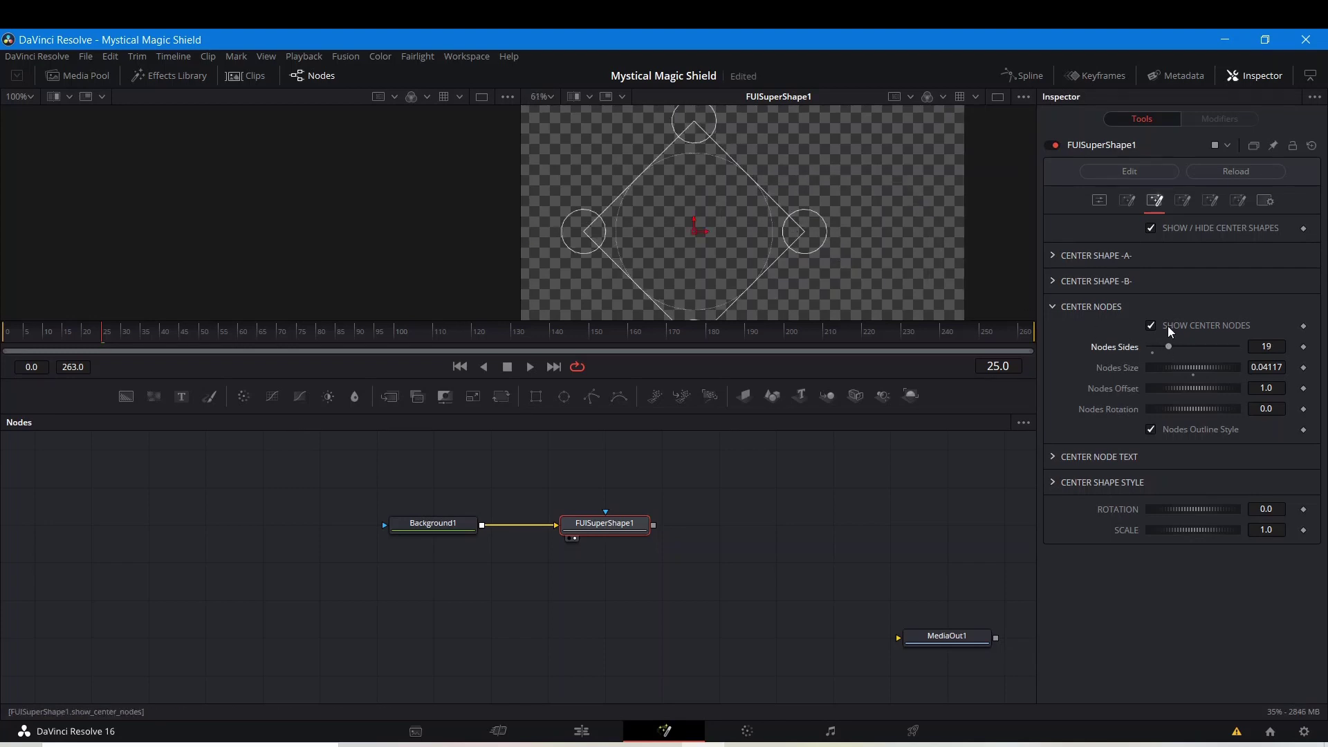
drag(1164, 347, 1161, 348)
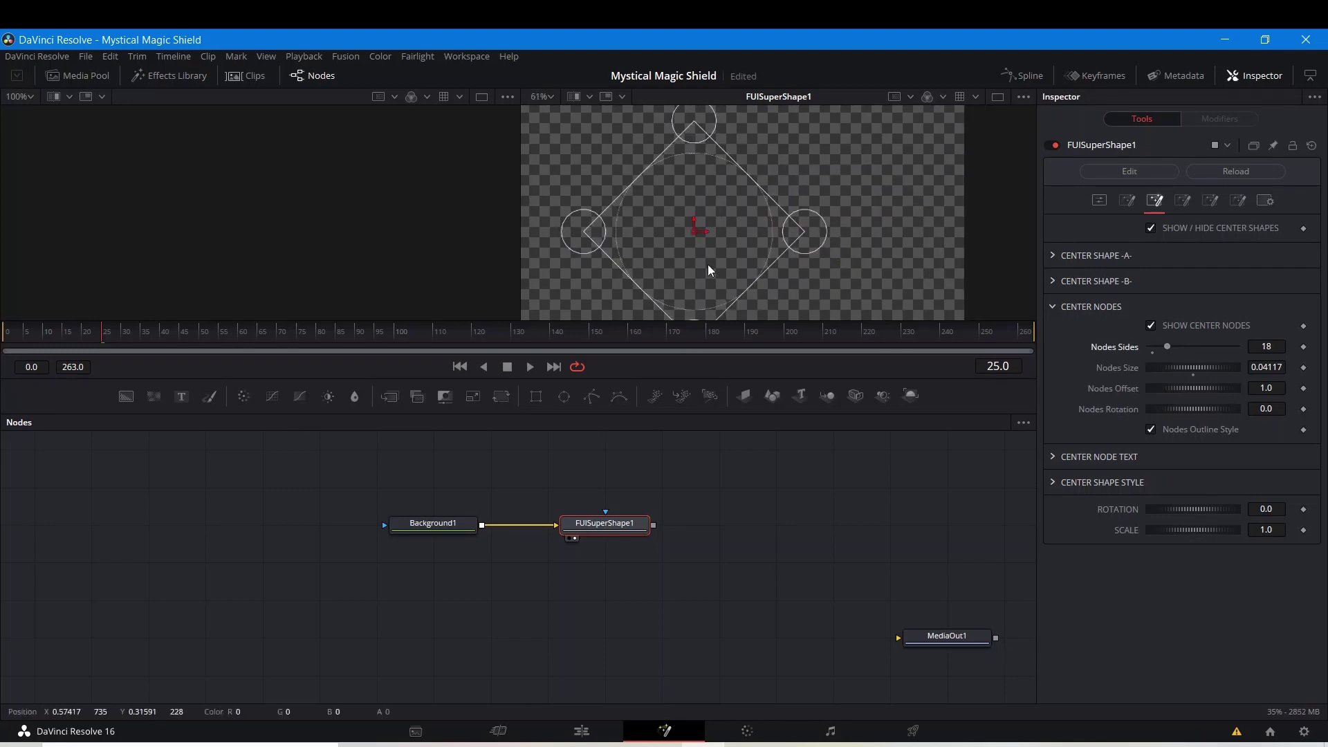
scroll(771, 209, down, 2)
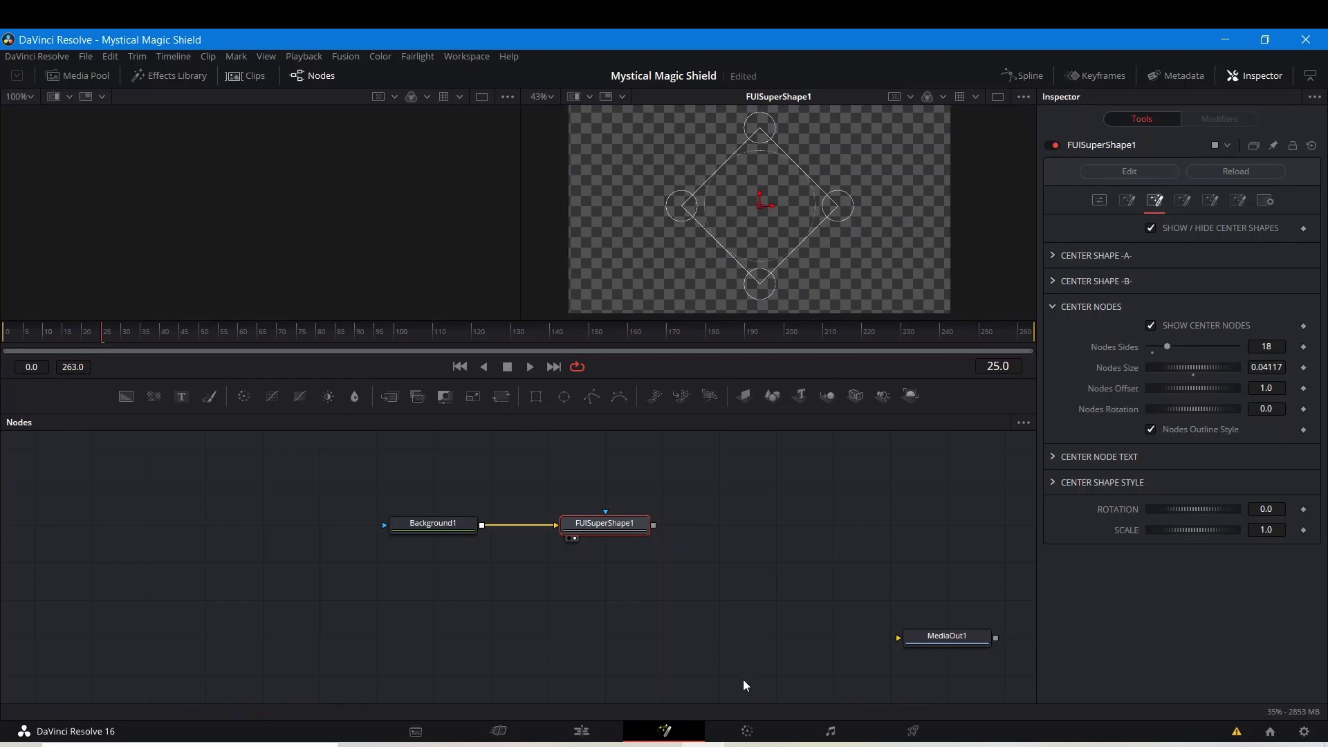
- Rearrange the node graph so that the Background1 node sits farther away from the FUISuperShape1 node
click(712, 597)
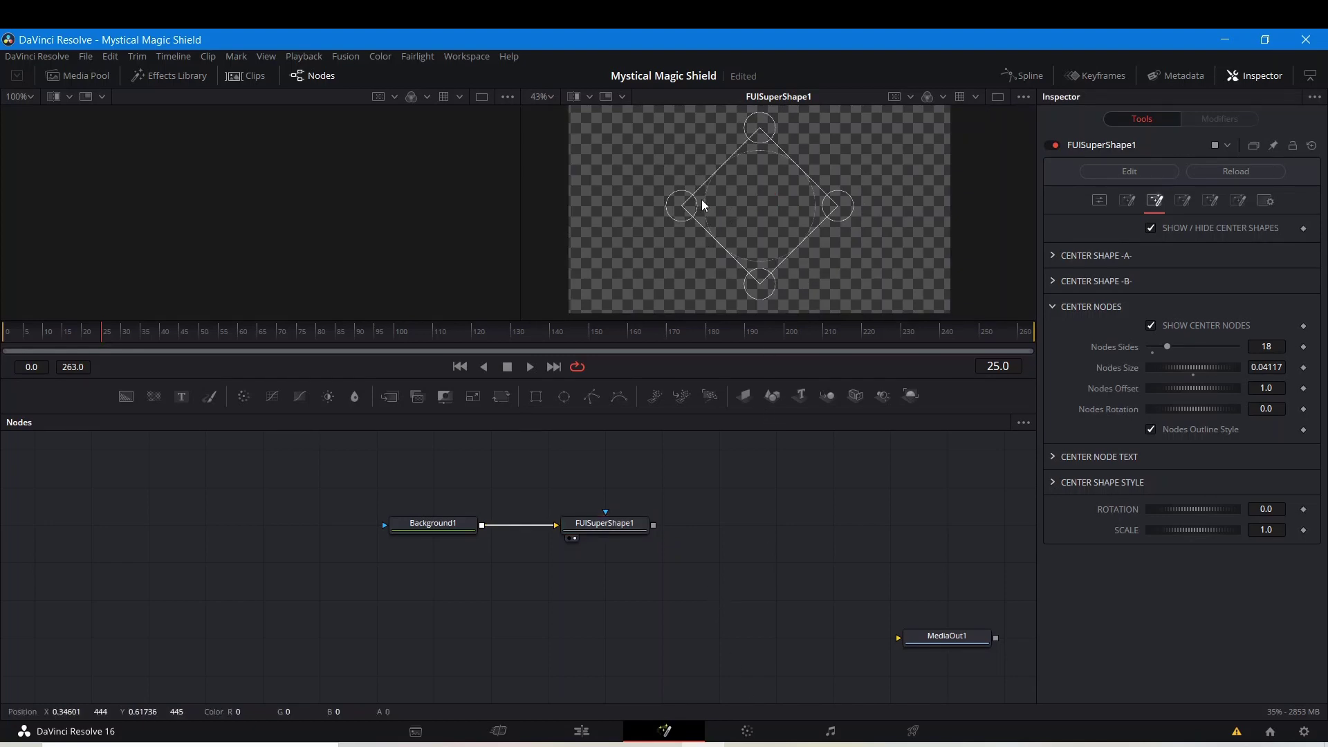
drag(695, 243, 696, 237)
scroll(625, 617, left, 2)
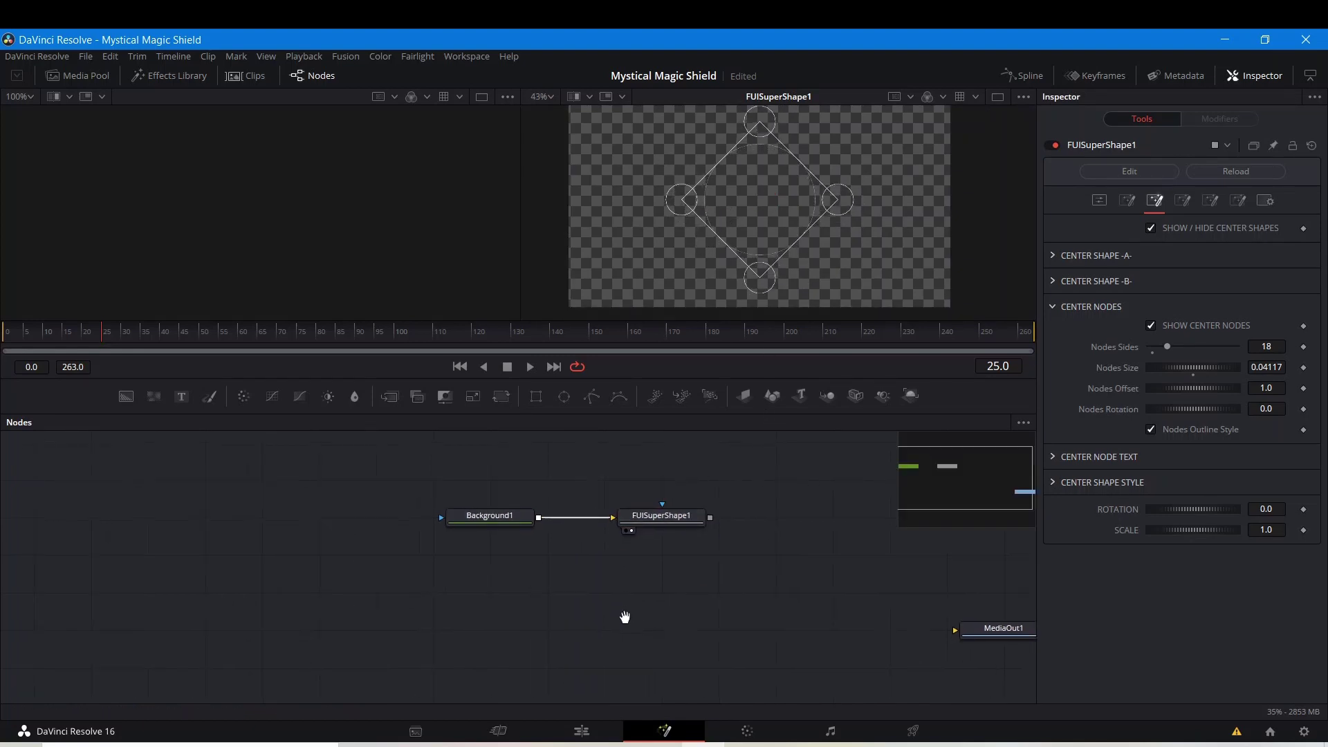
drag(671, 519, 616, 517)
click(535, 598)
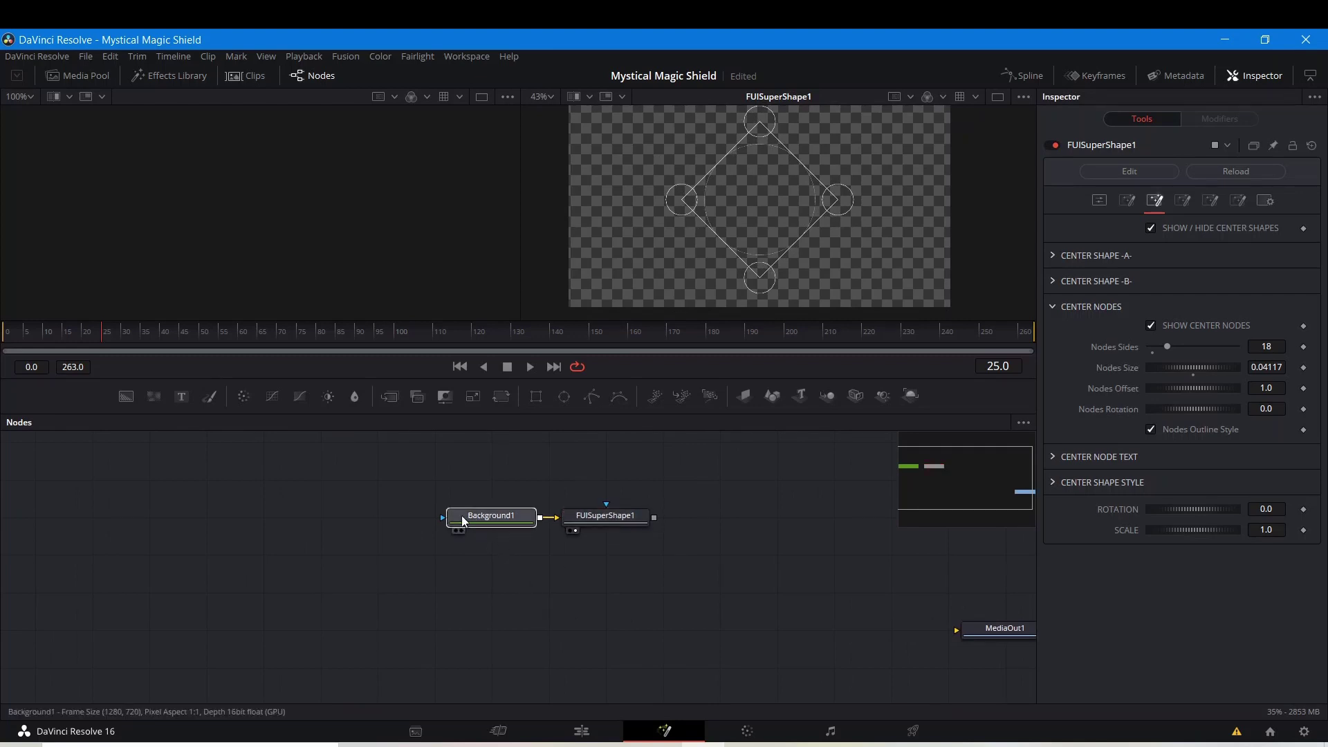
drag(531, 517, 411, 518)
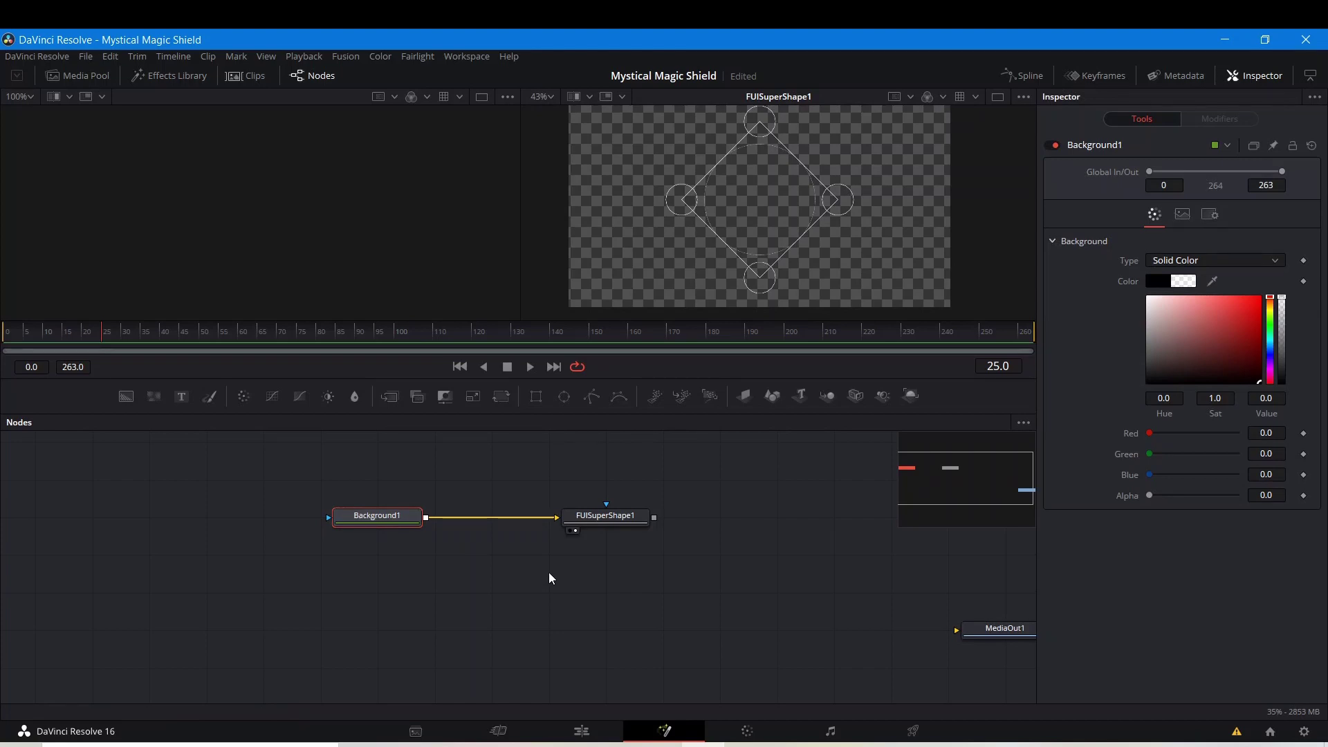
click(591, 606)
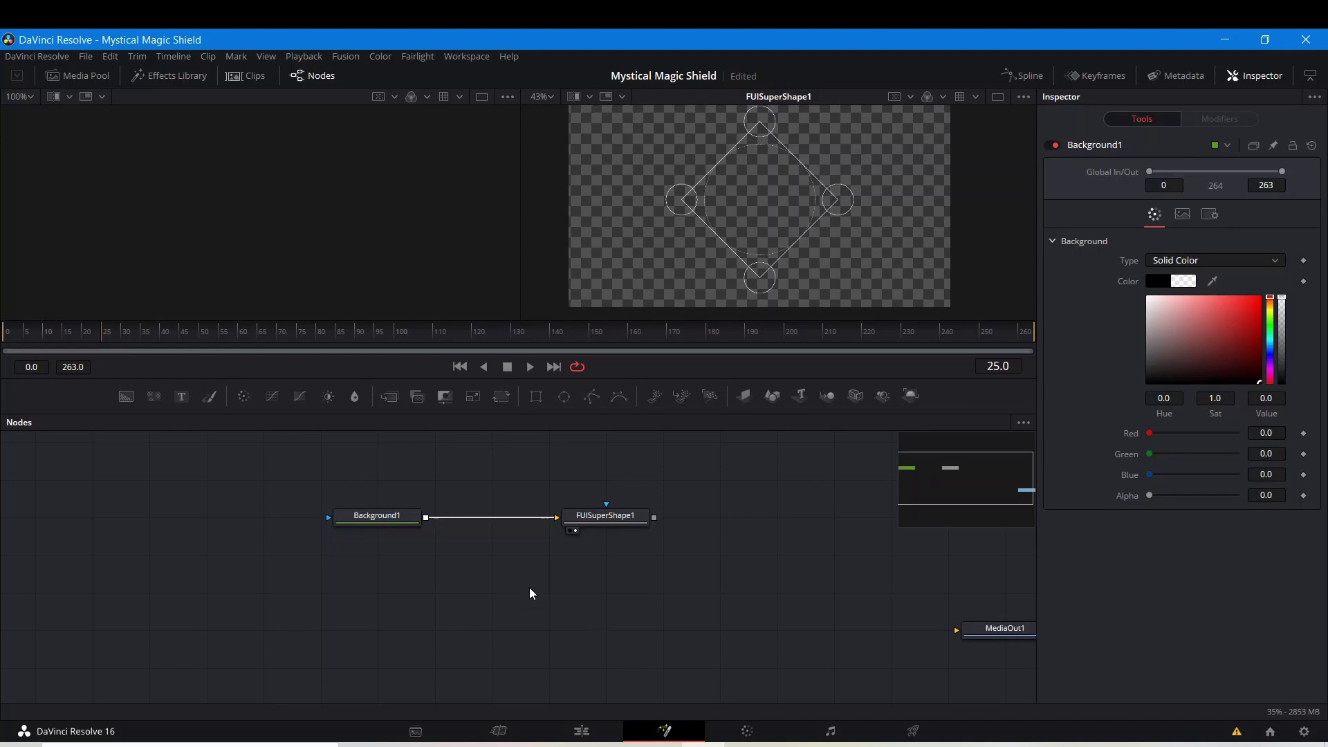
drag(463, 588, 485, 569)
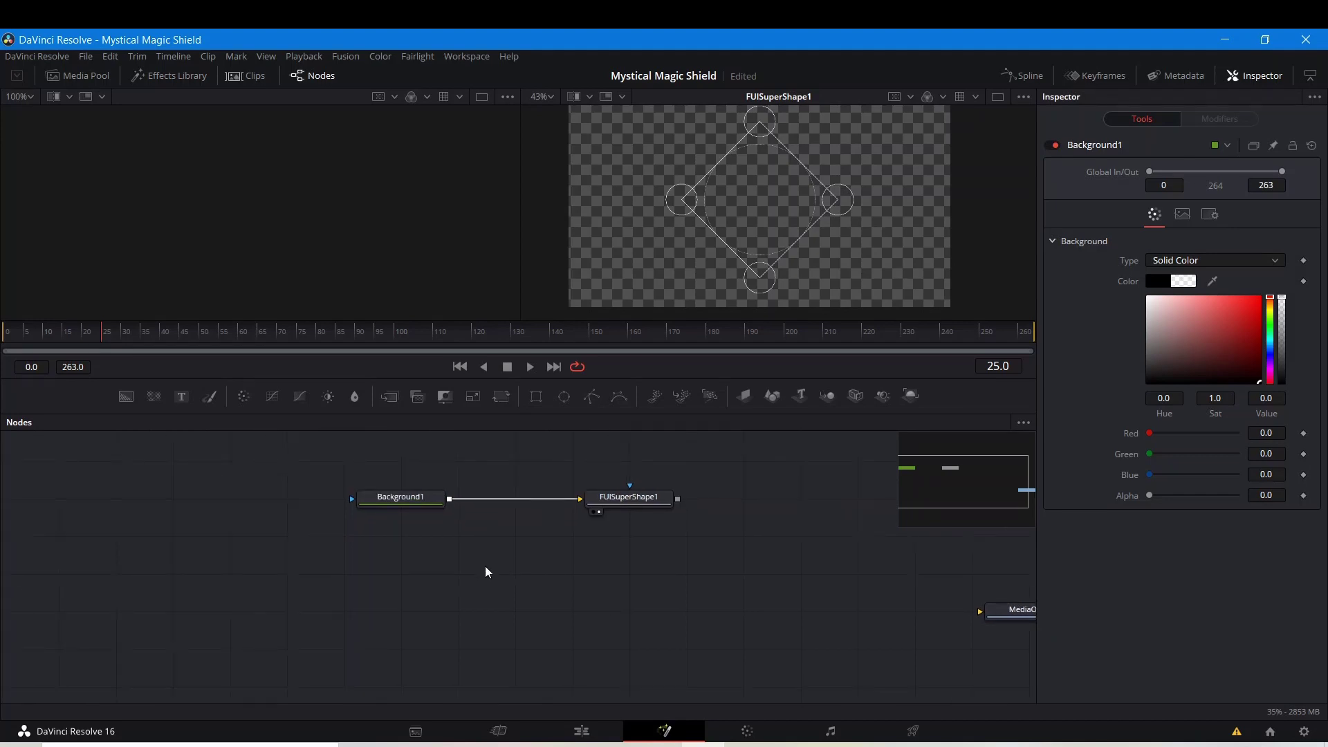
- Add an FUI Circles node below the super shape, feed it from Background1 and show it in the viewer
key(shift+space)
text(fui)
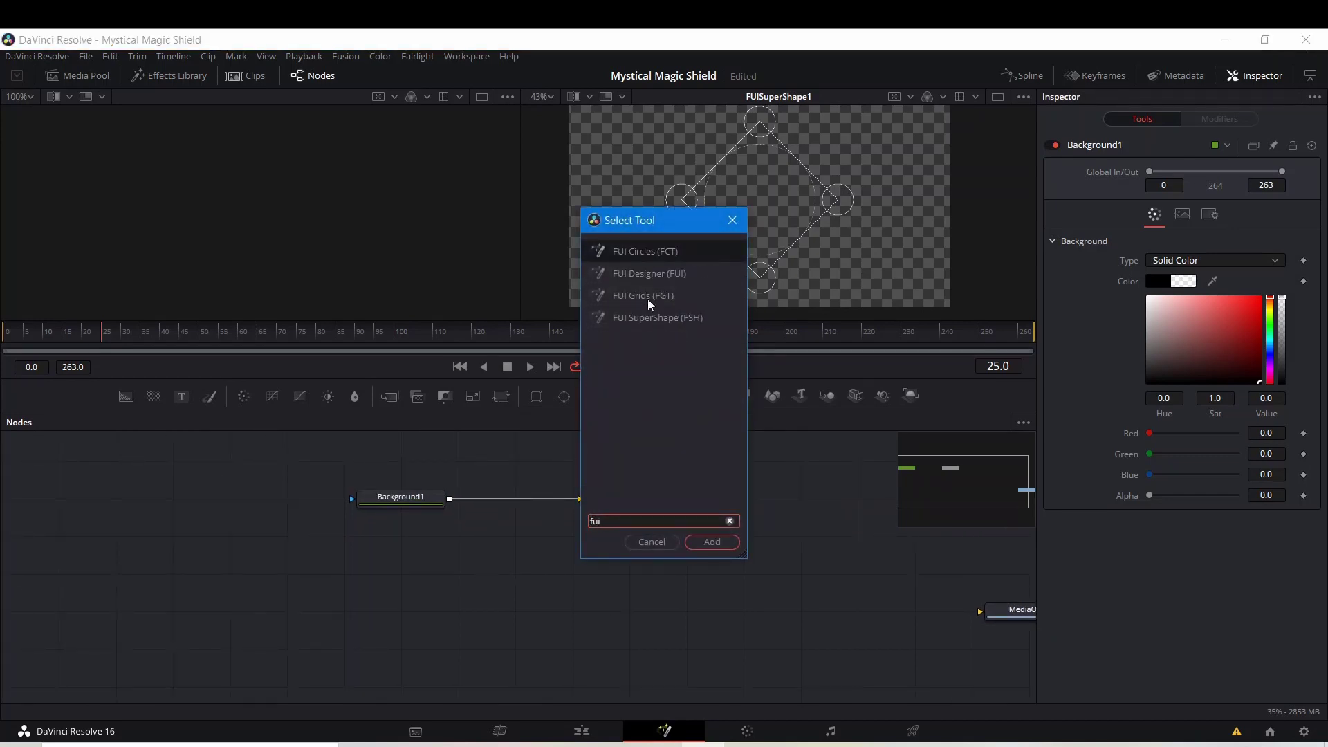
click(716, 543)
drag(450, 499, 595, 577)
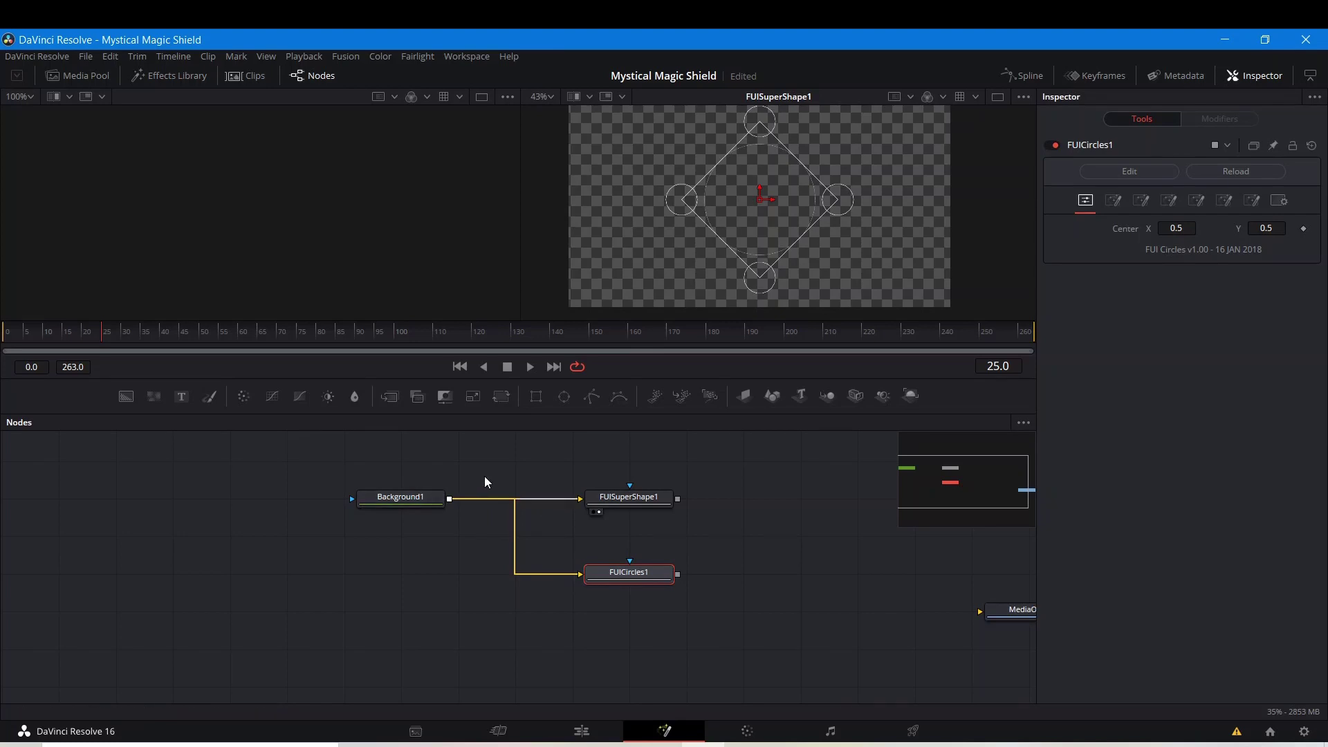
drag(628, 588, 627, 551)
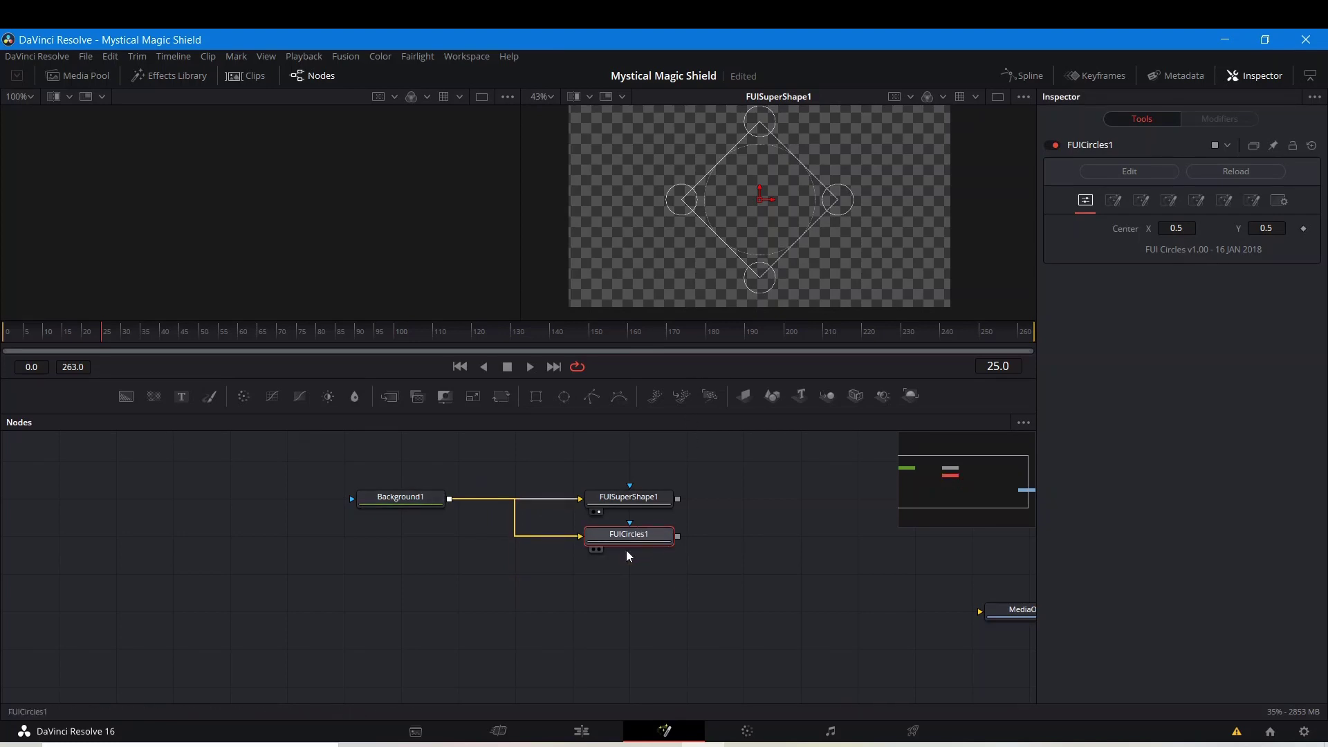
click(599, 549)
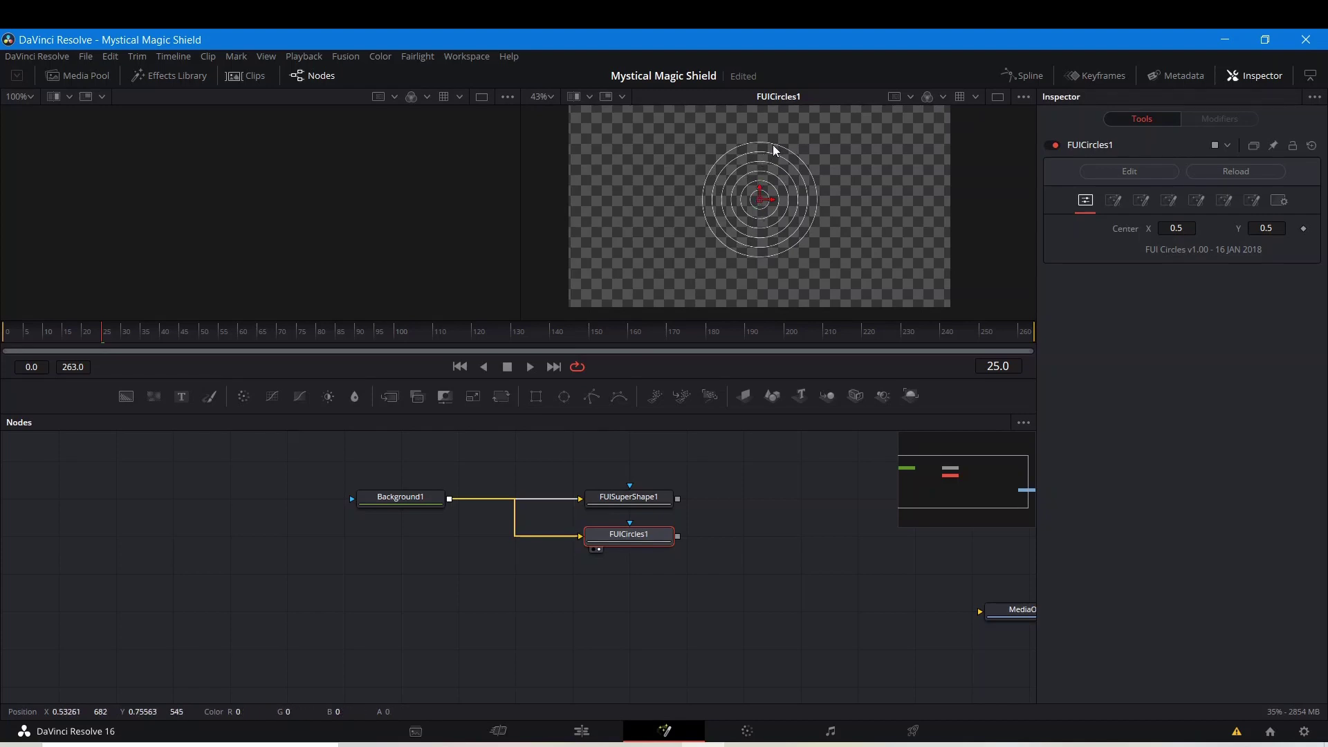
- Hide the circle shapes of FUICircles1 and turn on Dash Lines 1 with a line count of 12
click(1116, 202)
click(1151, 228)
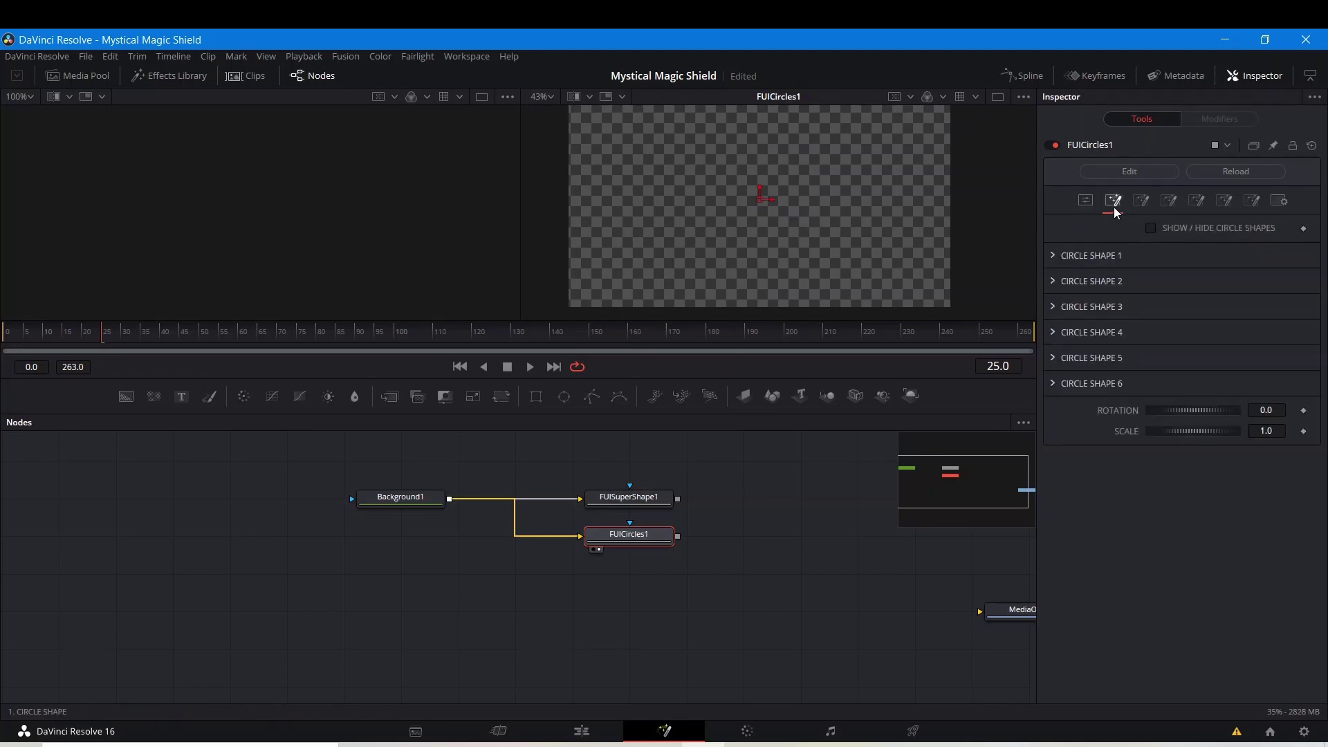
click(1142, 201)
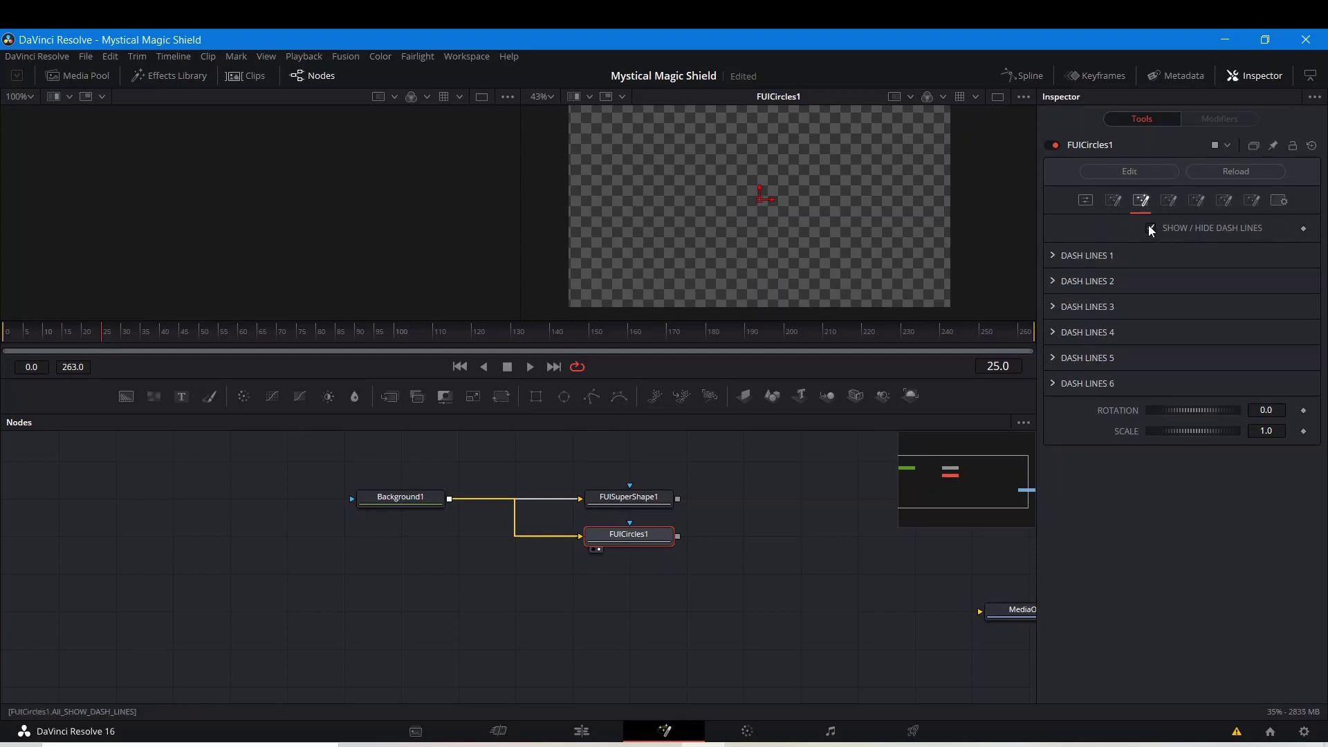
click(1151, 228)
click(1056, 255)
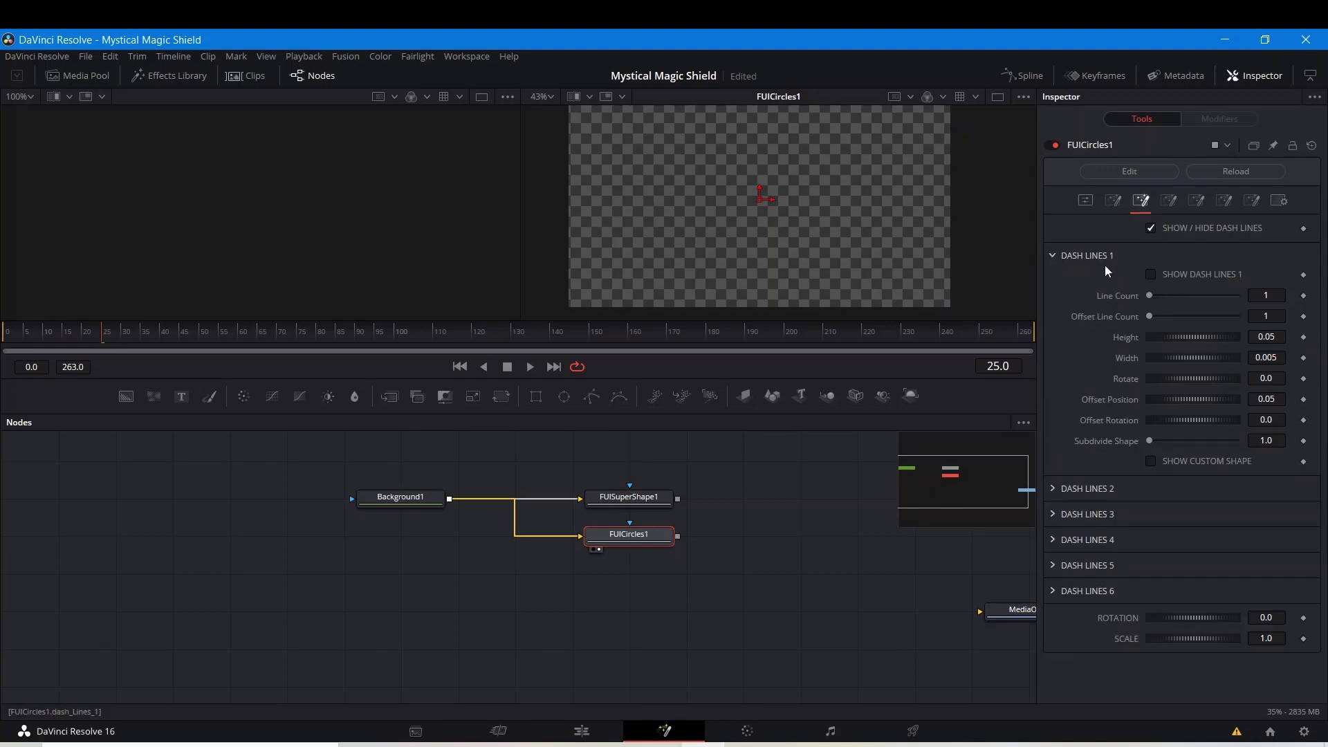
click(1151, 275)
click(1267, 295)
text(2)
key(Return)
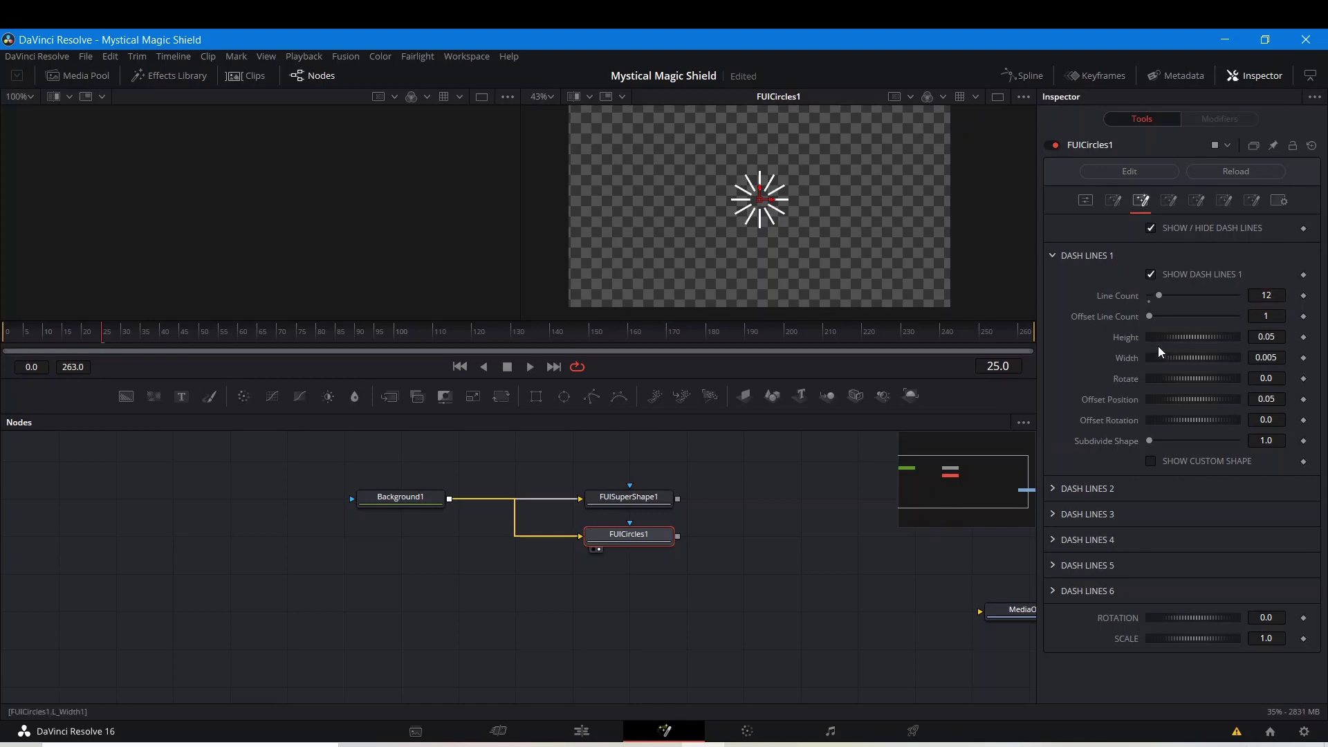
- Set the width of Dash Lines 1 to 0
drag(1158, 346, 1146, 347)
click(1275, 357)
key(BackSpace)
key(BackSpace)
key(BackSpace)
key(Return)
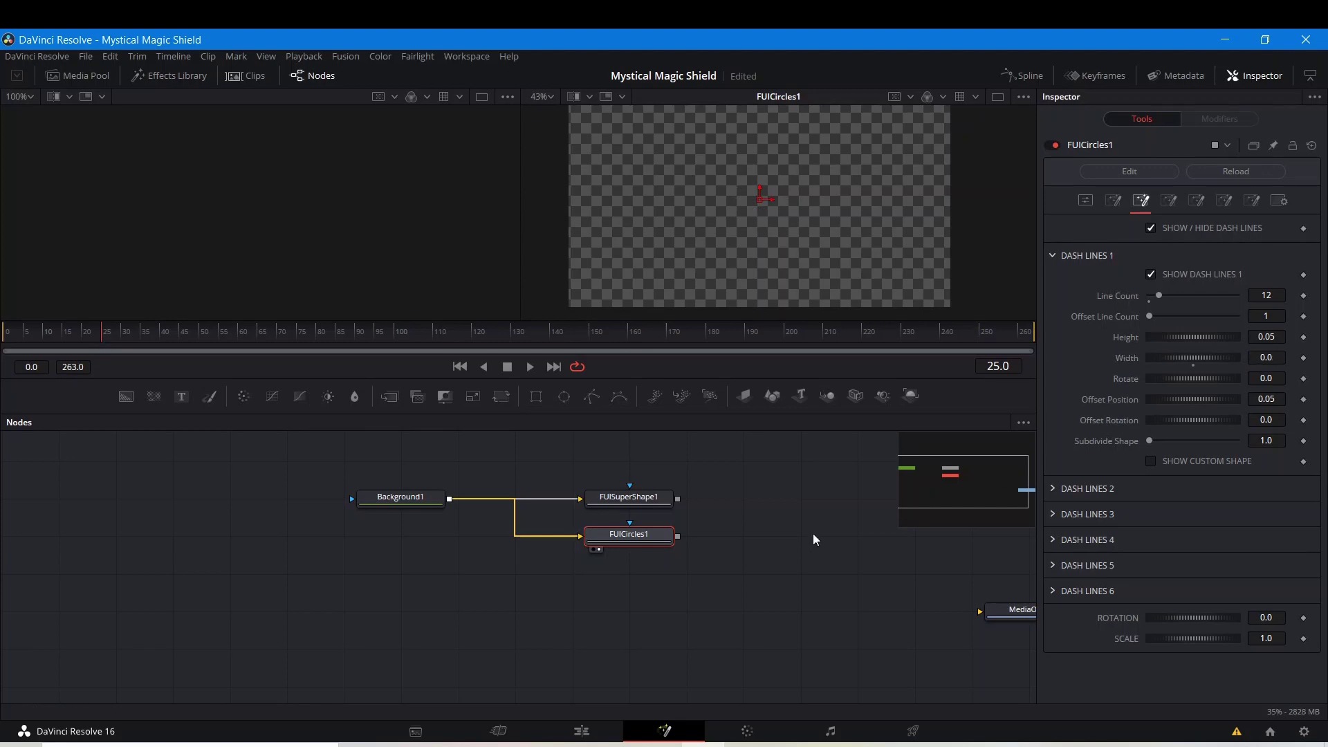
- Turn on the custom shape for Dash Lines 1, using the Frames type with the frame selector at 5
click(1151, 460)
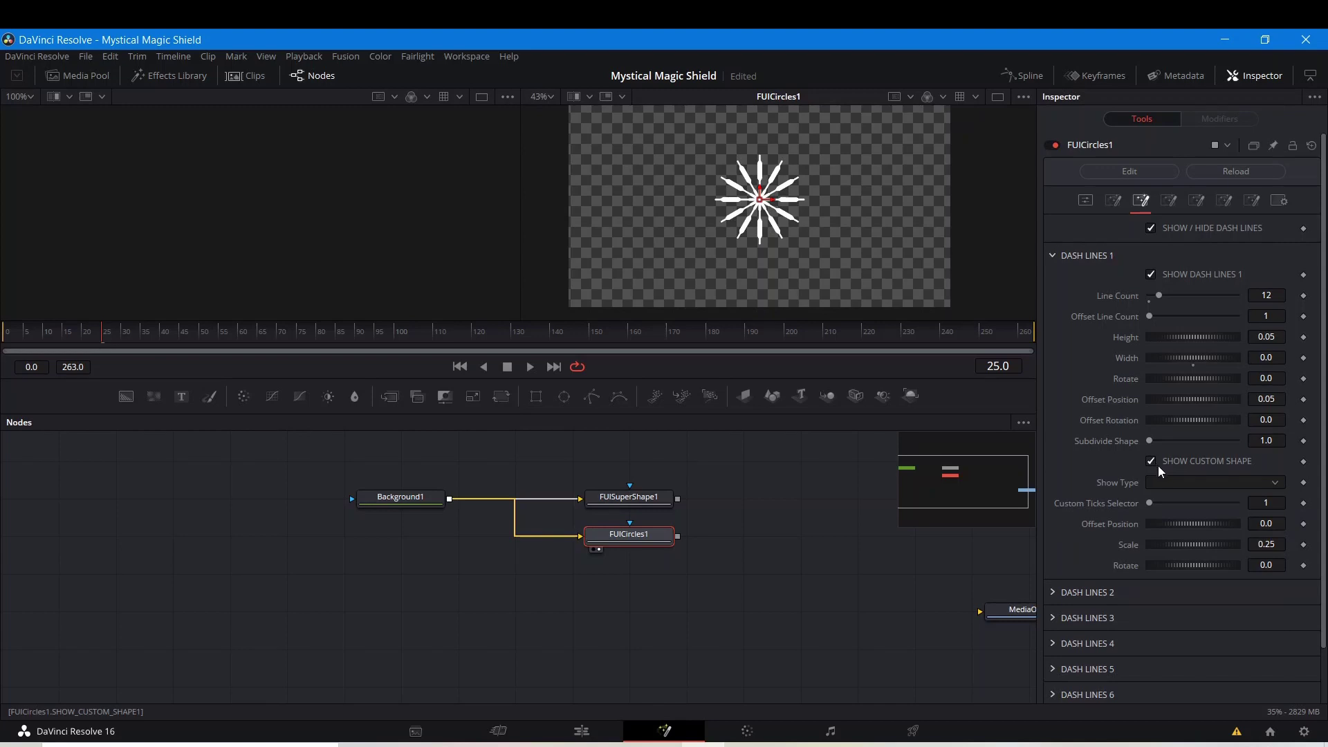
click(1160, 484)
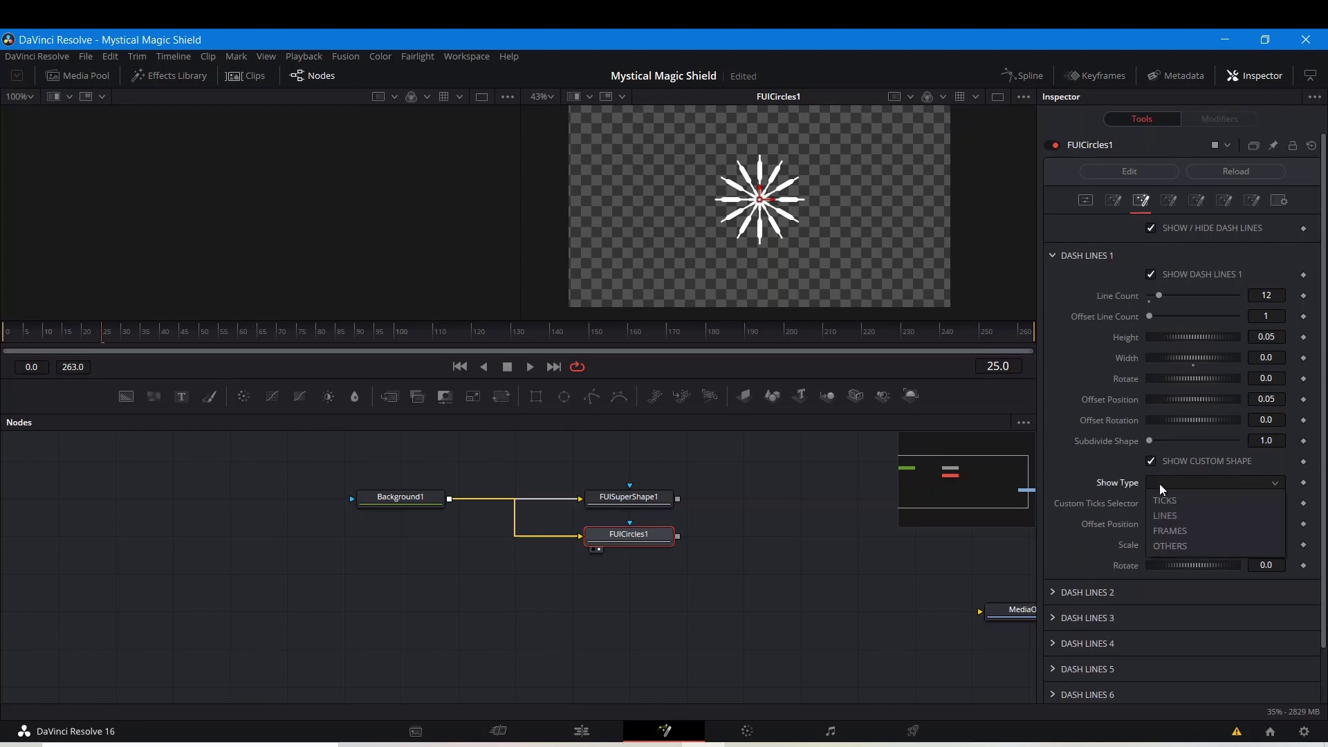
click(1164, 530)
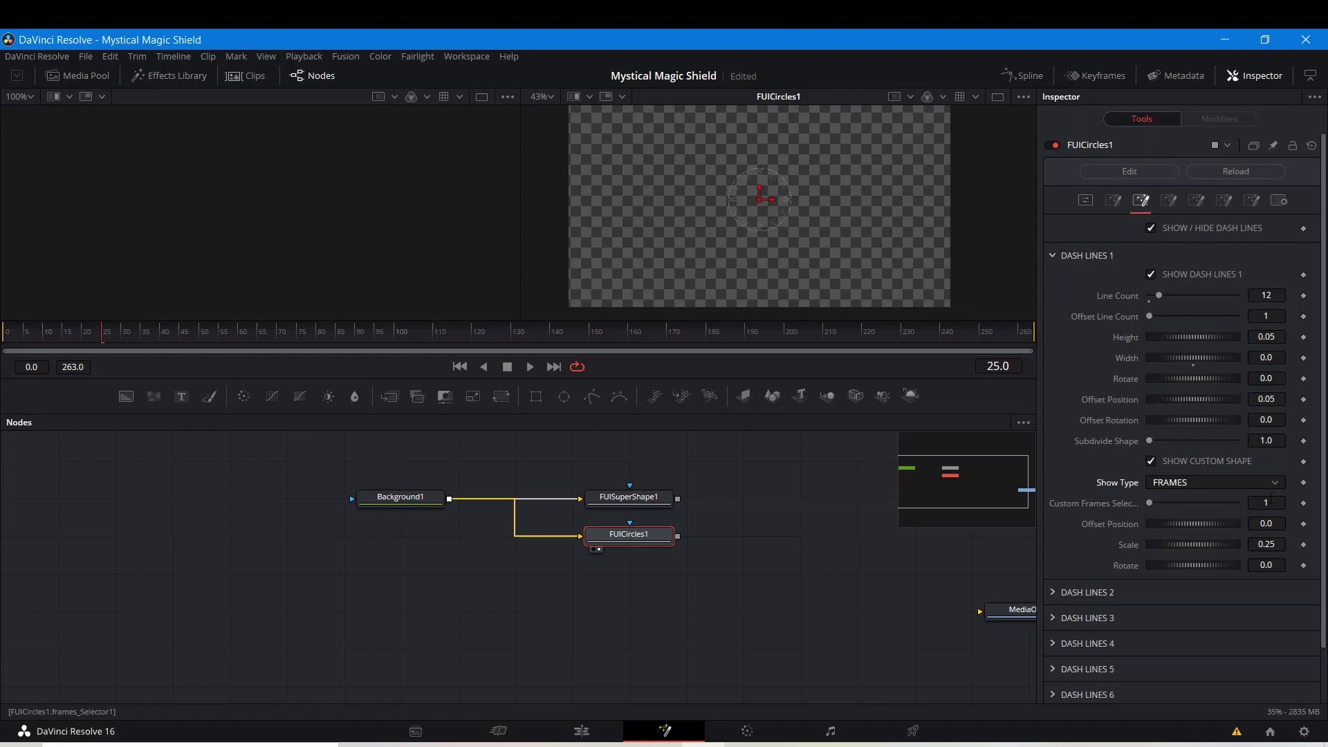
click(1270, 501)
text(5)
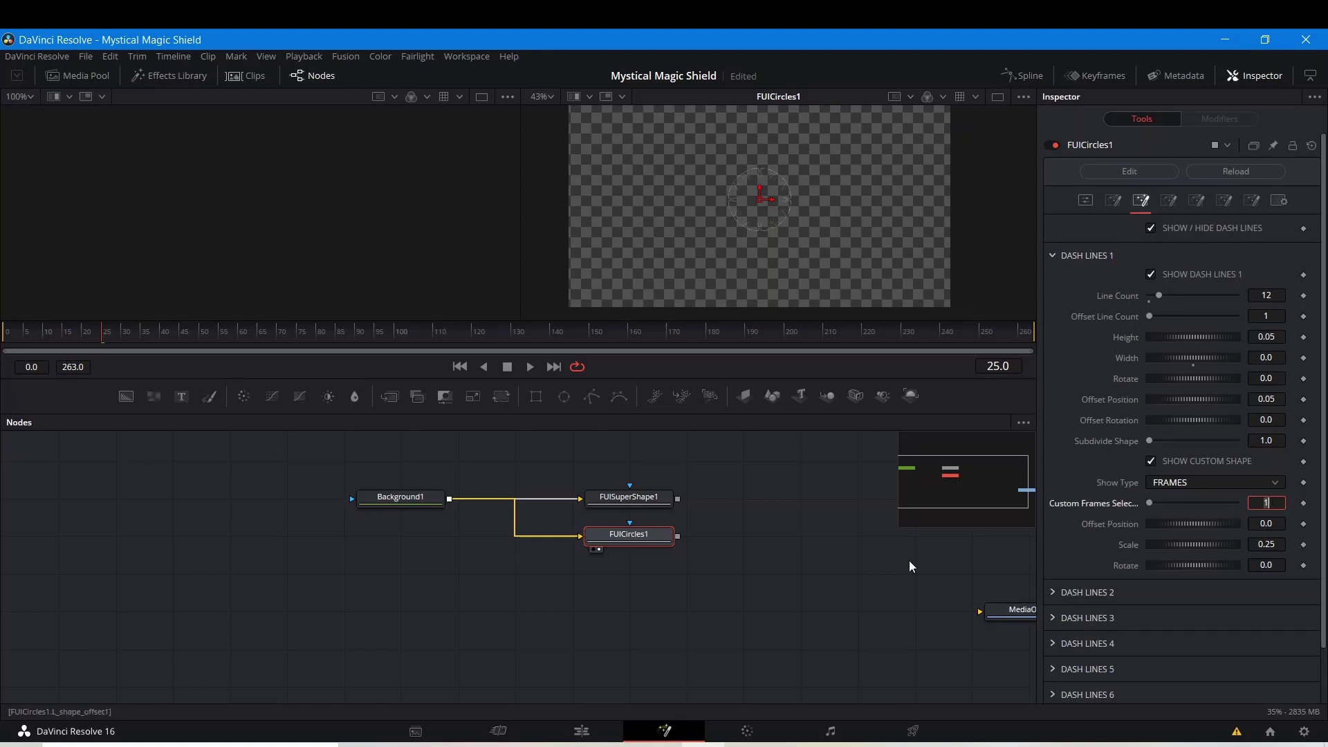
key(Return)
scroll(759, 212, up, 2)
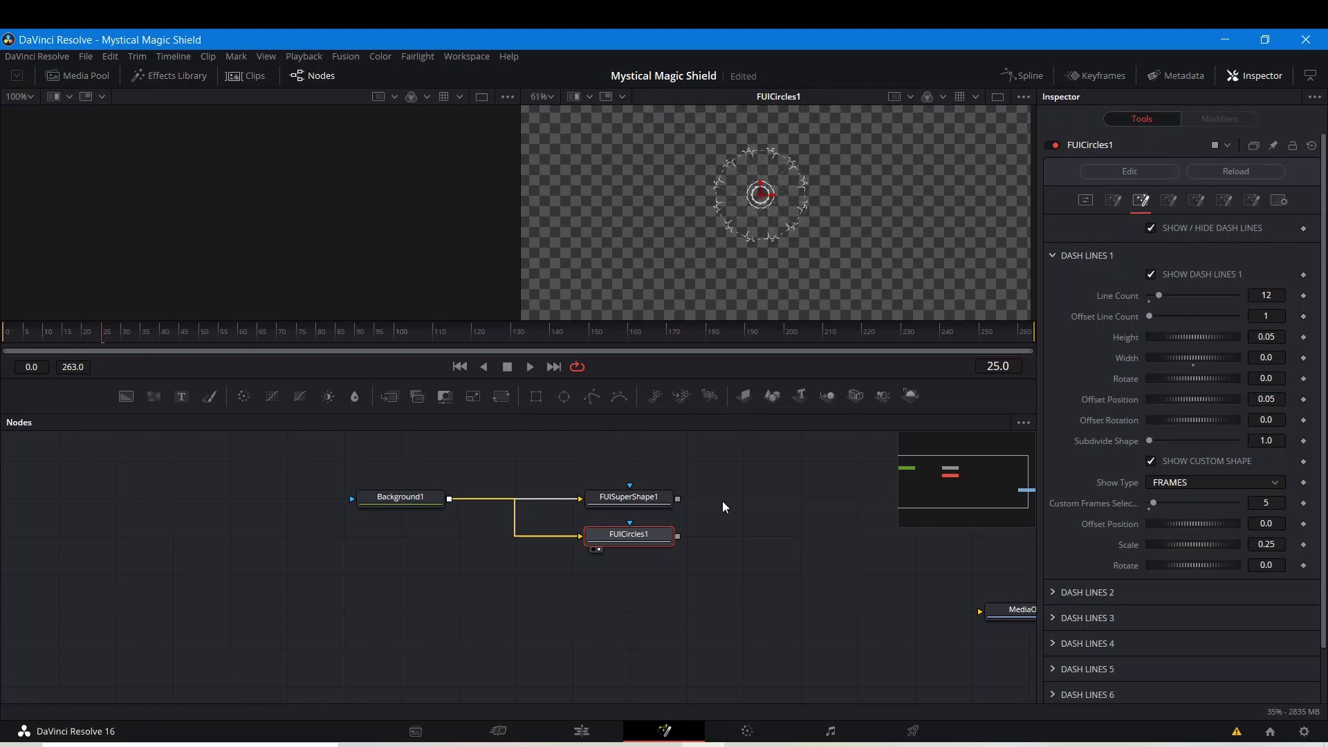
- Add a Transform after FUICircles1, merge the super shape over its output and show Merge1 in the viewer
click(733, 591)
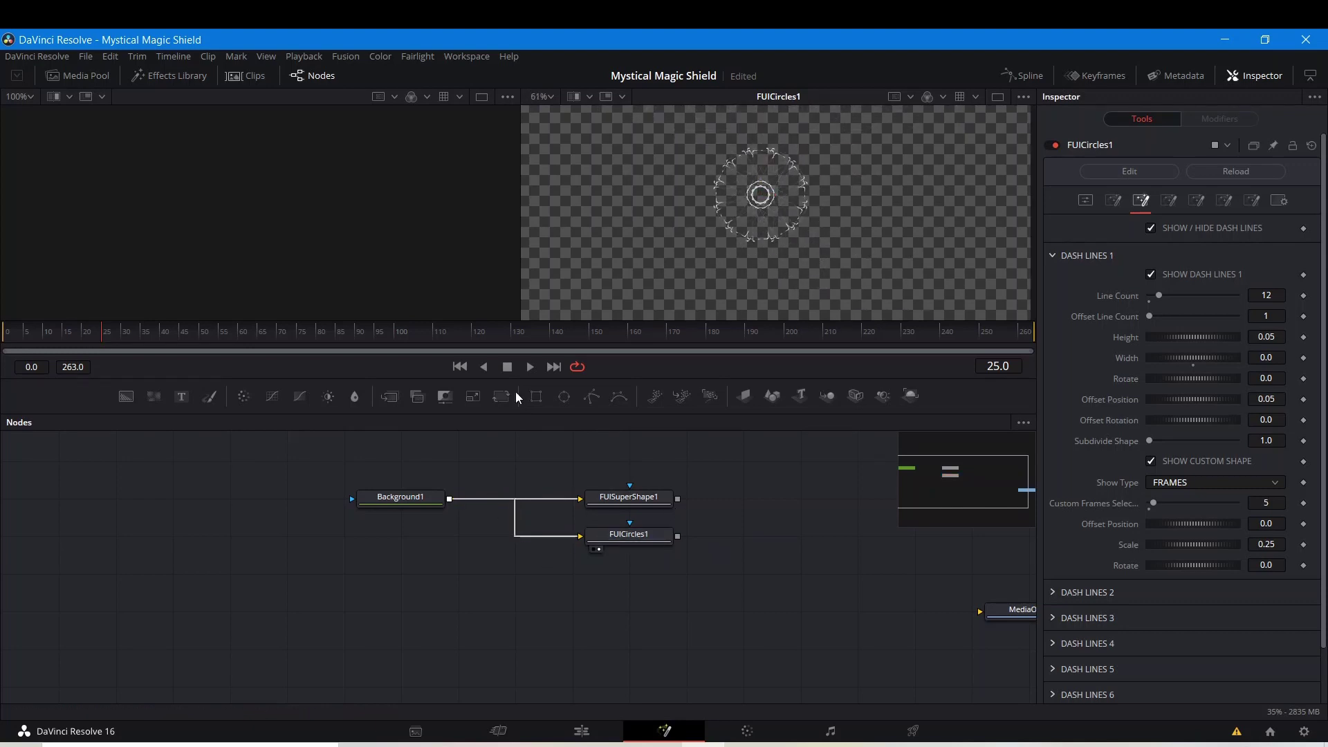
click(616, 542)
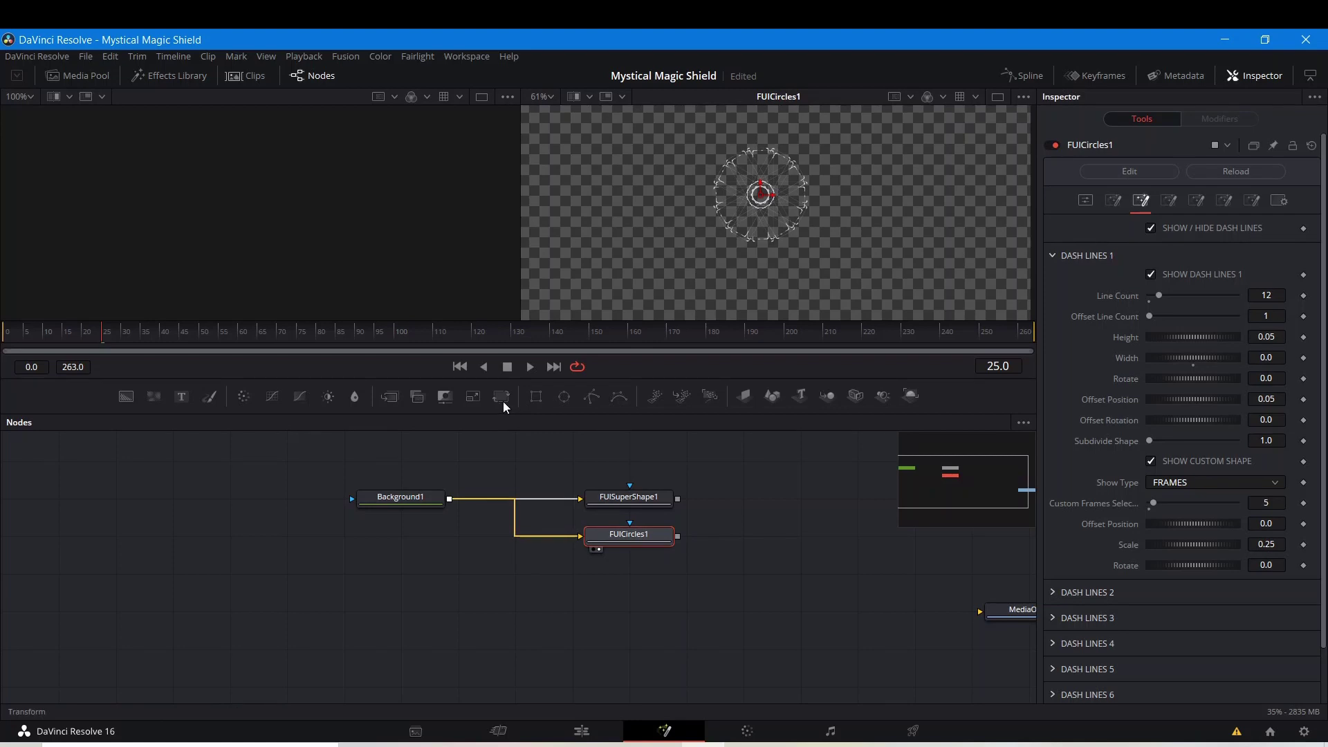
click(503, 398)
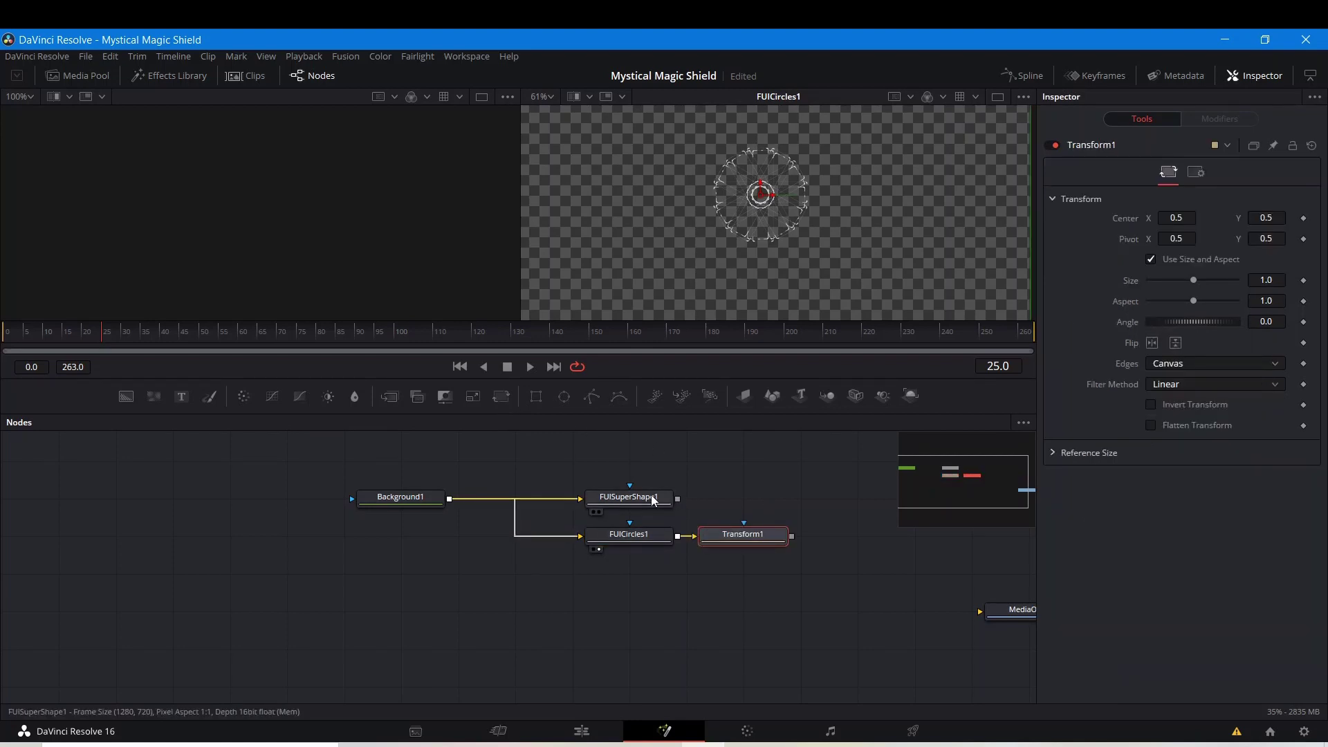
drag(679, 497, 791, 537)
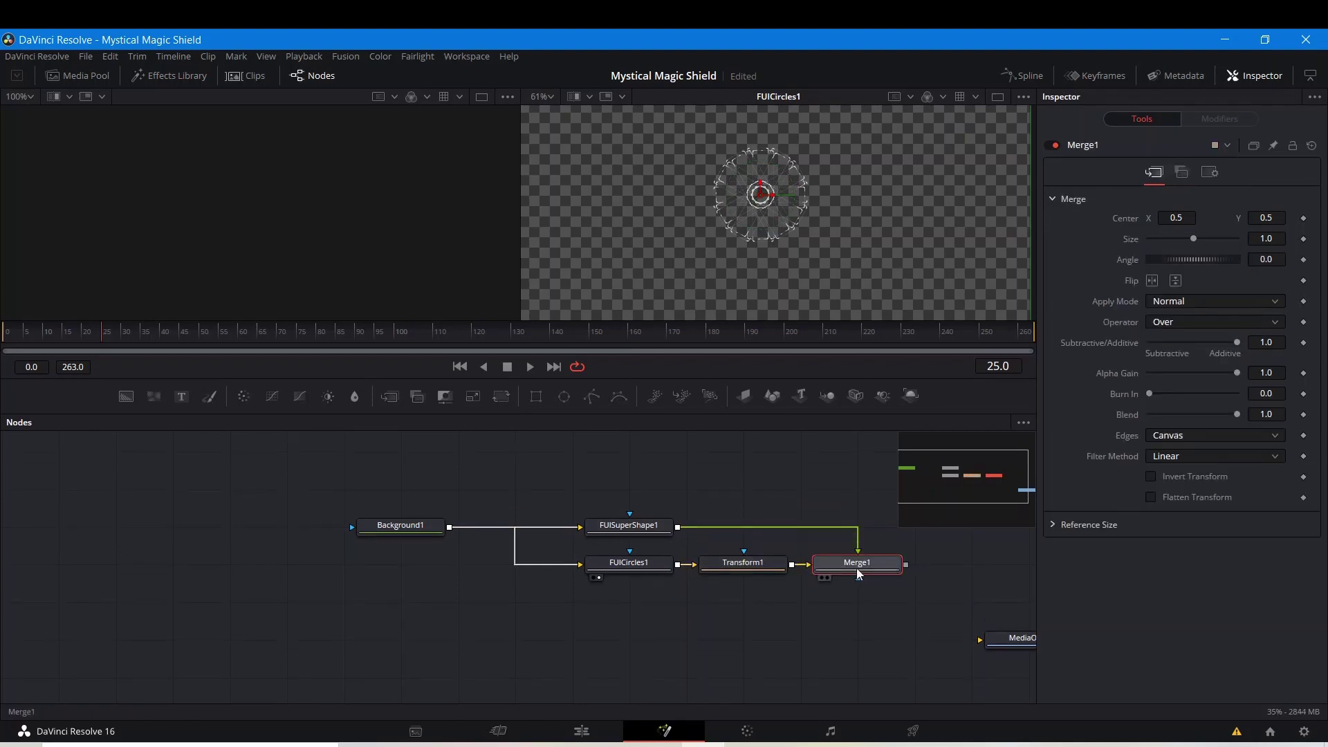
drag(857, 567, 891, 546)
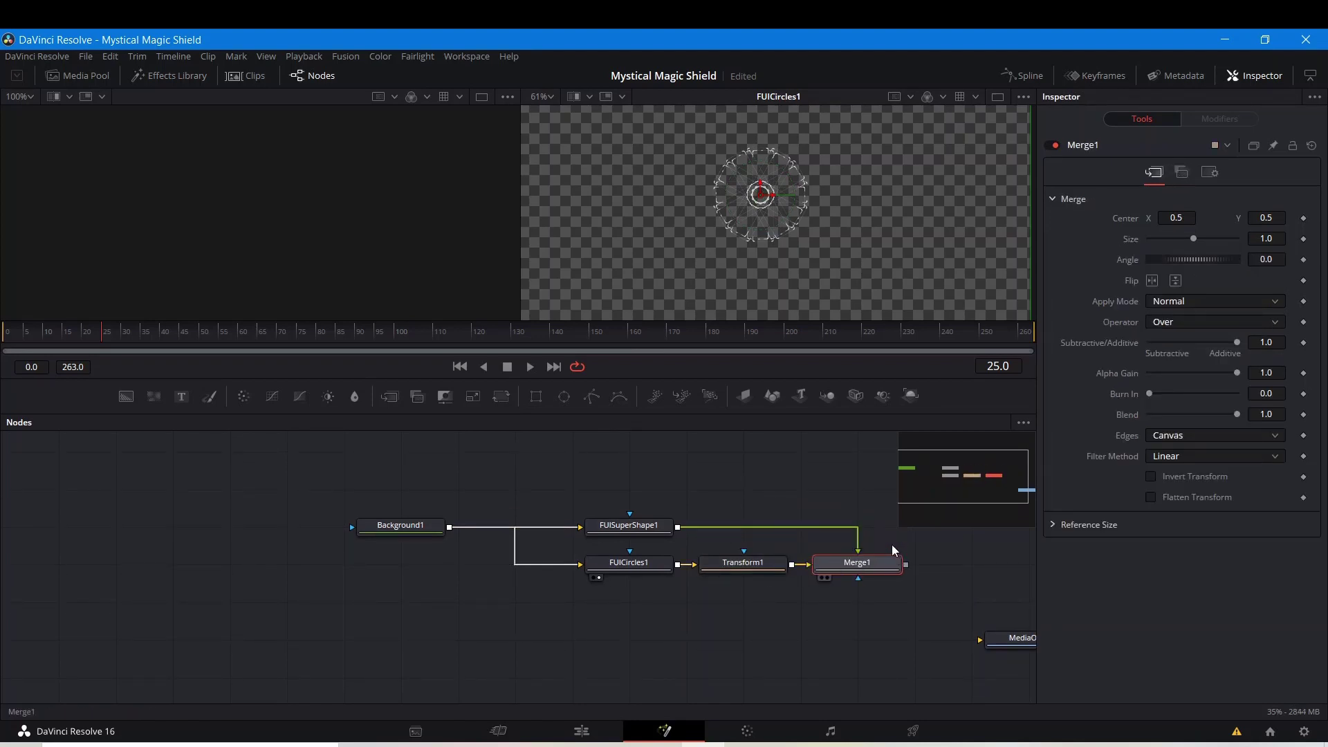
click(828, 577)
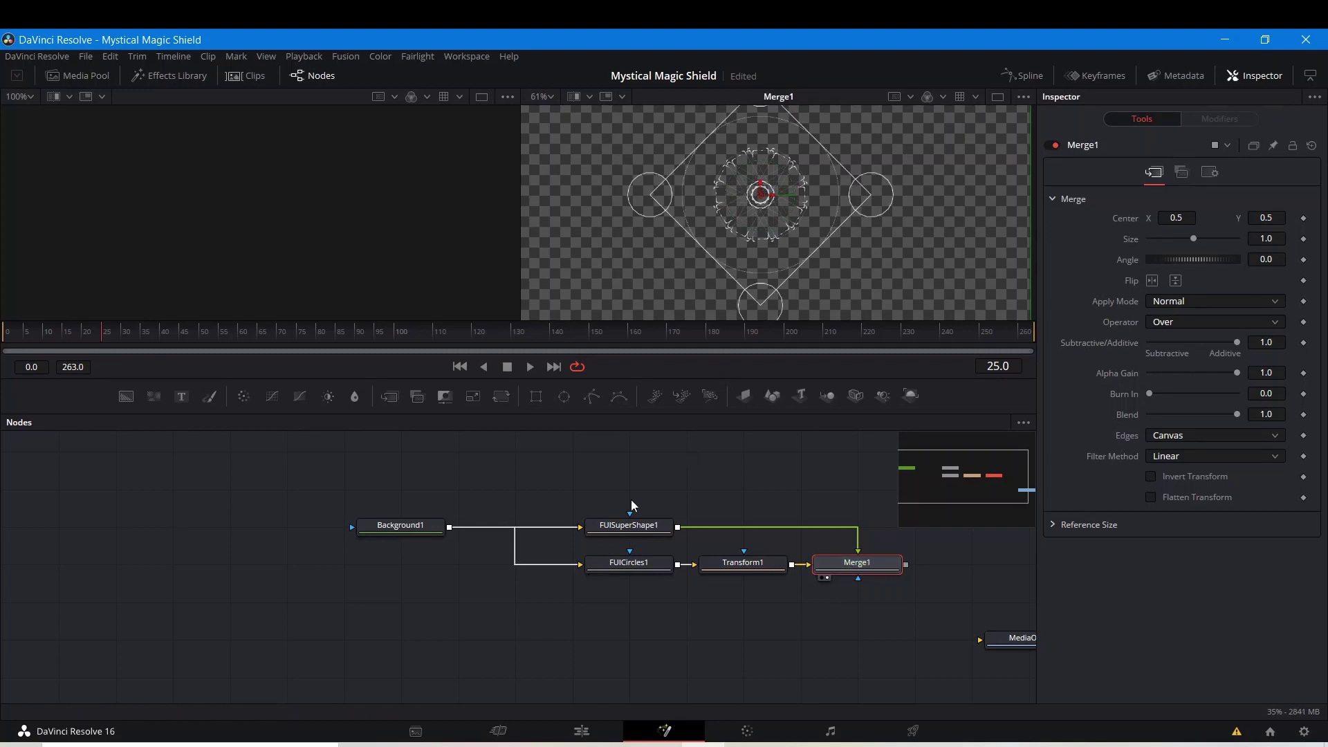
- Center the transformed circles on the diamond's lowest node circle at about Y 0.137 and scale them to 0.5
click(721, 567)
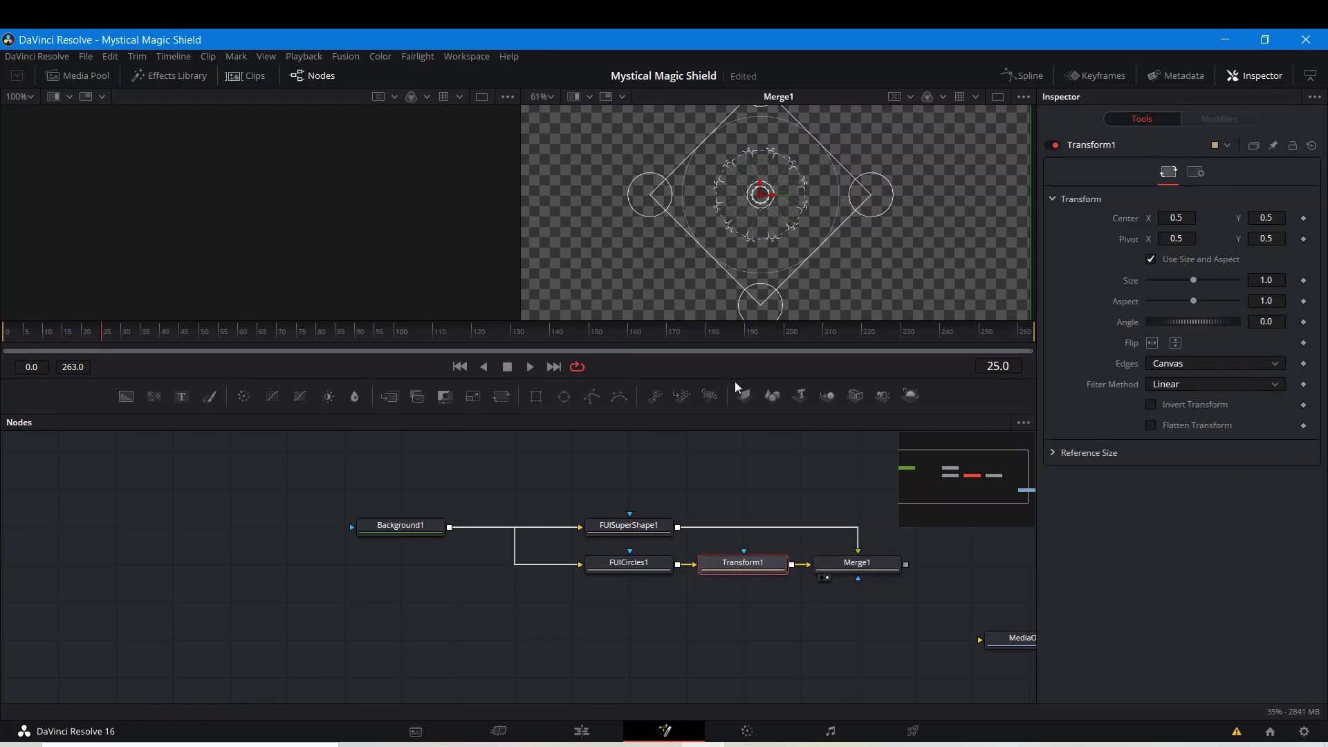
drag(762, 192, 778, 320)
scroll(761, 277, up, 4)
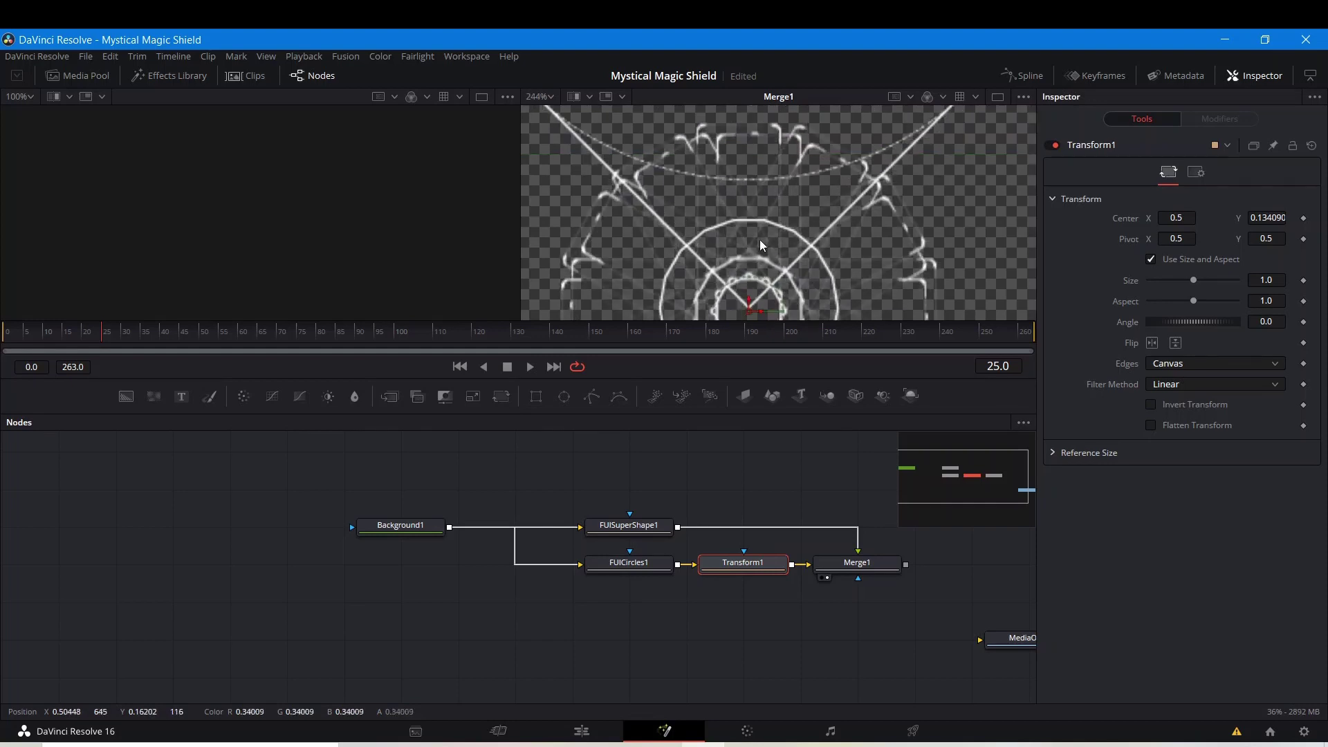
drag(750, 245, 754, 241)
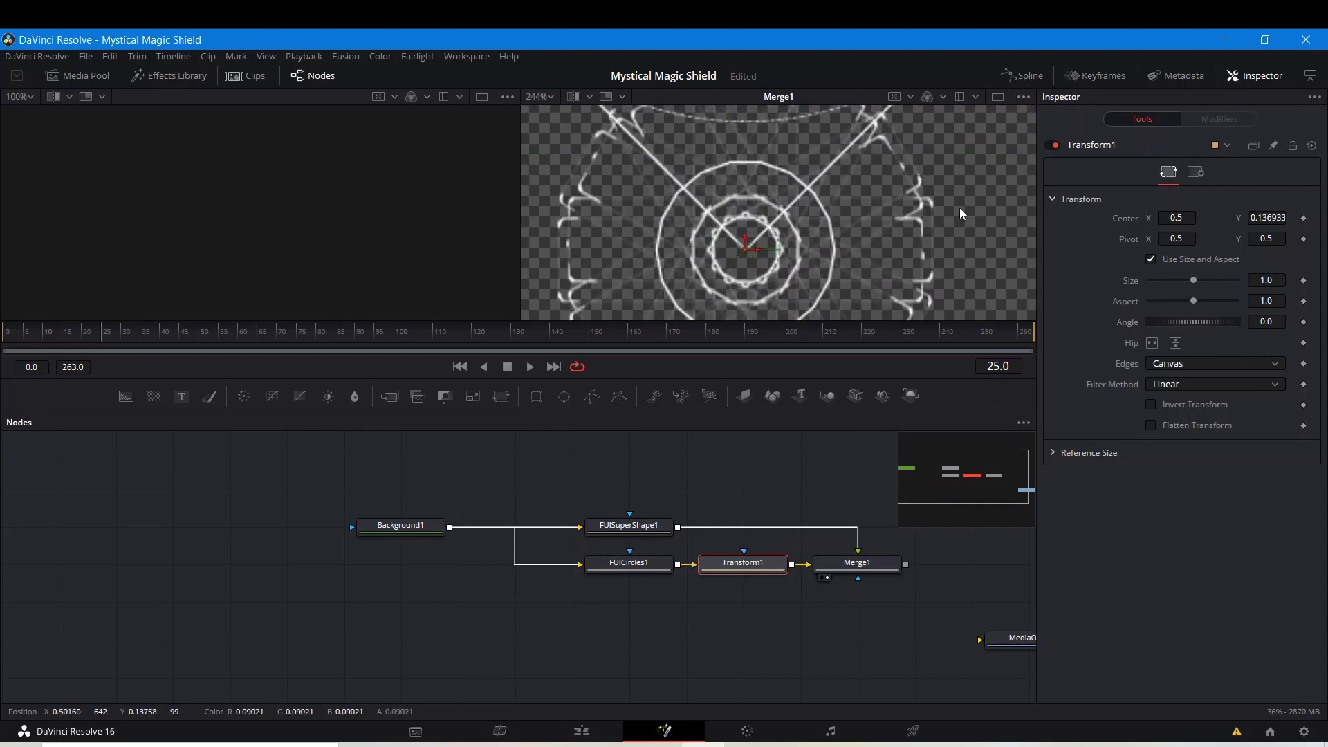
drag(1168, 284, 1172, 292)
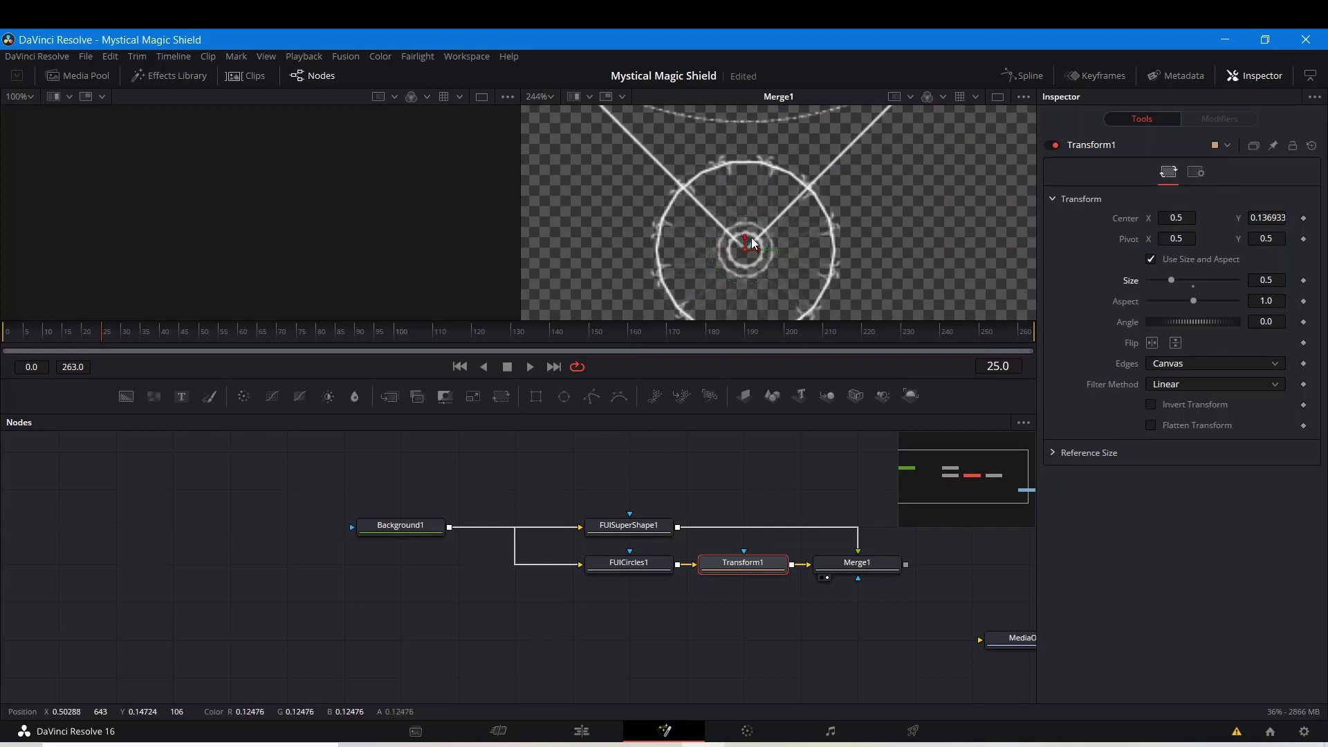
scroll(772, 316, down, 2)
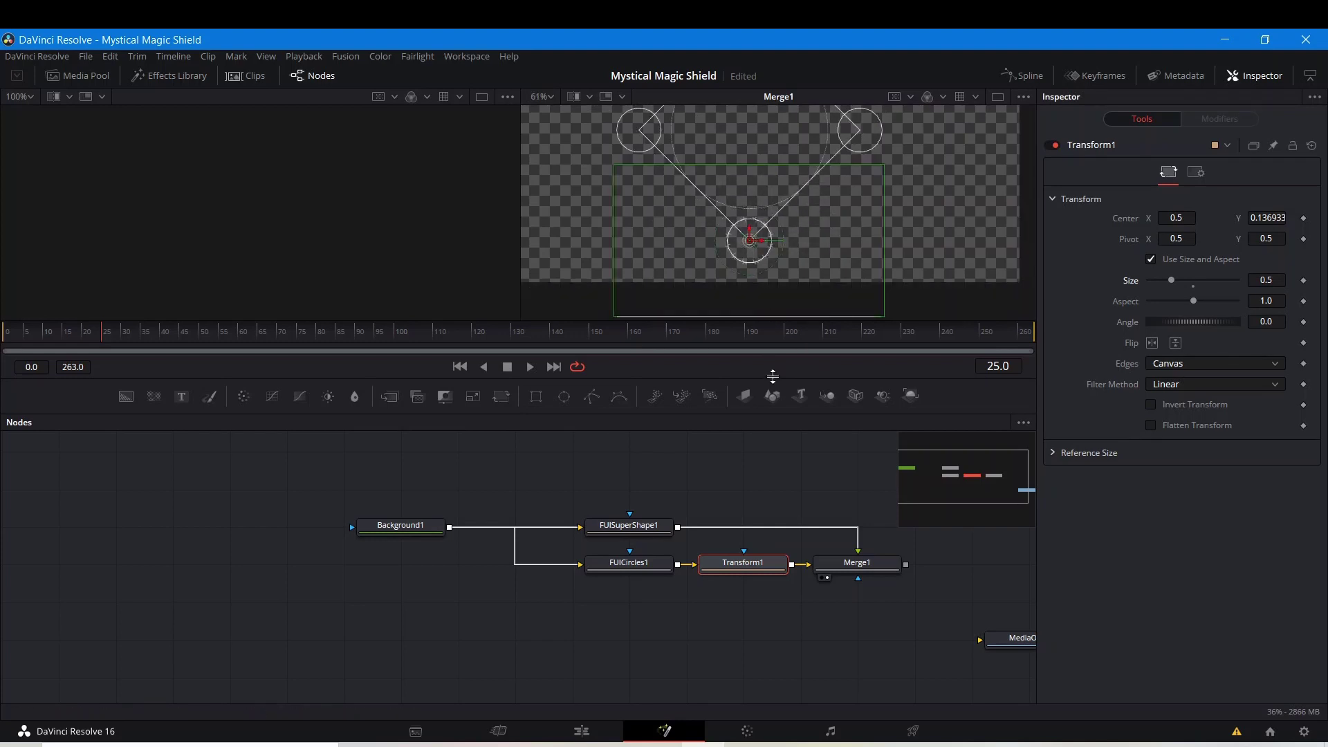
- Add a second Transform node below Transform1 and connect FUICircles1's output to it
click(781, 477)
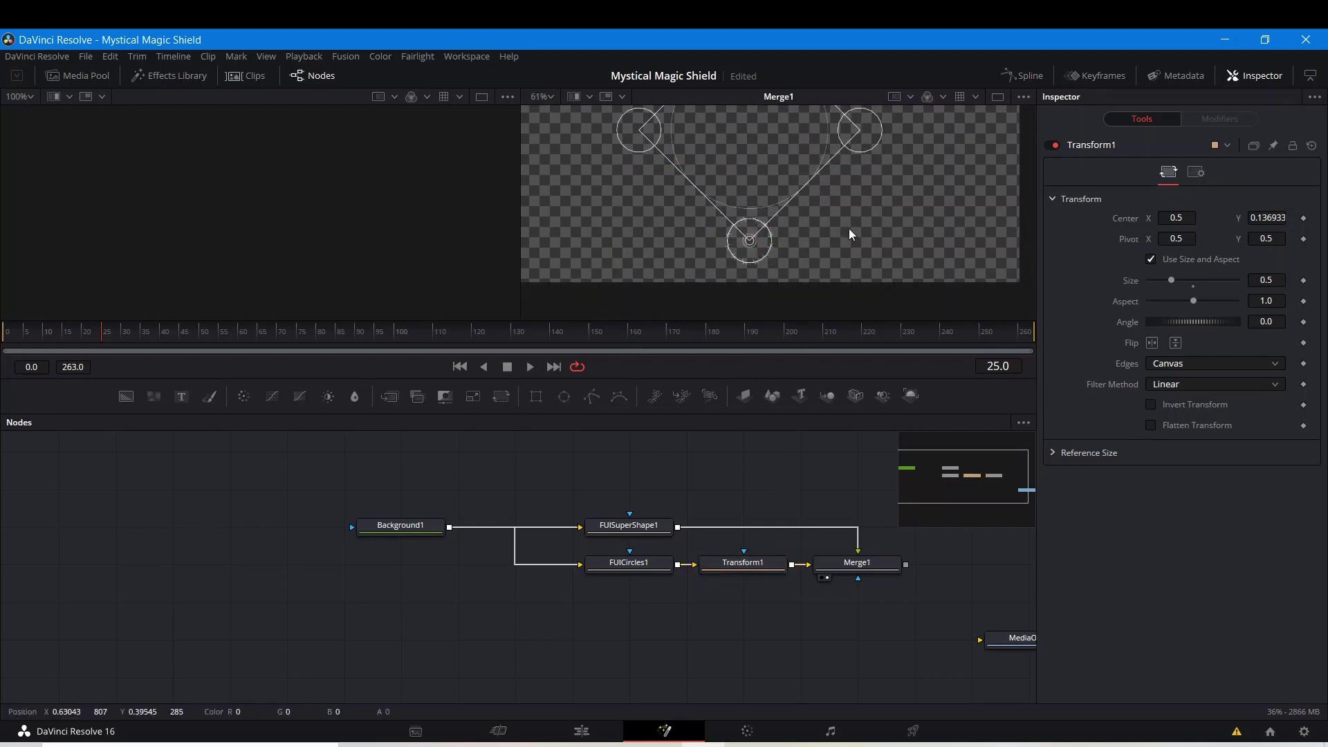
drag(762, 214, 766, 296)
drag(744, 243, 713, 296)
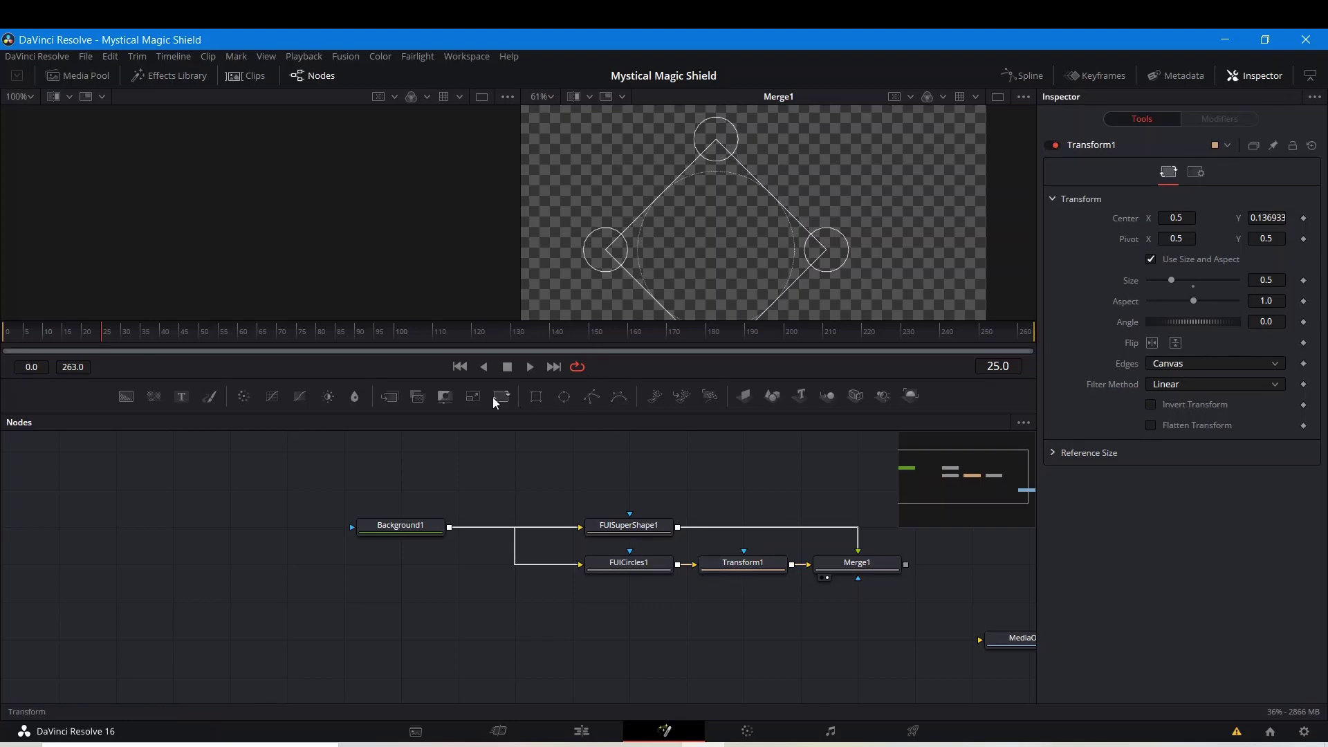
drag(501, 396, 756, 592)
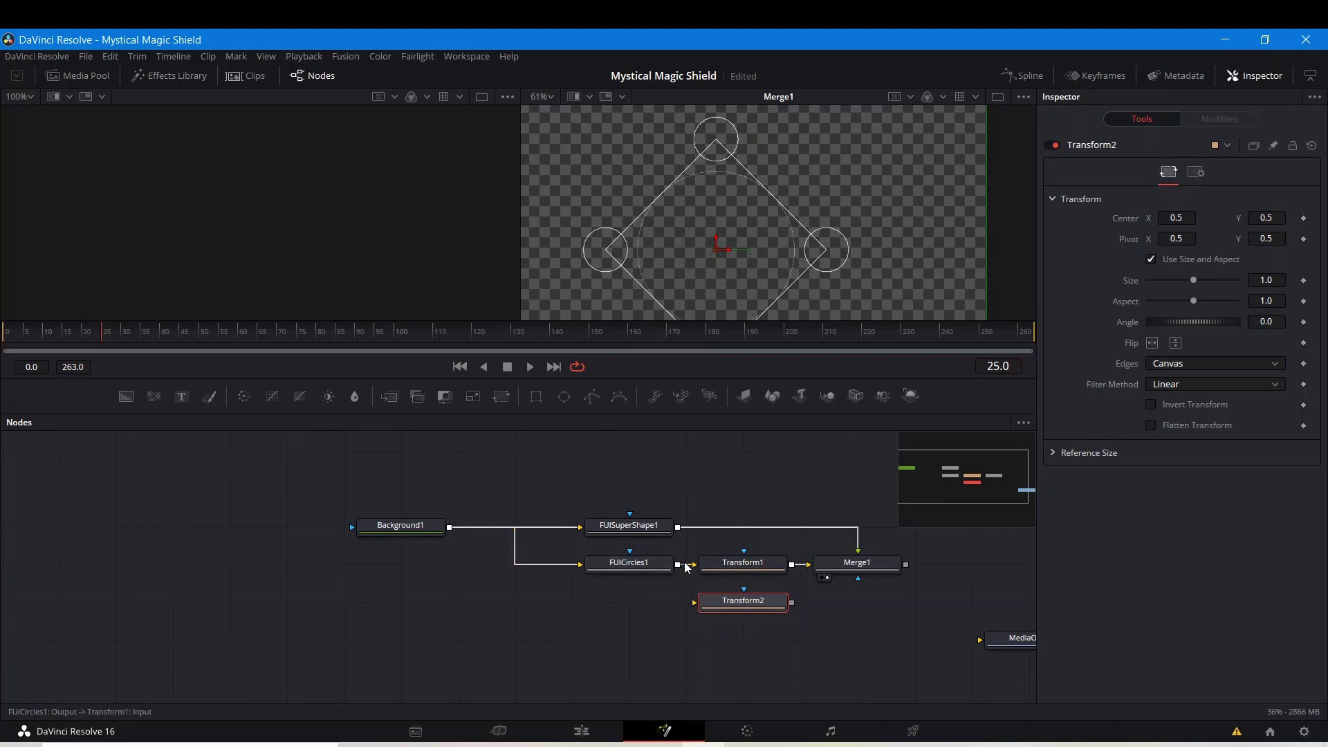
drag(678, 565, 719, 606)
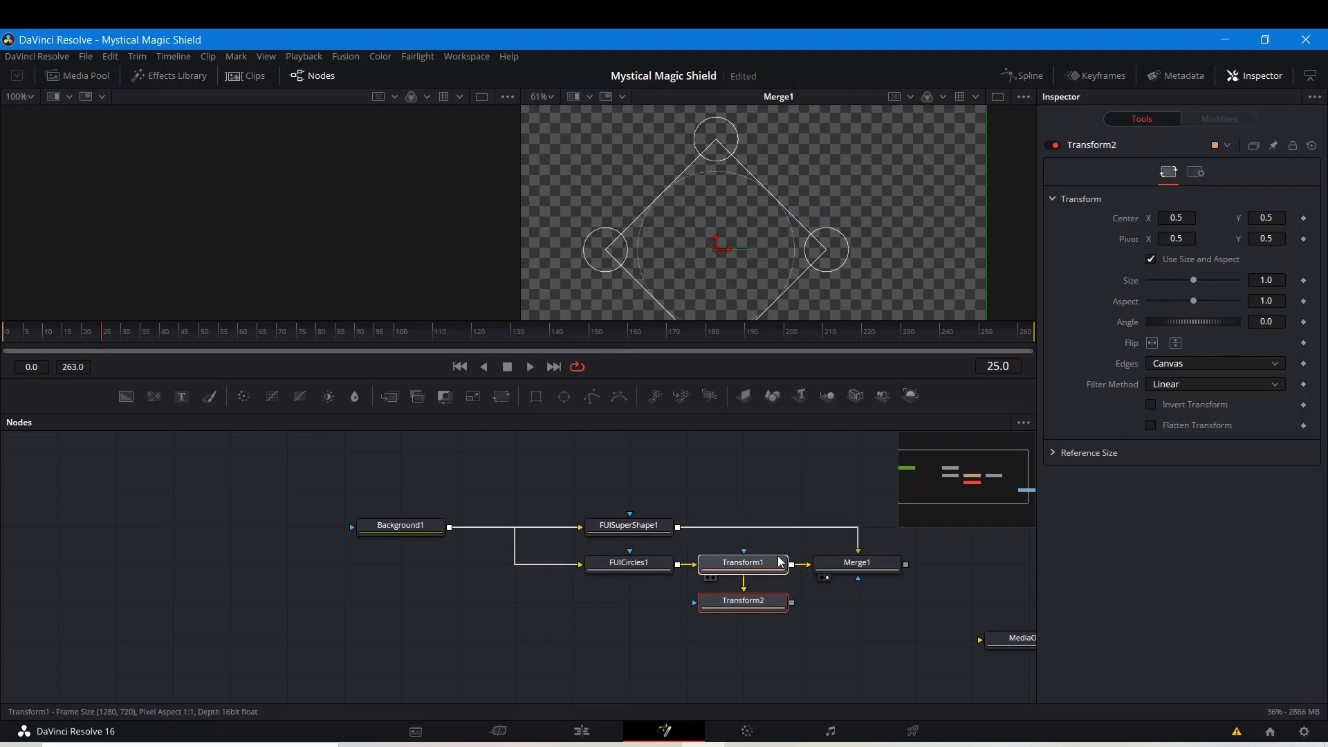
- Merge Transform2's output with Merge1's output and show Merge2 in the viewer
click(779, 574)
drag(789, 598, 907, 566)
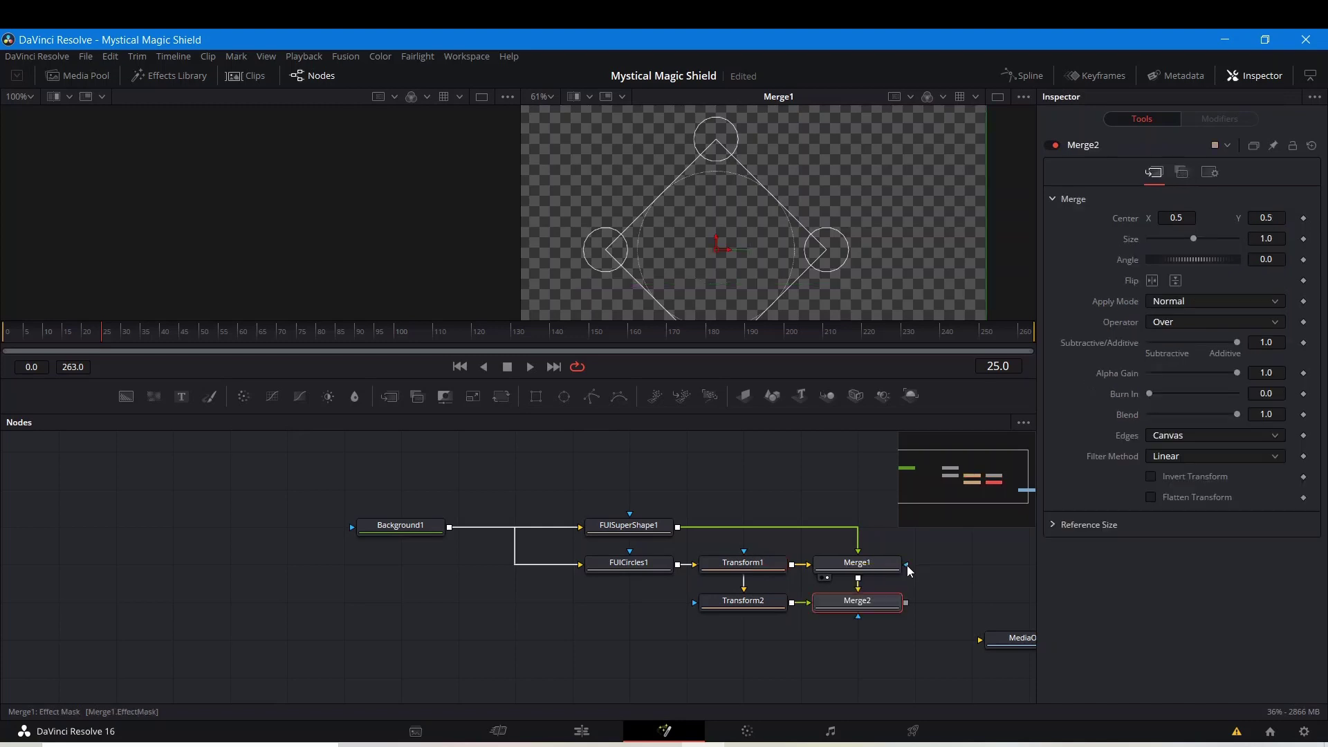
click(827, 615)
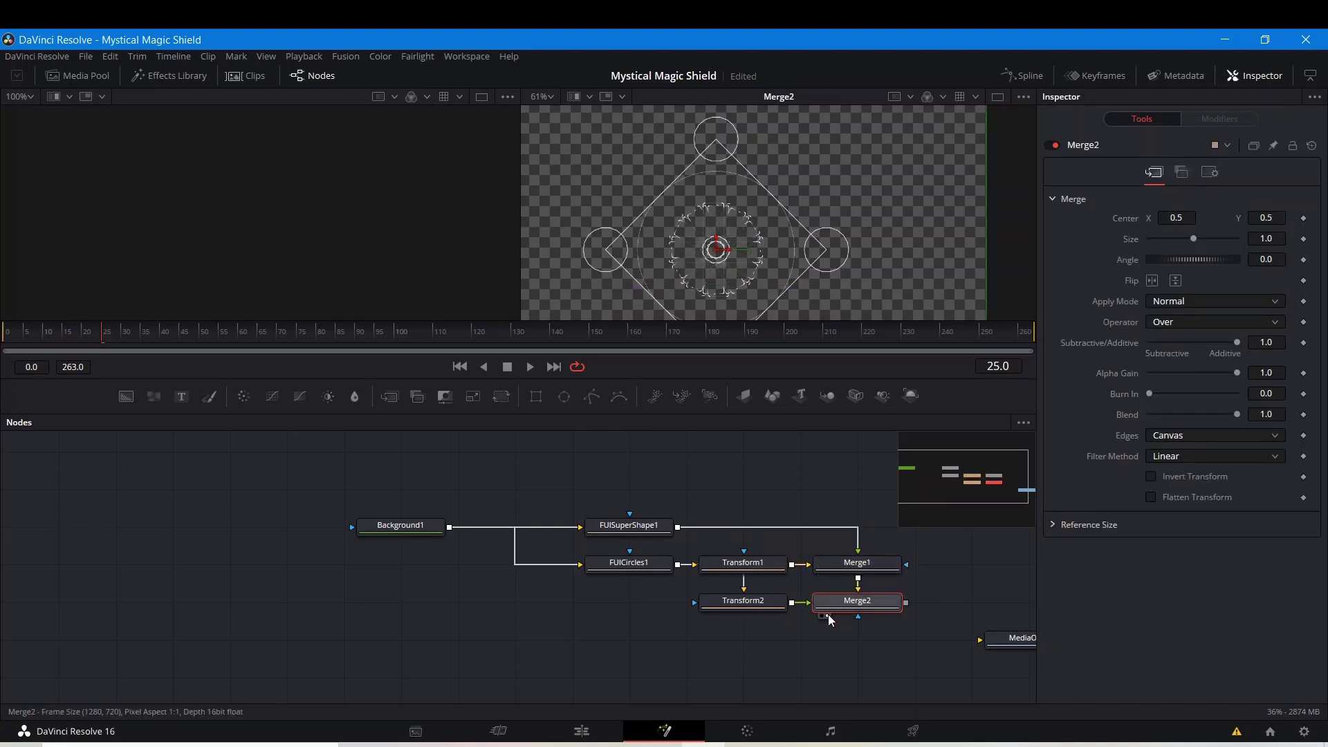
- Center Transform2's circles on the diamond's topmost node circle at about Y 0.861
click(752, 608)
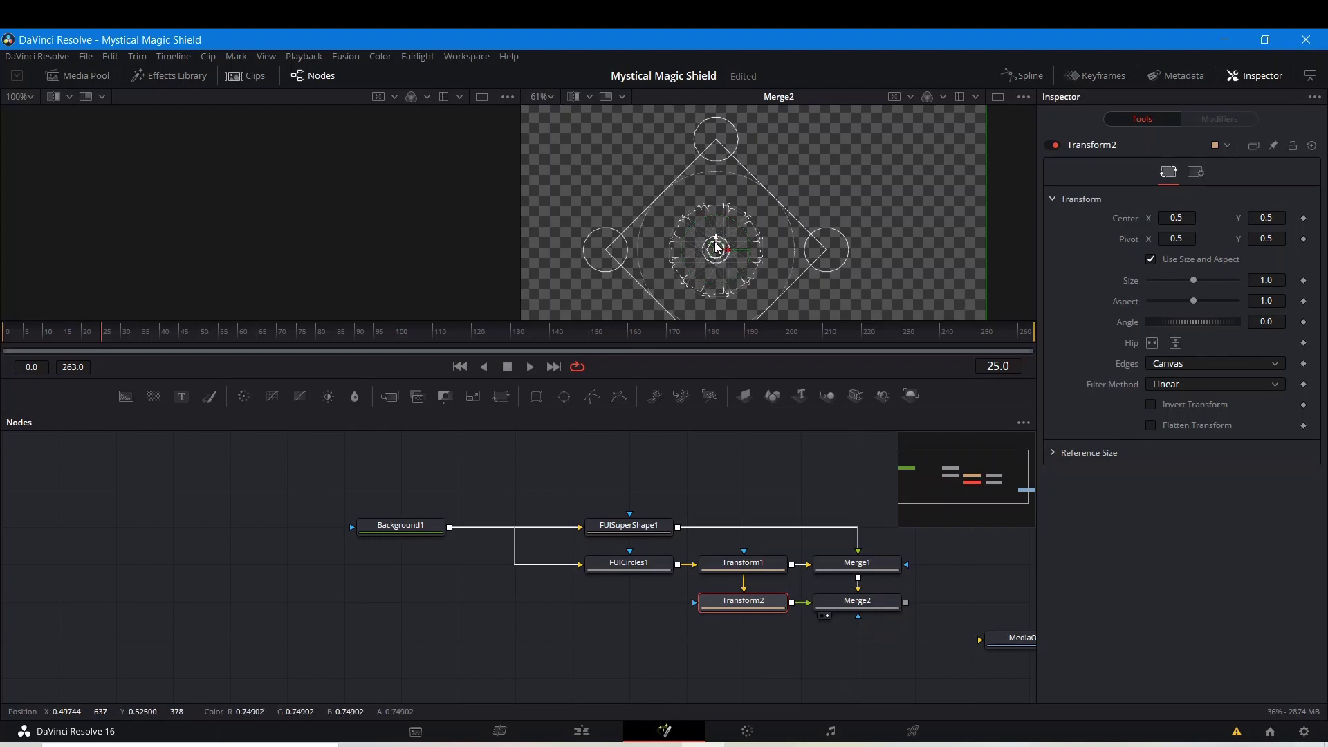
drag(716, 244, 725, 120)
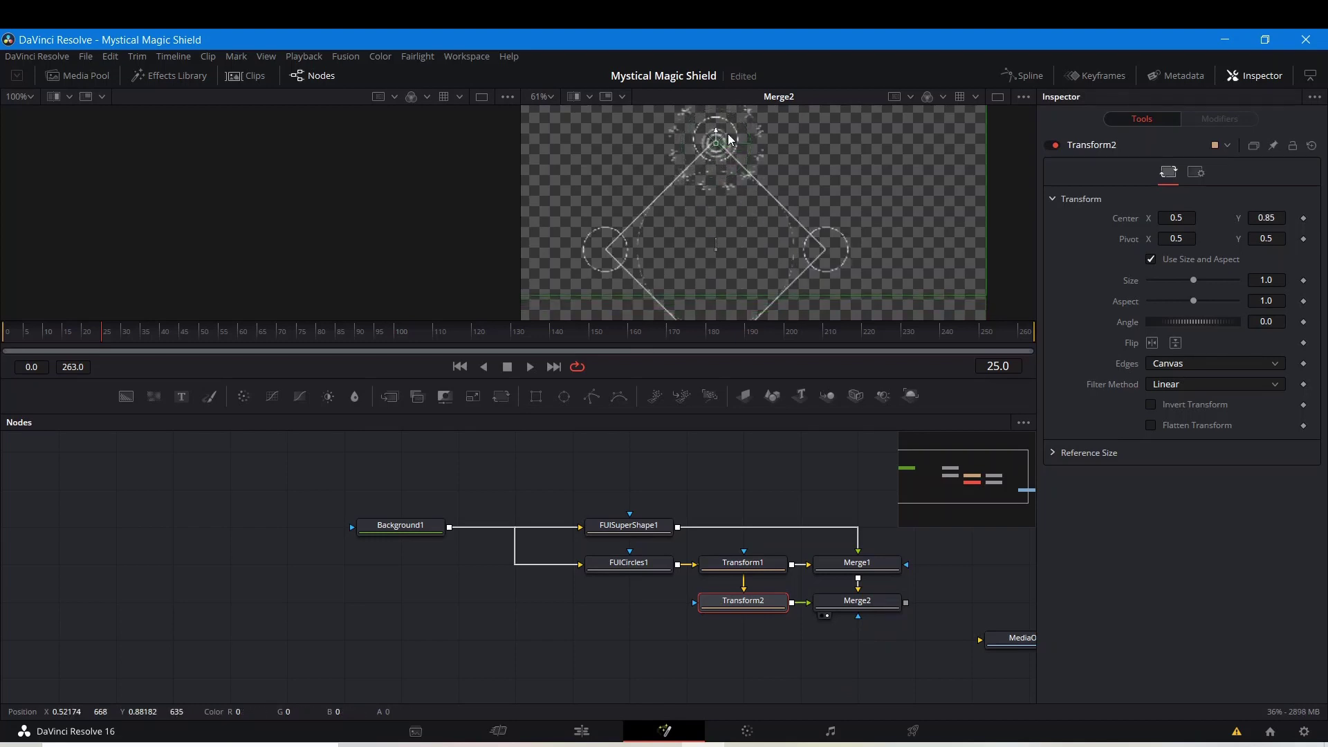
scroll(733, 147, up, 5)
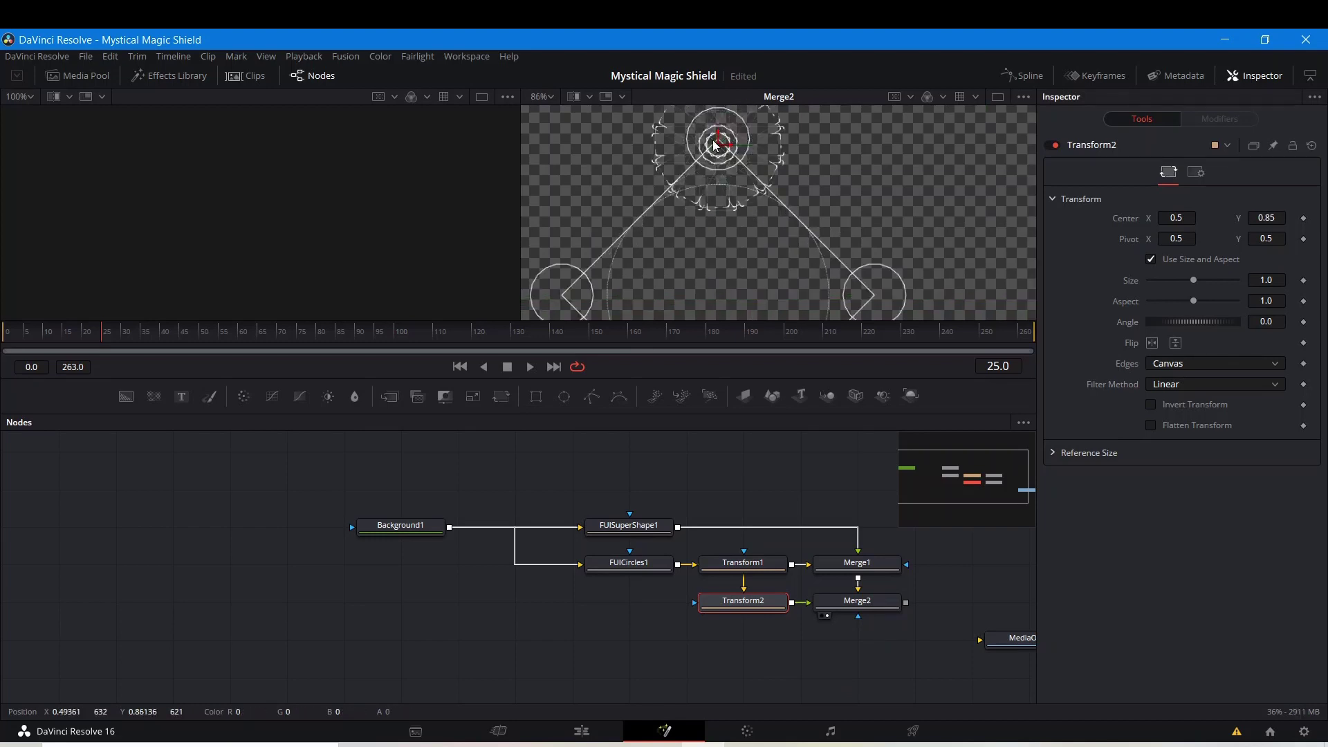
drag(730, 146, 744, 142)
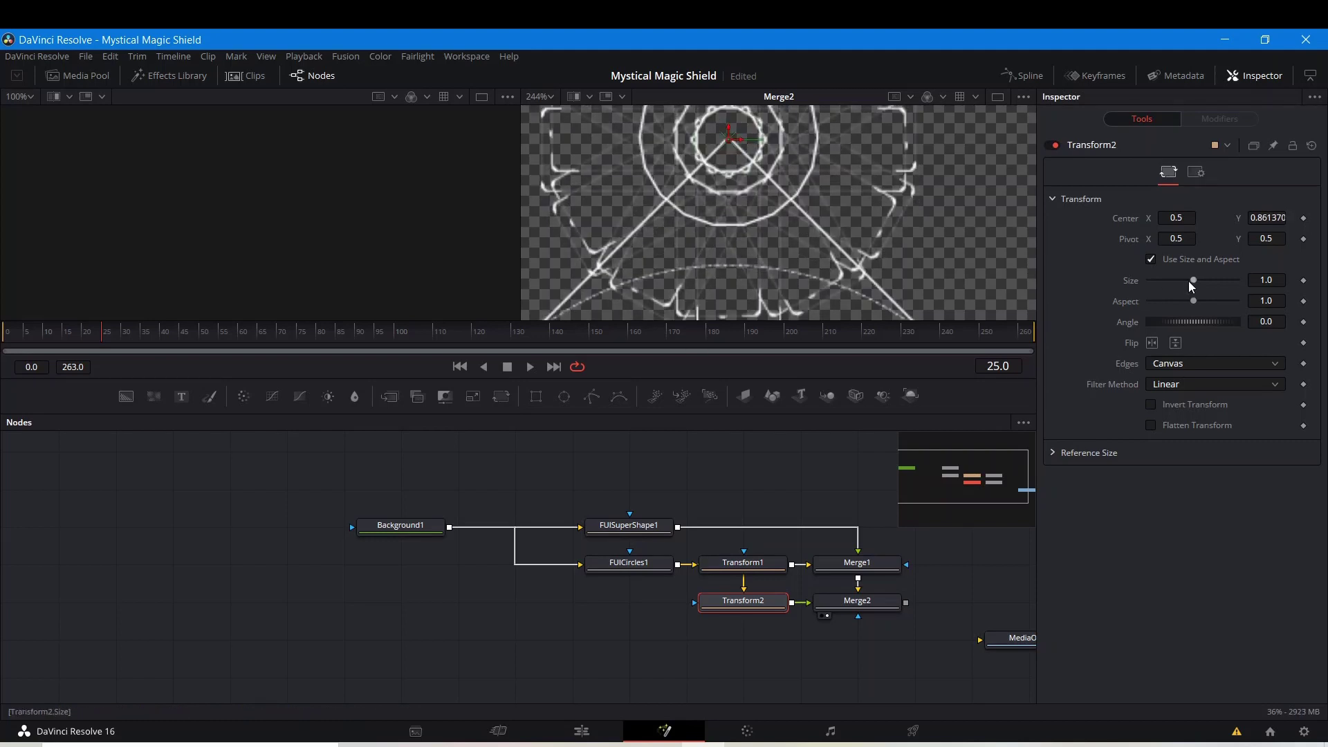
- Set the size of Transform2 to 0.5
click(760, 570)
click(746, 603)
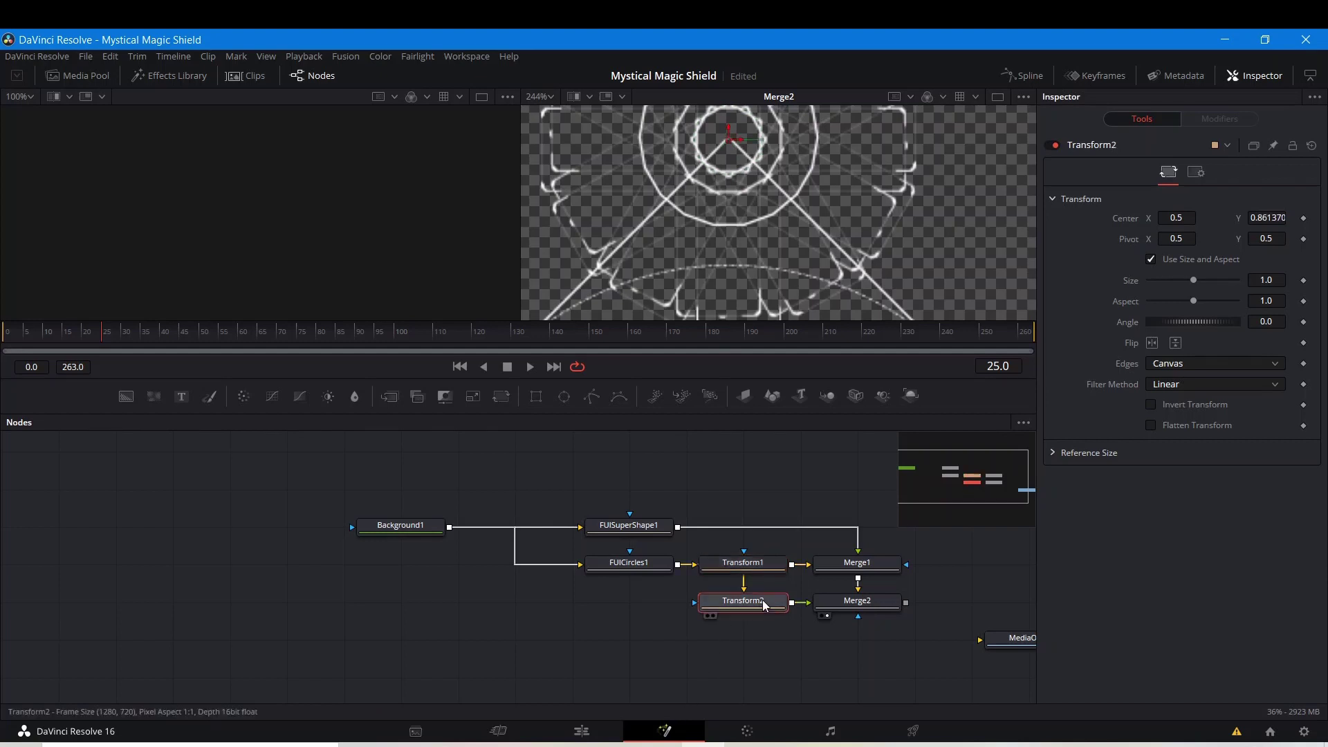
click(1272, 280)
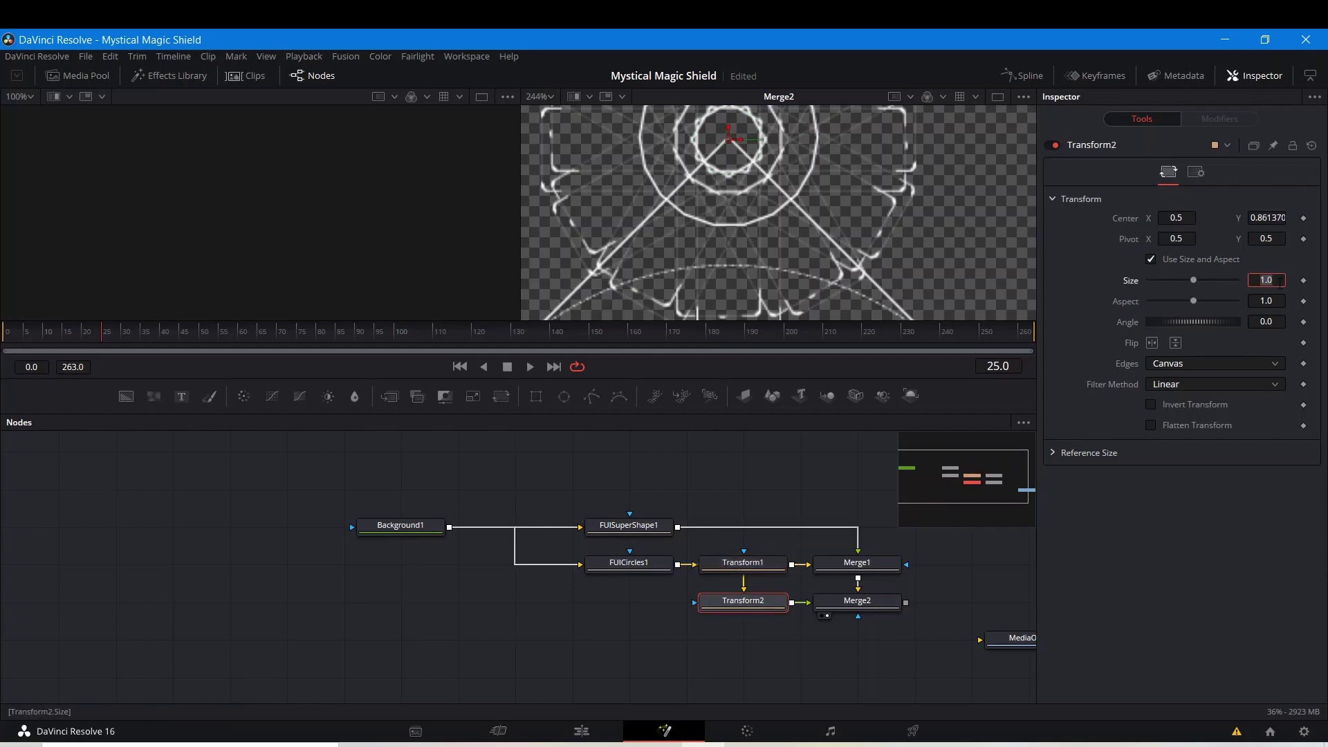
key(Return)
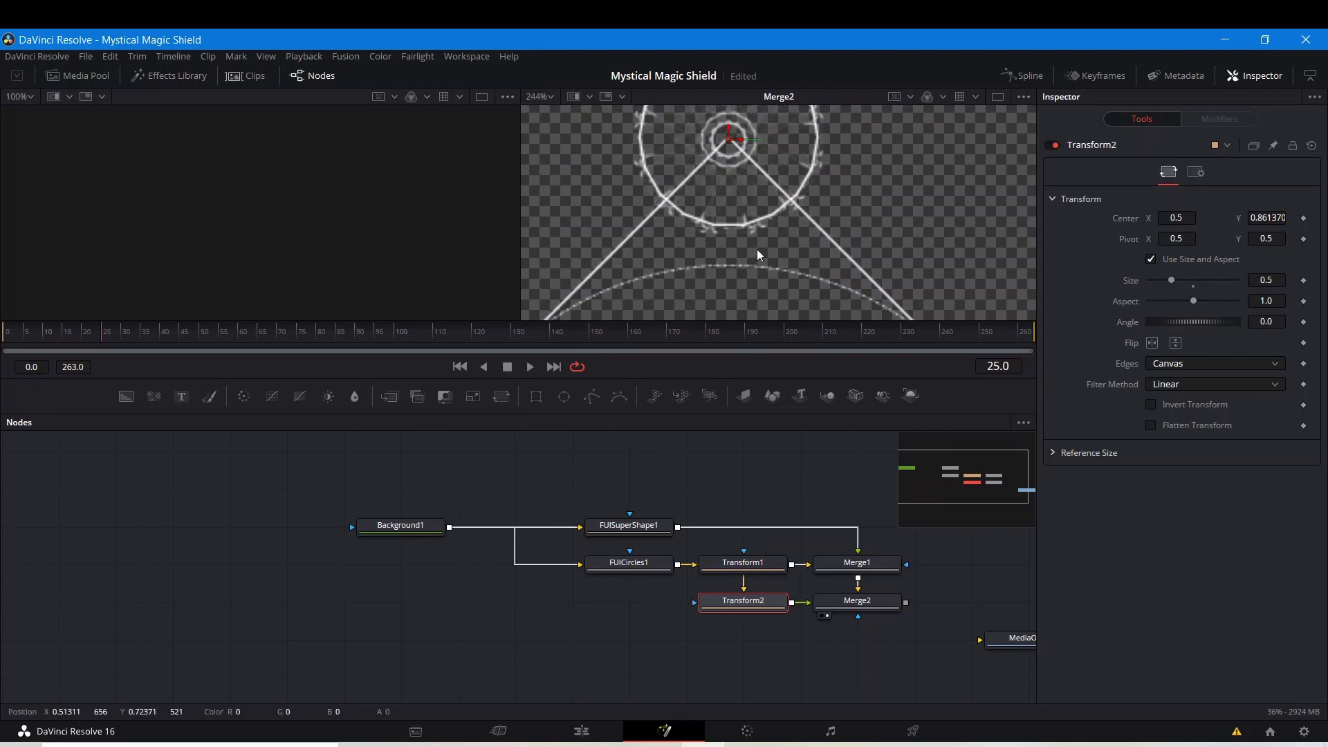
key(ctrl+f)
scroll(740, 255, down, 2)
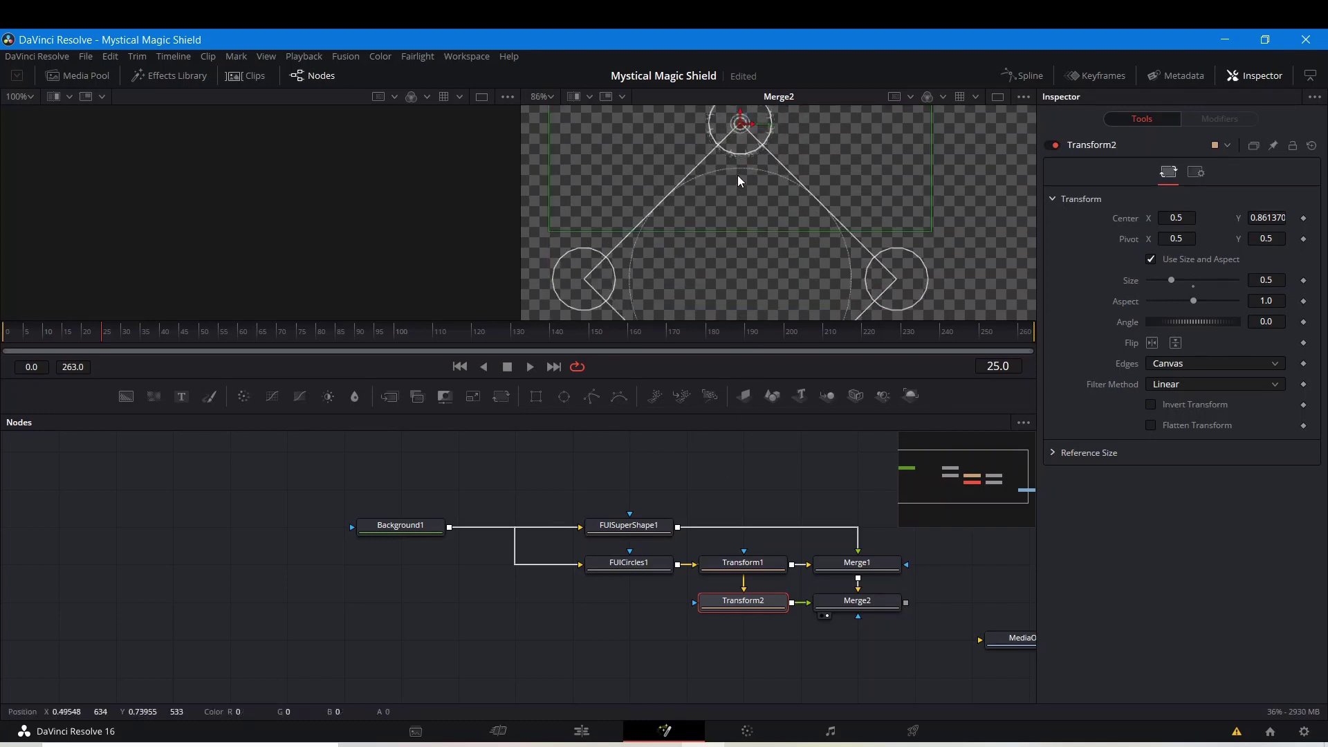
click(766, 460)
scroll(740, 174, down, 2)
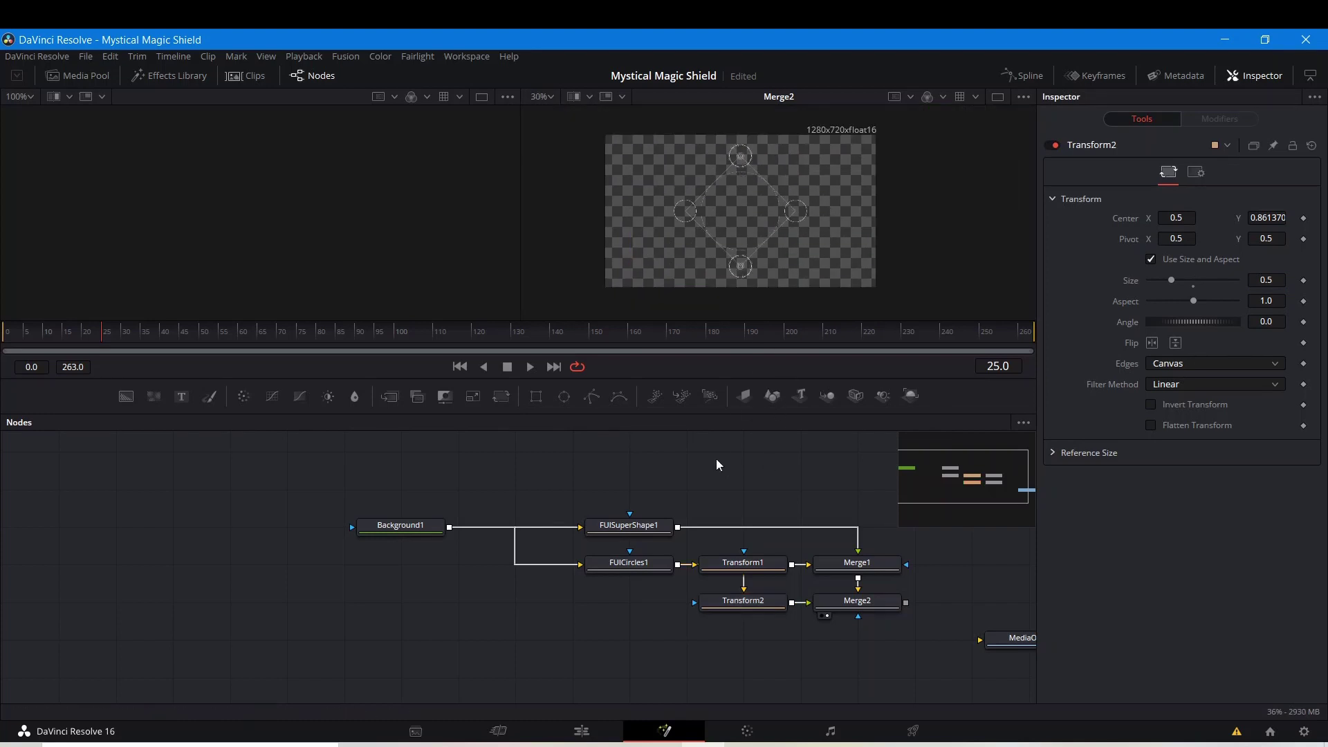
- Duplicate the FUICircles1 node above the super shape, feed it from Background1 and show the copy in the viewer
click(620, 566)
right_click(620, 565)
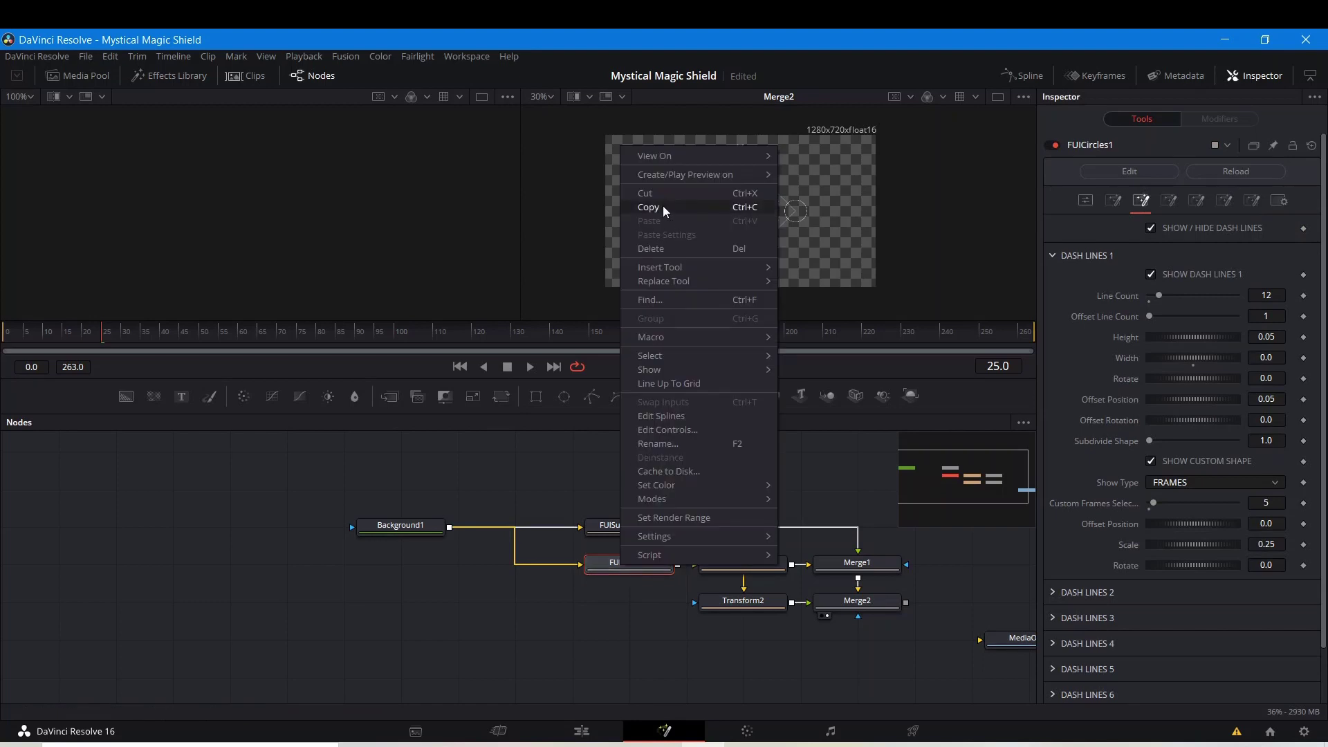
click(662, 205)
click(613, 484)
right_click(613, 484)
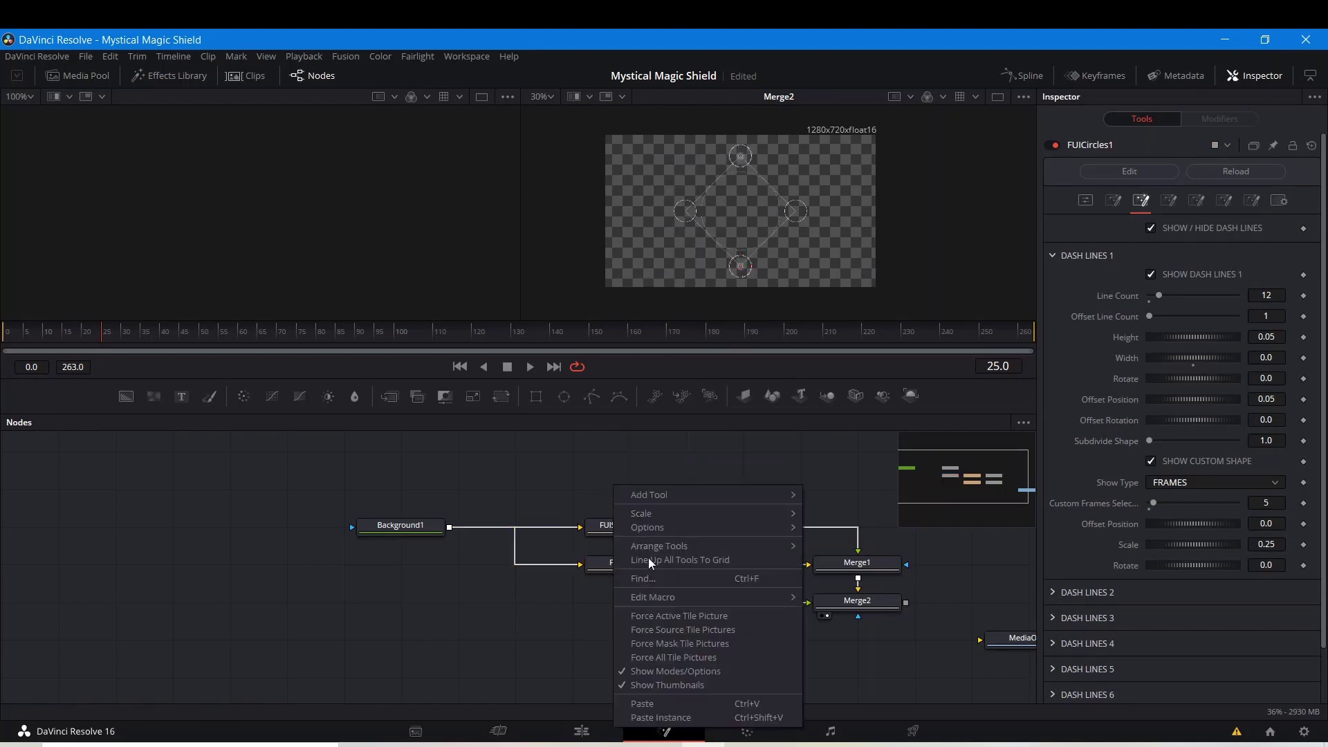
click(655, 712)
drag(471, 527, 624, 493)
click(598, 502)
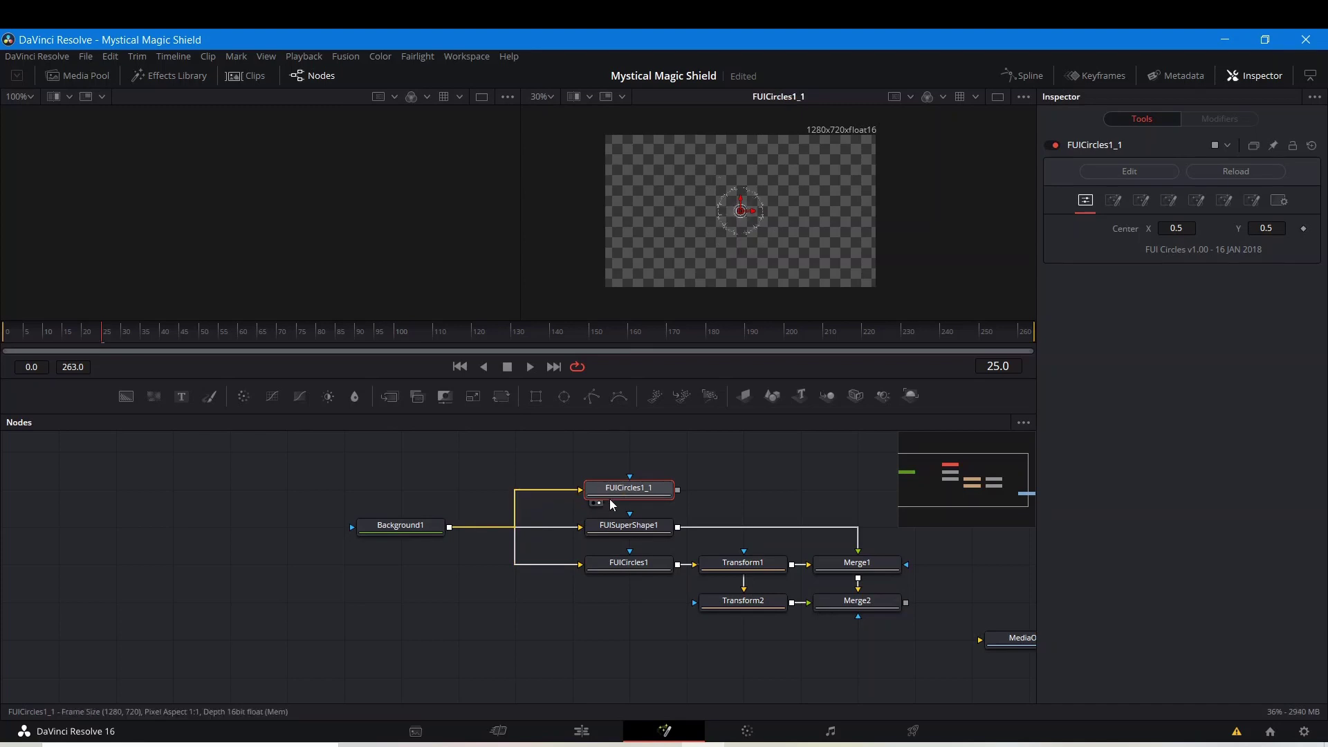
- Try custom frame selector 7 for Dash Lines 1 of the copied circles
click(1141, 201)
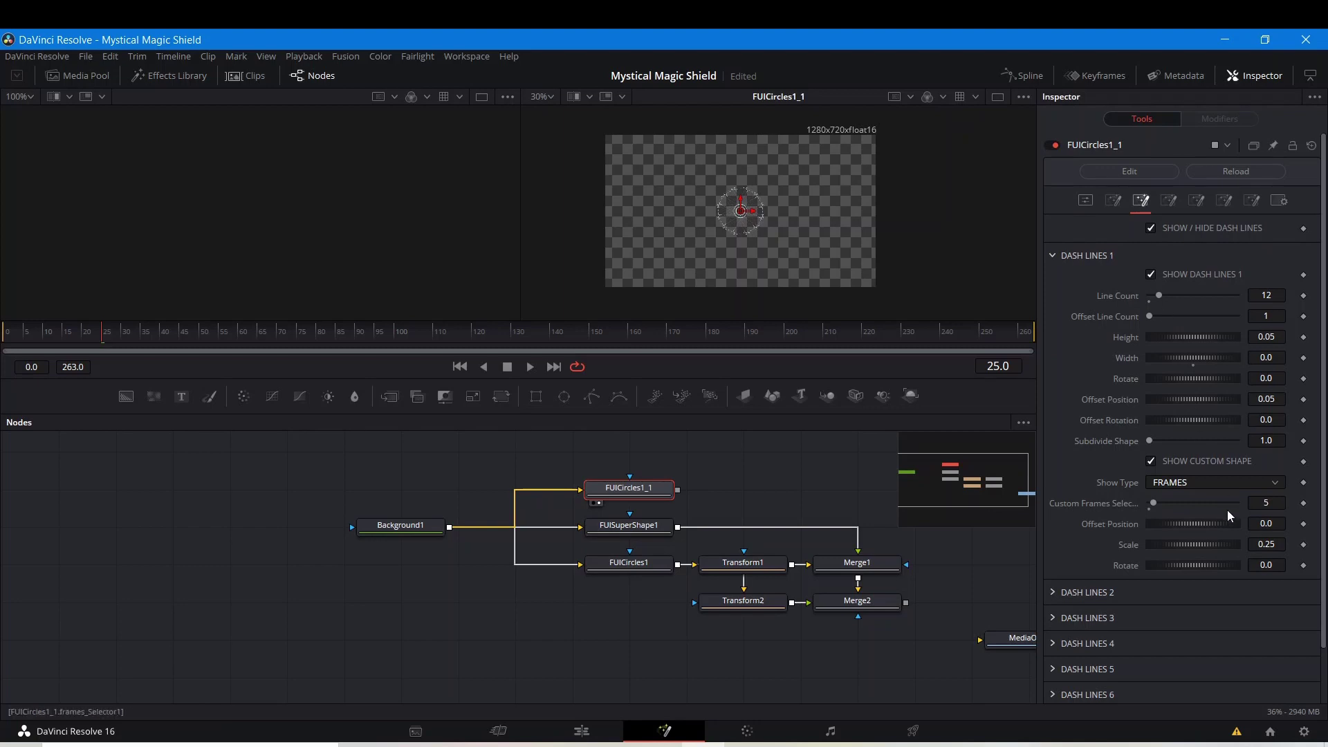
click(1277, 510)
key(BackSpace)
text(7)
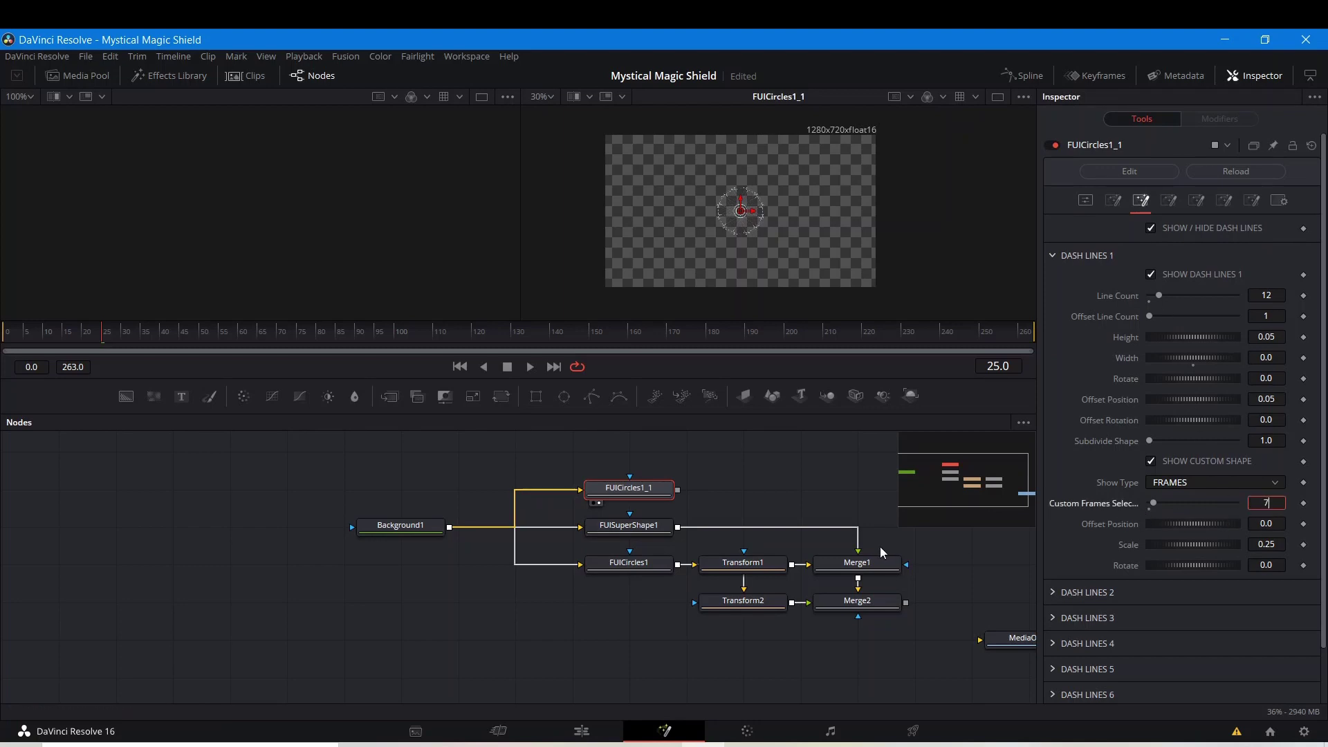
key(Return)
scroll(745, 220, up, 5)
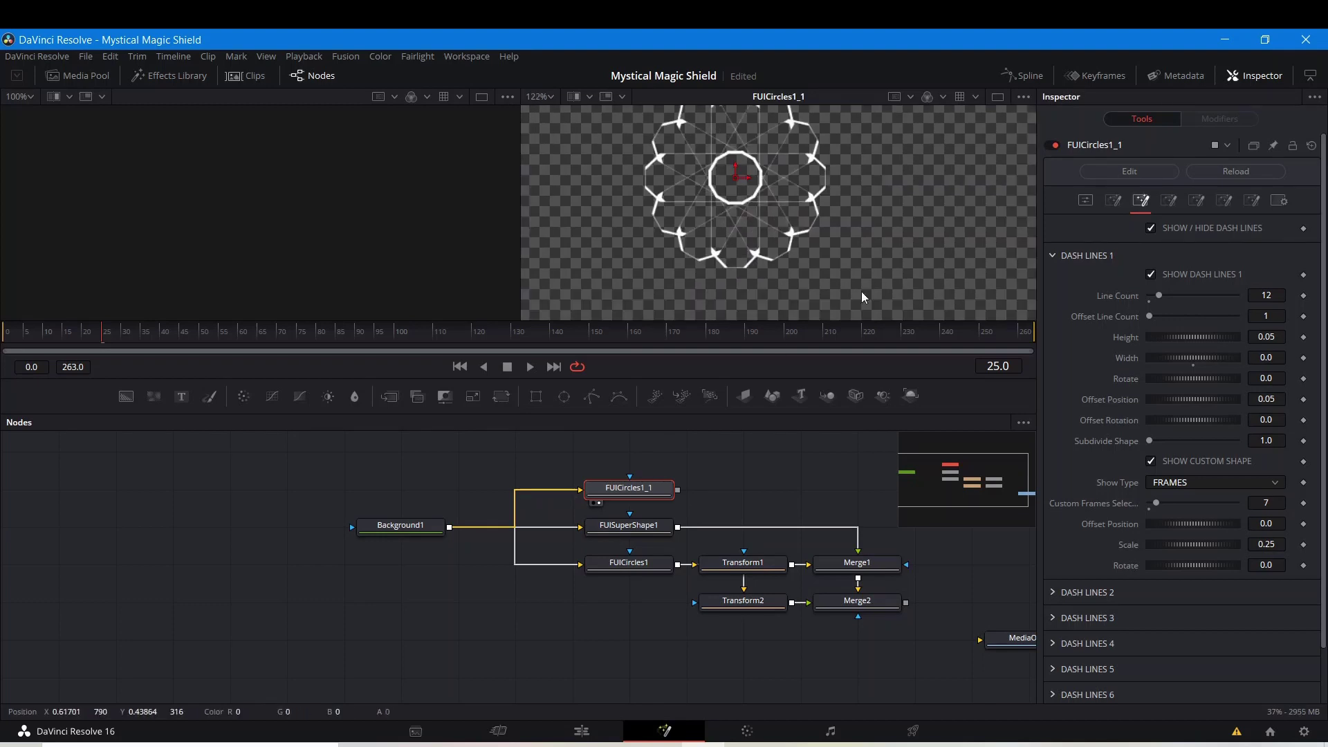
- Try custom frame selector 6 for Dash Lines 1 of FUICircles1_1
click(1272, 503)
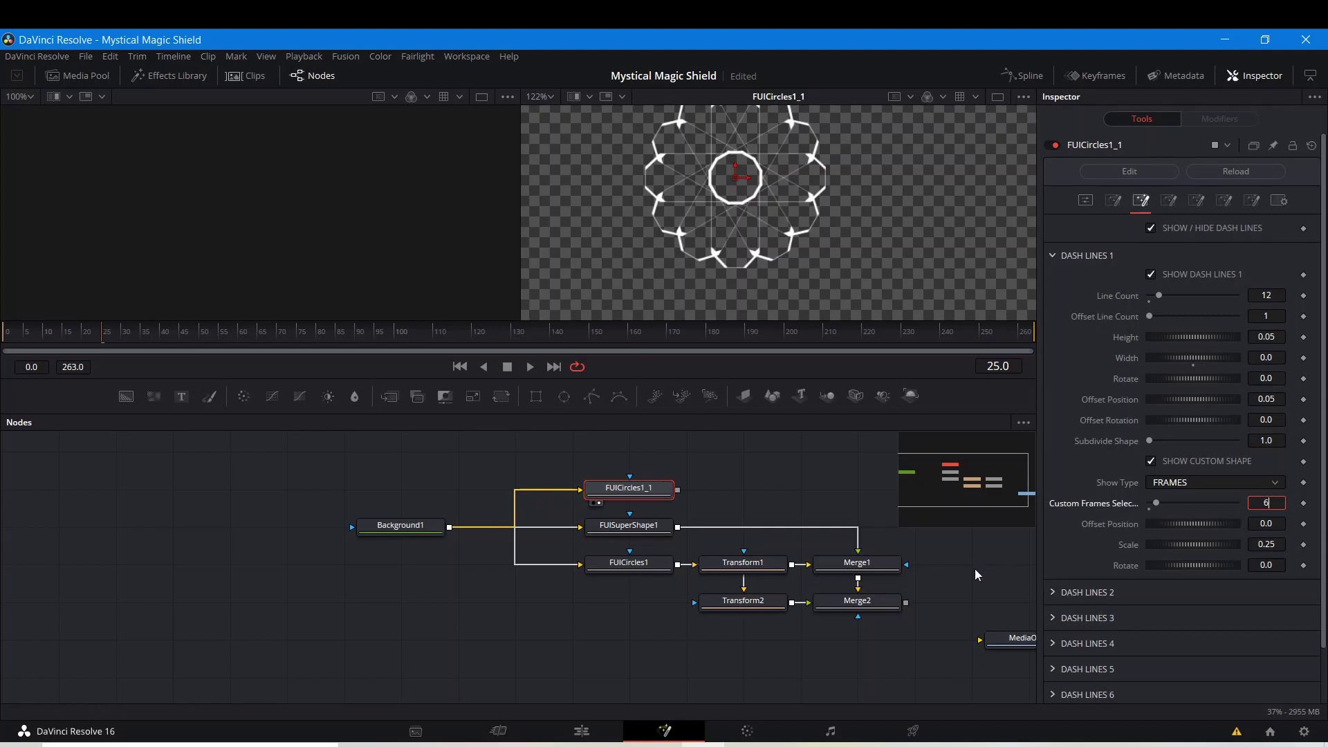
text(6)
key(Return)
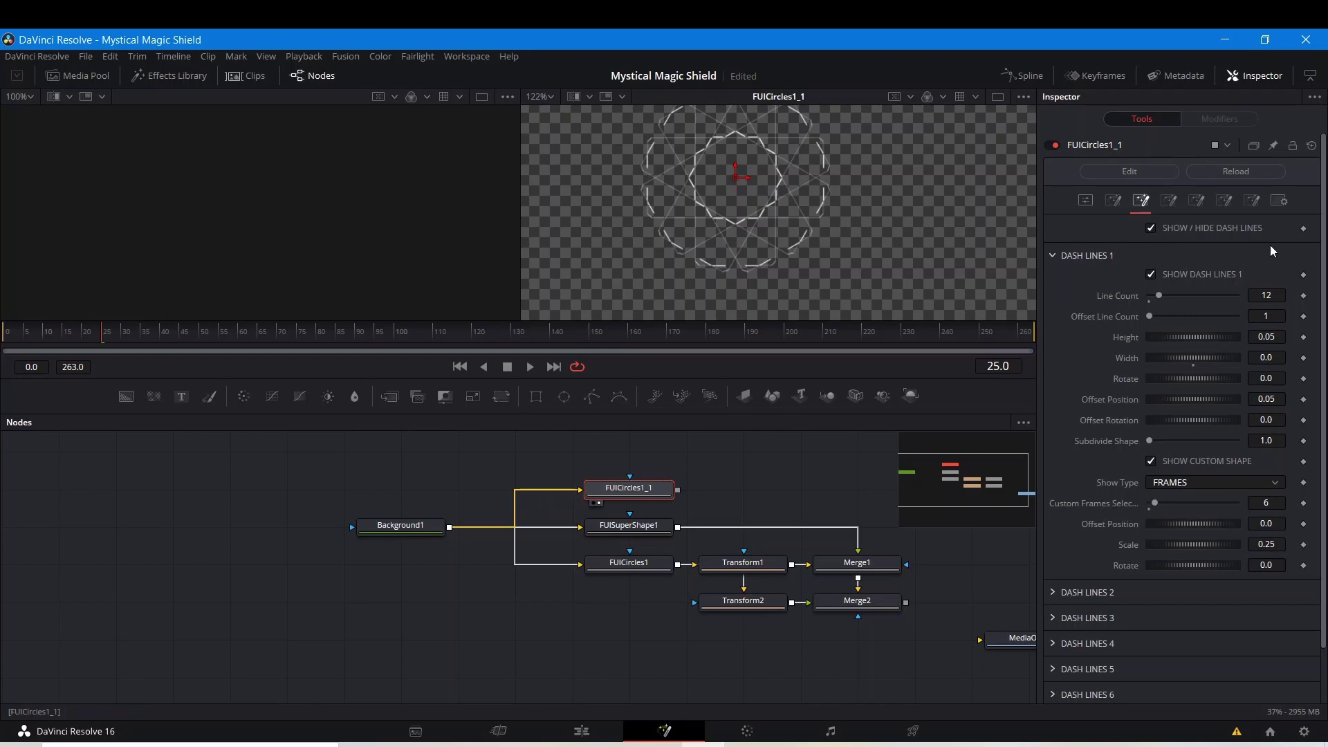
- Try line counts of 15 and 16 for Dash Lines 1 of FUICircles1_1
click(1267, 295)
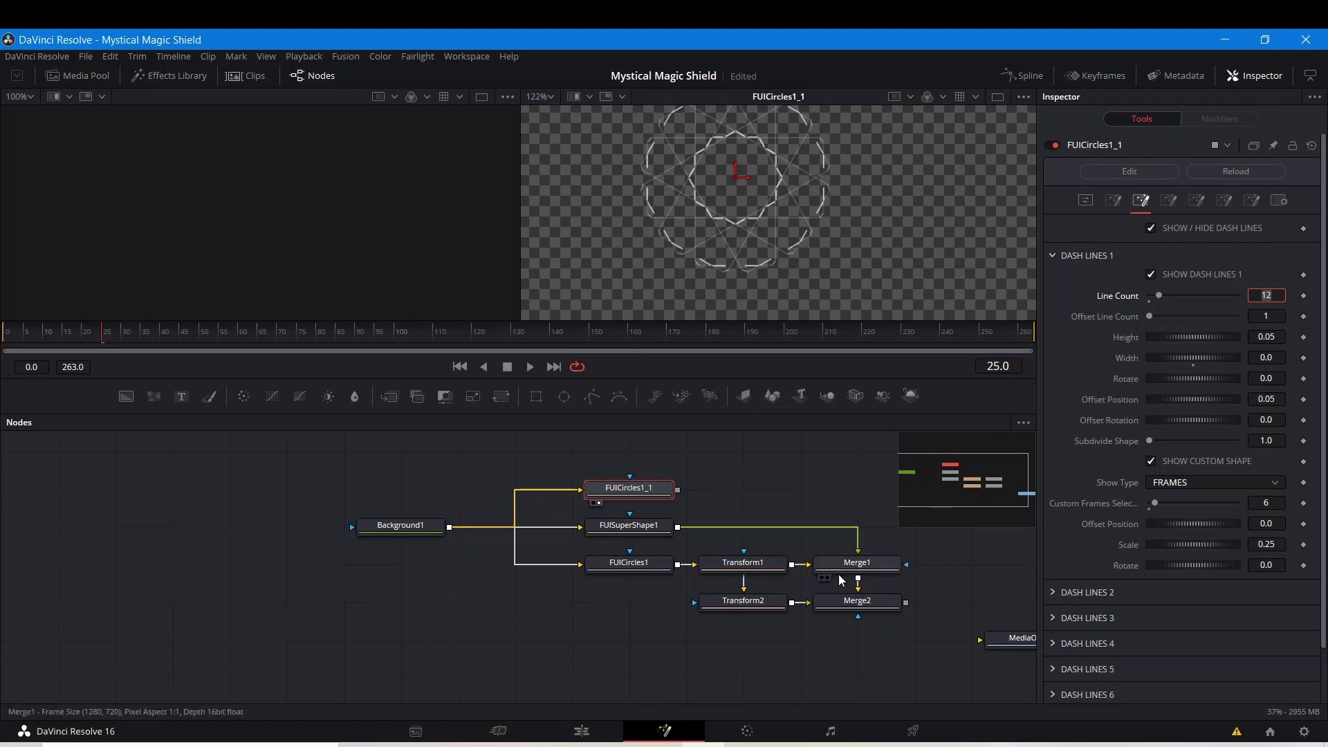
text(15)
key(Return)
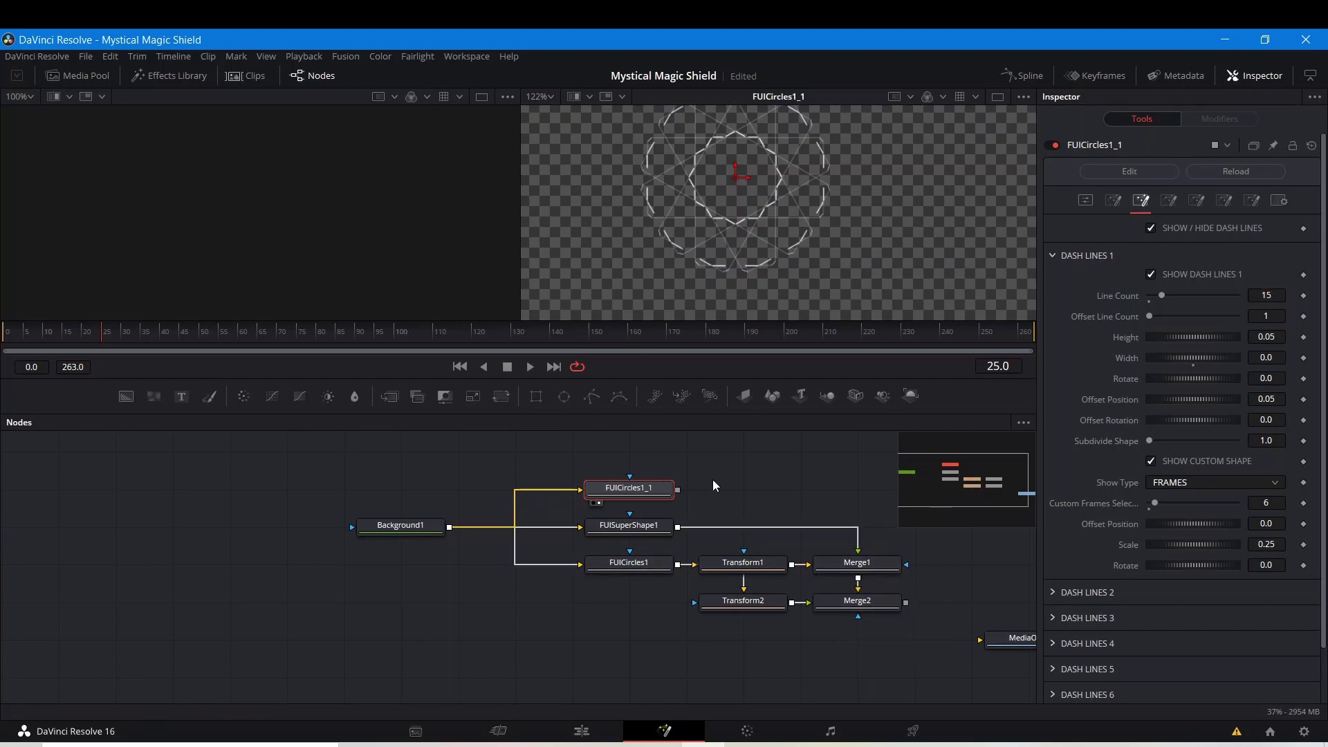
click(1275, 292)
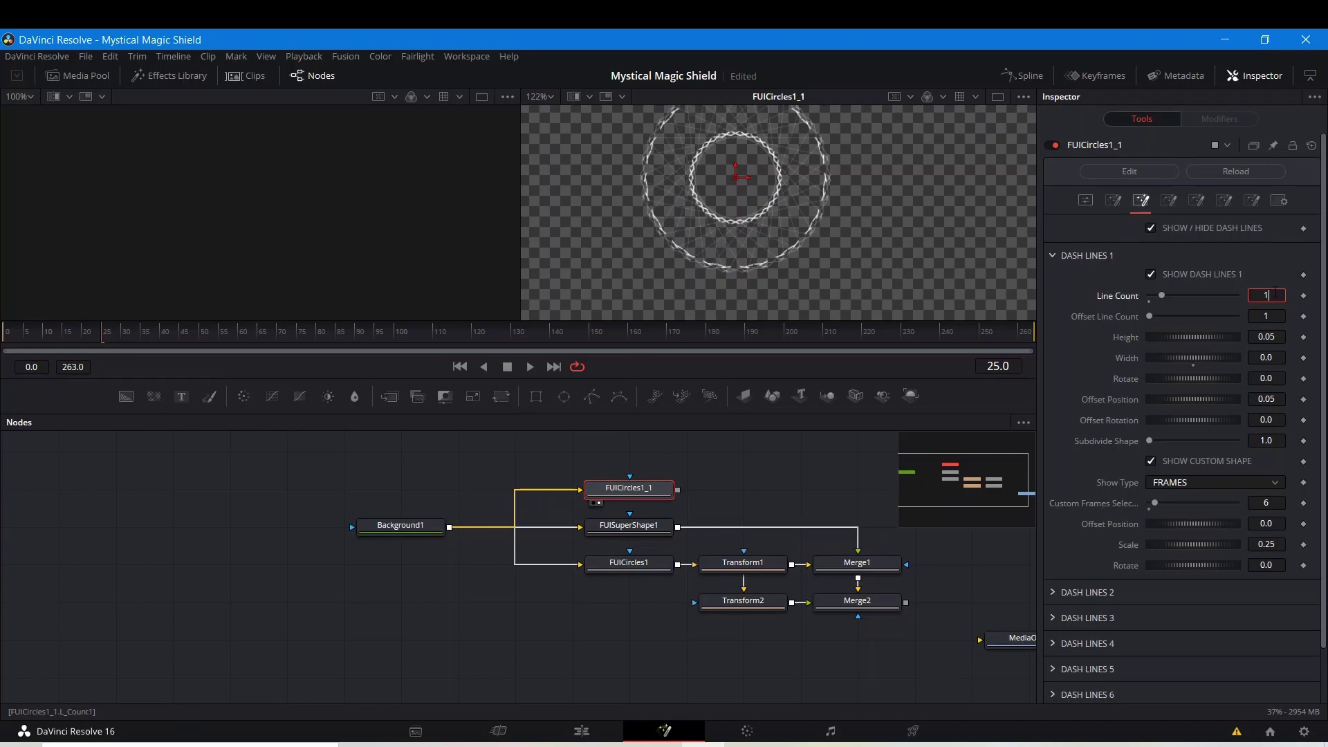
text(6)
key(Return)
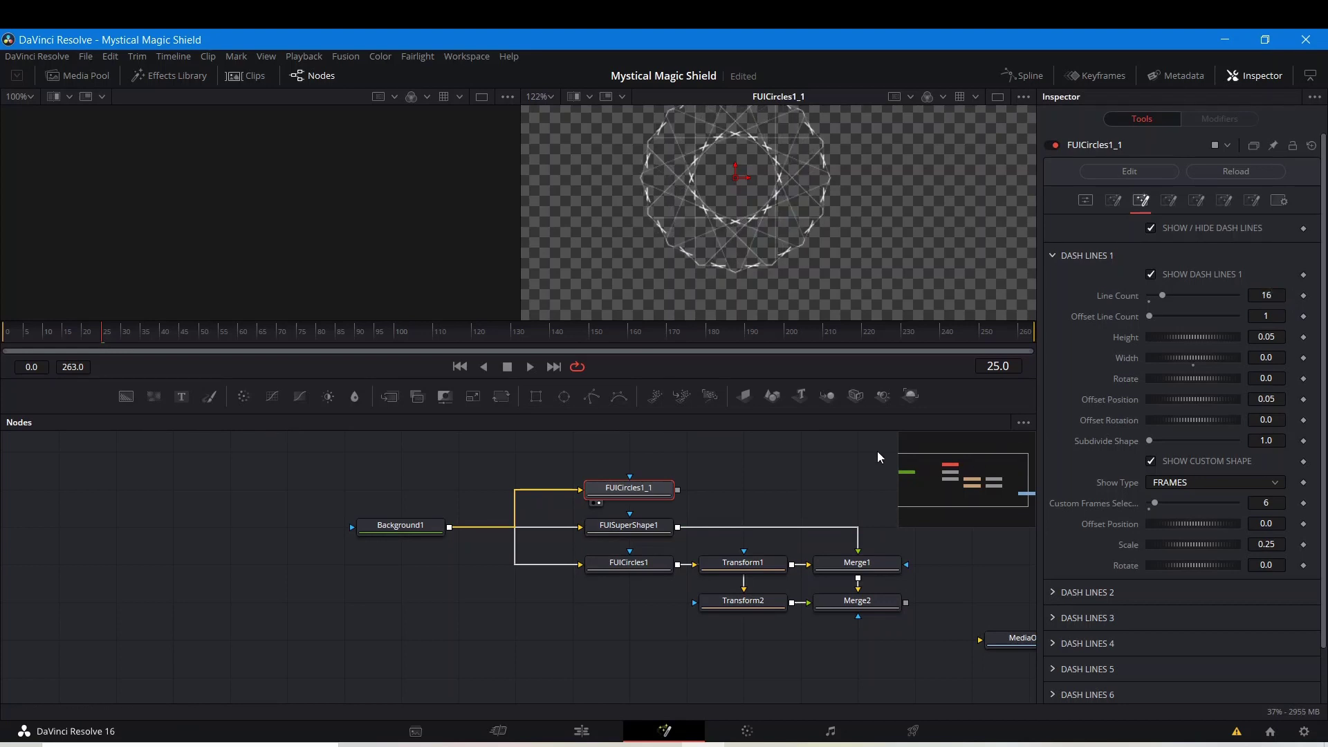
- Set the line count of Dash Lines 1 in FUICircles1_1 to 13
click(1270, 295)
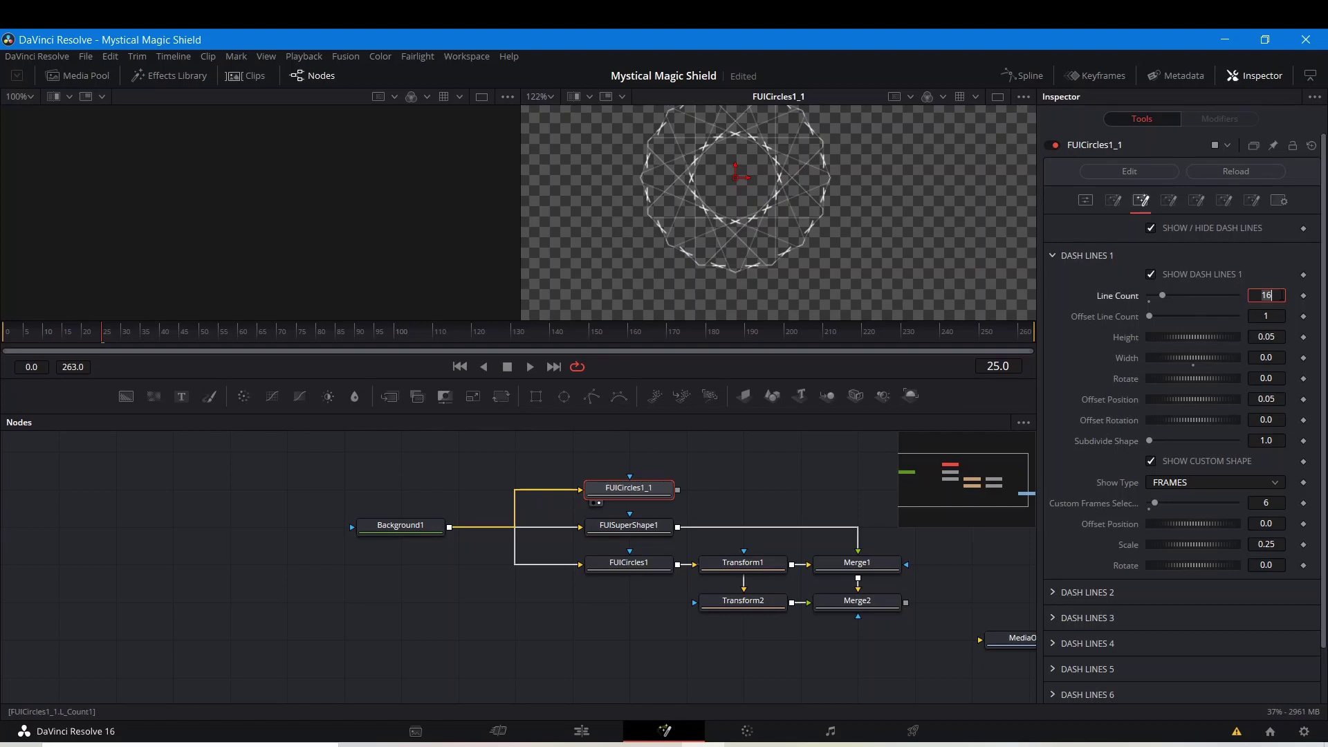
text(3)
key(Return)
scroll(721, 187, down, 3)
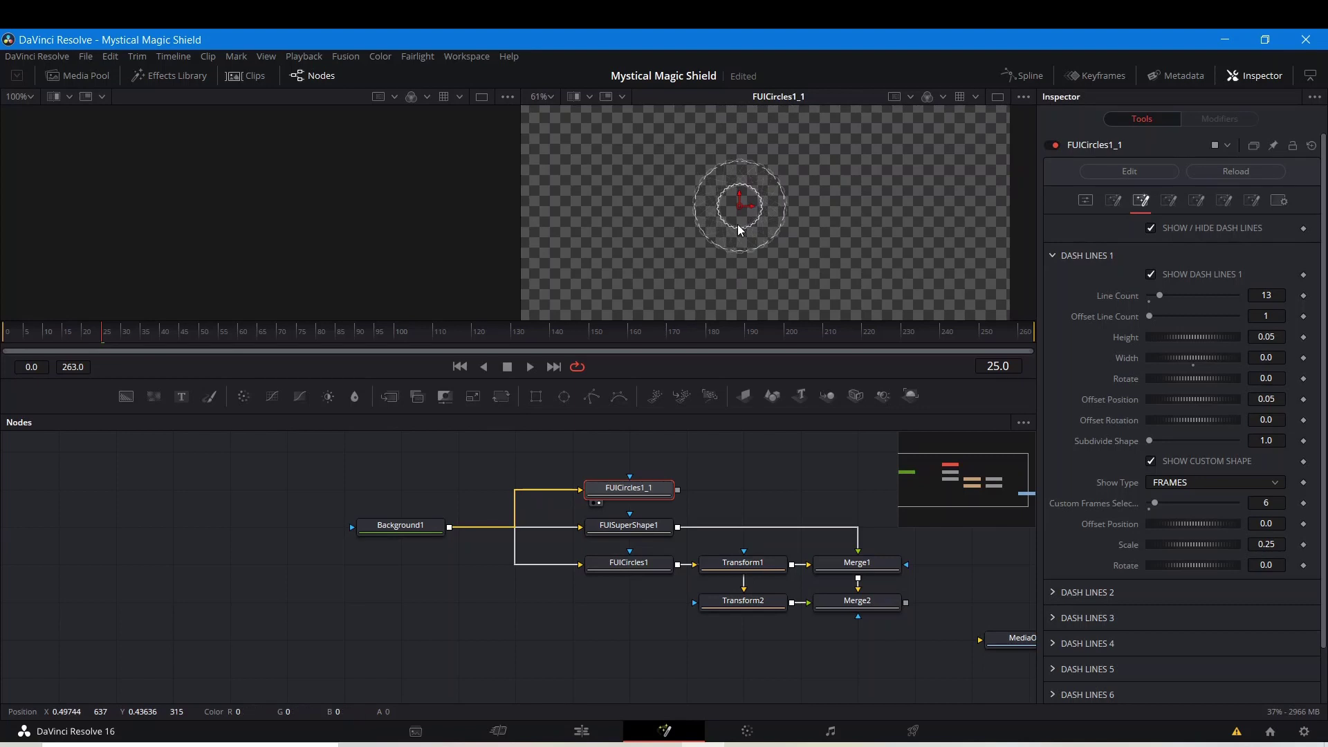
drag(739, 230, 801, 235)
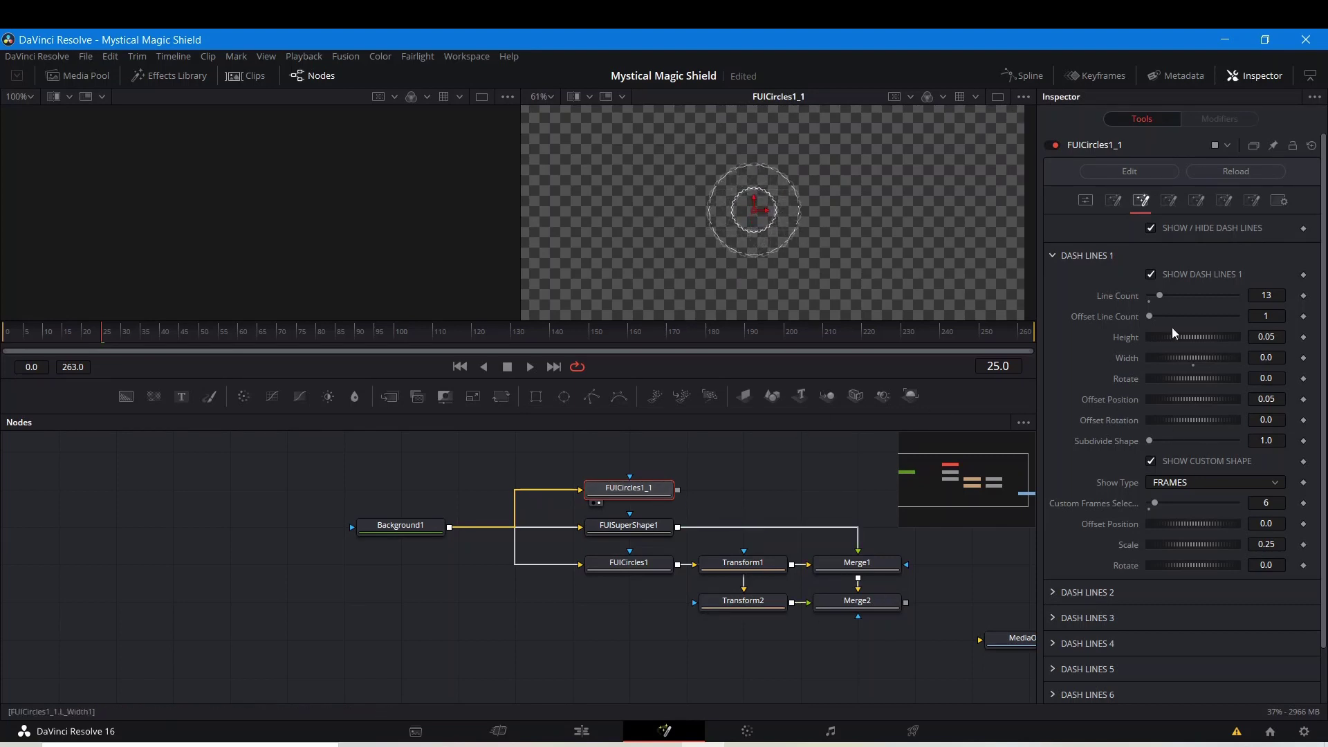
- Set the custom frame selector of Dash Lines 1 in FUICircles1_1 to 7
click(1266, 503)
text(7)
key(Return)
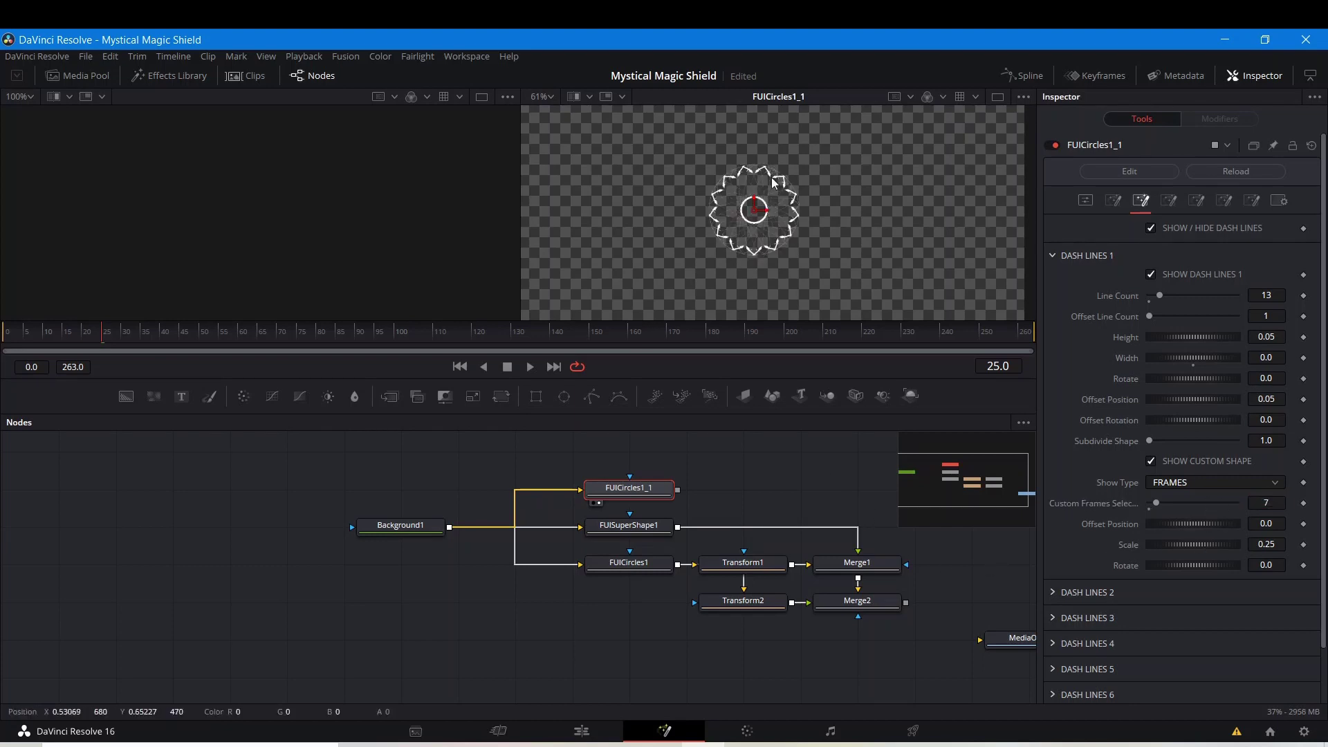
scroll(755, 234, up, 2)
scroll(755, 234, down, 2)
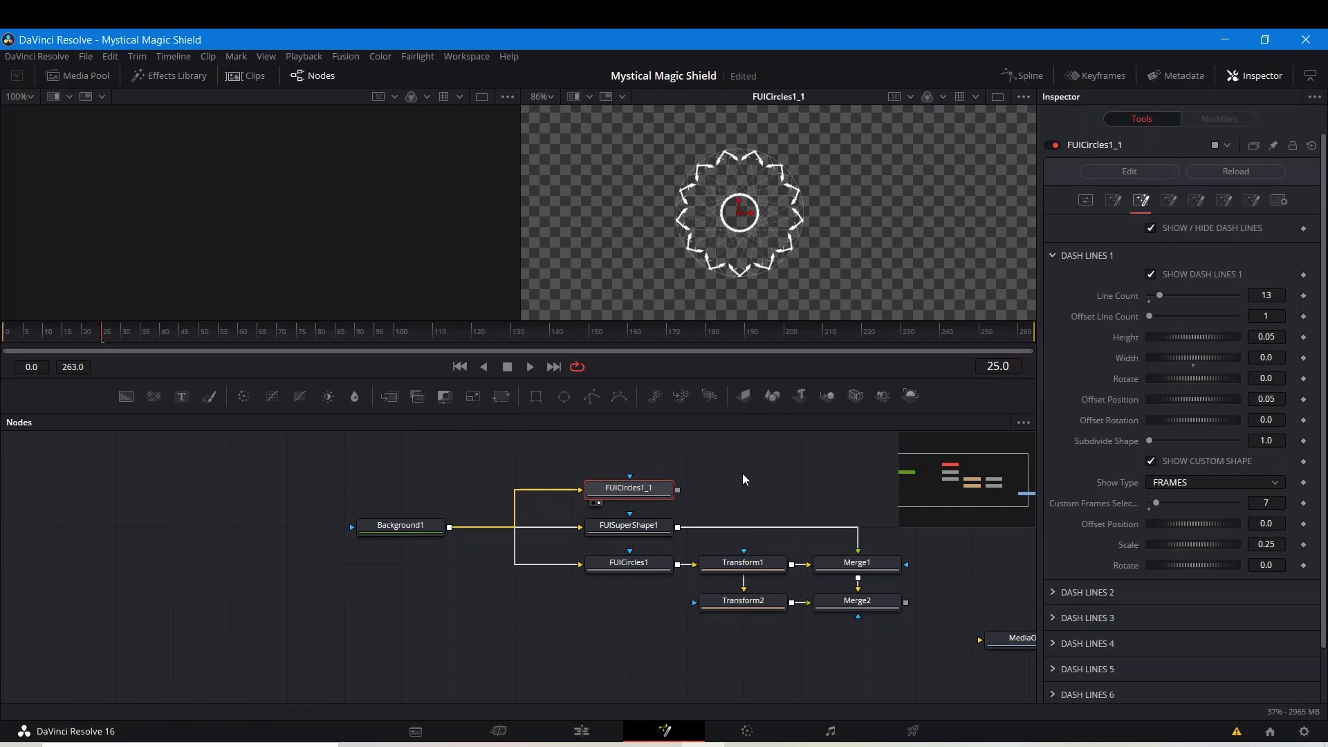
- Add two Transform nodes fed by FUICircles1_1, one above it and one beside it
click(499, 397)
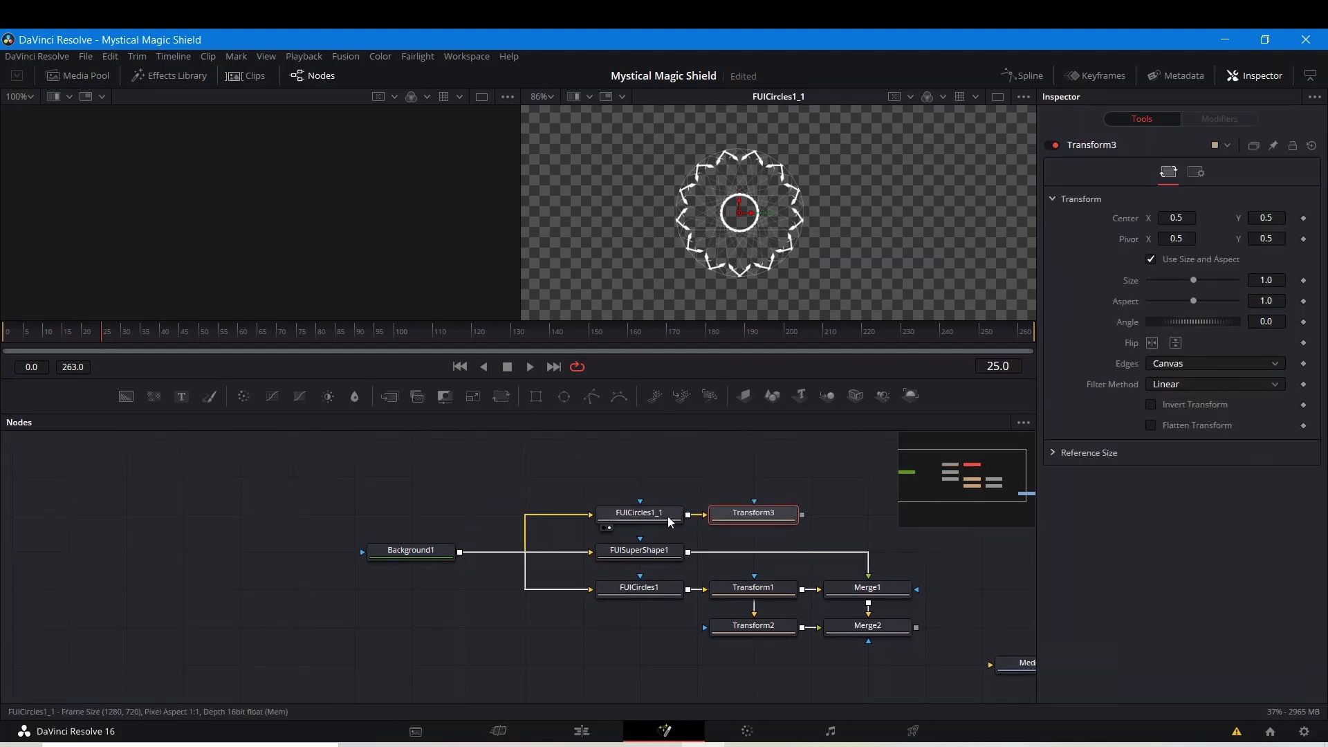
drag(738, 529, 681, 491)
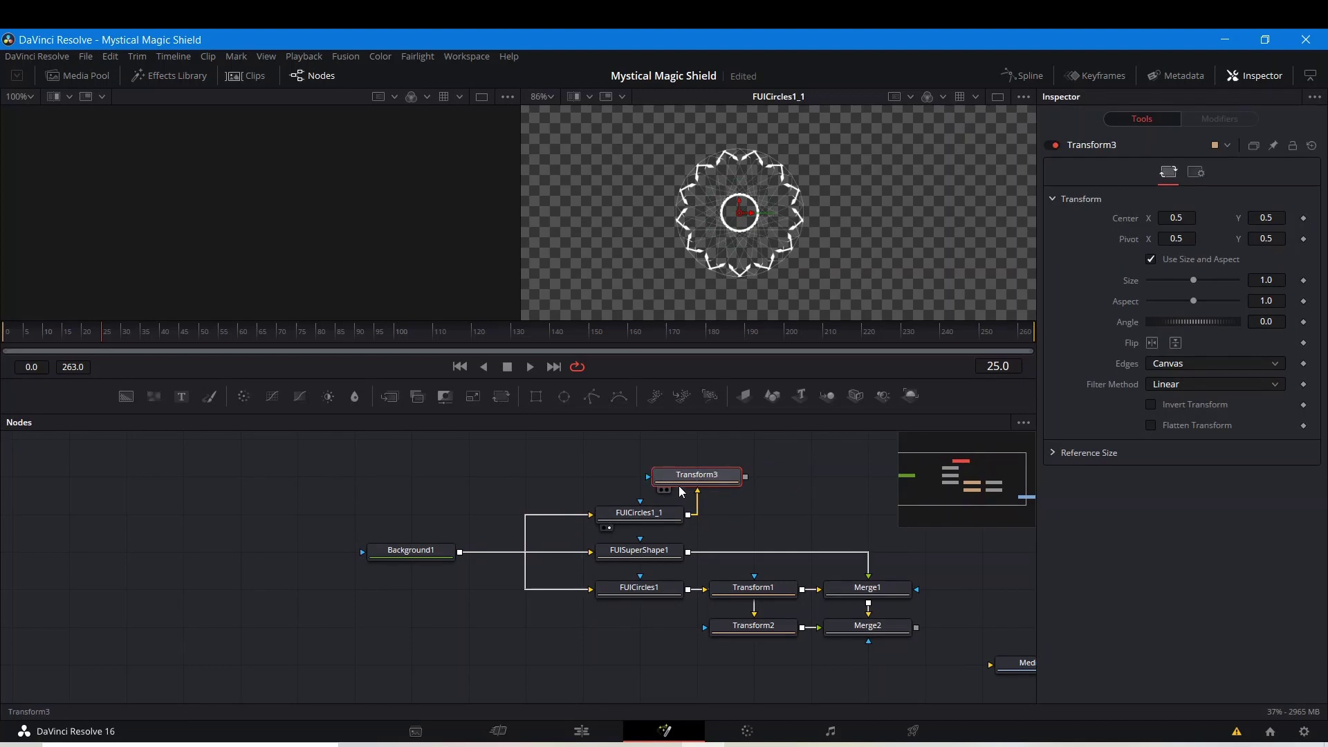
drag(537, 416, 748, 531)
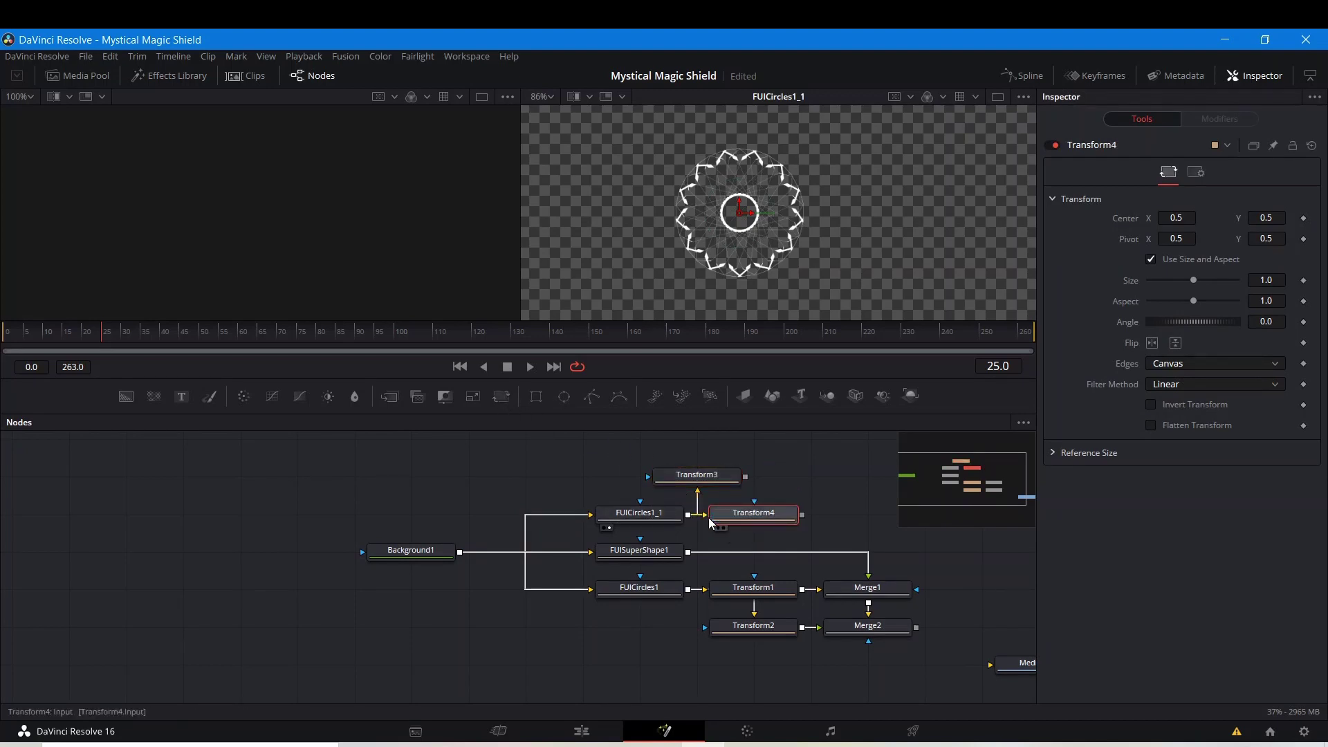
- Rearrange the node graph so FUICircles1_1 sits before Transform3 and Transform4 is stacked directly below Transform3
drag(658, 512, 543, 474)
drag(741, 524, 694, 516)
click(694, 515)
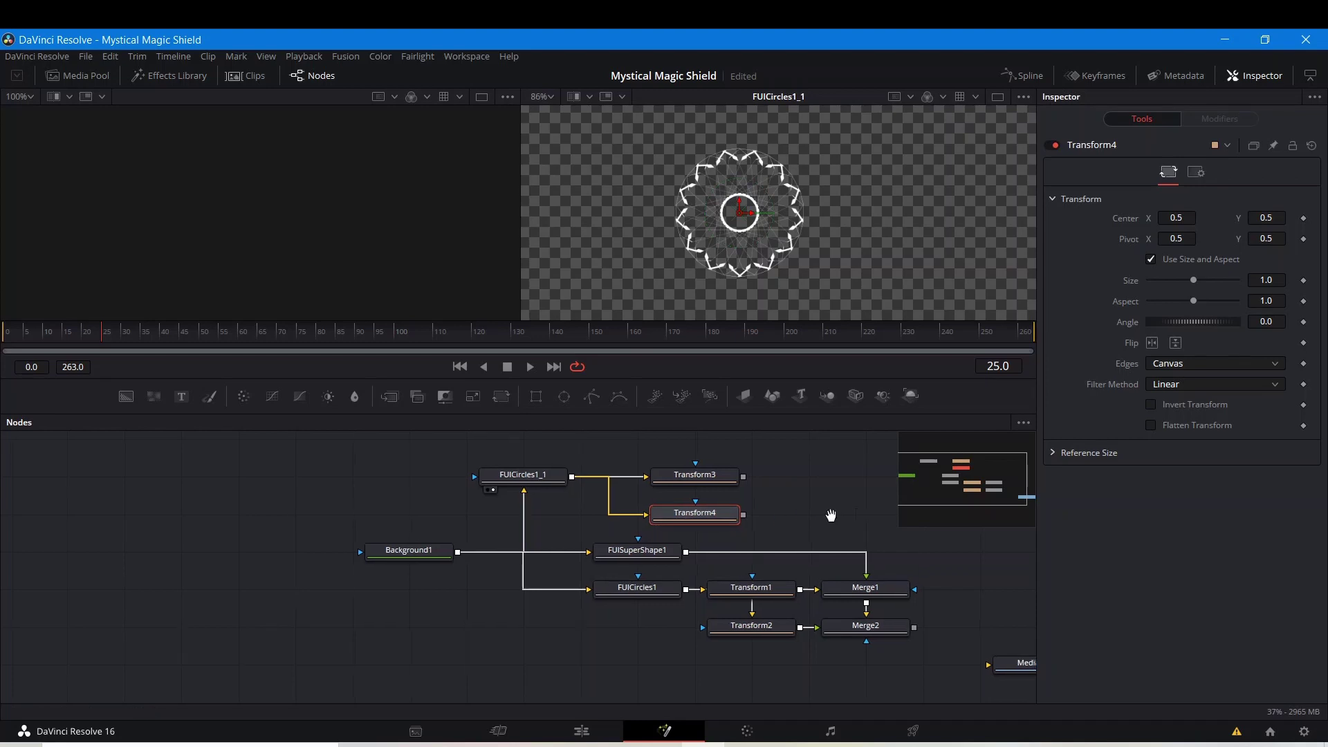
- Merge Transform4 over Merge2 with a new Merge node, move MediaOut1 clear, and show the new merge in the viewer
drag(834, 513, 696, 617)
drag(819, 651, 934, 577)
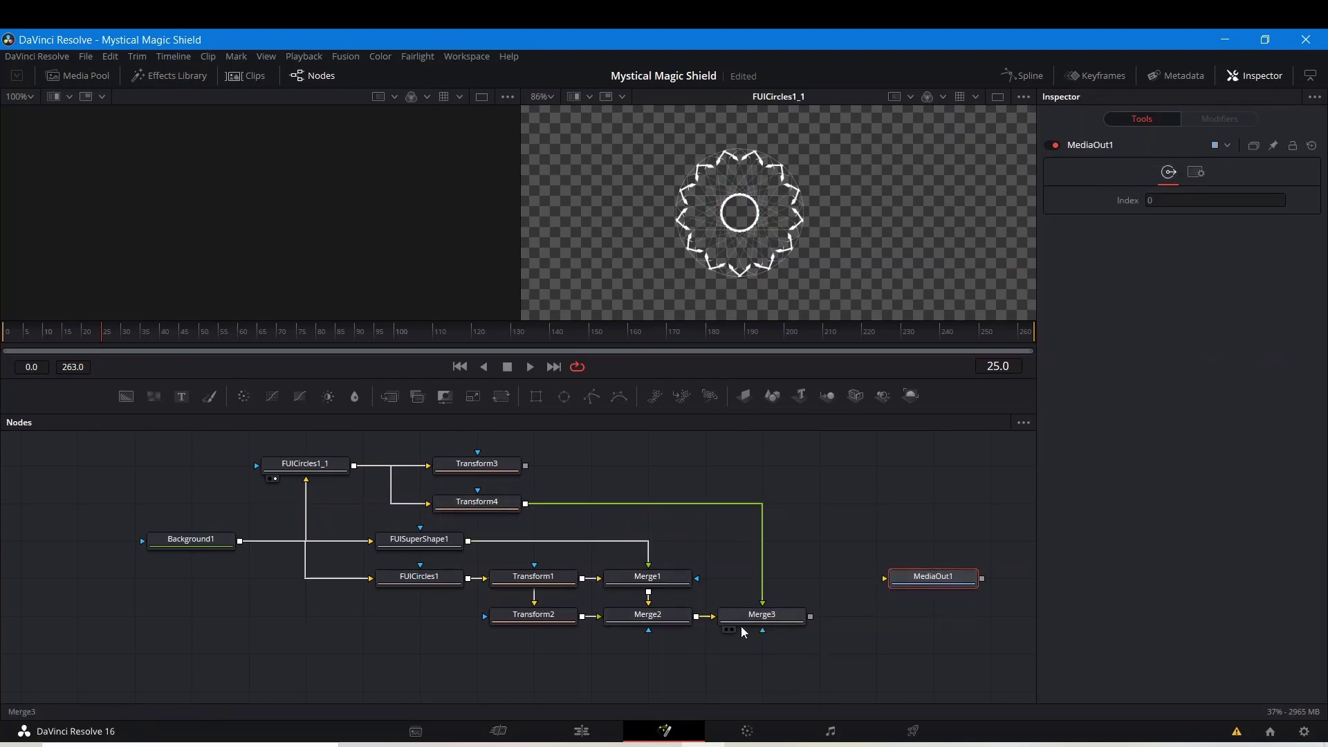
click(732, 630)
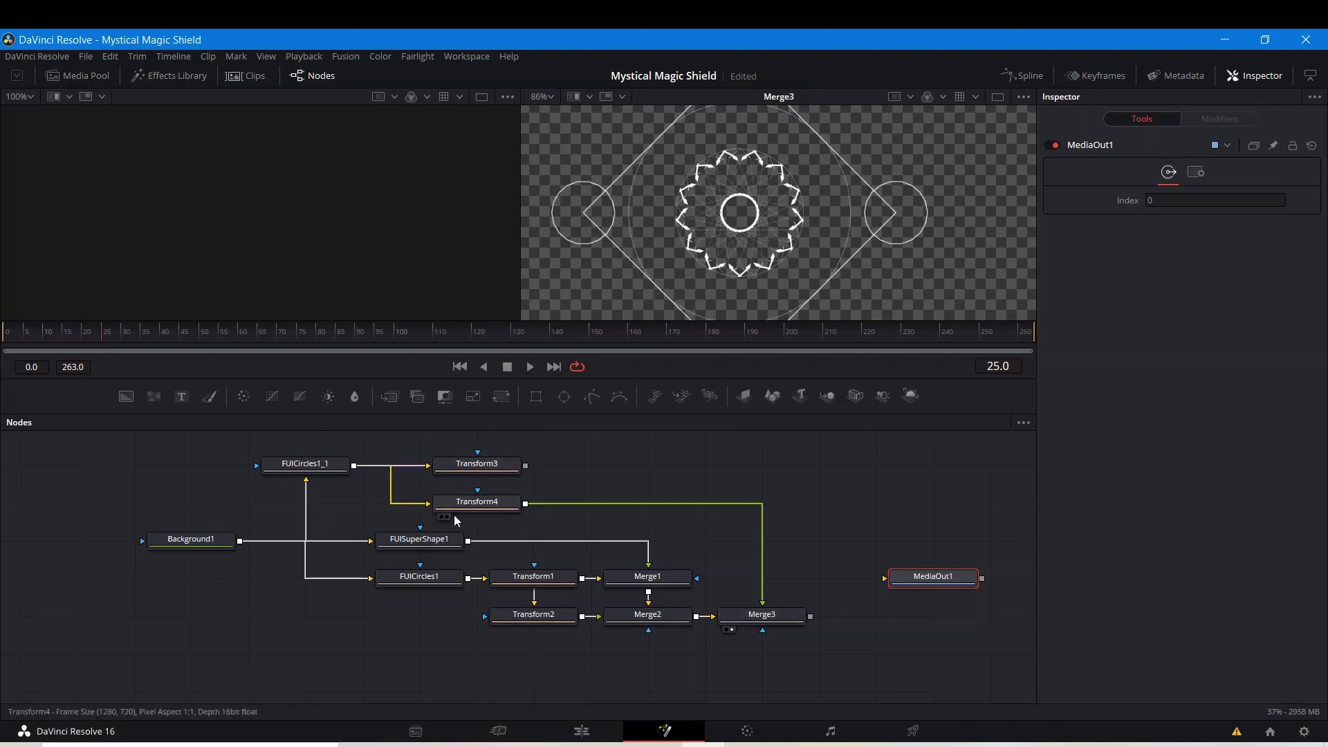
- Move Transform4's ornament onto the circle at the diamond's left corner, with its center X at about 0.296
click(470, 503)
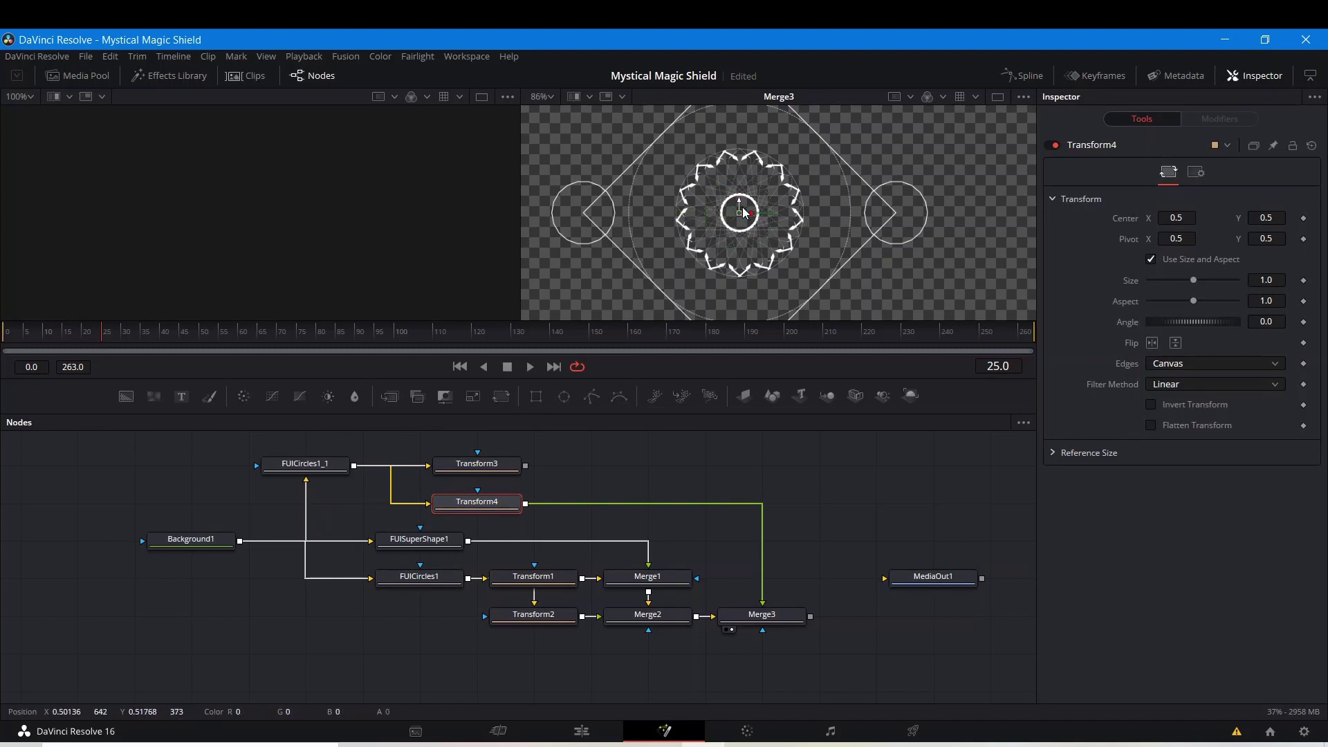
drag(754, 220, 599, 226)
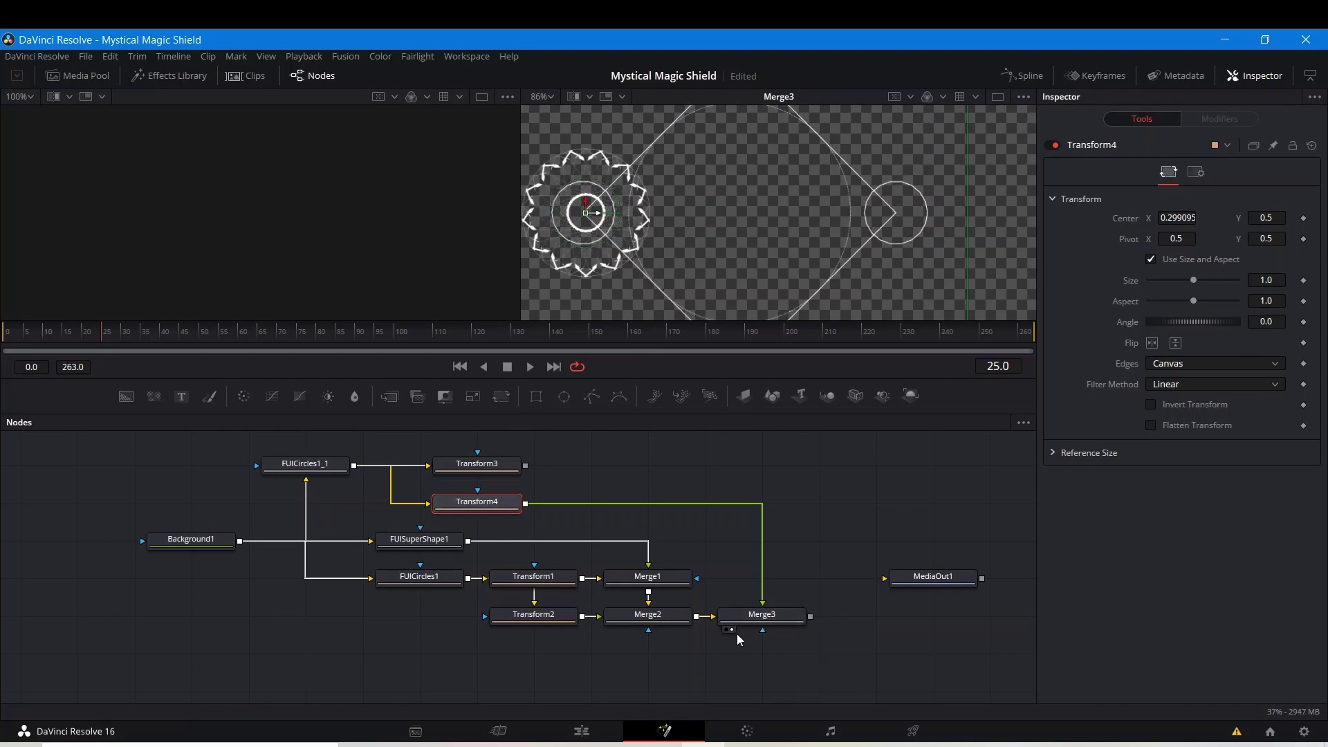
drag(704, 251, 794, 267)
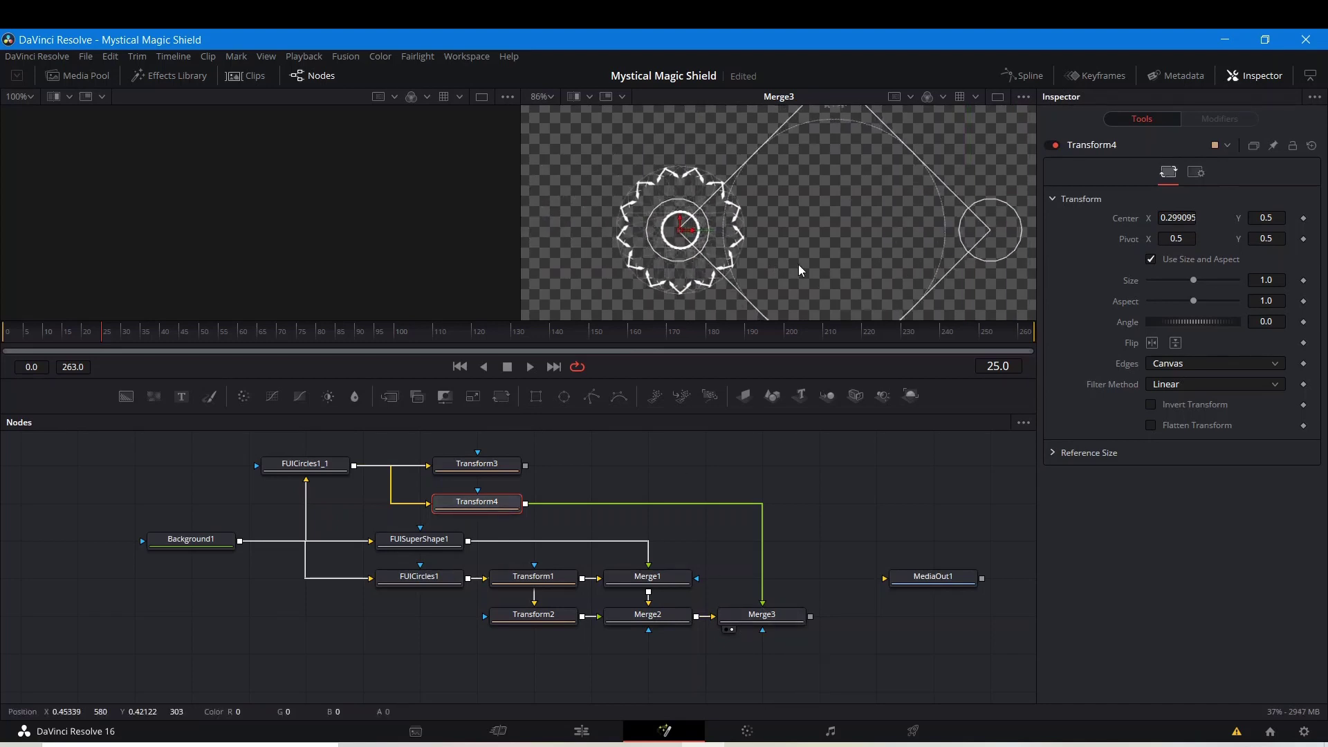
scroll(692, 235, up, 5)
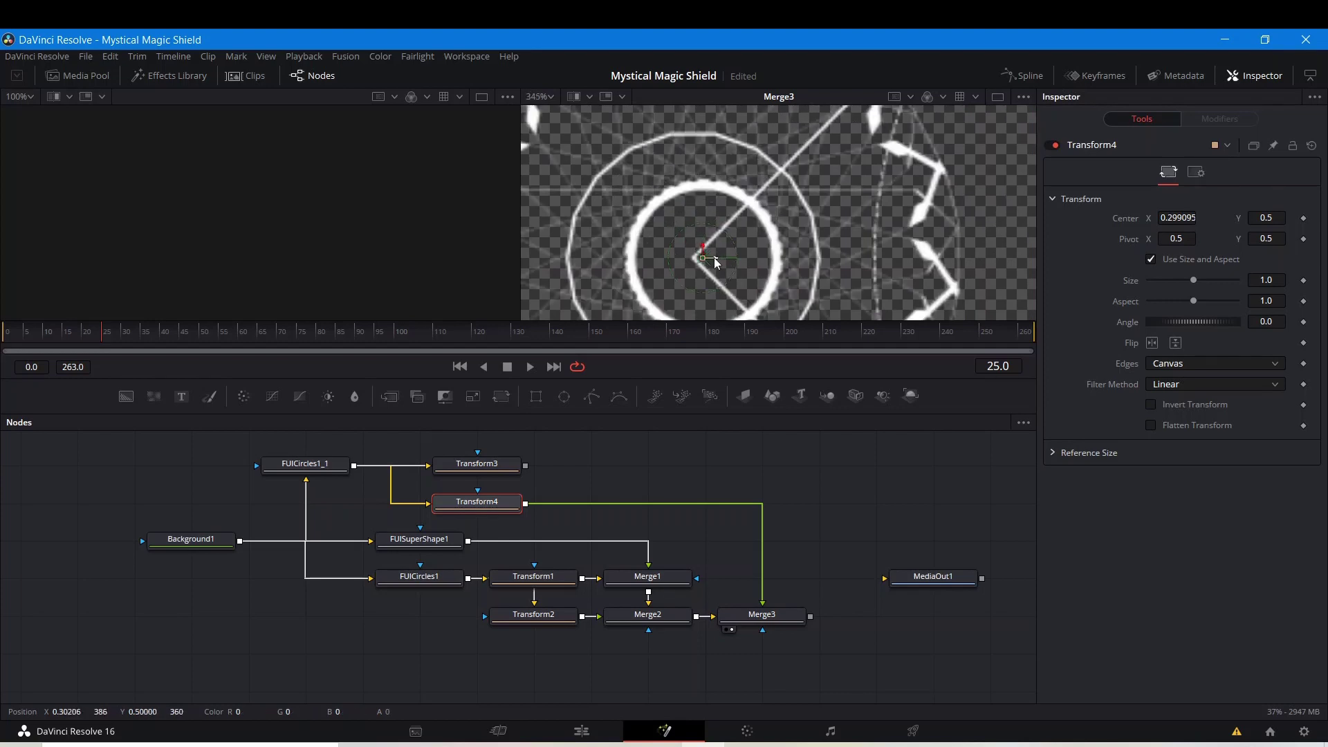
drag(716, 262, 709, 263)
scroll(709, 262, down, 6)
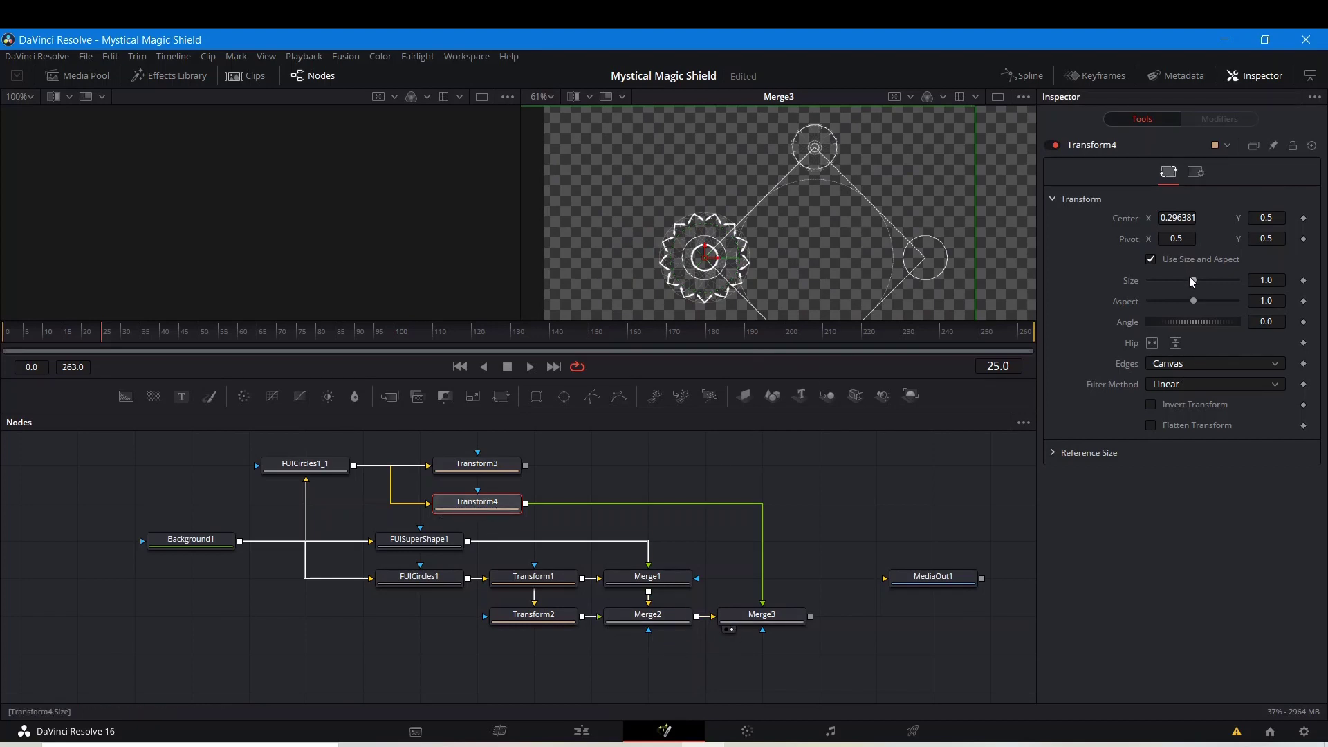
- Scale Transform4 down to a size of 0.47 so the ornament fits inside the left corner circle
drag(1191, 280, 1168, 285)
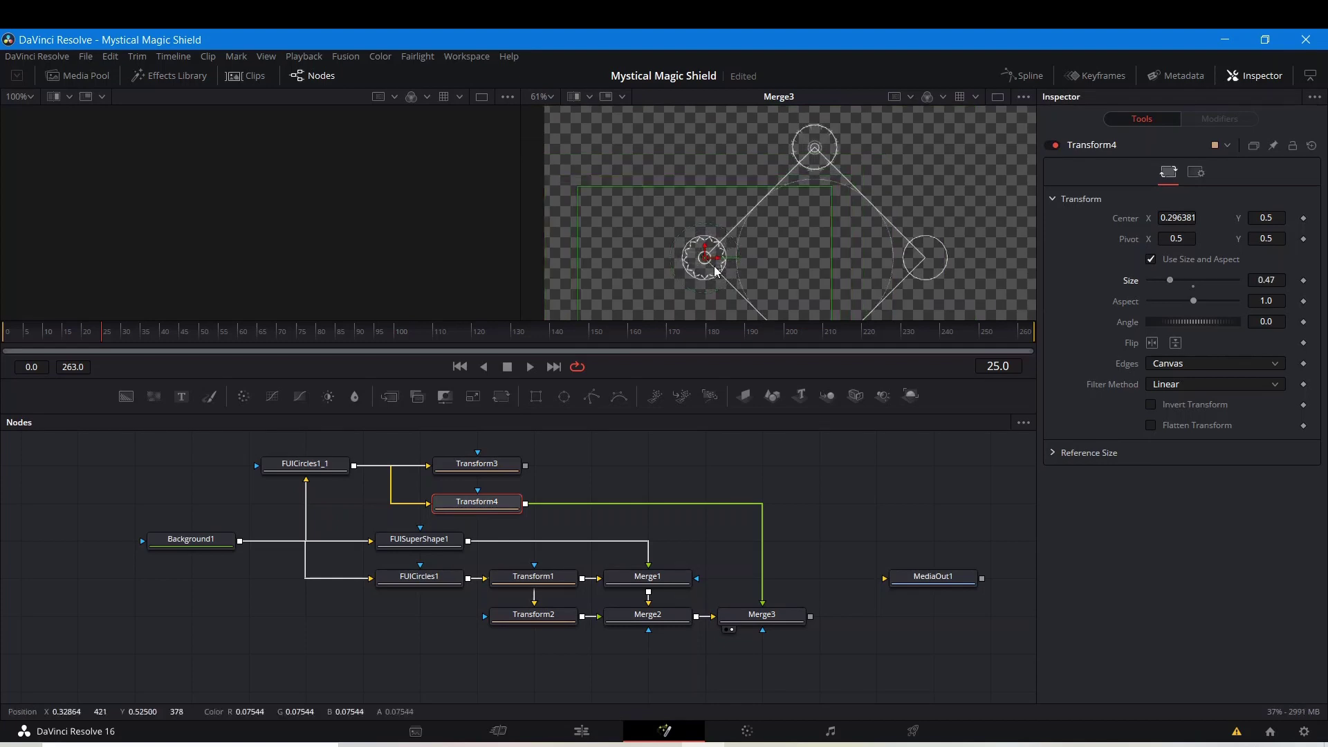
scroll(705, 257, up, 5)
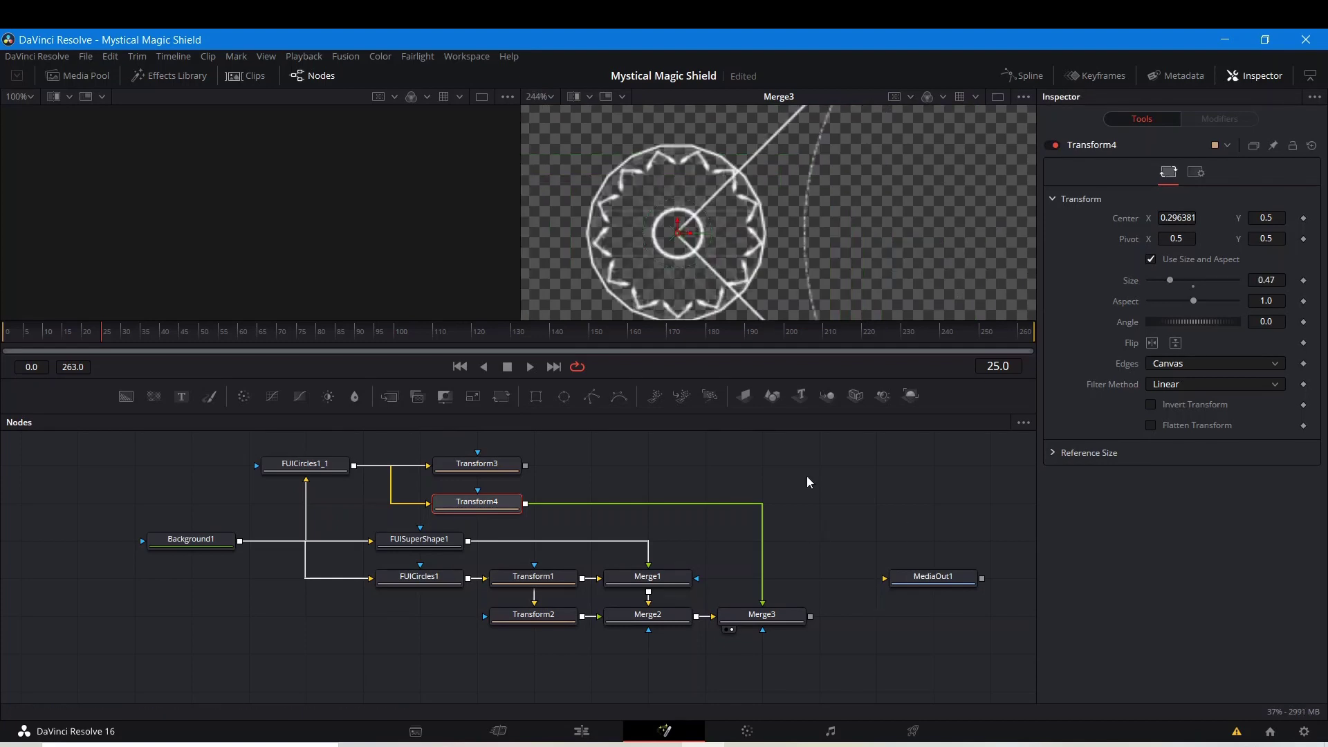
scroll(704, 242, down, 5)
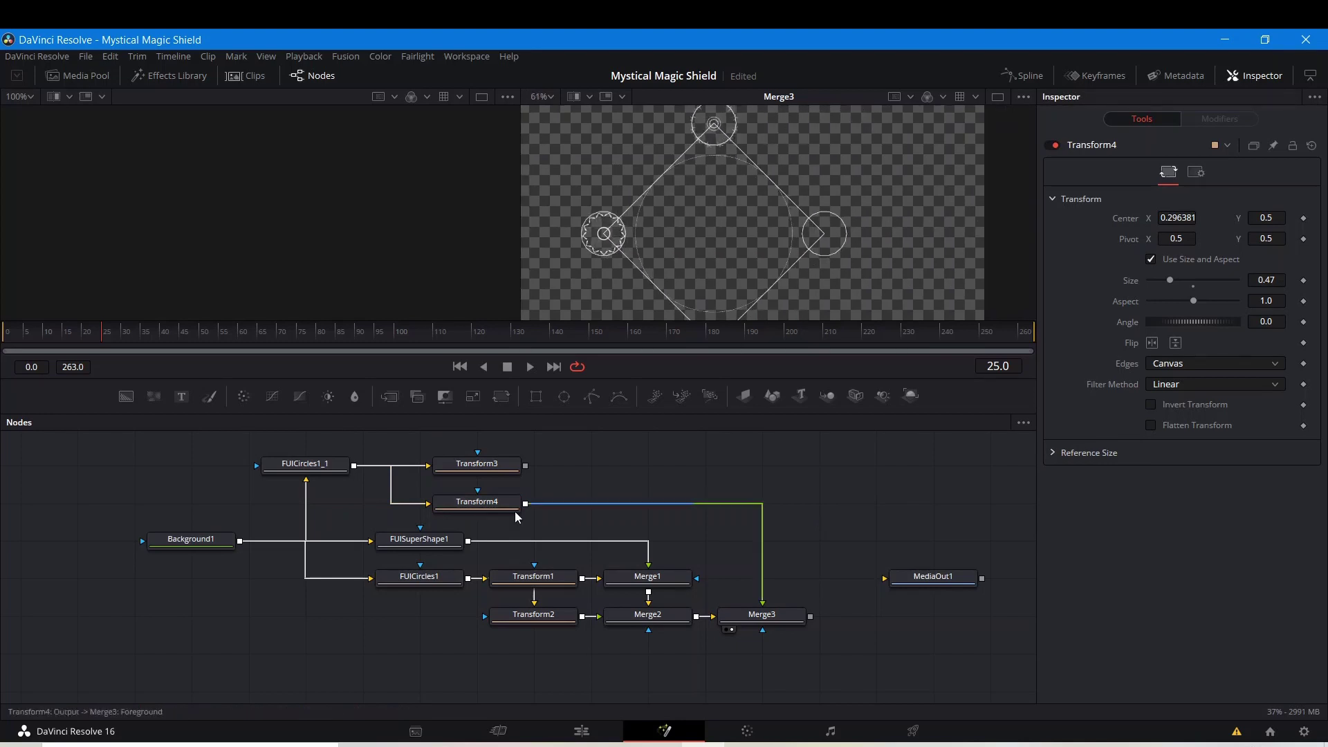
- Merge Transform3 over Merge3 and place its ornament on the diamond's right corner circle using a merge center X of about 0.704
drag(525, 466, 811, 620)
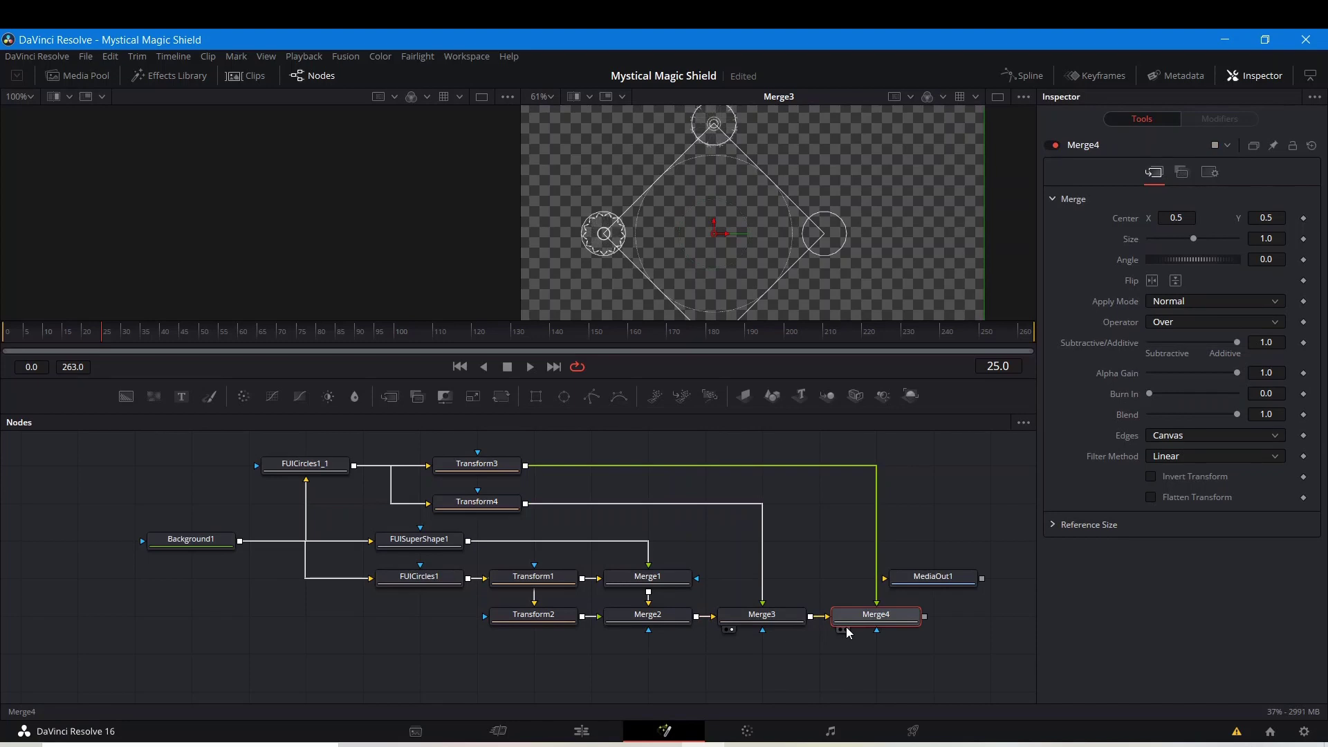
click(845, 631)
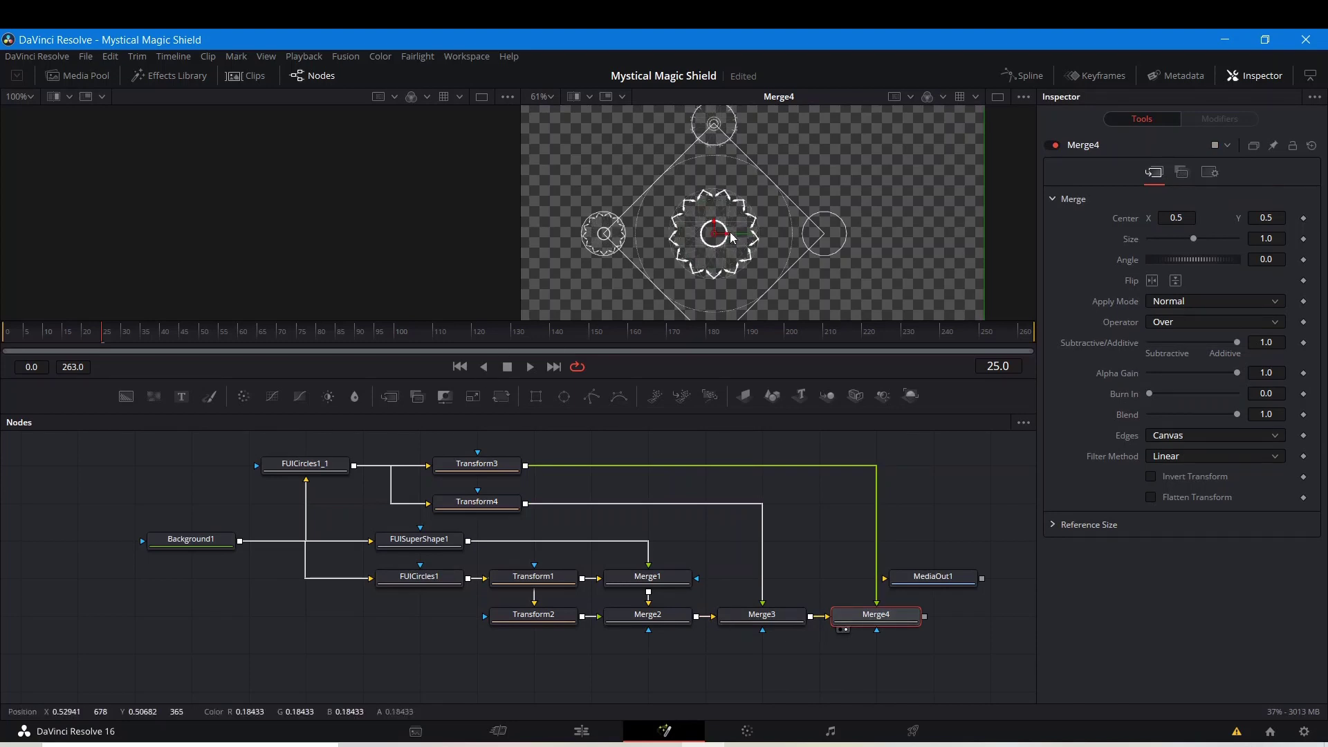
drag(717, 240, 827, 243)
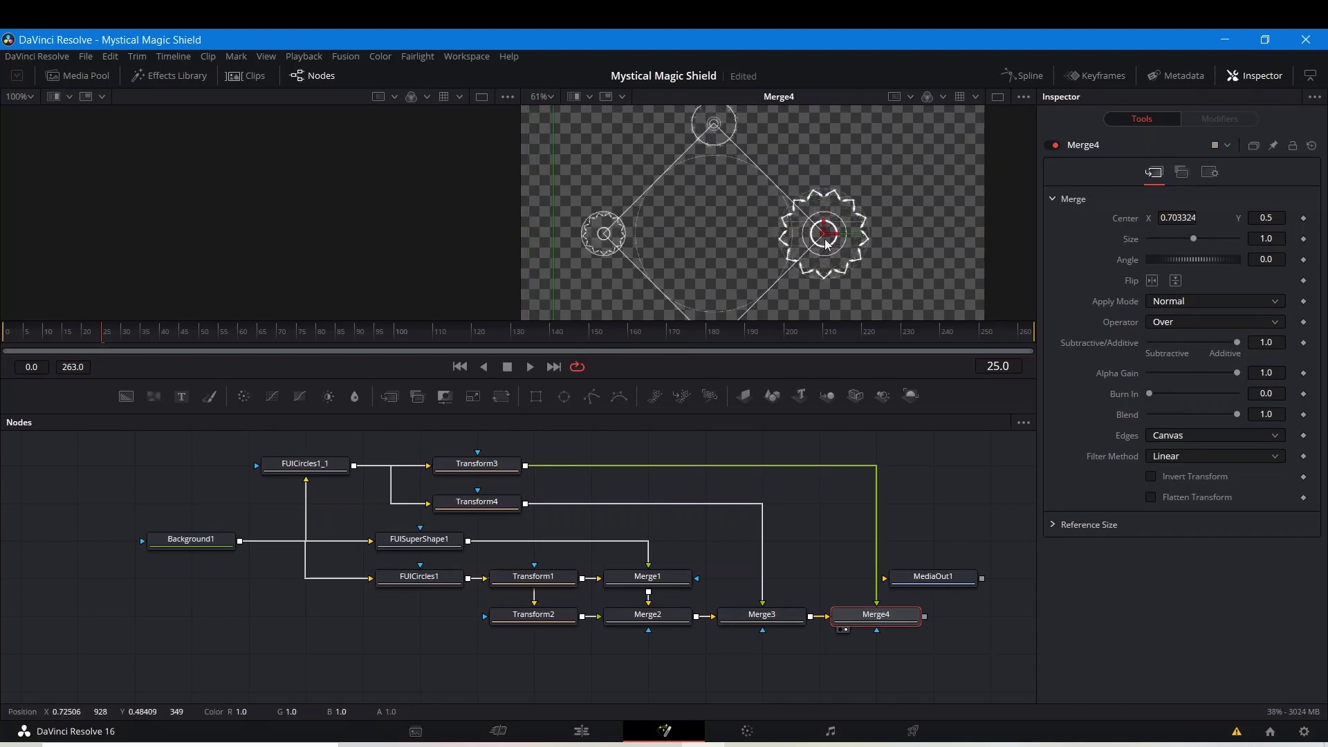
scroll(828, 244, up, 8)
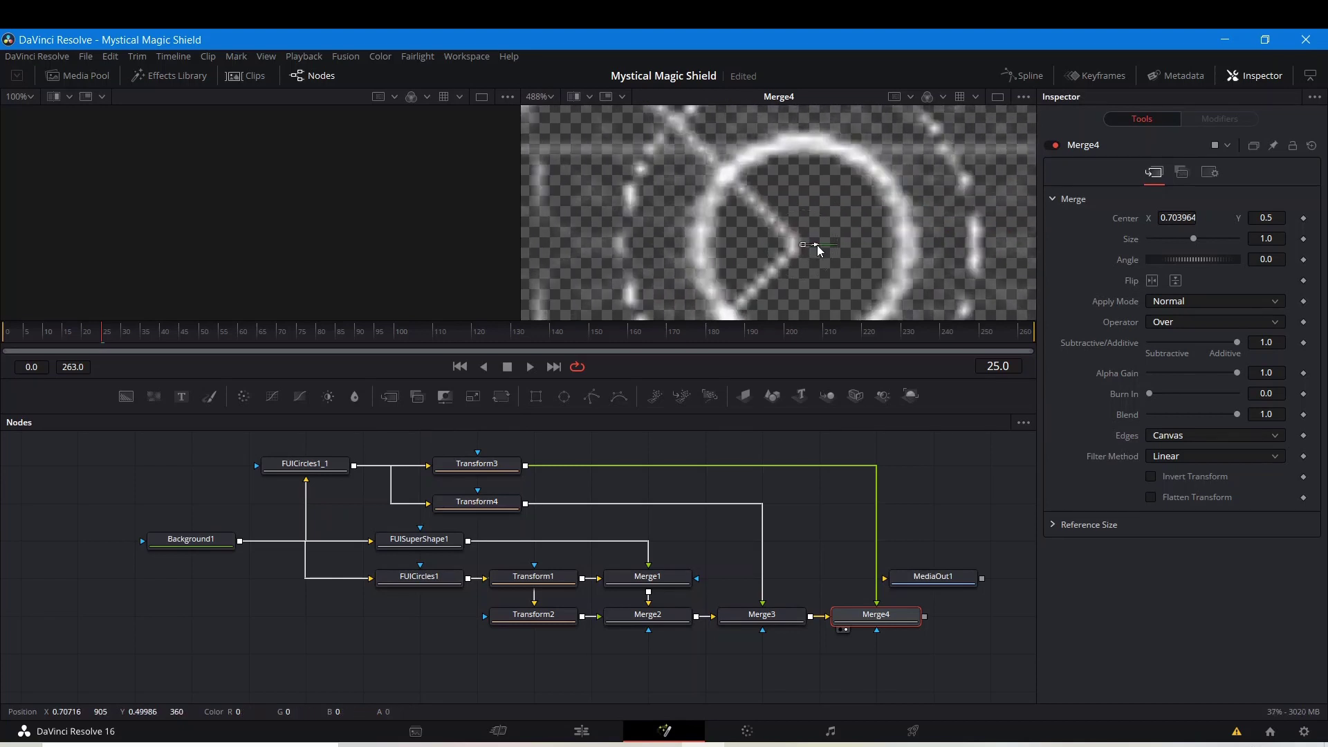
drag(815, 248, 818, 250)
scroll(818, 251, down, 8)
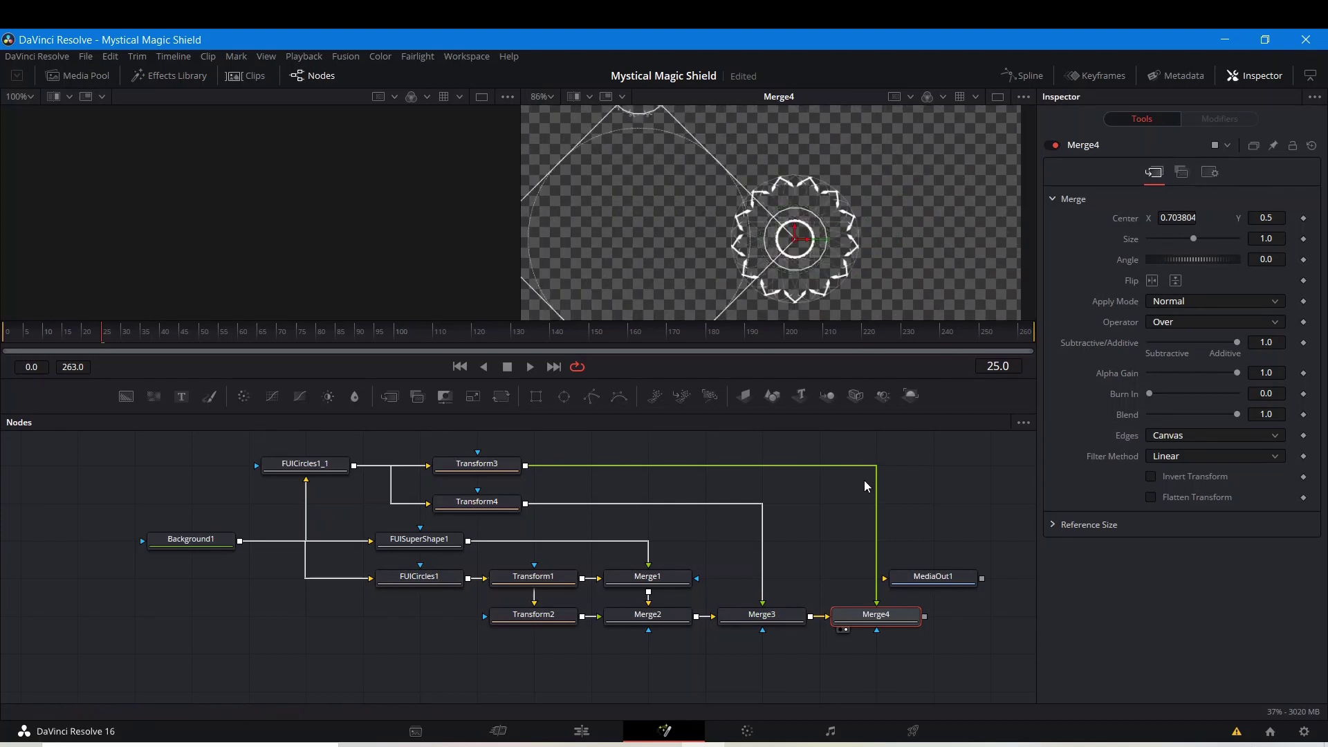
- Set the size of Transform3 to 0.47, matching Transform4
click(487, 505)
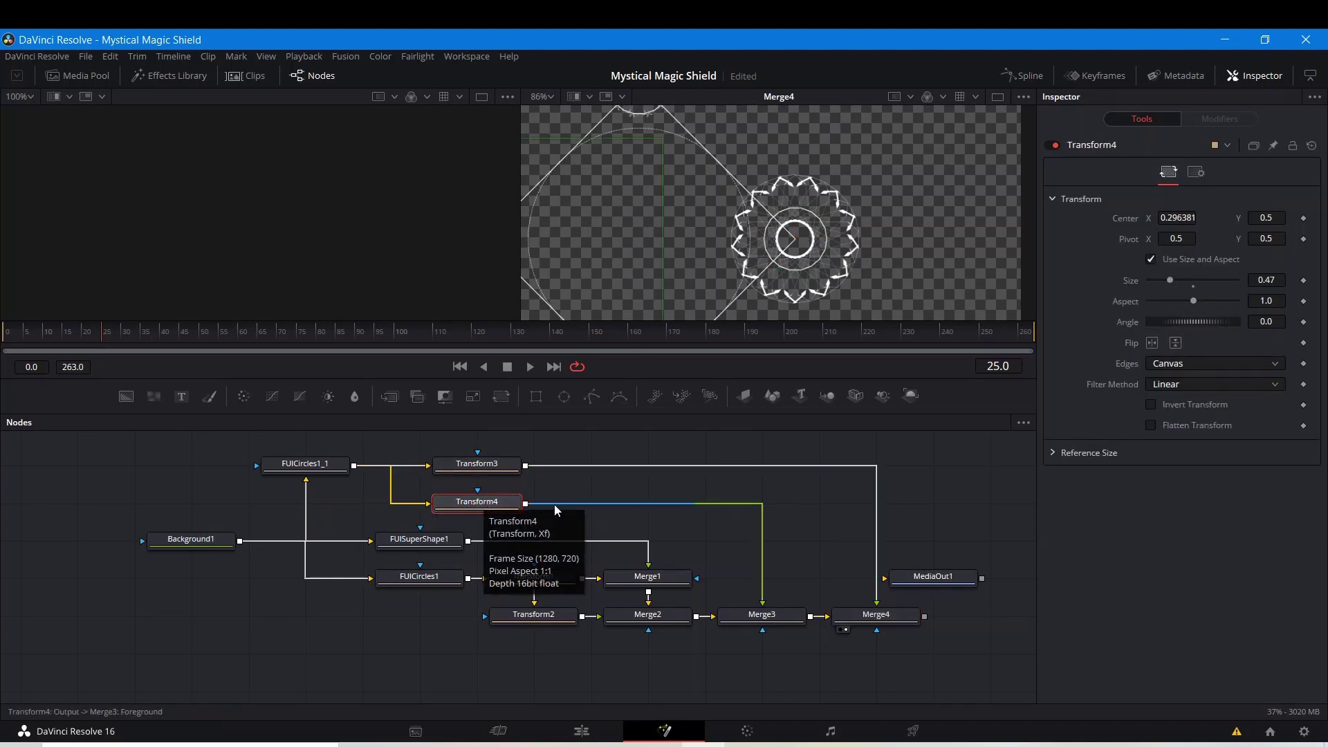
click(477, 465)
click(1265, 280)
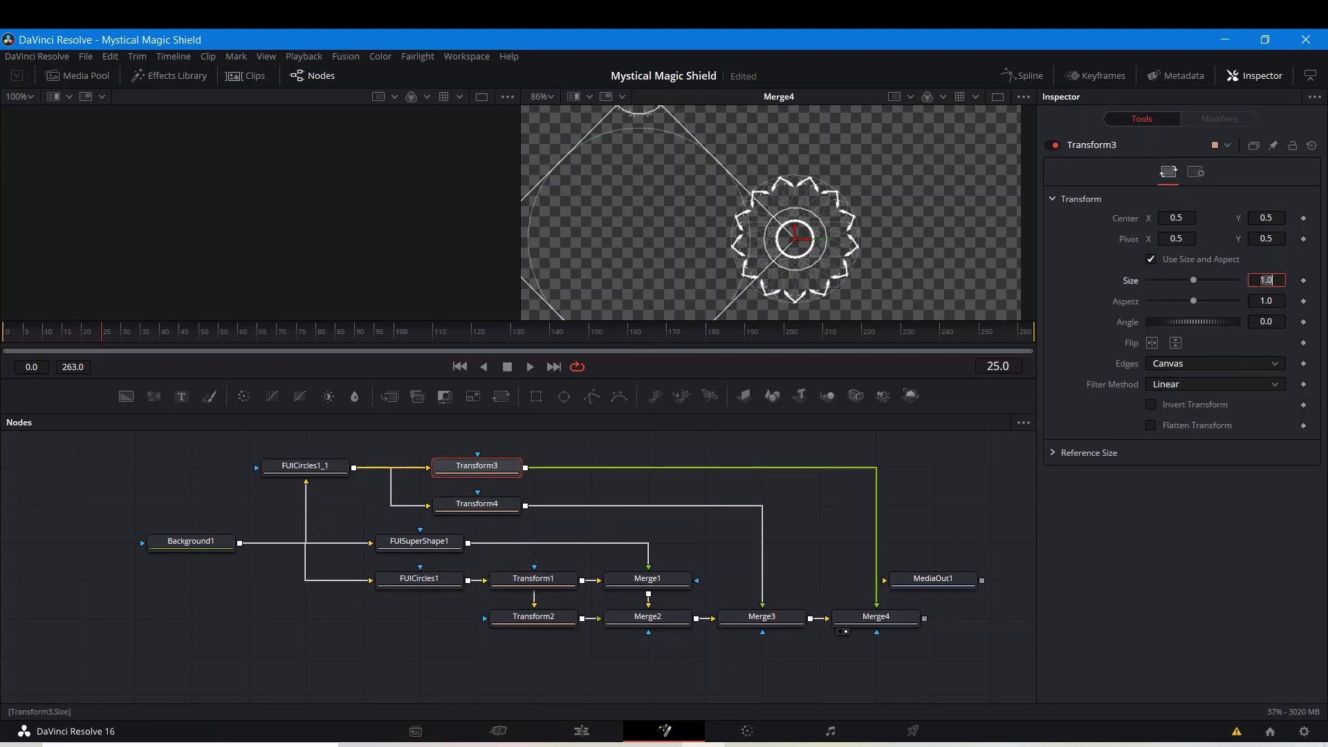
text(.47)
key(Return)
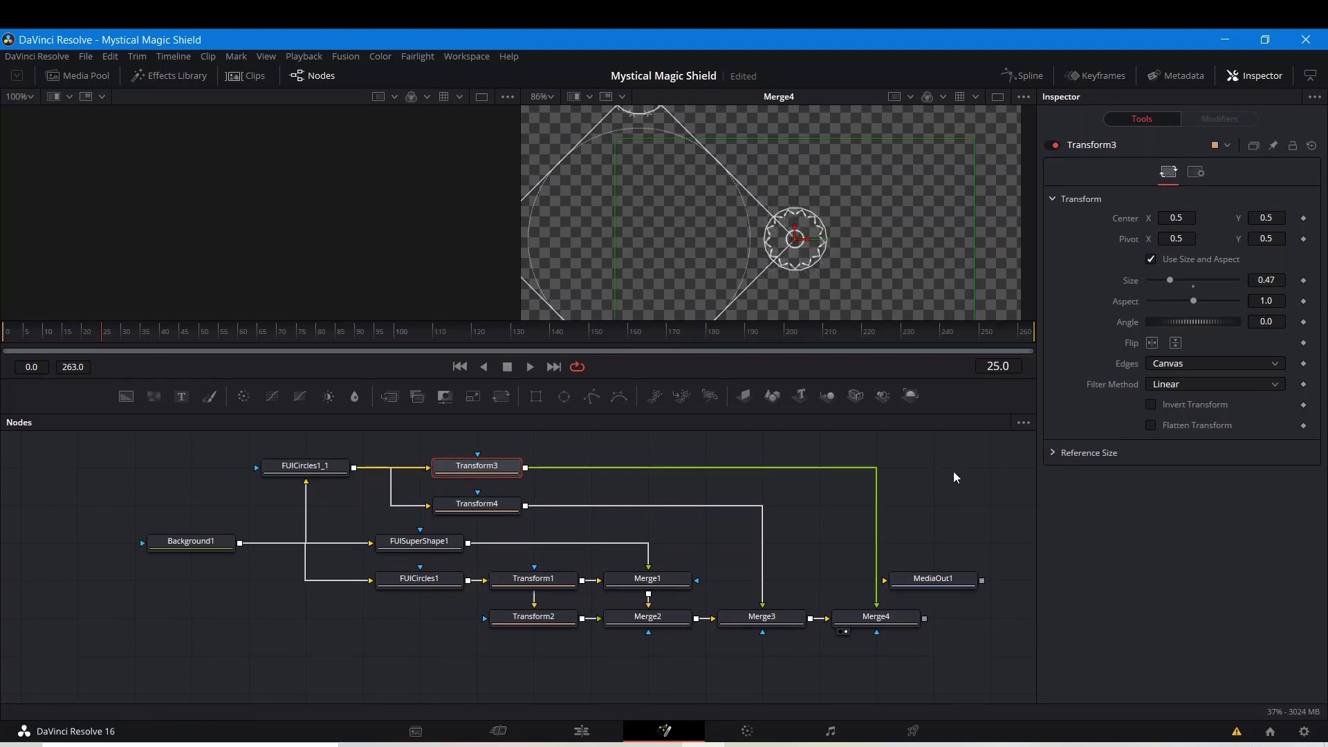
click(953, 472)
scroll(757, 243, down, 2)
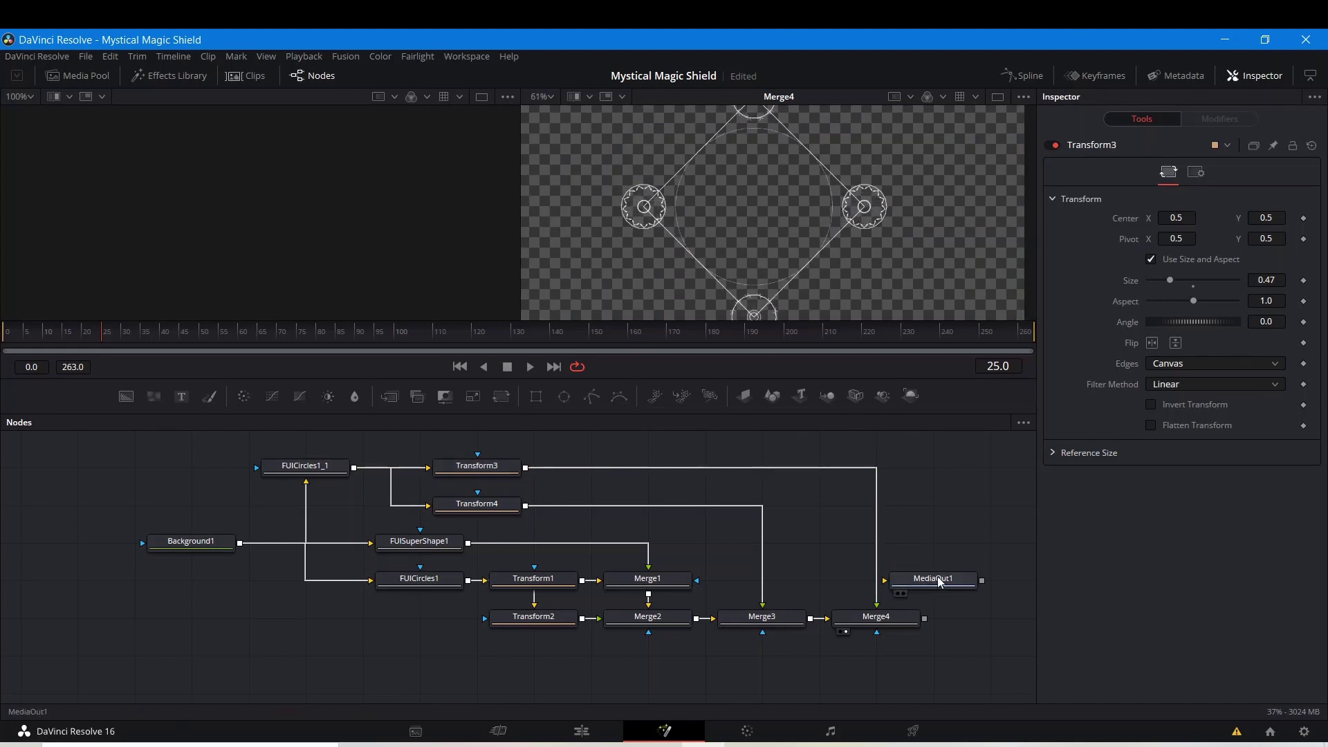
- Line MediaOut1 up after Merge4, and paste another FUI Circles node above Transform3 with Background1 as its input
drag(930, 578, 985, 616)
drag(505, 437, 525, 510)
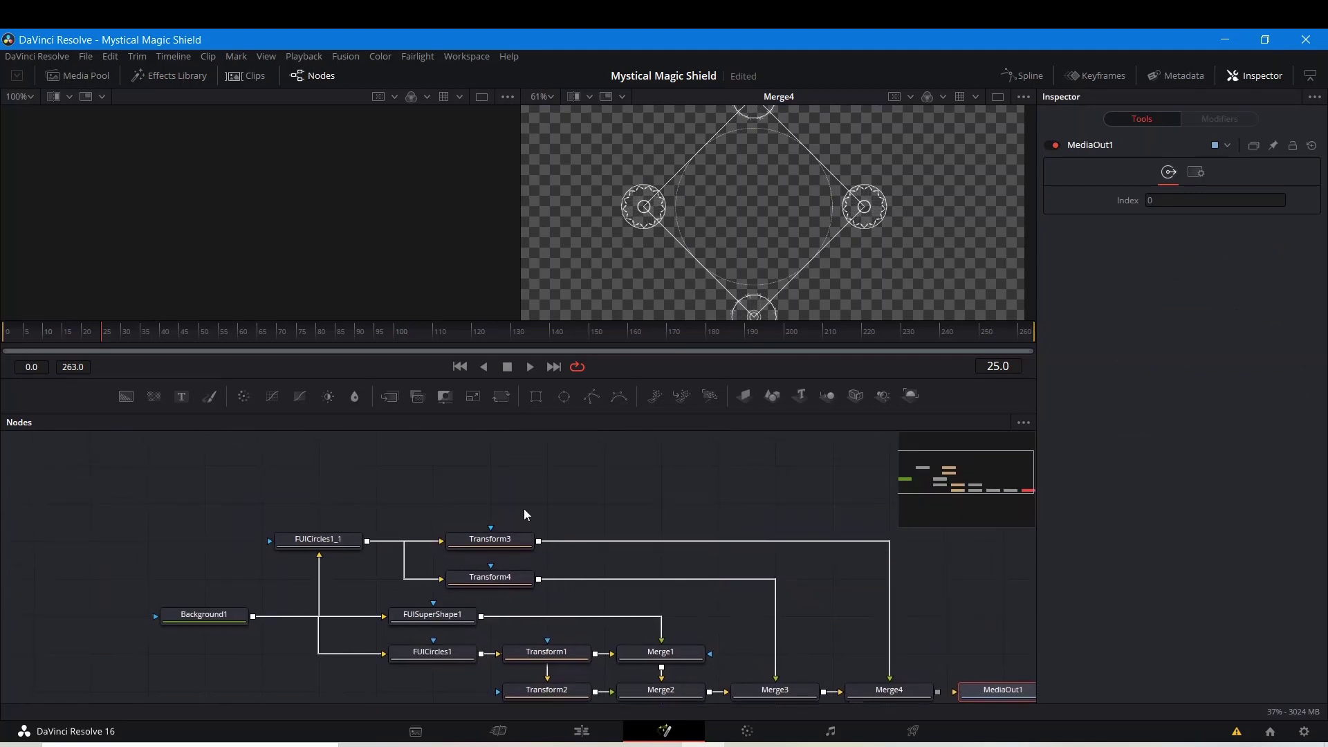
right_click(458, 484)
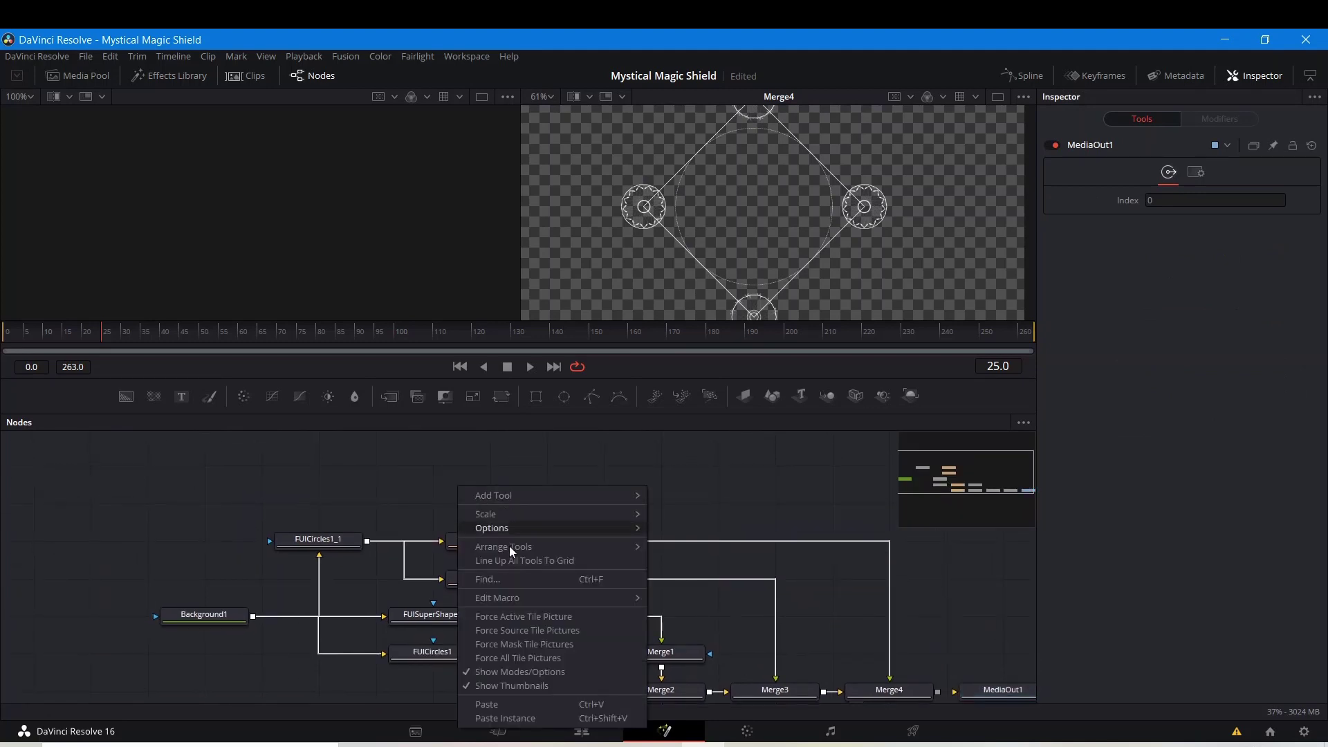
click(508, 702)
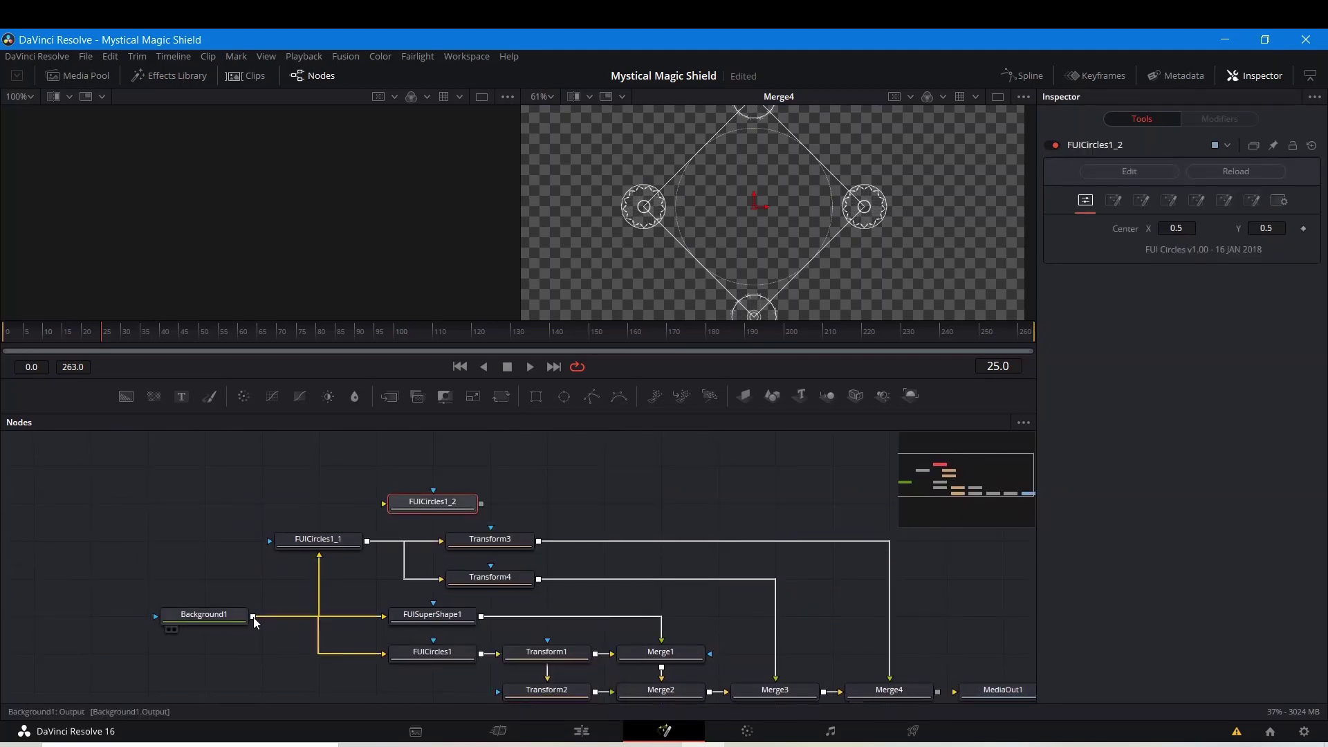
mouse_move(254, 617)
mouse_down()
mouse_move(415, 505)
mouse_move(574, 495)
mouse_move(451, 512)
mouse_up()
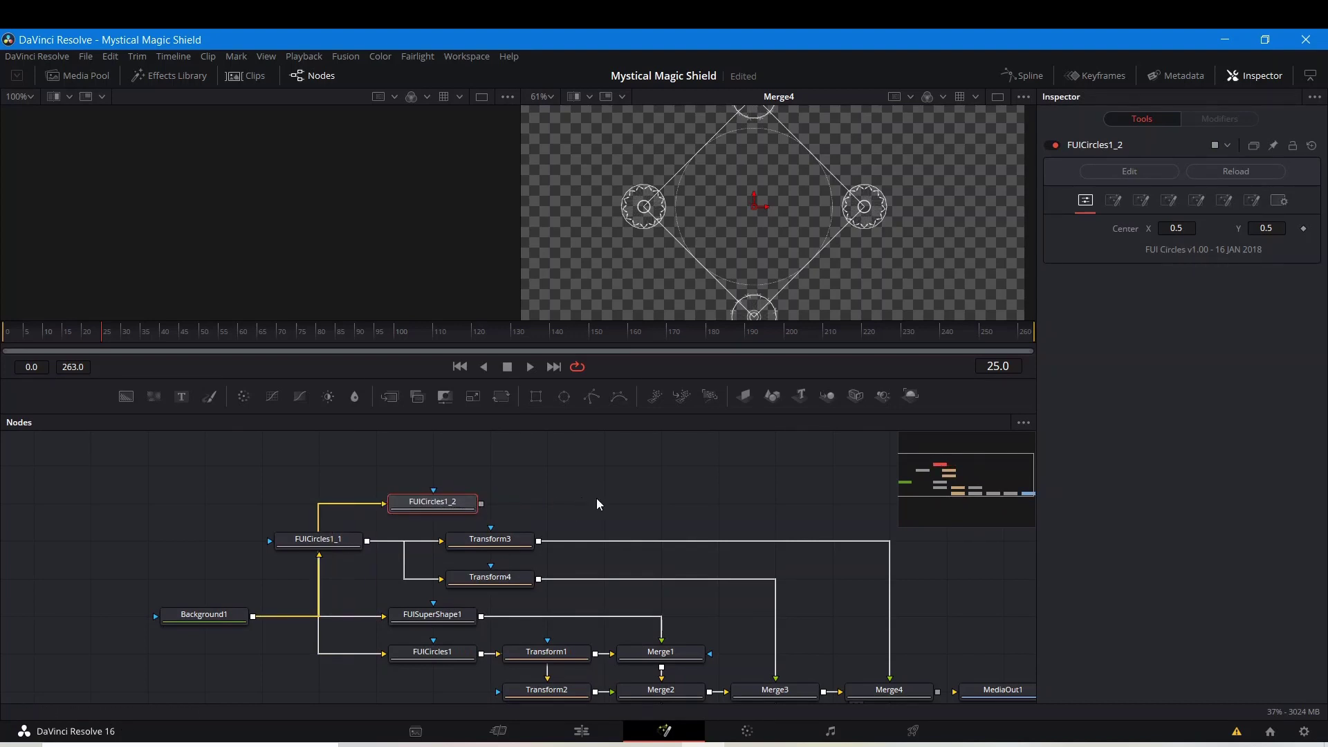
- Add a Transform node after FUICircles1_2 and show it in the viewer
drag(596, 498, 629, 415)
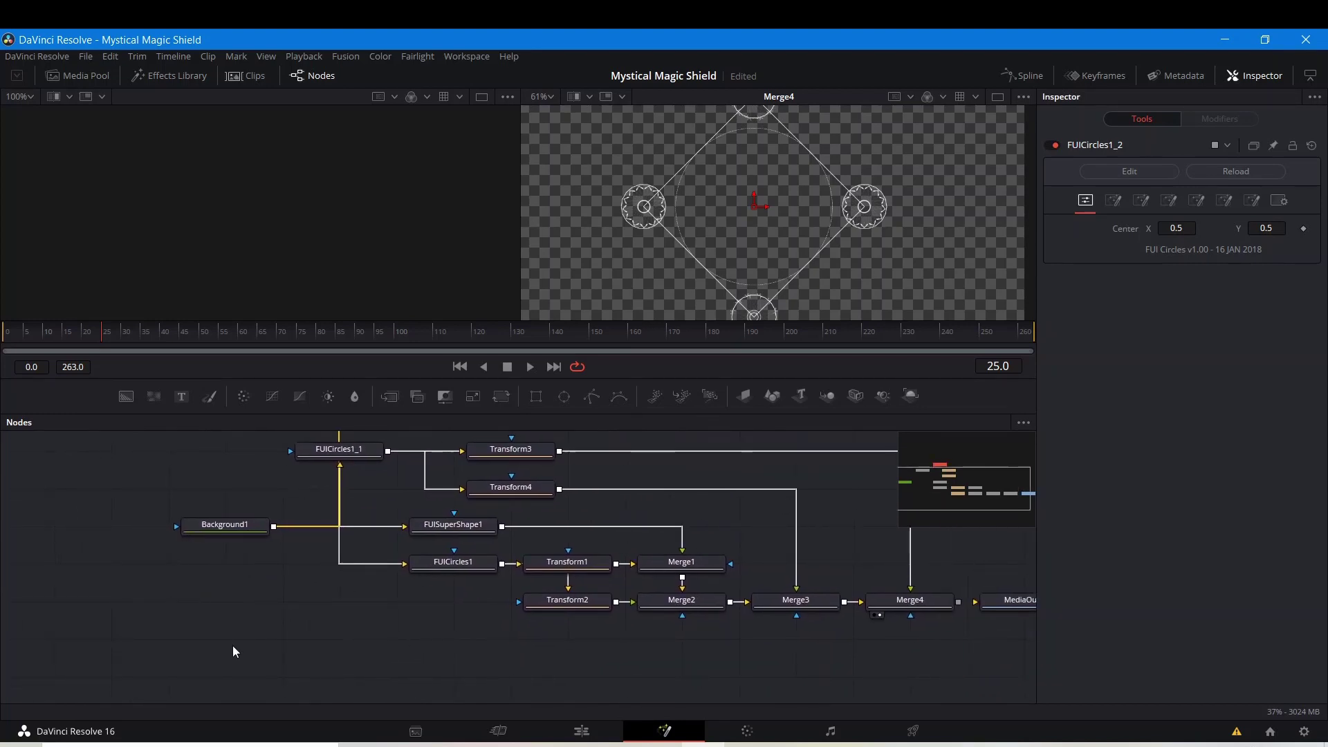
drag(233, 646, 456, 589)
drag(582, 558, 354, 700)
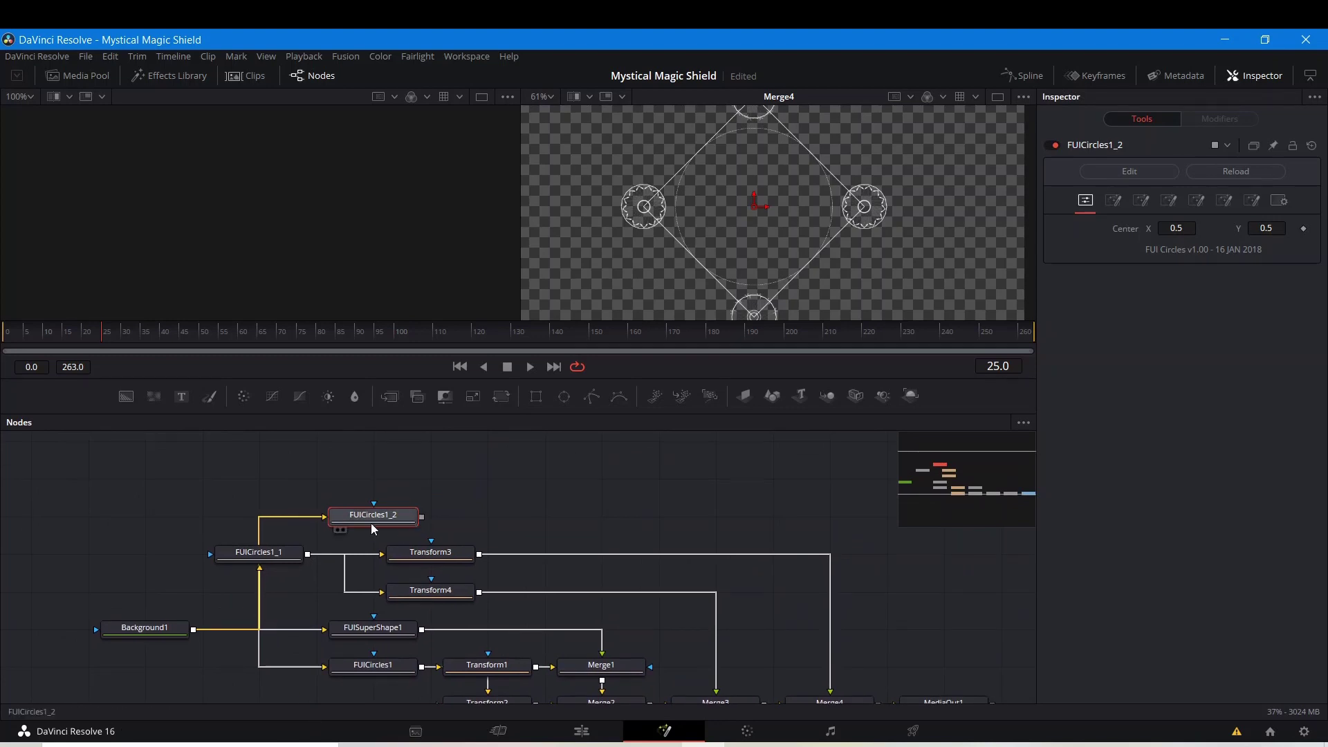
click(502, 396)
click(456, 529)
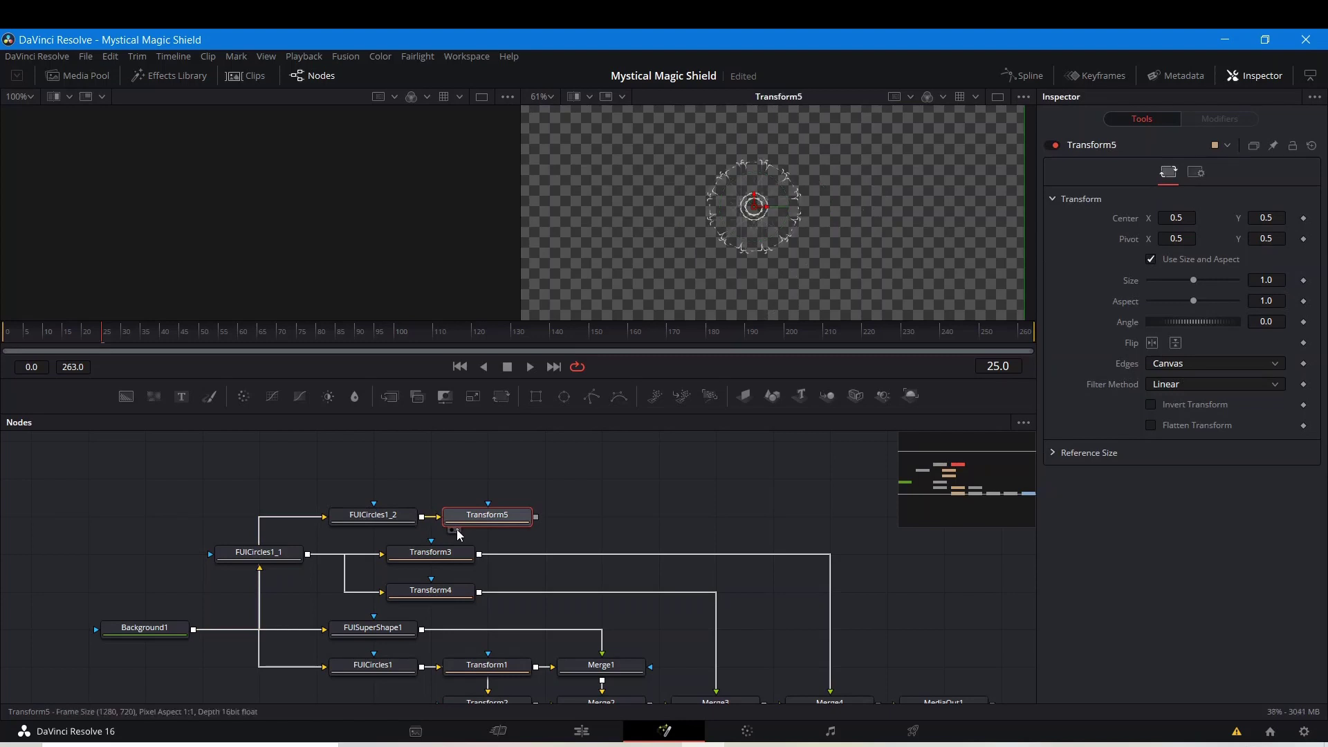
- Set the custom frames selector of Dash Lines 1 in FUICircles1_2 to 6
click(367, 513)
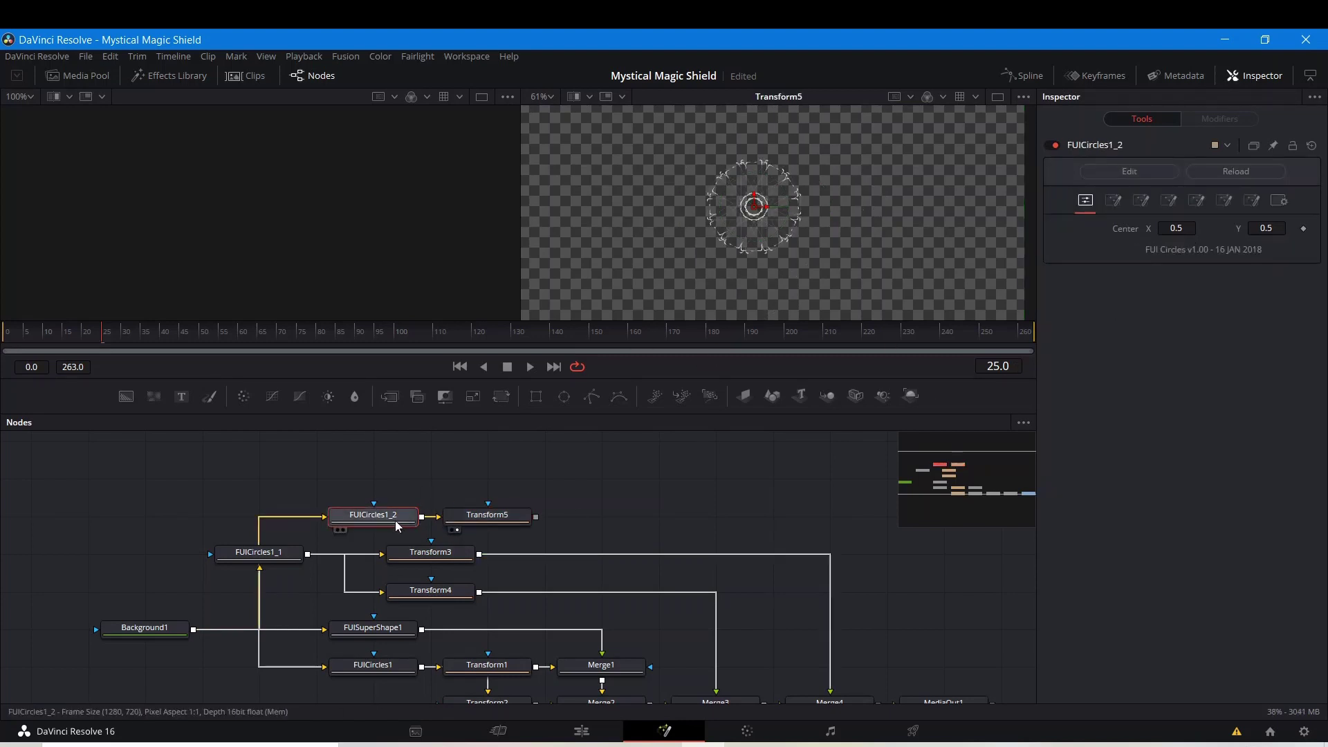
mouse_move(396, 523)
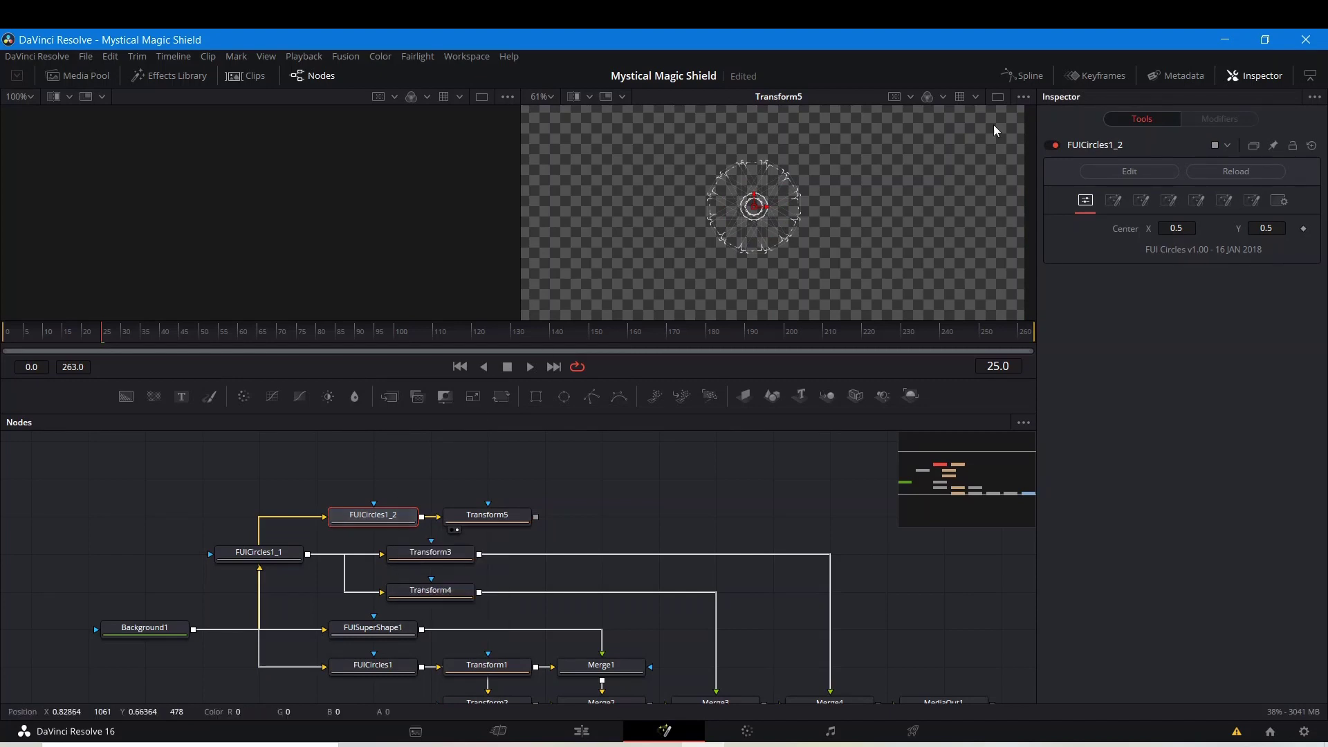
click(1142, 200)
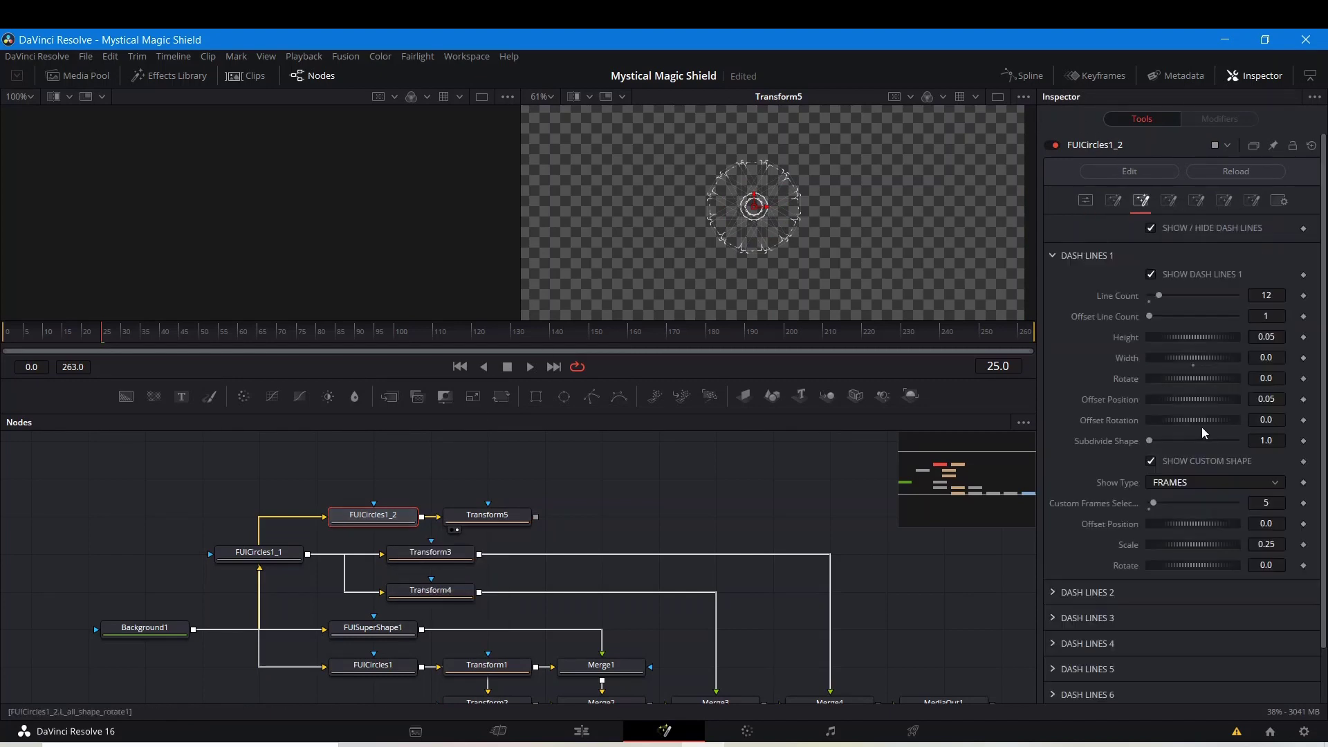
click(1267, 503)
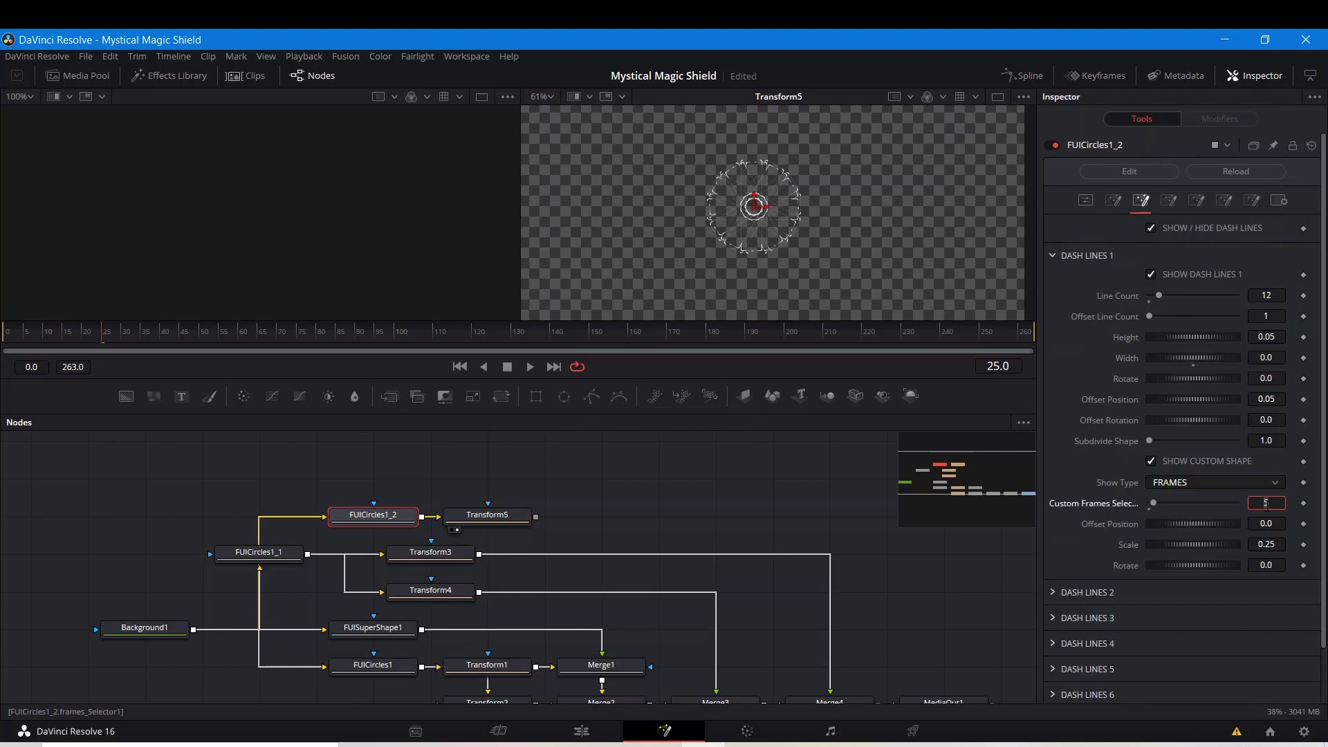
text(6)
key(Return)
scroll(750, 207, up, 2)
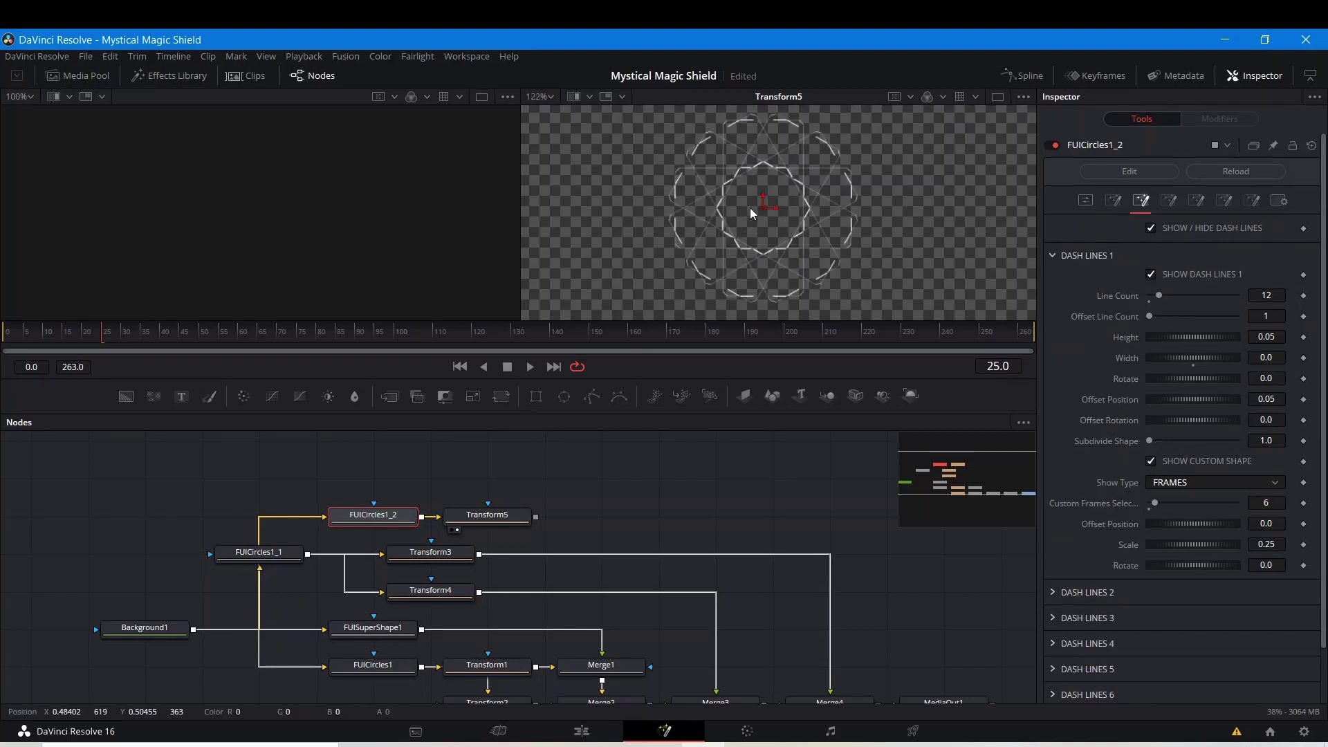
- Set the line count of Dash Lines 1 in FUICircles1_2 to 13
click(1270, 295)
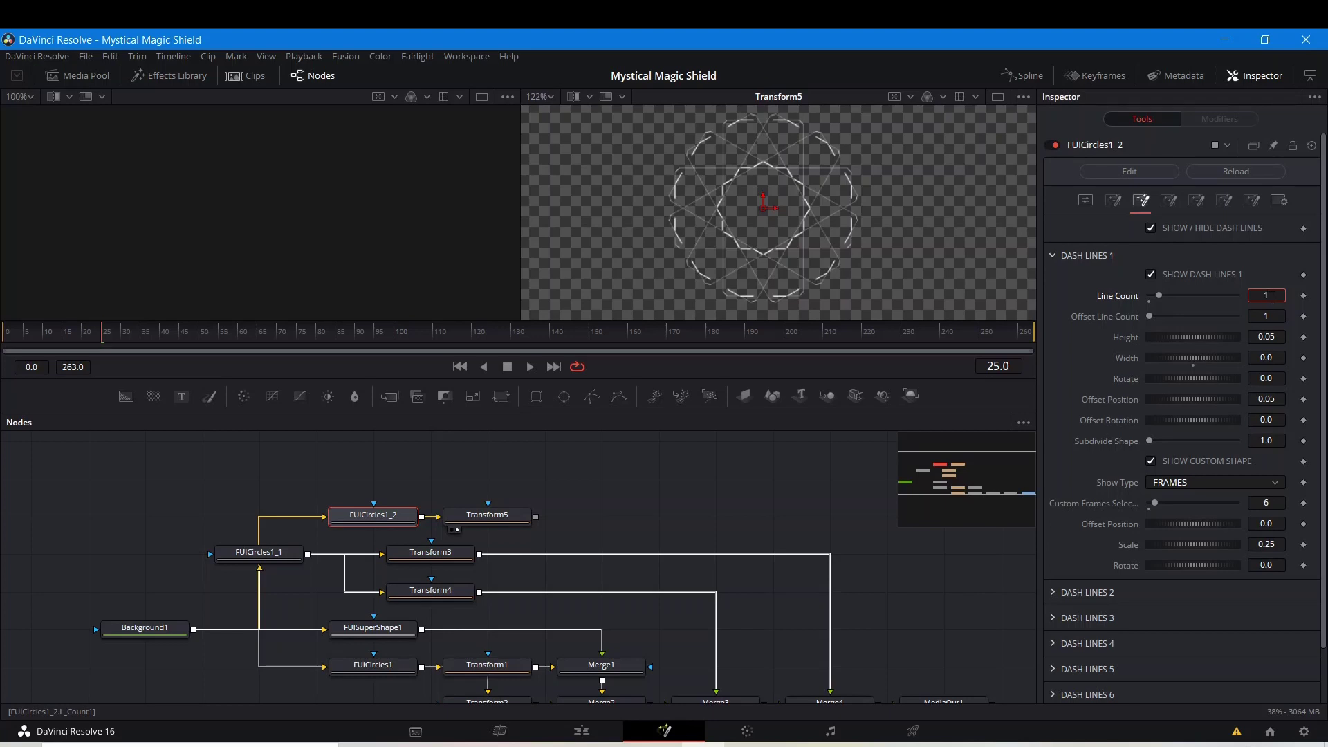
text(3)
key(Return)
scroll(740, 235, down, 3)
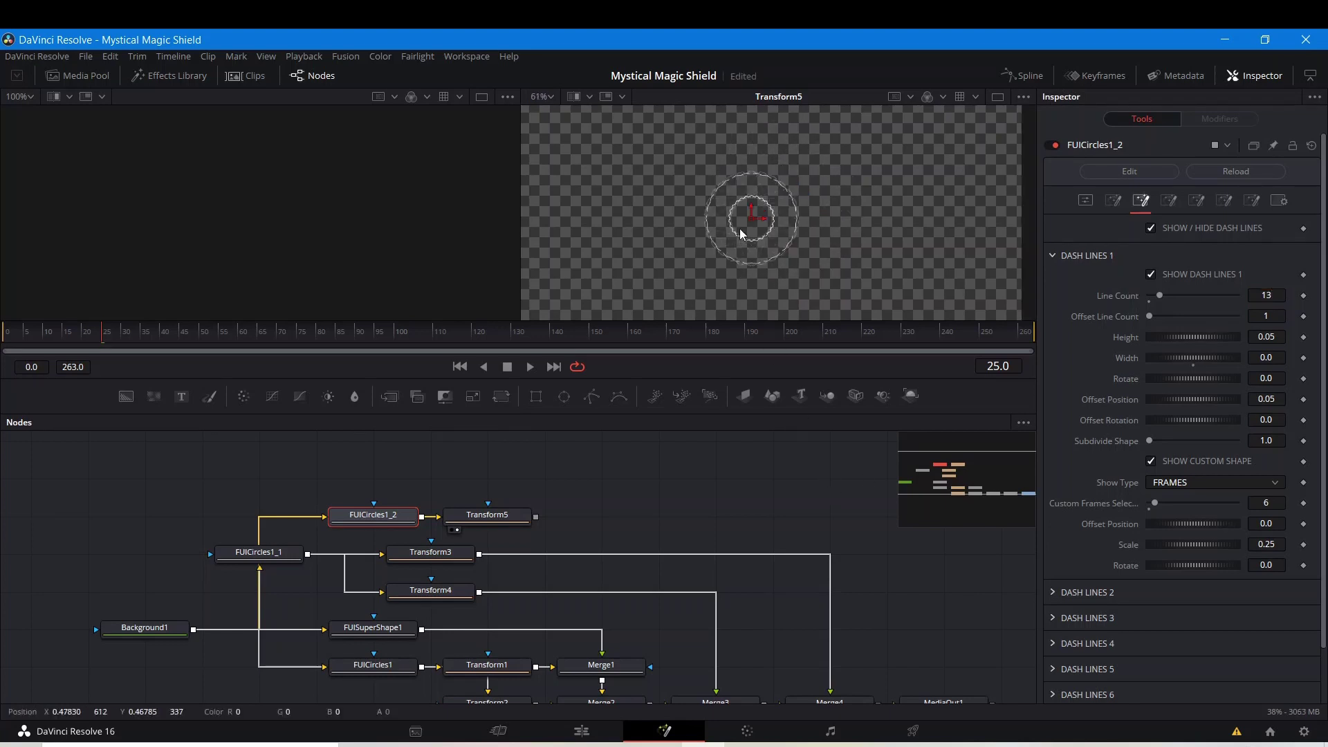
- Merge Transform5 over Merge4 with a new Merge node placed before MediaOut1
drag(535, 516, 723, 685)
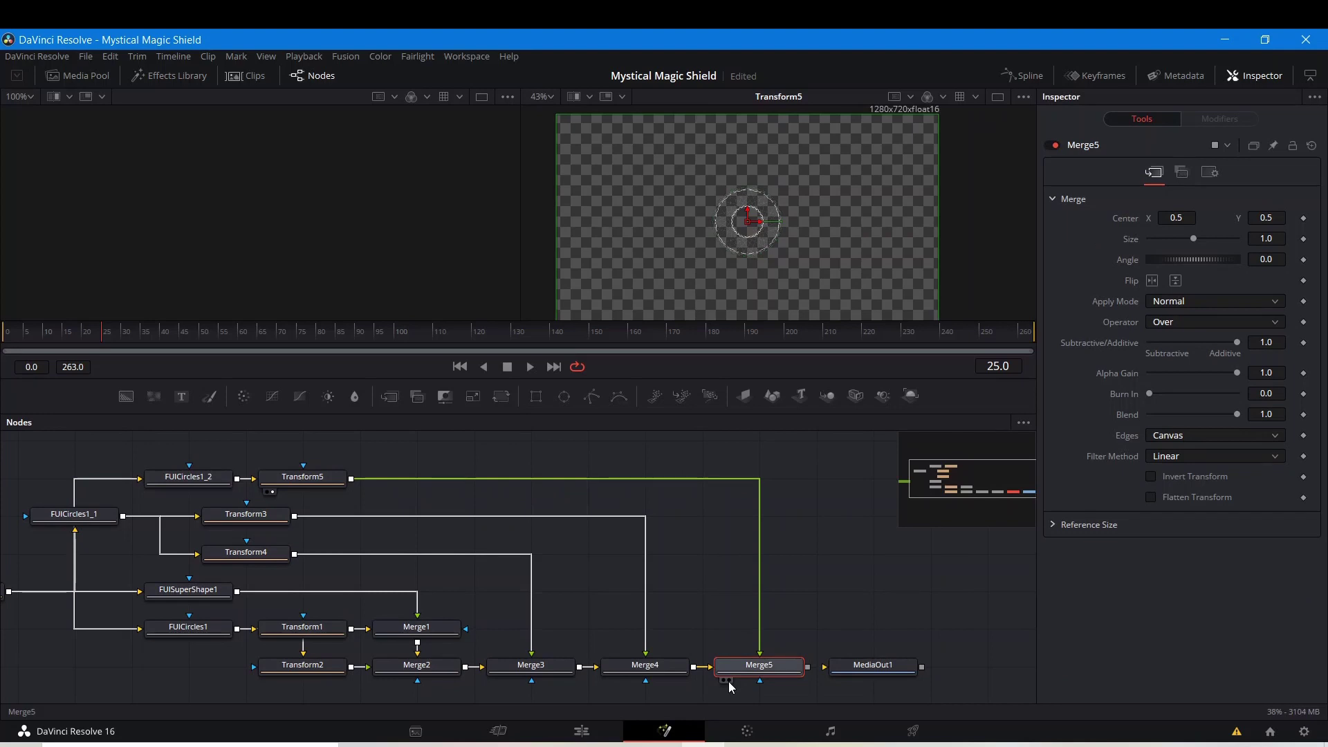
- Show the output of Merge5 in the viewer and inspect the combined shield graphic
click(730, 681)
scroll(747, 222, up, 4)
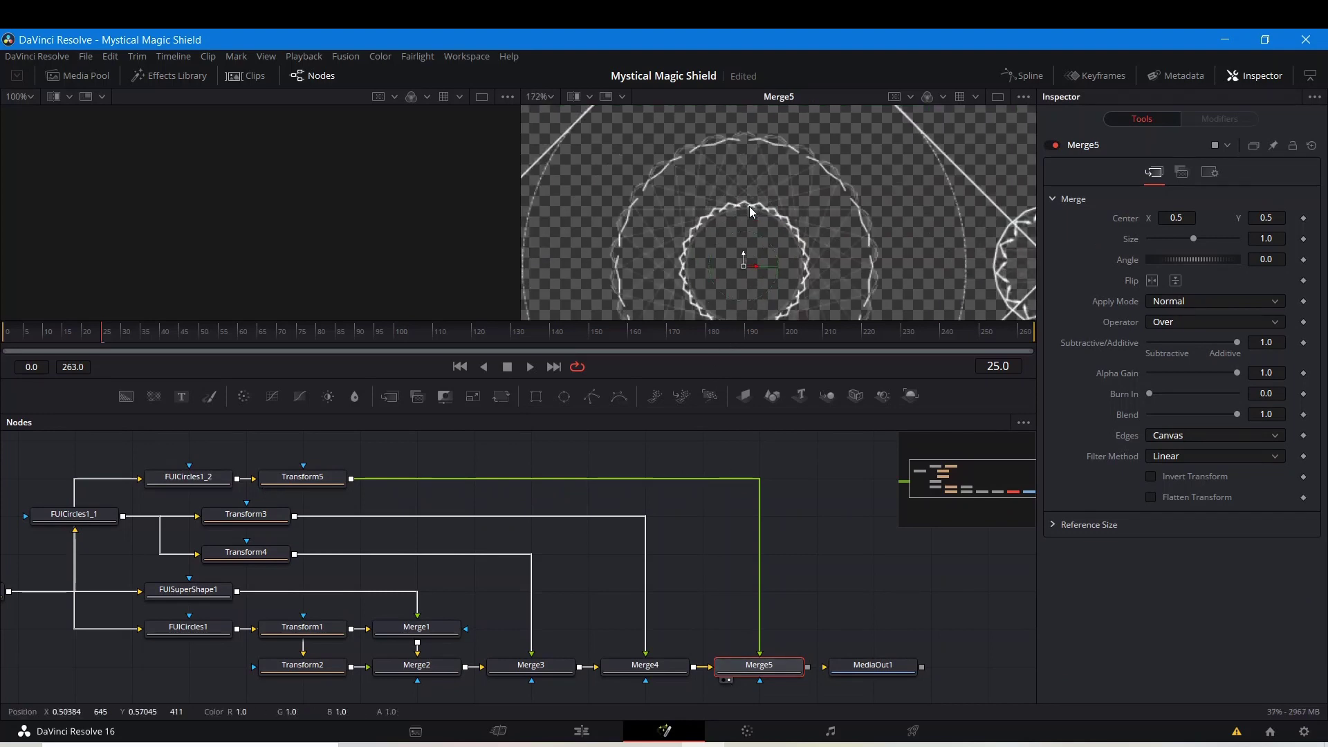
scroll(752, 212, down, 3)
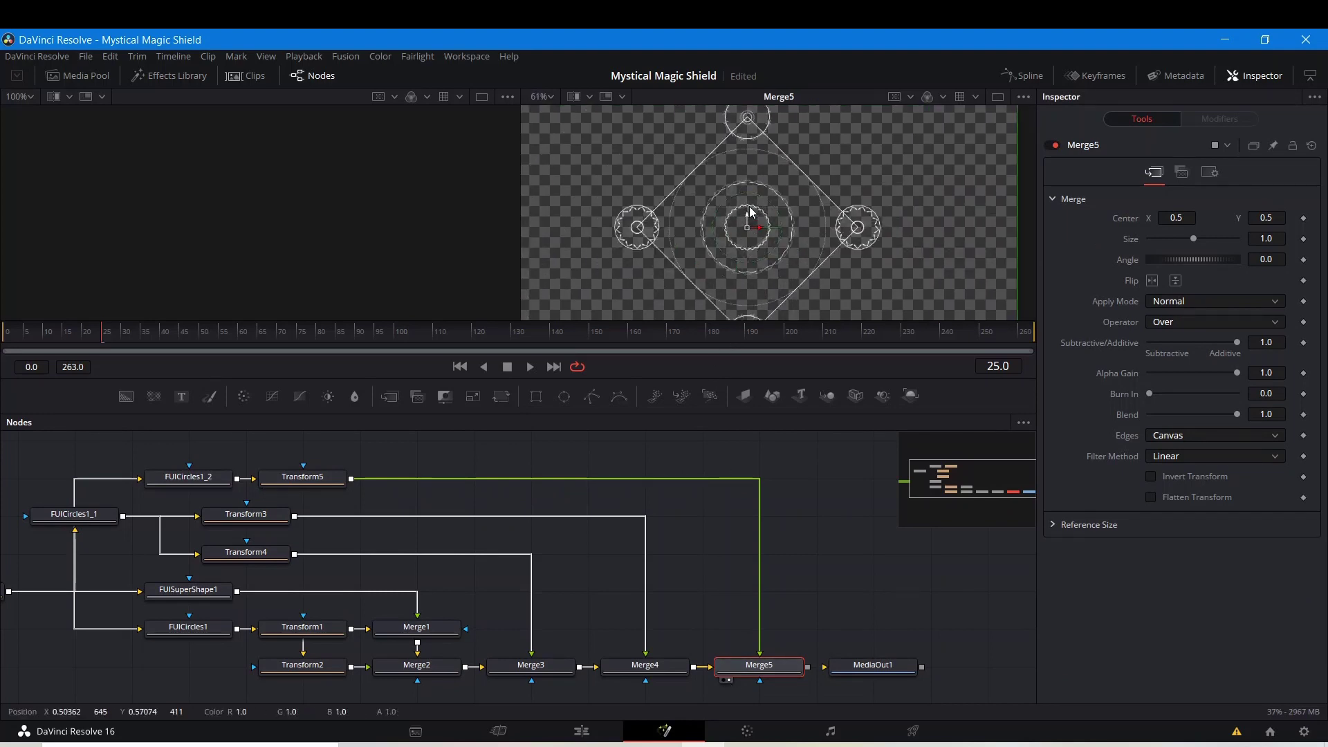
click(812, 557)
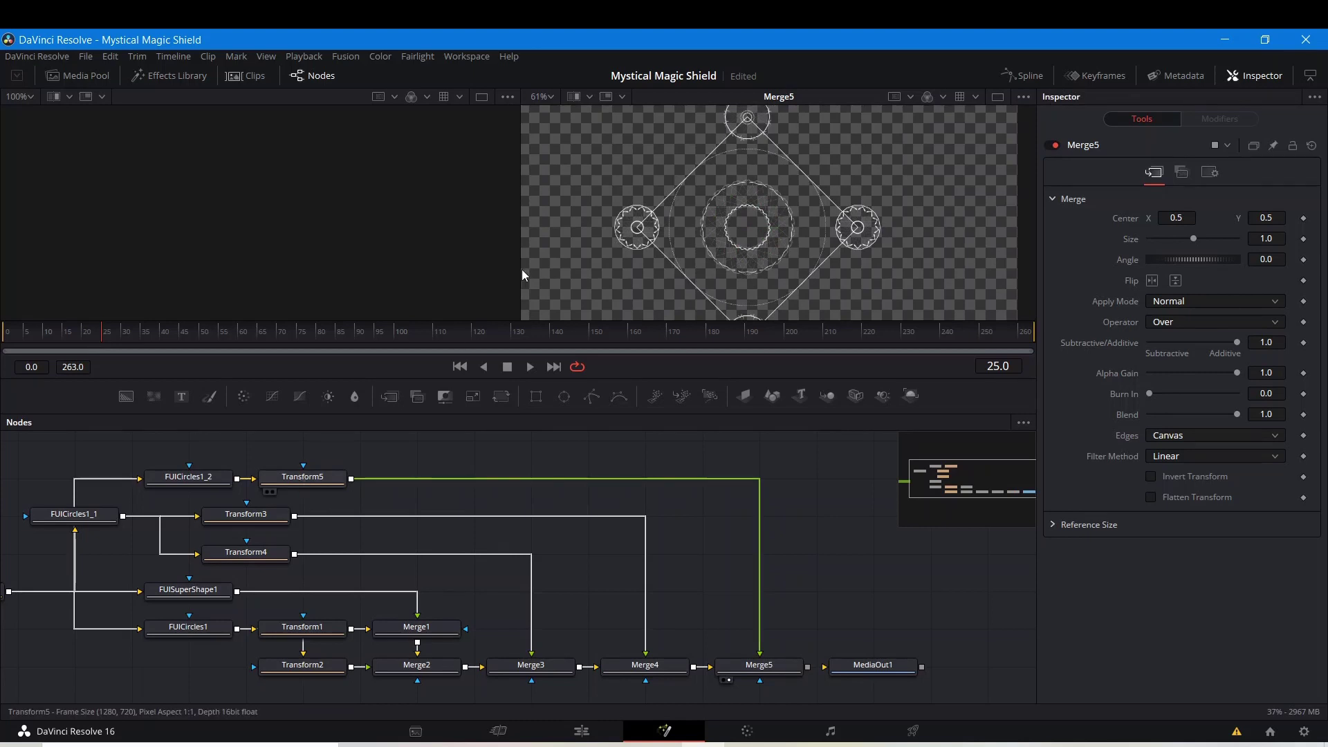
- Set the size of Transform5 to 1.06 to enlarge the central circle ornament slightly
click(302, 480)
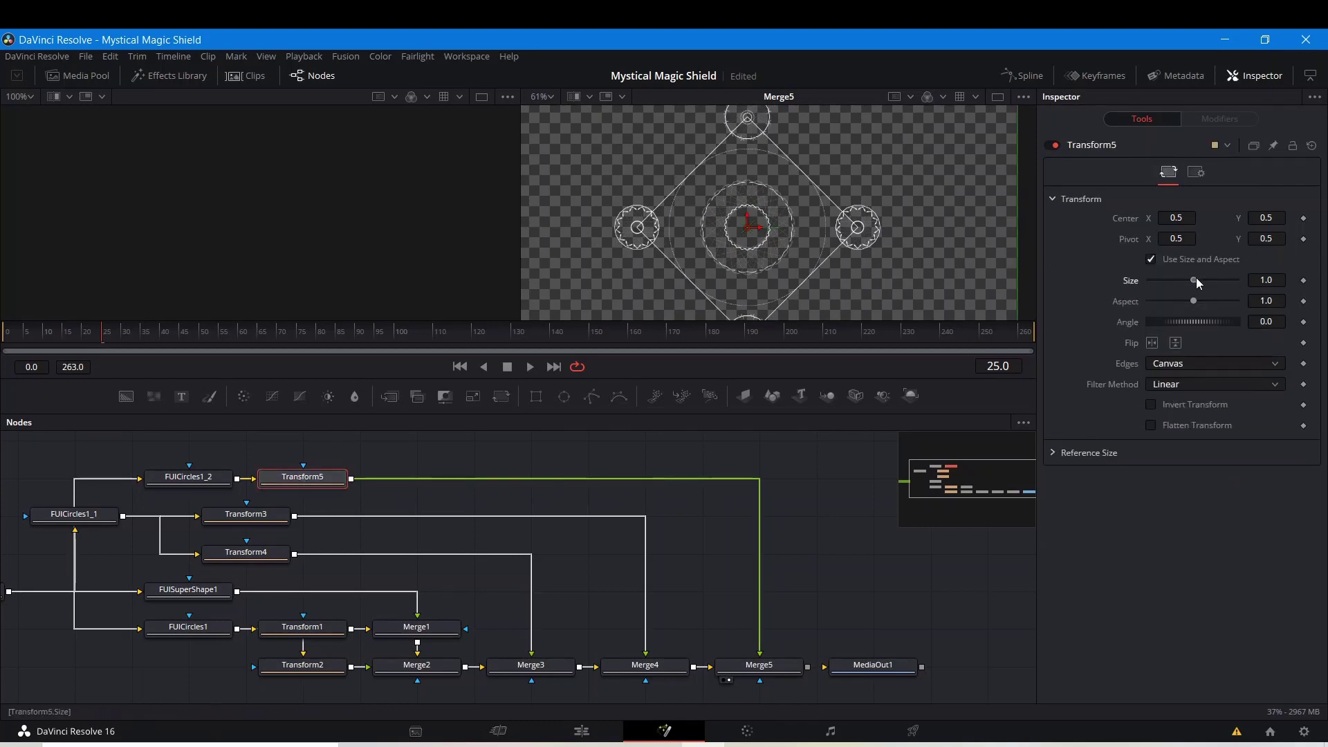
drag(1195, 279, 1197, 281)
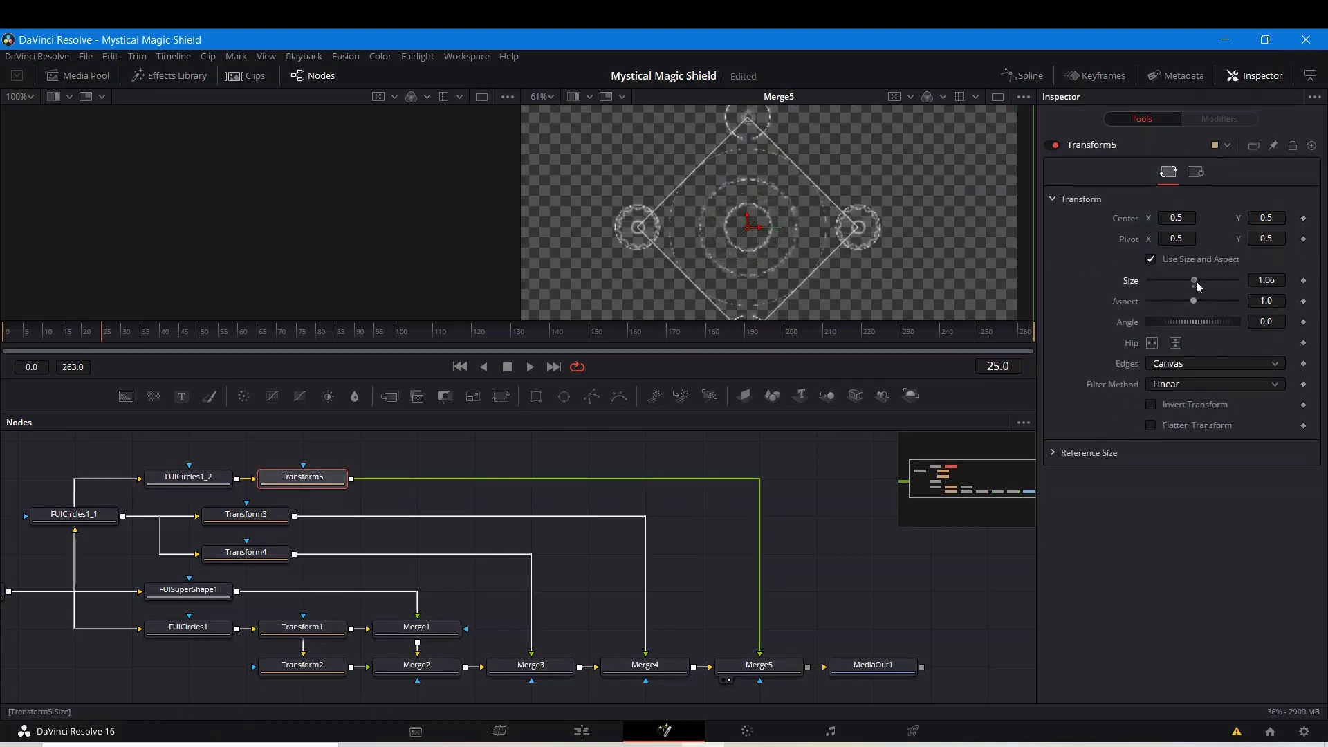
click(851, 530)
scroll(696, 165, down, 2)
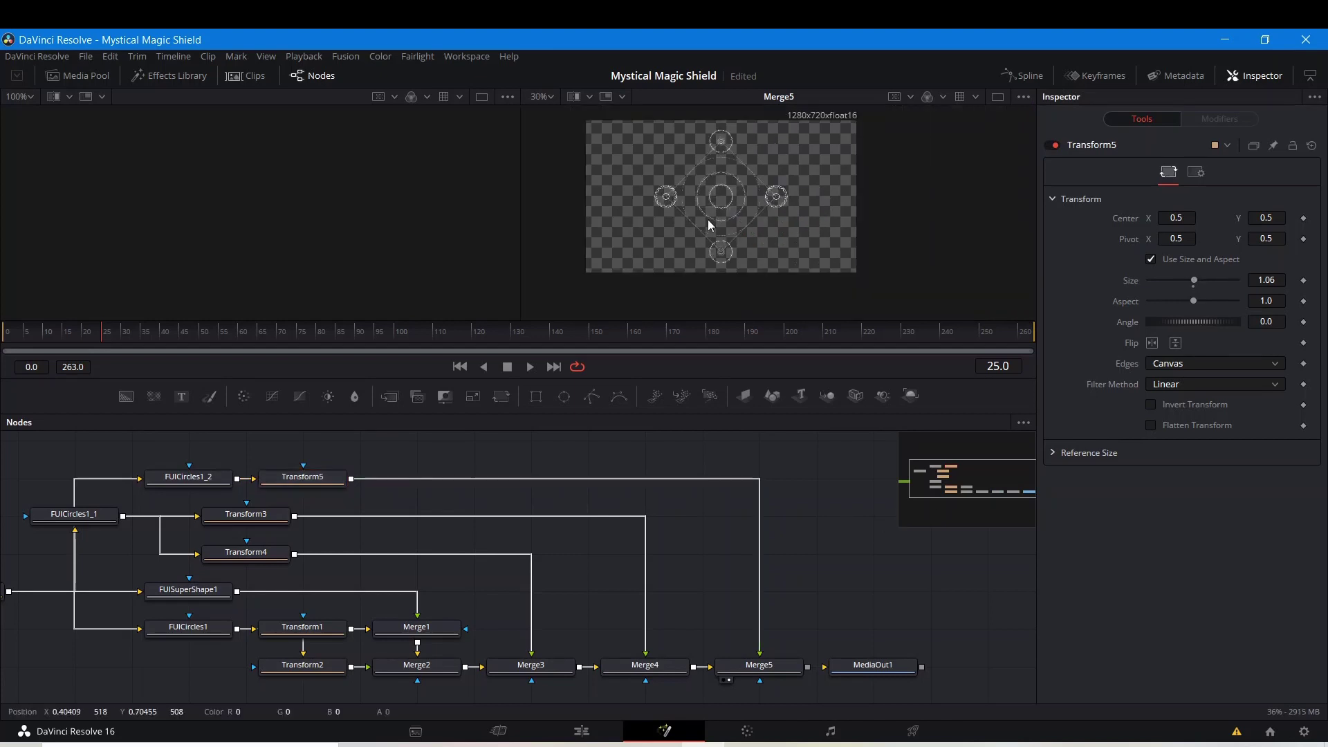
- Spread out the node graph by moving MediaOut1 away from Merge5 and Background1 away from the FUI nodes
drag(867, 662, 981, 654)
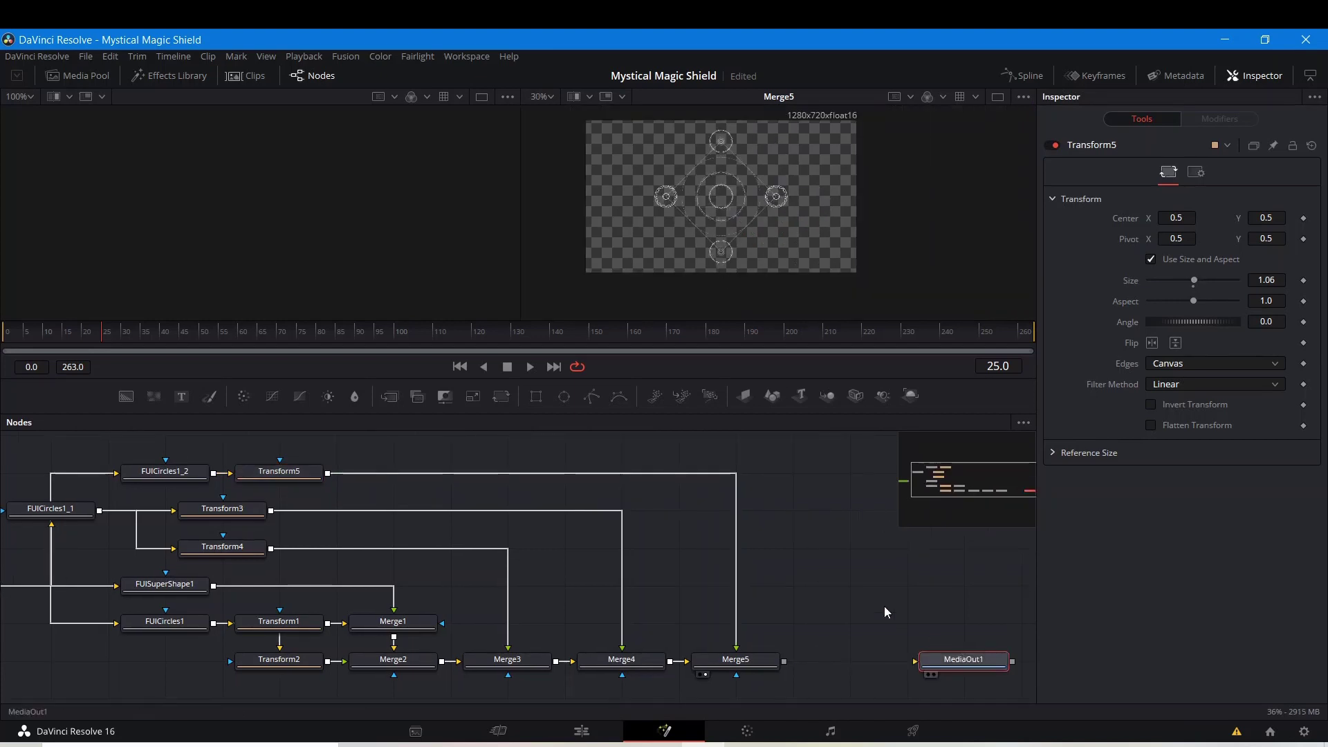
drag(884, 606, 1194, 593)
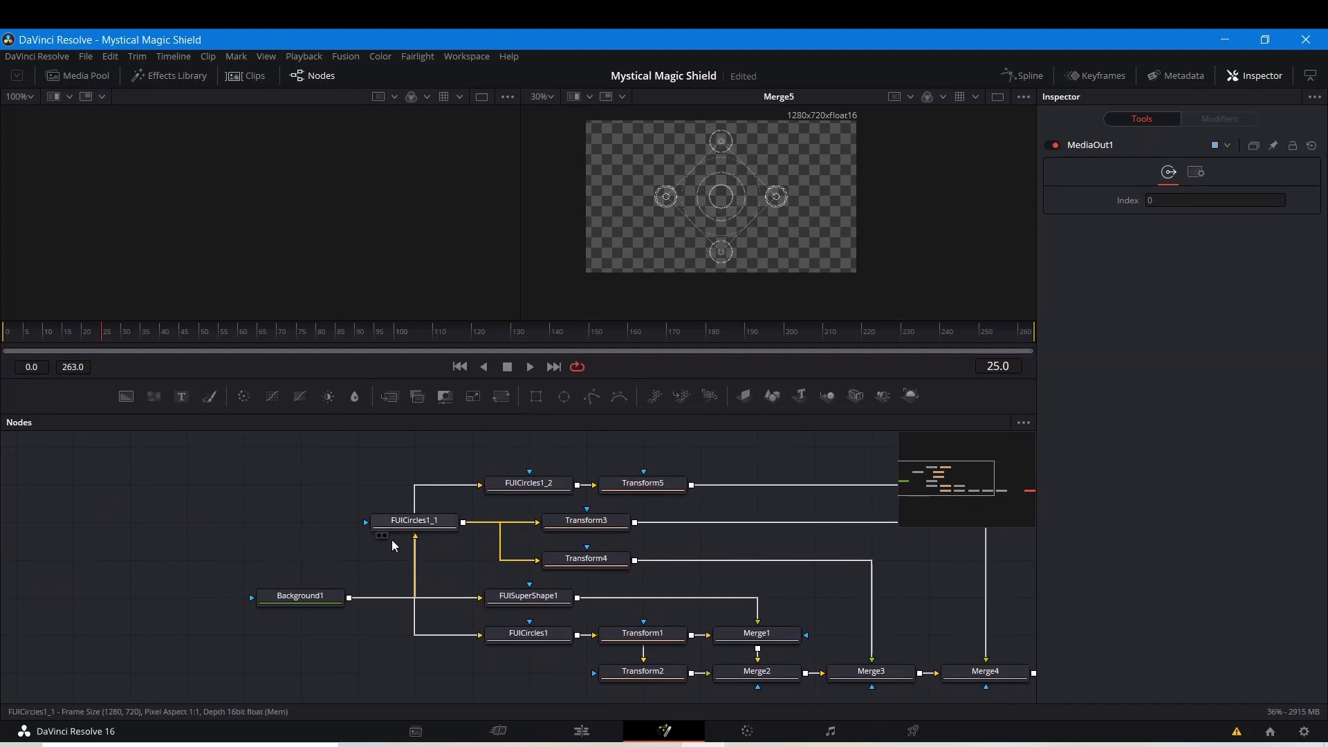
drag(298, 599, 49, 571)
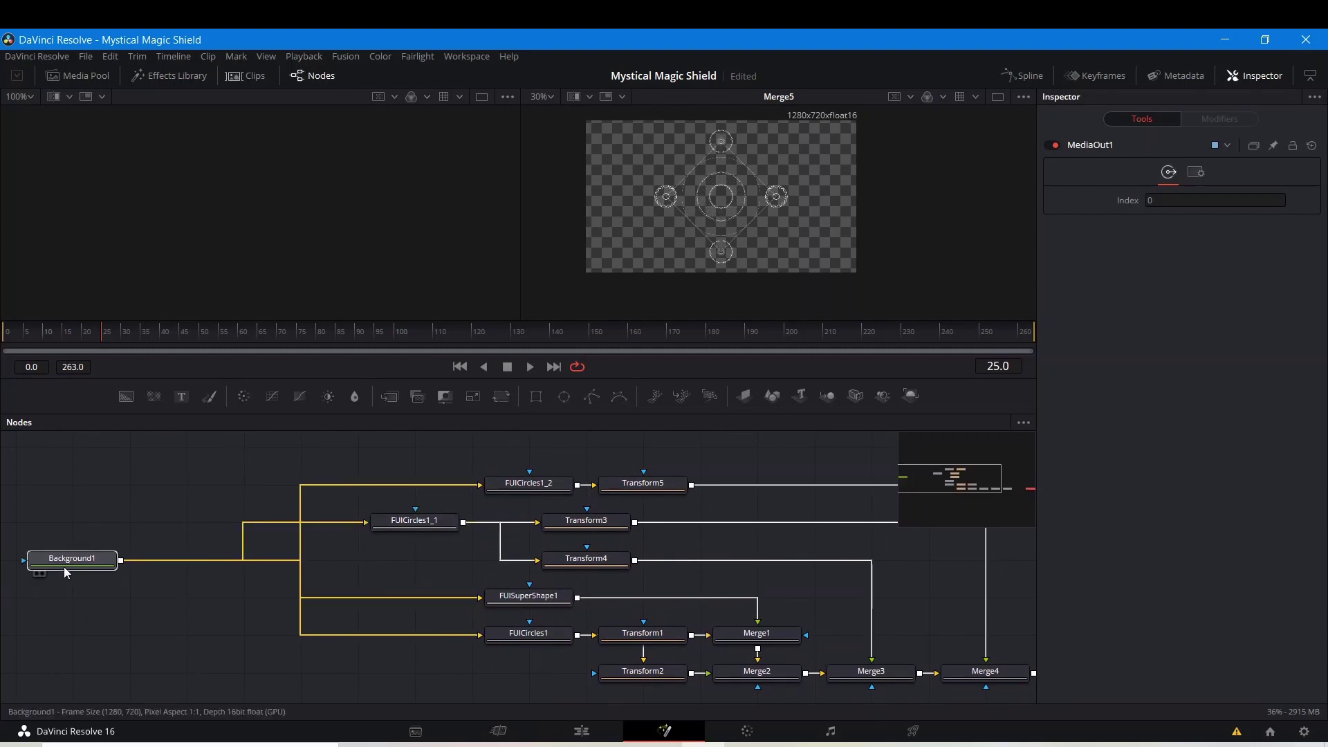
- Line up FUICircles1_2, FUISuperShape1 and FUICircles1 in one column with FUICircles1_1
drag(503, 497, 389, 497)
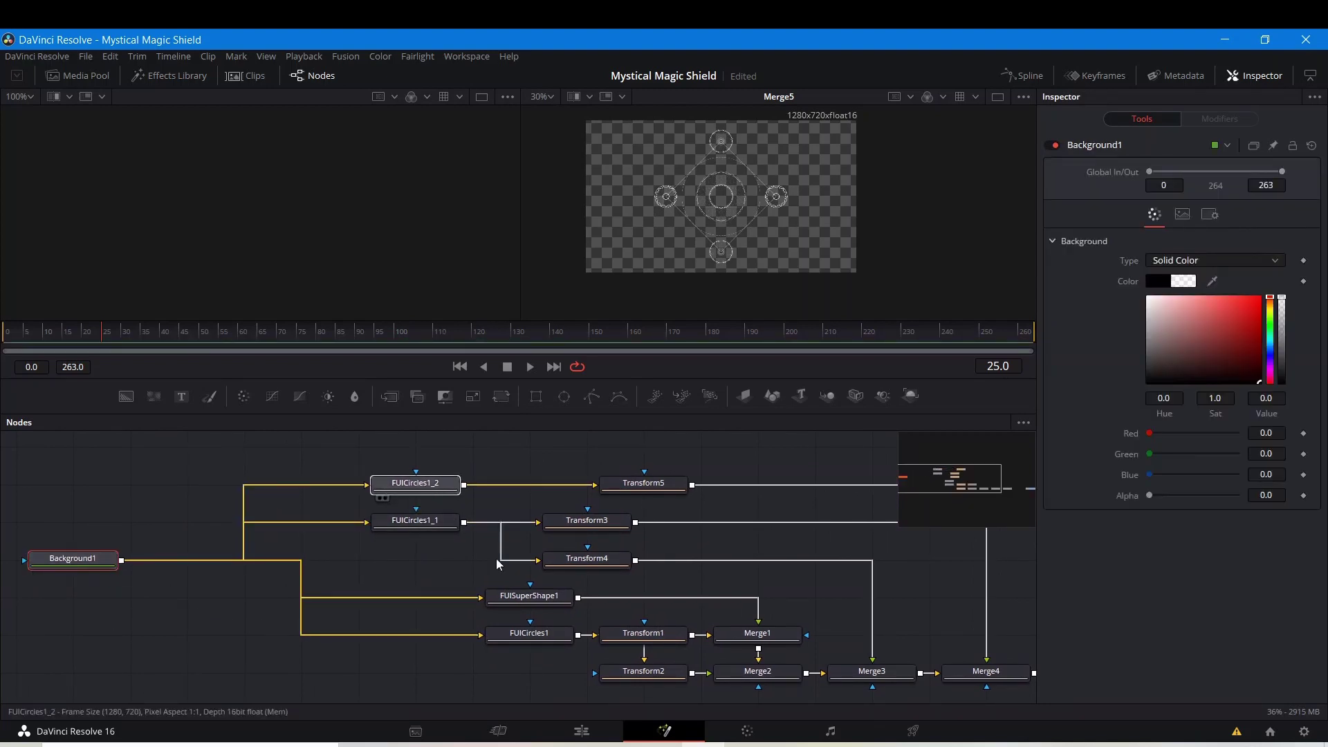
drag(553, 599, 436, 558)
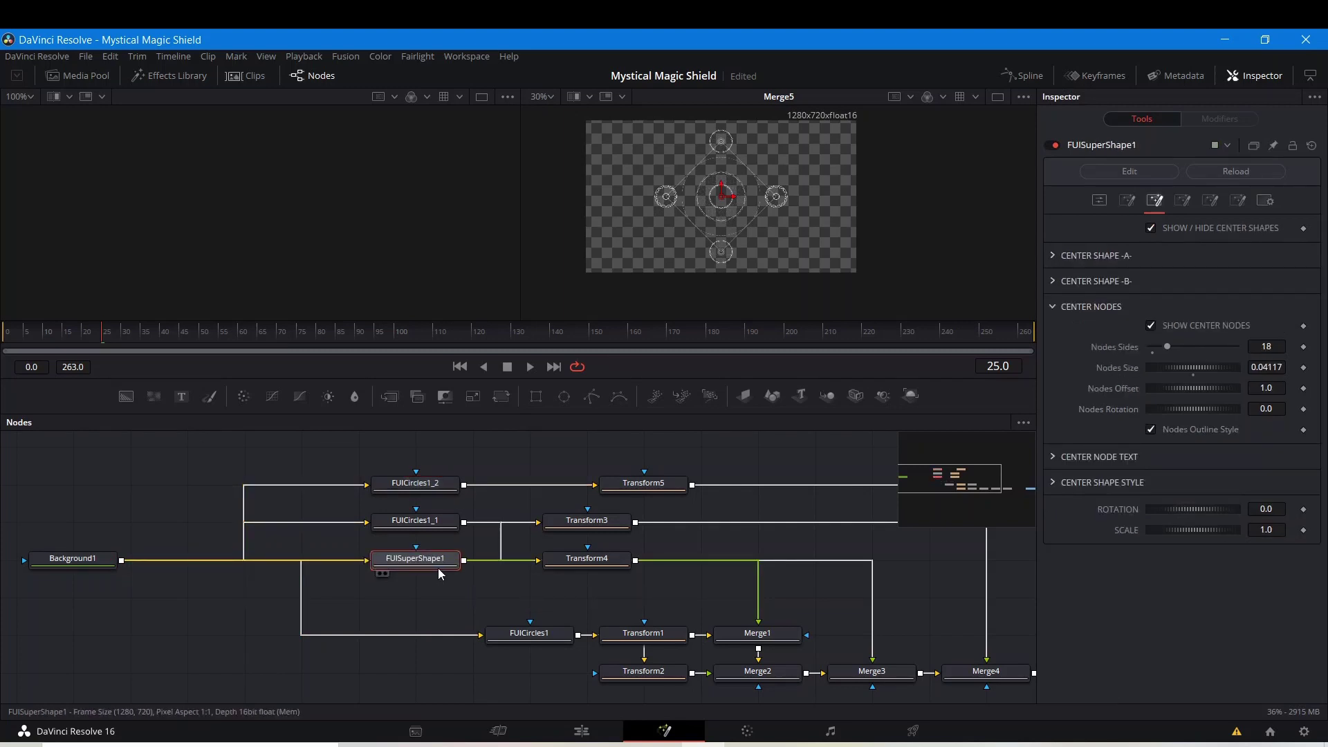
drag(521, 635, 407, 597)
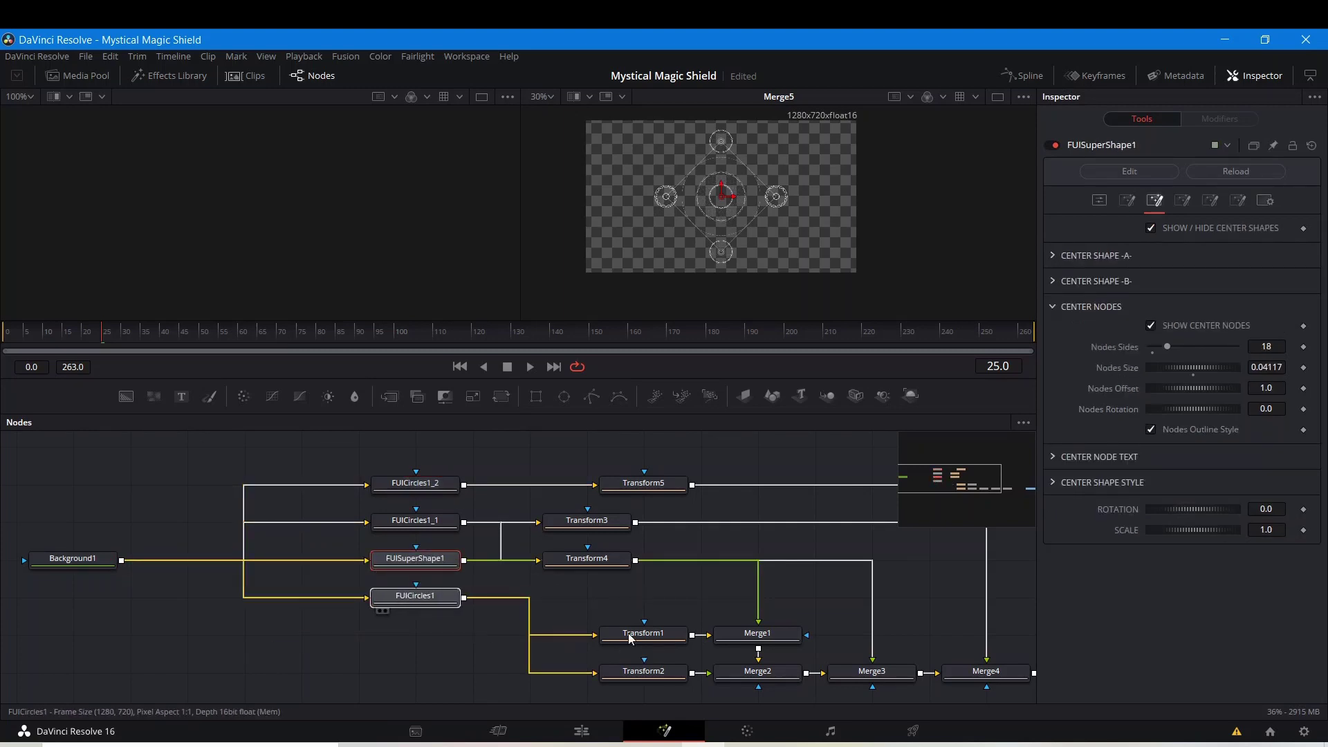
- Line up Transform1, Transform2 and Transform5 in one column with Transform3 and Transform4
drag(631, 639, 563, 595)
drag(628, 678, 547, 638)
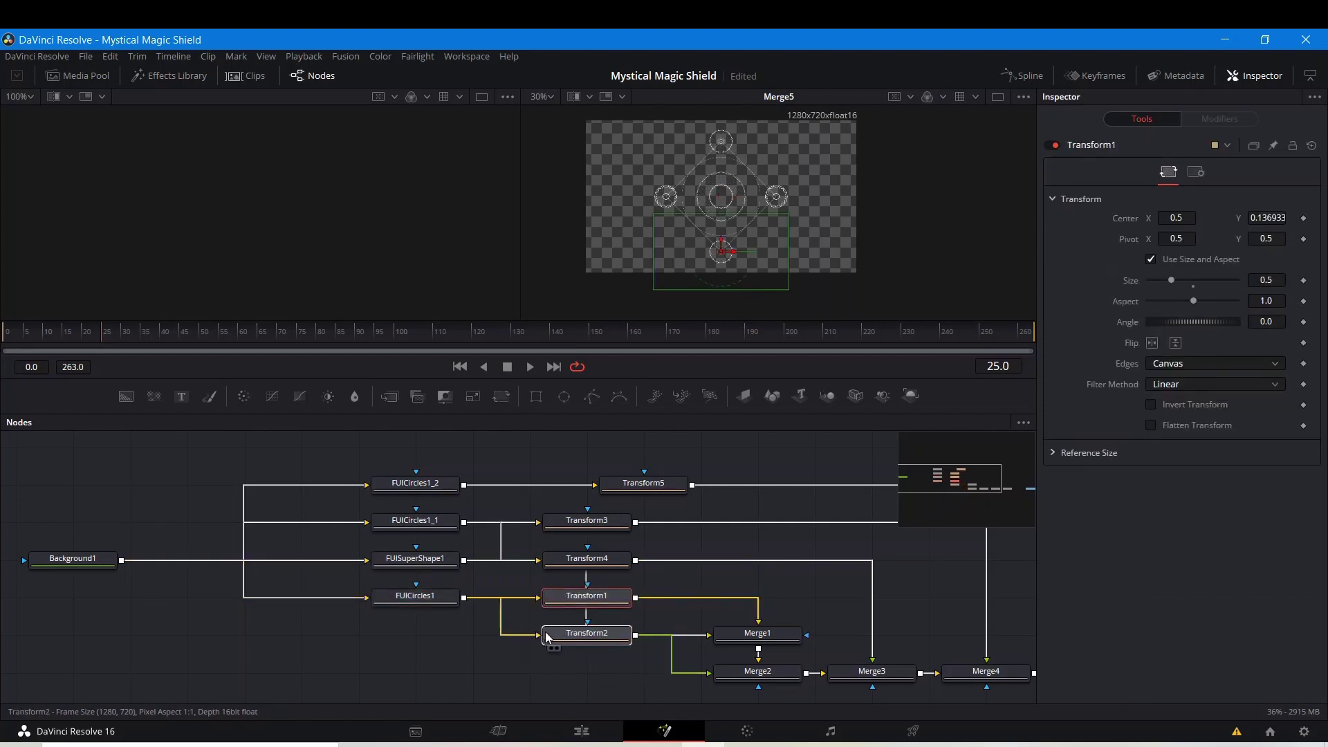
click(554, 631)
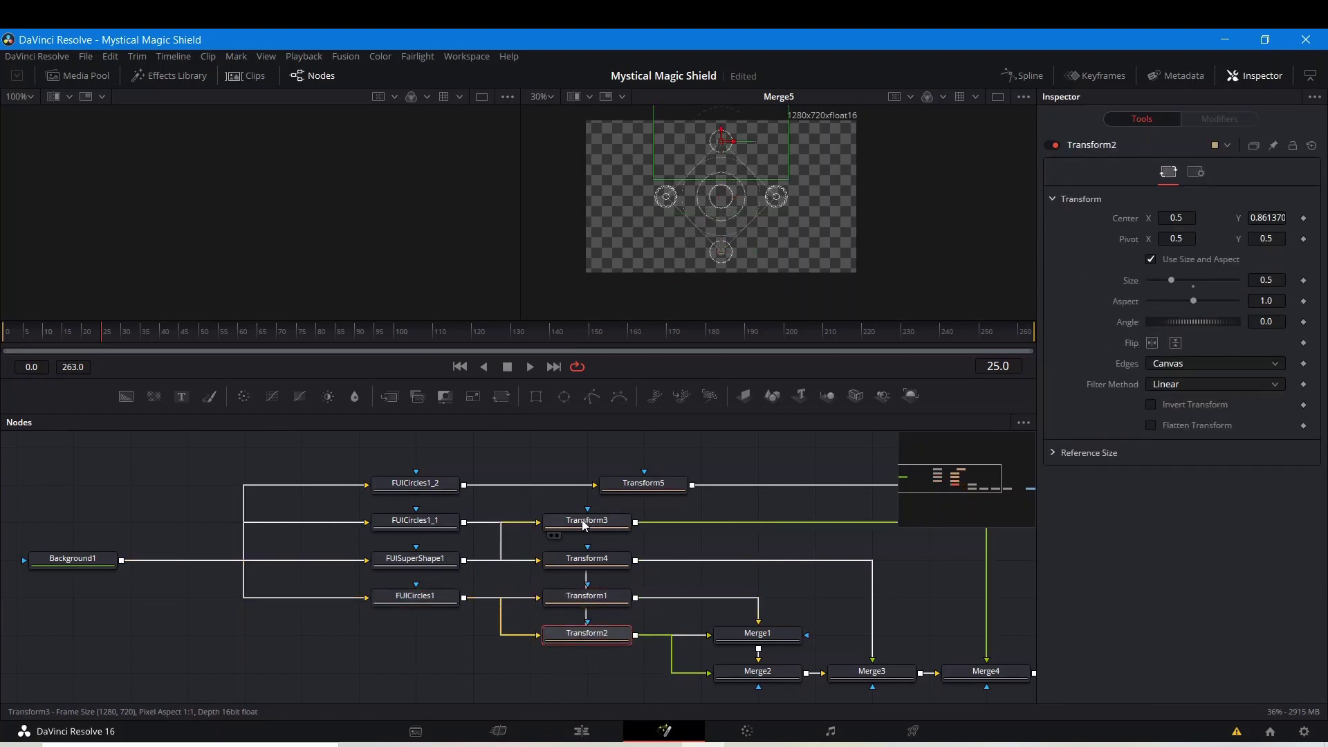
drag(626, 491, 570, 491)
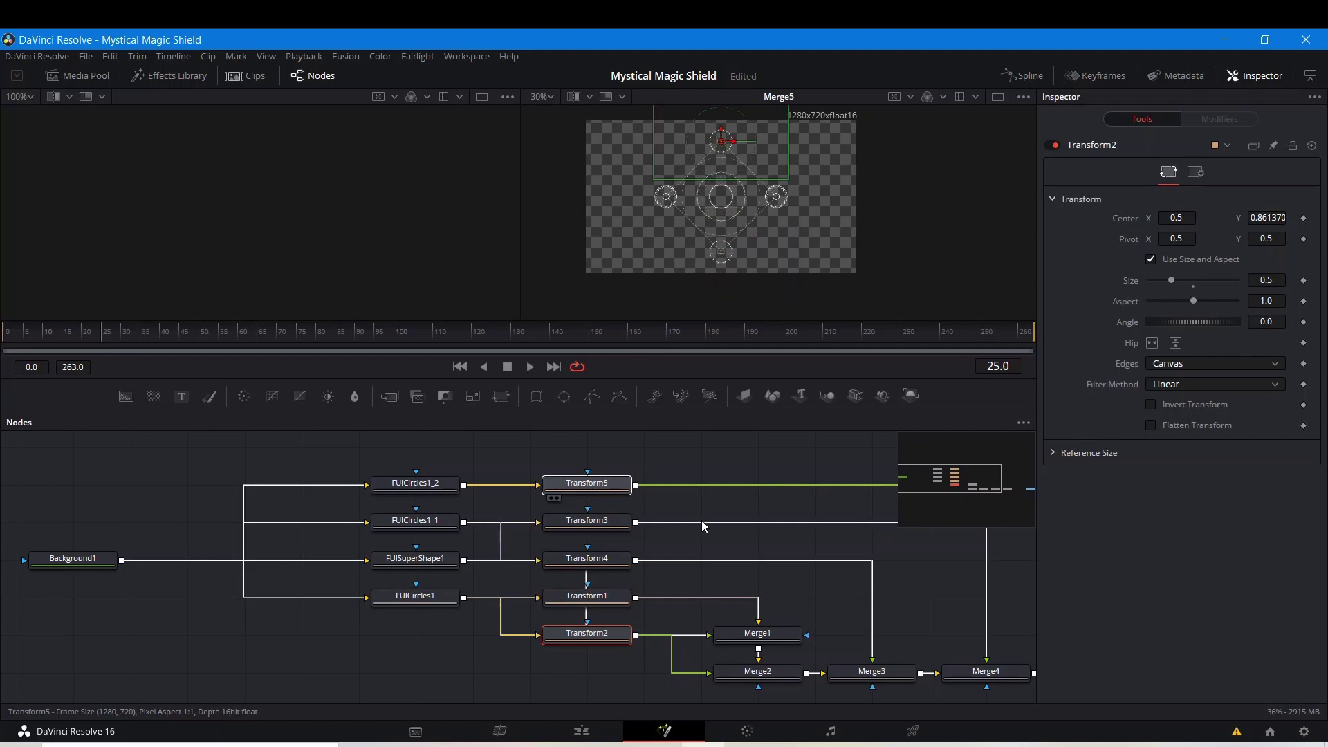
- Move Merge1 into the row of Transform1, and Merge2 and Merge3 into the row of Transform2
scroll(703, 527, right, 3)
drag(609, 632, 609, 595)
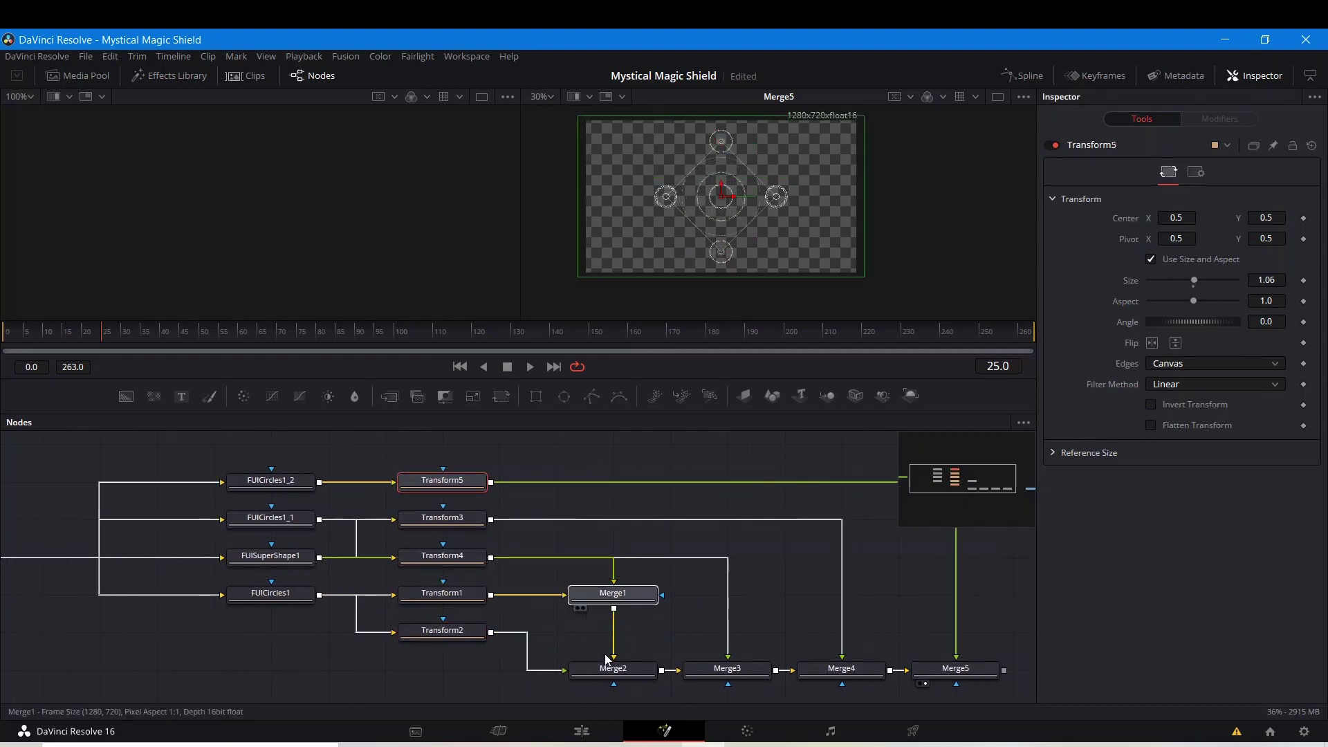
drag(606, 659, 606, 621)
drag(727, 670, 761, 630)
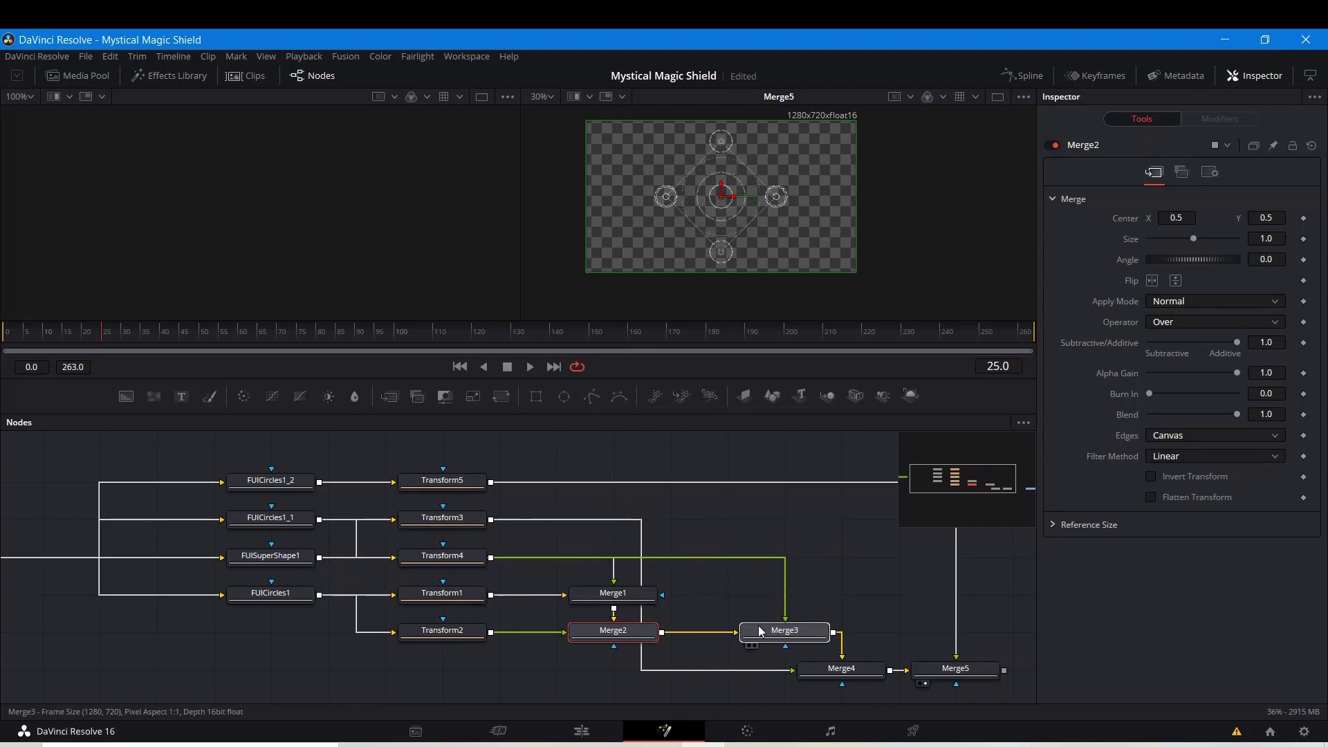
click(784, 630)
- Place Merge4 in the row of Transform3 and Merge5 in the row of Transform5, with Merge3 in the same column
drag(841, 668, 881, 517)
scroll(849, 544, right, 1)
click(858, 521)
drag(953, 670, 817, 474)
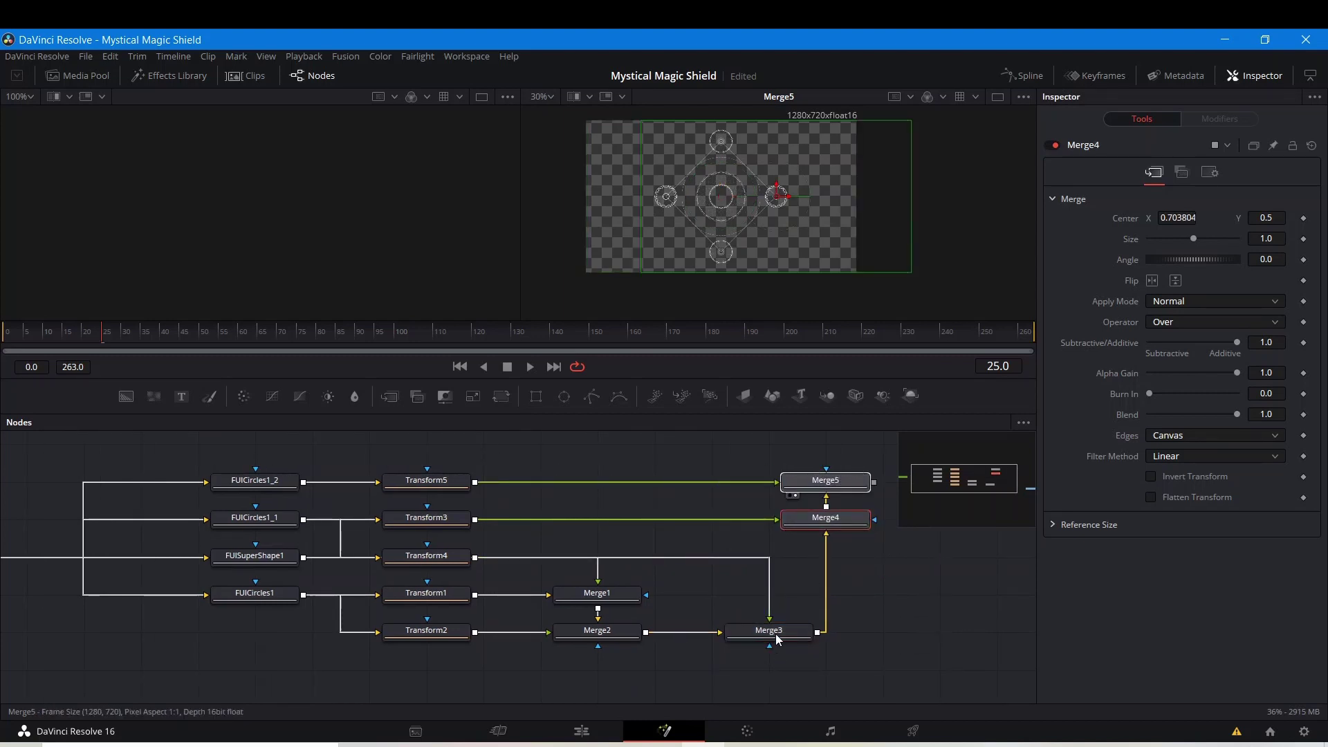
drag(778, 640, 817, 635)
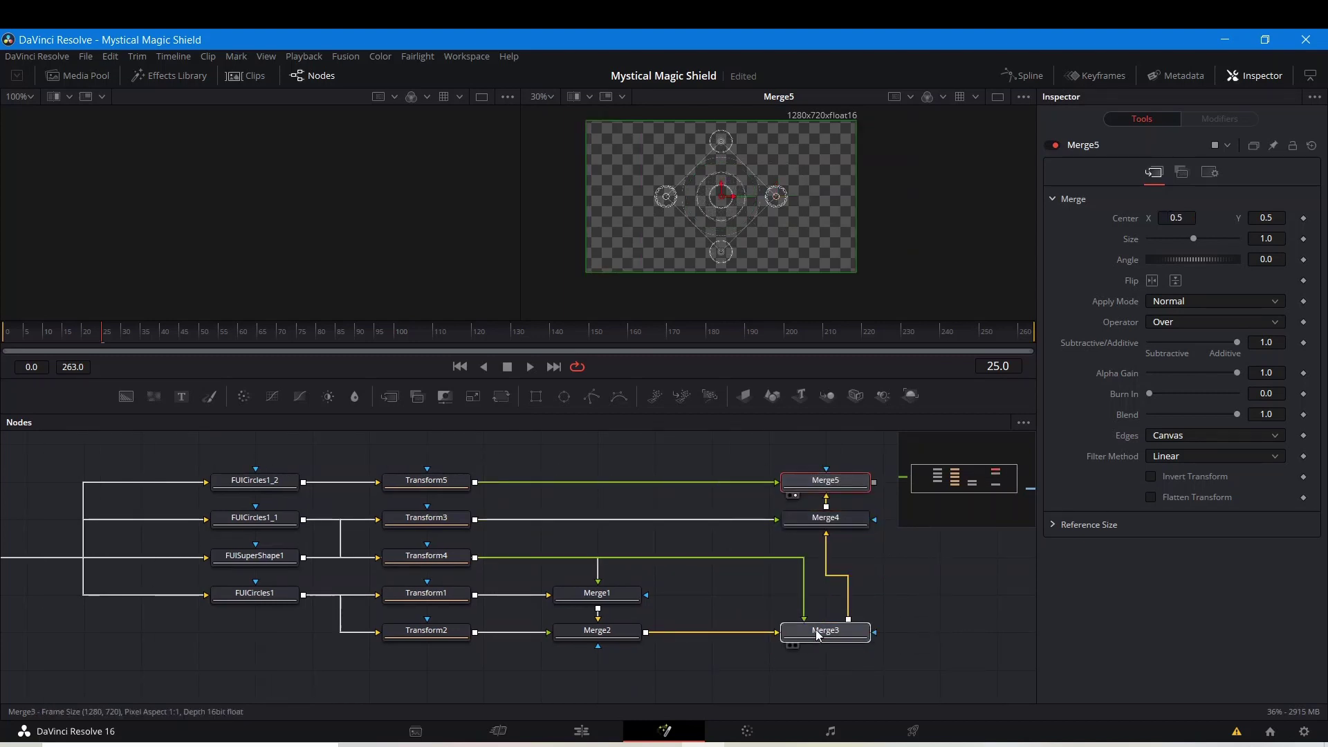
click(741, 682)
- Add the expression time to the Angle of Transform5 so the central ornament rotates
scroll(385, 509, down, 4)
scroll(386, 508, up, 4)
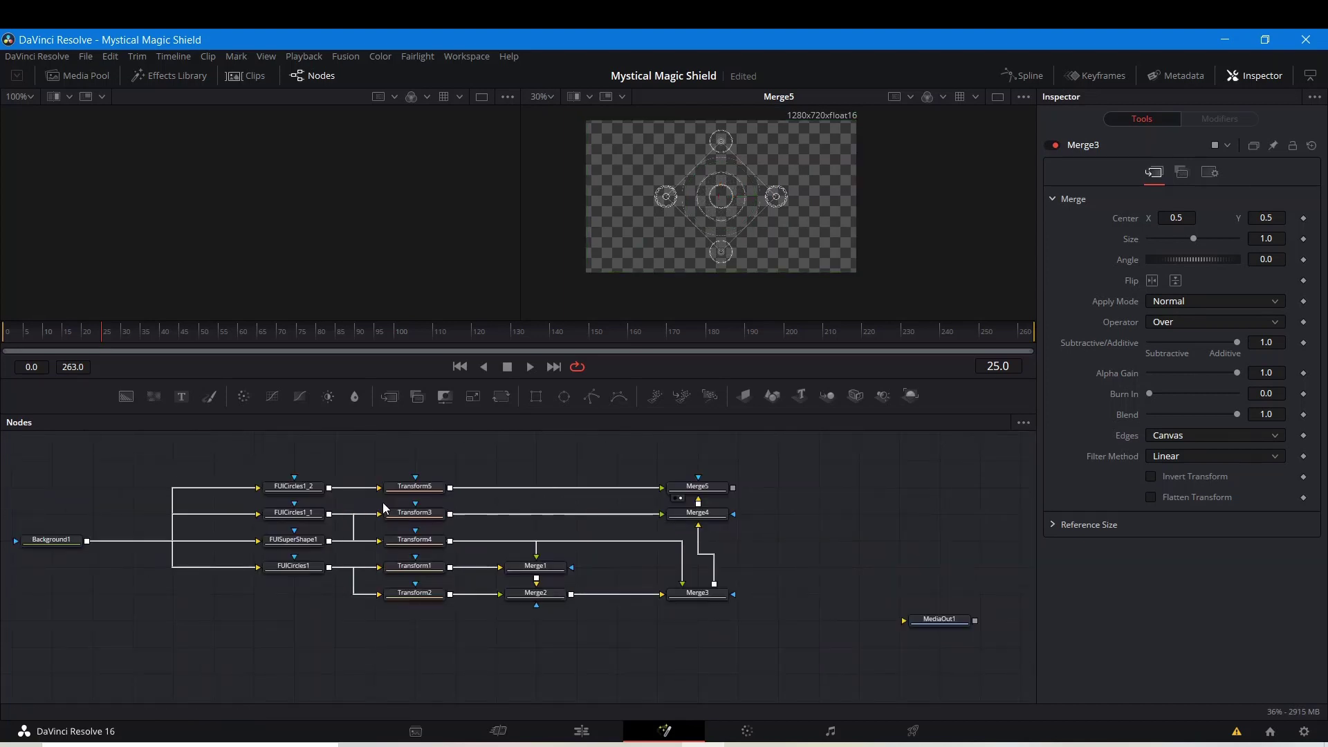
mouse_move(280, 624)
mouse_down()
mouse_move(414, 623)
mouse_move(262, 628)
mouse_up()
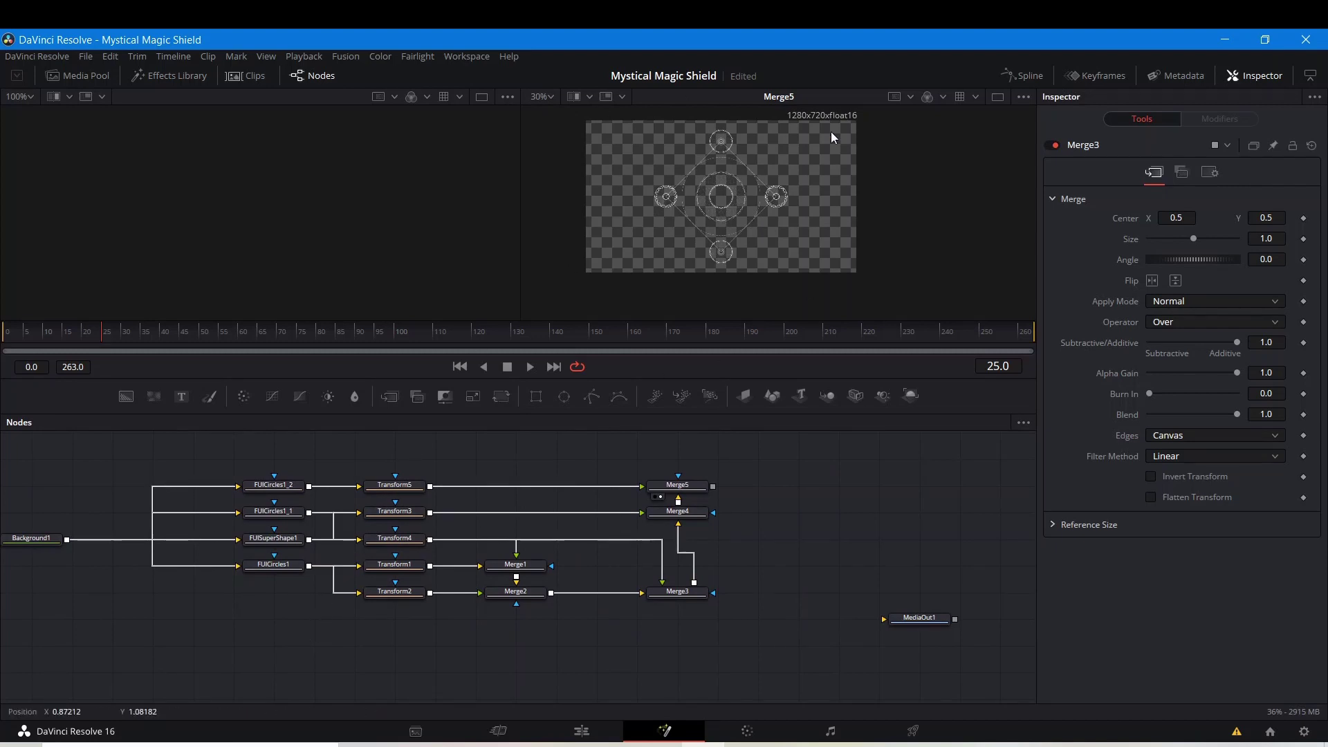
drag(574, 442, 670, 440)
scroll(708, 272, up, 5)
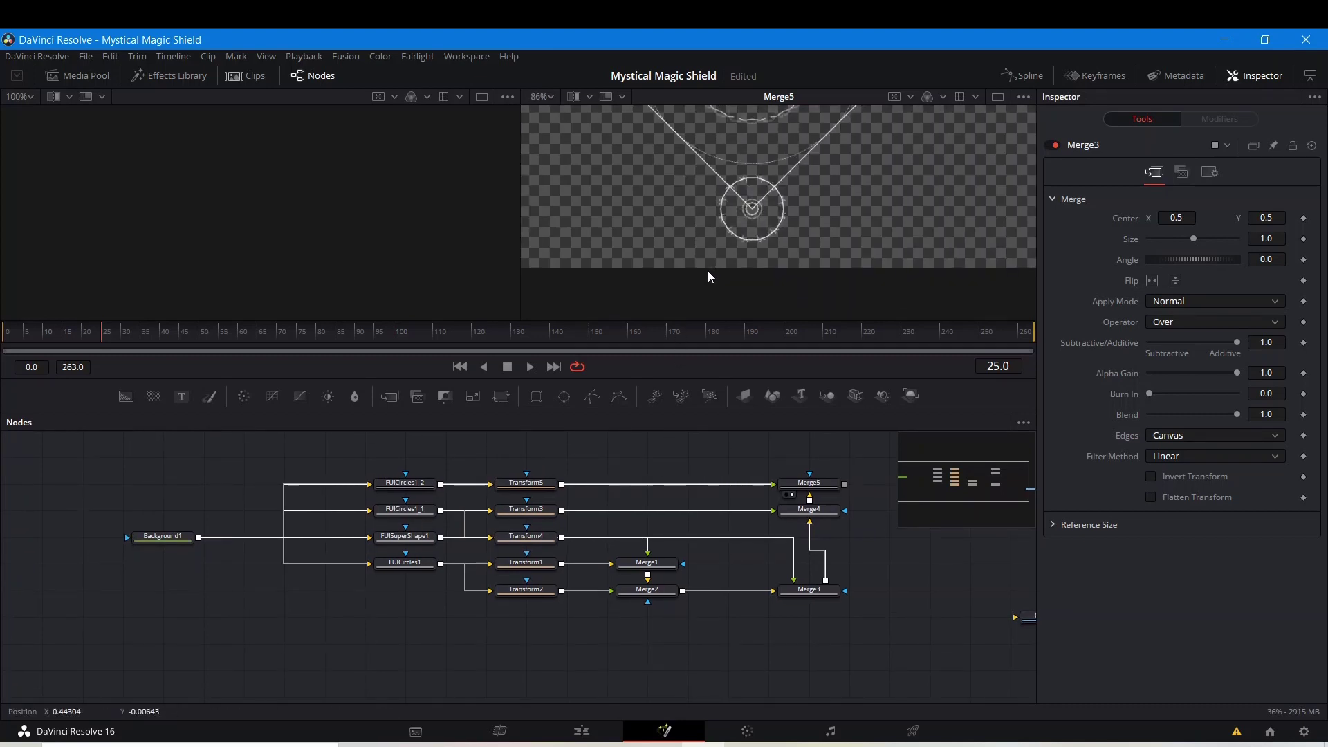
drag(742, 279, 706, 350)
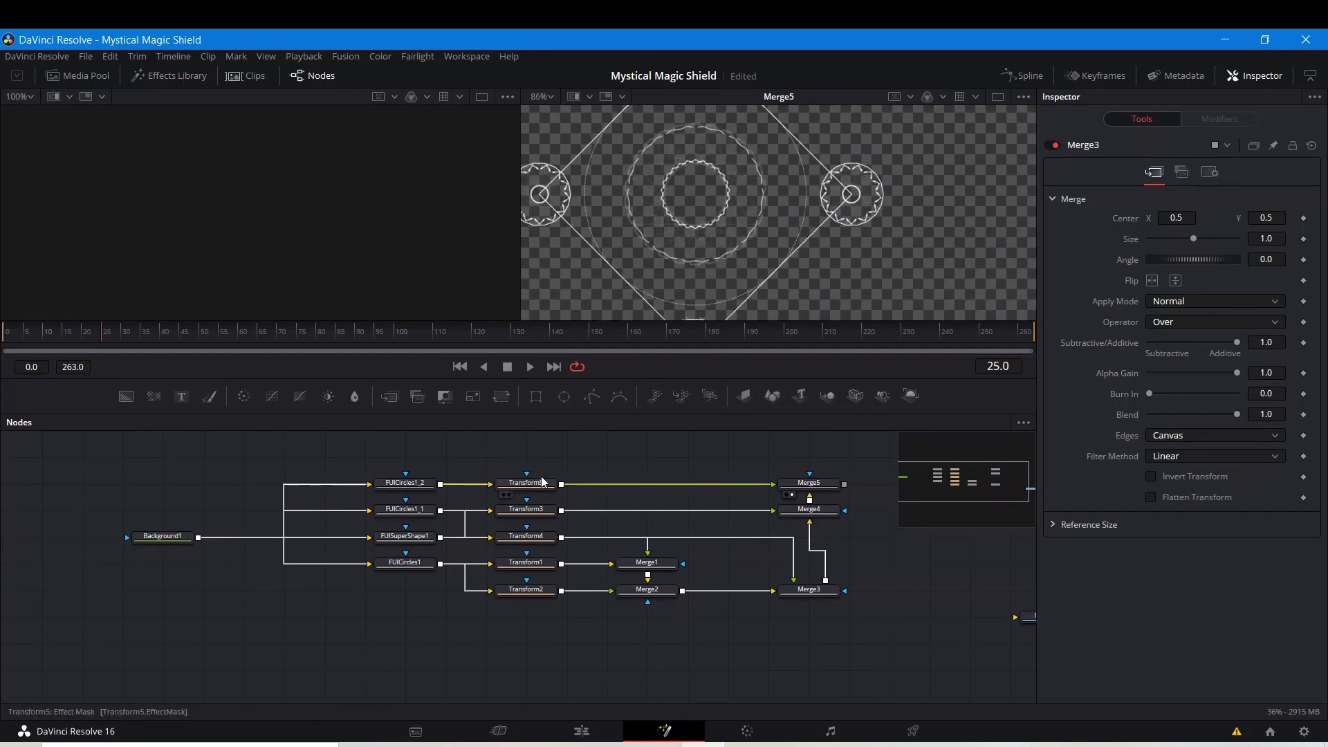
click(520, 486)
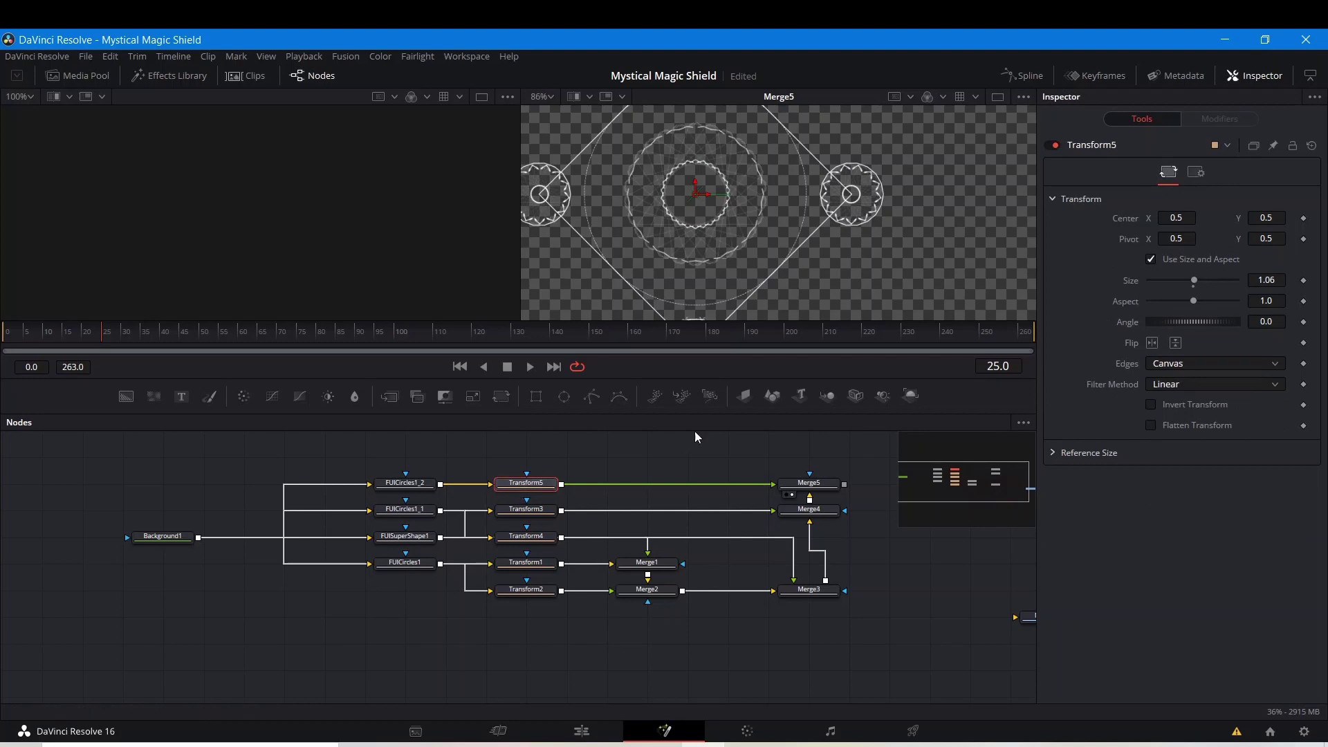
right_click(1121, 321)
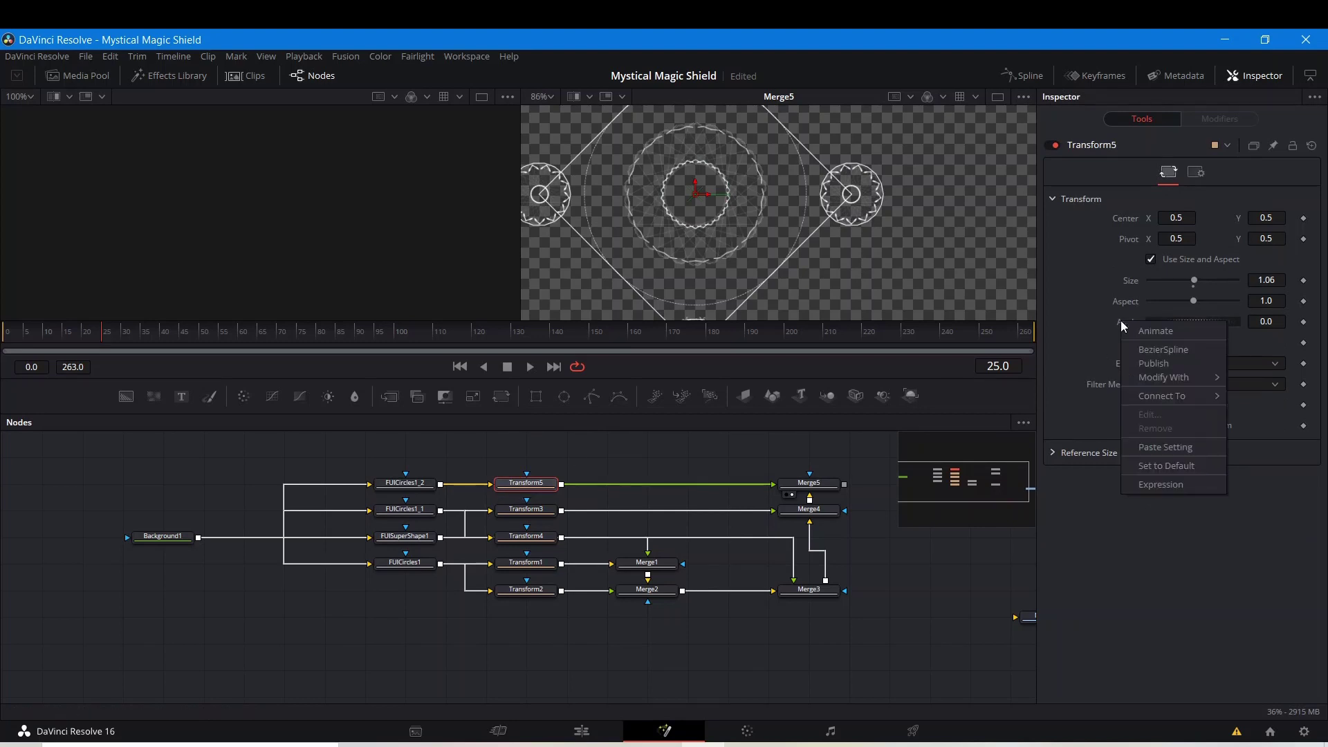
click(1161, 484)
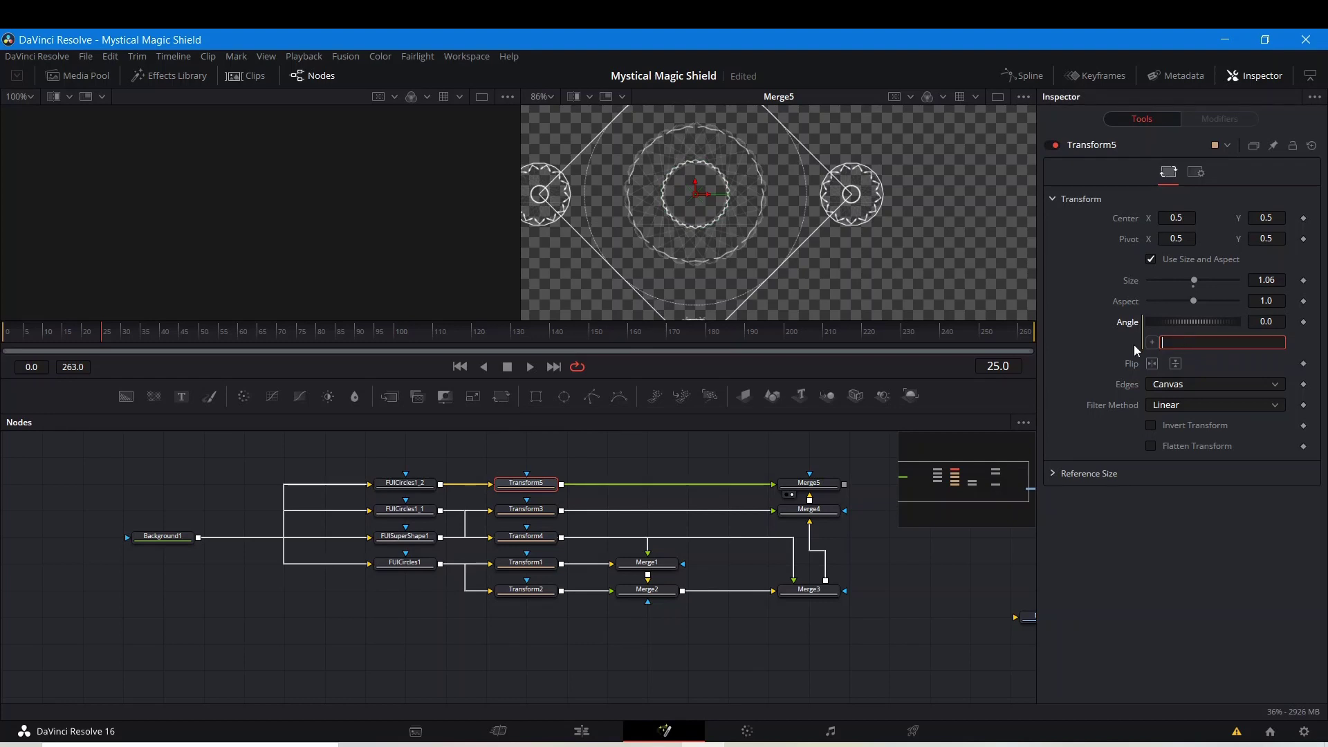
text(time)
key(Return)
- Play the composition from the first frame to preview the ornament's rotation
key(Home)
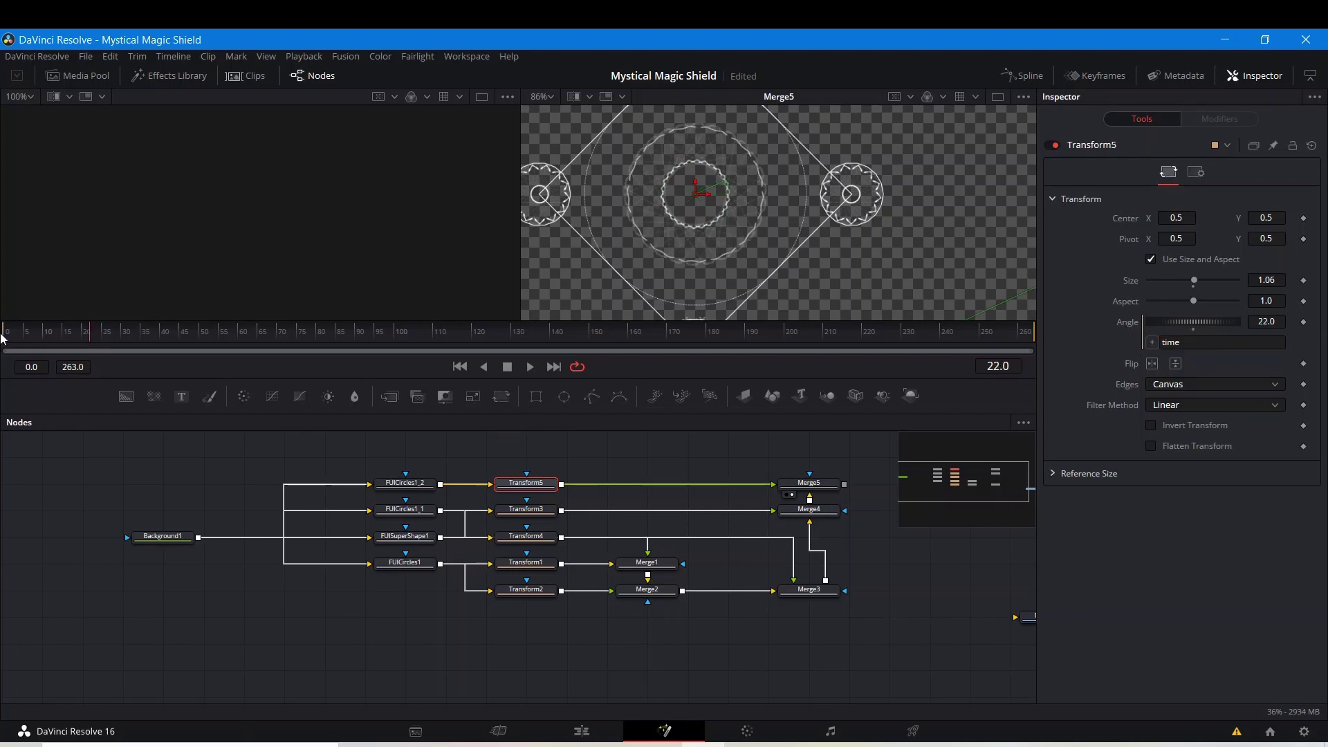
key(space)
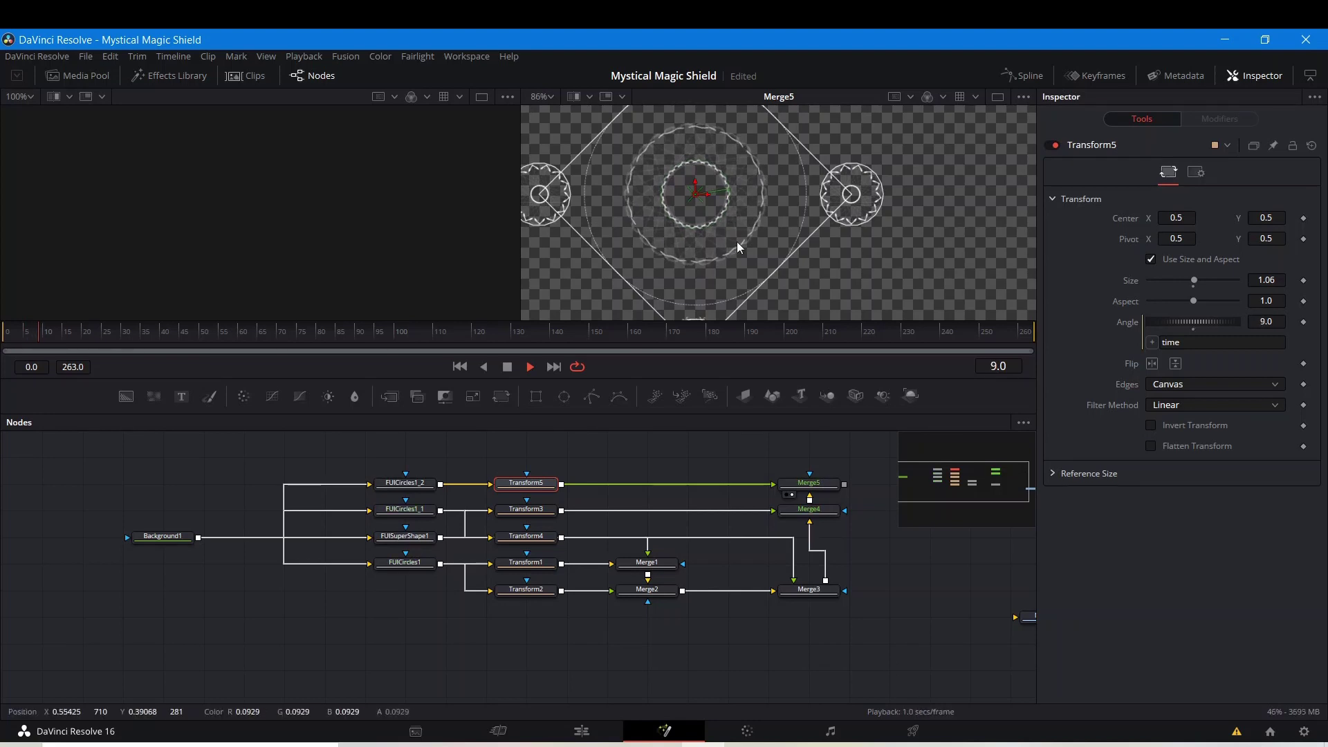
key(space)
- Reverse the rotation by changing the Angle expression of Transform5 to -time, and play it back
click(1162, 342)
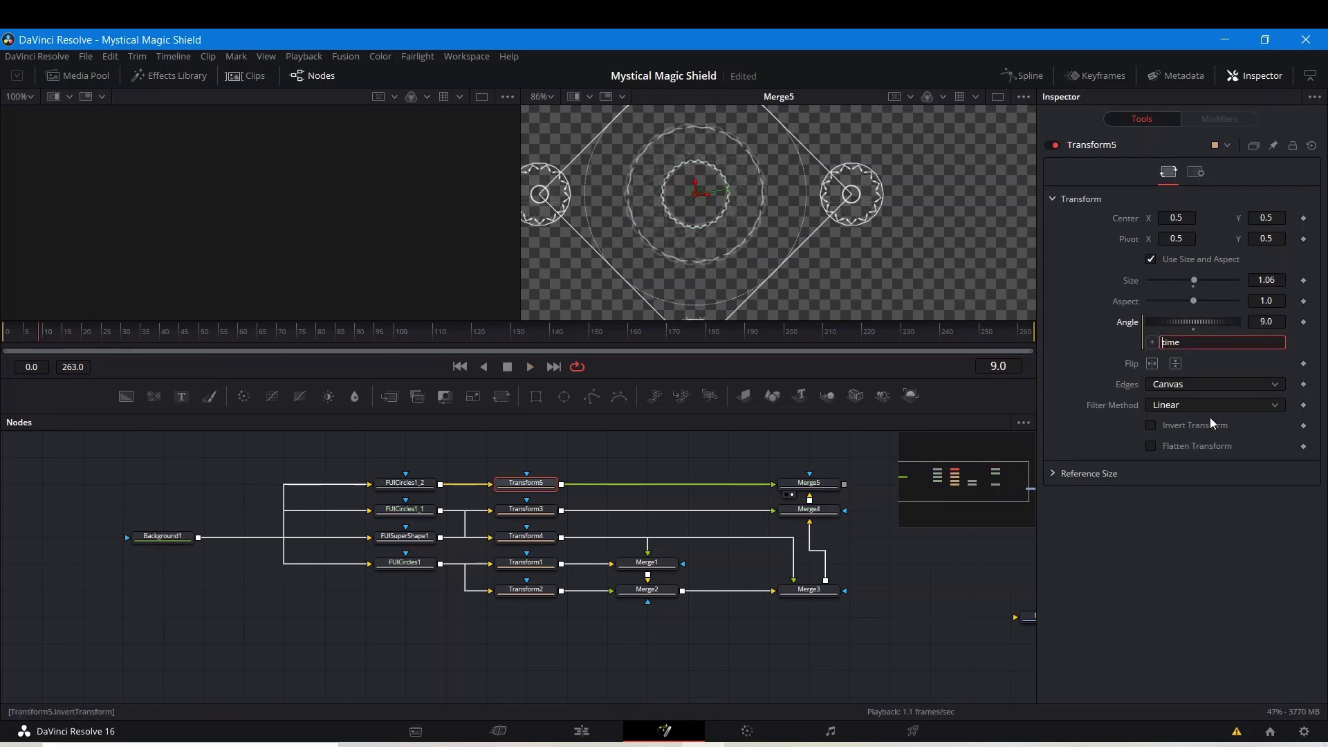
text(-)
key(Return)
key(space)
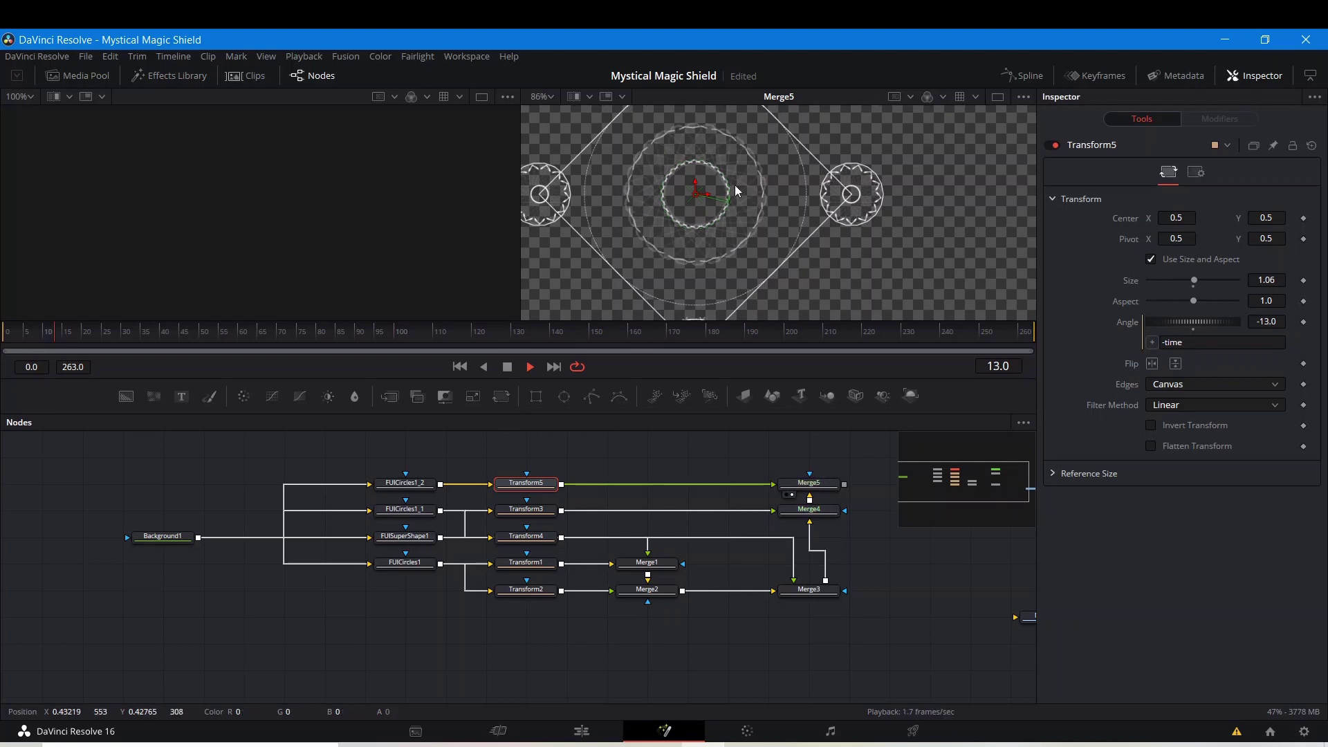
- Try a faster rotation with the Angle expression of Transform5 set to -time*2
click(1202, 340)
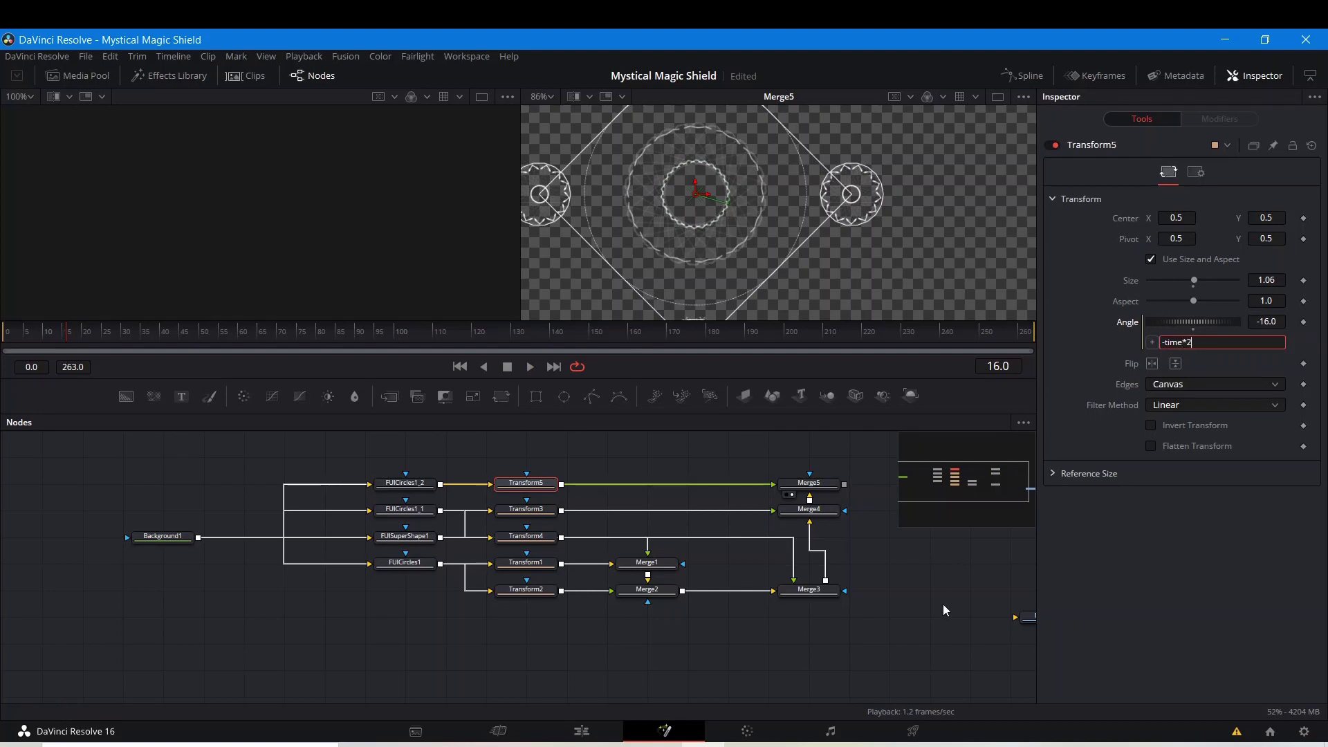
key(Return)
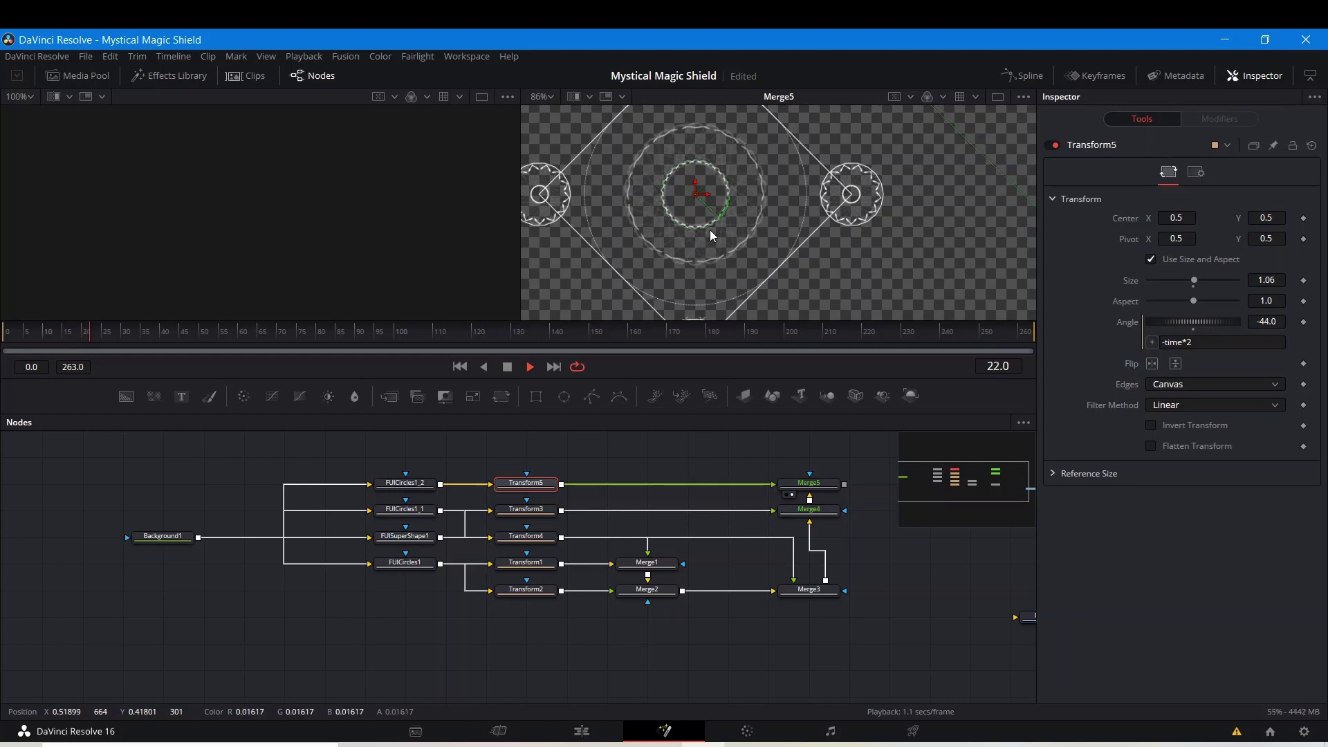
- Slow the rotation by setting the Angle expression of Transform5 to -time*0.5, and preview the playback
click(1217, 343)
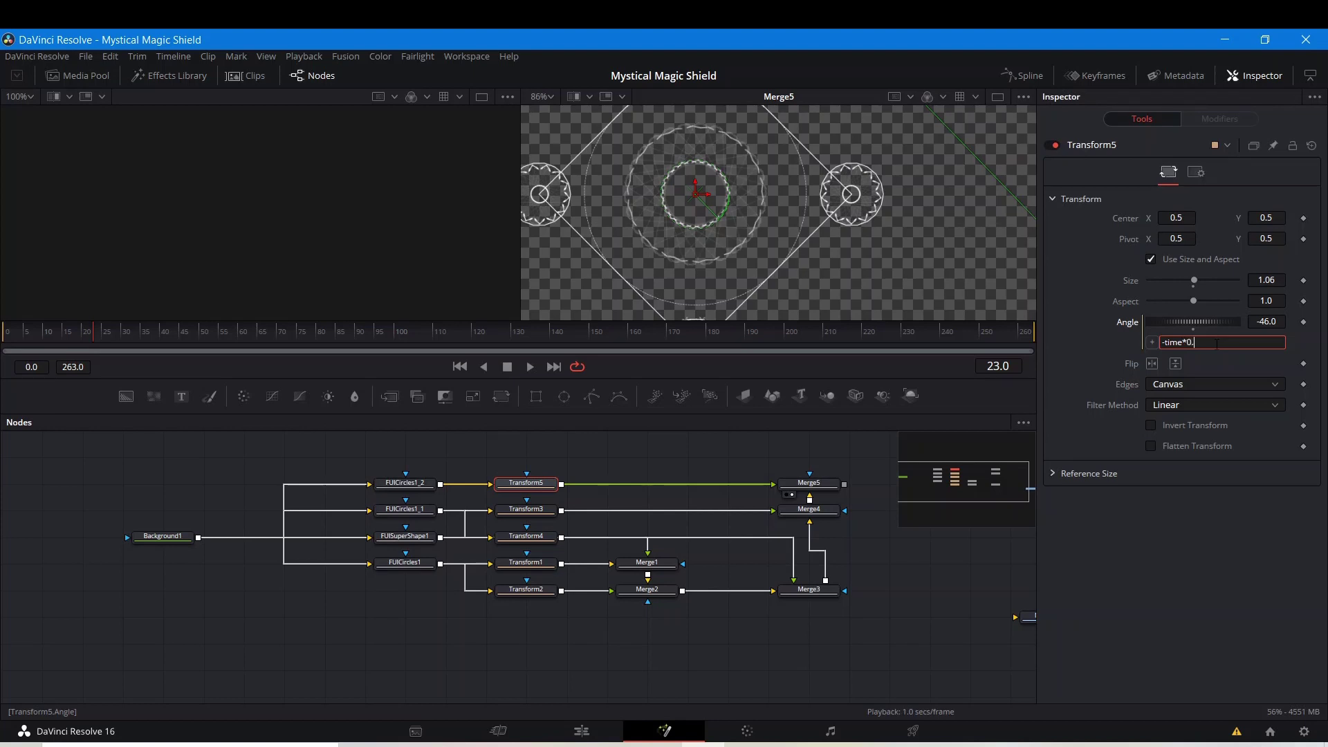
text(0.5)
key(Return)
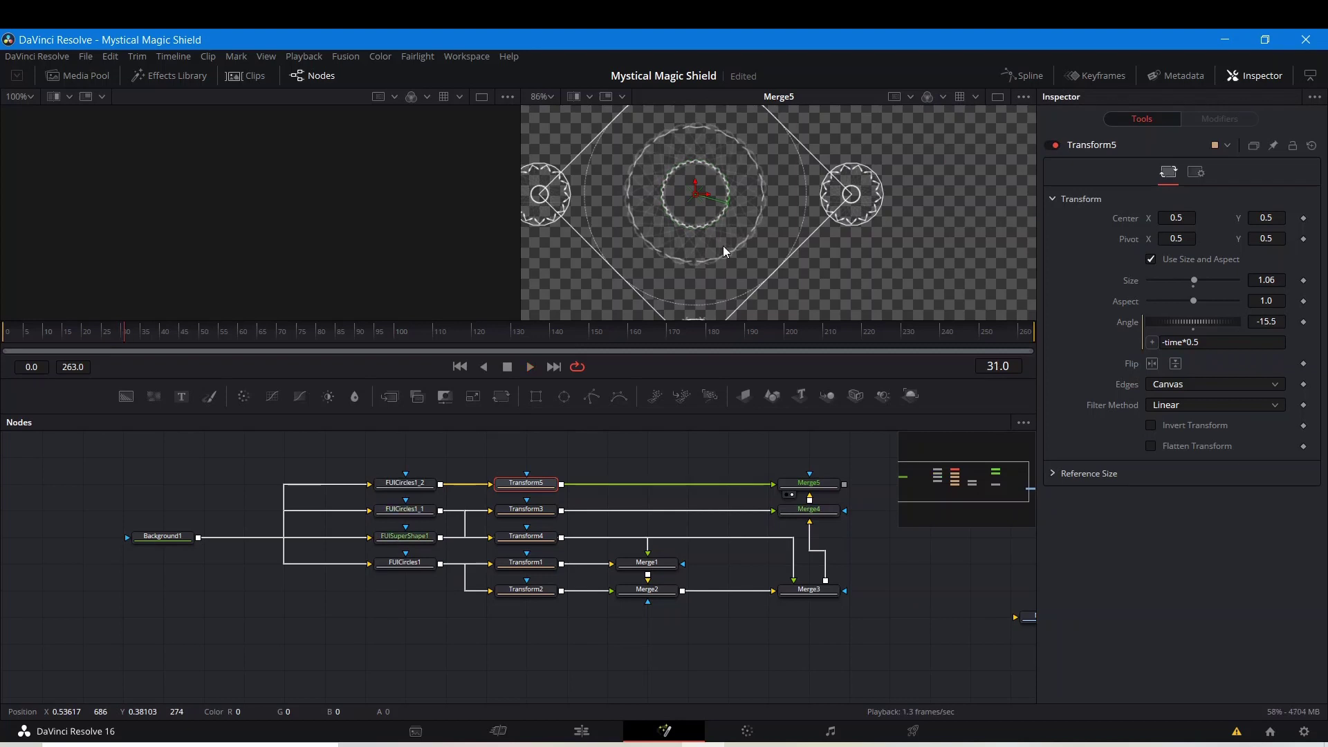
key(space)
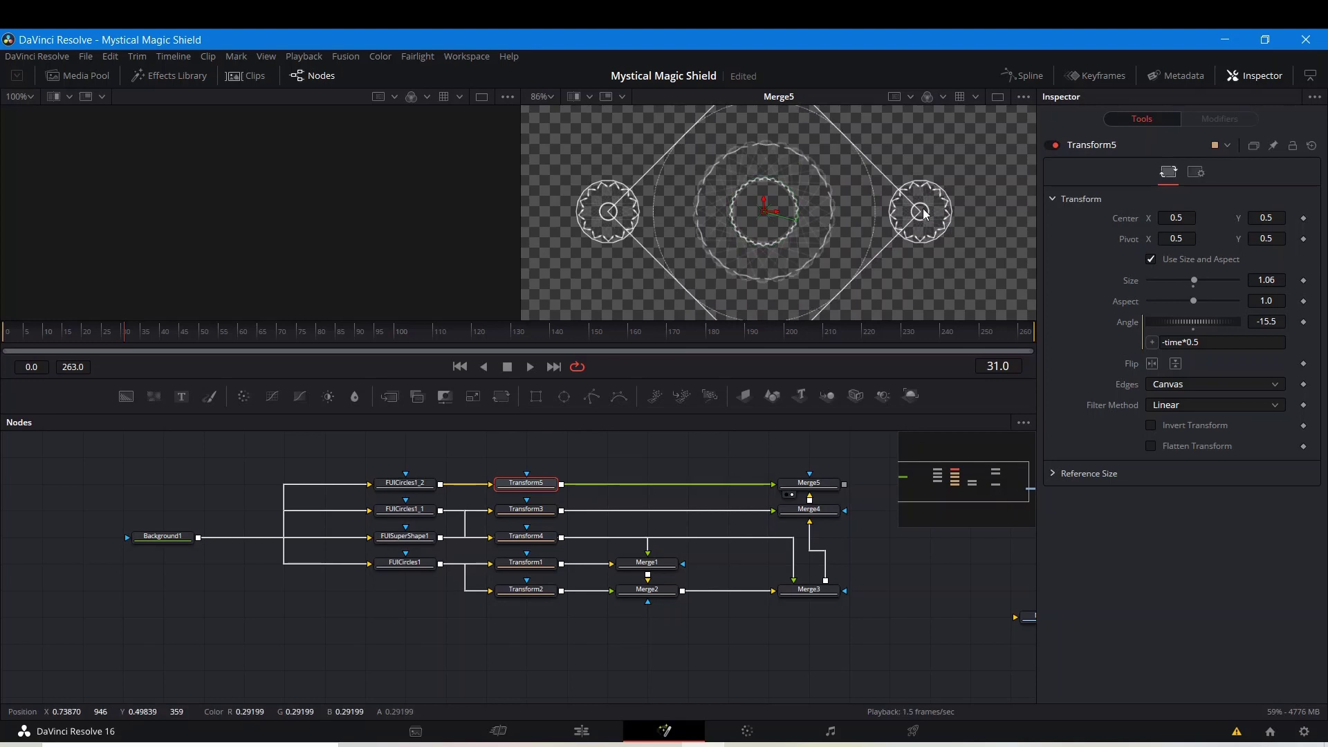
- Remove the time expression from the Angle of Transform5
scroll(765, 201, down, 5)
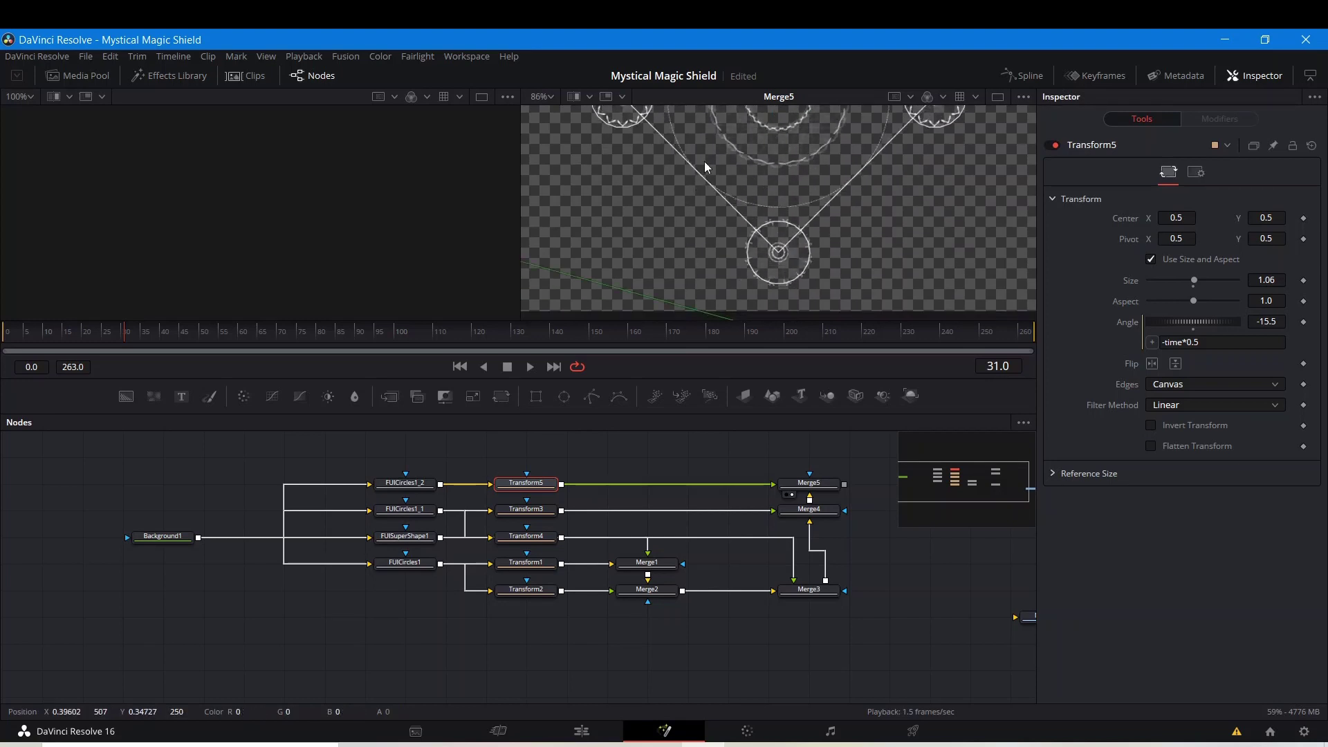
scroll(706, 168, up, 7)
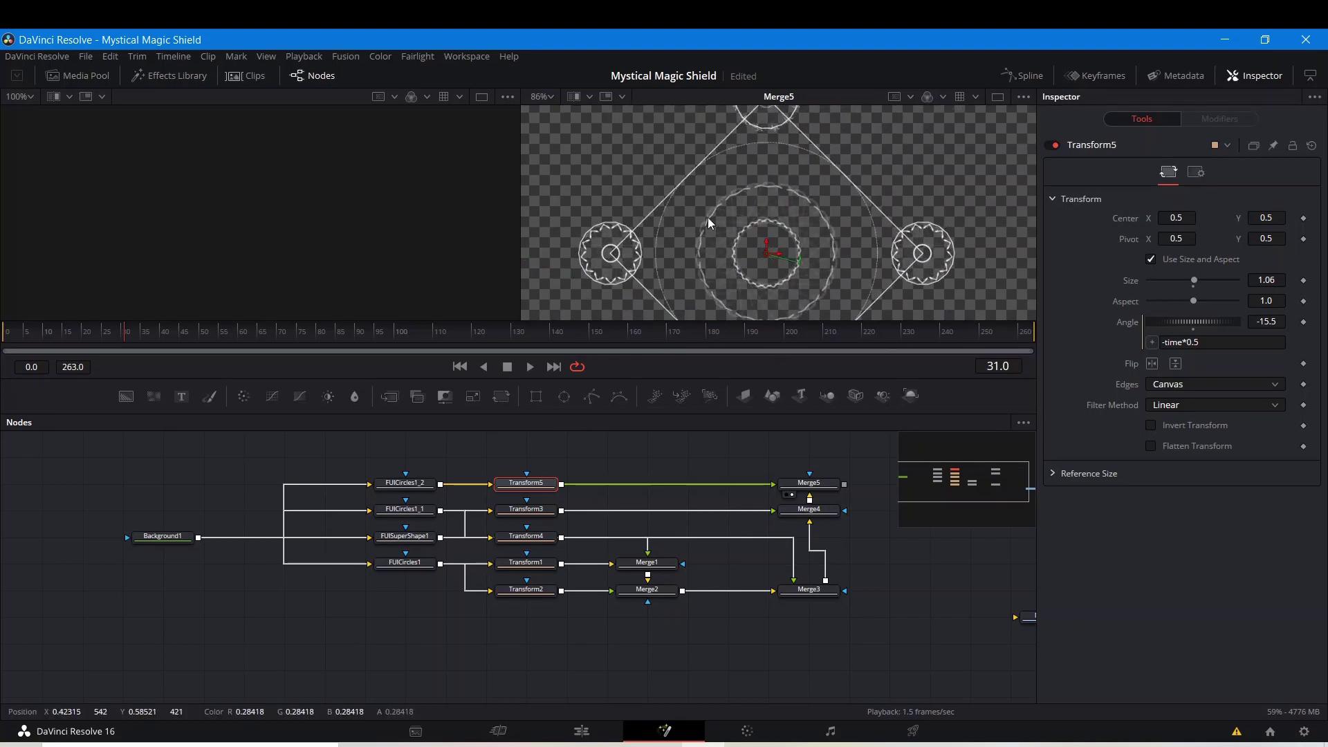
scroll(708, 217, down, 5)
scroll(714, 222, up, 4)
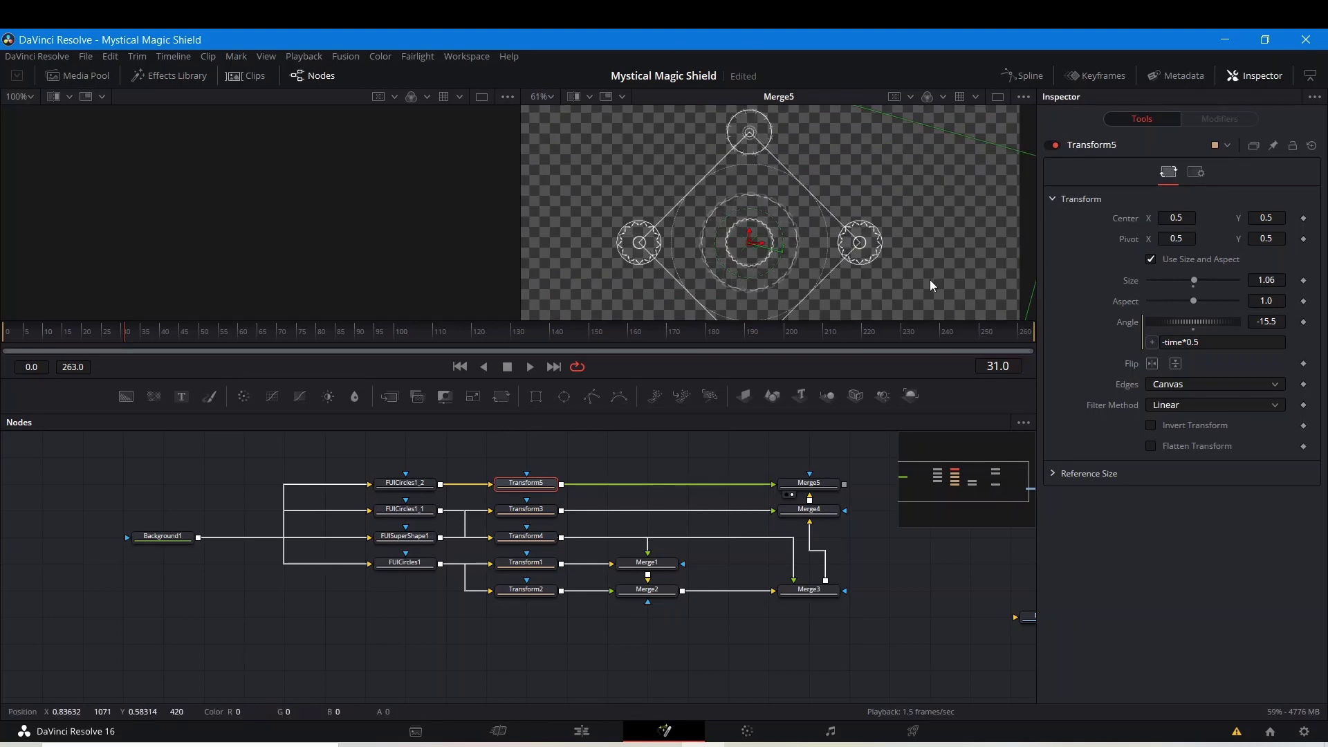
right_click(1123, 321)
click(1165, 485)
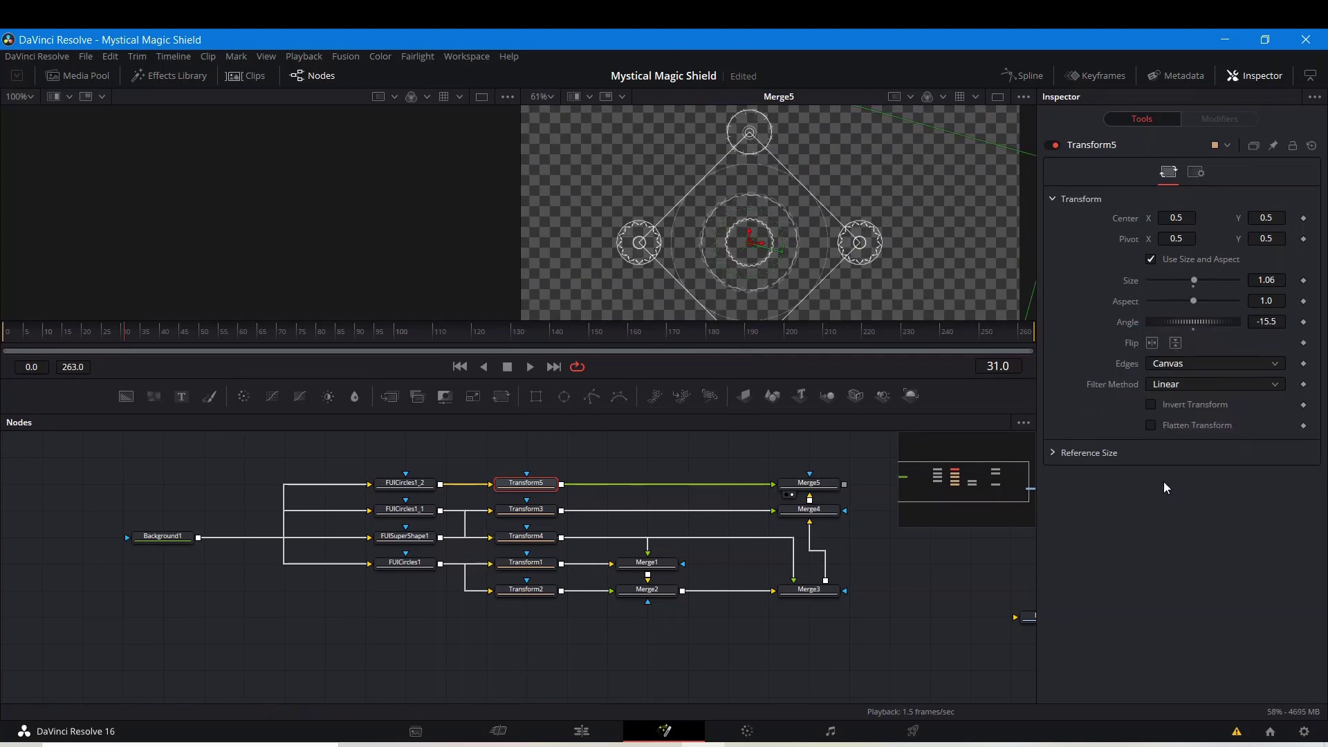
- Move the MediaOut1 node farther away from the merge nodes to free space in the node graph
drag(897, 566, 563, 620)
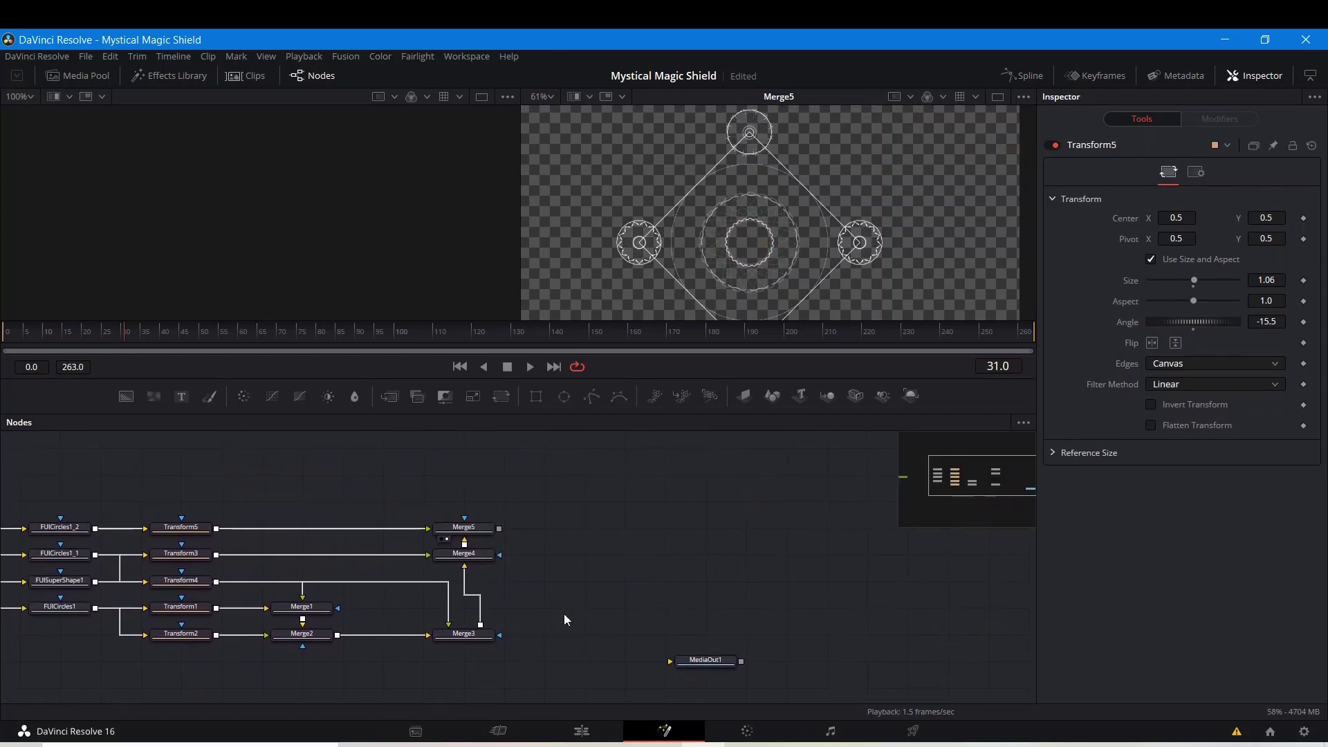
click(700, 661)
drag(700, 661, 1011, 650)
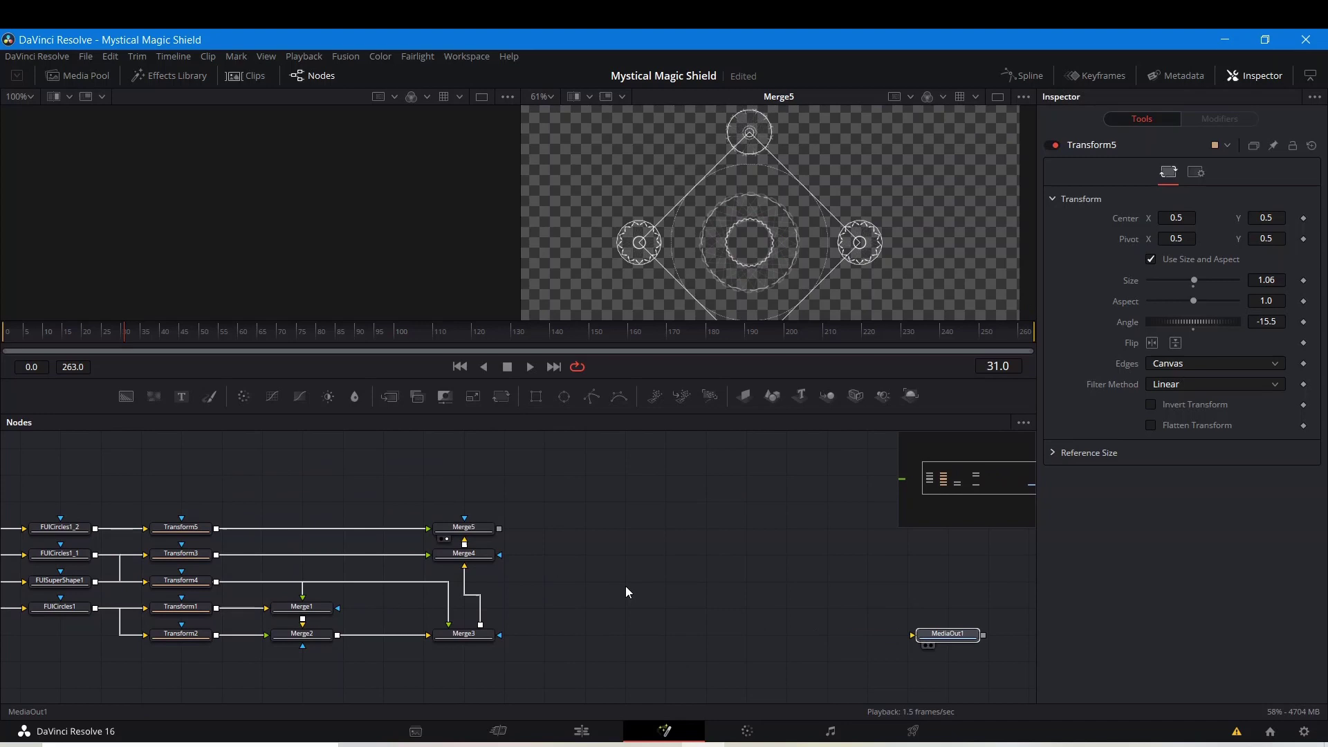
click(475, 534)
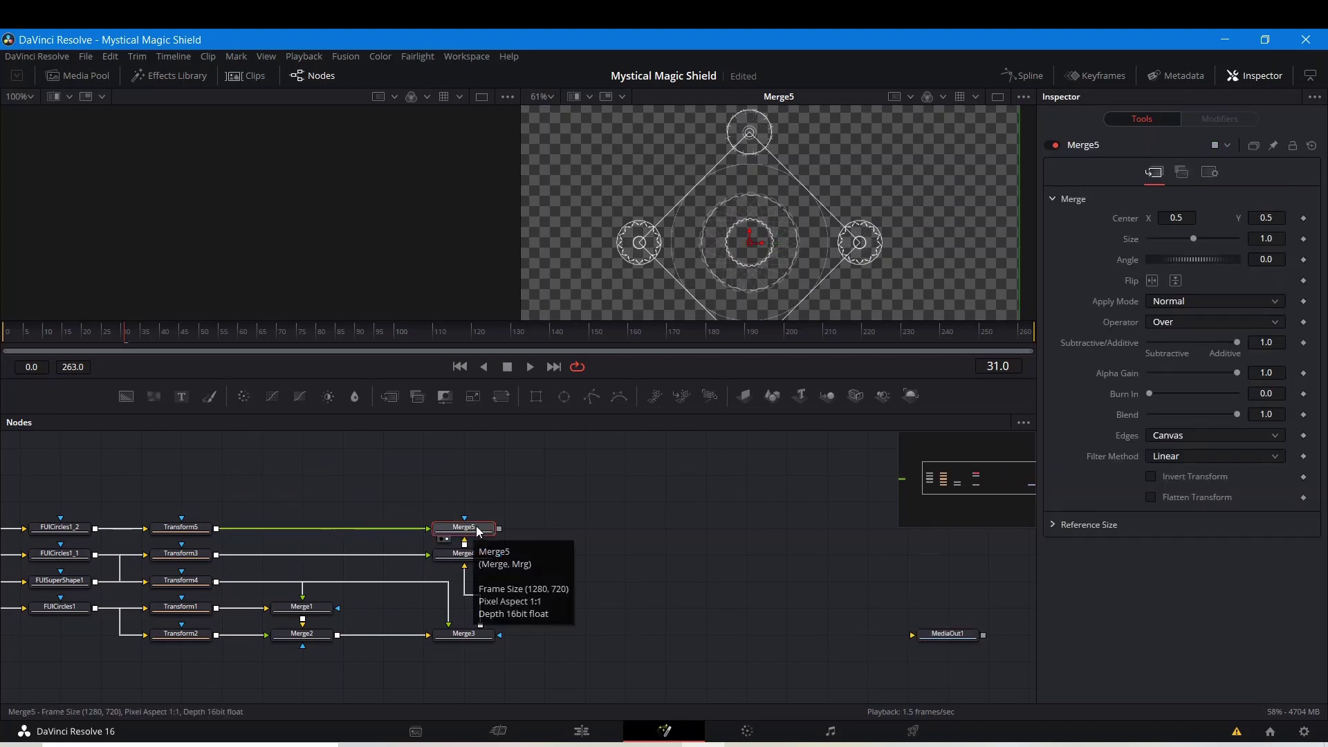
- Place Background1 above FUICircles1_2 and lower FUICircles1 so it lines up with Transform2
drag(619, 547, 840, 551)
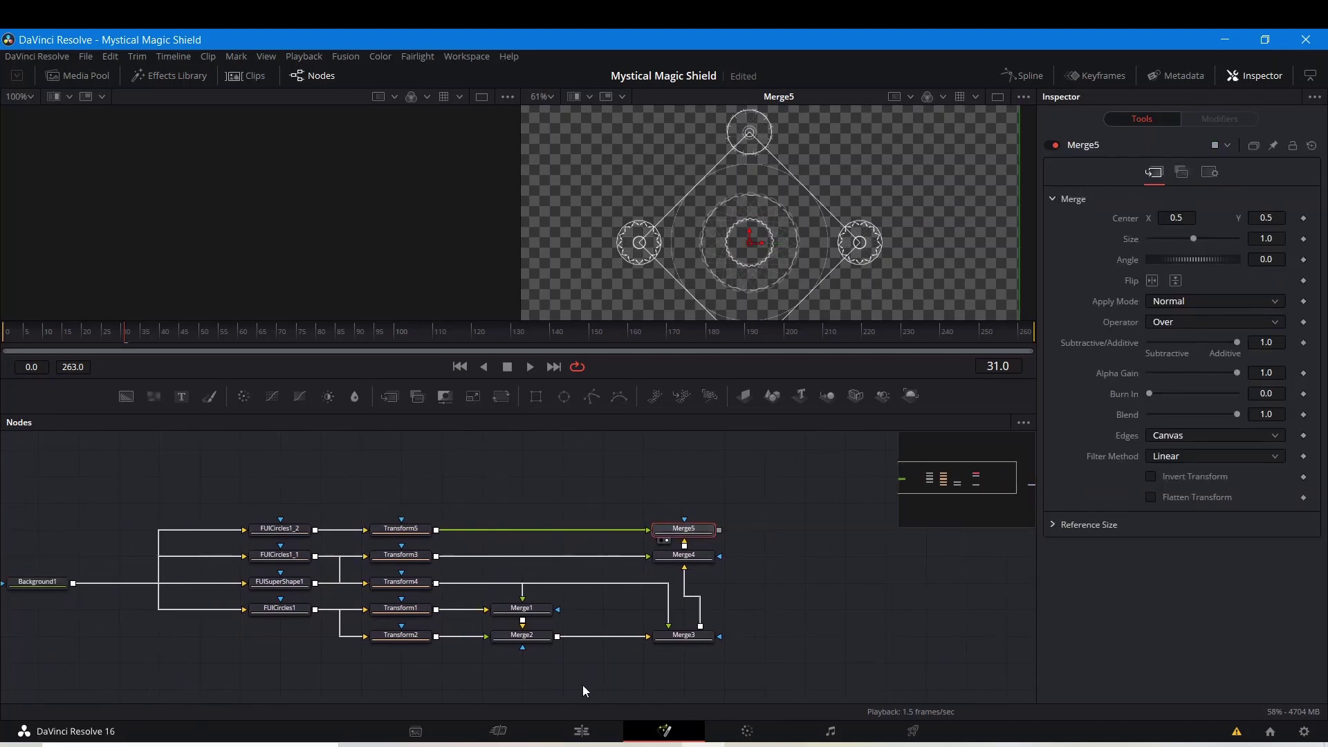
drag(474, 474, 621, 494)
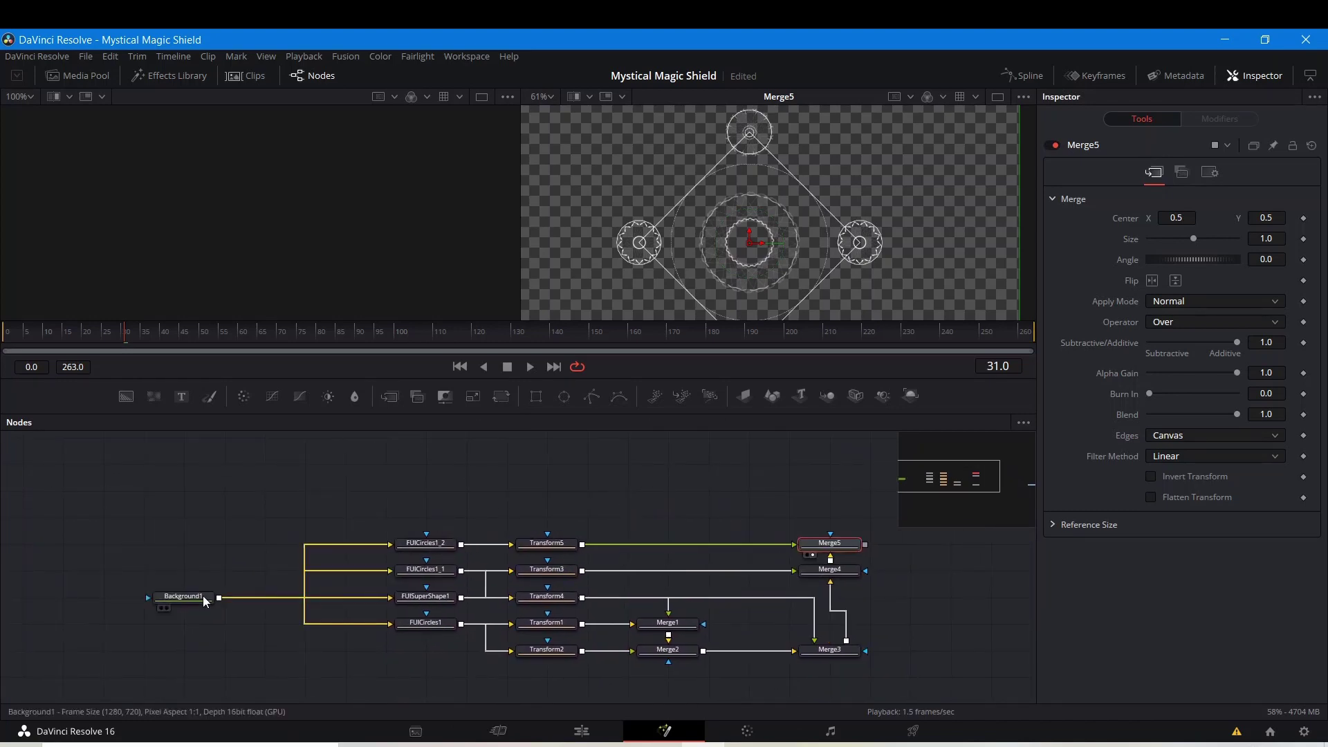
drag(202, 596, 457, 483)
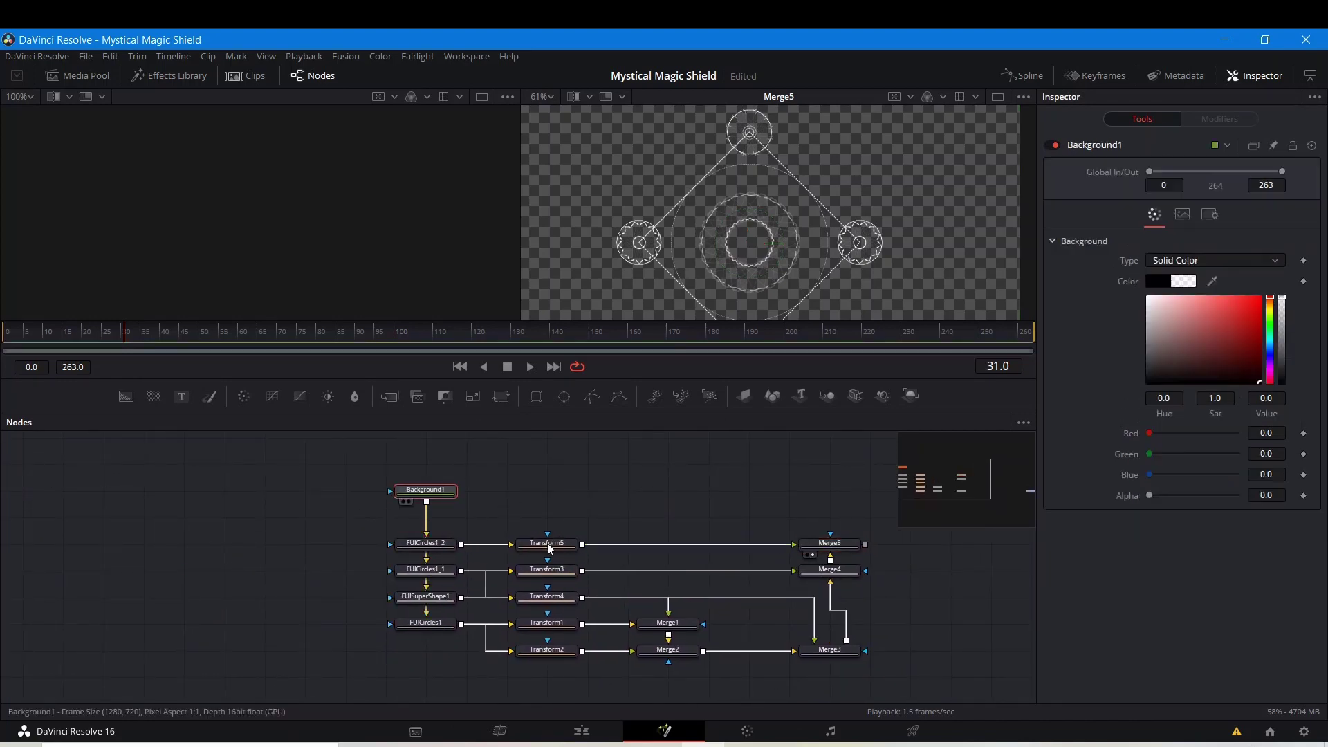
drag(560, 583, 538, 603)
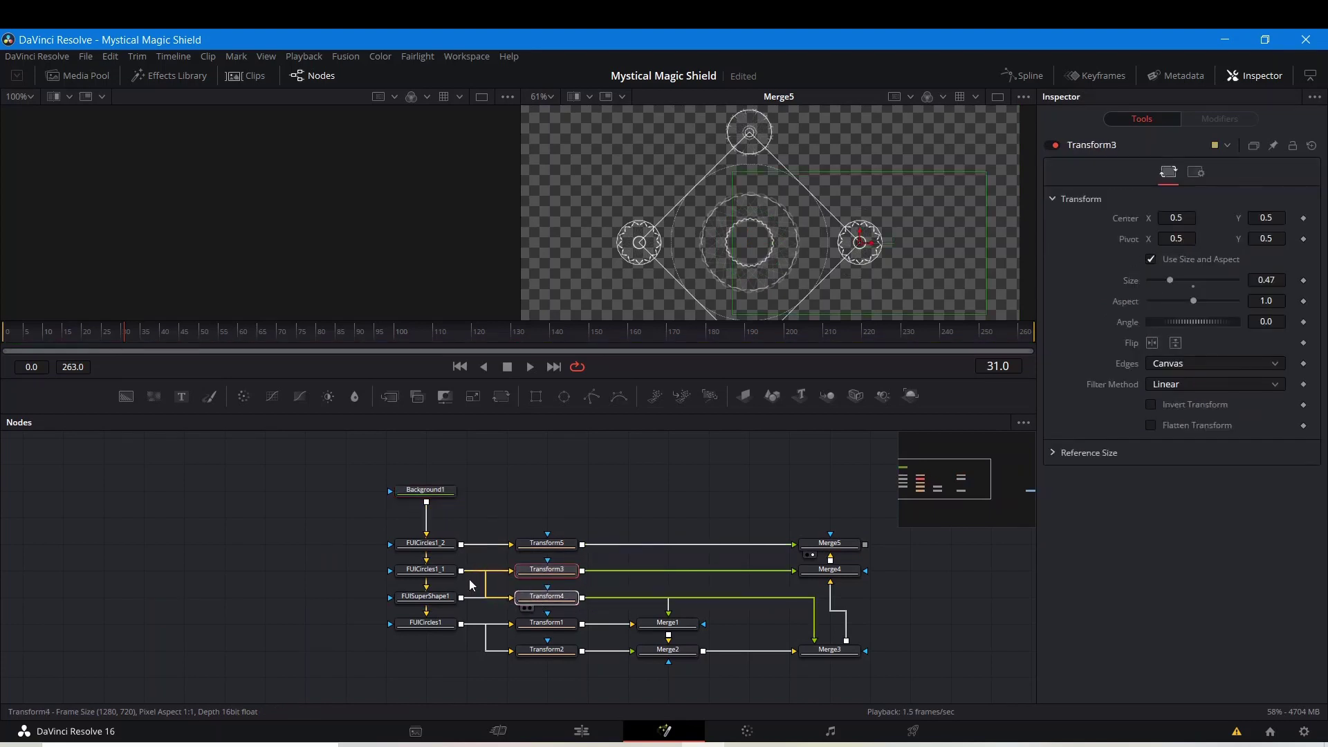
click(547, 596)
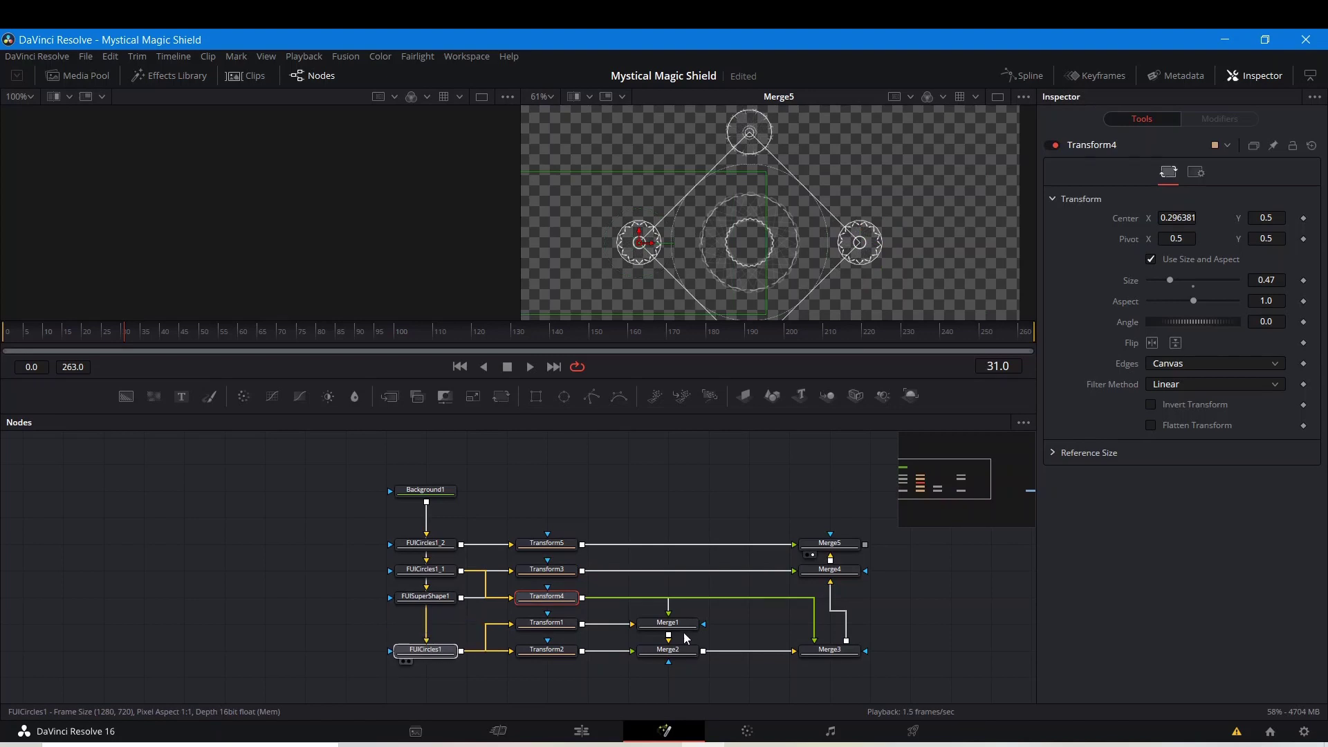
- Line up Merge3 and Merge4 in a row after Merge2
drag(821, 652, 752, 656)
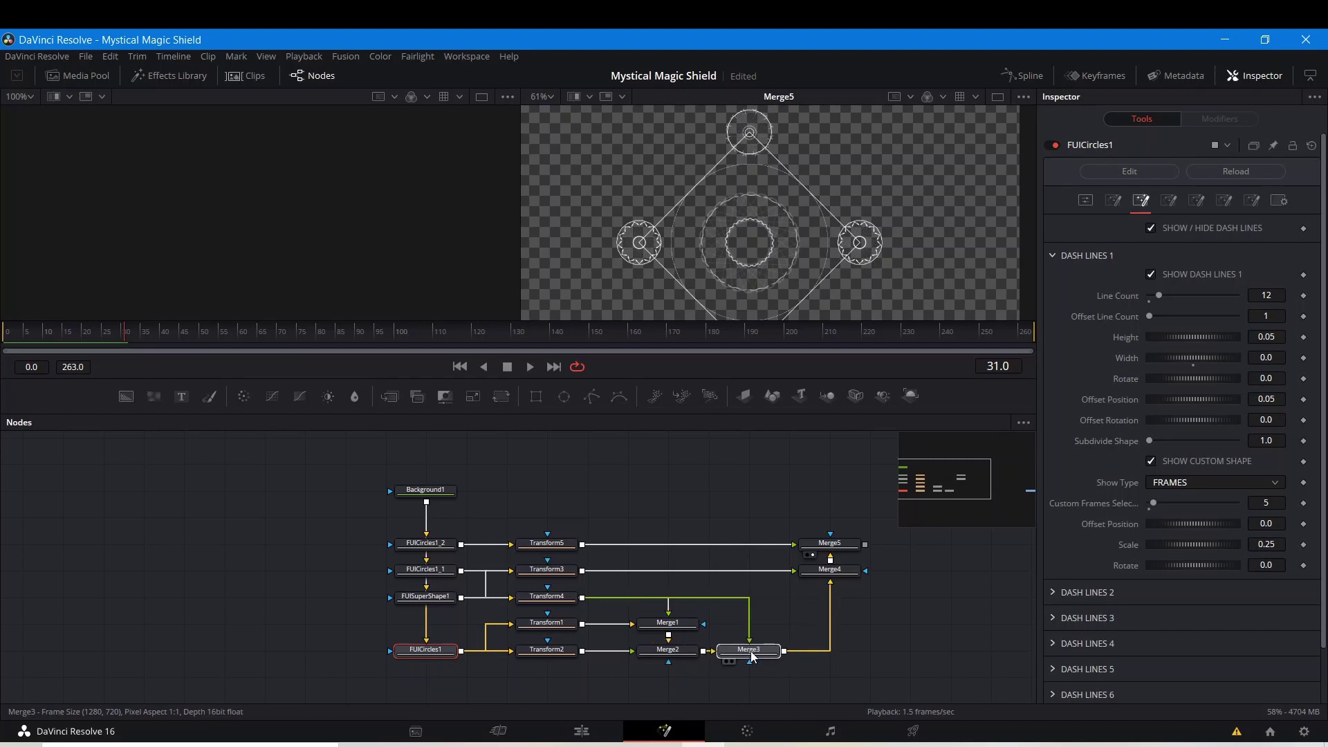
drag(851, 573, 850, 654)
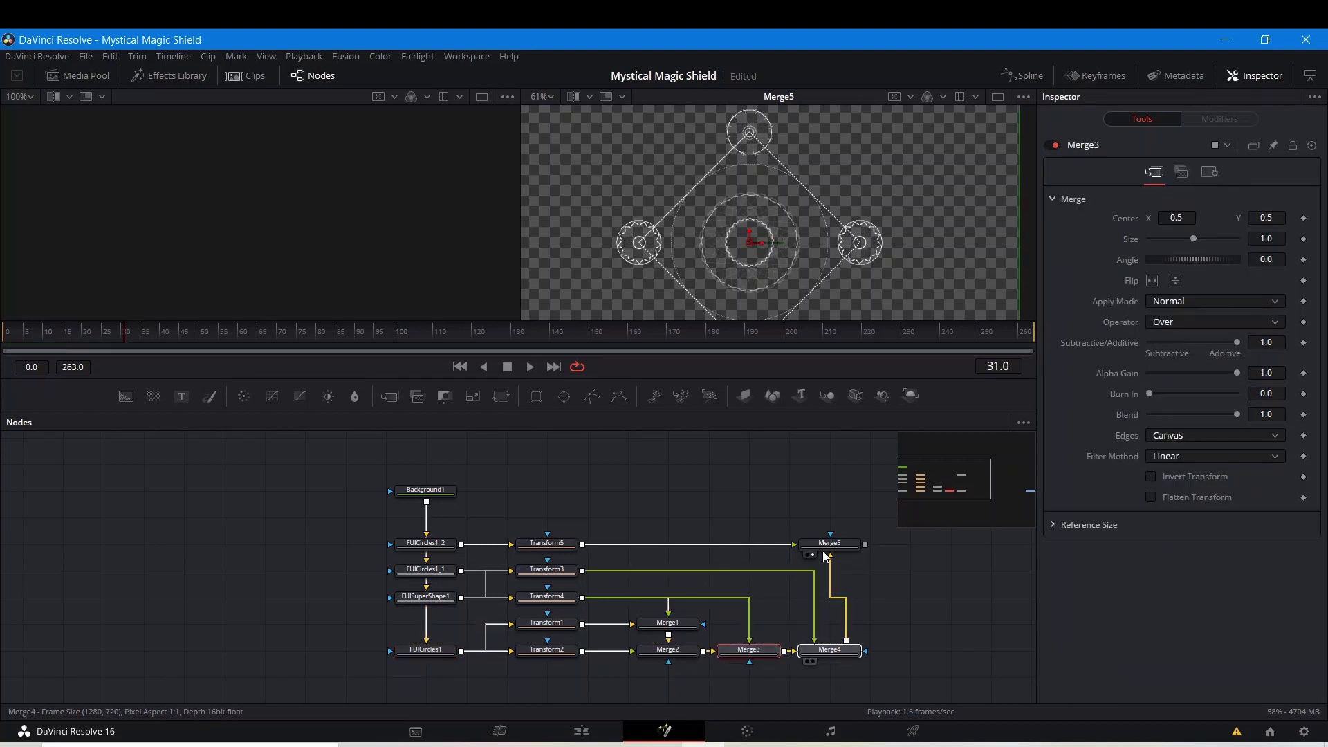
drag(826, 551, 641, 541)
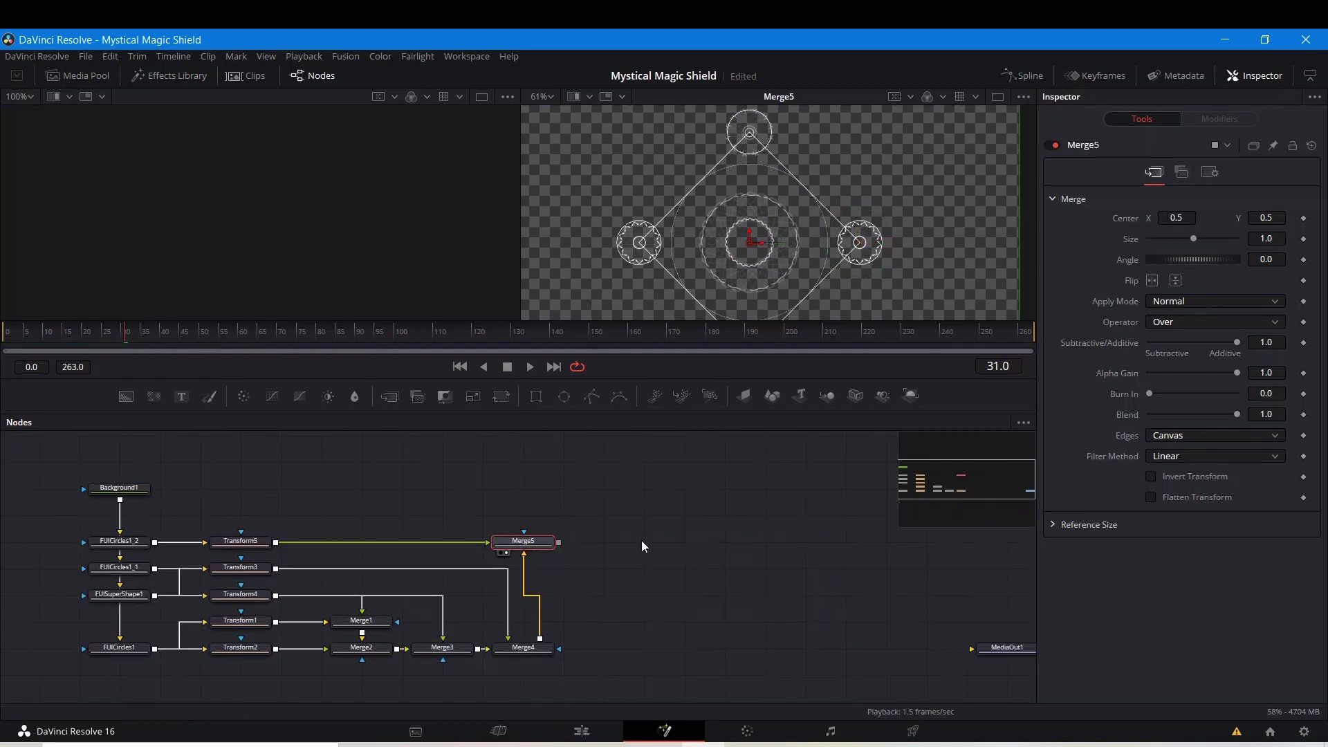
- Add an Image Plane 3D node fed by the output of Merge5 and display it in the viewer
click(580, 526)
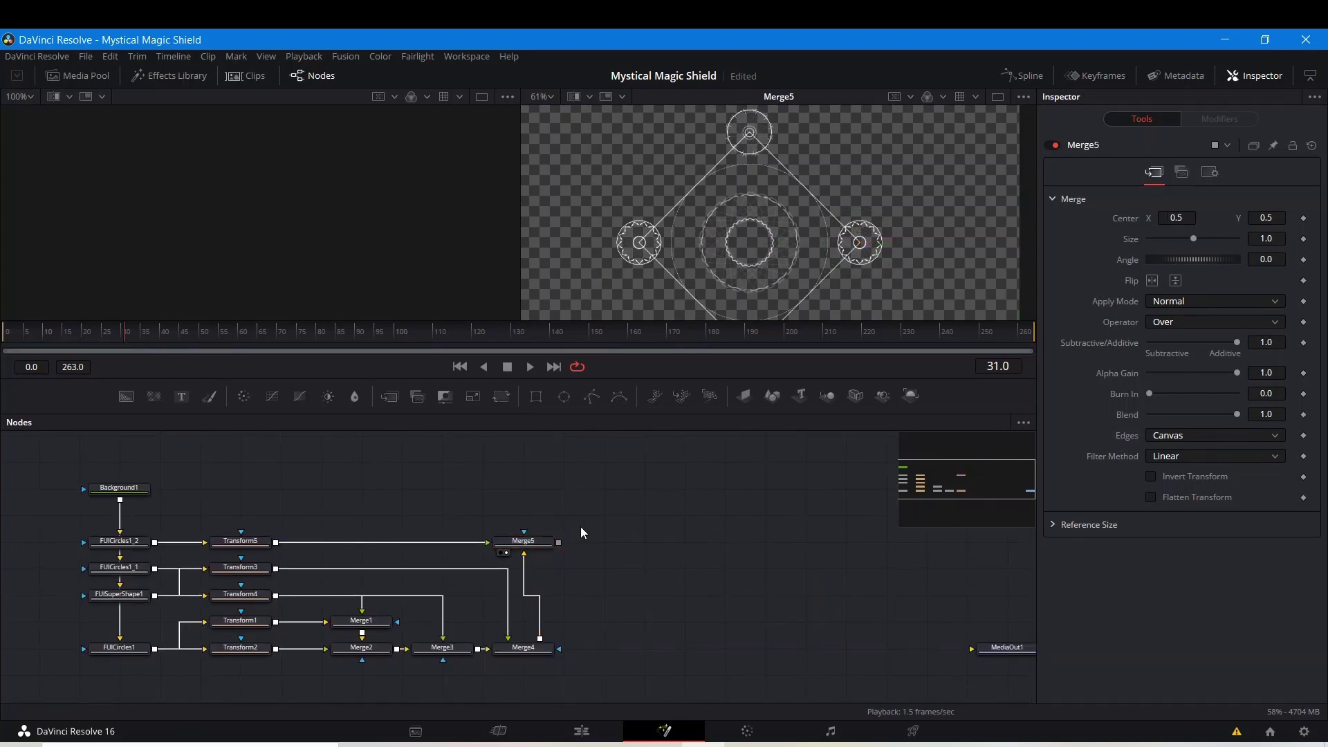
key(shift+space)
text(im)
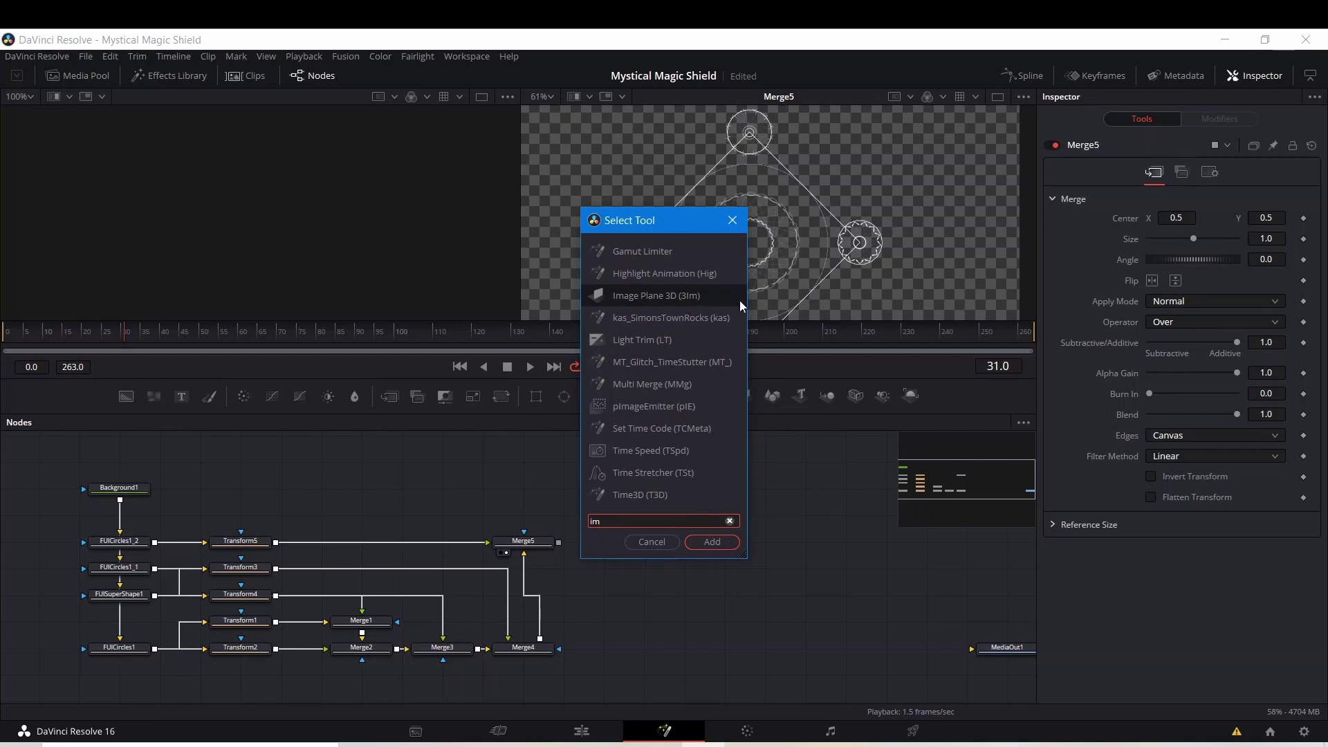
click(711, 542)
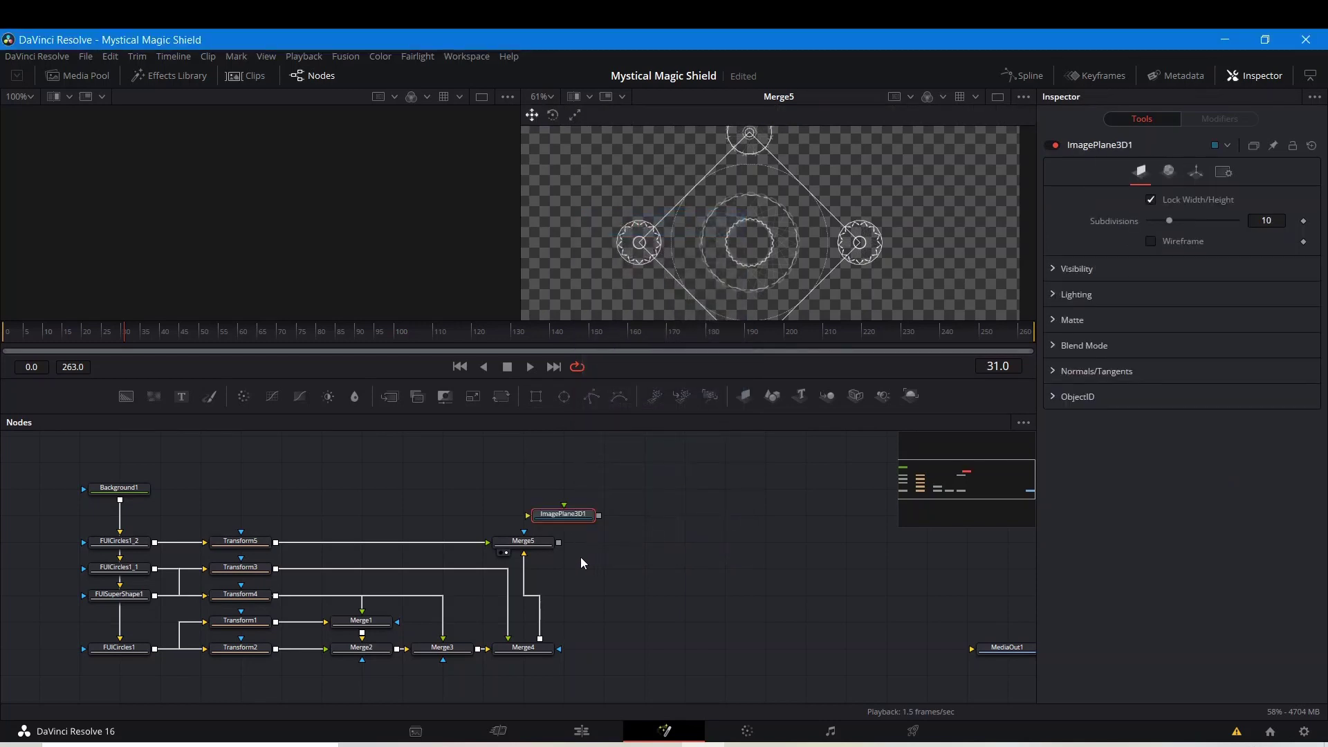
drag(558, 542, 630, 554)
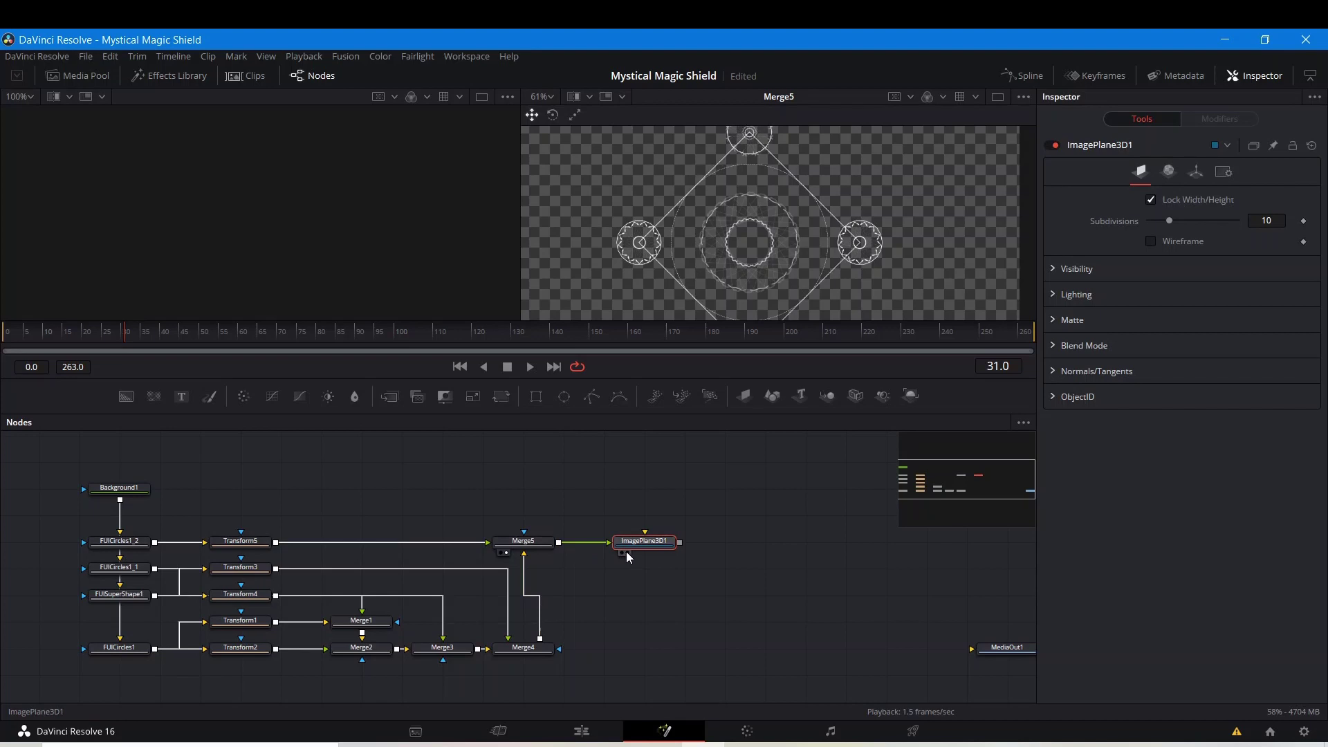
click(626, 554)
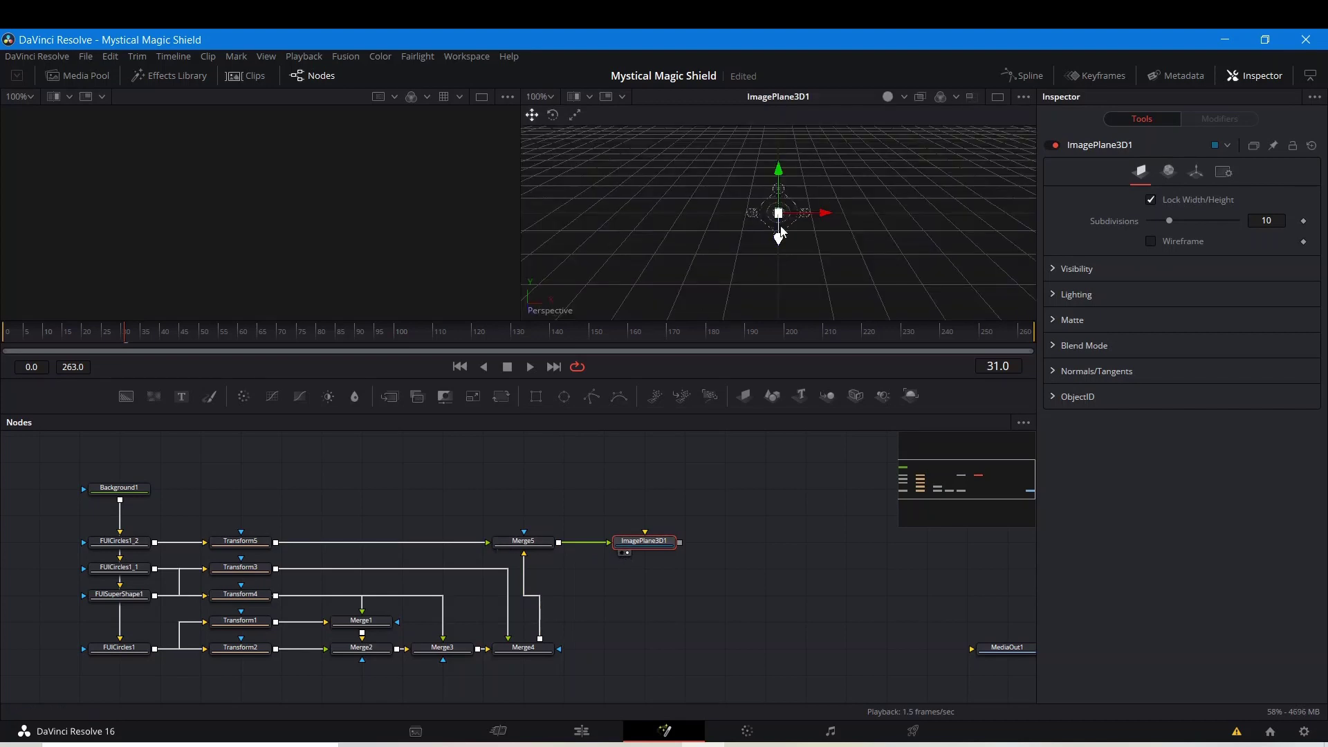
scroll(780, 232, up, 5)
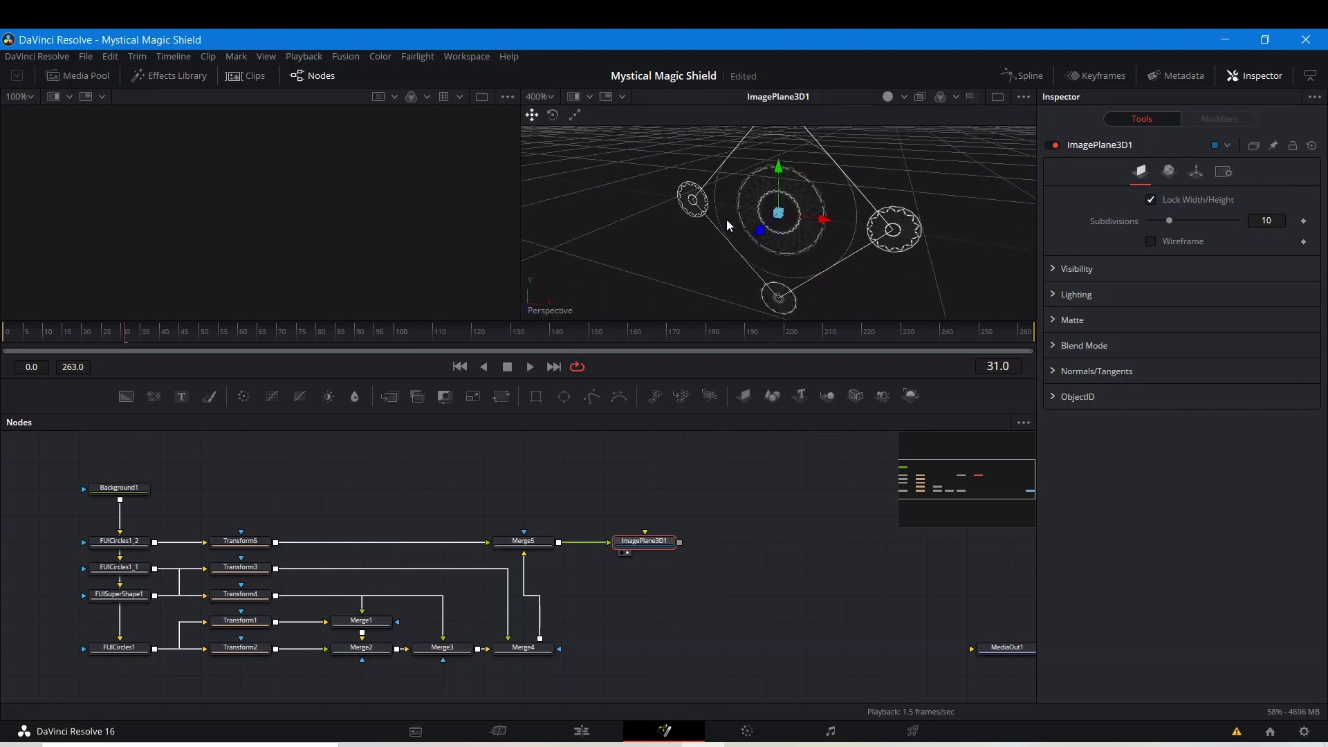
drag(727, 219, 660, 257)
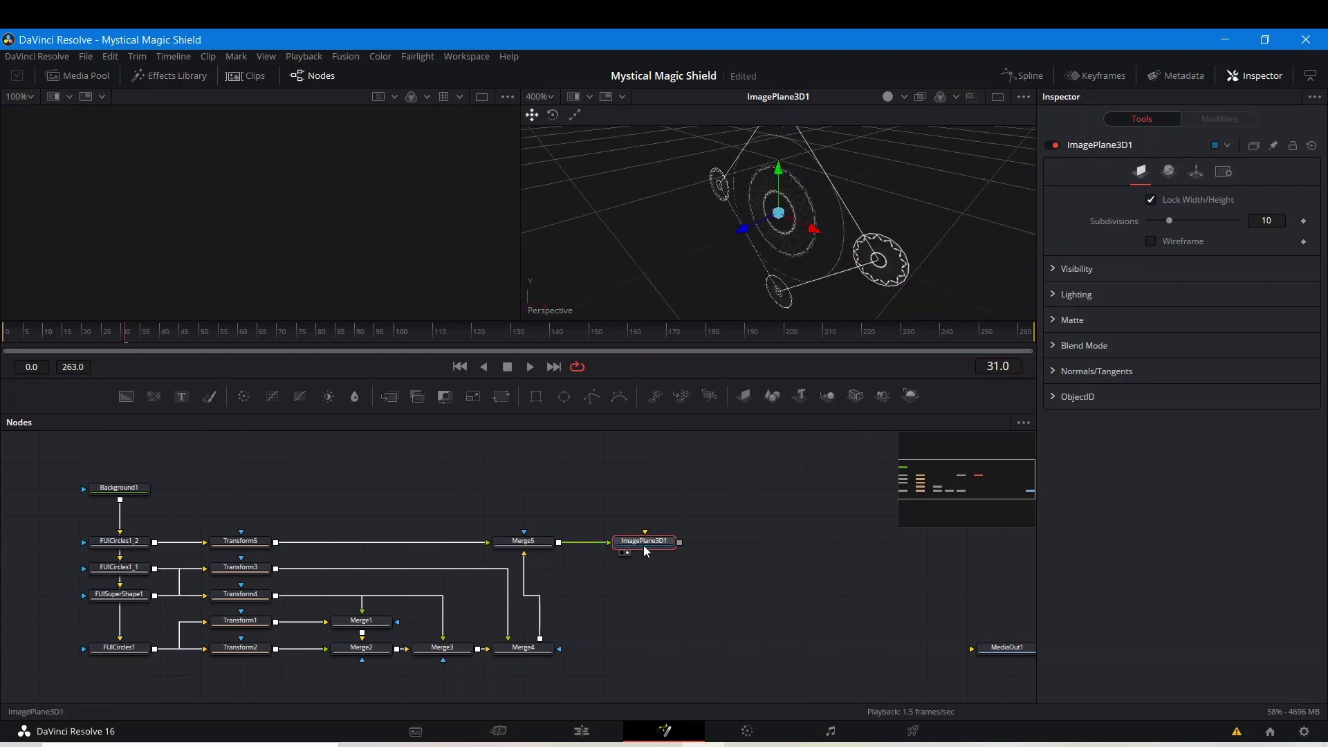
- Add a Duplicate 3D node after ImagePlane3D1 and display it in the viewer
key(shift+space)
text(dup)
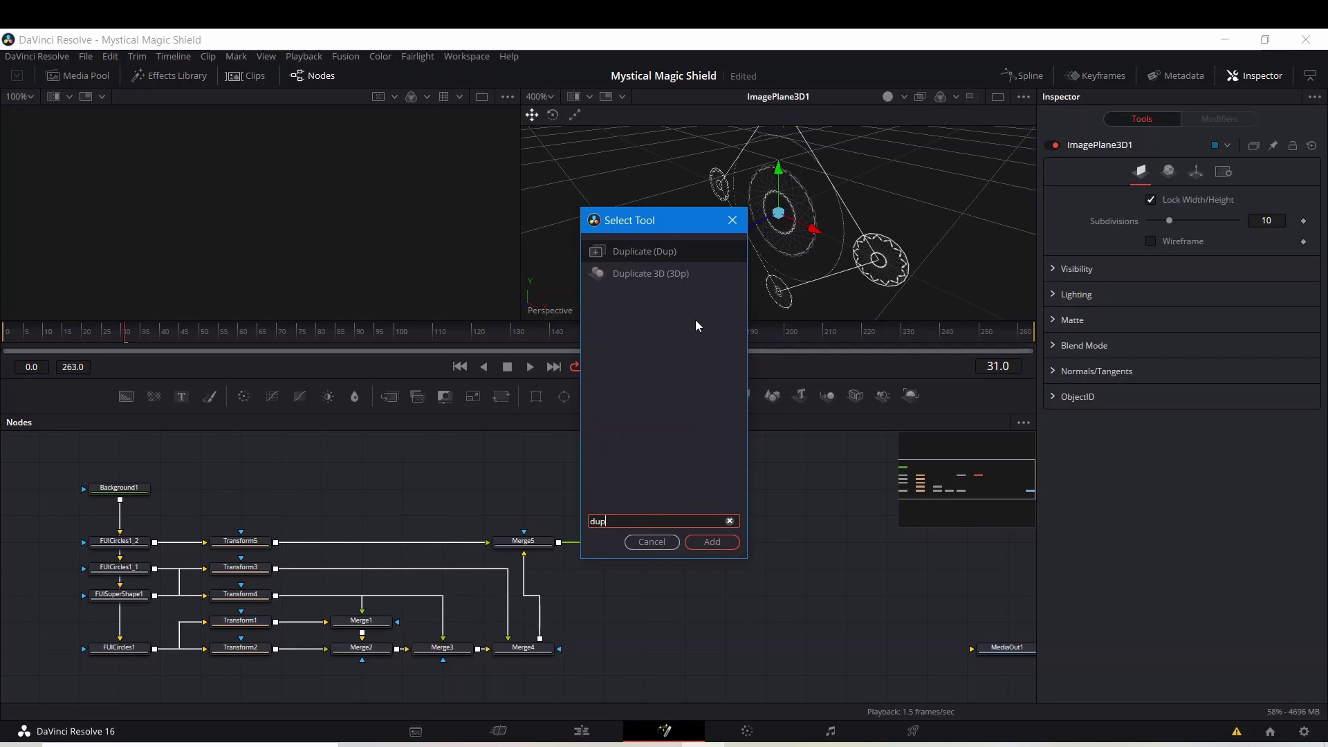
text(3D)
click(711, 541)
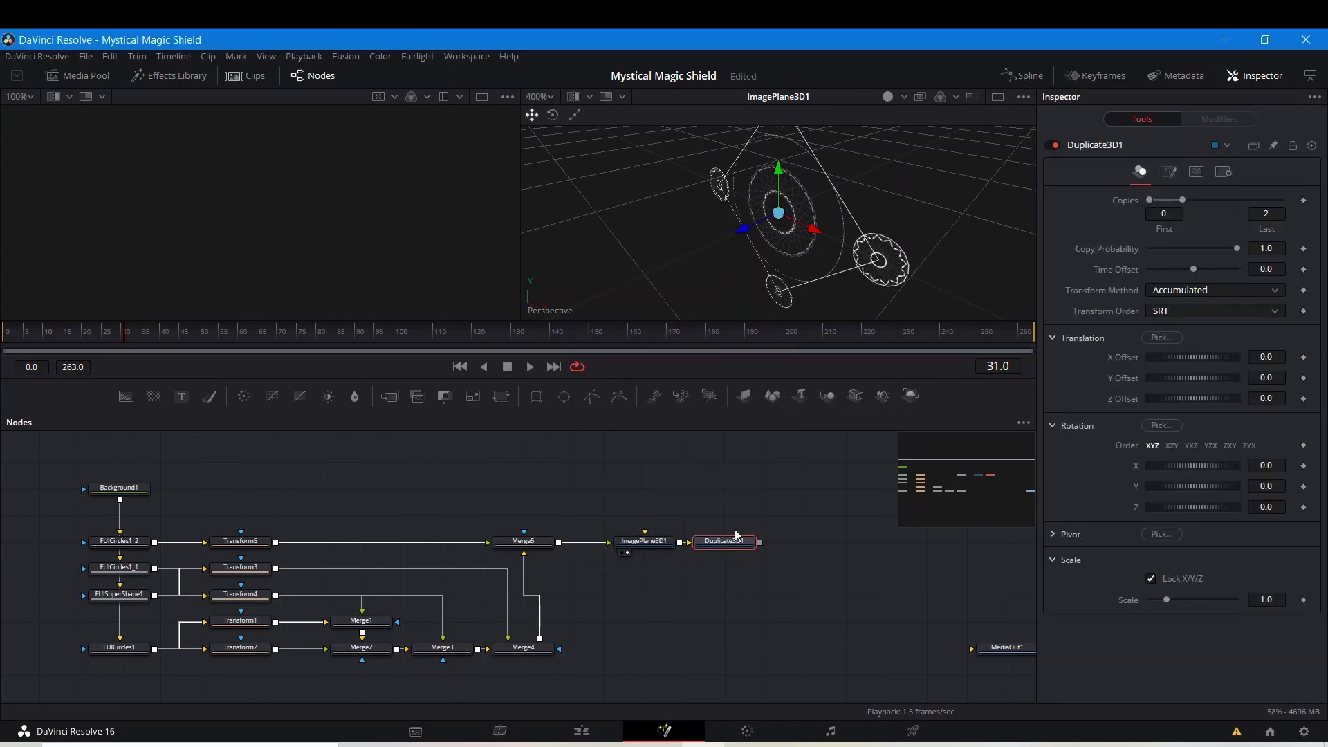
click(707, 554)
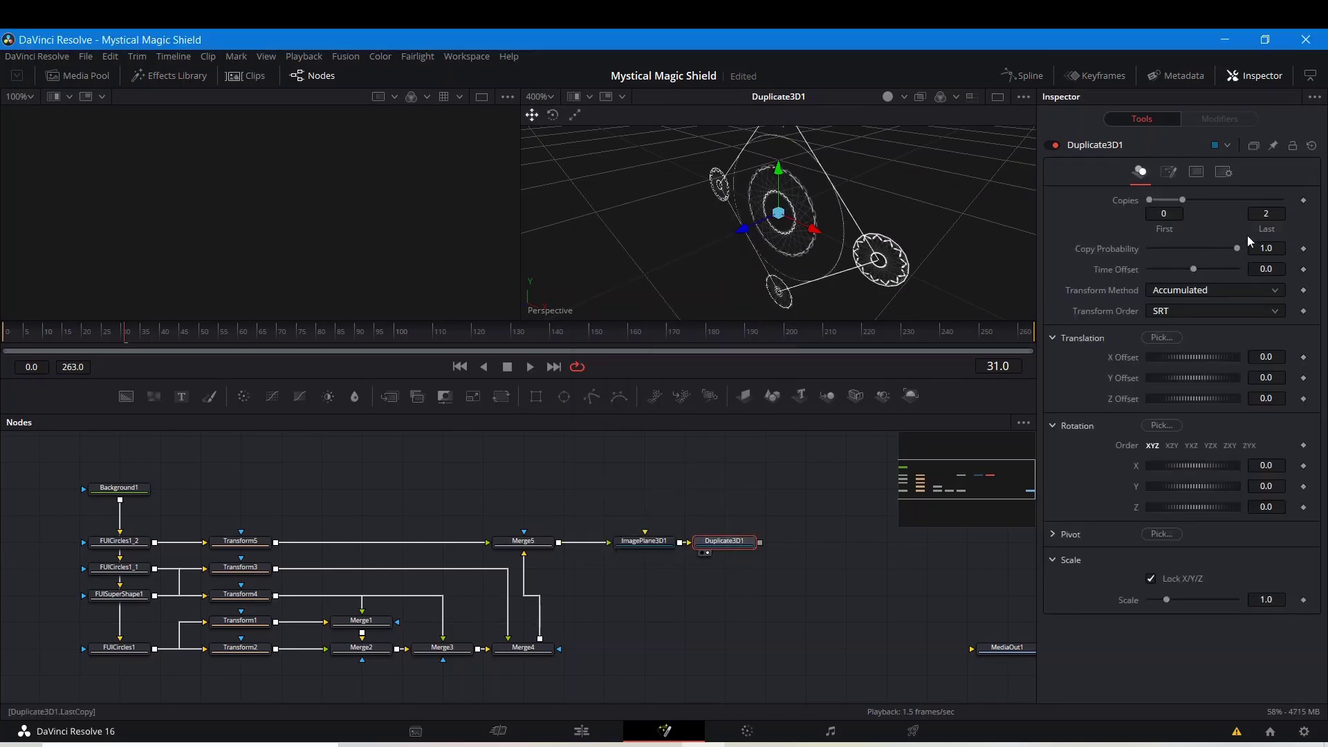
- Set the last copy of Duplicate3D1 to 3 and its translation Z Offset to about -0.043
click(1270, 215)
key(BackSpace)
text(3)
key(Return)
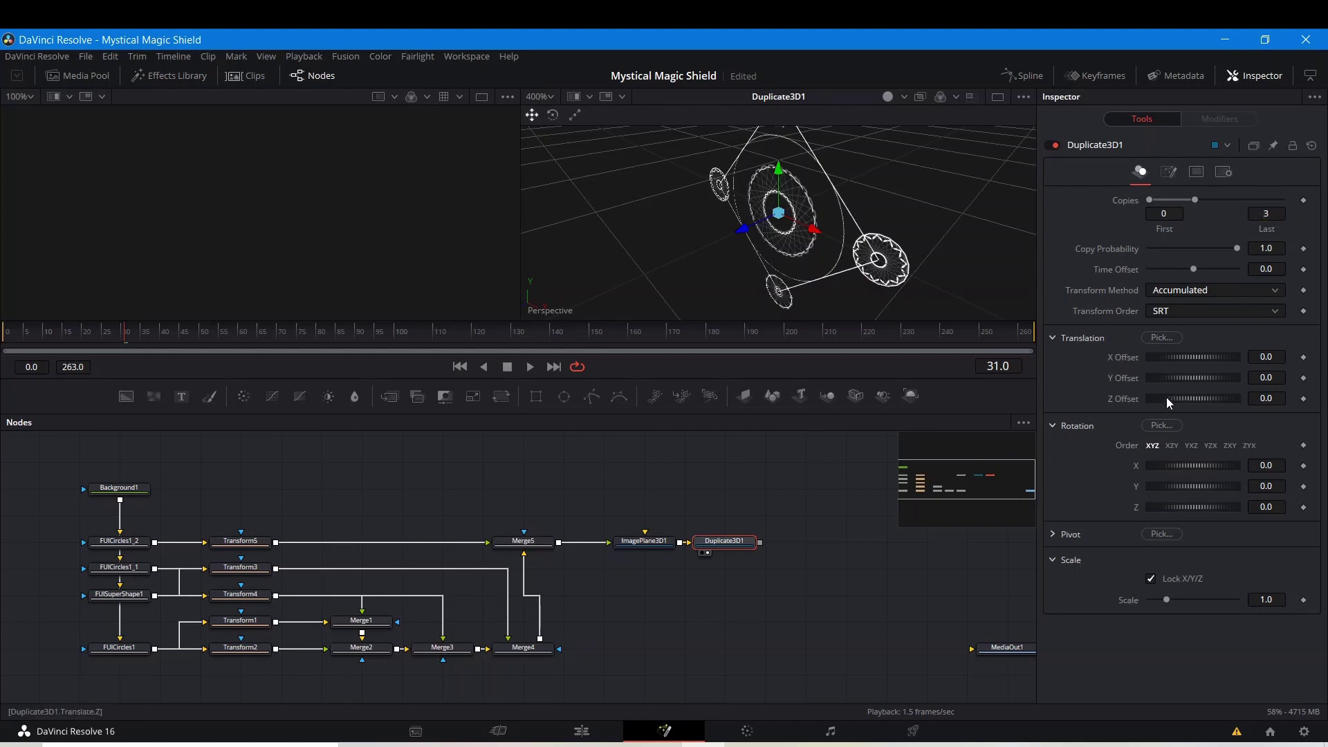
drag(1167, 397, 1147, 394)
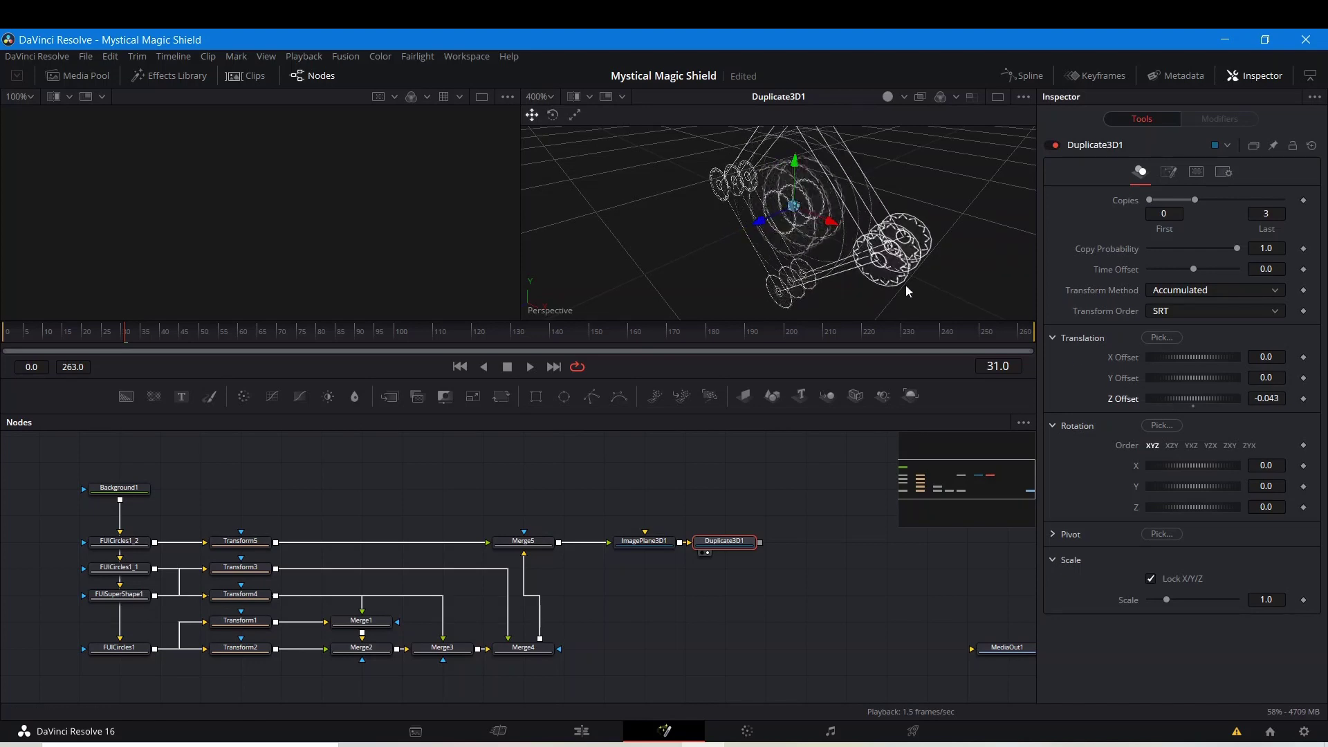
drag(915, 295, 1072, 219)
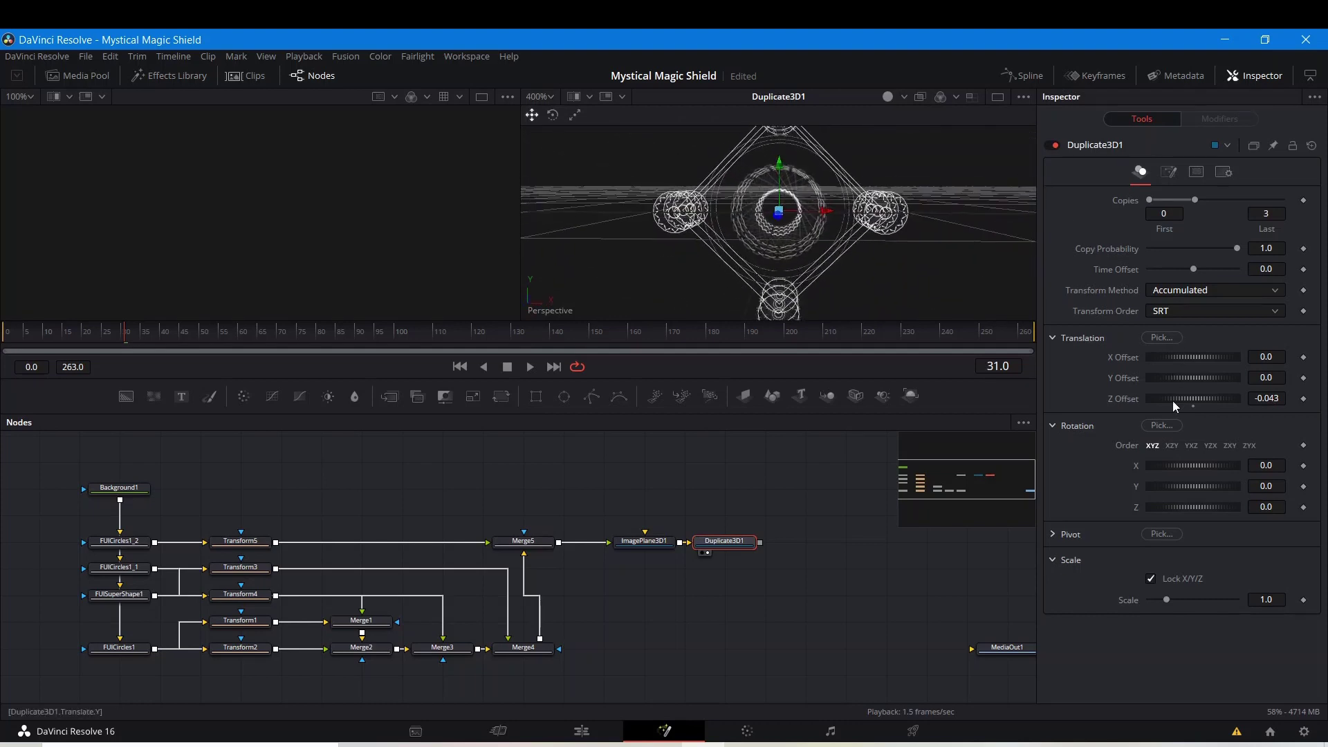
- Reduce the Scale of Duplicate3D1 to about 0.86 so each copy gets smaller
drag(1168, 598, 1166, 597)
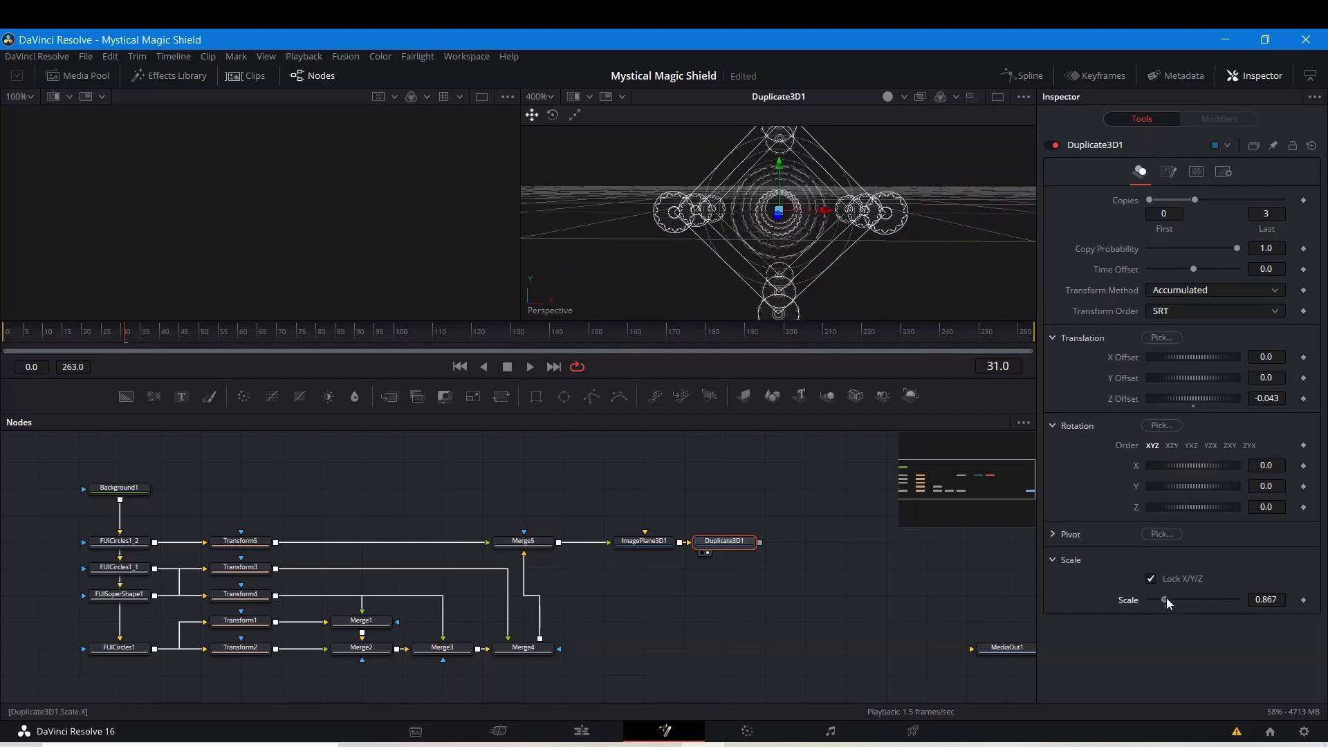
drag(773, 242, 750, 259)
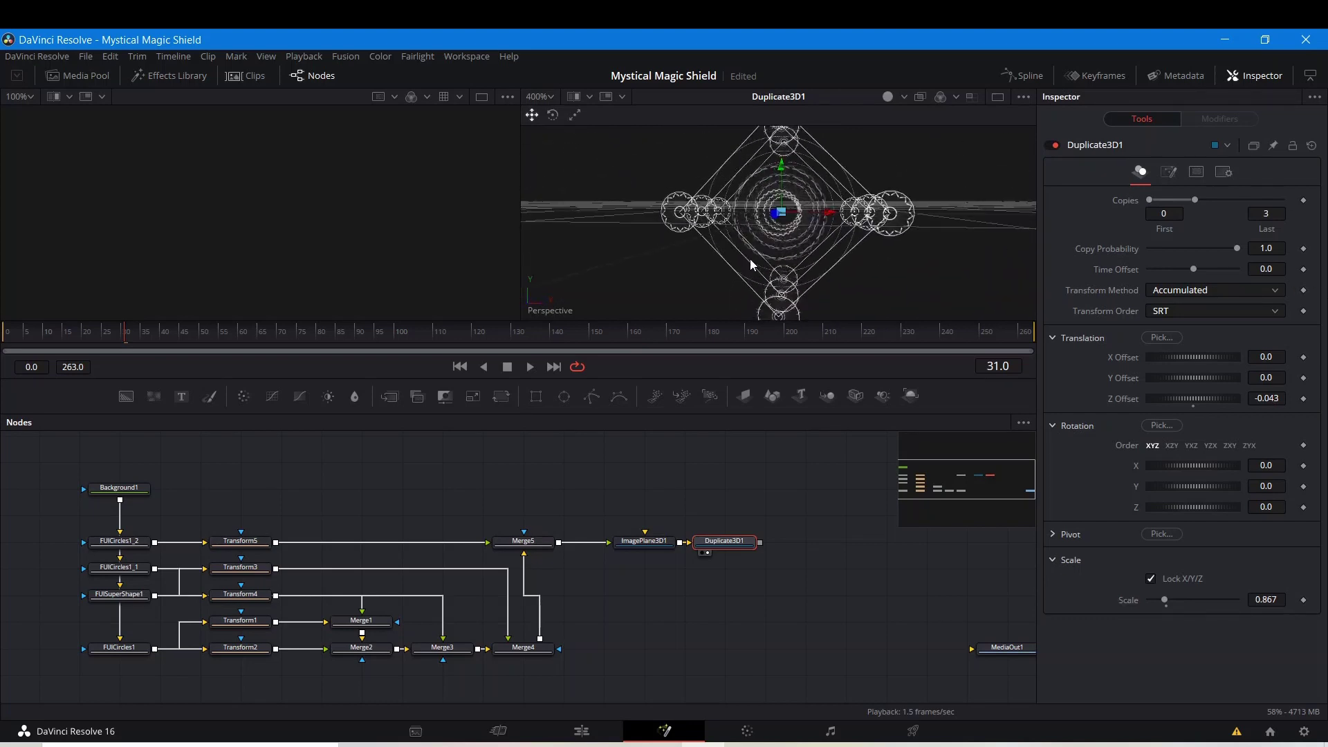
drag(1166, 602, 1164, 601)
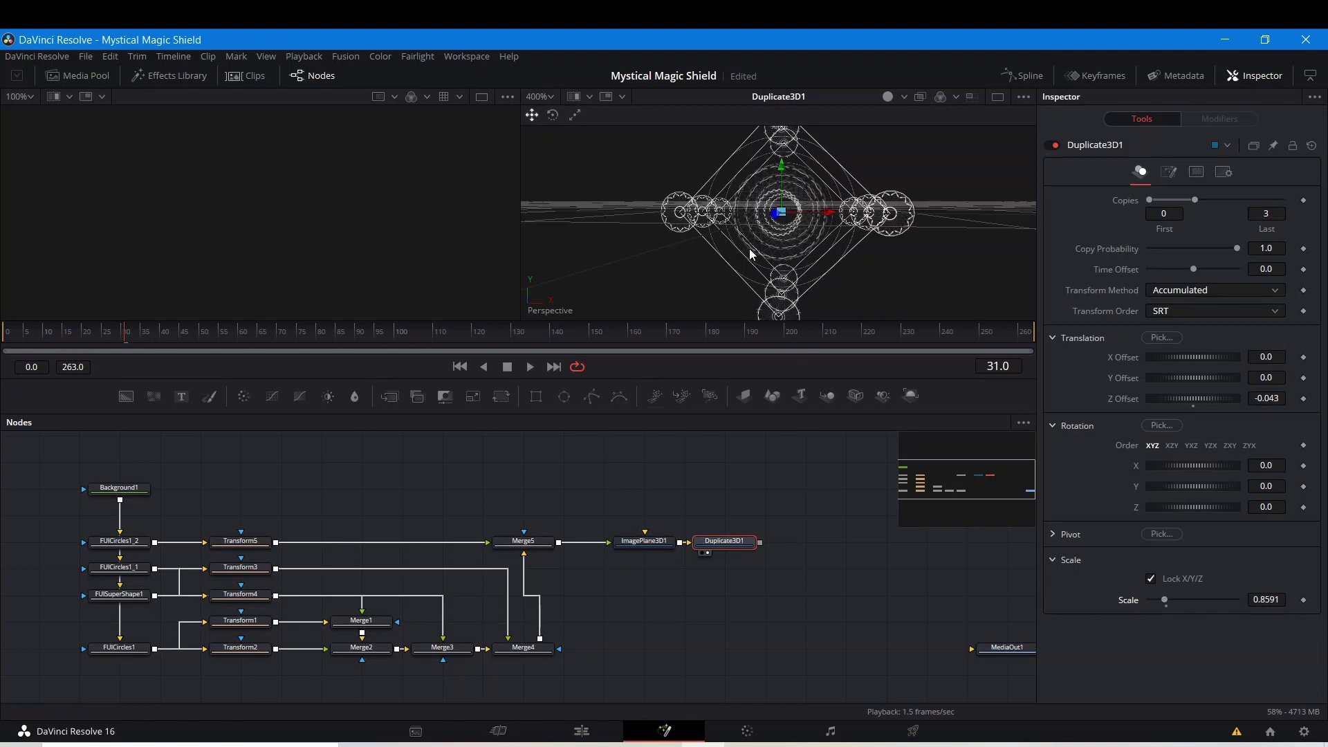
- Keyframe the Z rotation of Duplicate3D1 at 0.0 on the first frame
key(Home)
right_click(1135, 505)
click(1152, 512)
- Save the project and keyframe the Z rotation of Duplicate3D1 at about -135.7 on frame 263
click(1027, 339)
key(ctrl+s)
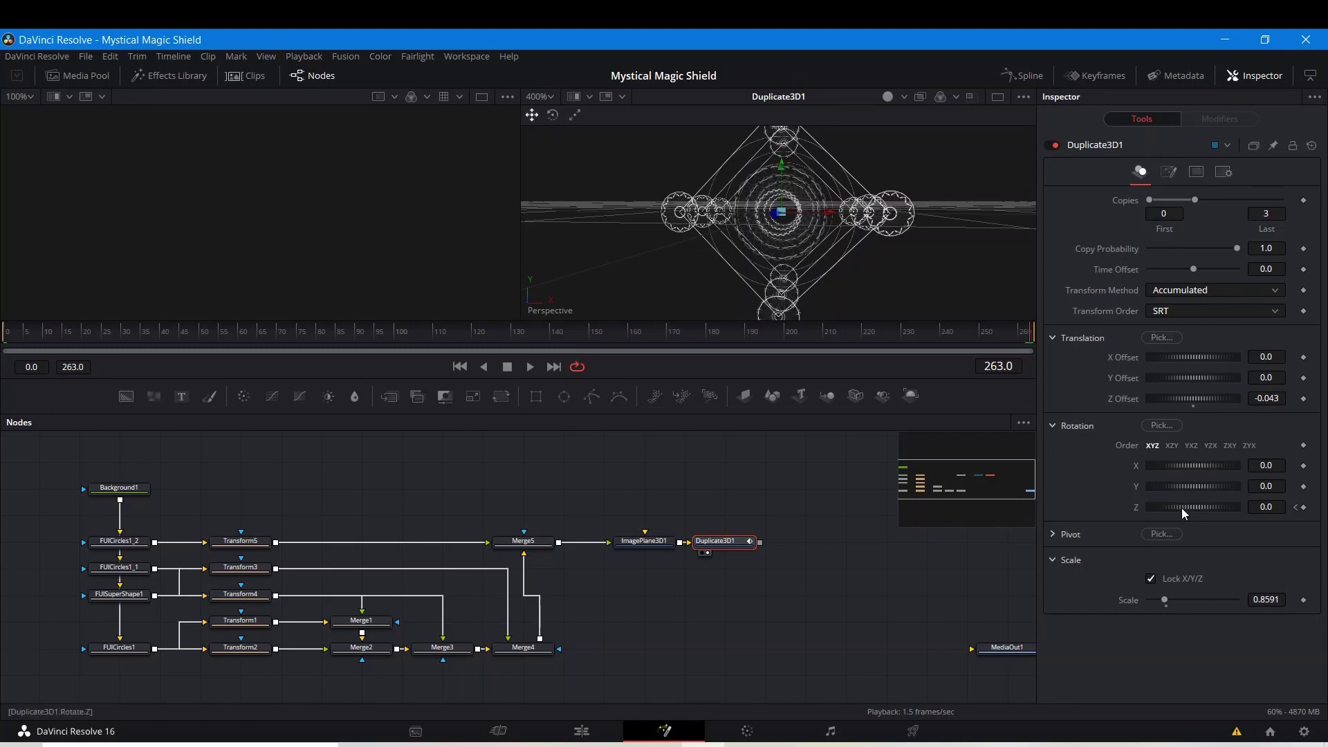
drag(1173, 505, 1145, 511)
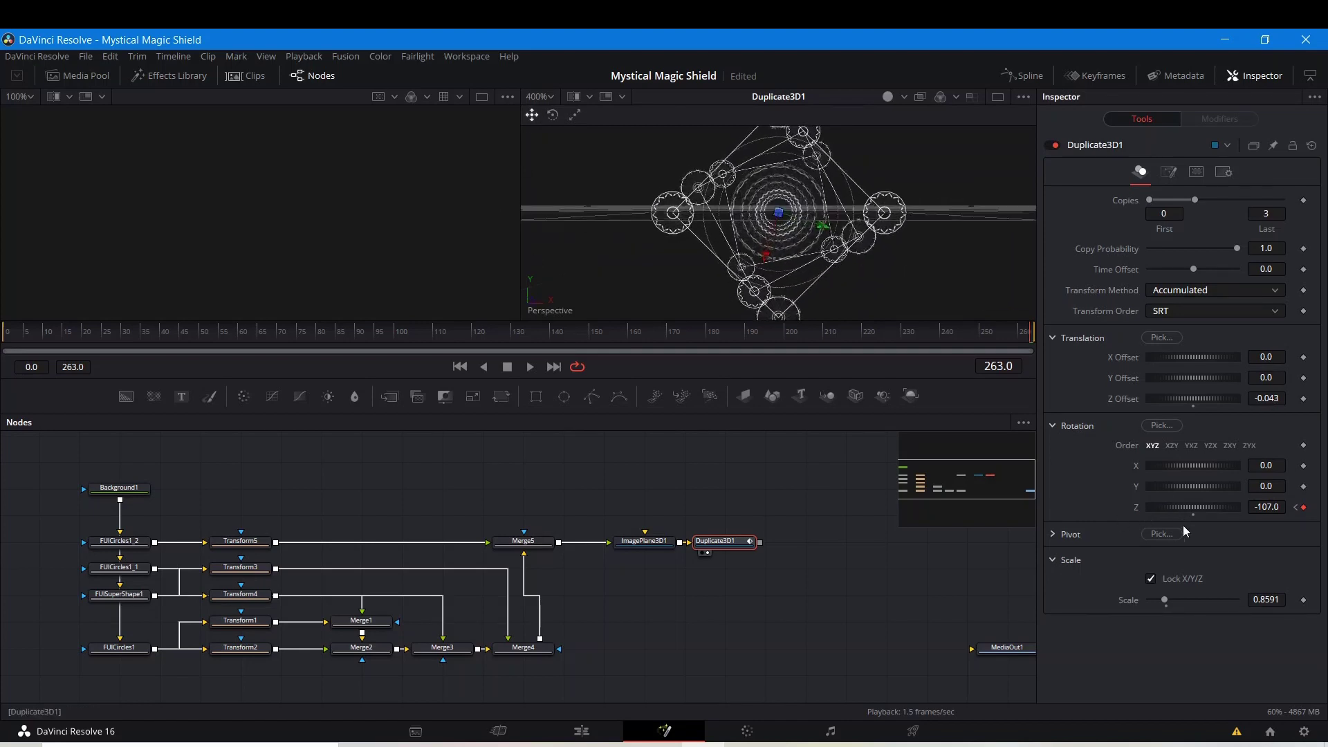
drag(1197, 507, 1189, 517)
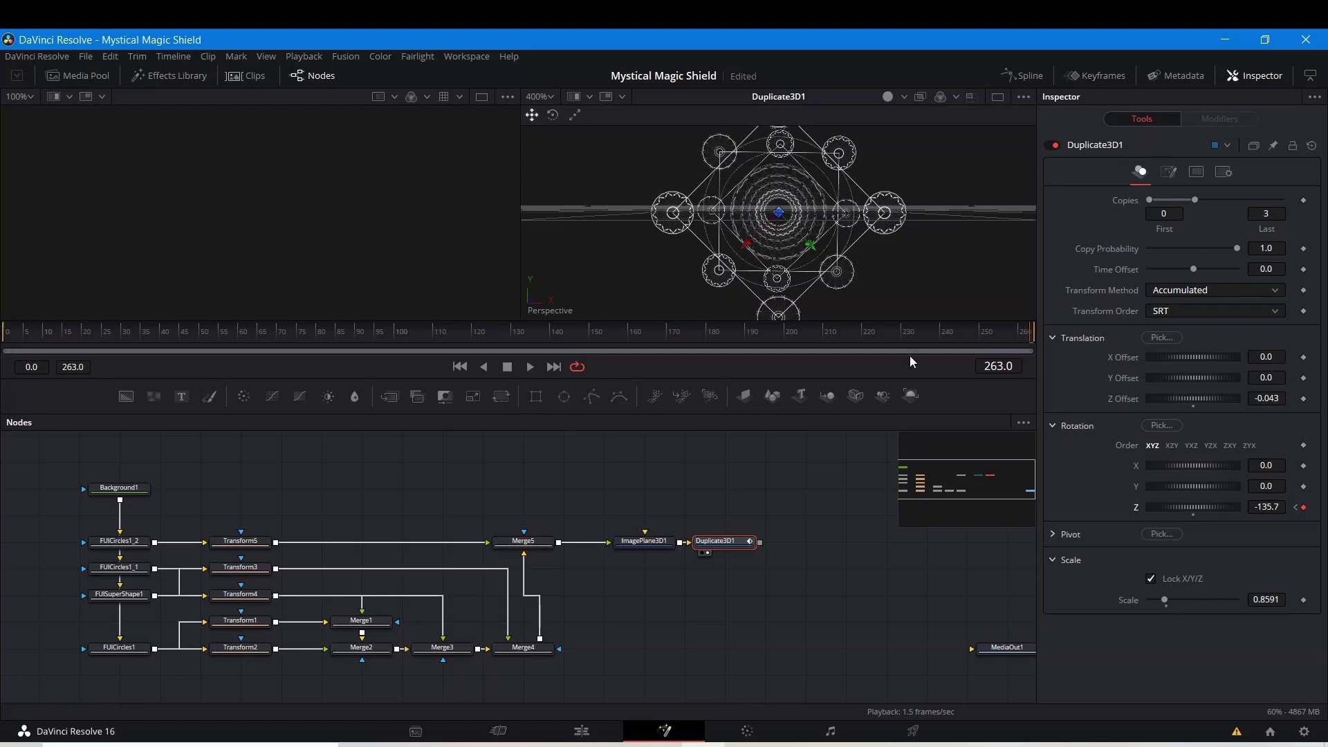
mouse_move(703, 245)
mouse_down()
mouse_move(711, 280)
mouse_move(694, 274)
mouse_move(691, 236)
mouse_up()
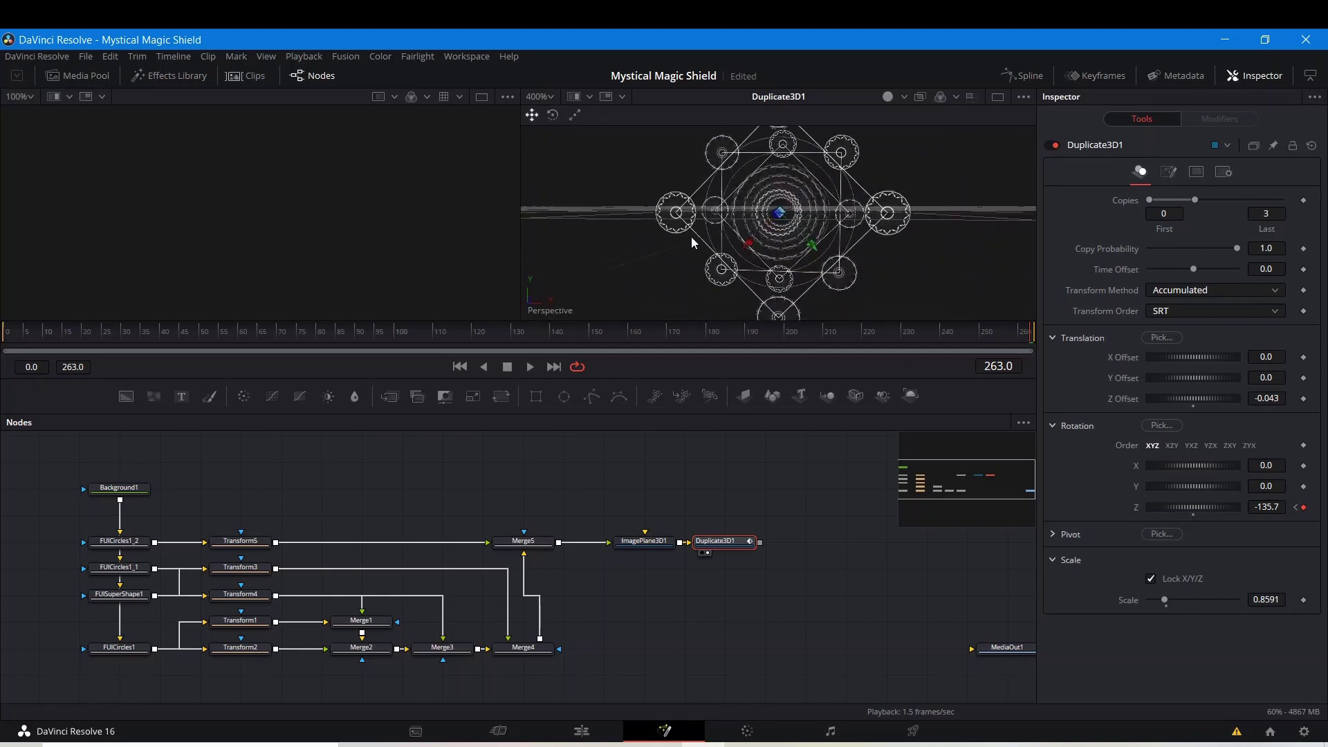
- Open the tool search to add a node after Duplicate3D1
click(732, 472)
drag(733, 467, 499, 433)
click(496, 507)
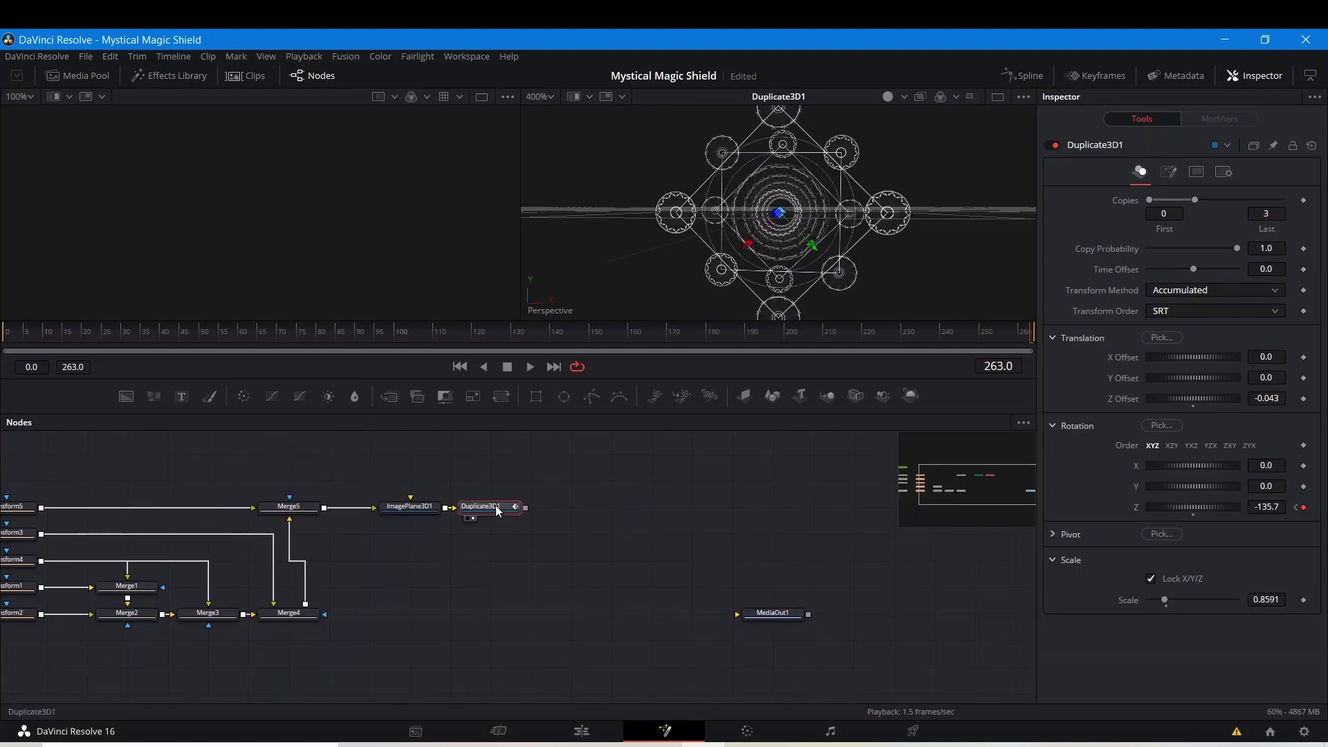
key(shift+space)
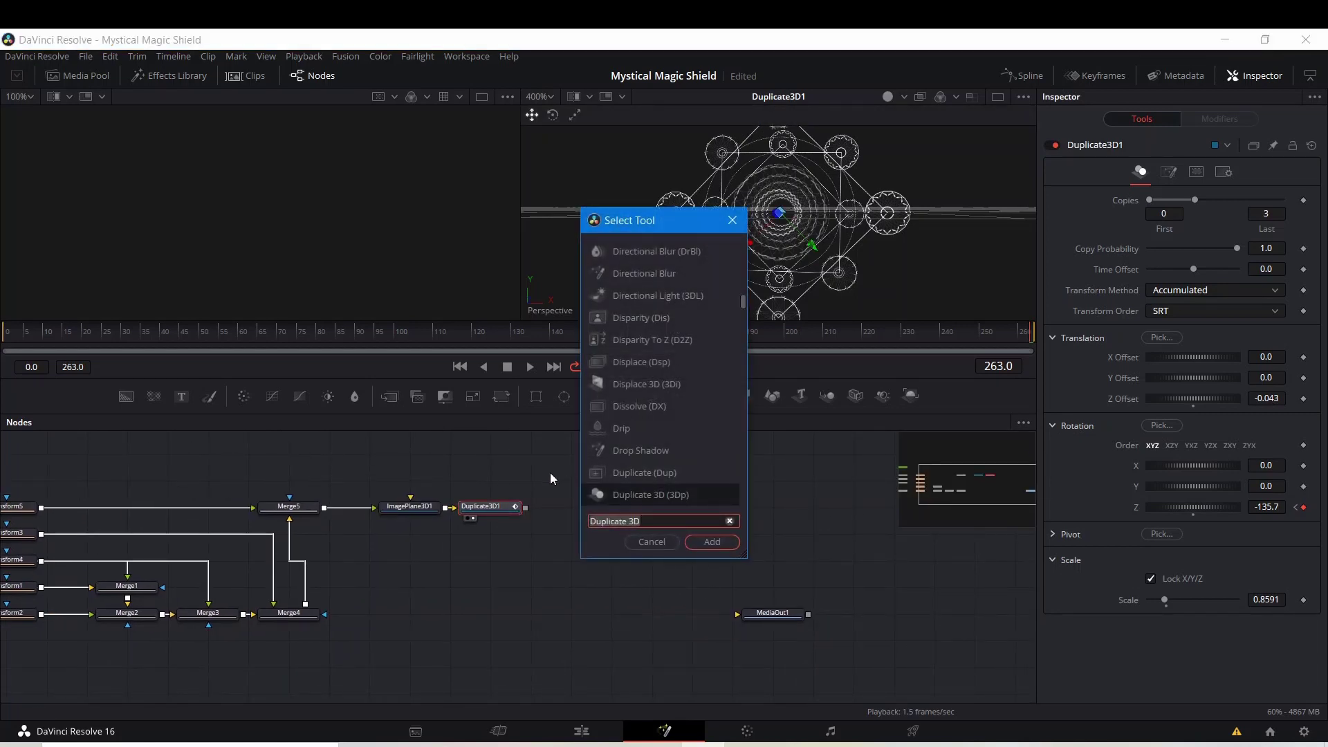
- Add a Transform 3D node after Duplicate3D1 and display its output in the 3D viewer
text(xf)
click(628, 286)
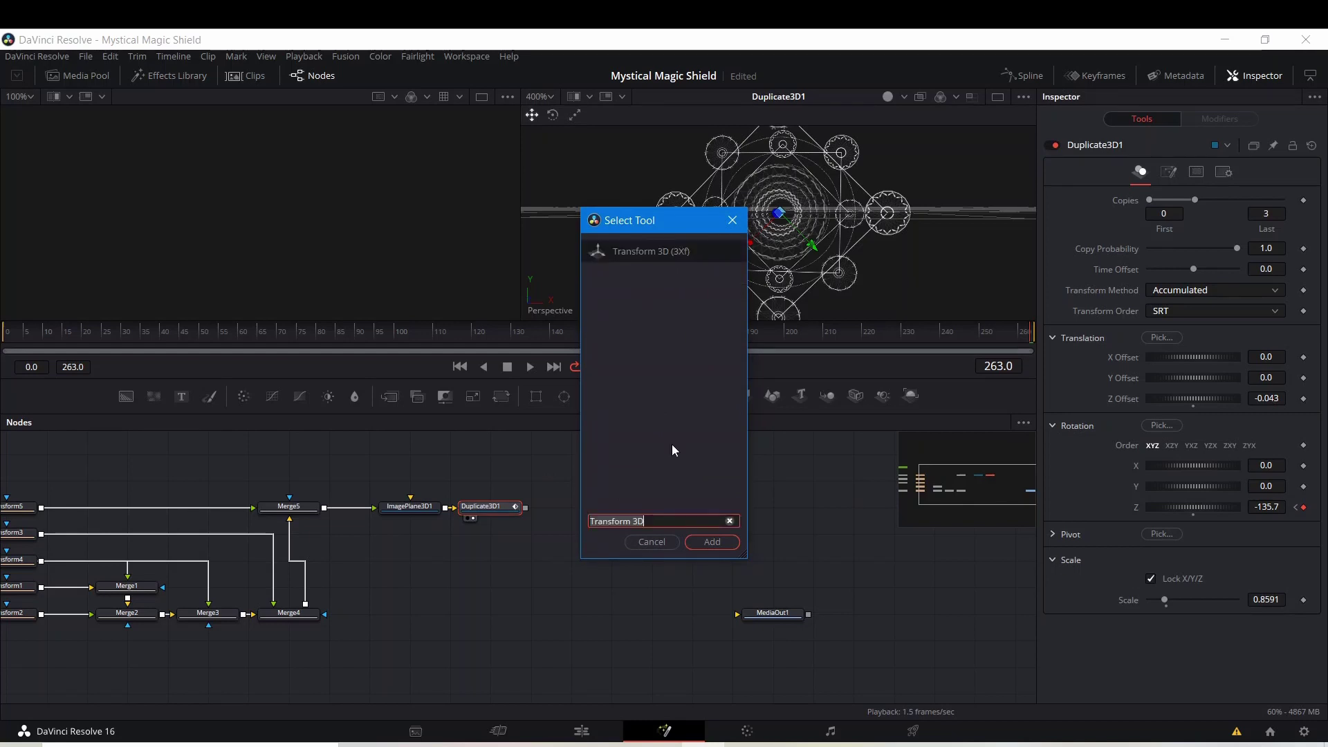
click(712, 541)
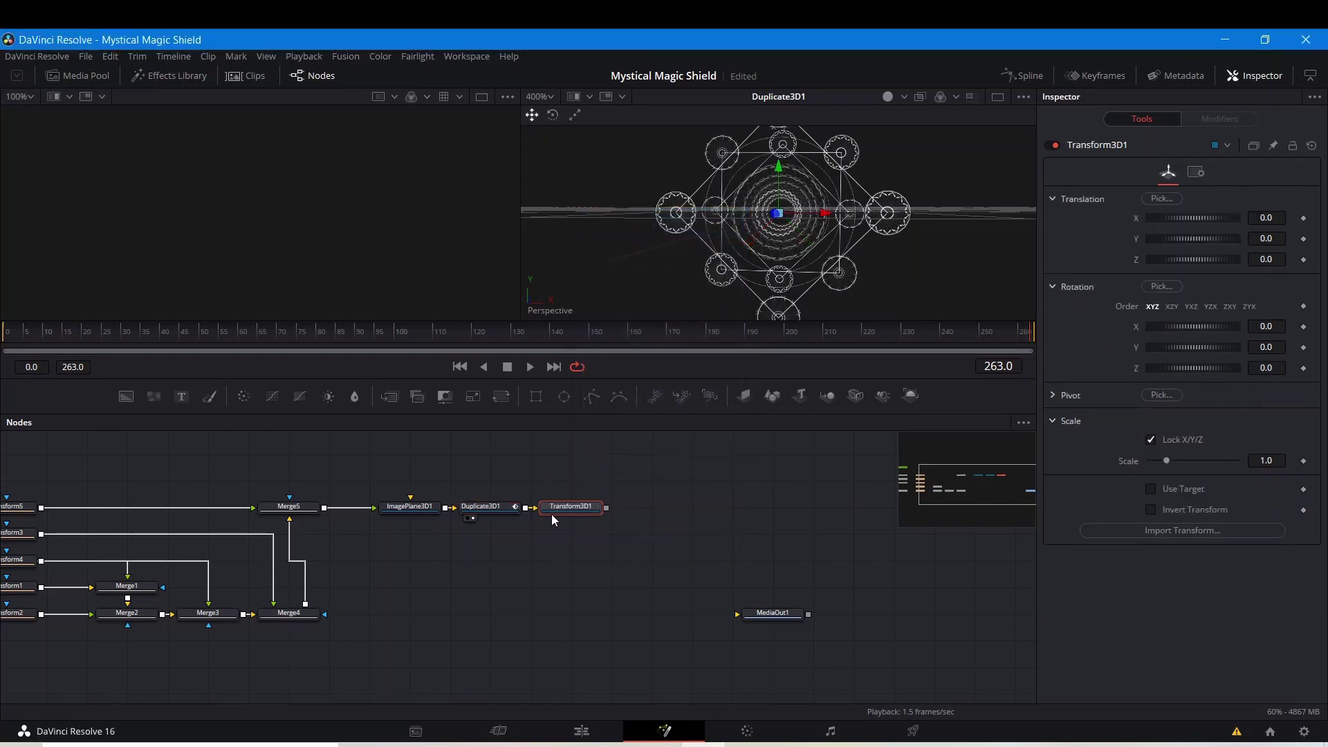
click(553, 518)
- Try rotating the duplicated shield about the Y axis with Transform3D1 and reset the rotation to its default
drag(878, 233, 1031, 291)
drag(785, 238, 656, 216)
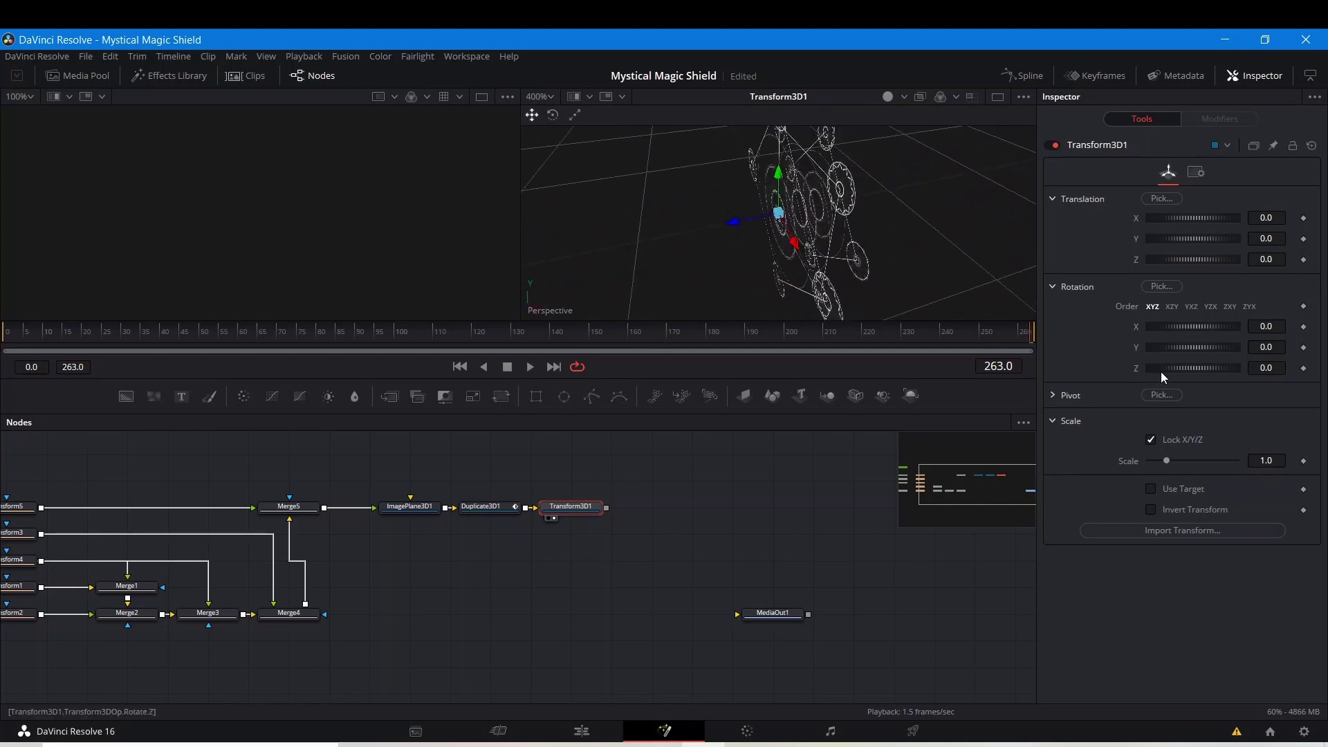
drag(1166, 345, 1212, 348)
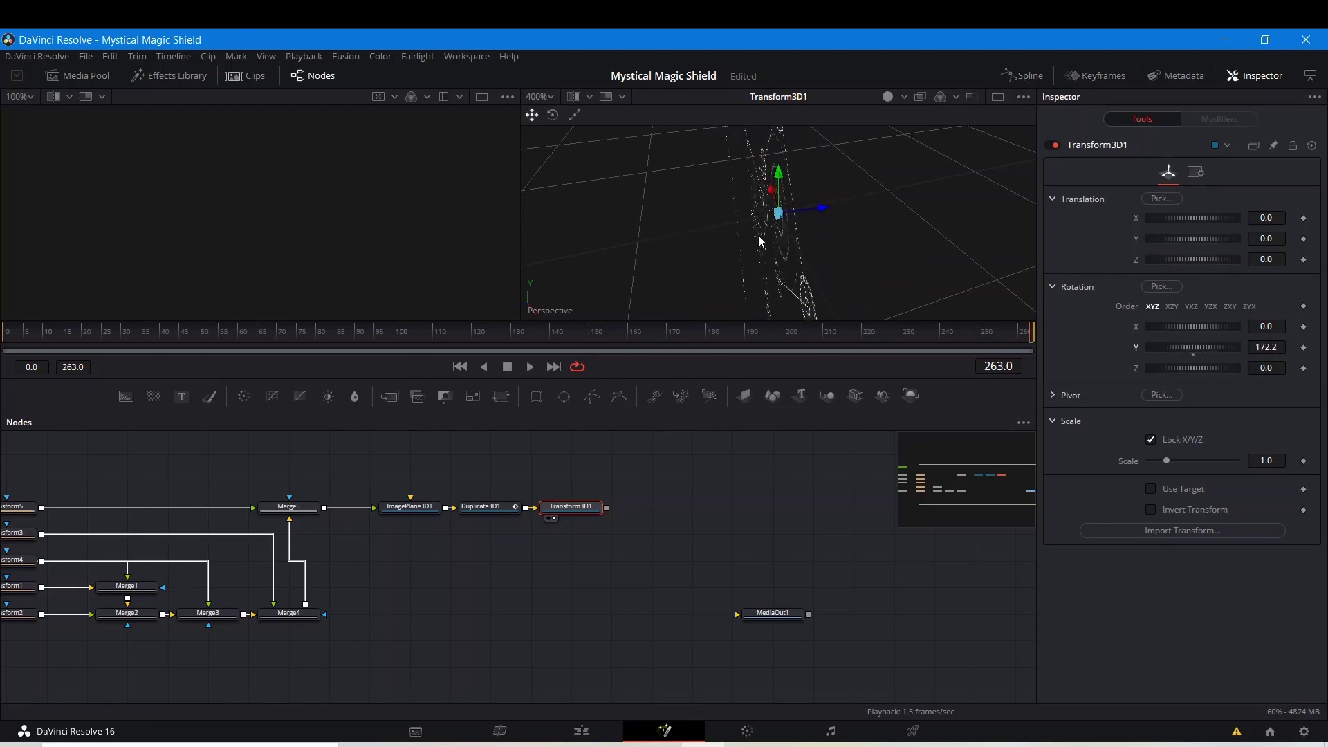
double_click(1192, 354)
- Shift the Transform3D1 pivot along Z to -0.04 so it sits between the stacked shield copies
click(1051, 395)
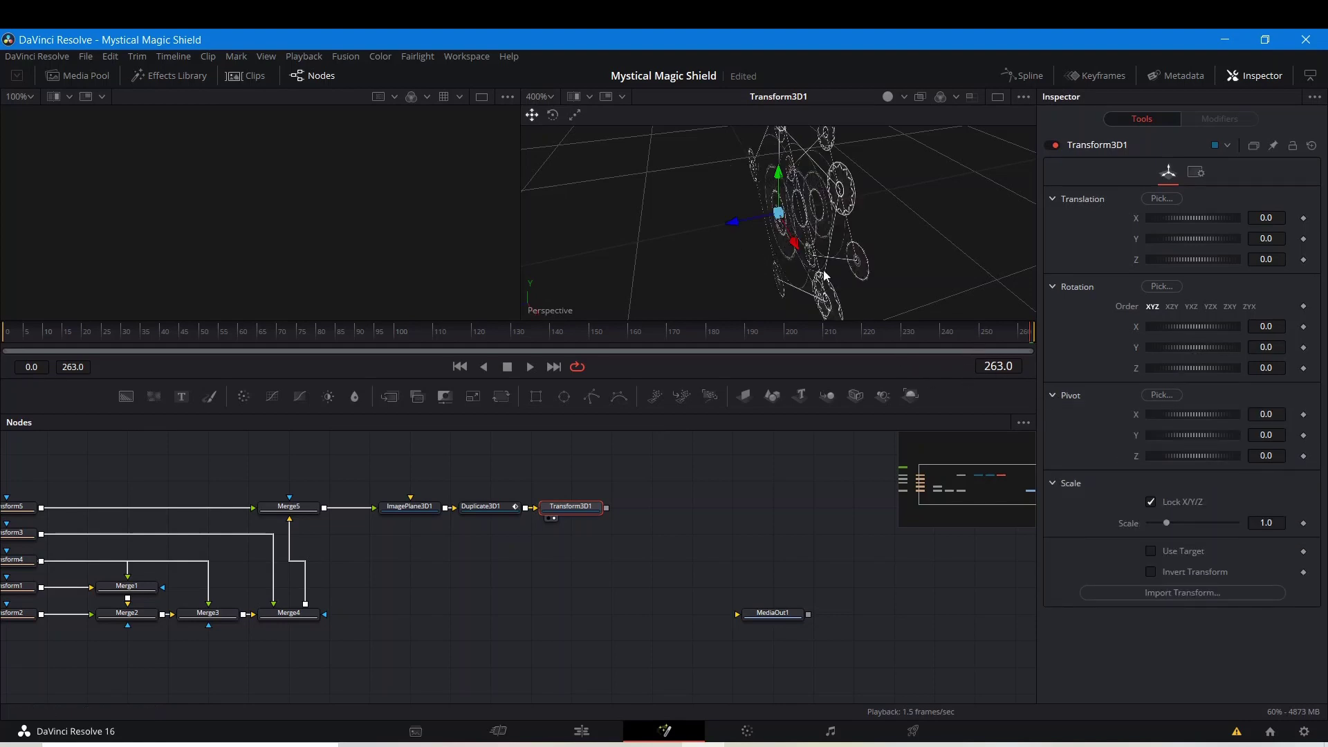
scroll(830, 276, down, 2)
drag(835, 279, 739, 204)
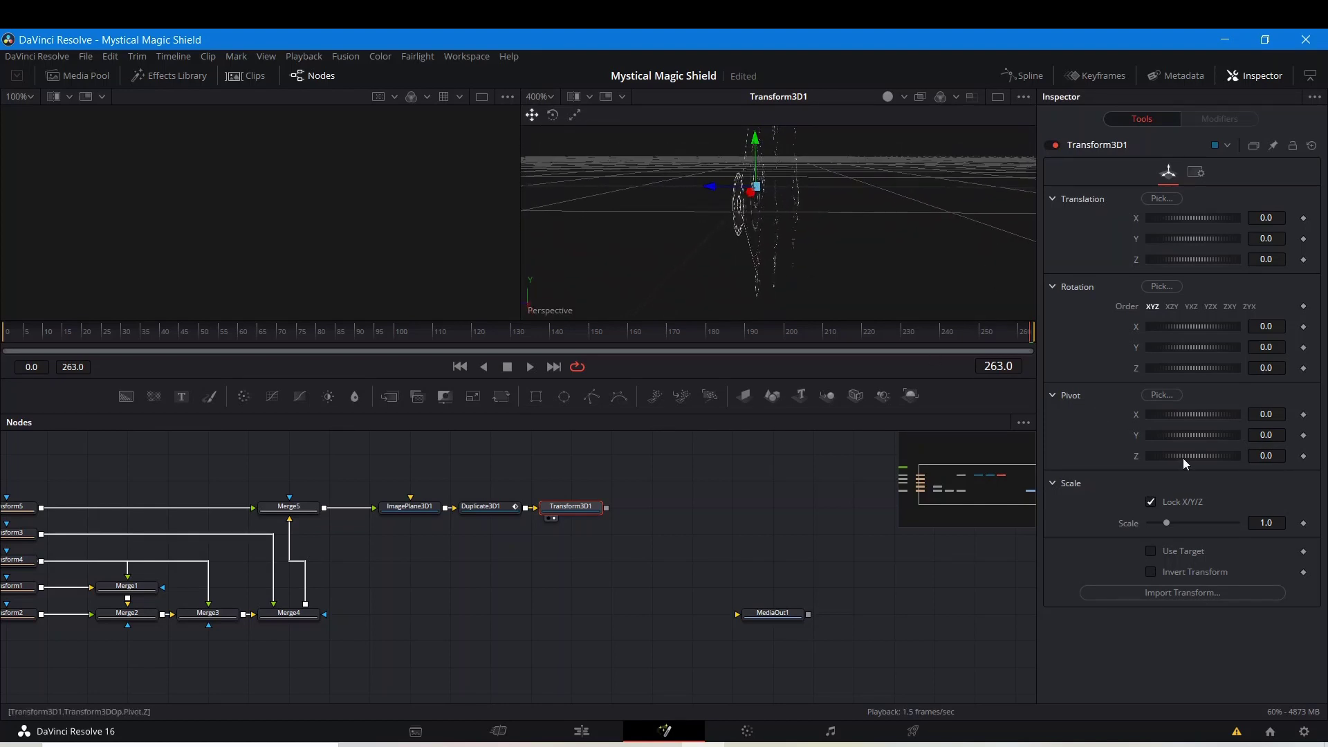
drag(1183, 458, 1203, 473)
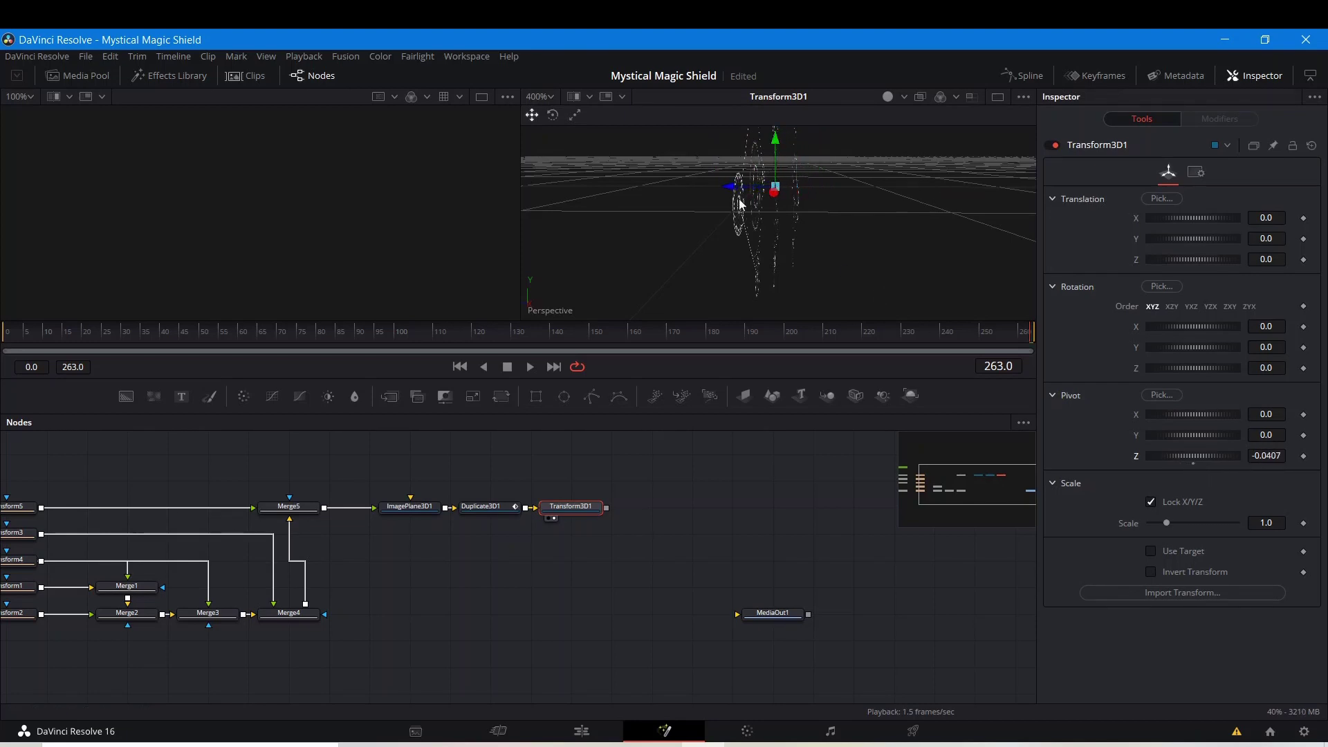
drag(718, 247, 799, 511)
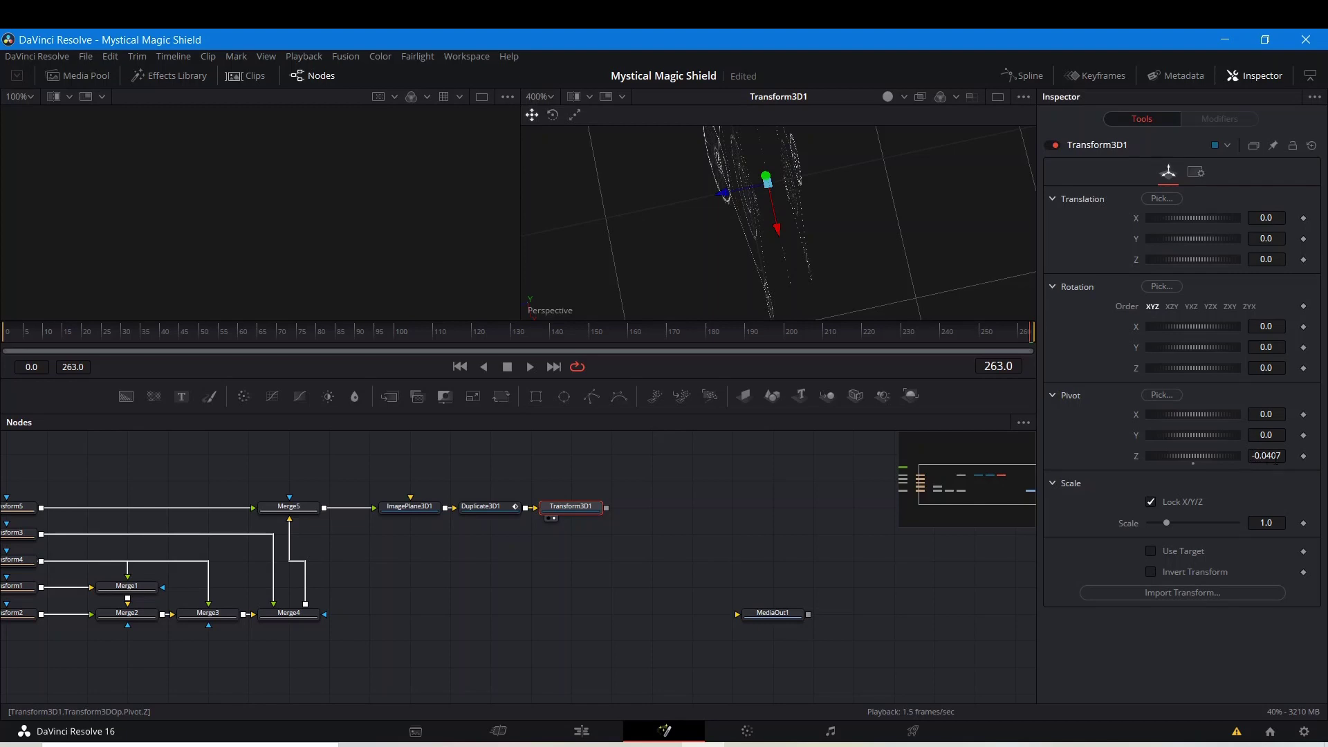
click(1266, 456)
key(BackSpace)
key(BackSpace)
key(Return)
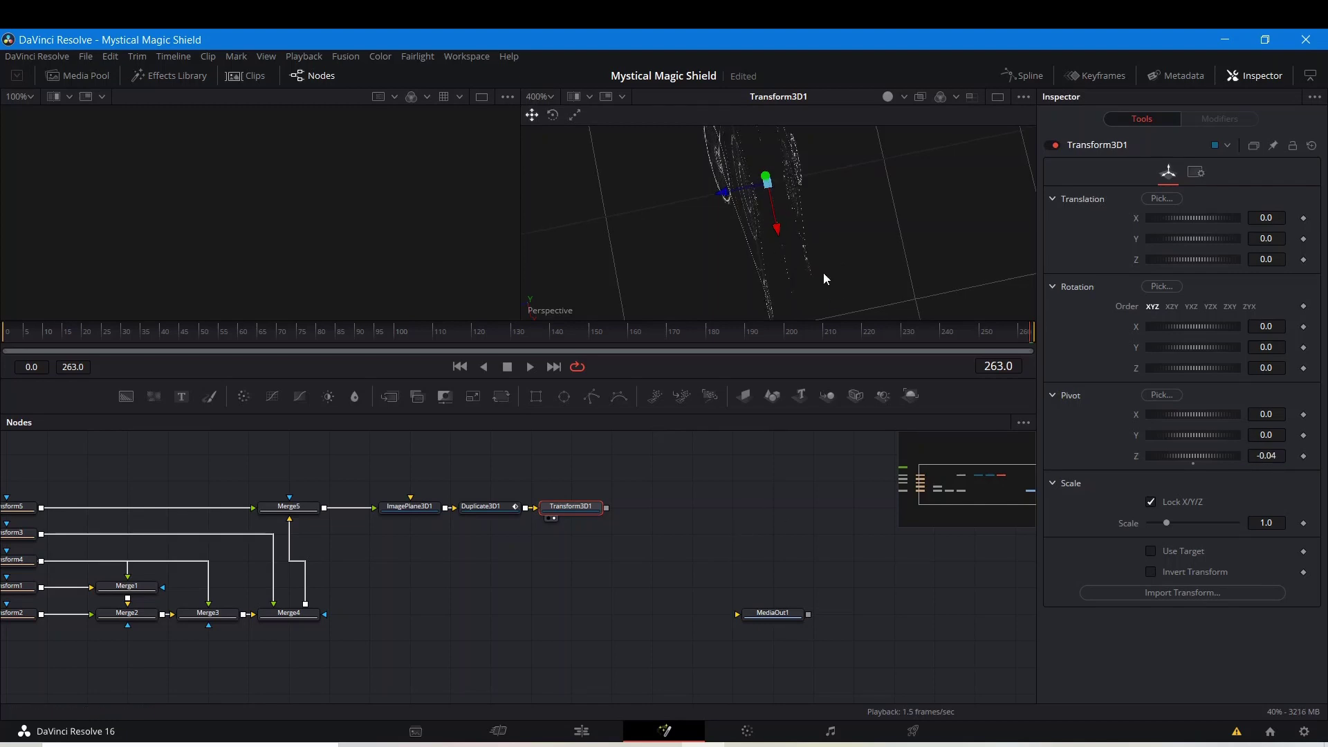
drag(823, 272, 1090, 366)
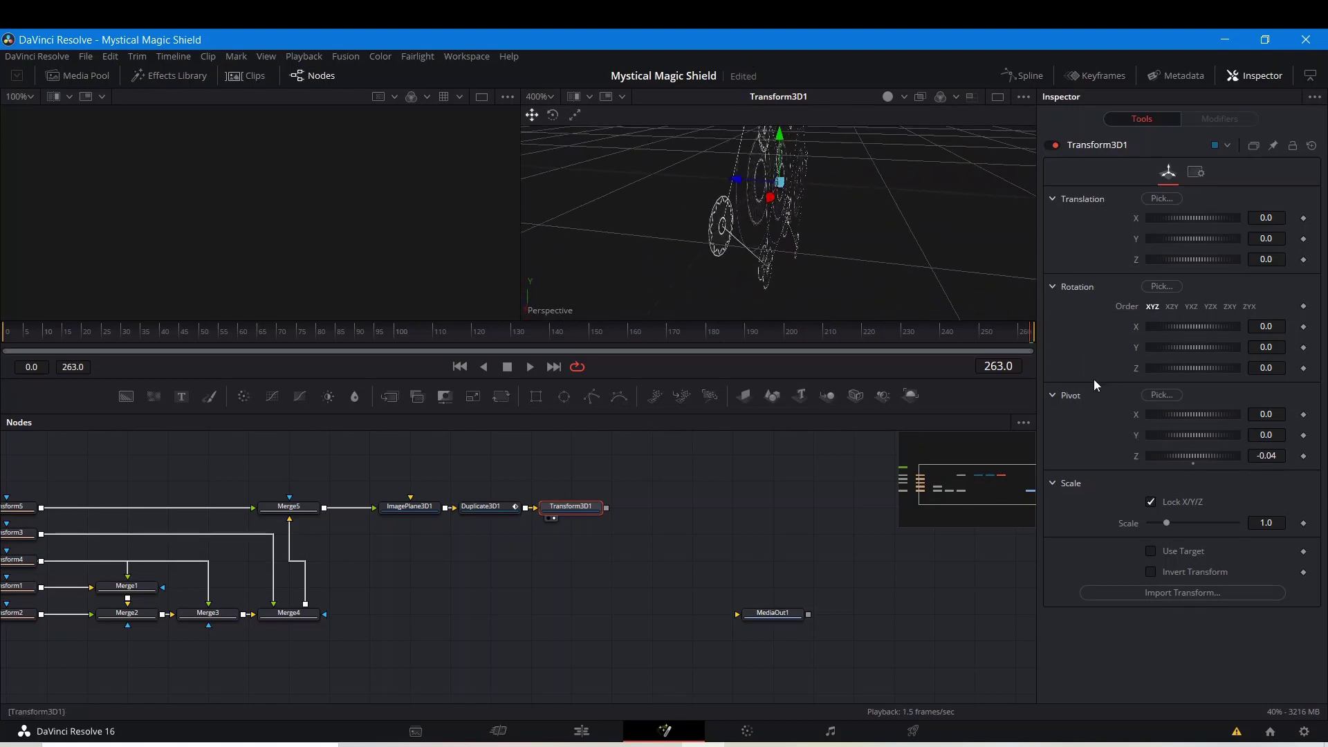
click(1052, 395)
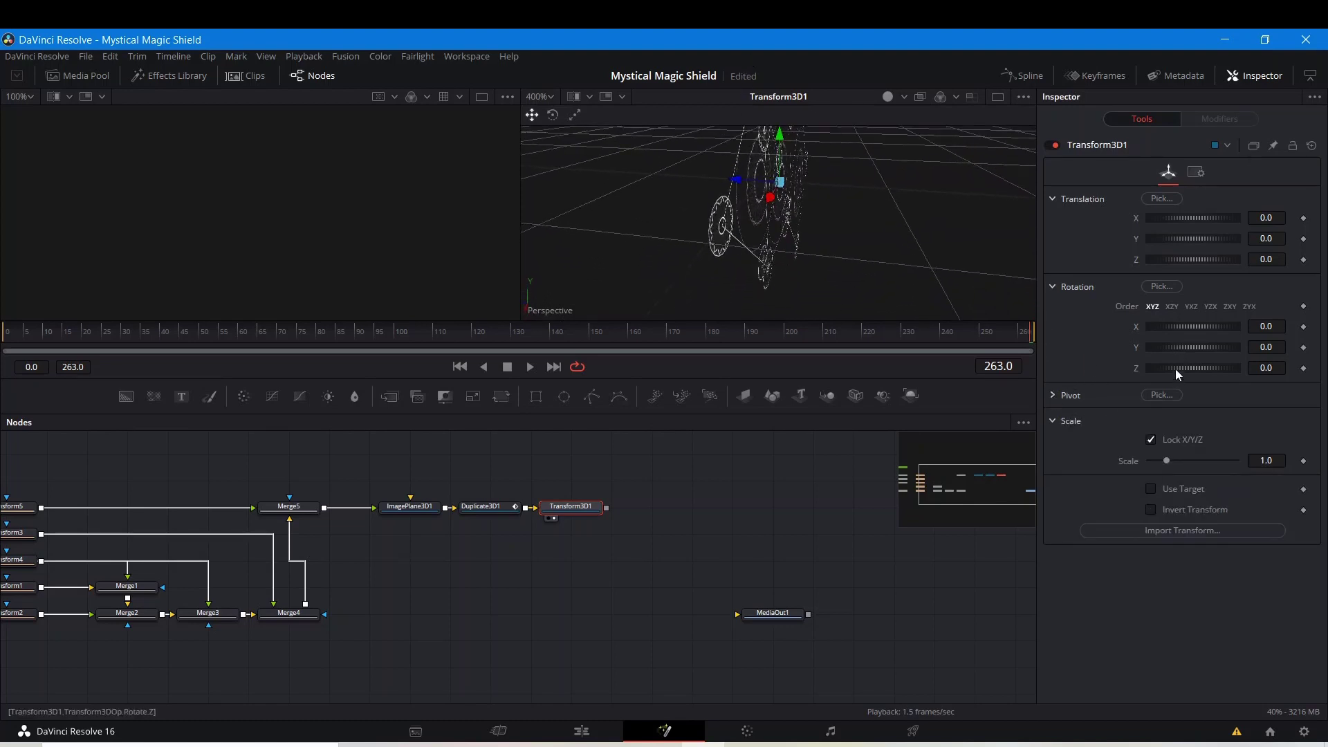
- Try a Y rotation around the shifted pivot on Transform3D1 and reset it to 0.0
drag(1180, 346, 1247, 346)
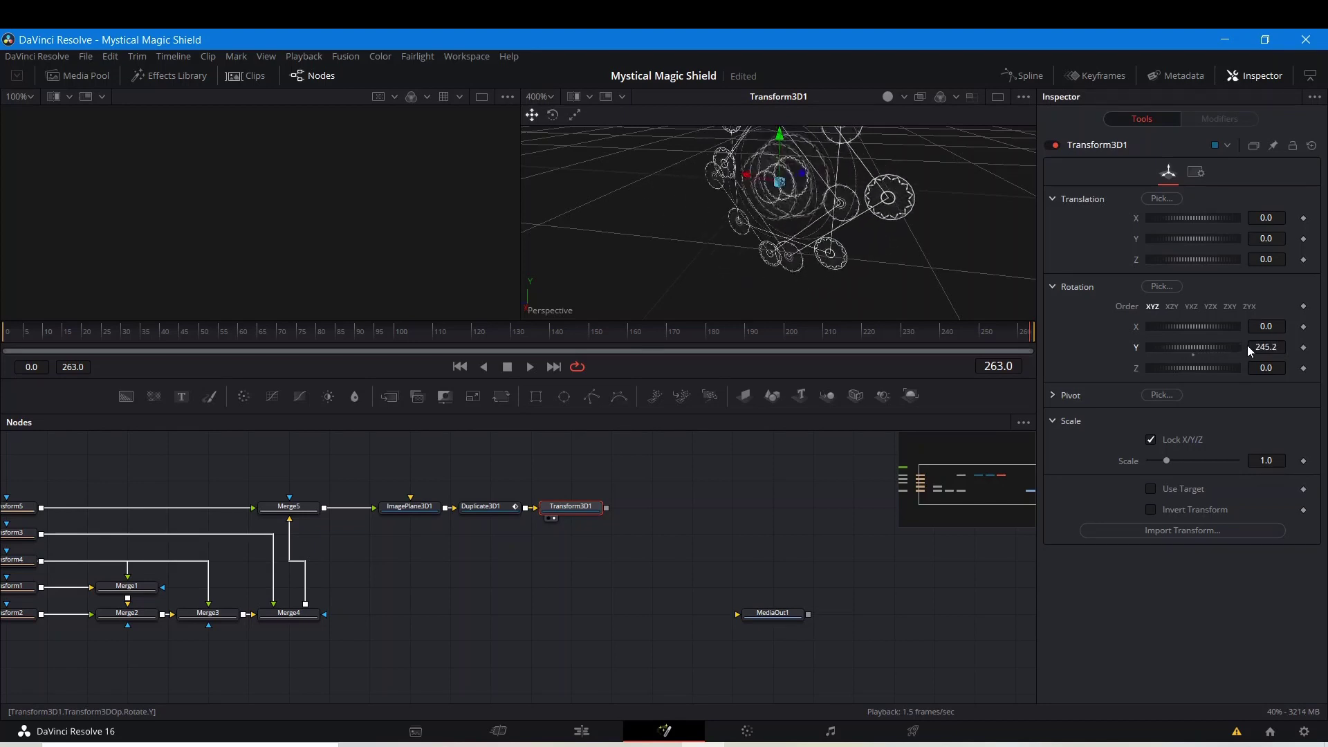
double_click(1196, 352)
right_click(1135, 345)
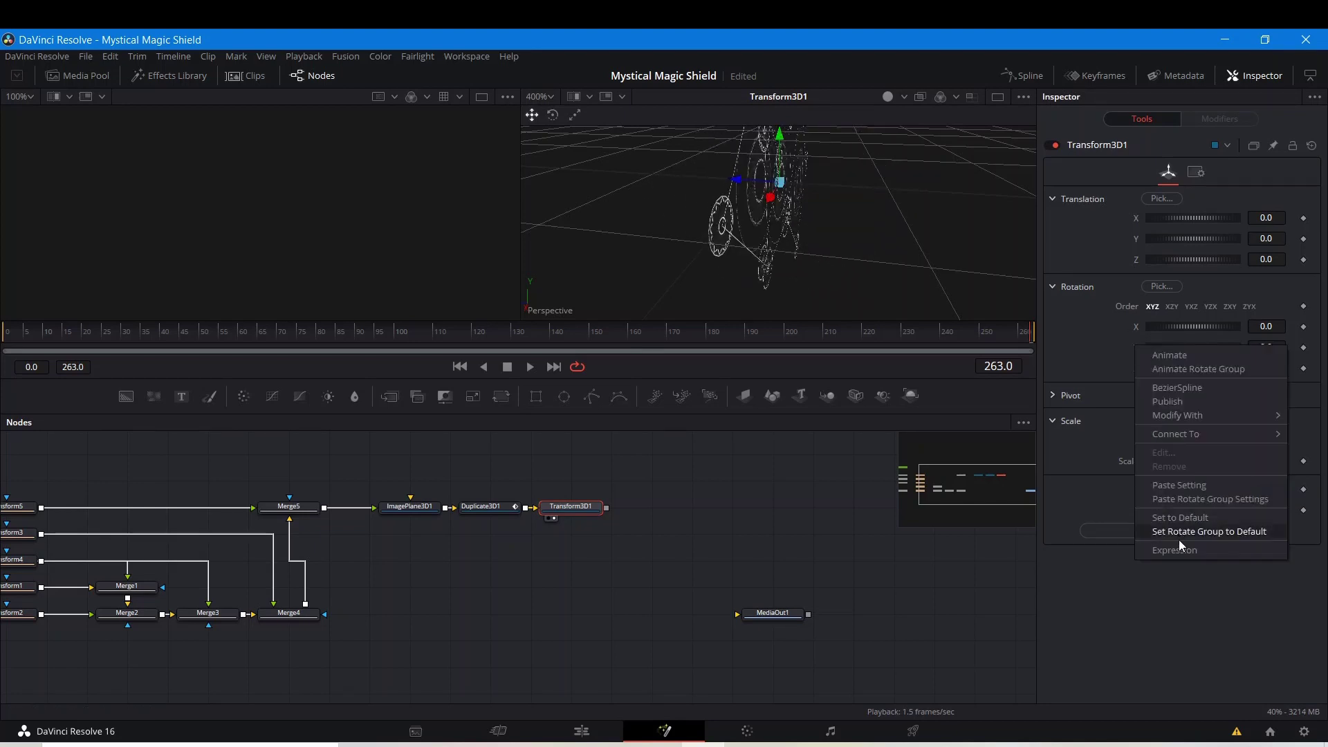
click(906, 538)
click(906, 539)
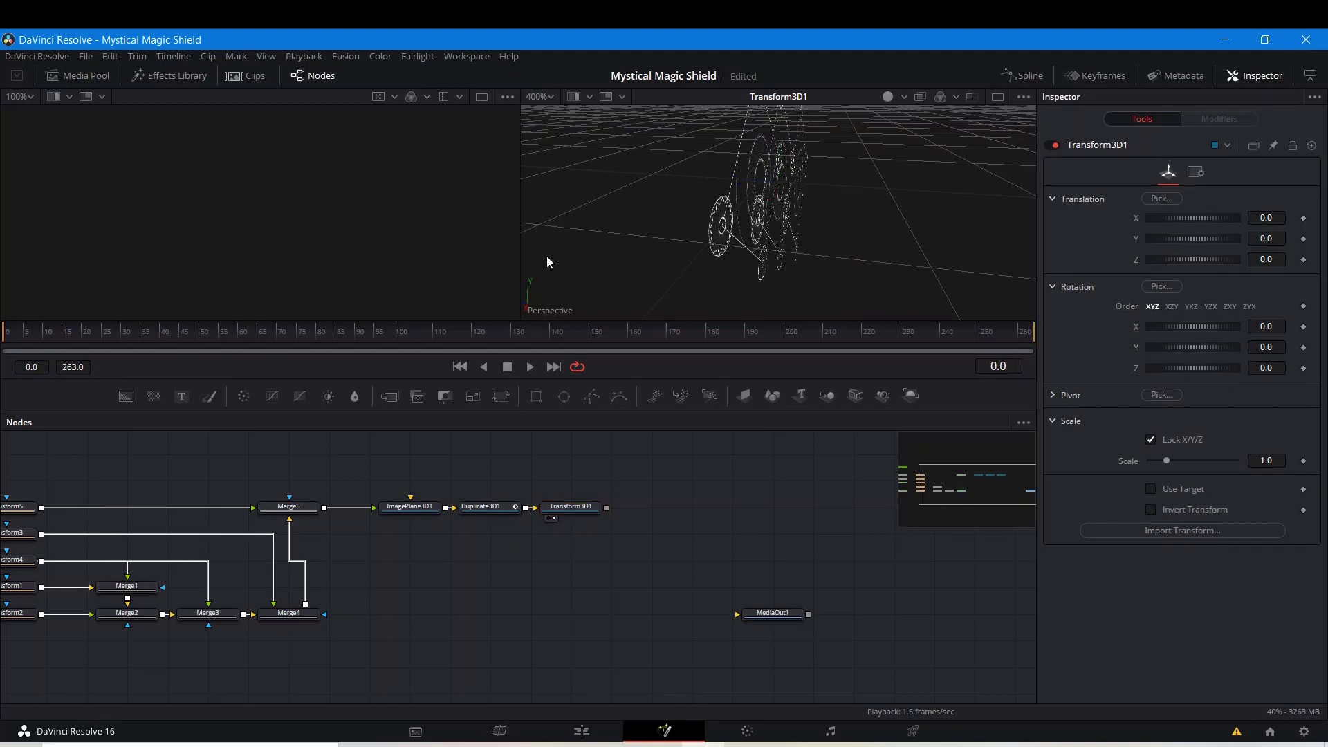
- Keyframe the Transform3D1 Y rotation from 0.0 at frame 0 to -360 at frame 263
drag(638, 240, 985, 176)
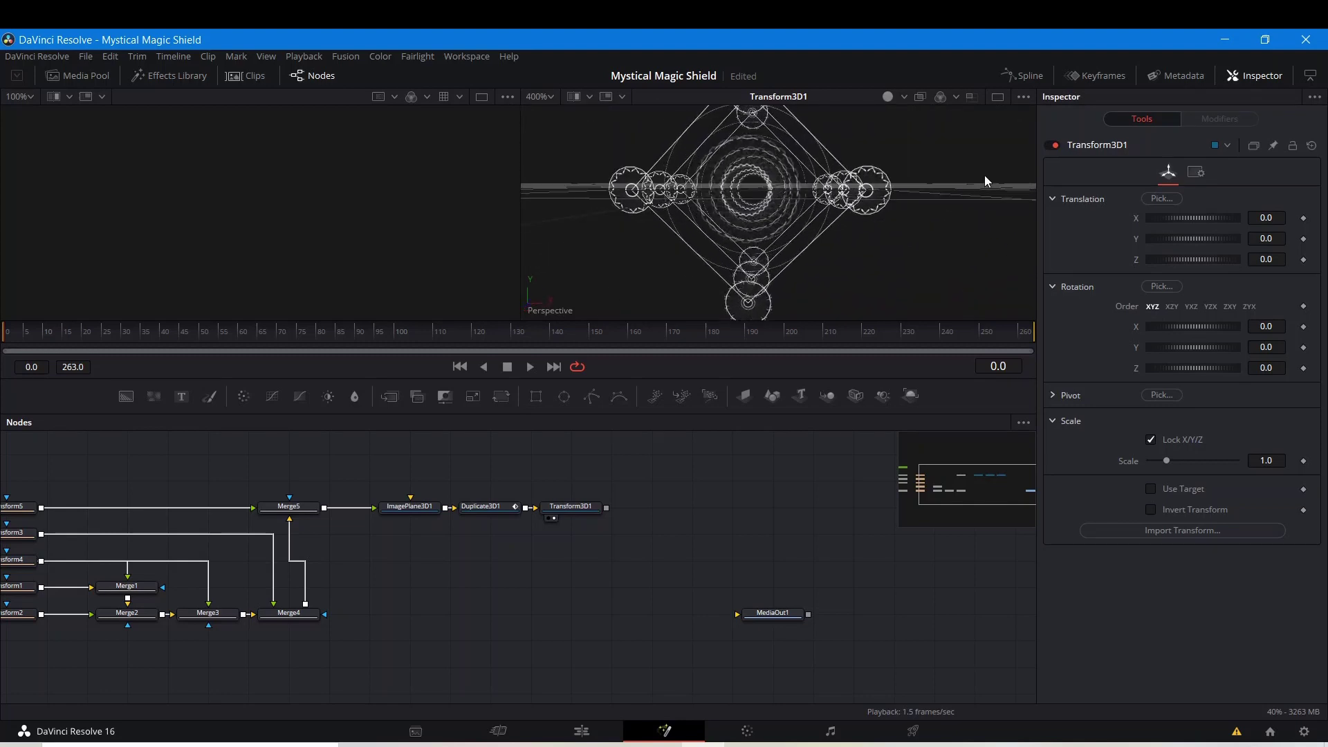
click(1303, 347)
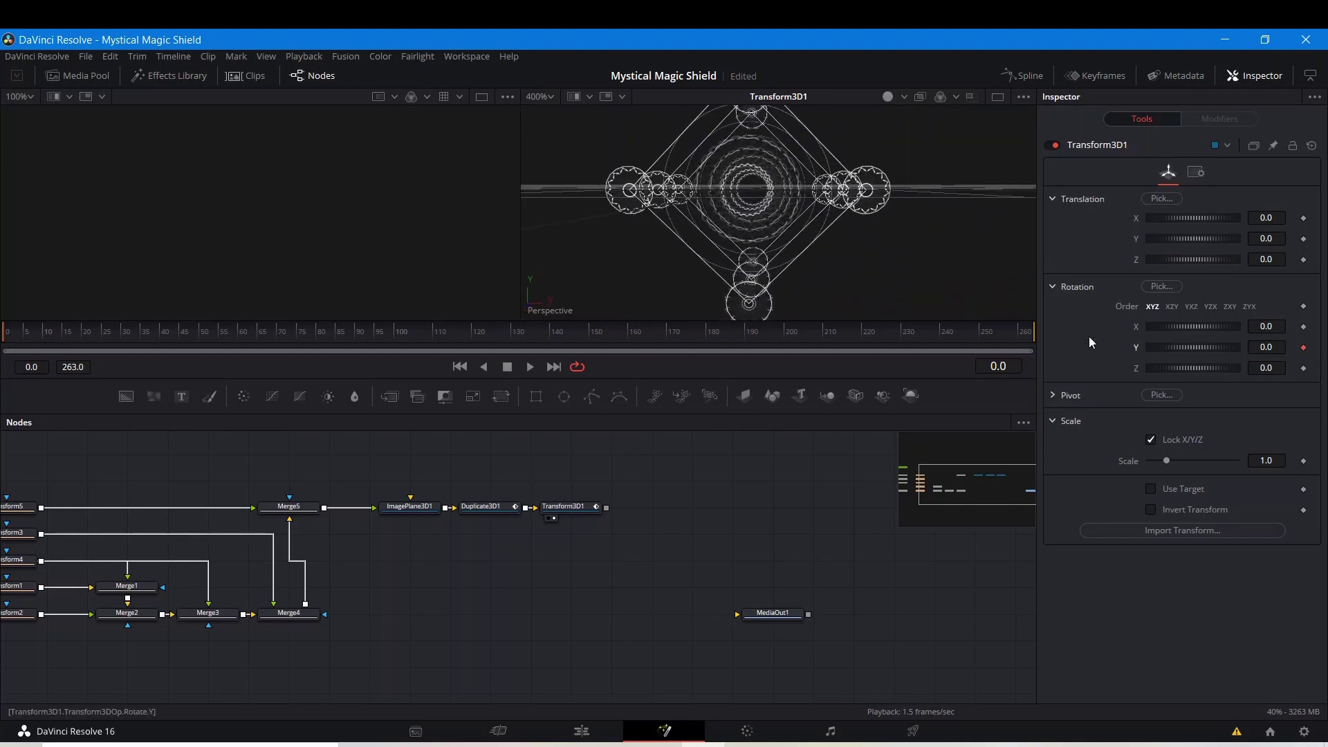
click(1030, 334)
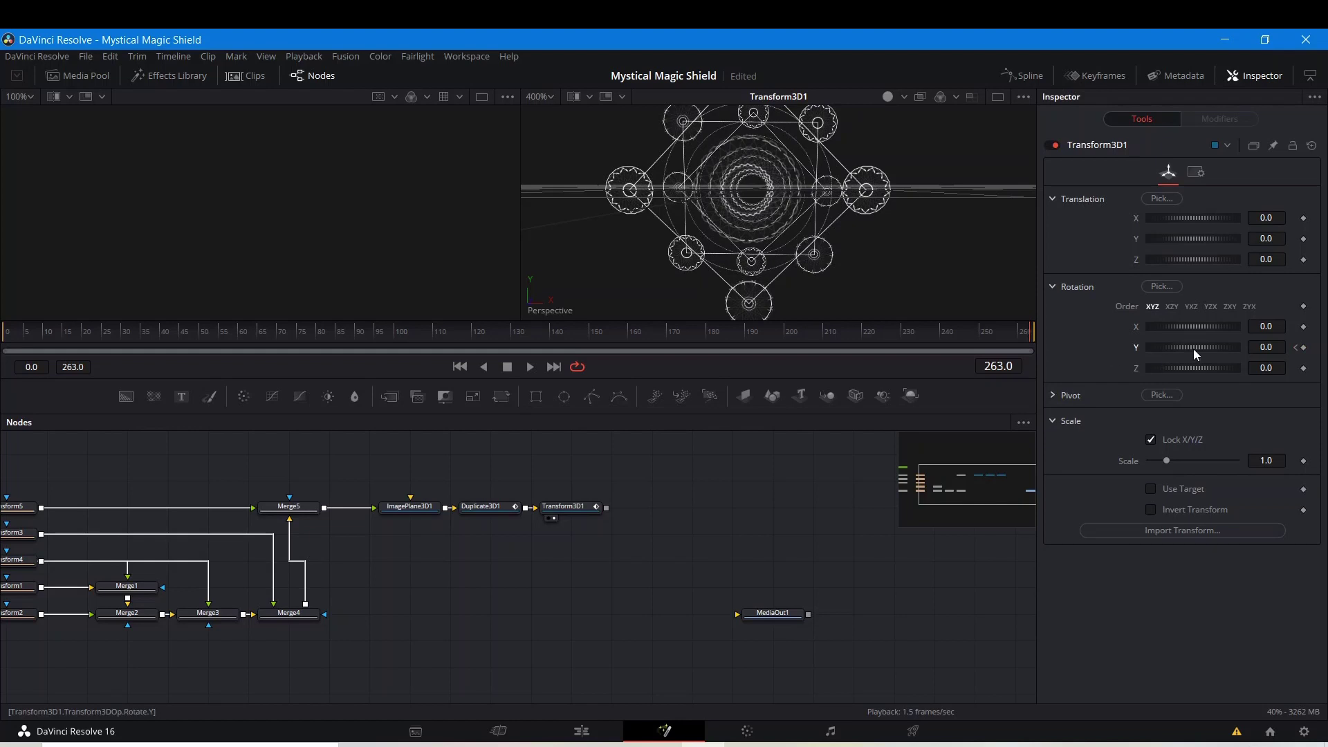
drag(1194, 348, 1094, 367)
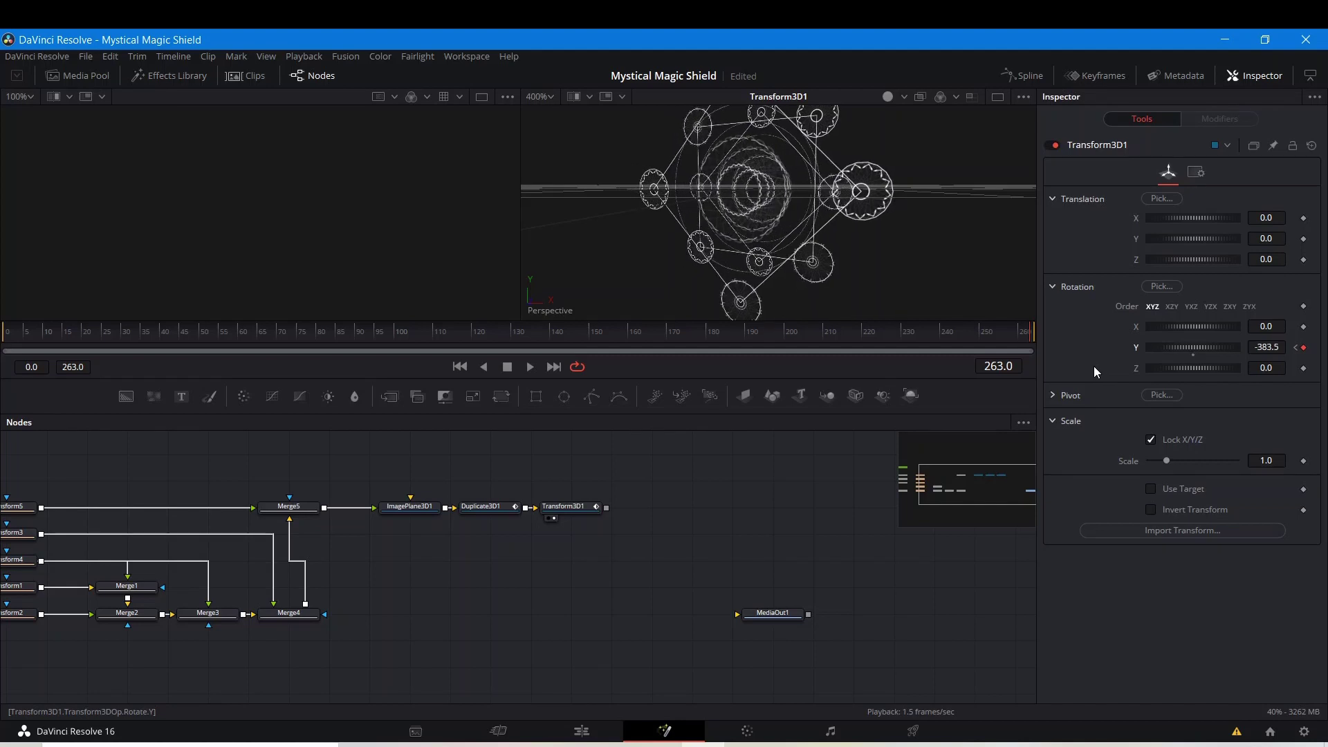
click(1265, 347)
key(BackSpace)
text(-360)
key(Return)
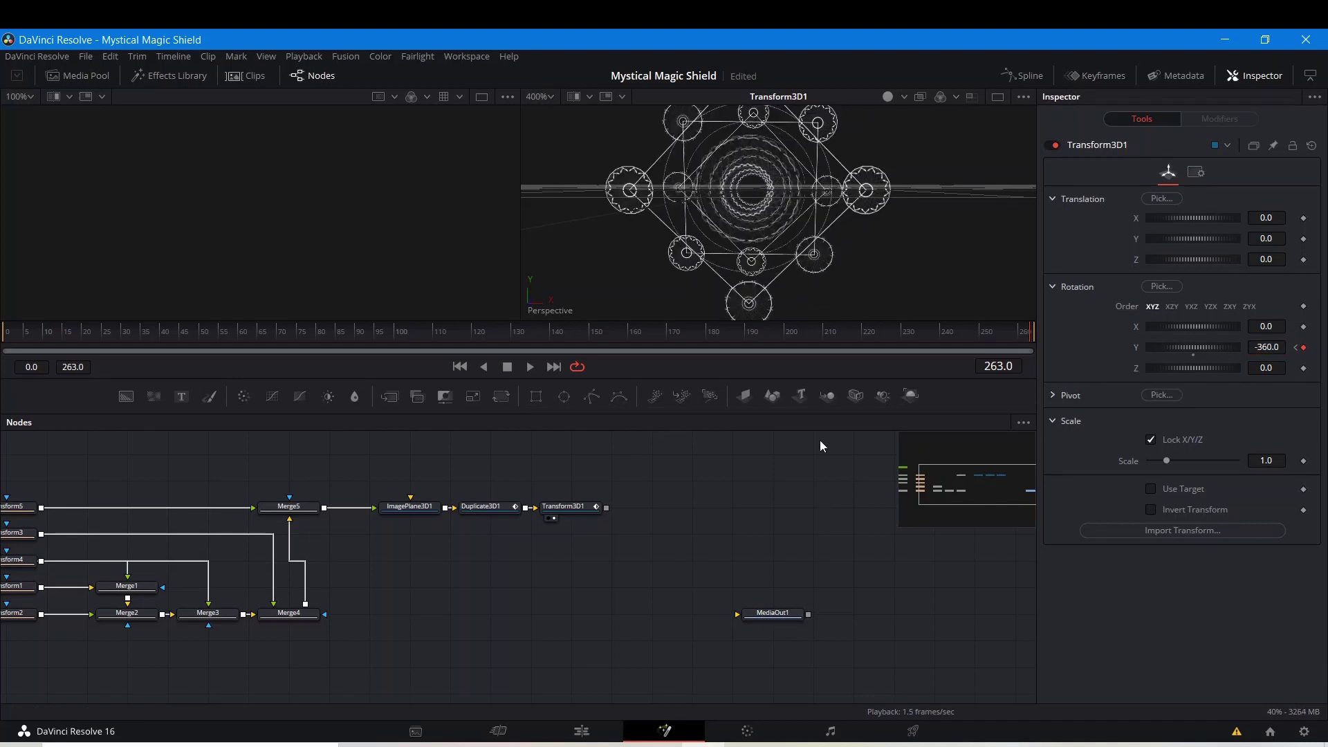
- Scrub through the timeline from the first frame to review the shield's Y rotation animation
drag(181, 338, 2, 319)
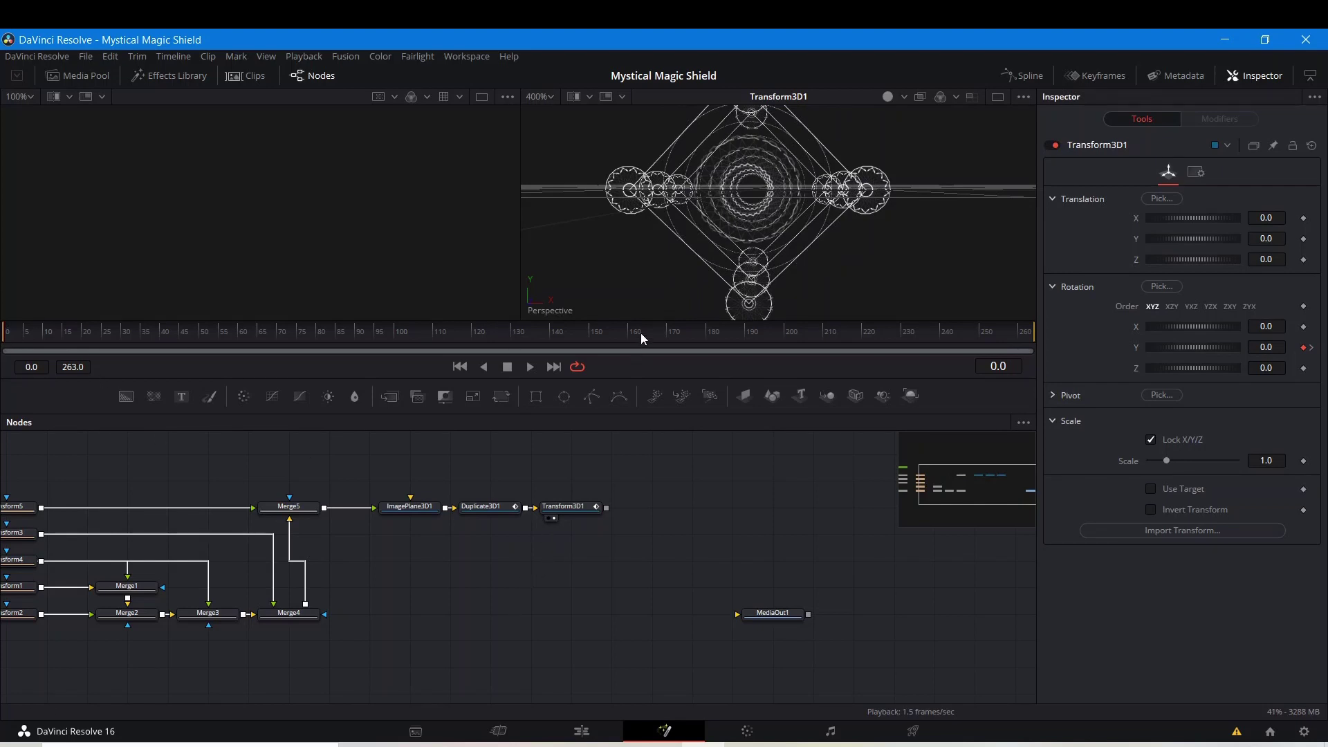
drag(640, 334, 703, 333)
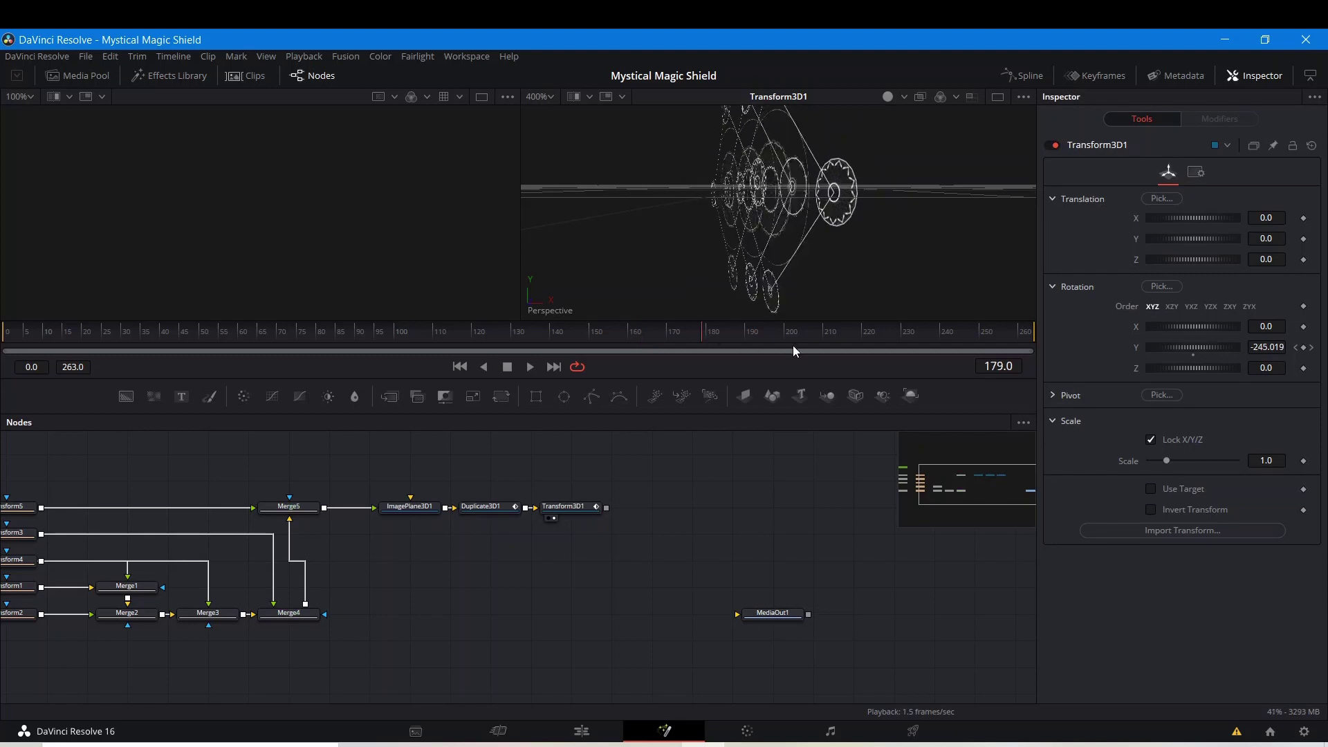
drag(792, 346, 1006, 327)
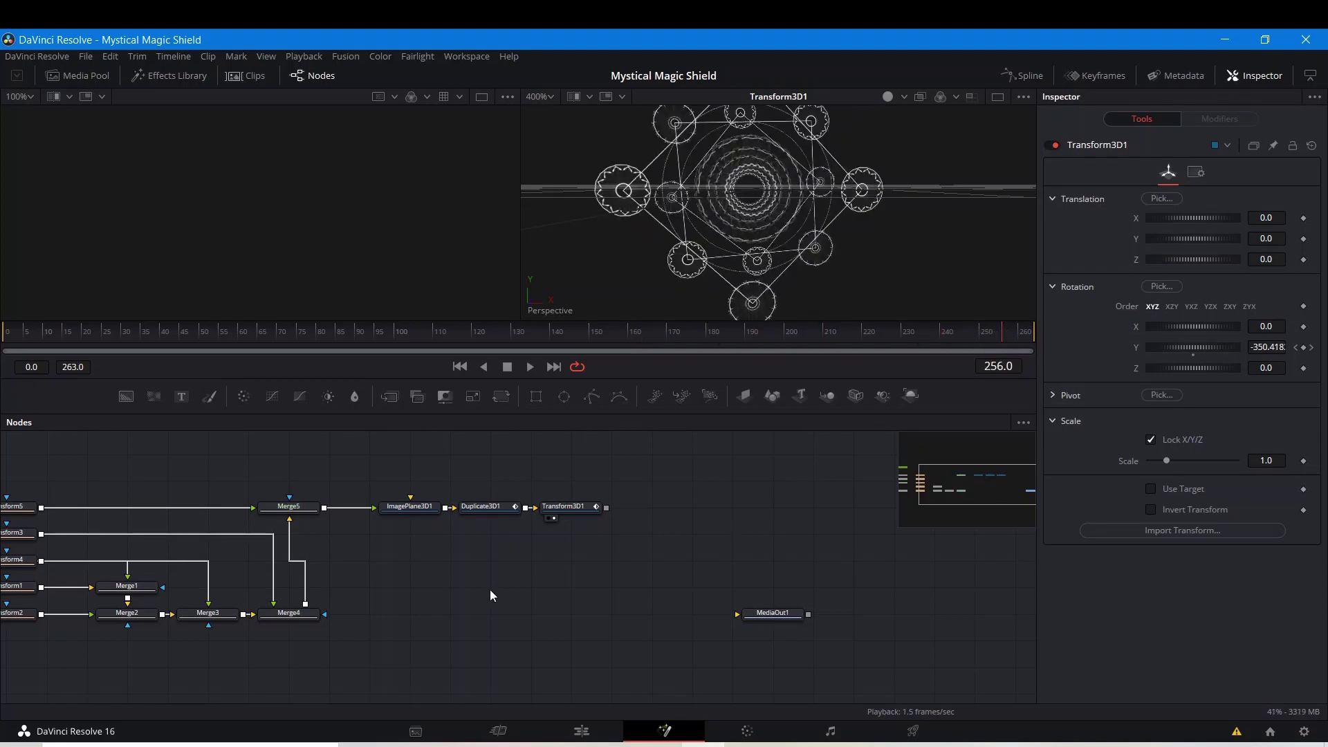
- Add a pEmitter node and a separate pRender node in the empty area below the Transform3D1 branch
drag(491, 590, 478, 554)
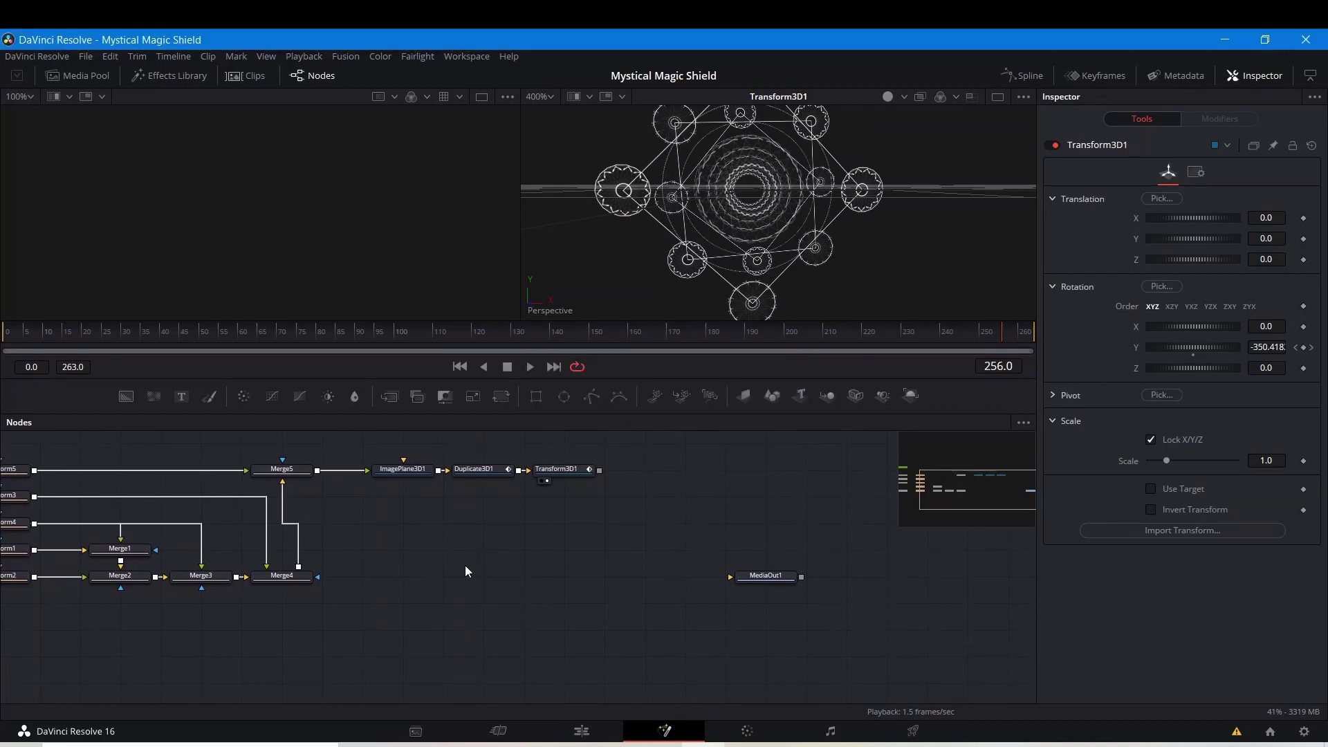
drag(465, 565, 572, 584)
drag(460, 567, 473, 570)
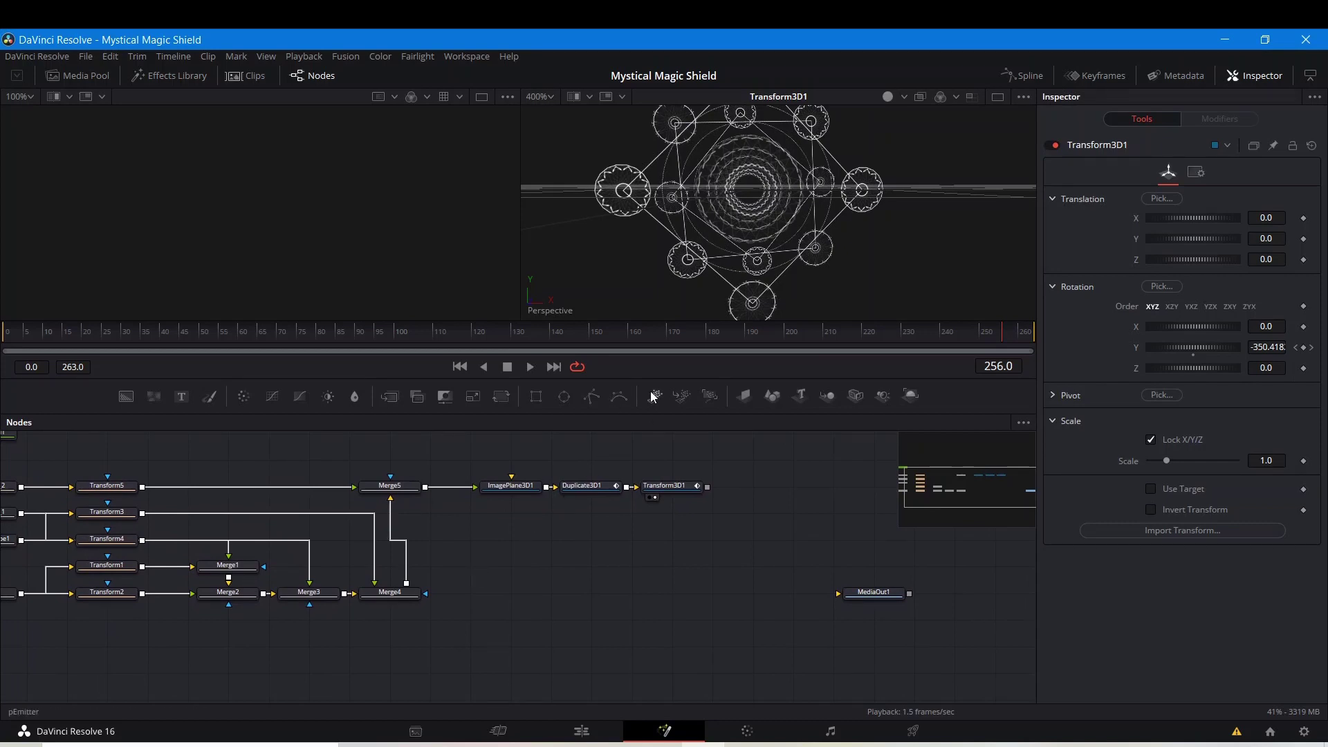
drag(653, 397, 578, 570)
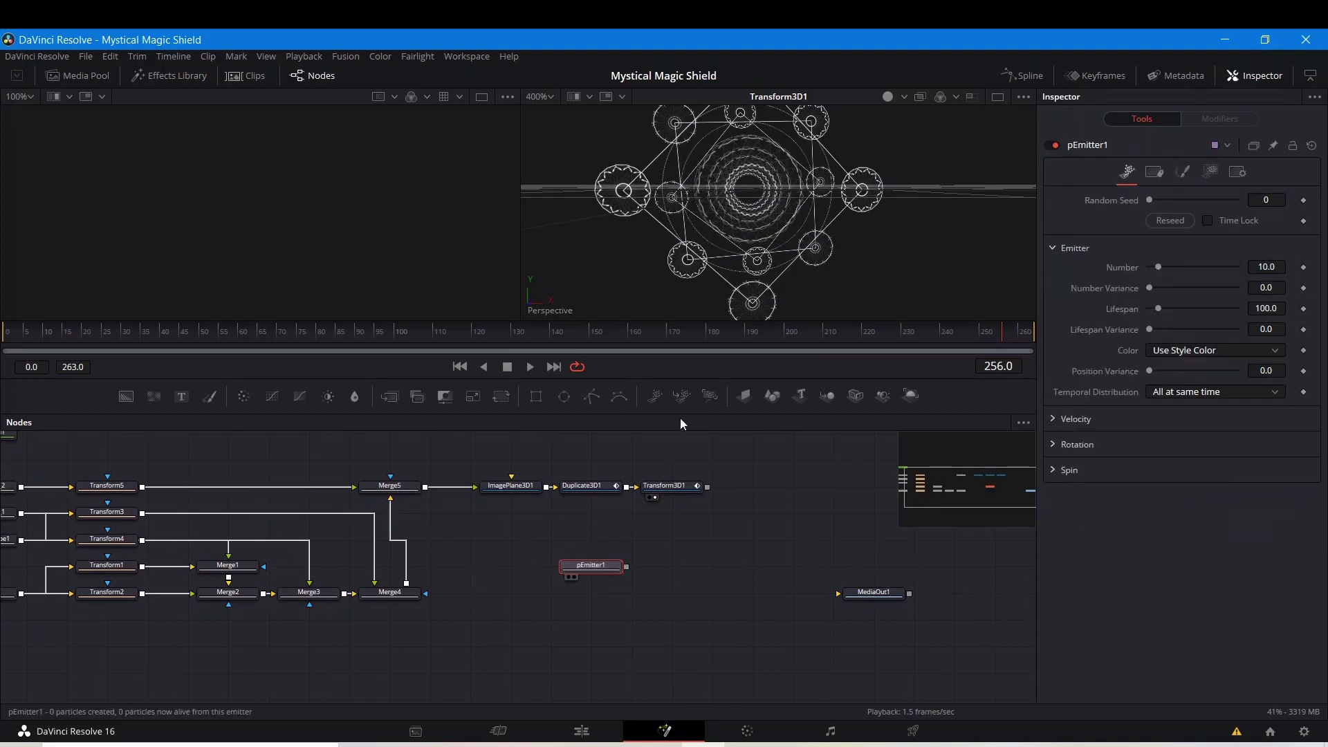
drag(710, 396, 718, 473)
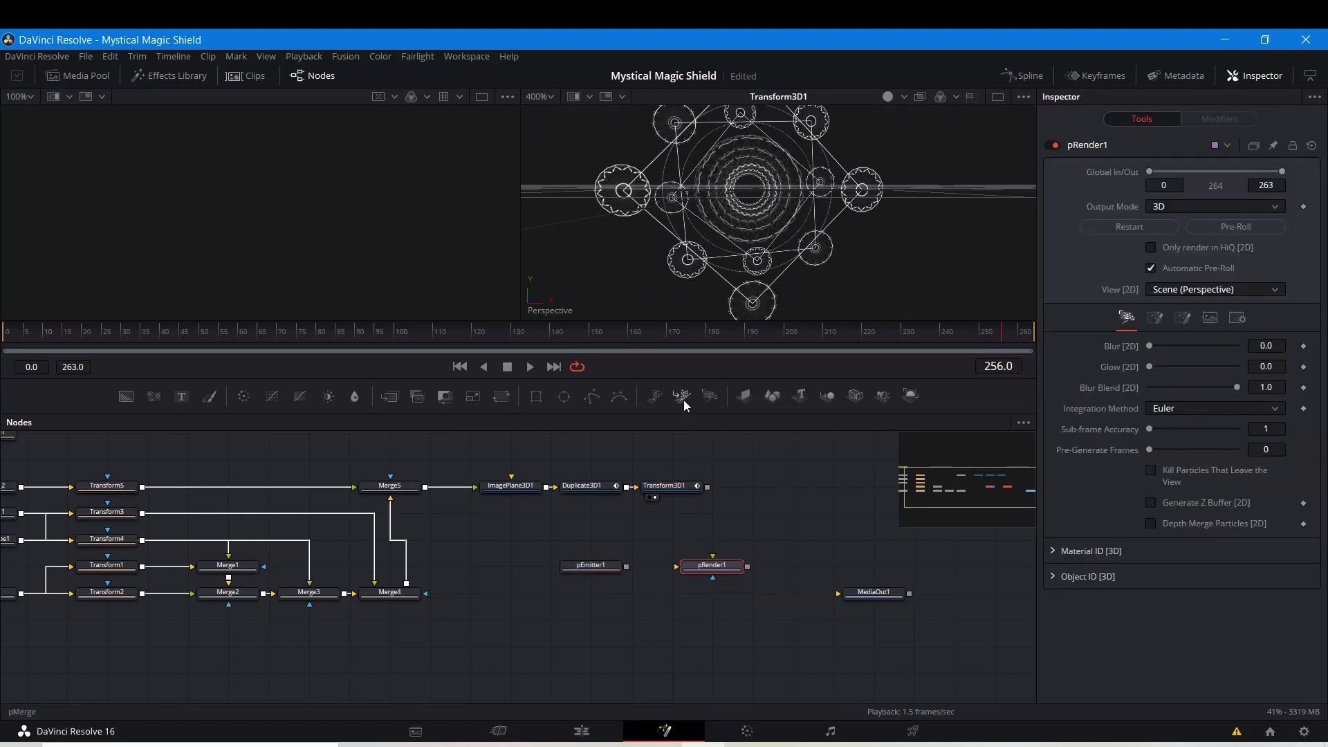
- Add a Fast Noise node below pEmitter1, raise its Detail to the slider's maximum, and slightly increase its Seethe Rate
drag(649, 521, 632, 505)
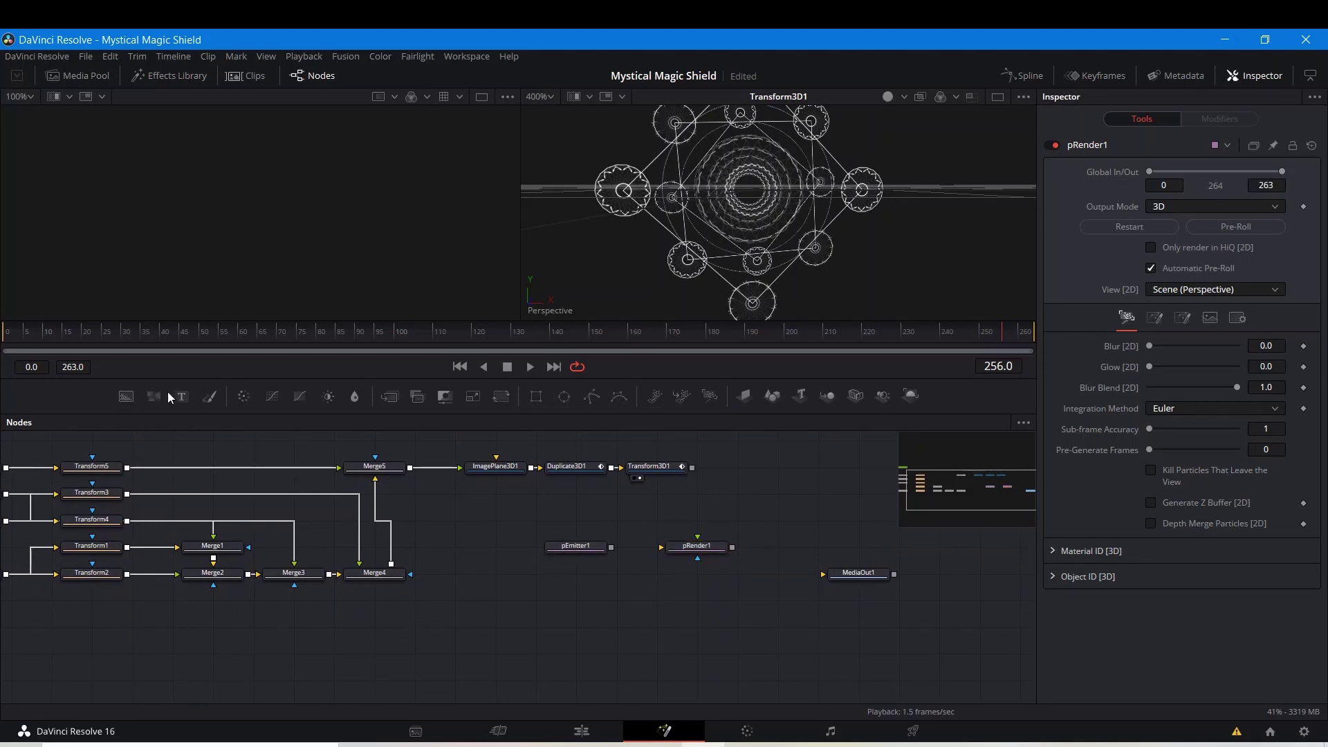
drag(156, 397, 541, 612)
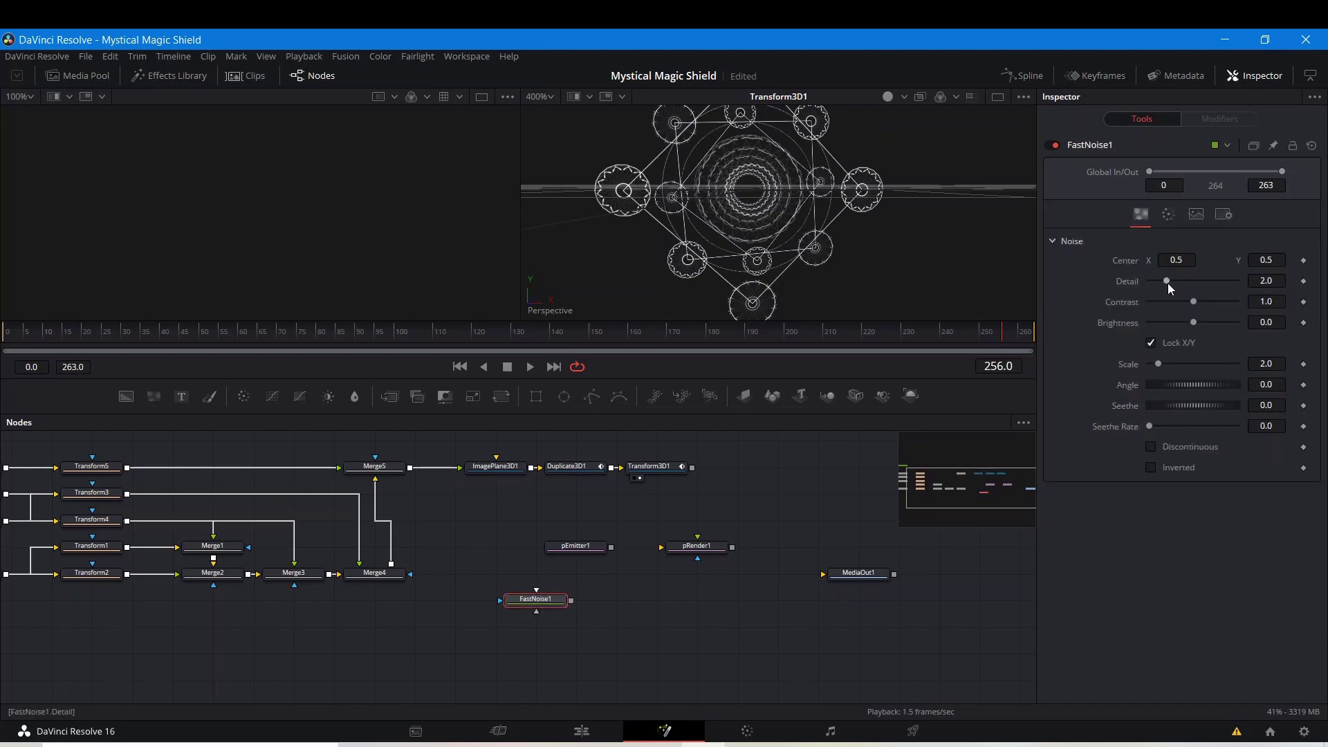
drag(1168, 282, 1239, 282)
drag(1148, 426, 1161, 427)
- Turn off Auto Resolution on FastNoise1, set its image size to 100 by 100, and show it in the empty viewer
click(1196, 214)
click(1265, 288)
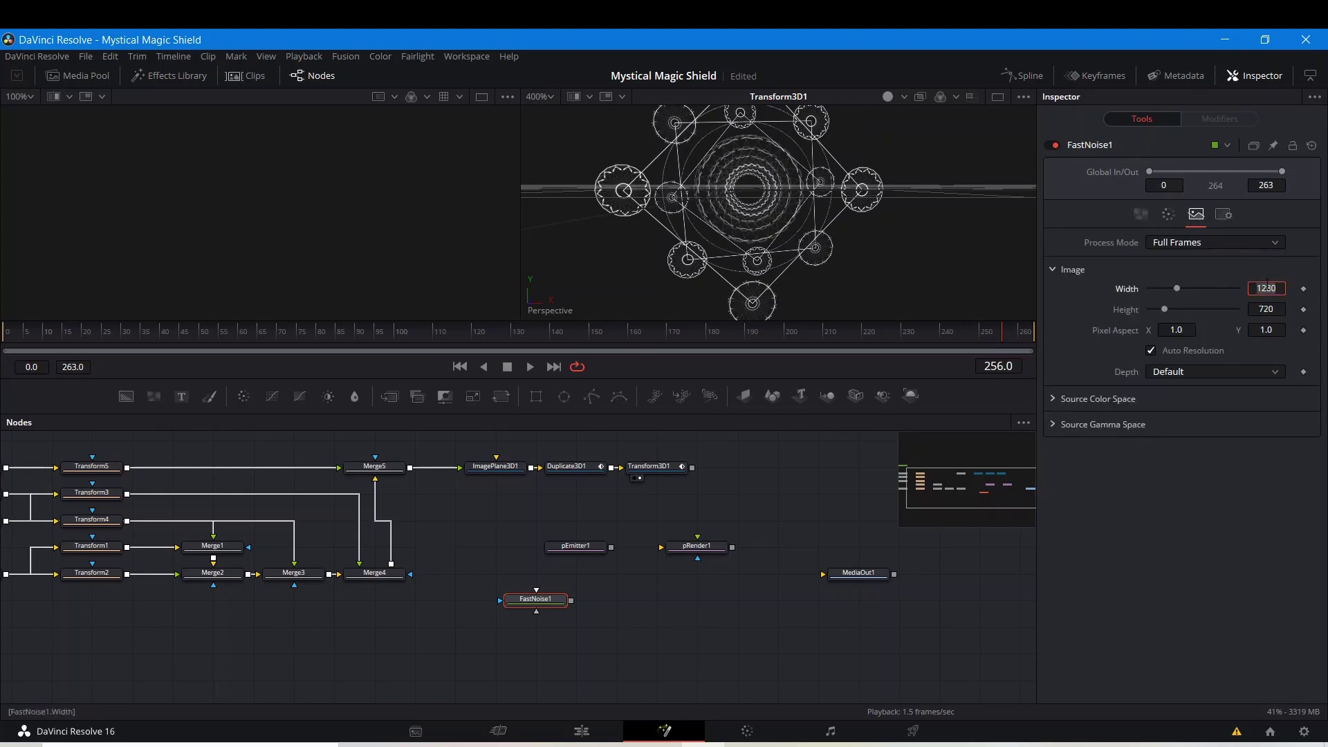
text(10)
key(Return)
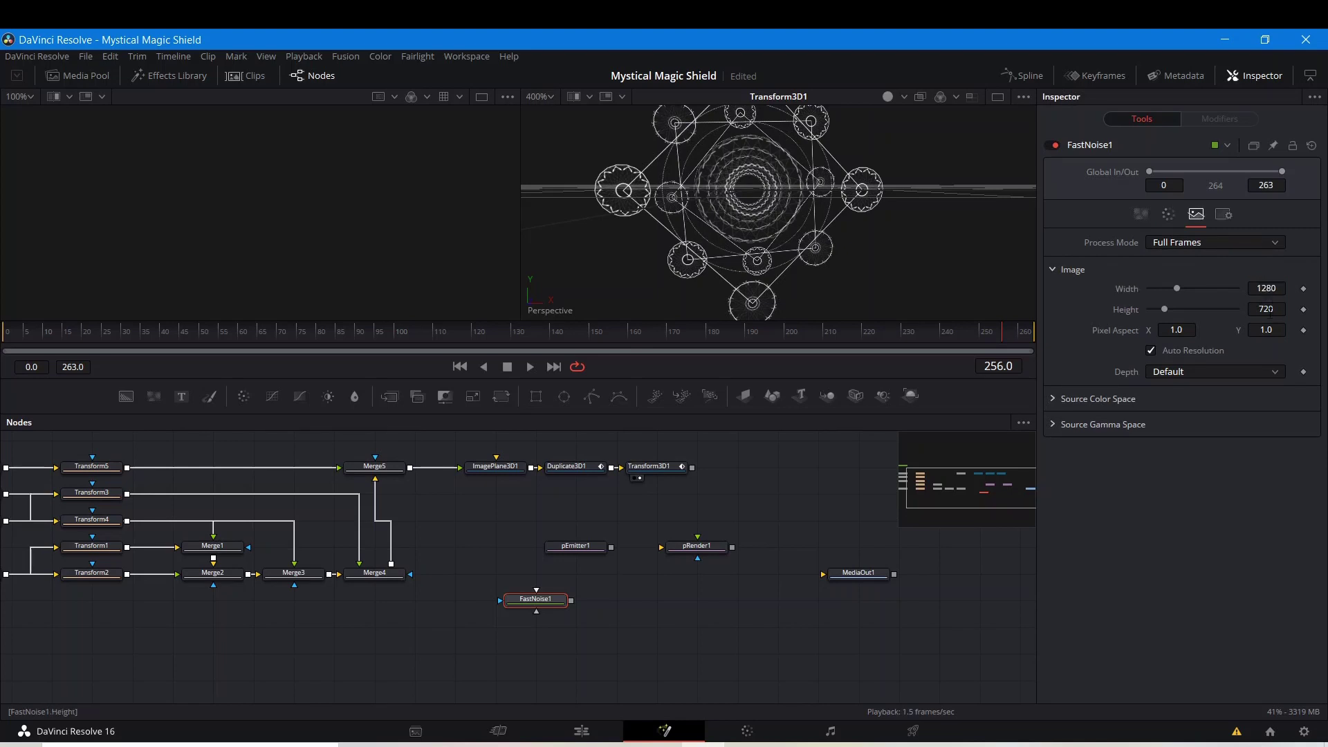
click(1151, 351)
click(1267, 289)
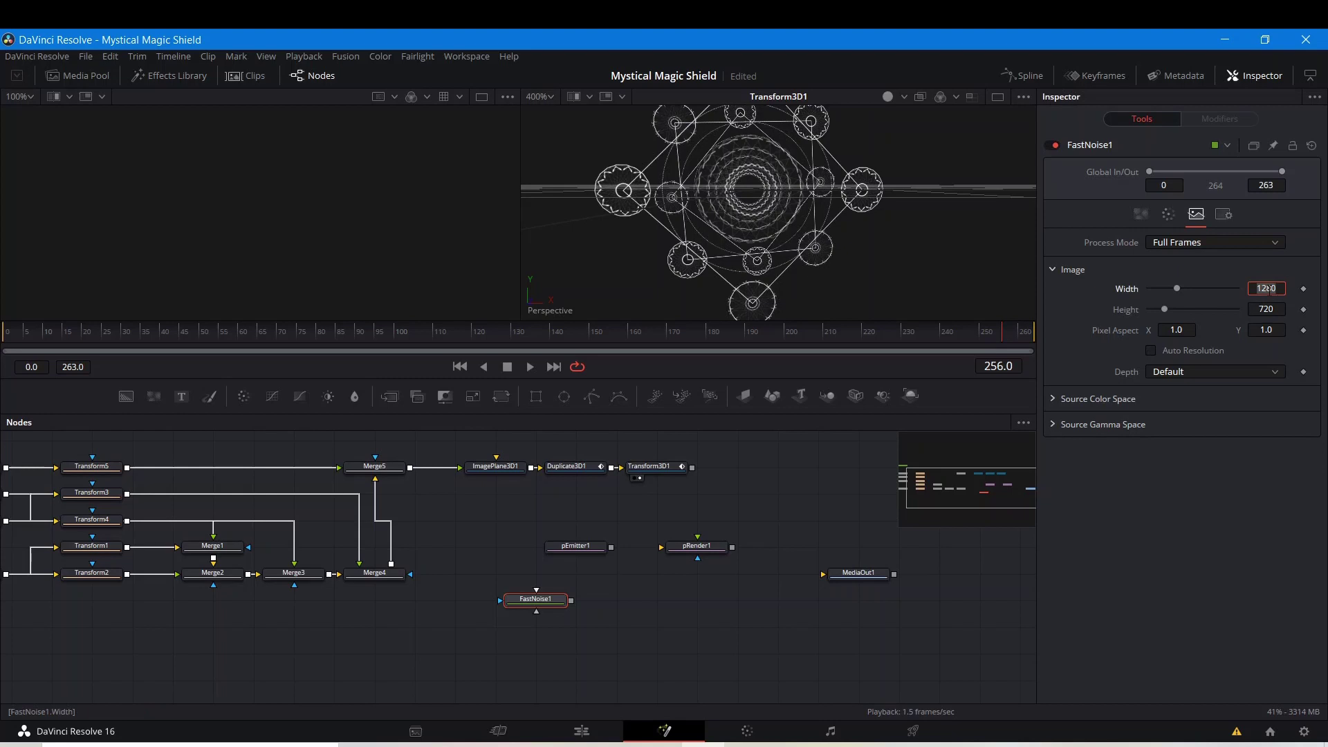
text(100)
key(Tab)
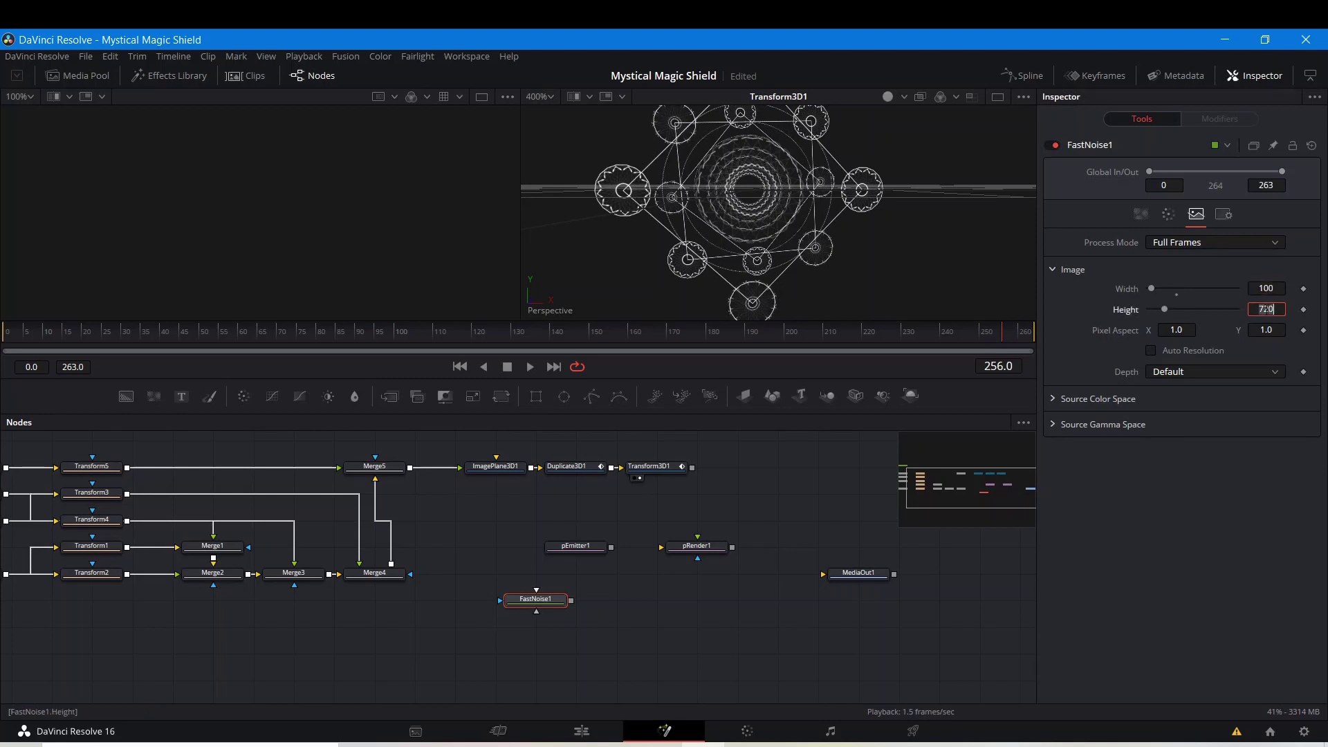
text(100)
key(Return)
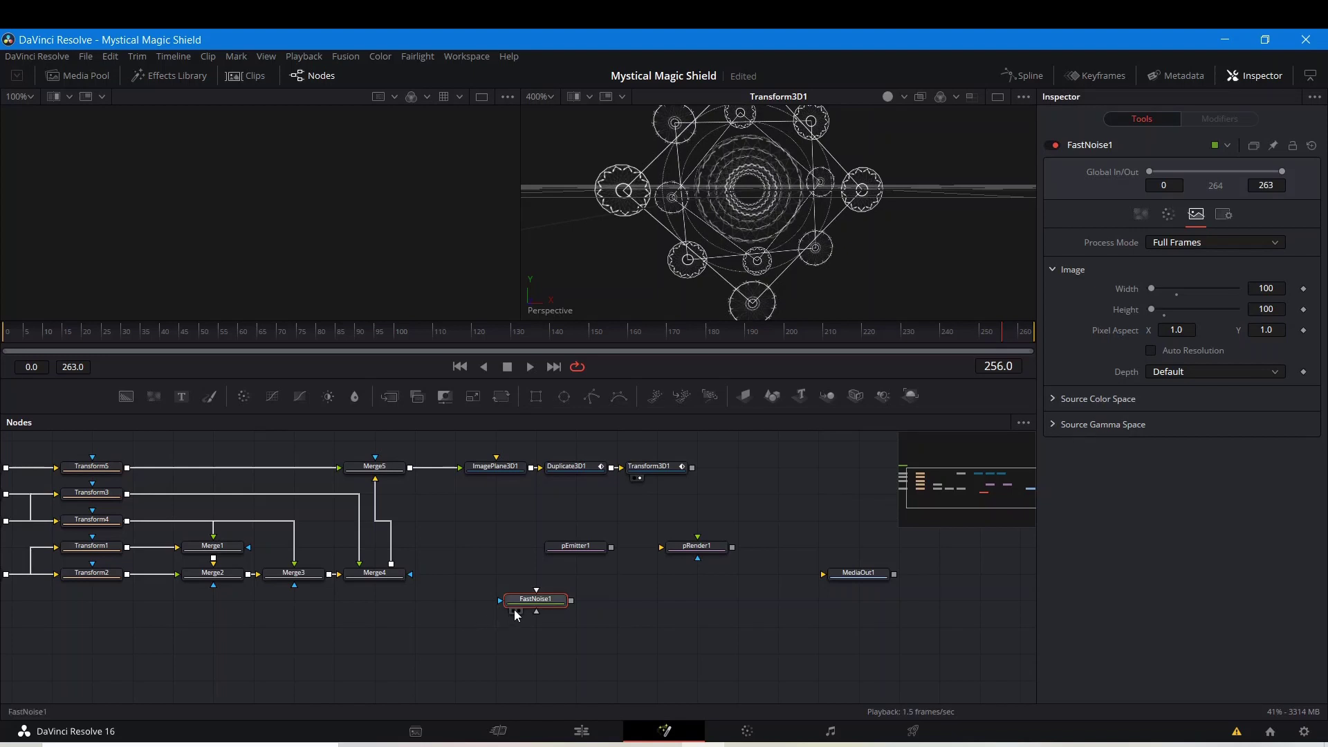
key(1)
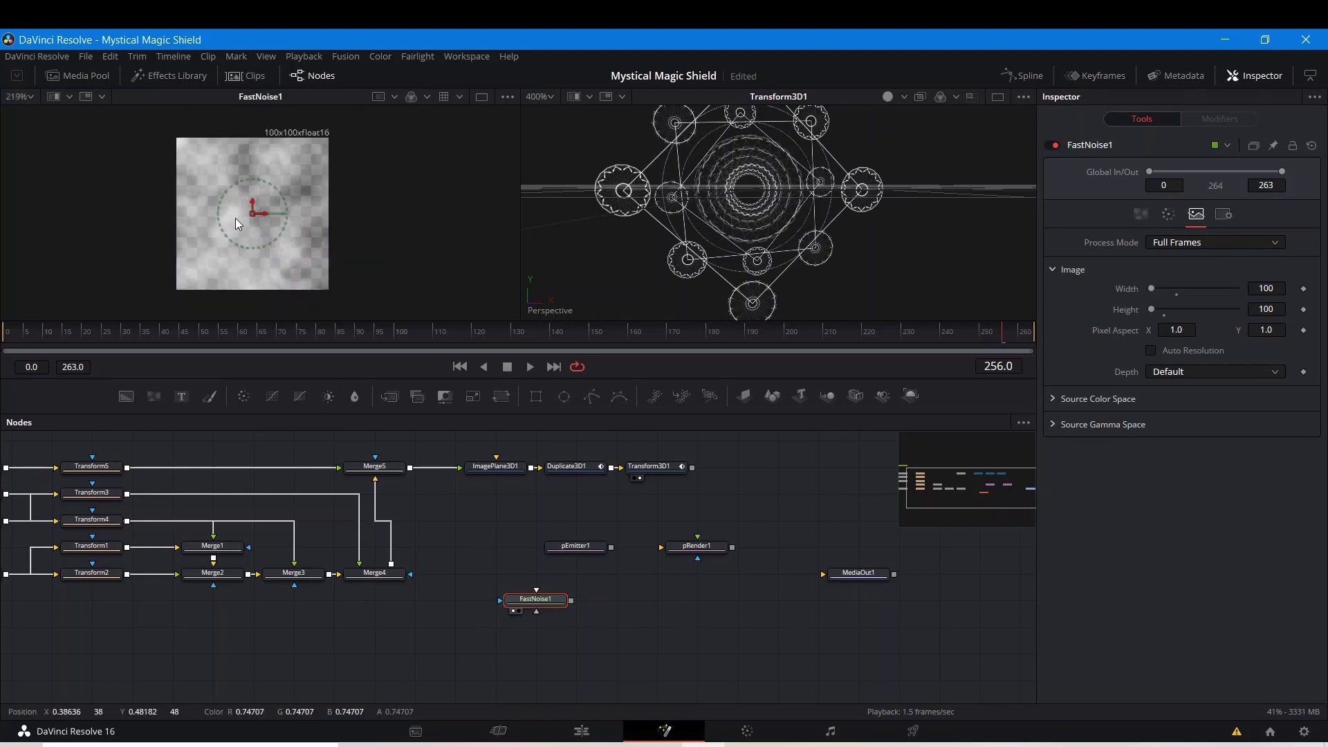
drag(267, 206, 283, 223)
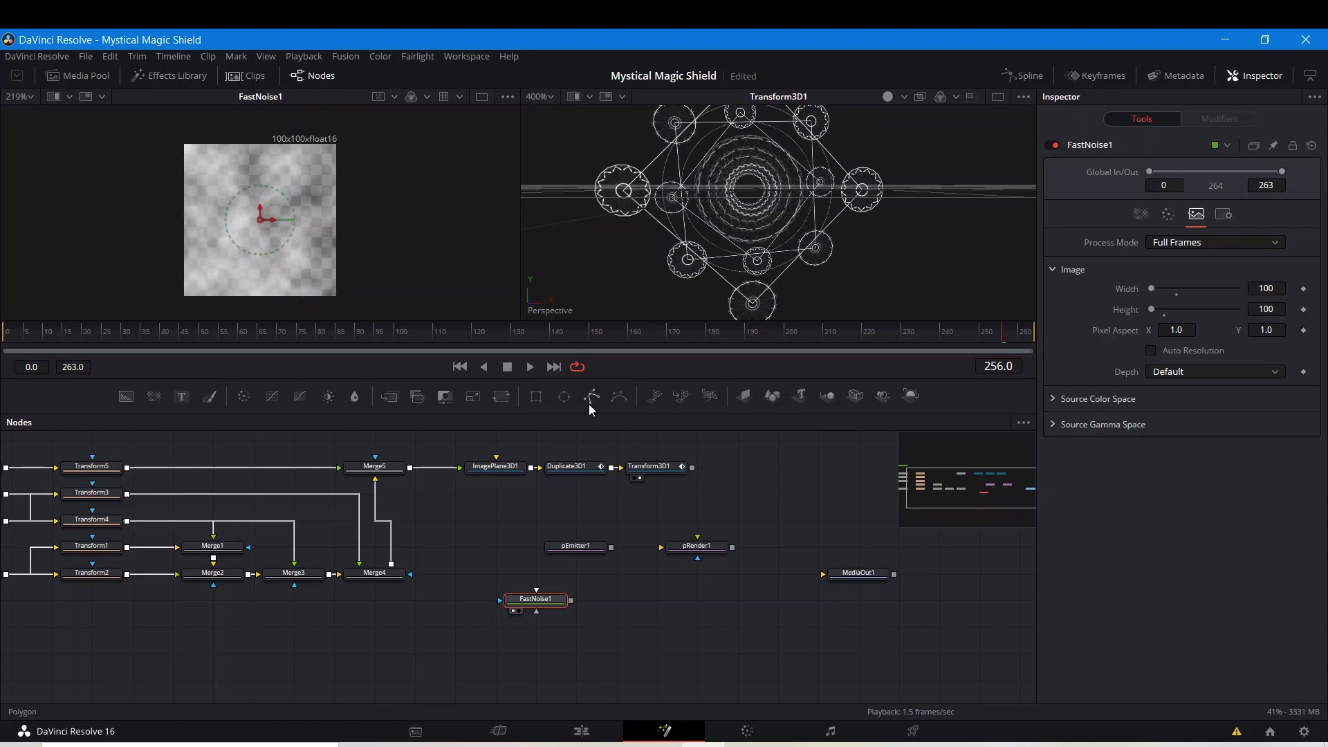
- Add a Rectangle mask to FastNoise1 and reshape it into a thin horizontal strip about 0.77 wide and 0.04 high
click(536, 396)
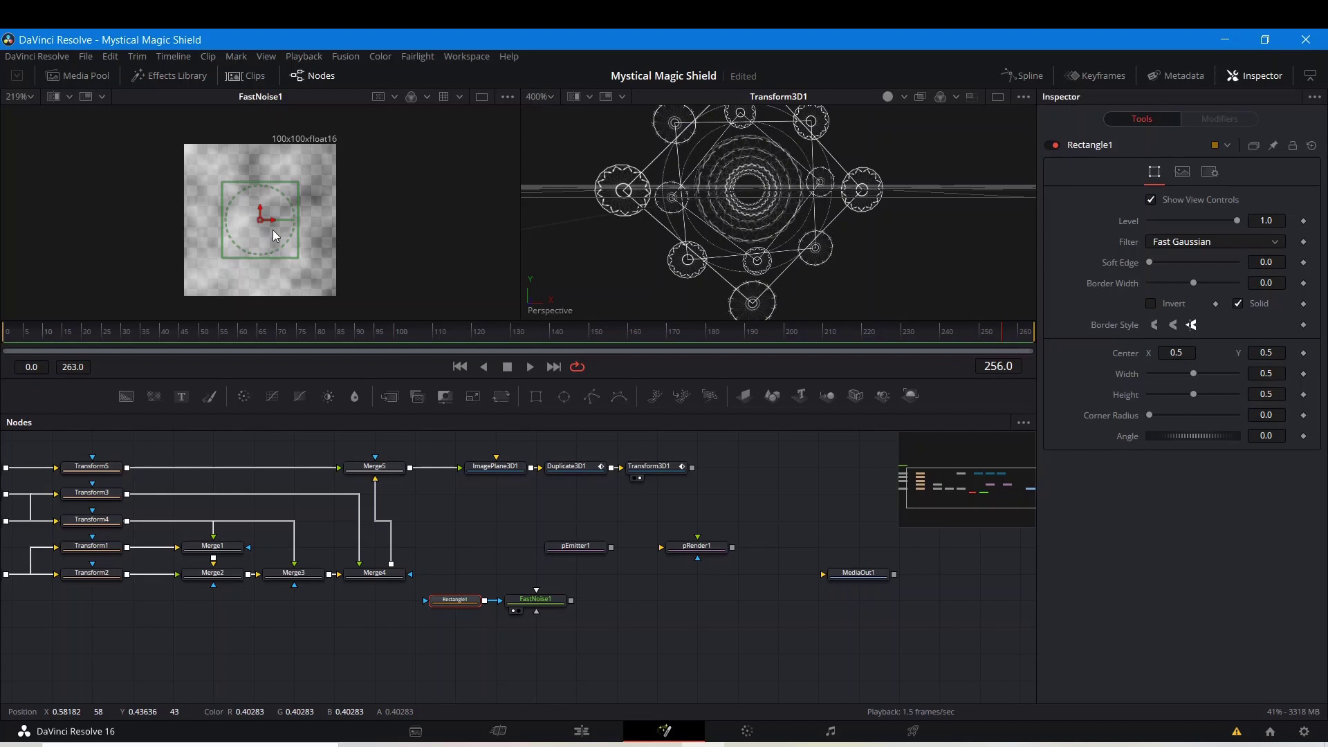
scroll(276, 235, up, 2)
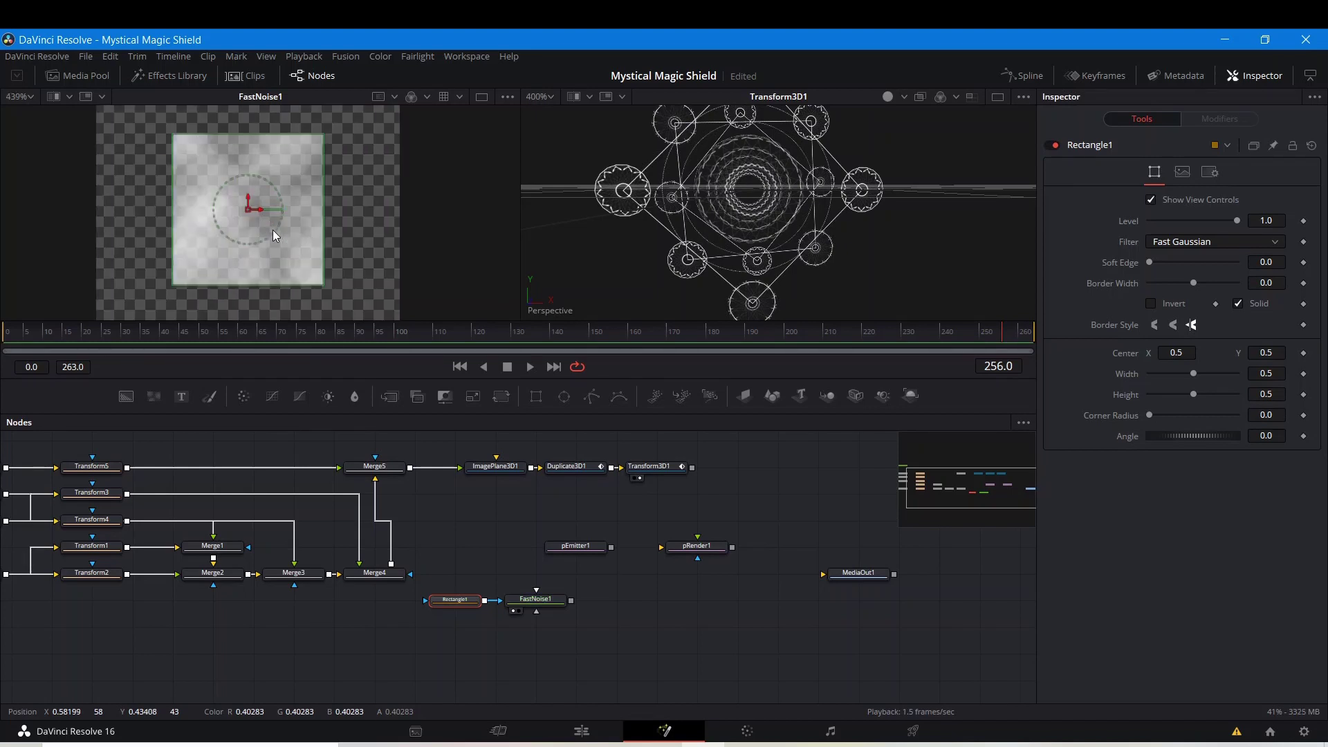
drag(261, 287, 365, 210)
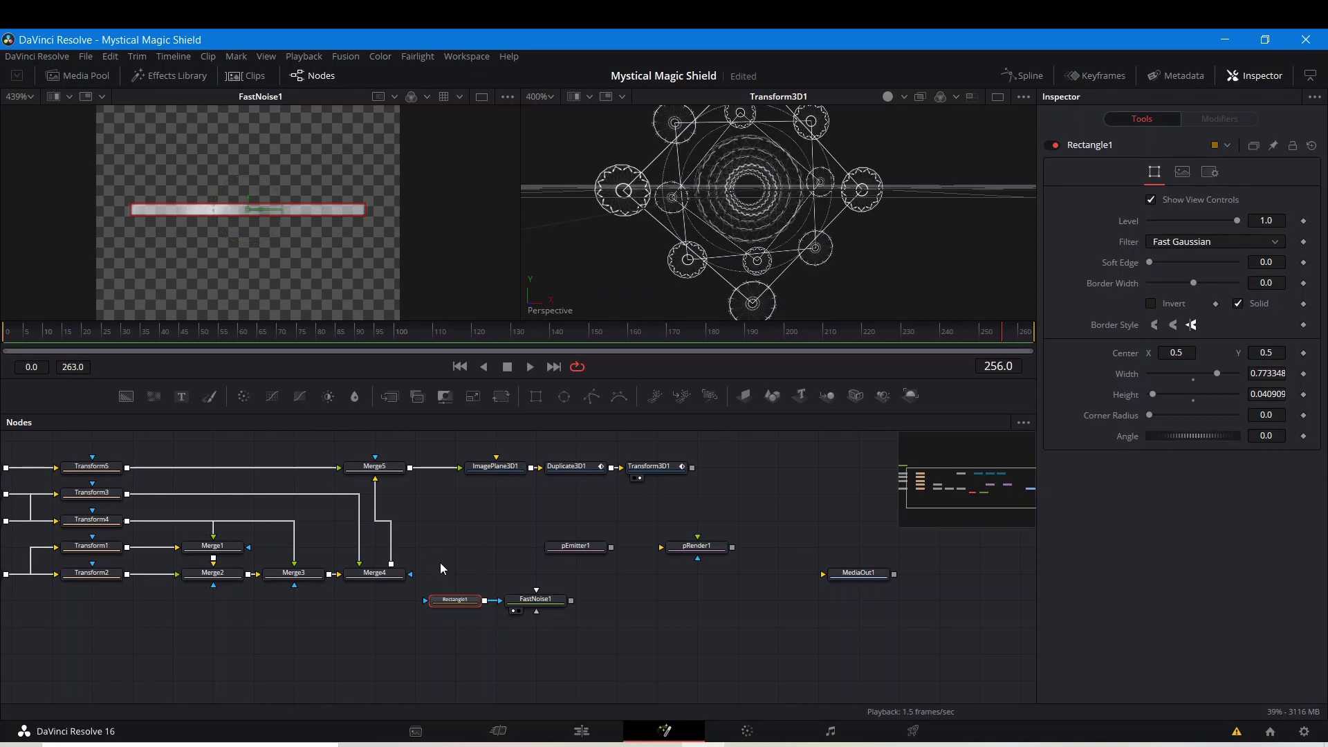
- Raise FastNoise1's Scale to about 12.13 and give Rectangle1 a Soft Edge of about 0.017
click(541, 607)
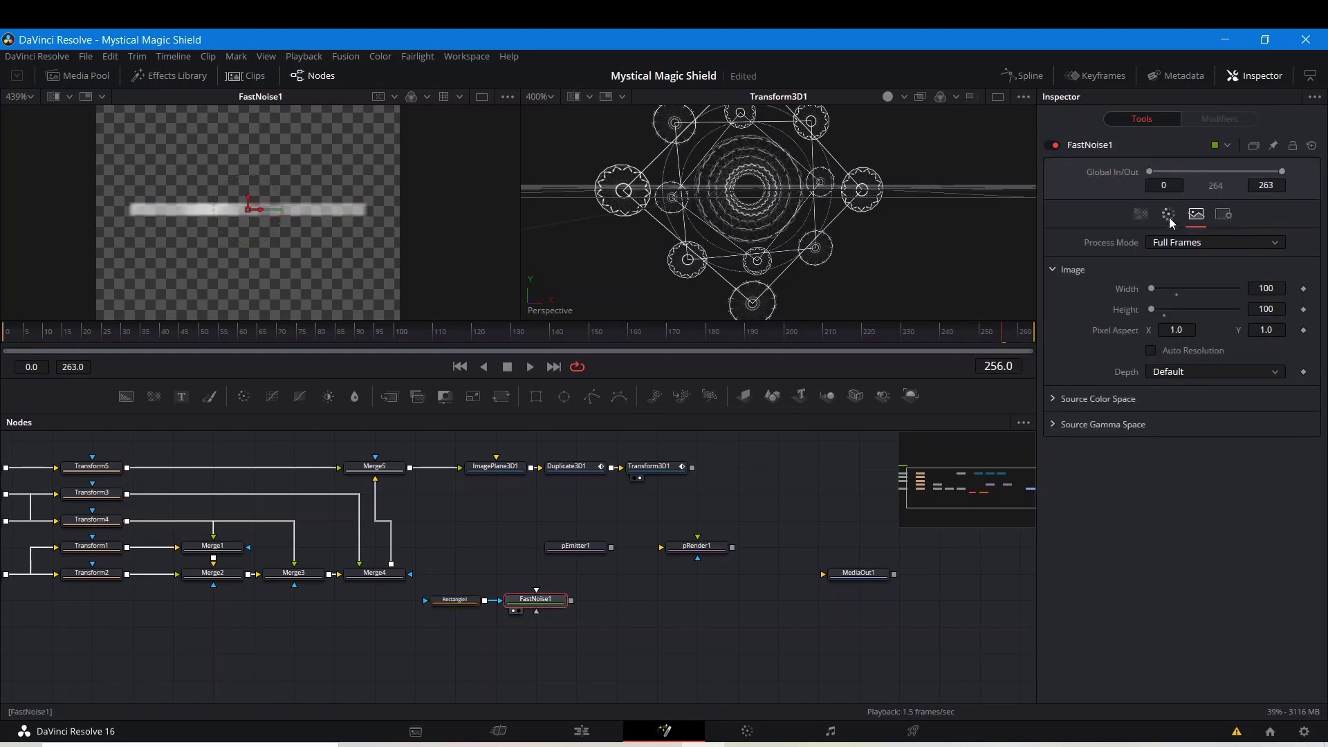
drag(1166, 364, 1200, 375)
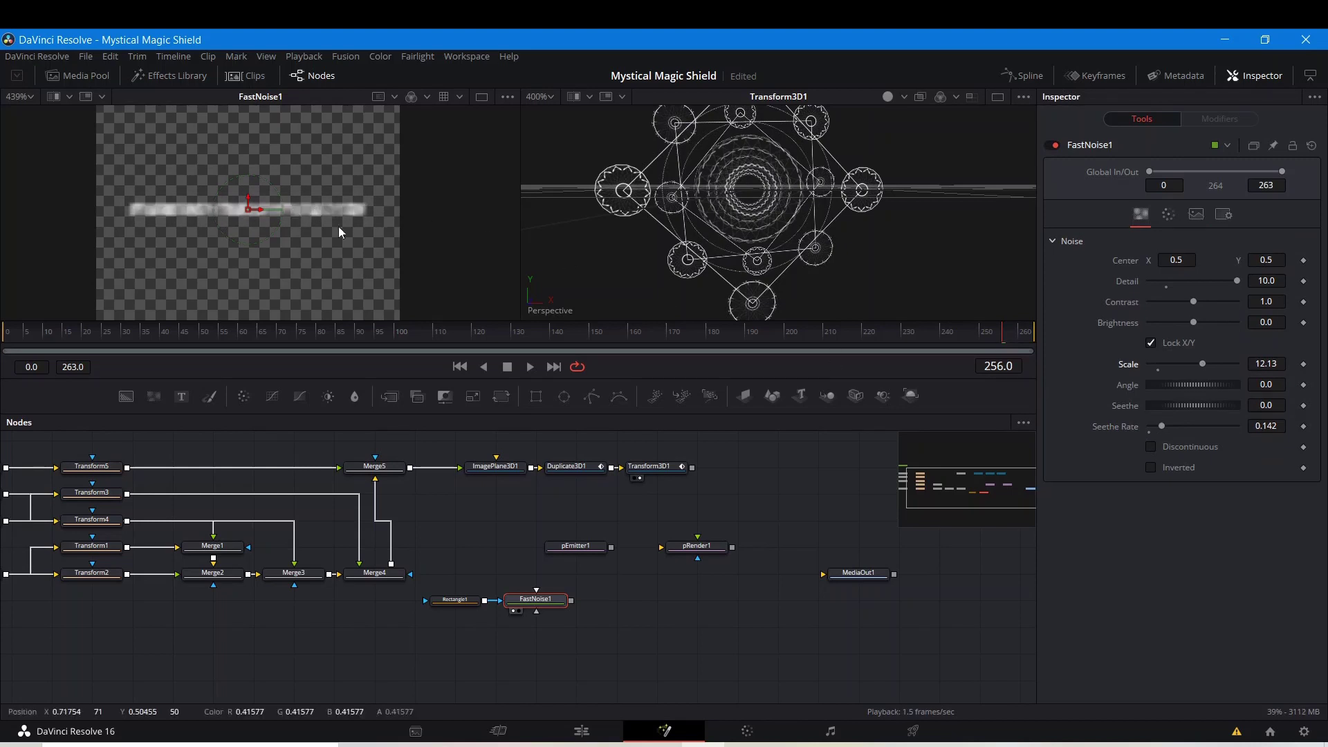
click(456, 600)
drag(1151, 263, 1230, 285)
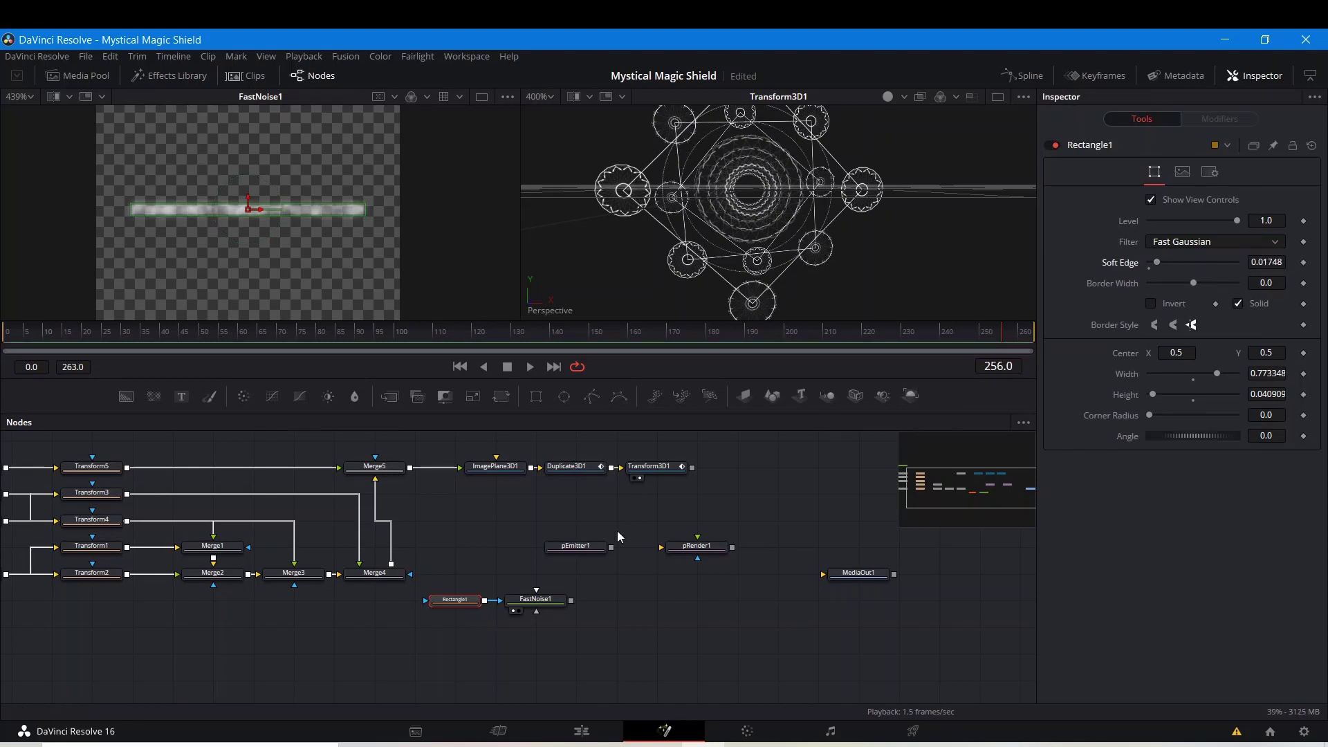
click(454, 511)
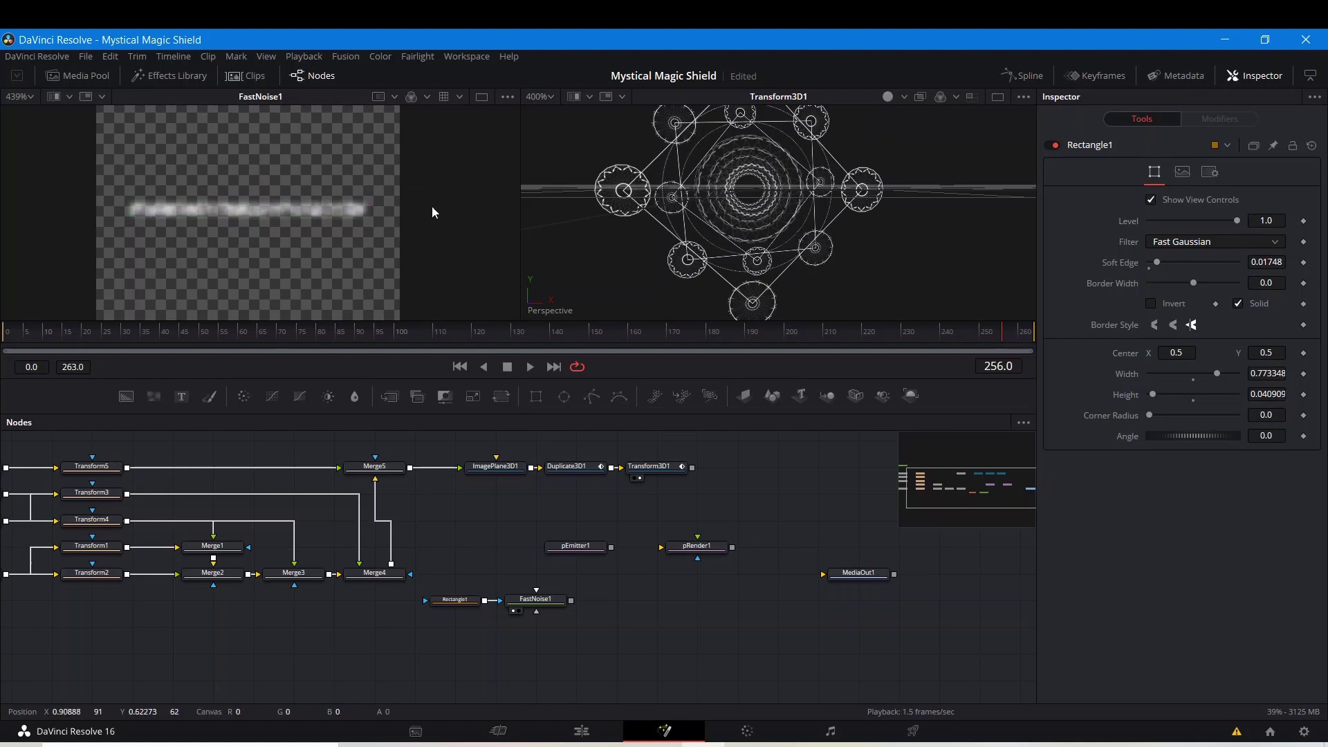
- Move FastNoise1 and its mask down and to the left, and place a copy of FastNoise1 directly above it
drag(460, 580, 496, 626)
click(508, 640)
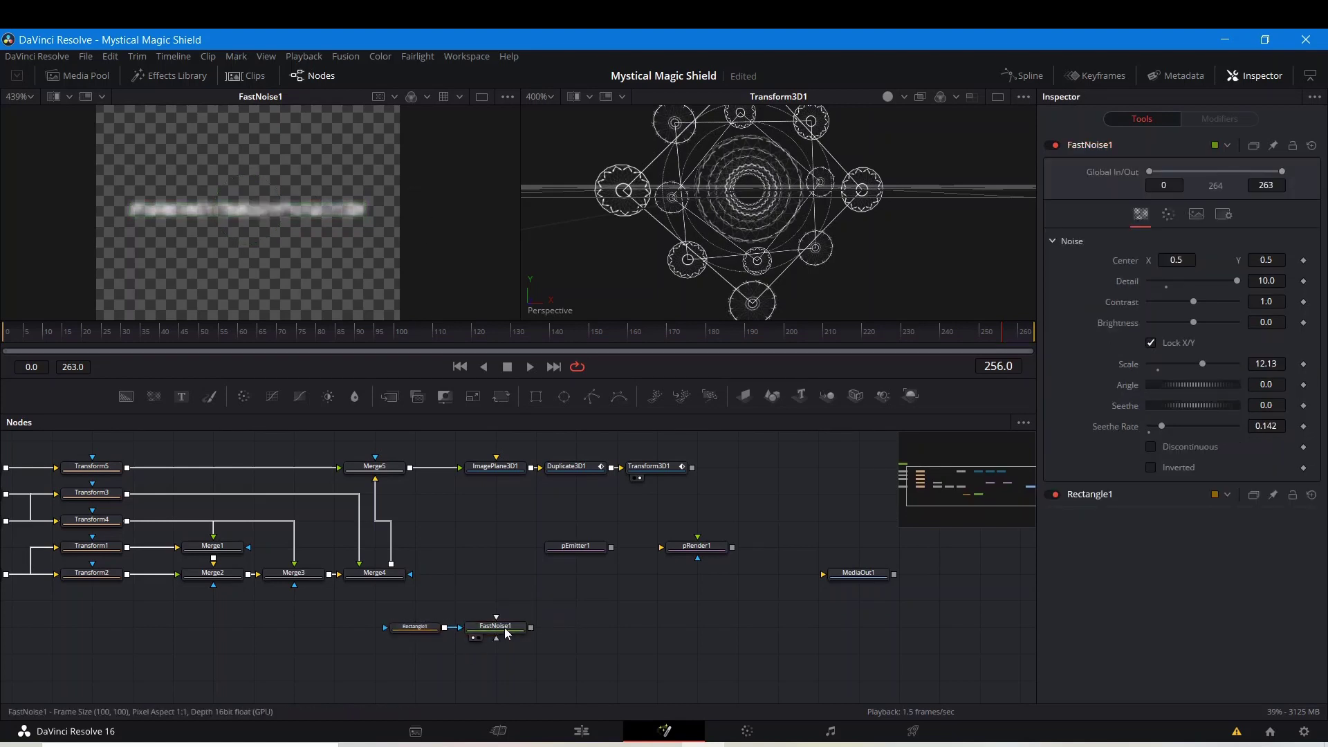
right_click(507, 631)
key(Escape)
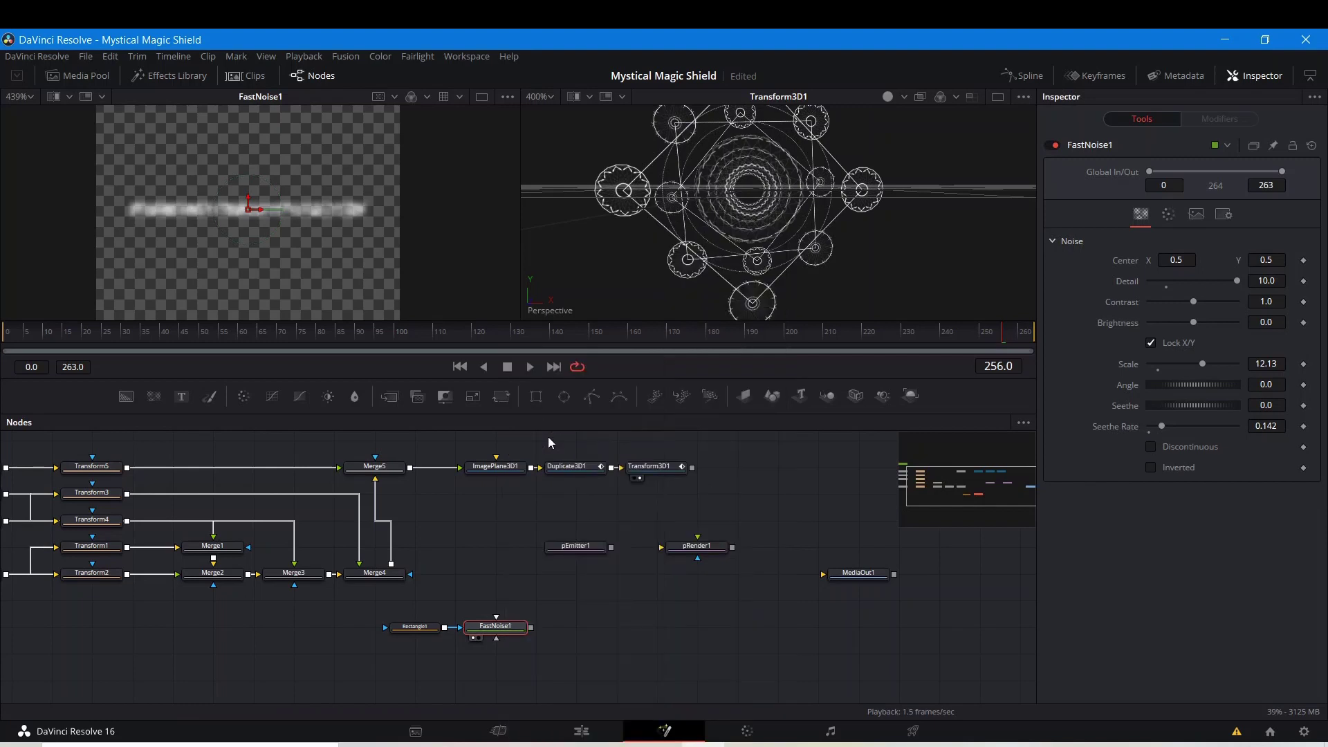
right_click(496, 586)
click(526, 593)
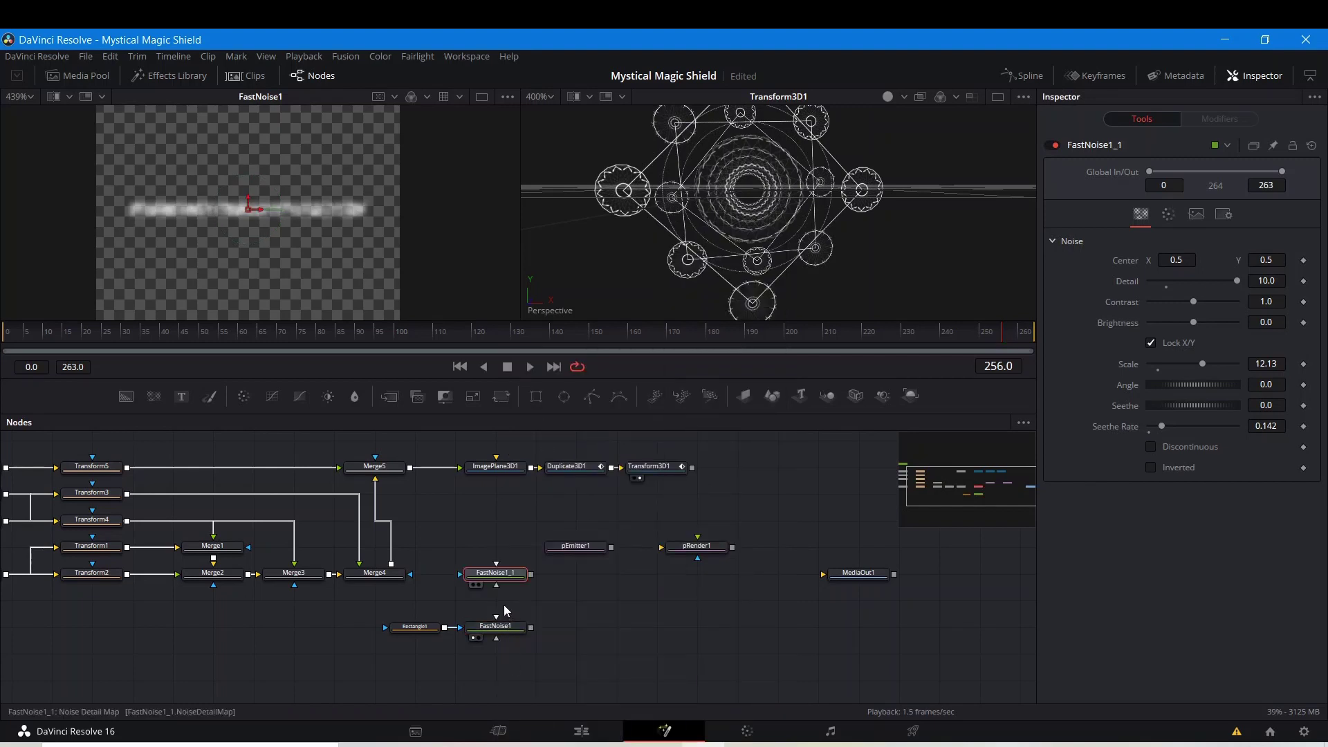
drag(499, 574, 500, 600)
- Add a Displace node after FastNoise1, connect the copied noise to its foreground input, and show it in the FastNoise1 viewer
click(498, 633)
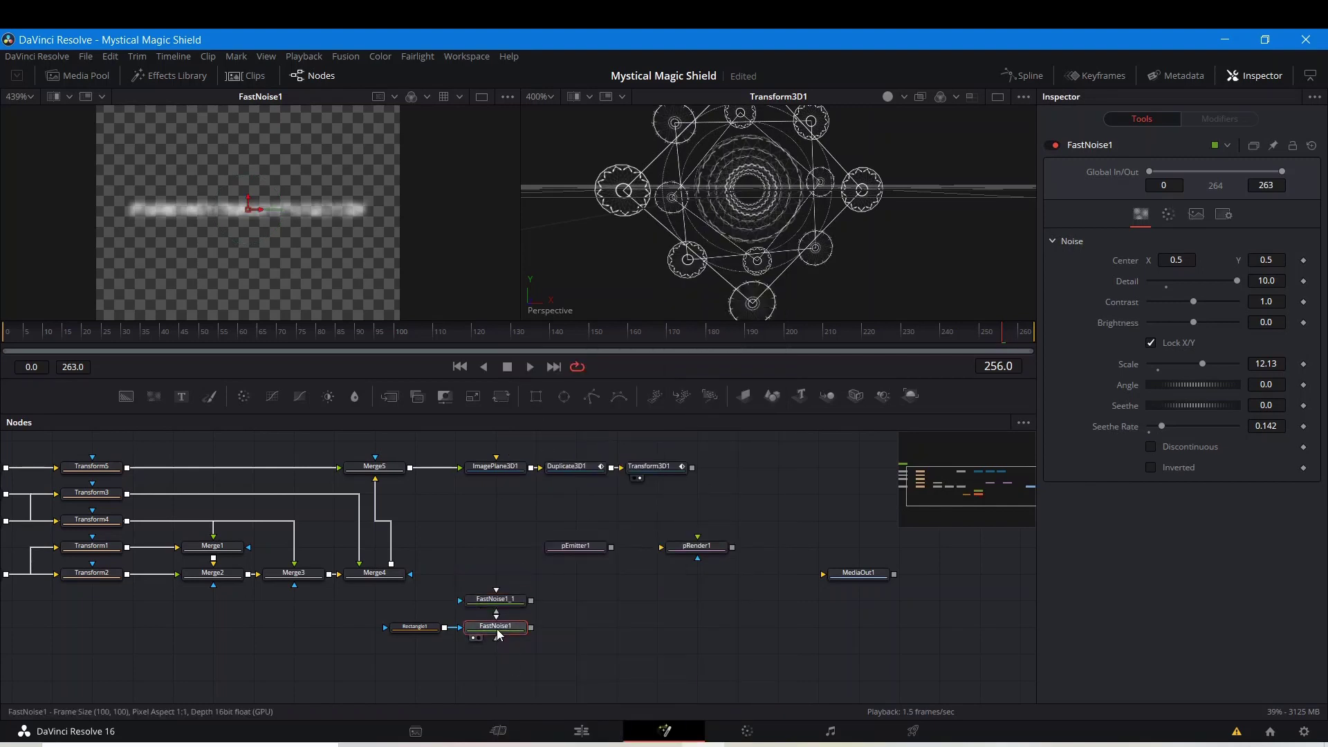
key(shift+space)
text(di)
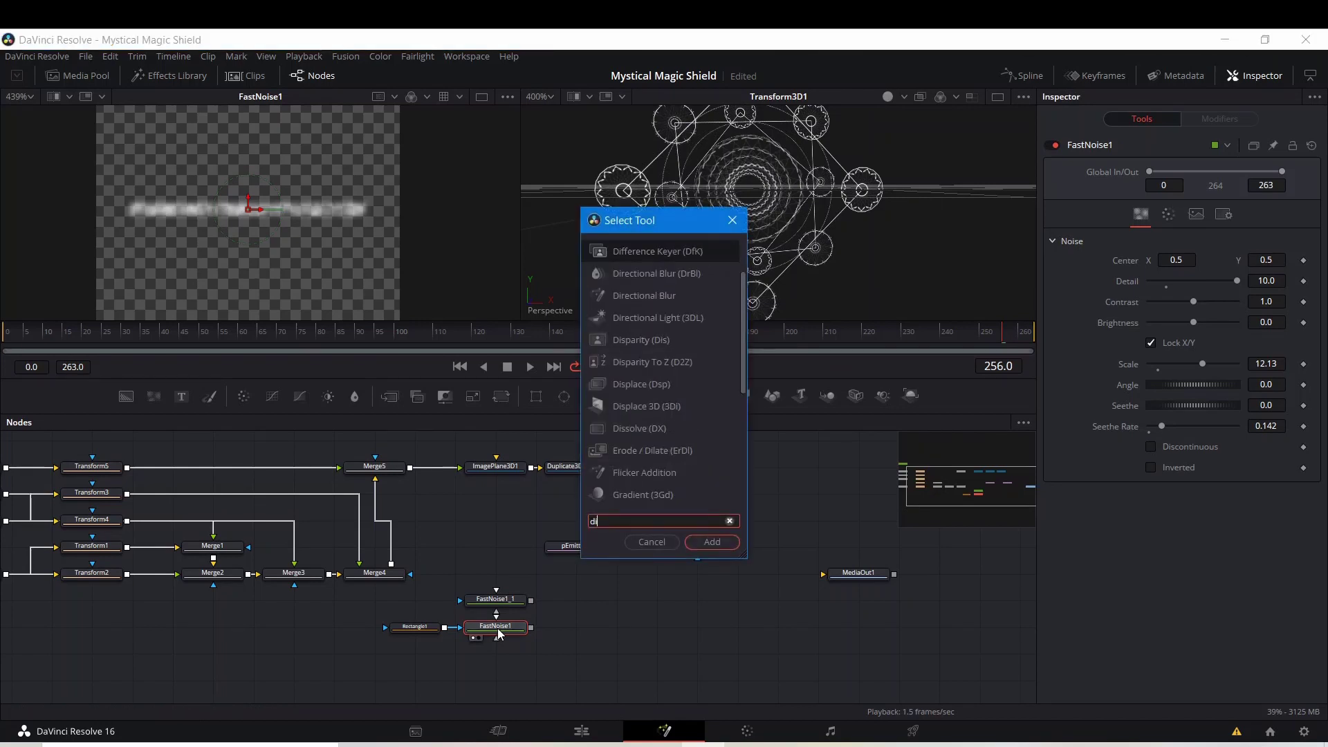
text(splace)
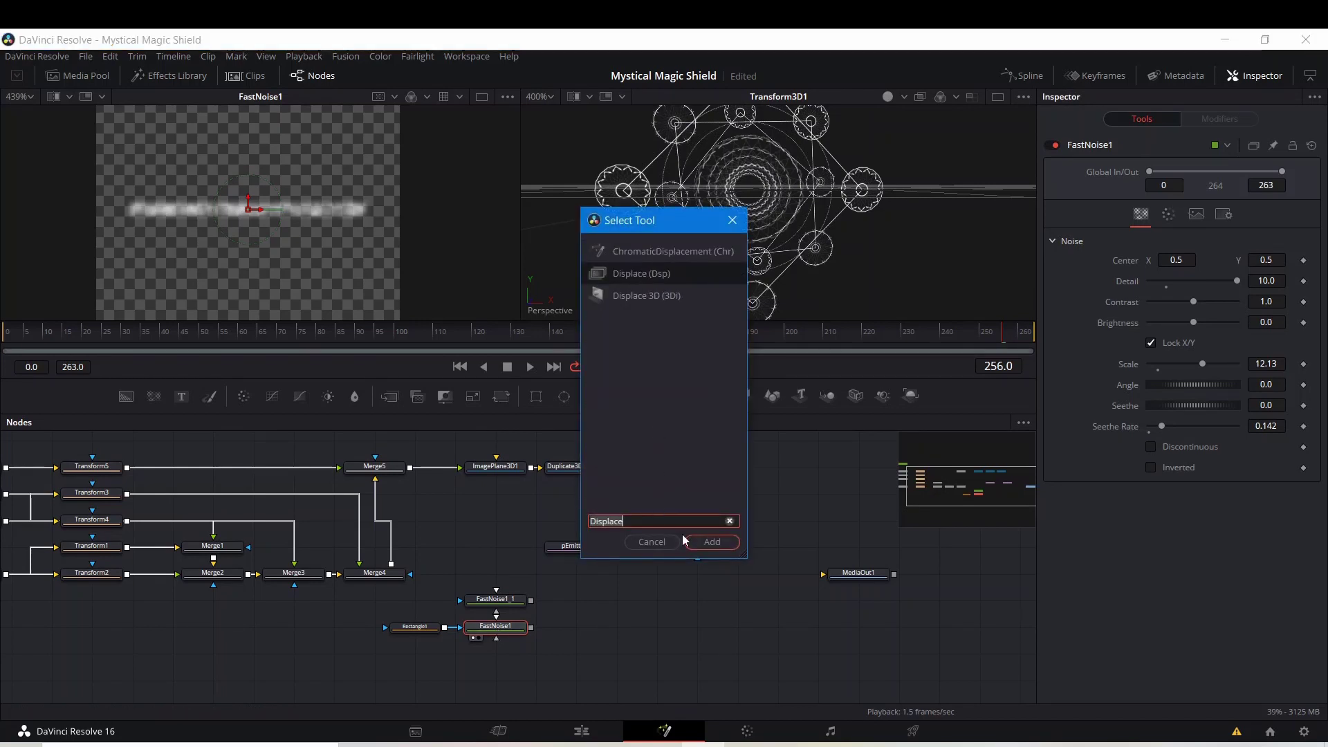
key(Return)
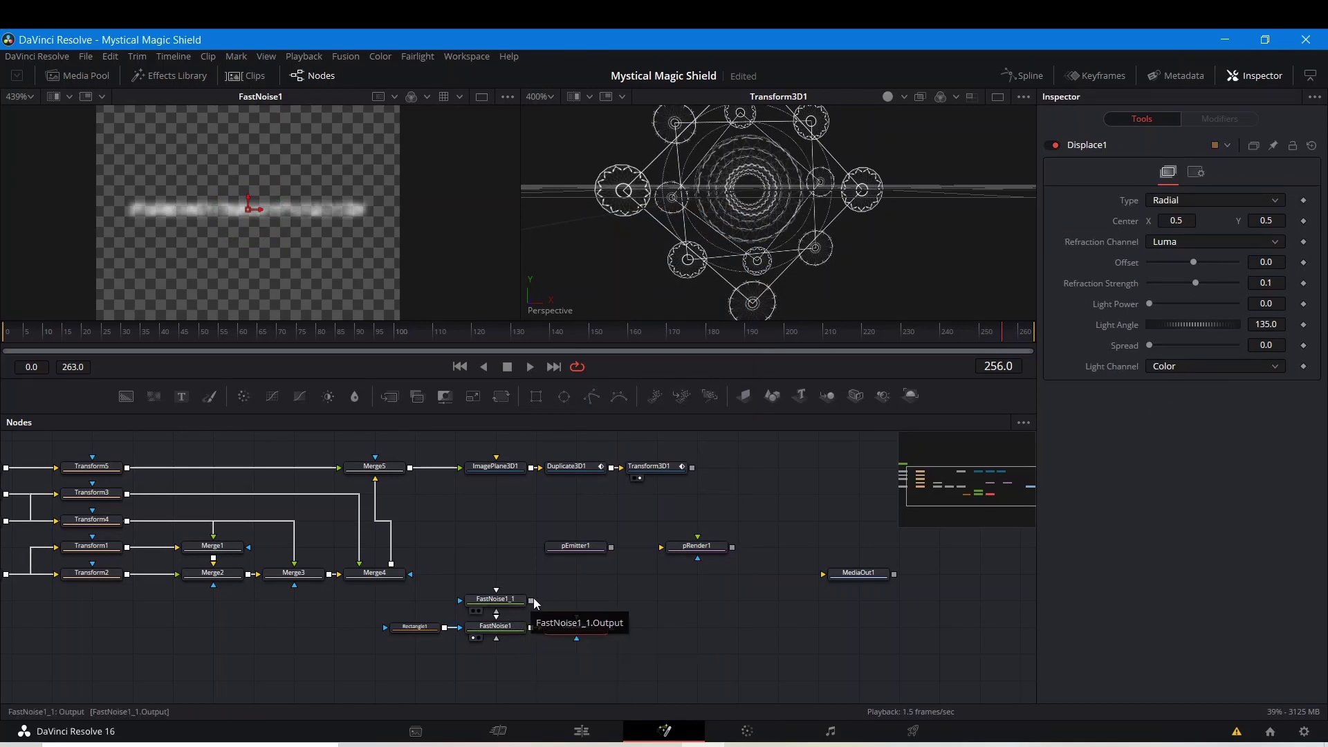
drag(530, 599, 580, 627)
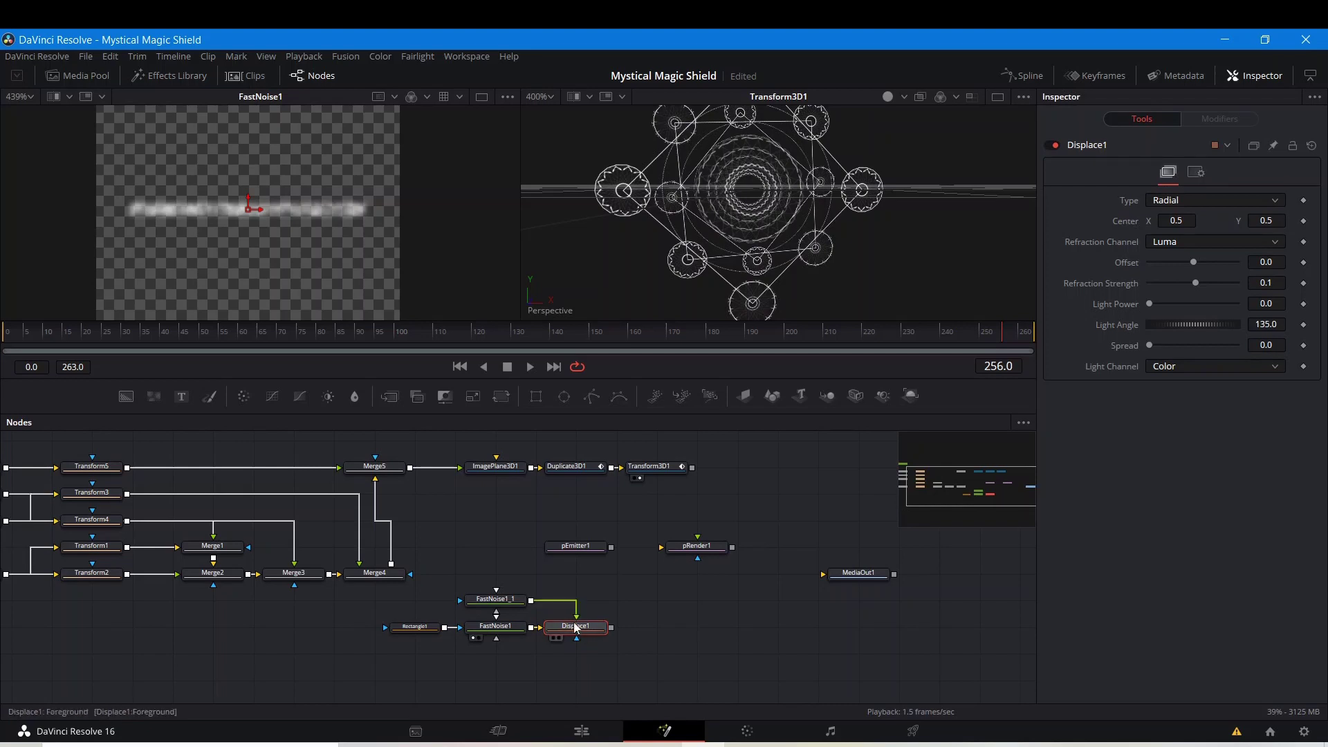
click(554, 639)
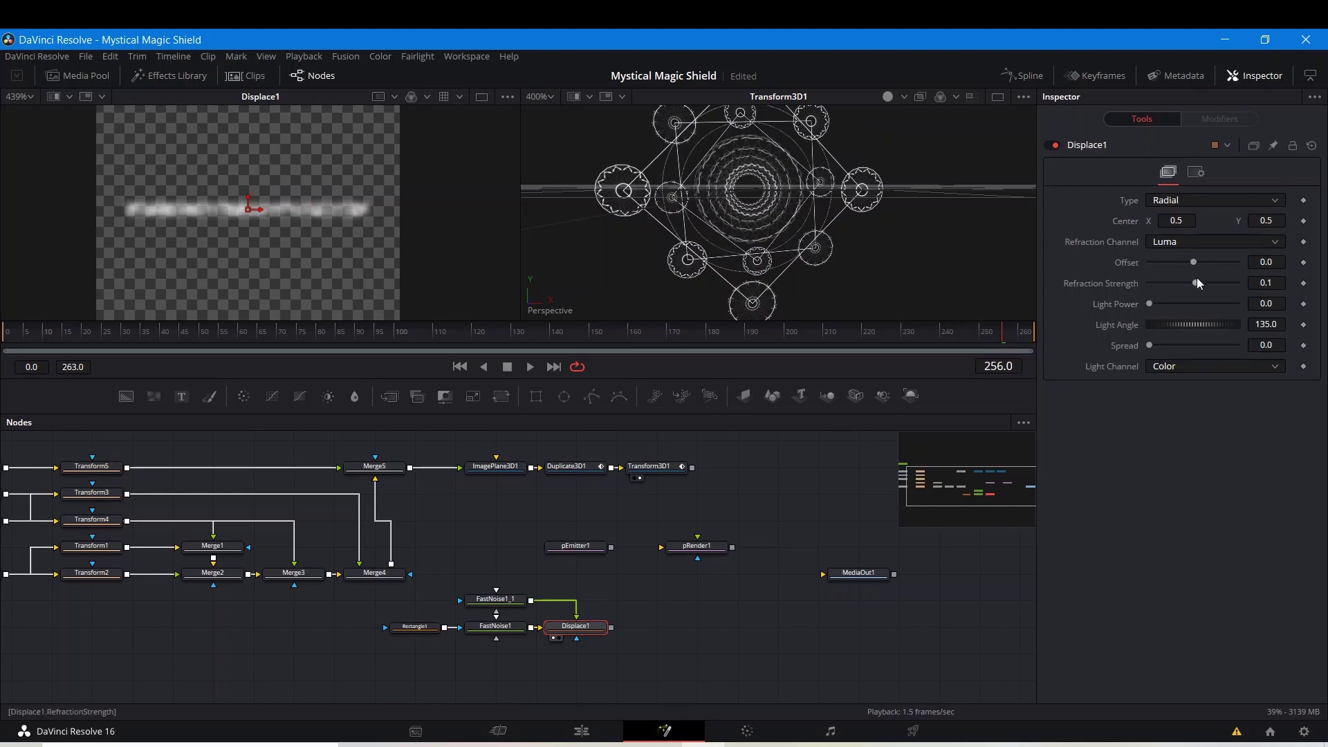
- Set Displace1's Refraction Strength to 0.6 and FastNoise1_1's Scale to 2.0 and Contrast to about 3.16, and play back the result
drag(1196, 283, 1209, 292)
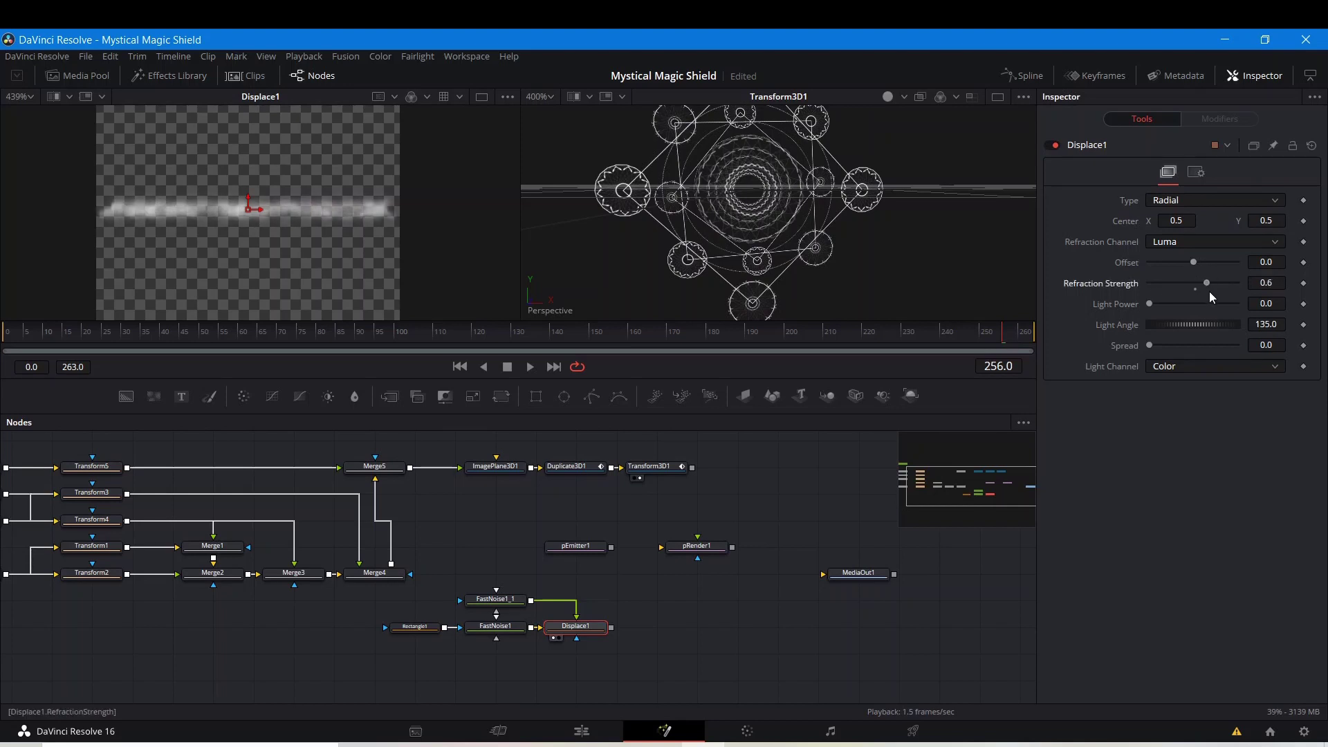
click(496, 599)
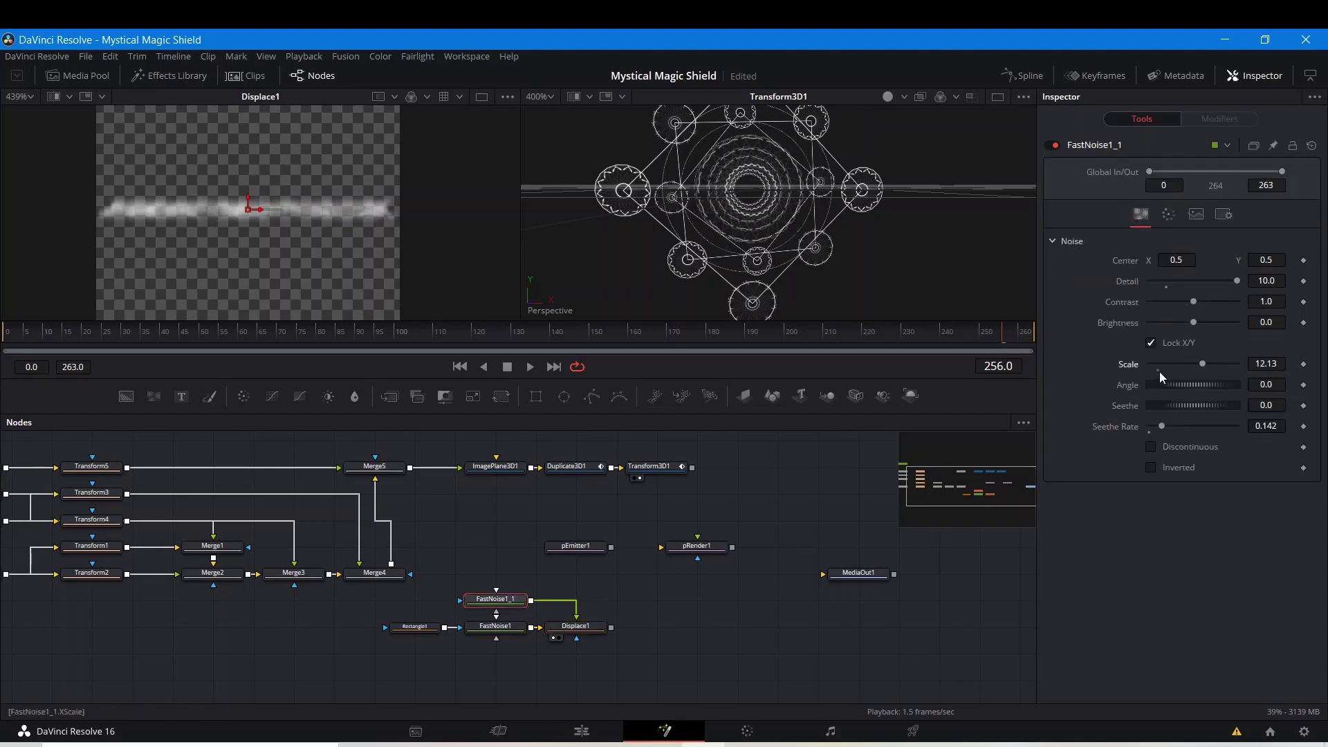
click(1159, 371)
drag(1194, 300, 1219, 308)
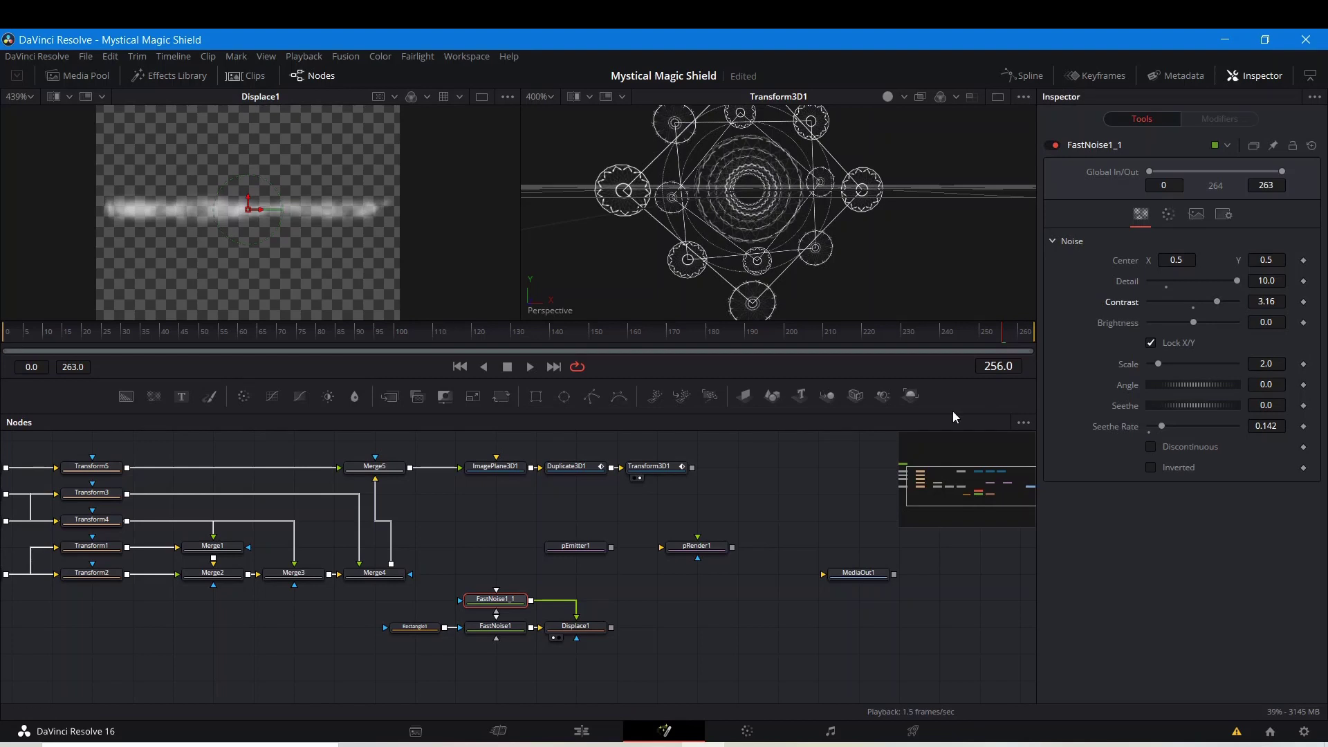
key(space)
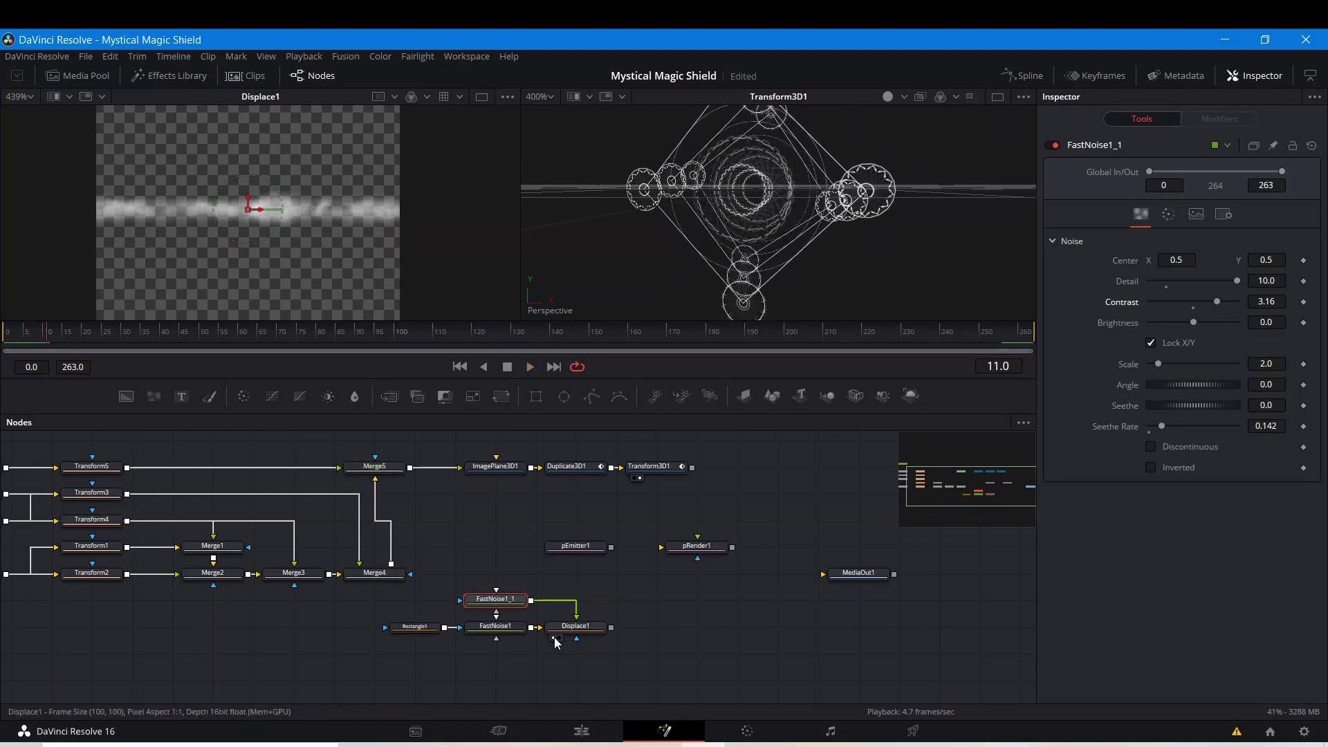
- Narrow Rectangle1 to a width of about 0.61 and play back the displaced noise strip
click(426, 629)
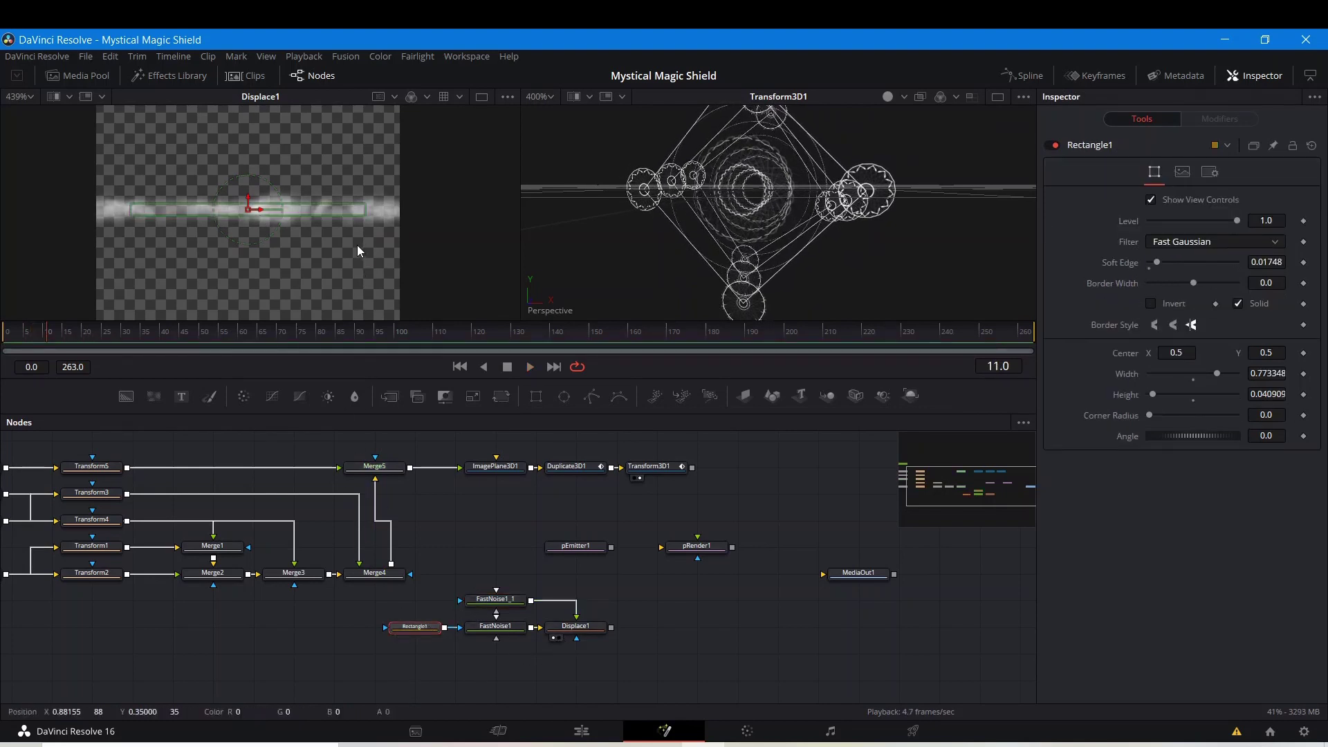
drag(367, 210, 342, 214)
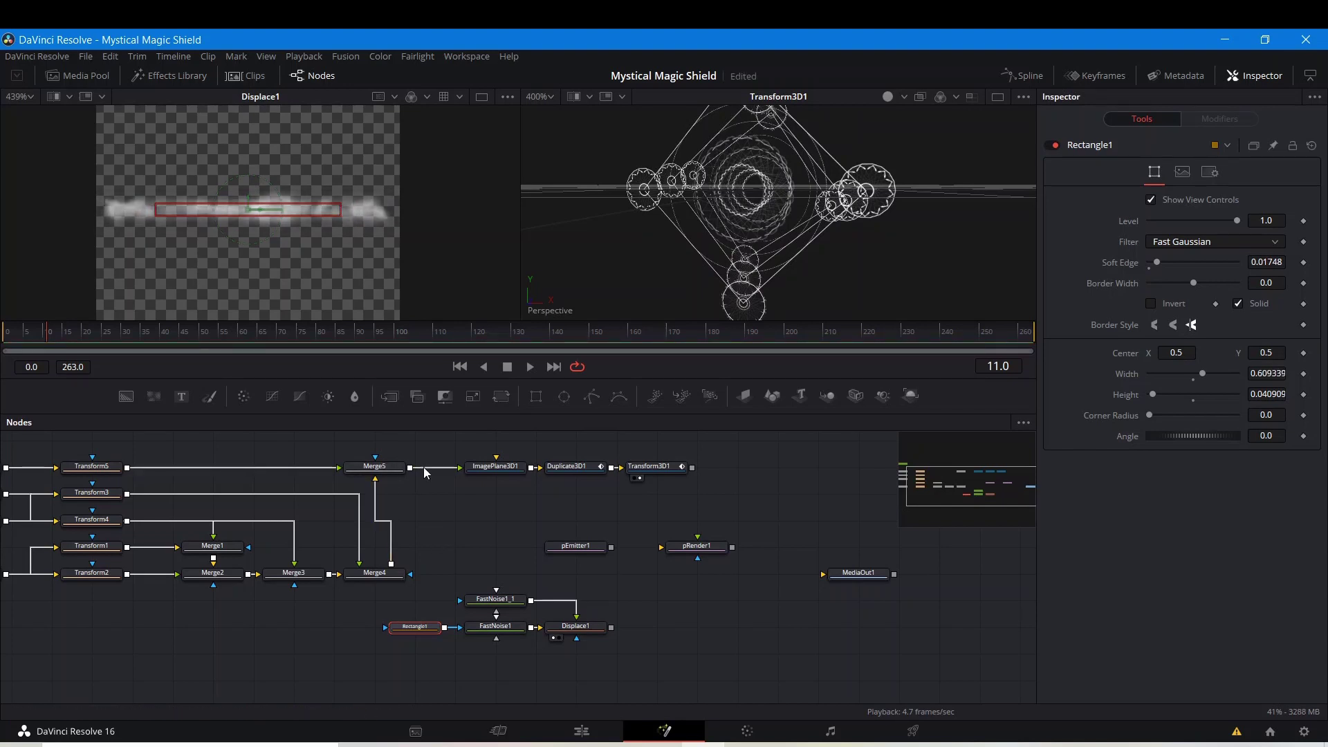
key(space)
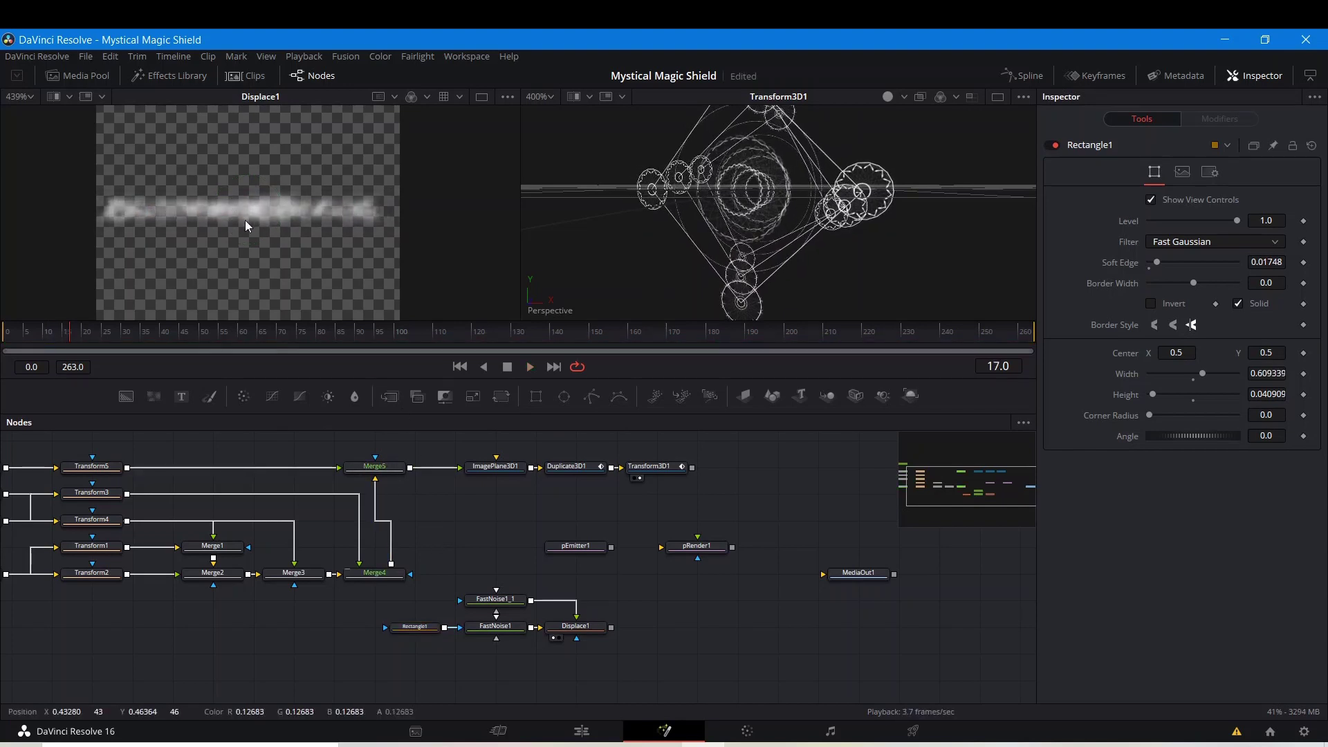
key(space)
- Line up pEmitter1 and pRender1 beside the shifted noise nodes and connect the emitter's output to pRender1
drag(428, 591, 493, 652)
click(545, 640)
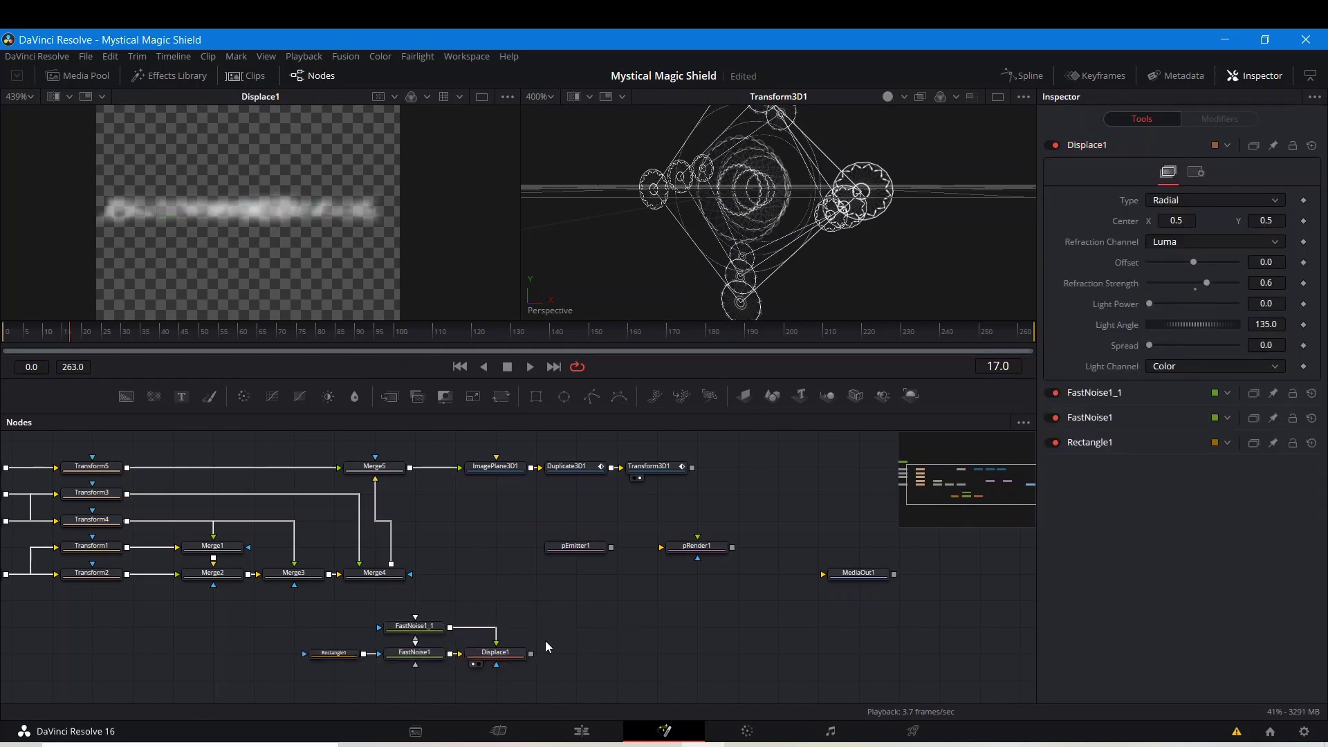
drag(594, 543, 635, 649)
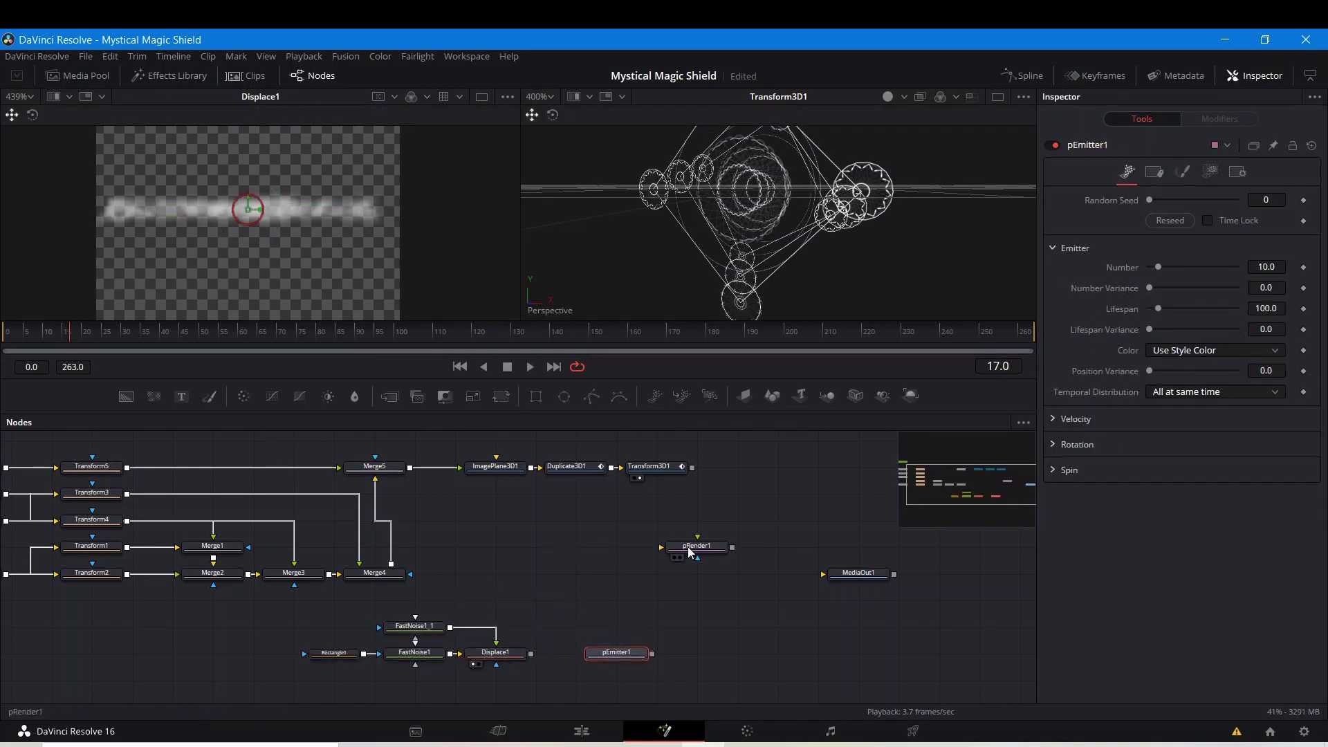
drag(683, 550, 733, 655)
drag(652, 654, 814, 662)
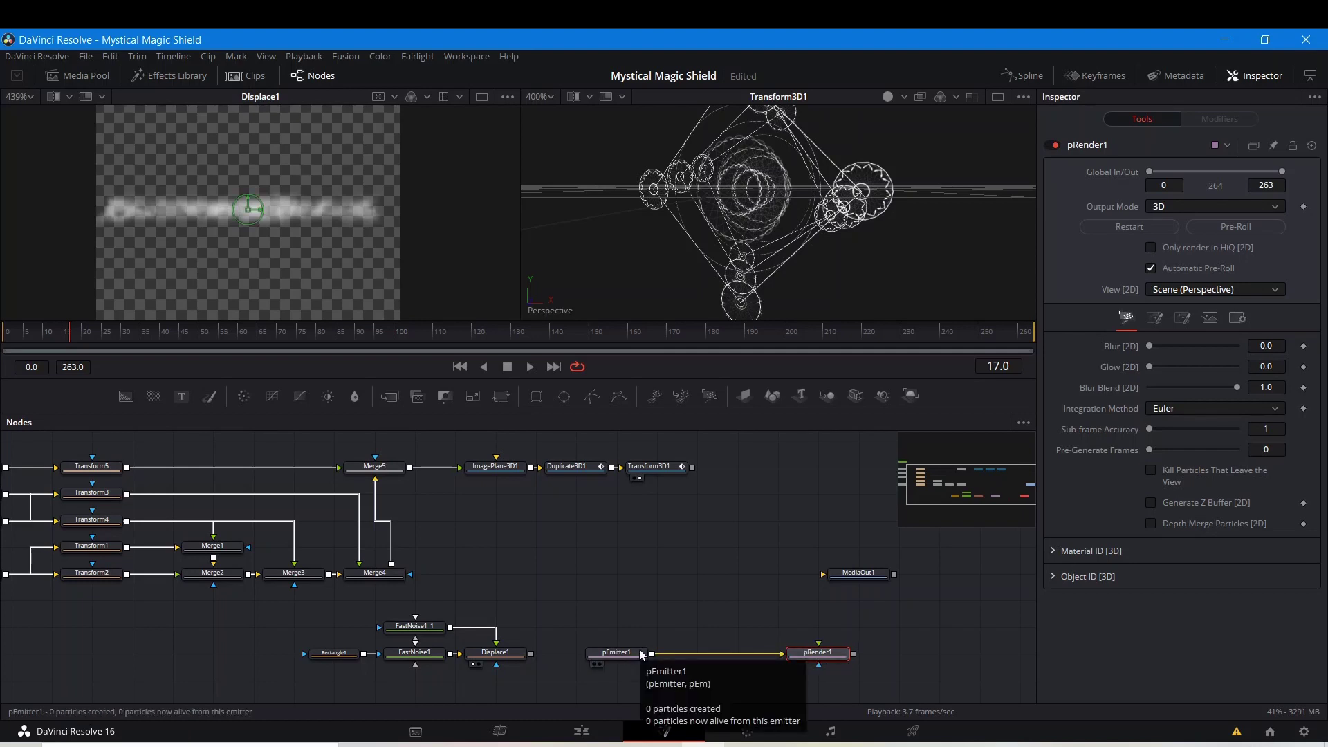
- Set pEmitter1's Region to Bitmap and use Merge5's output as its Region Bitmap
click(624, 658)
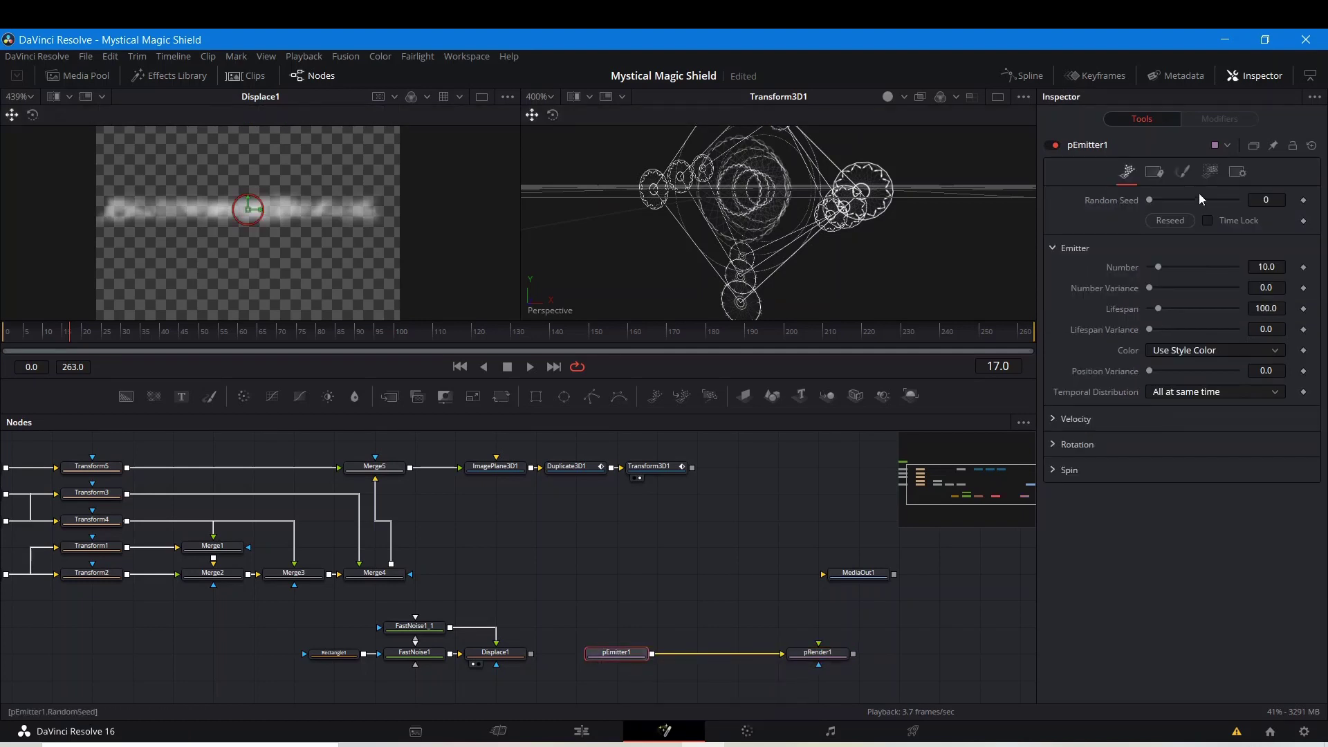
click(1209, 172)
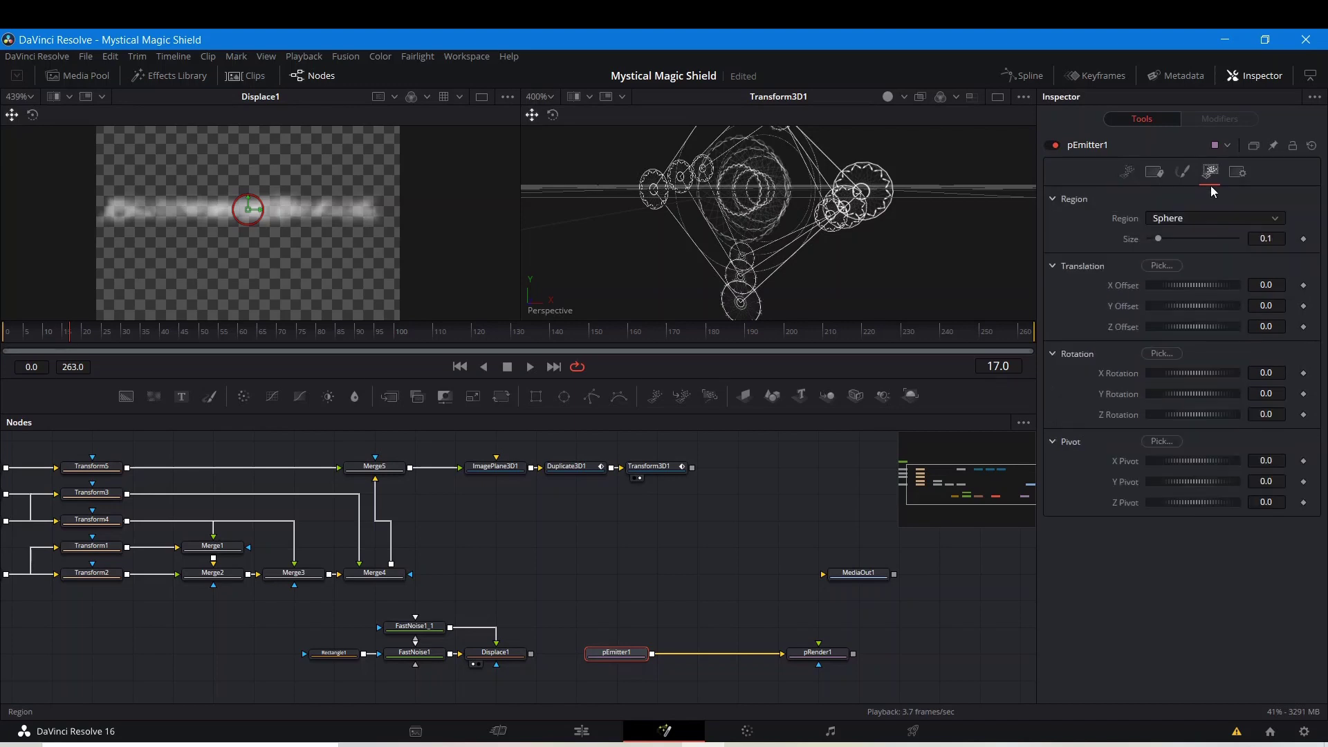
click(1196, 217)
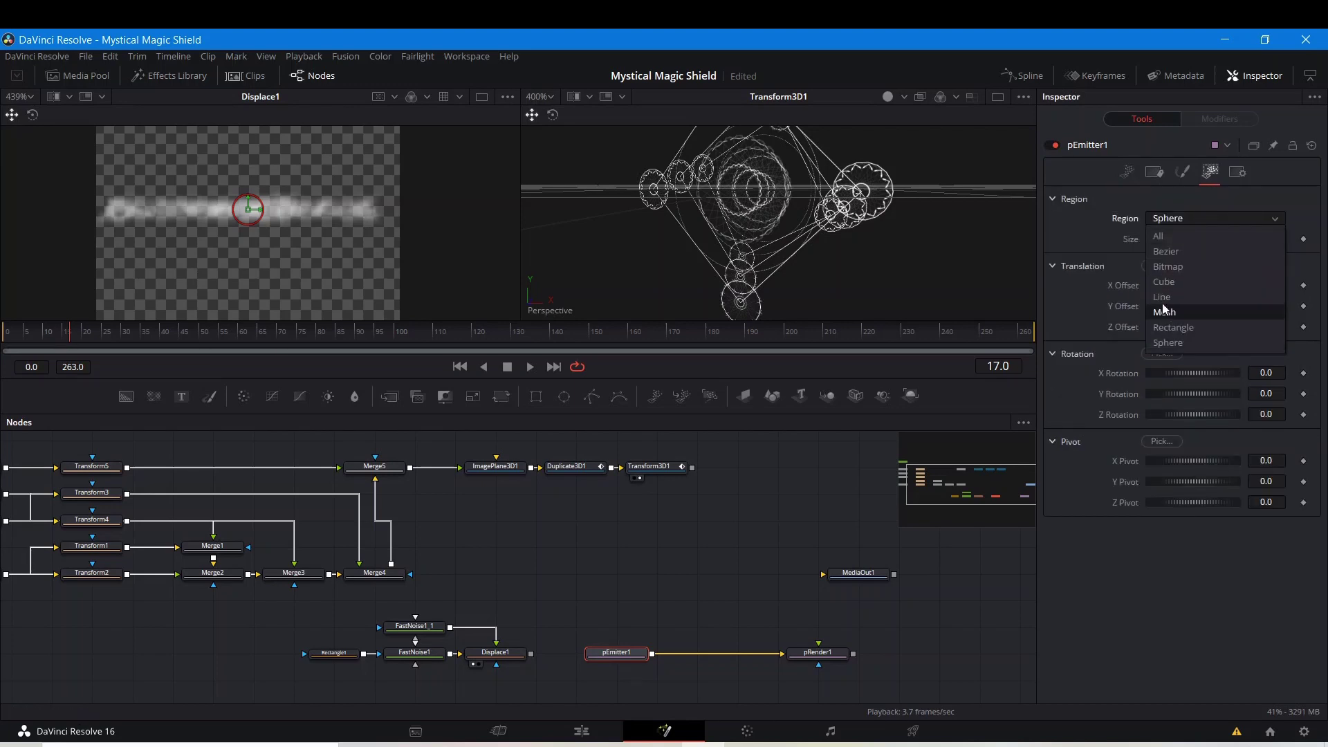
click(1145, 242)
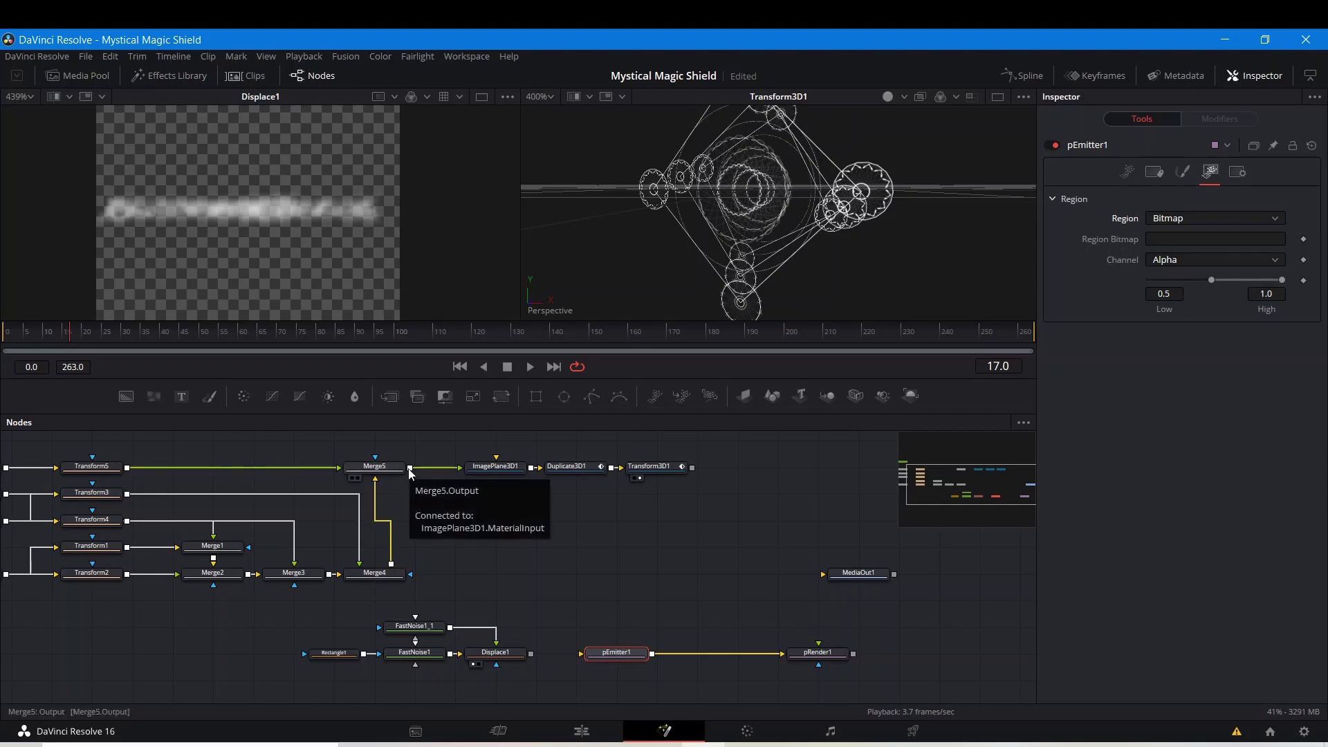
drag(410, 468, 631, 588)
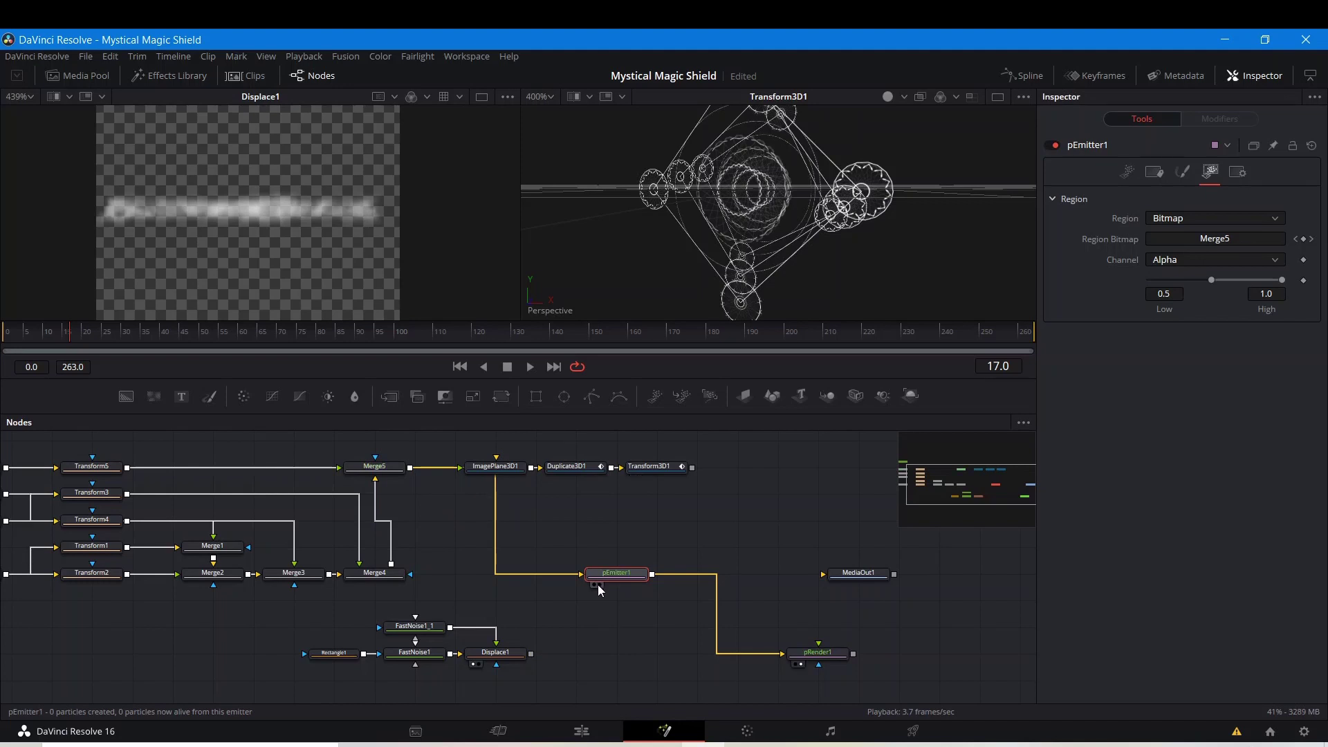
- Align pRender1 with pEmitter1 while leaving a gap between them, move MediaOut1 farther along, and select the emitter
drag(830, 656, 975, 623)
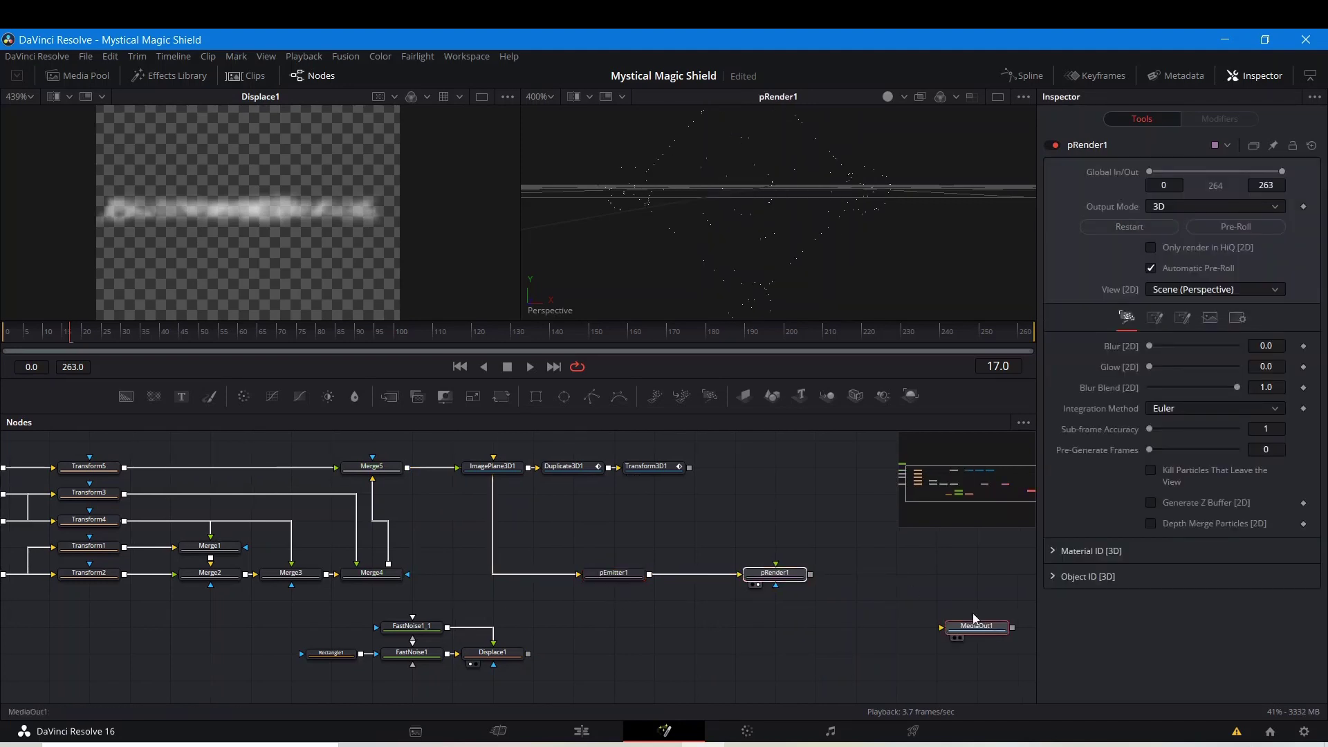
mouse_move(716, 223)
mouse_down()
mouse_move(816, 271)
mouse_move(700, 148)
mouse_move(720, 77)
mouse_move(719, 239)
mouse_up()
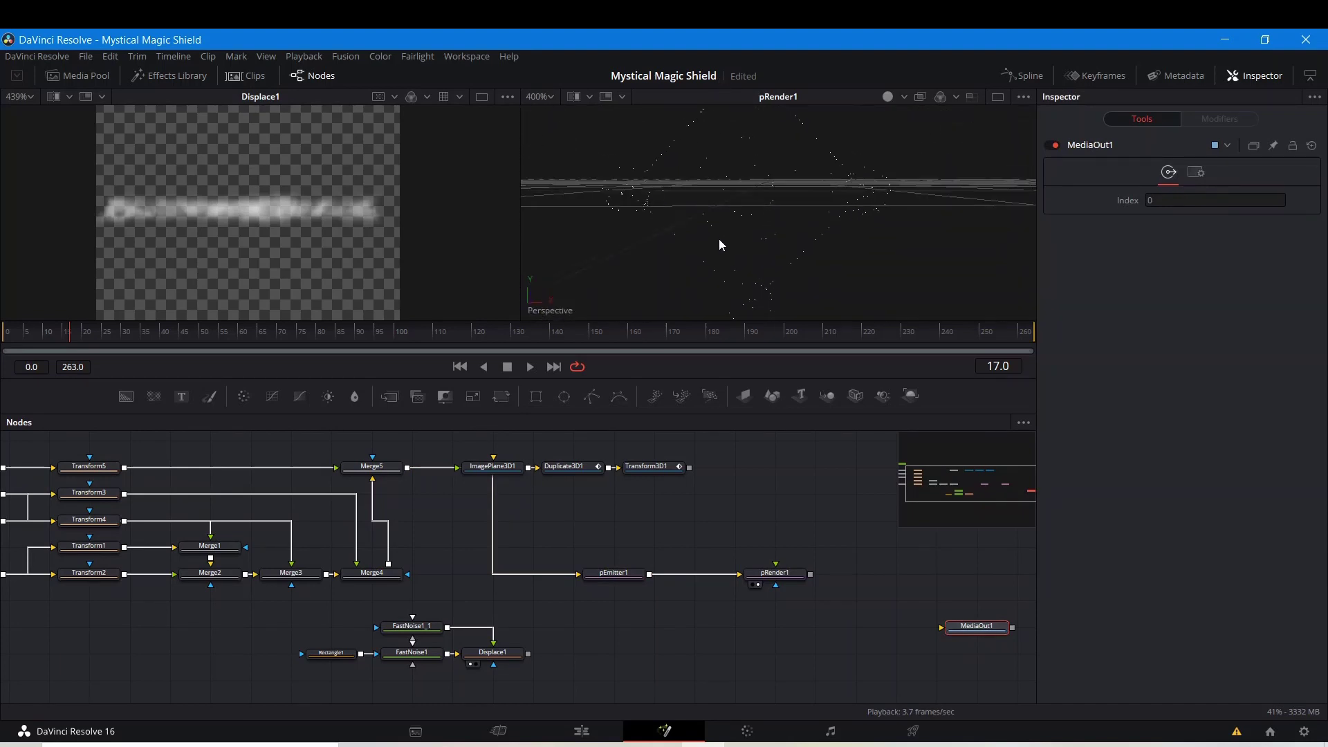
drag(765, 572, 846, 573)
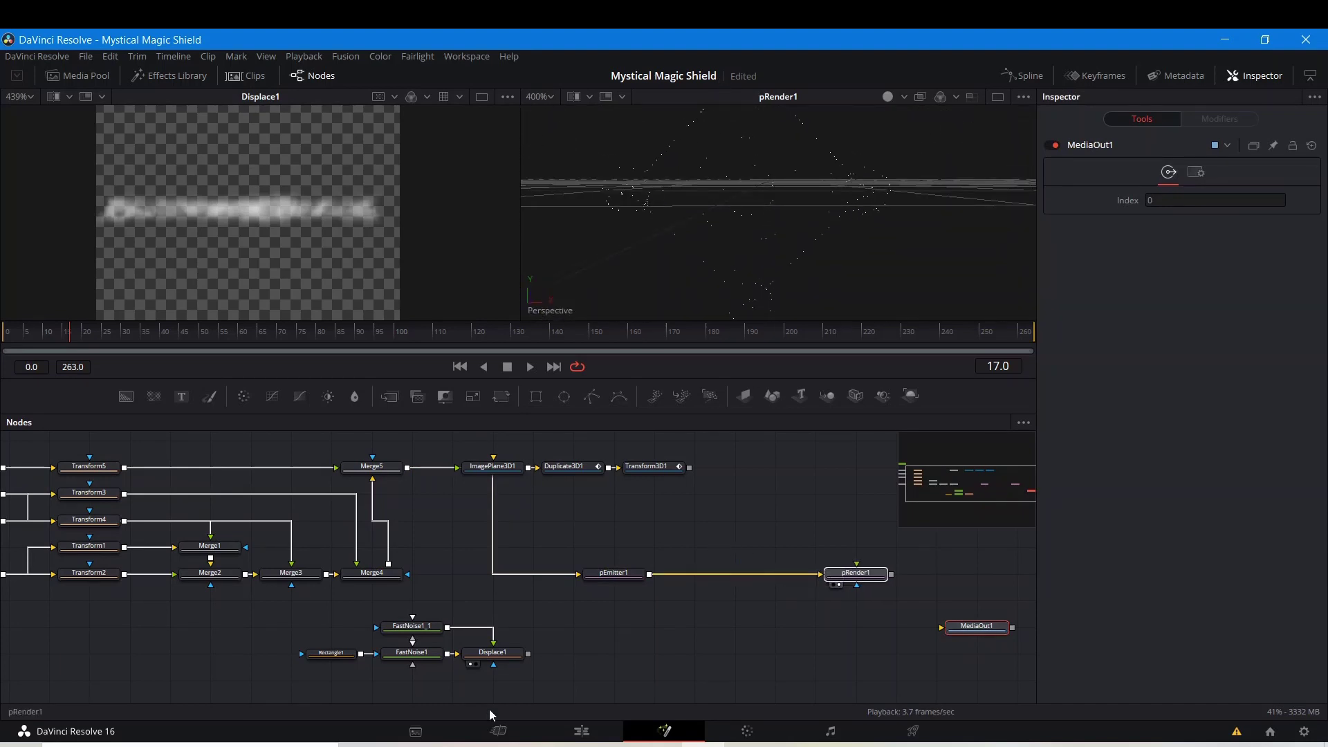
click(592, 574)
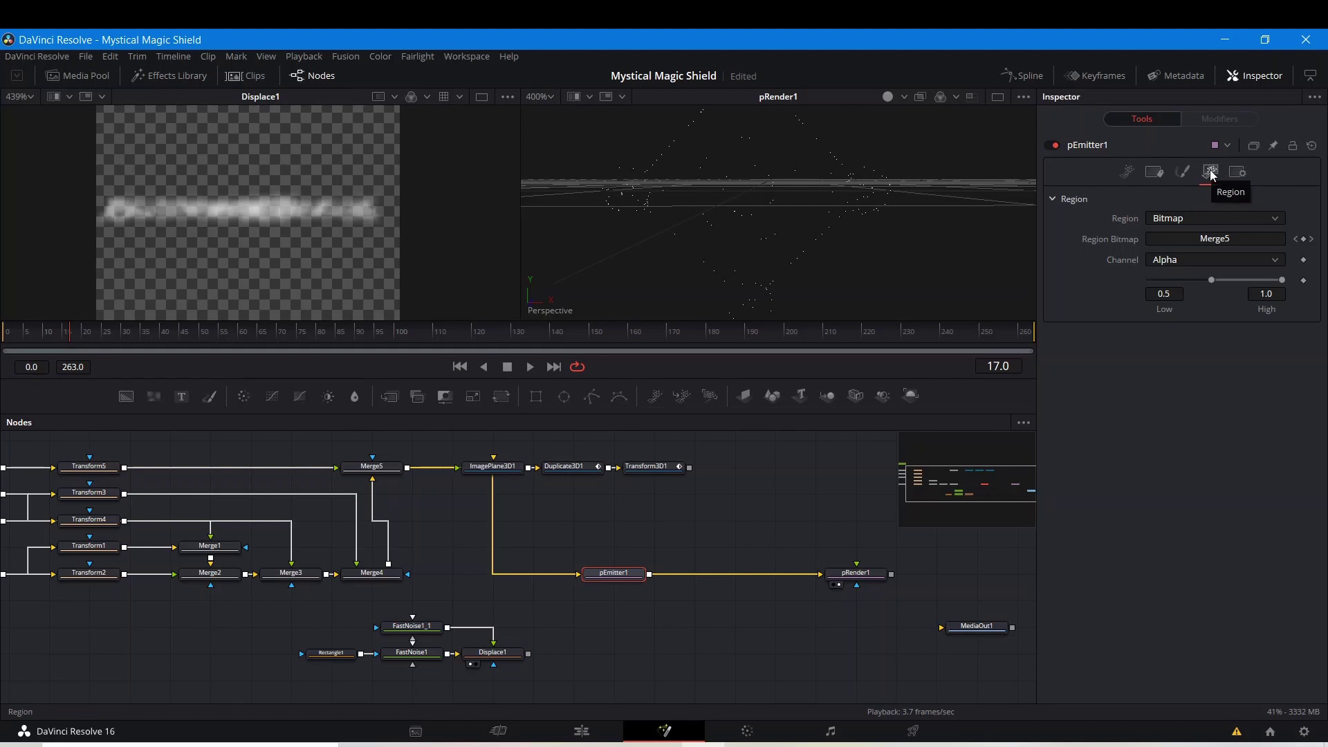
- Set pEmitter1's Style to Bitmap, using Displace1's output as the Style Bitmap, and reduce the particle Size to about 0.016
click(1183, 173)
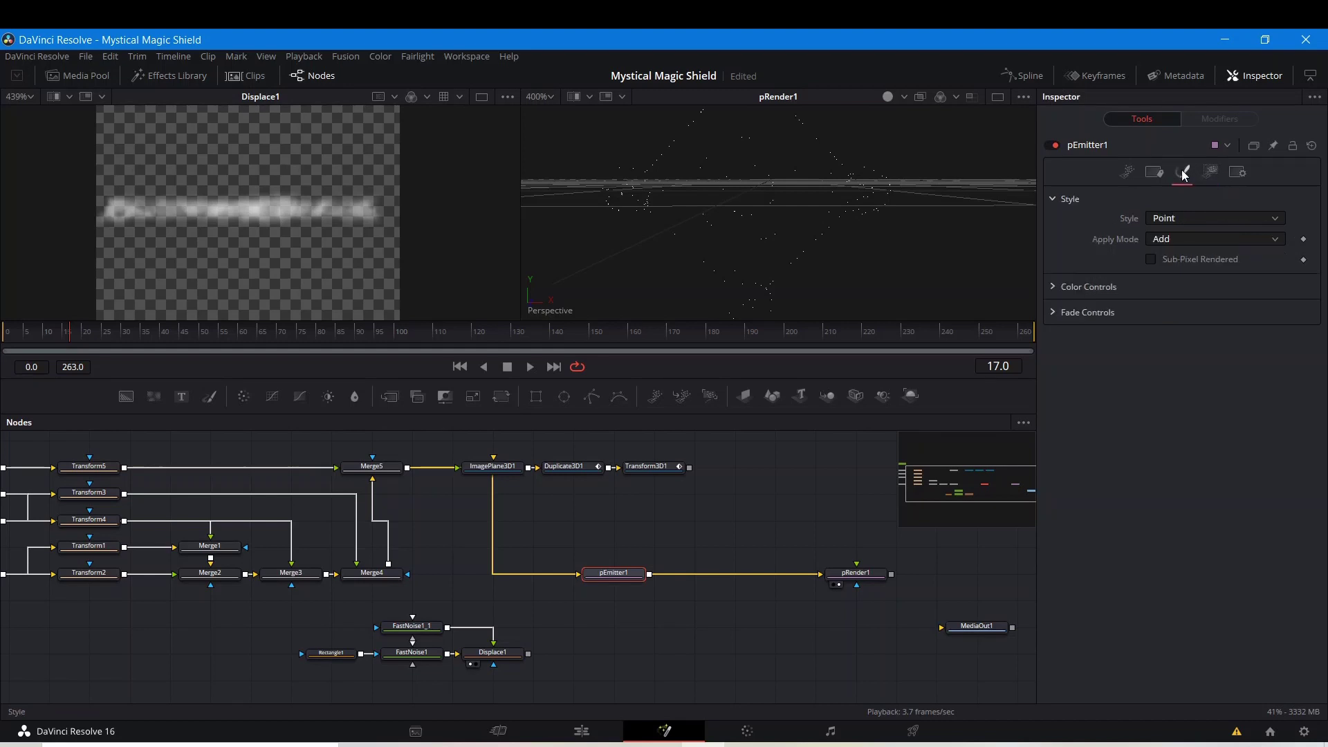
click(1173, 220)
click(1162, 254)
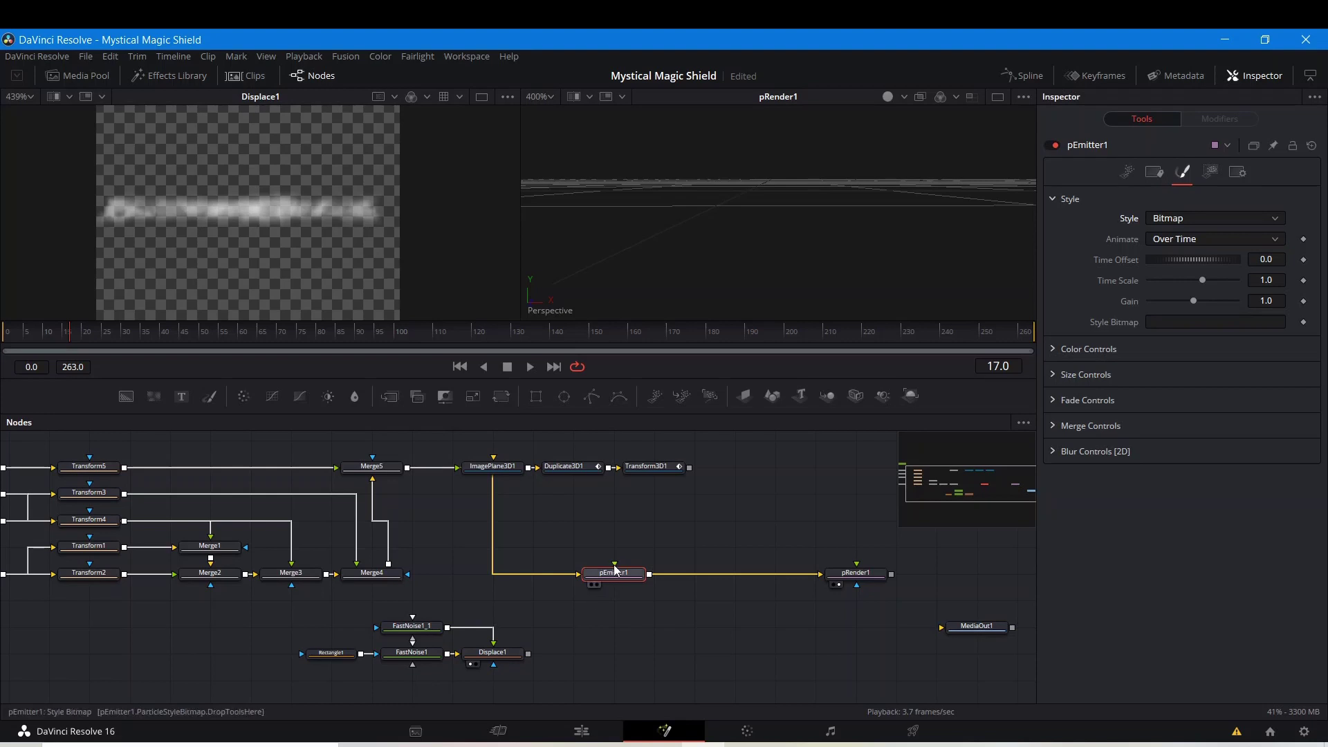
drag(529, 654, 616, 572)
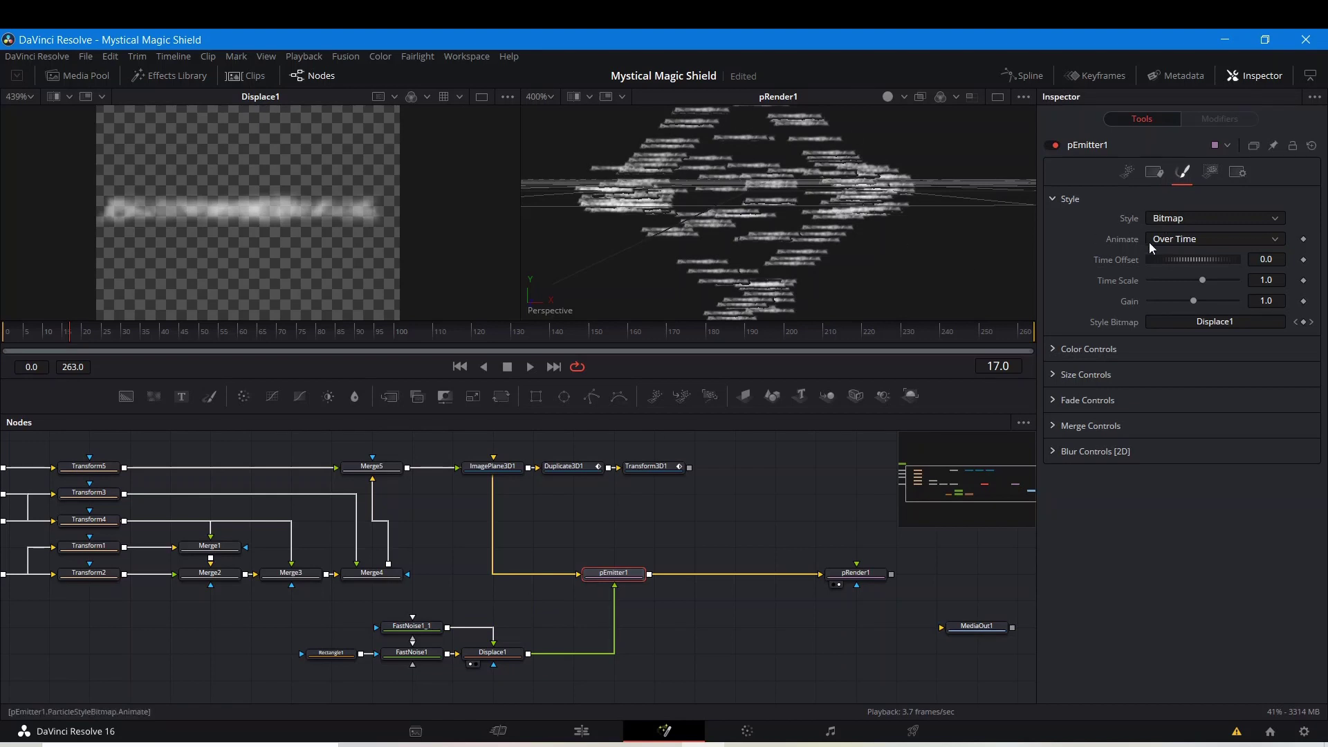
click(1052, 374)
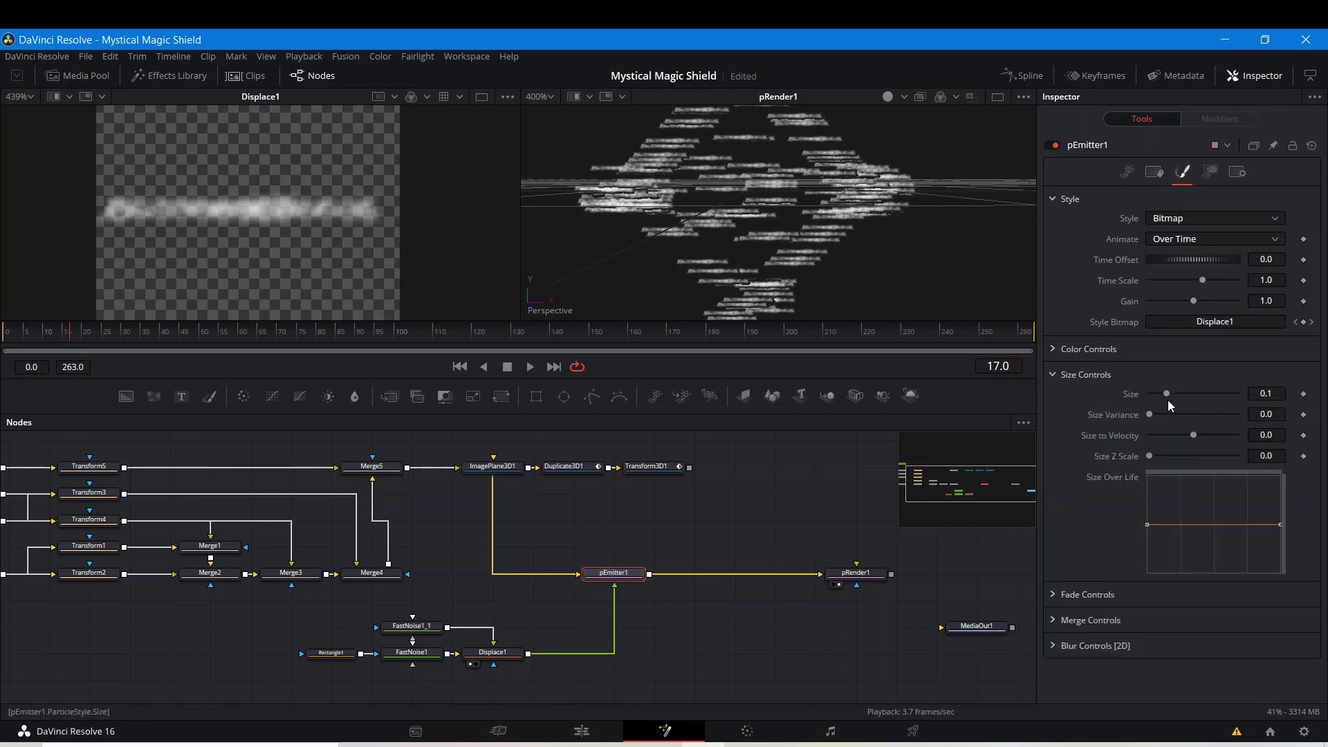
drag(1168, 393, 1154, 400)
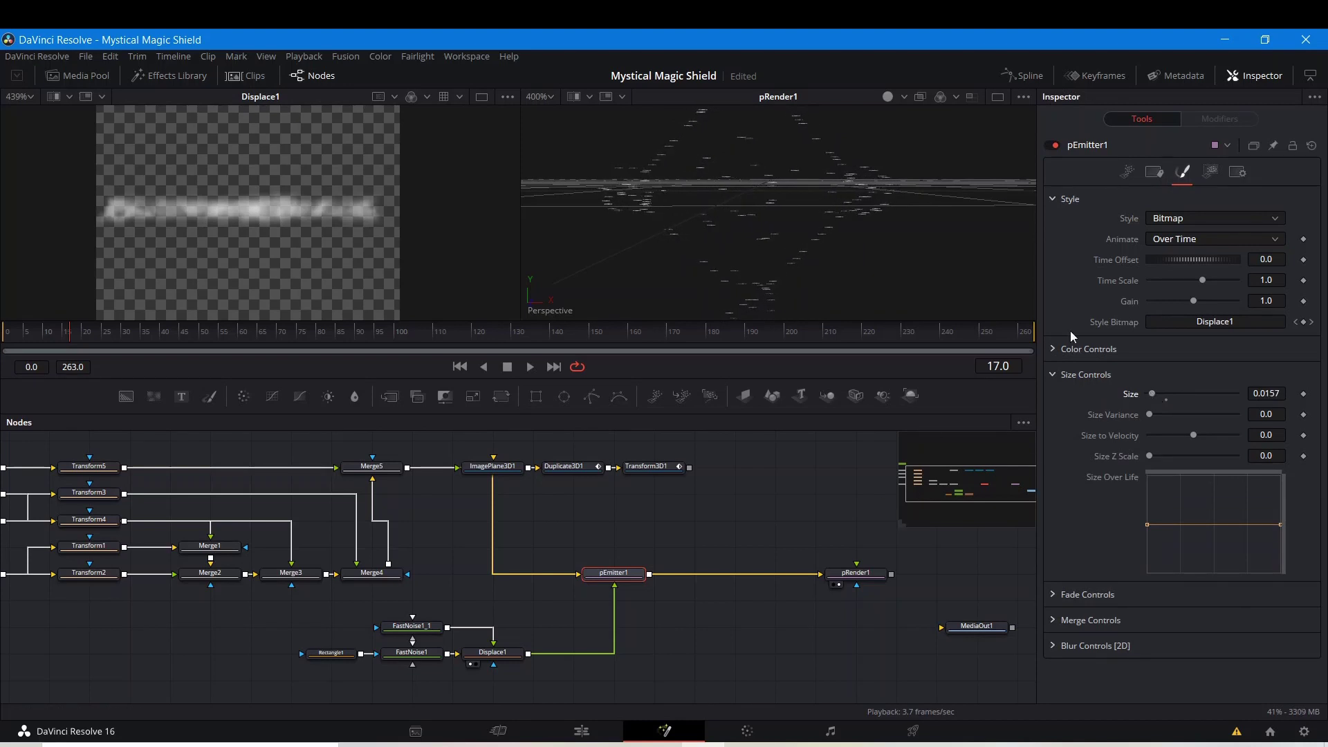
- Set pEmitter1's Number to 2.5, Number Variance to 3.9, Lifespan to 55 and Lifespan Variance to 3.9, and play back the particles
click(1128, 173)
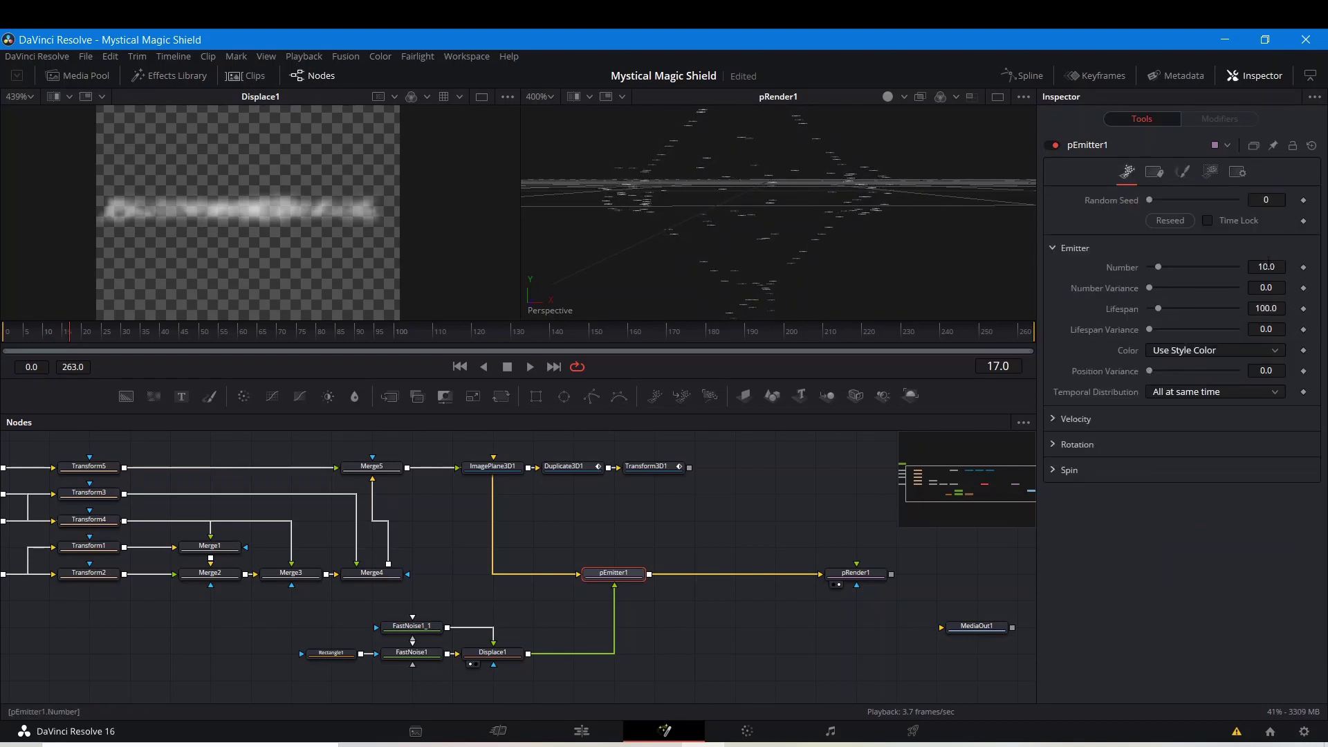
click(1267, 267)
text(2.5)
key(Return)
click(1054, 446)
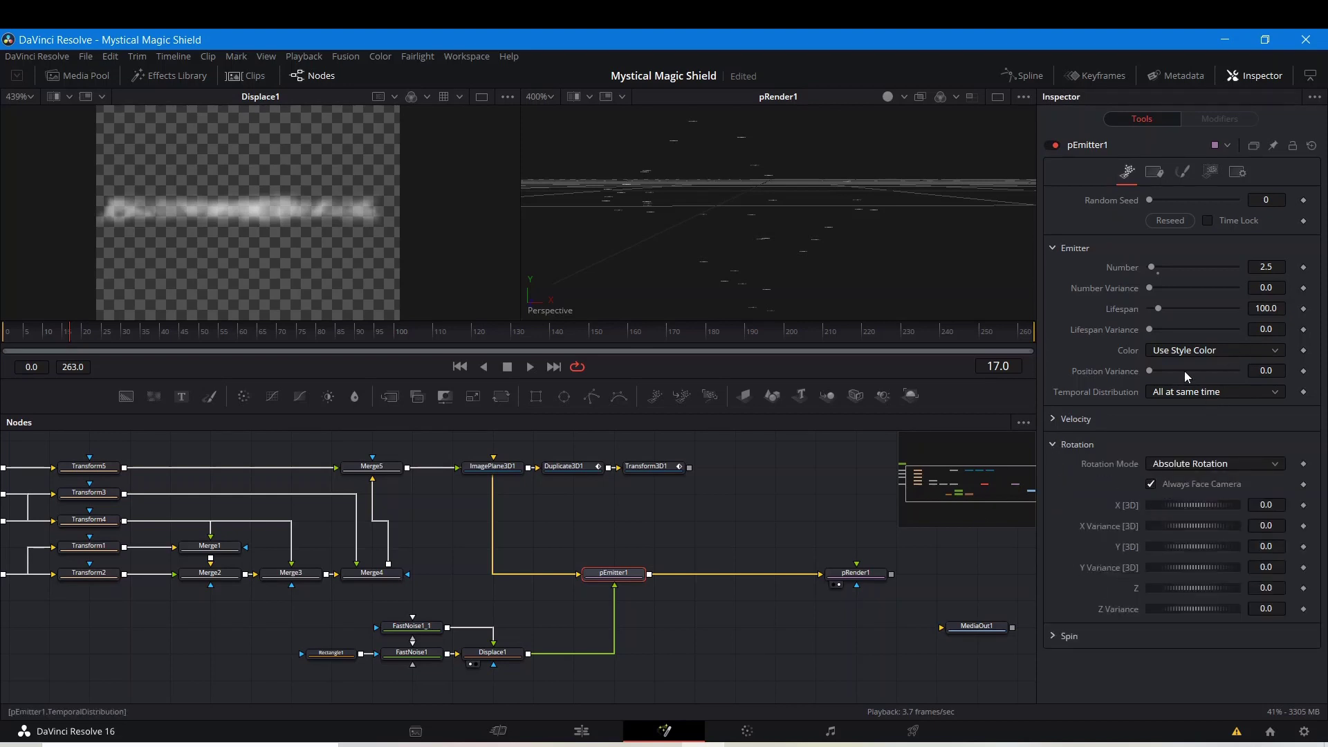
mouse_move(1158, 308)
mouse_down()
mouse_move(1151, 329)
mouse_move(1156, 289)
mouse_up()
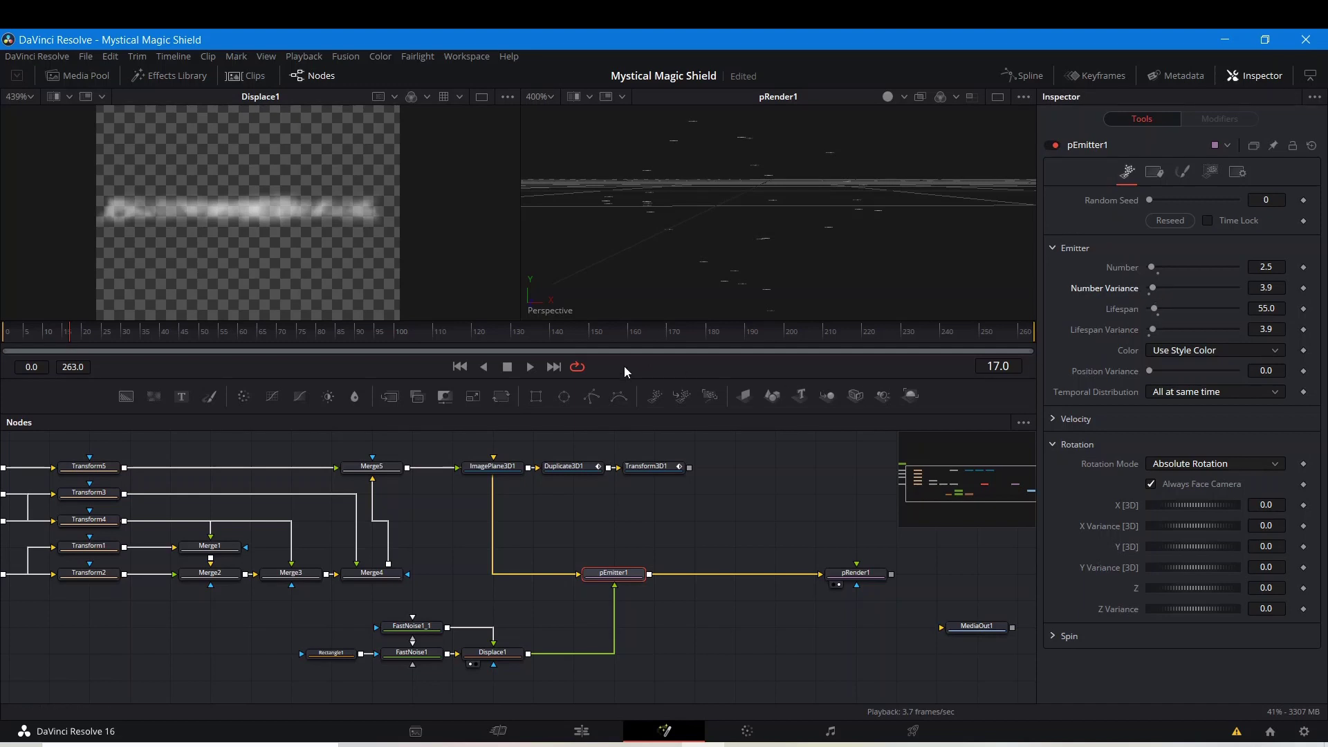
key(space)
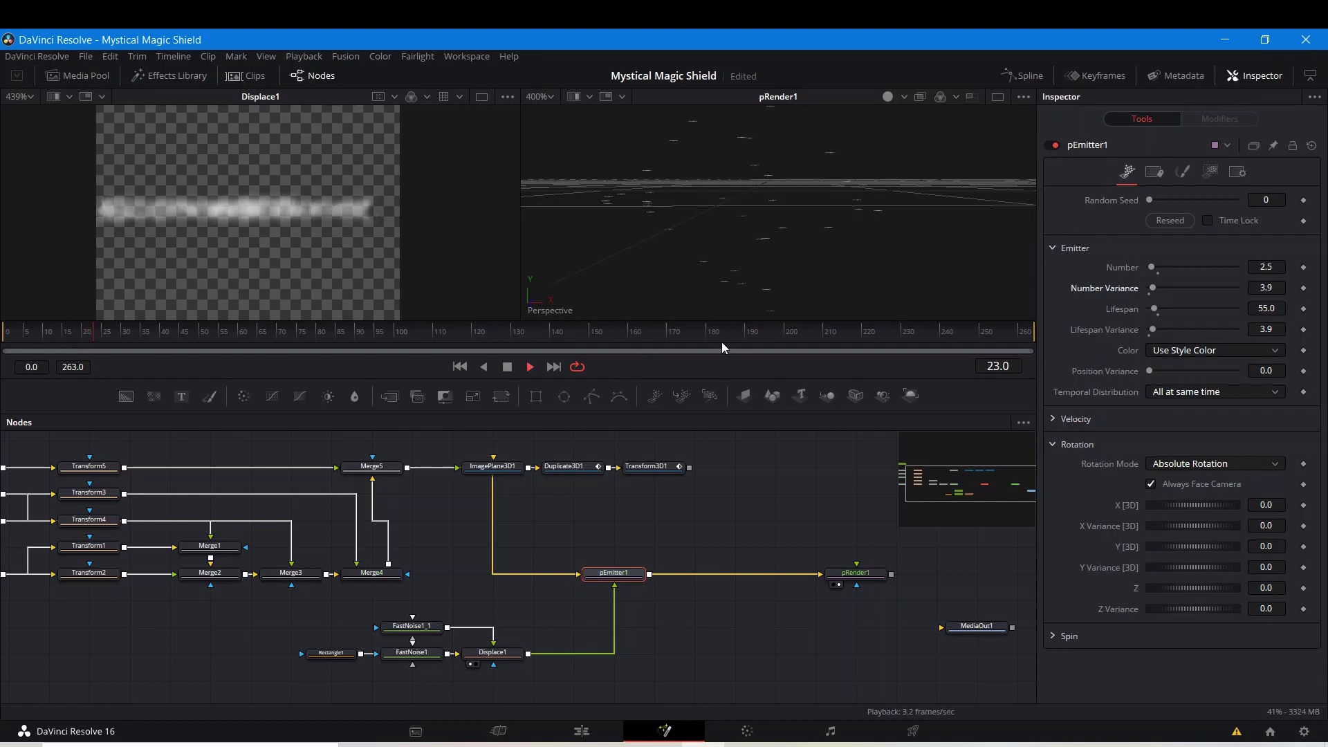
- Move pRender1 farther along and insert a pDirectionalForce node directly after pEmitter1
drag(853, 579, 895, 579)
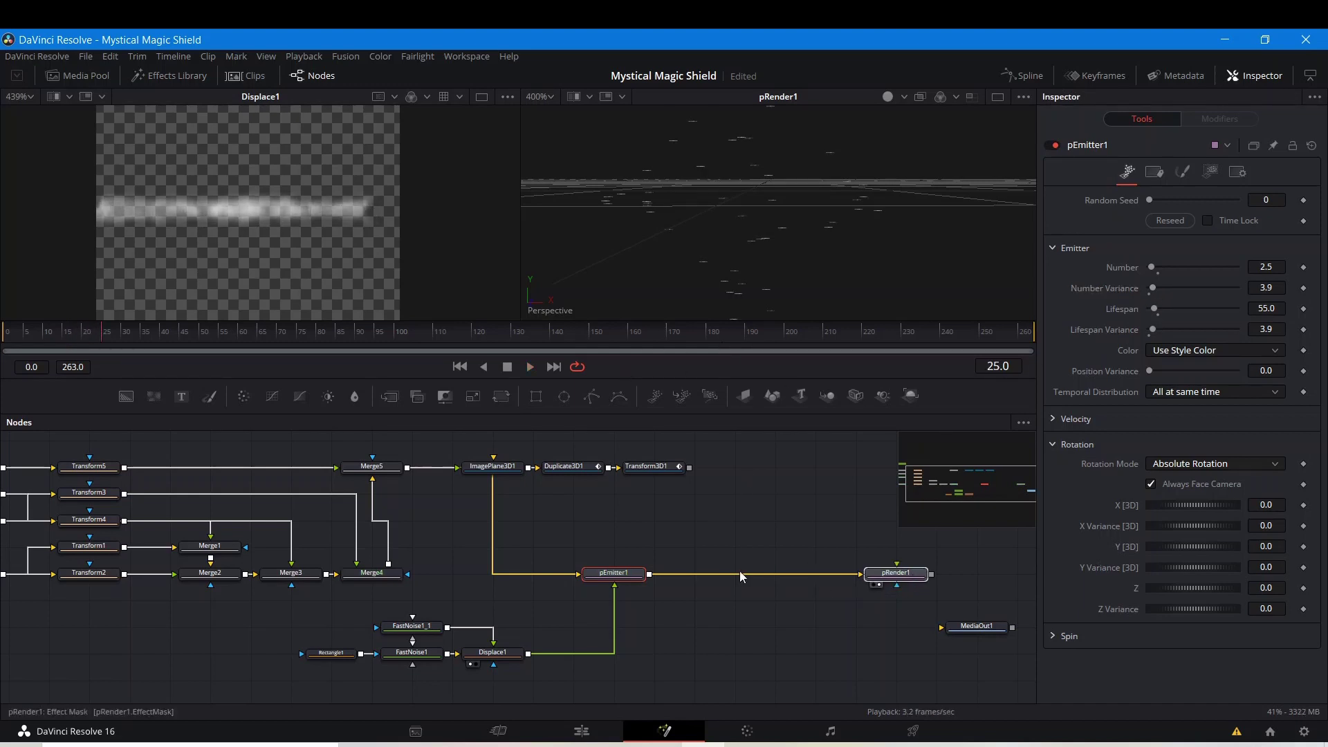
click(607, 574)
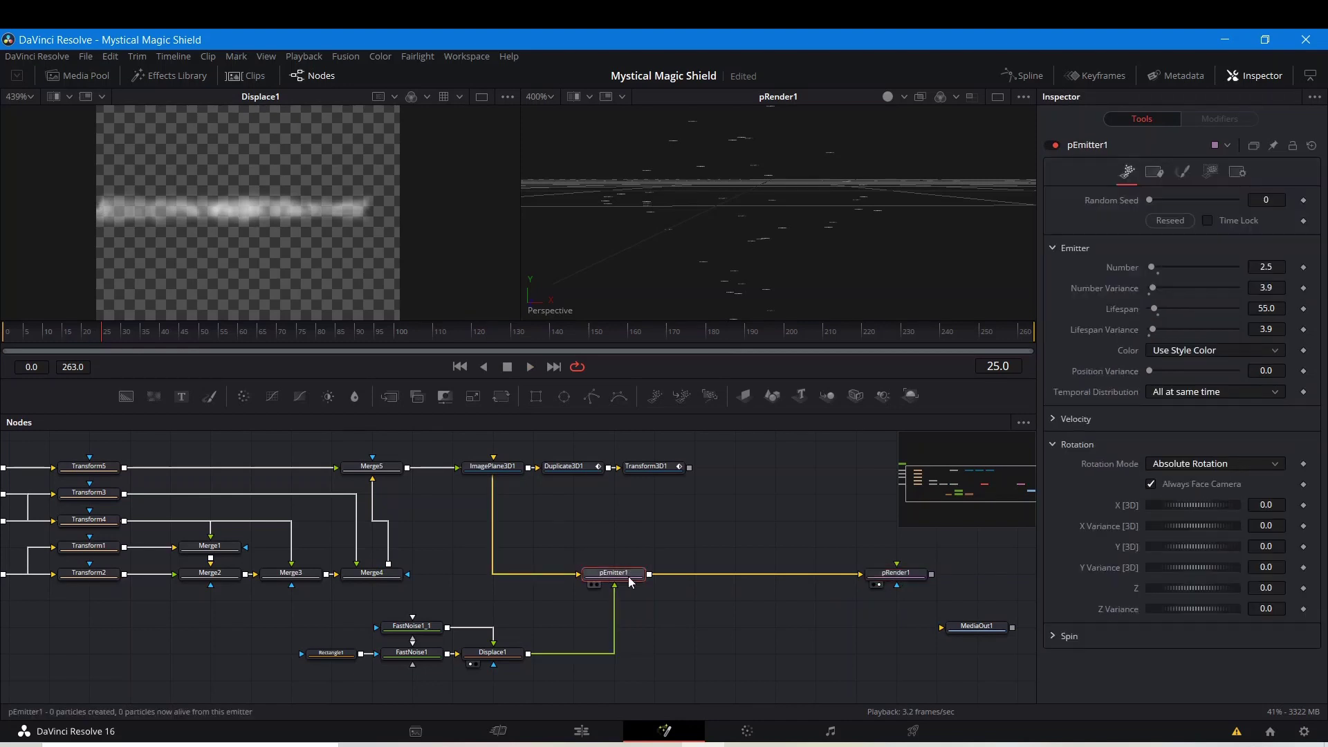
key(shift+space)
text(p)
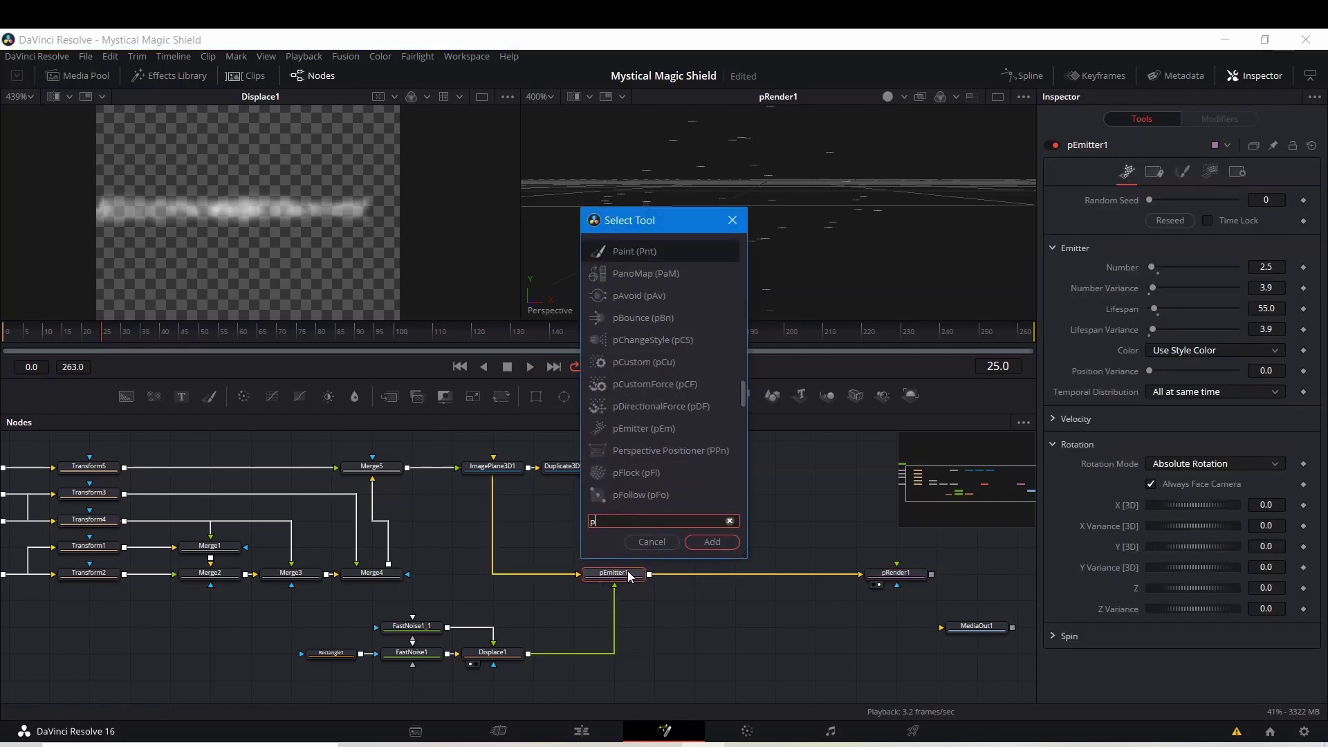
text(dir)
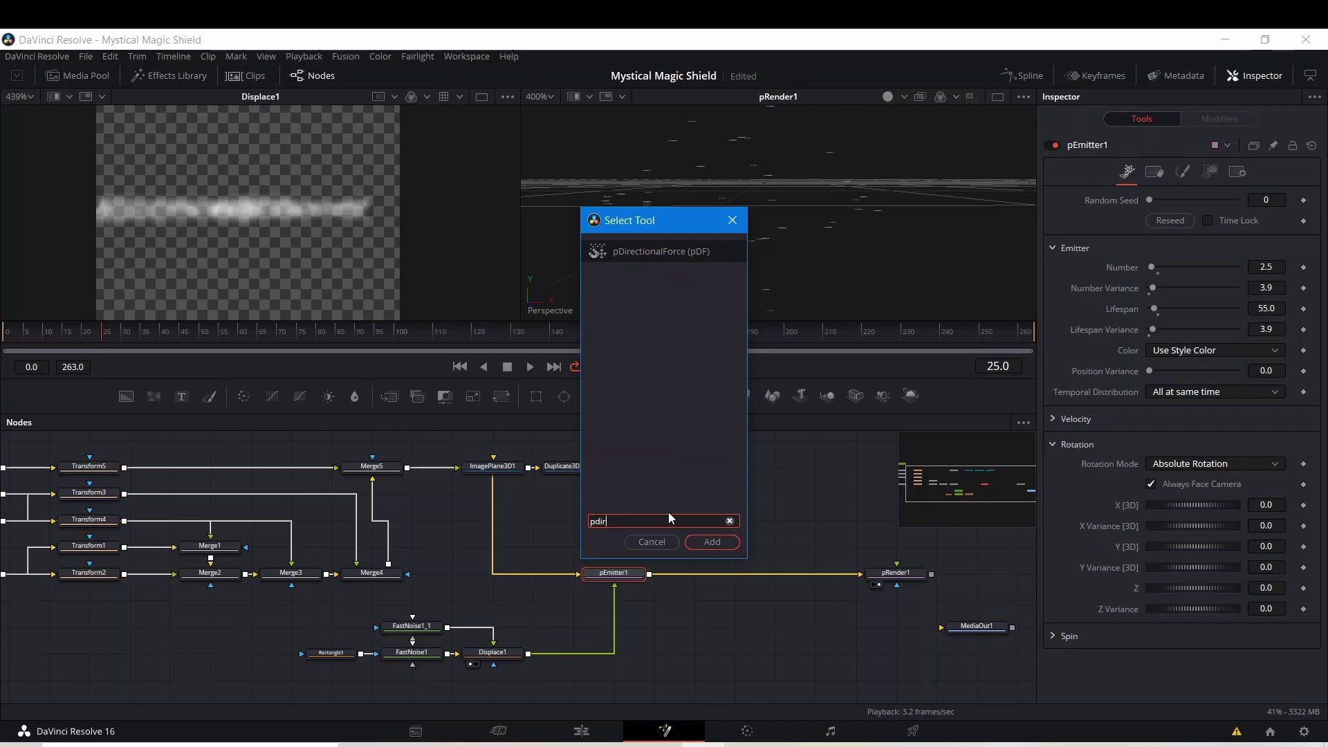
click(712, 542)
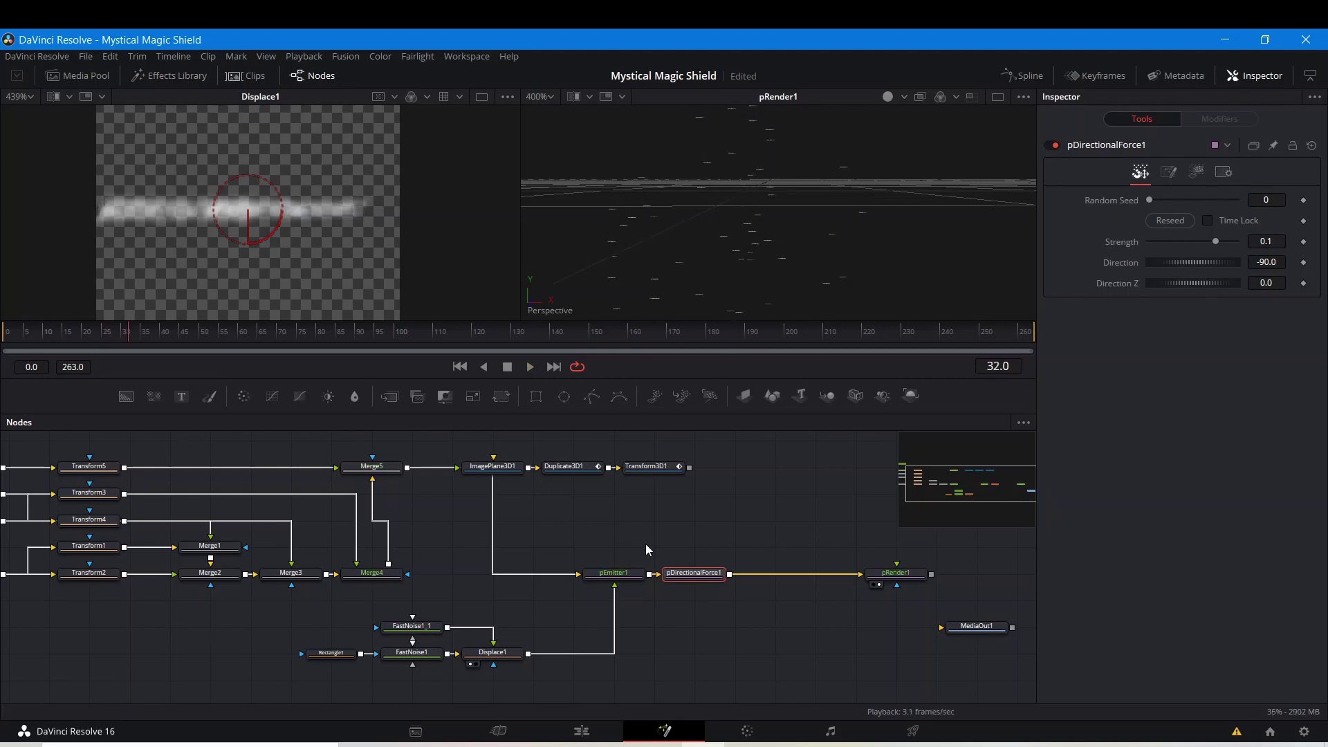
- Show pRender1 in both viewers, play back the particles under the directional force, and save the project
key(space)
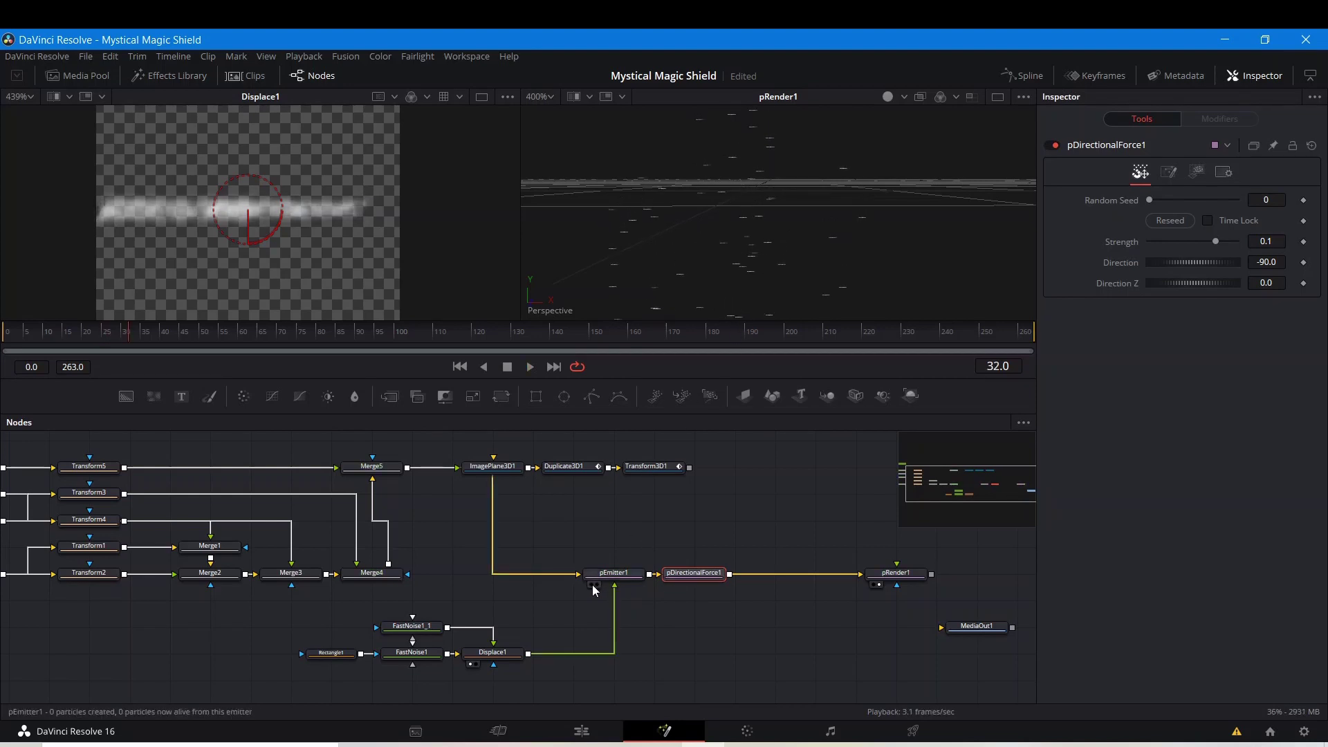
key(space)
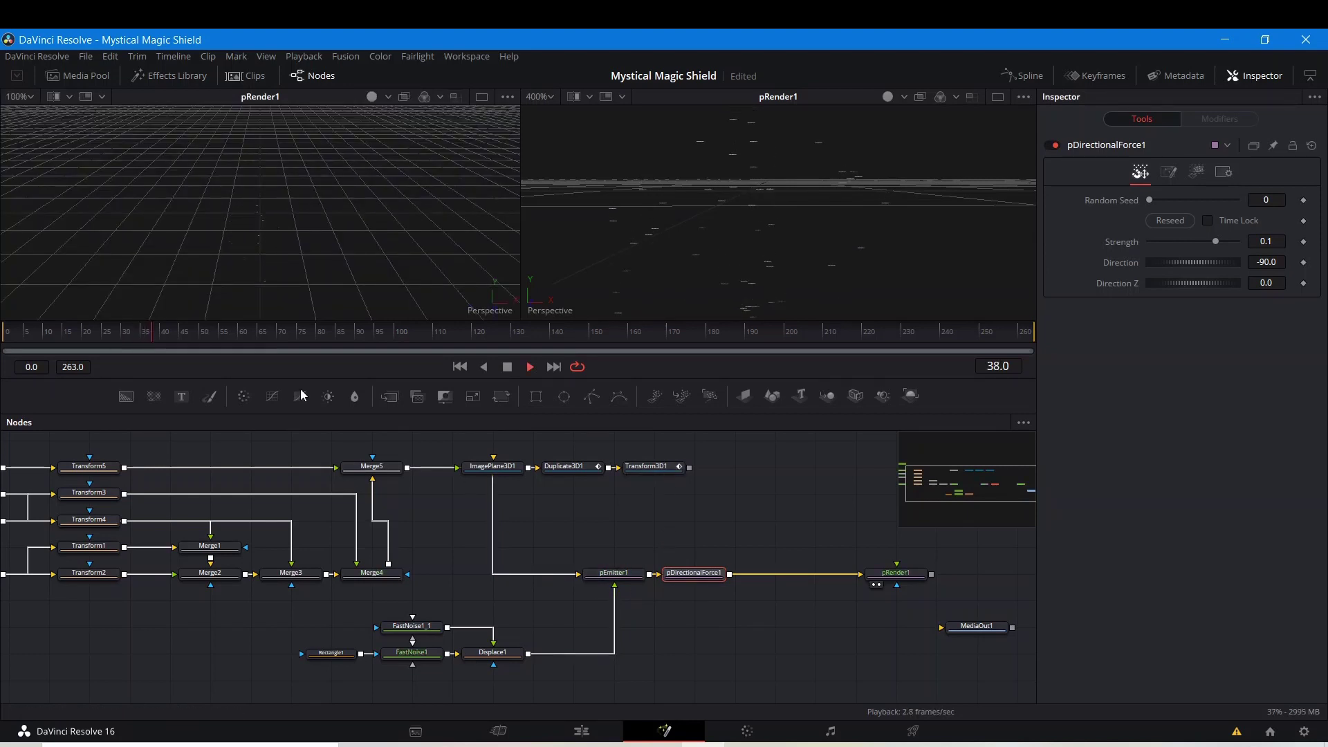
key(space)
key(ctrl+s)
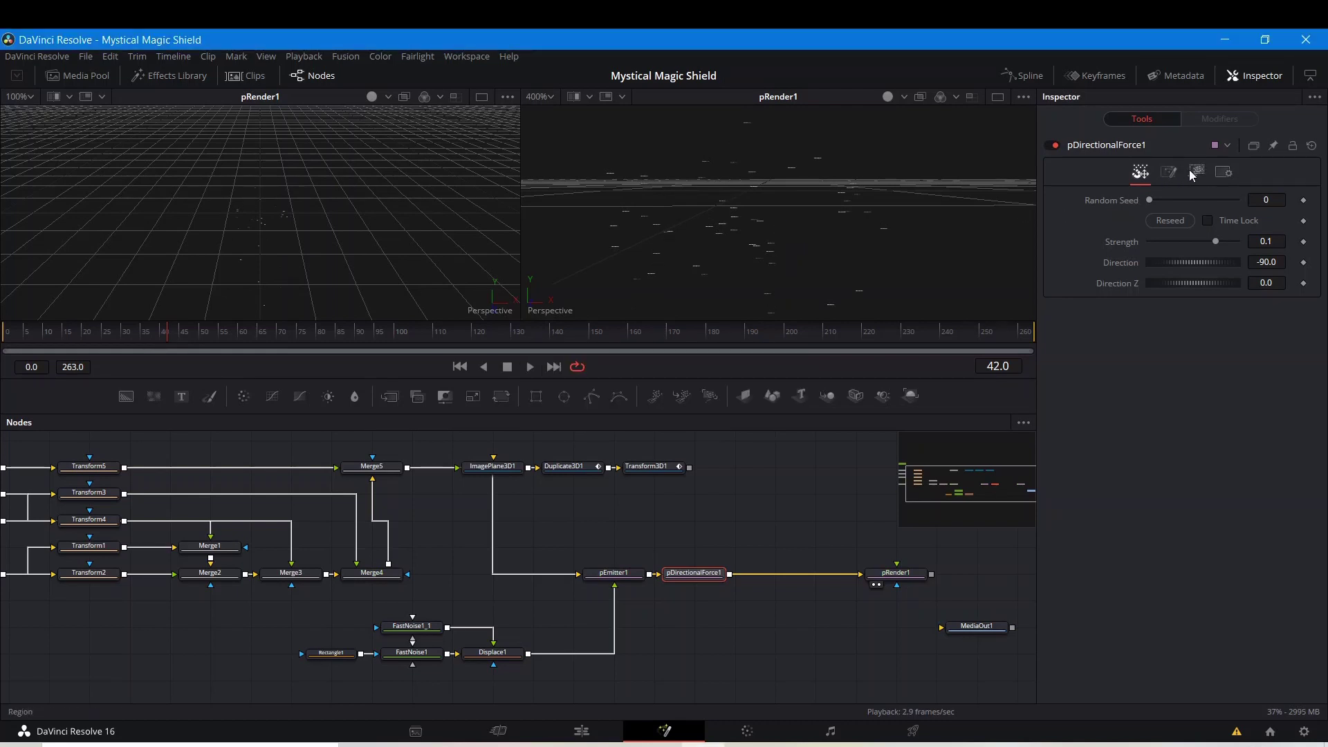
- Set pDirectionalForce1's Probability to 0.23 in its conditions and play back the particles
click(1169, 172)
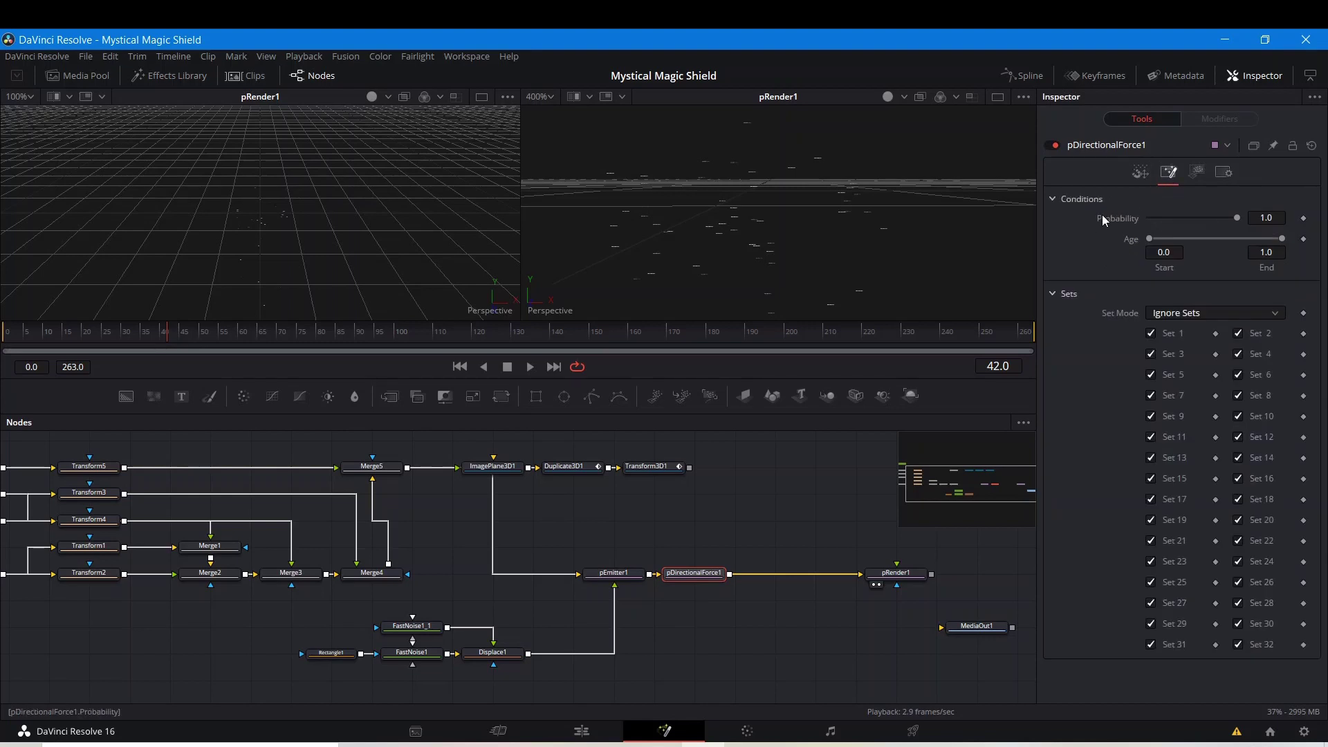
click(1281, 219)
text(.2)
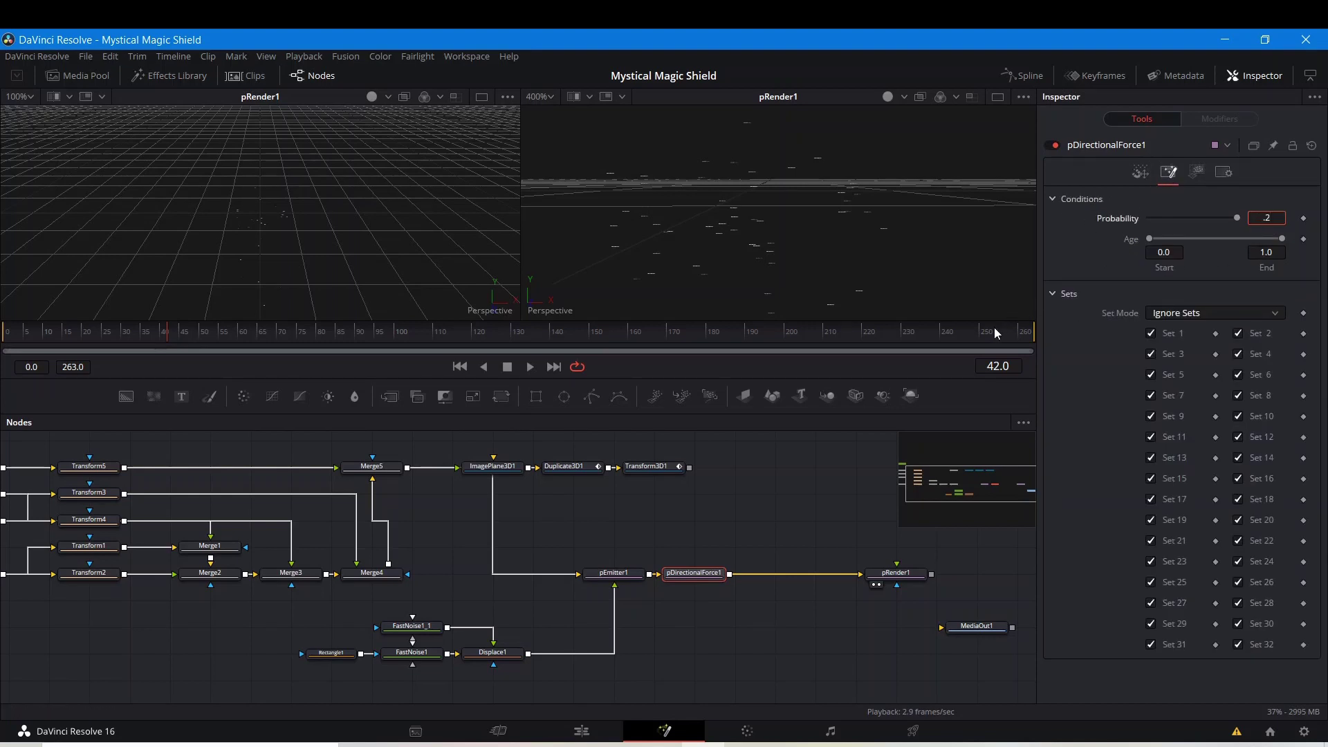
text(3)
key(Return)
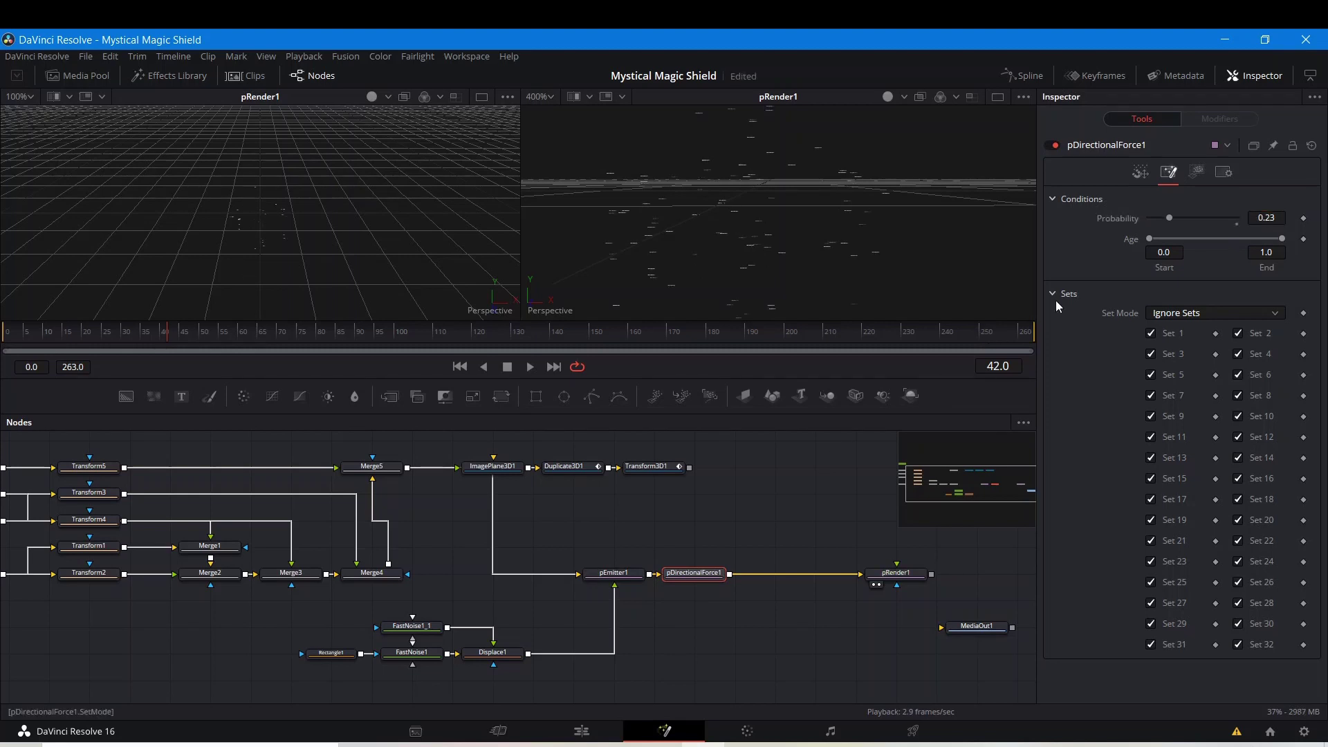
key(space)
- Disable a scattered selection of pDirectionalForce1's particle sets, including 4, 5, 8, 9, 12, 17, 18, 22, 23, 30 and 31
click(1151, 375)
click(1151, 499)
click(1238, 437)
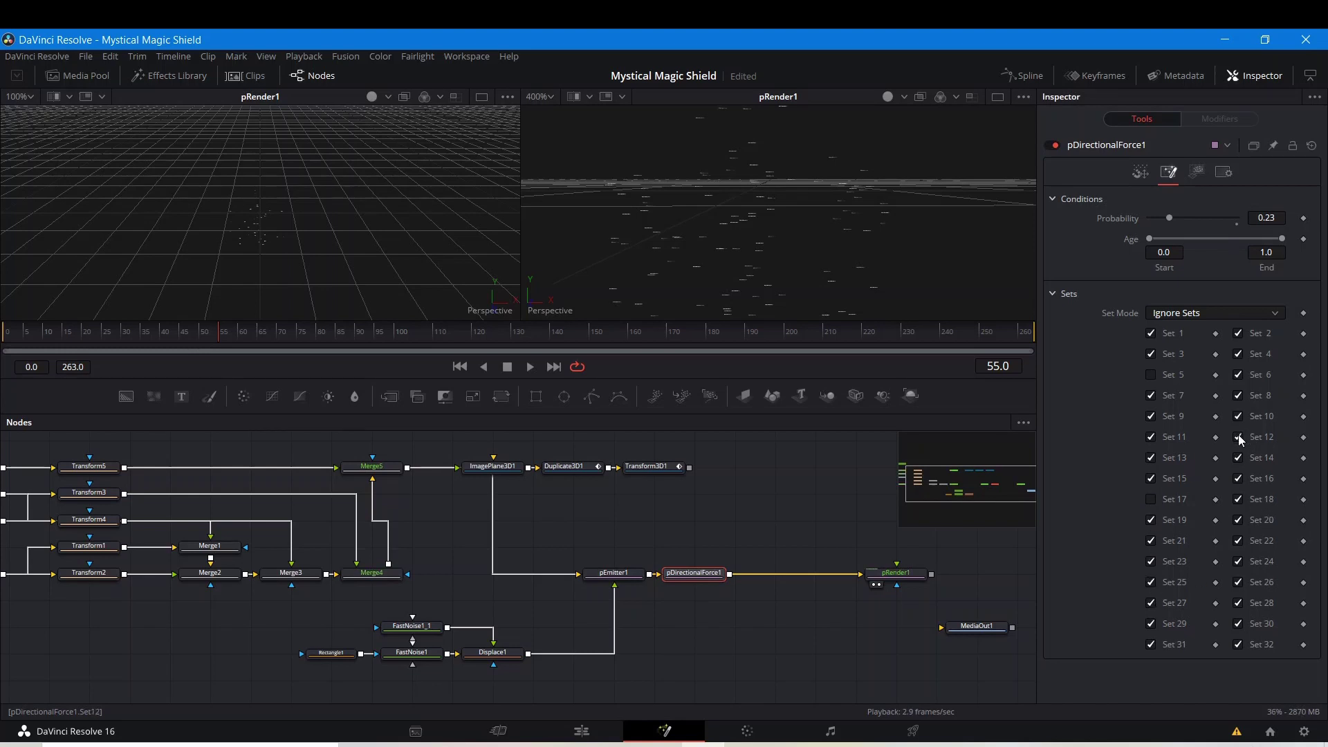
click(1237, 353)
click(1238, 540)
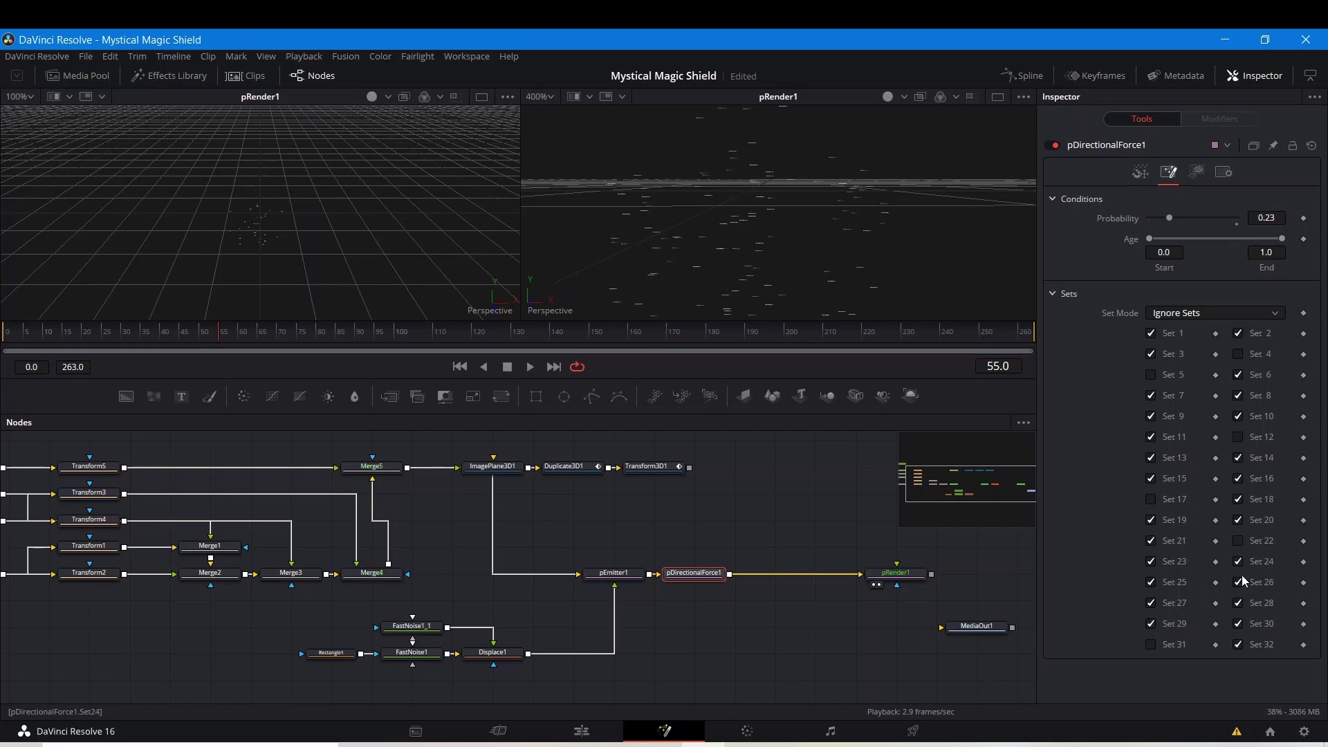
click(1239, 623)
click(1156, 560)
click(1239, 498)
click(1152, 416)
click(1238, 396)
- Move pRender1 farther along and insert a pTurbulence node after pDirectionalForce1
mouse_move(685, 575)
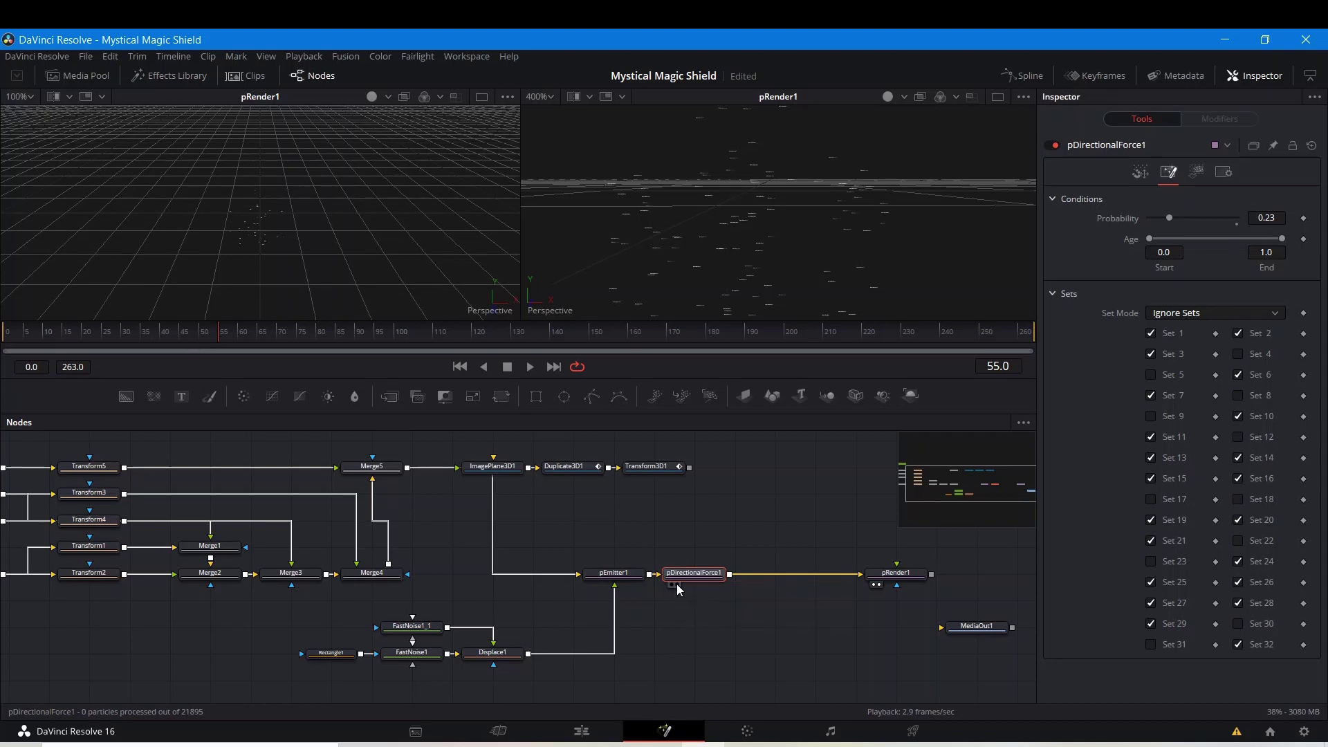
drag(885, 577, 926, 576)
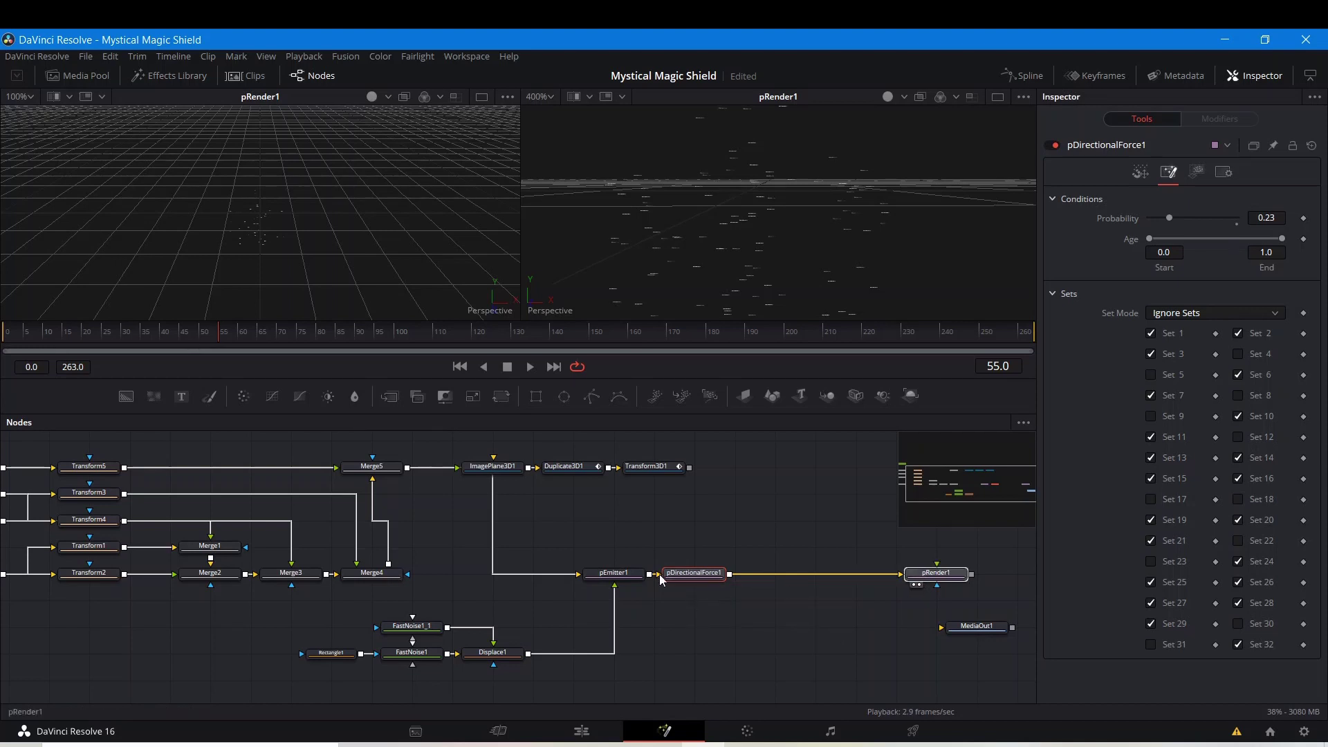
click(705, 576)
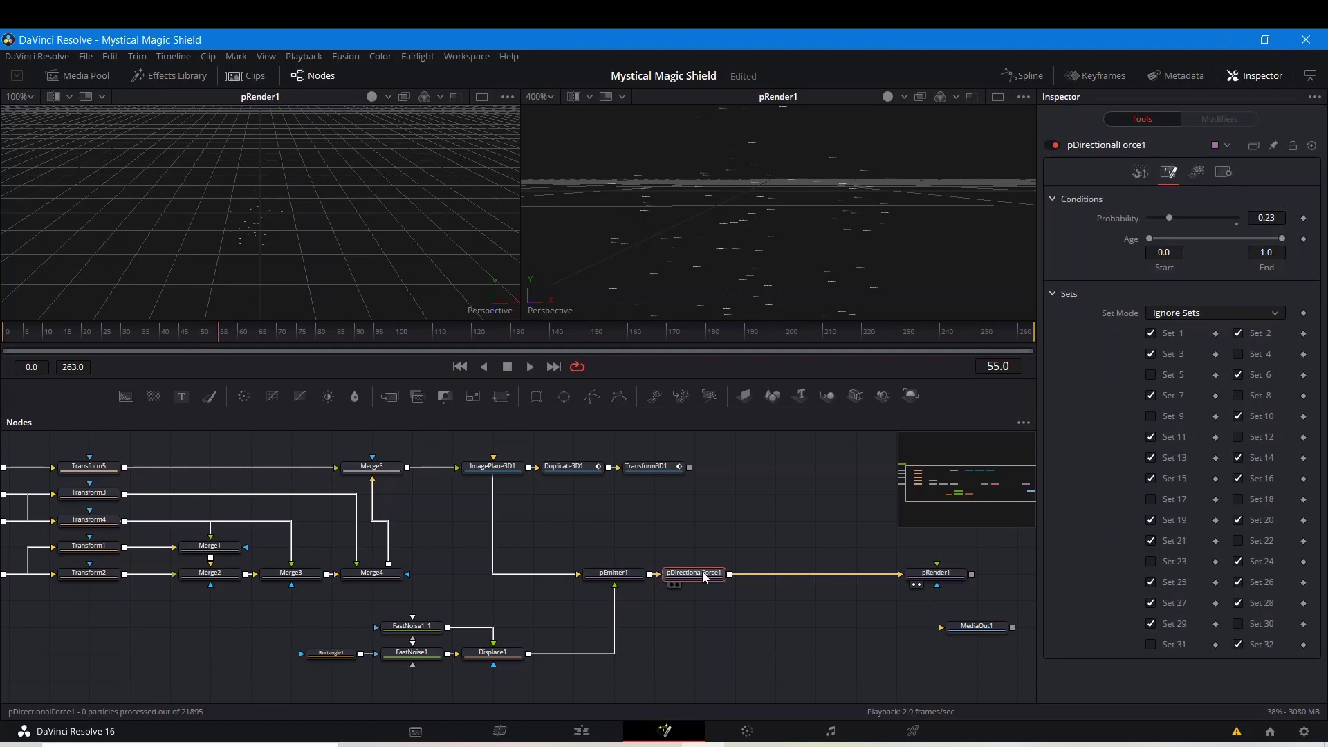
key(shift+space)
text(pdir)
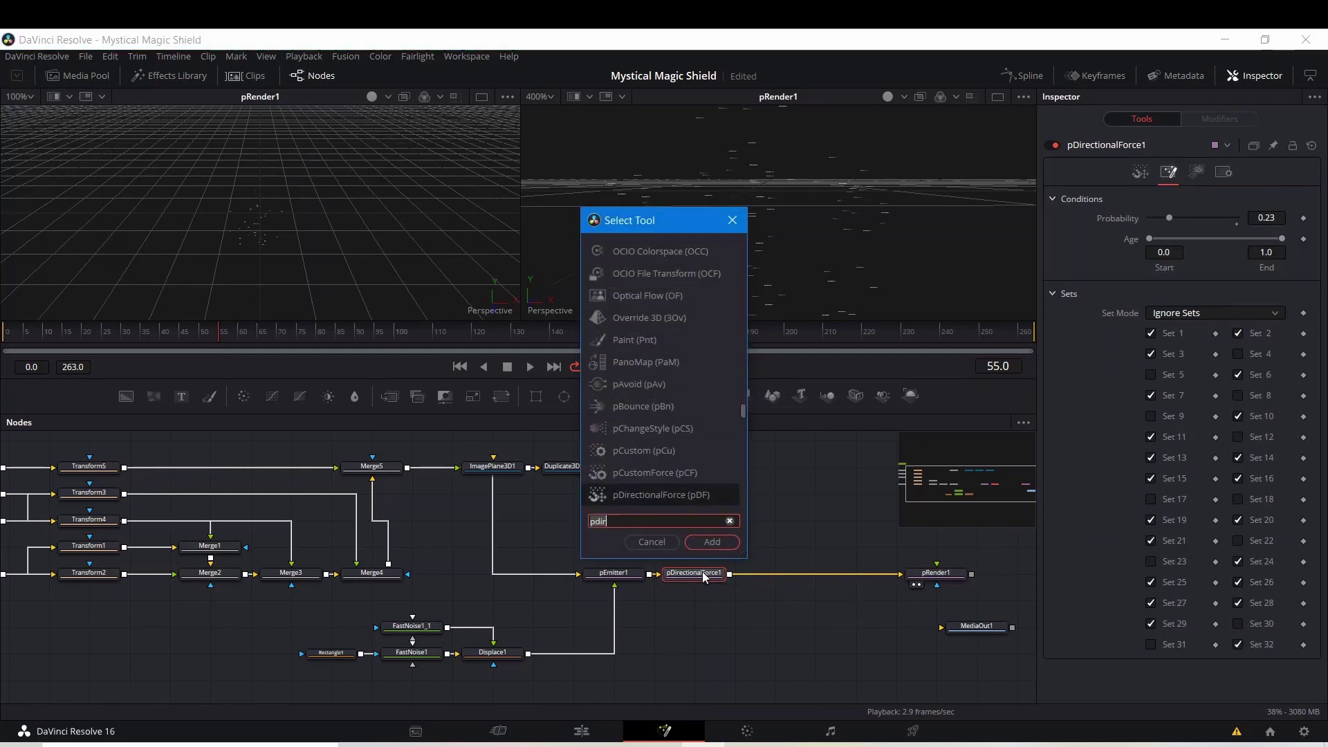
key(BackSpace)
key(BackSpace)
key(BackSpace)
text(tu)
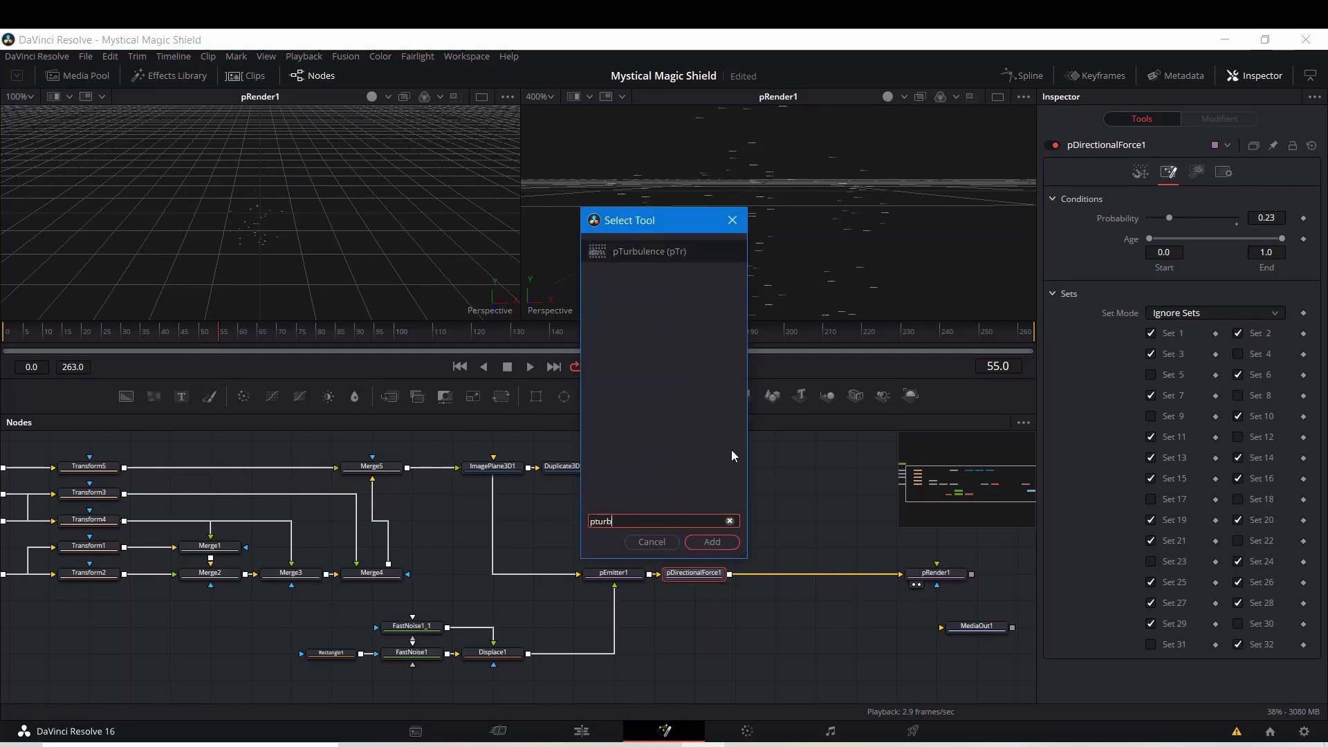
text(rb)
click(692, 544)
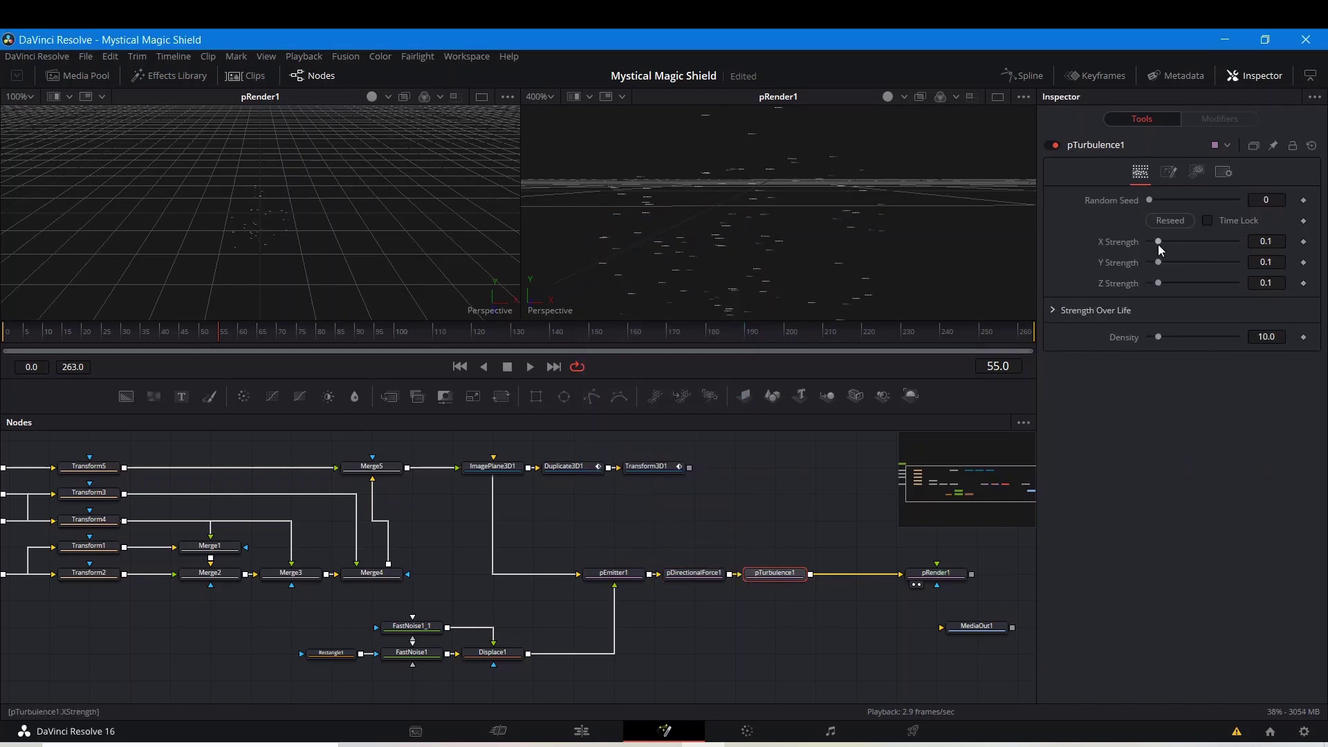
- Set pTurbulence1's X, Y and Z Strength to 0.276, 0.268 and 0.252, Density to 18.1, and slightly lower the start of its Strength Over Life curve
drag(1158, 242, 1176, 293)
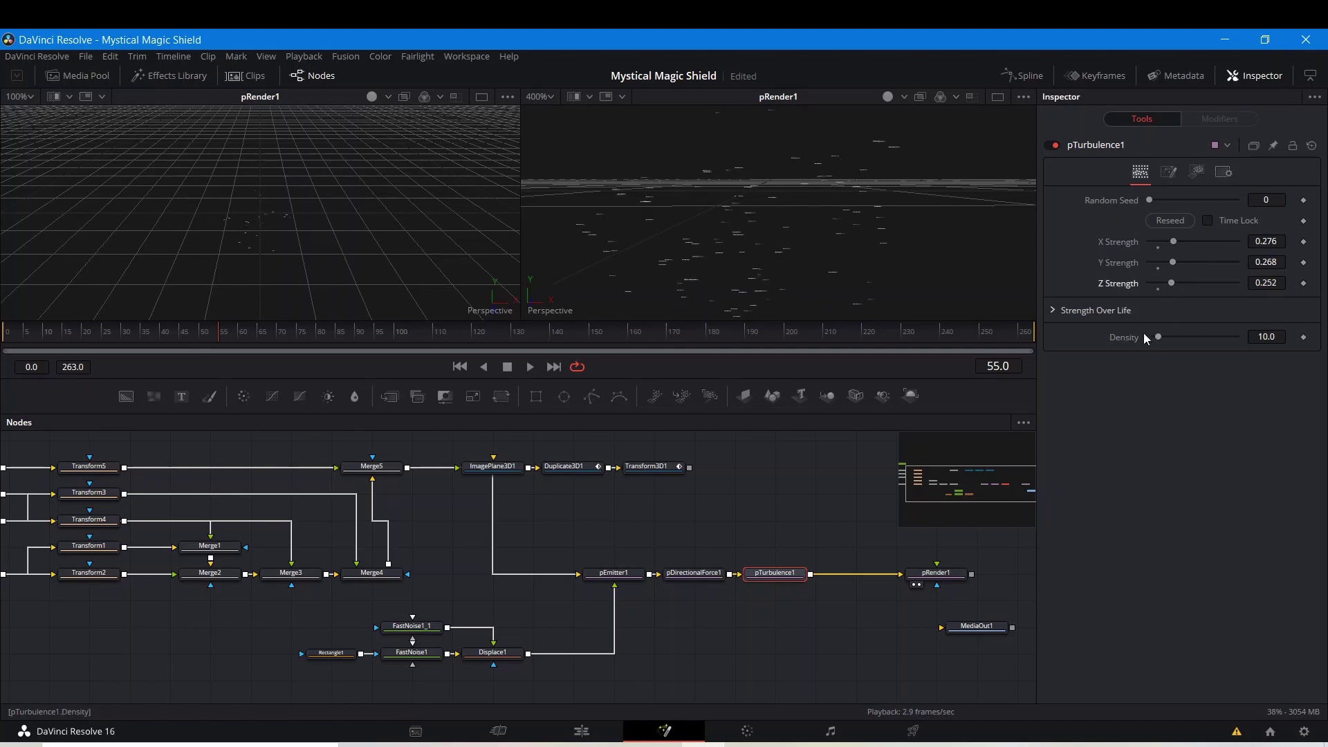
drag(1159, 338, 1164, 337)
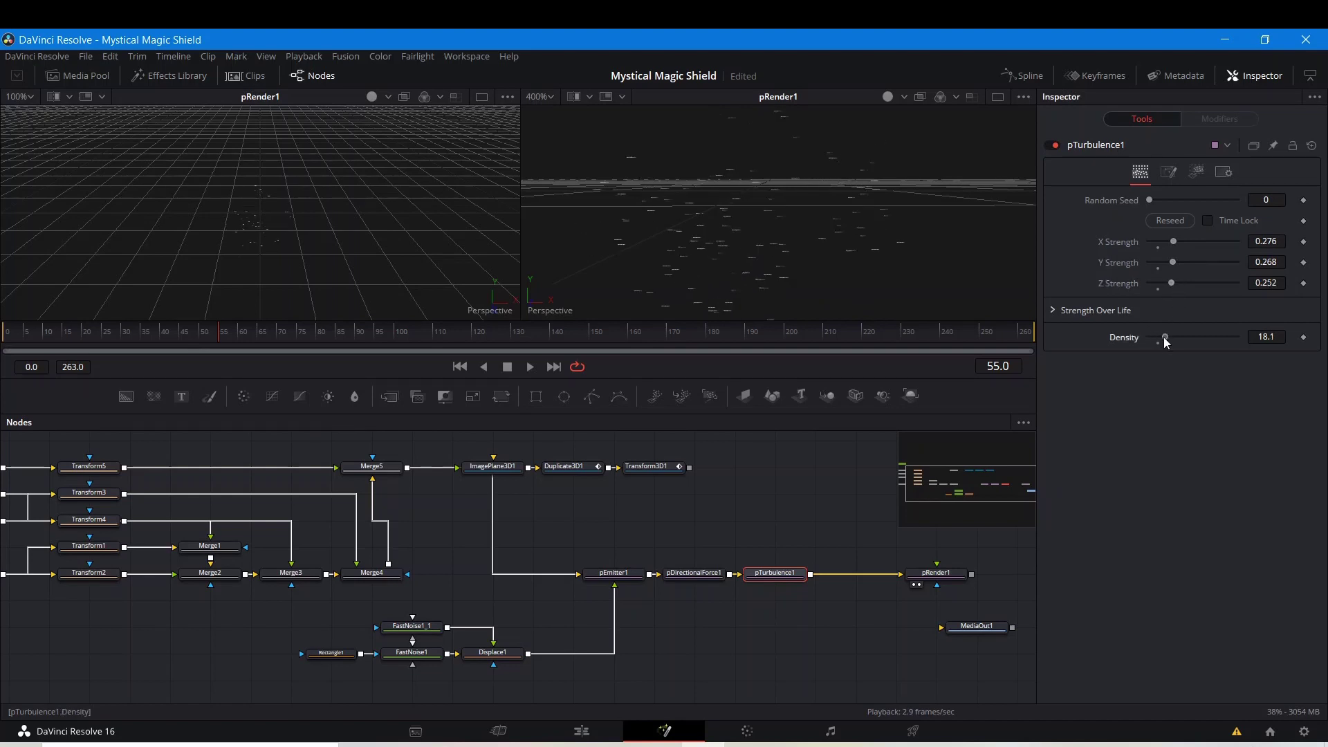
click(1055, 310)
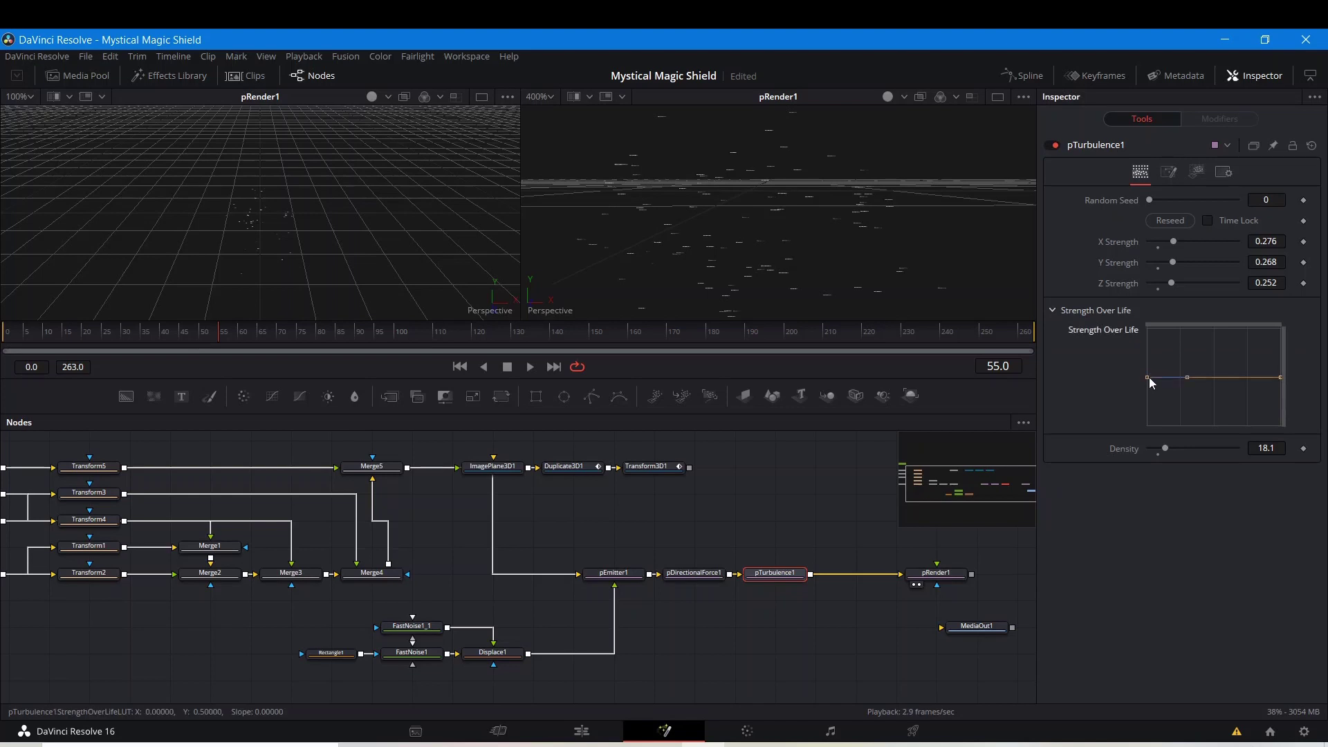
mouse_move(1192, 381)
mouse_down()
mouse_move(1164, 358)
mouse_move(1139, 375)
mouse_move(1194, 390)
mouse_up()
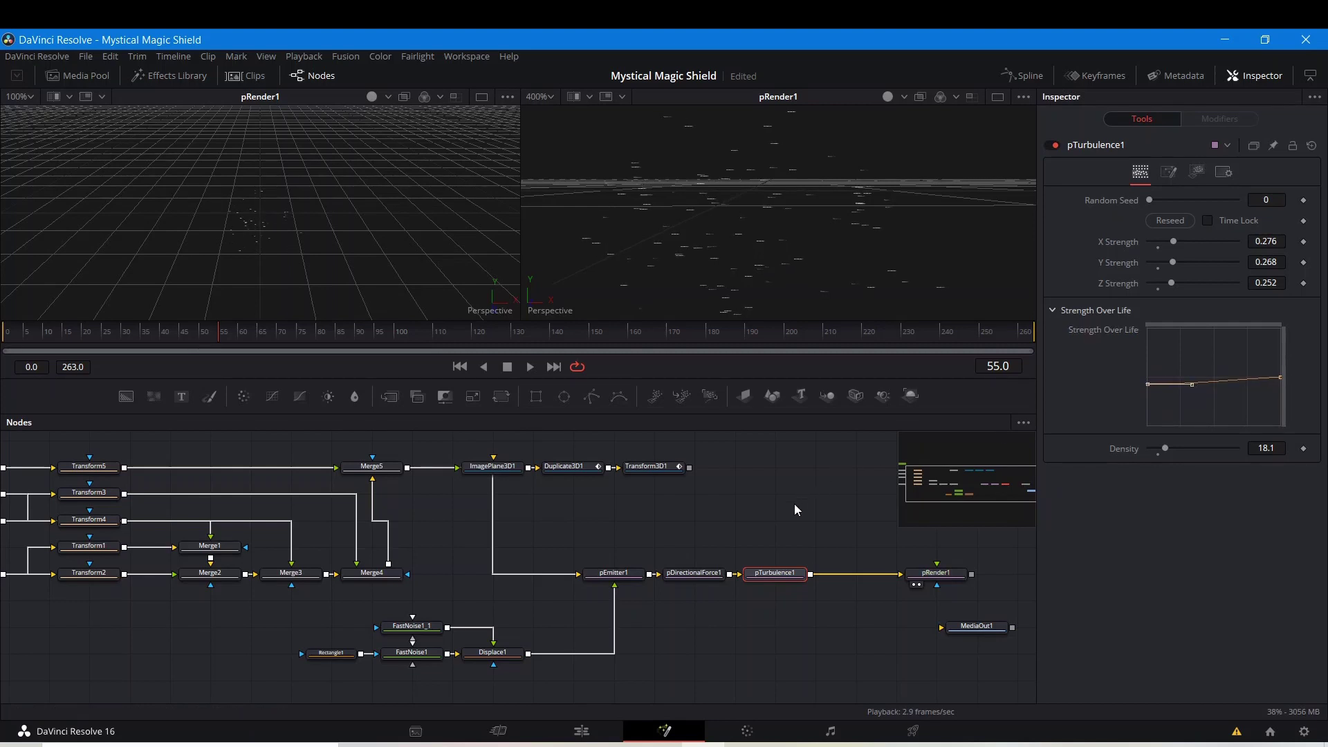
- Set pEmitter1's Rotation Mode to Rotation Relative to Motion, turn off Always Face Camera, and play back the particles
click(617, 576)
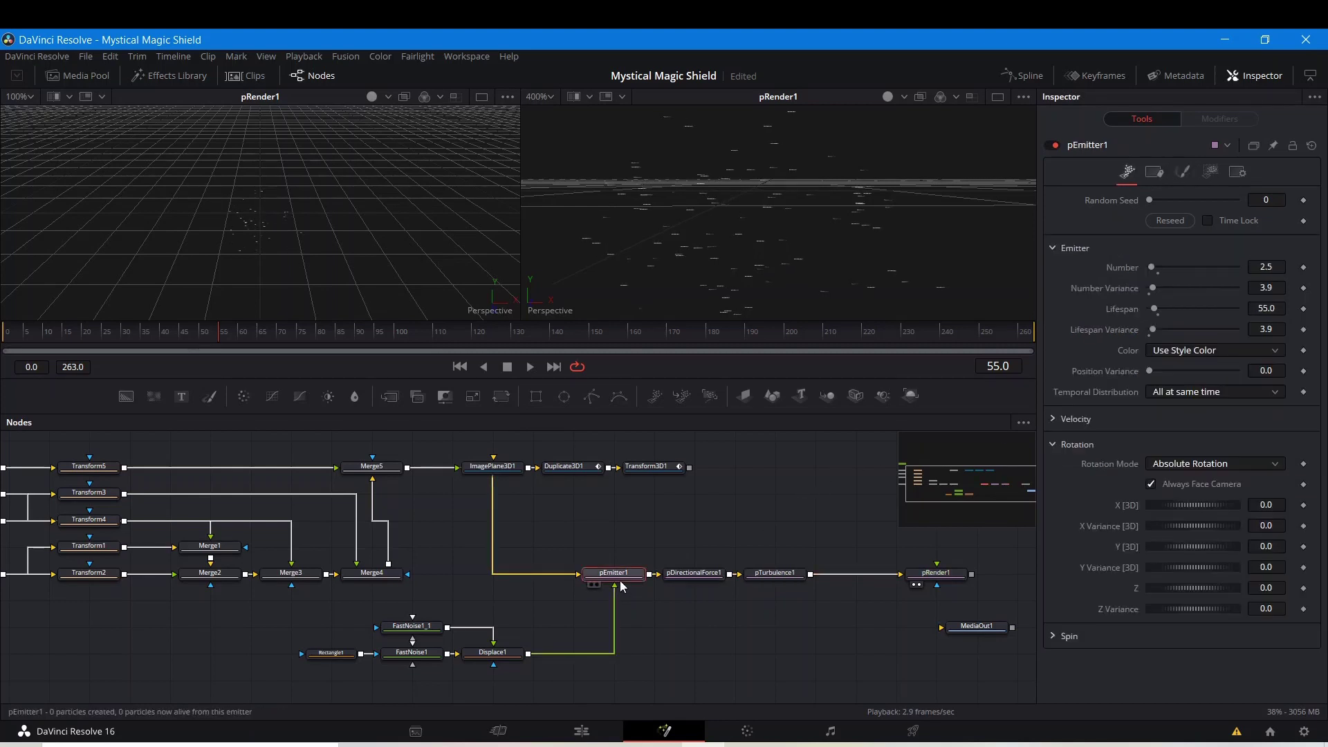
click(1052, 446)
click(1053, 447)
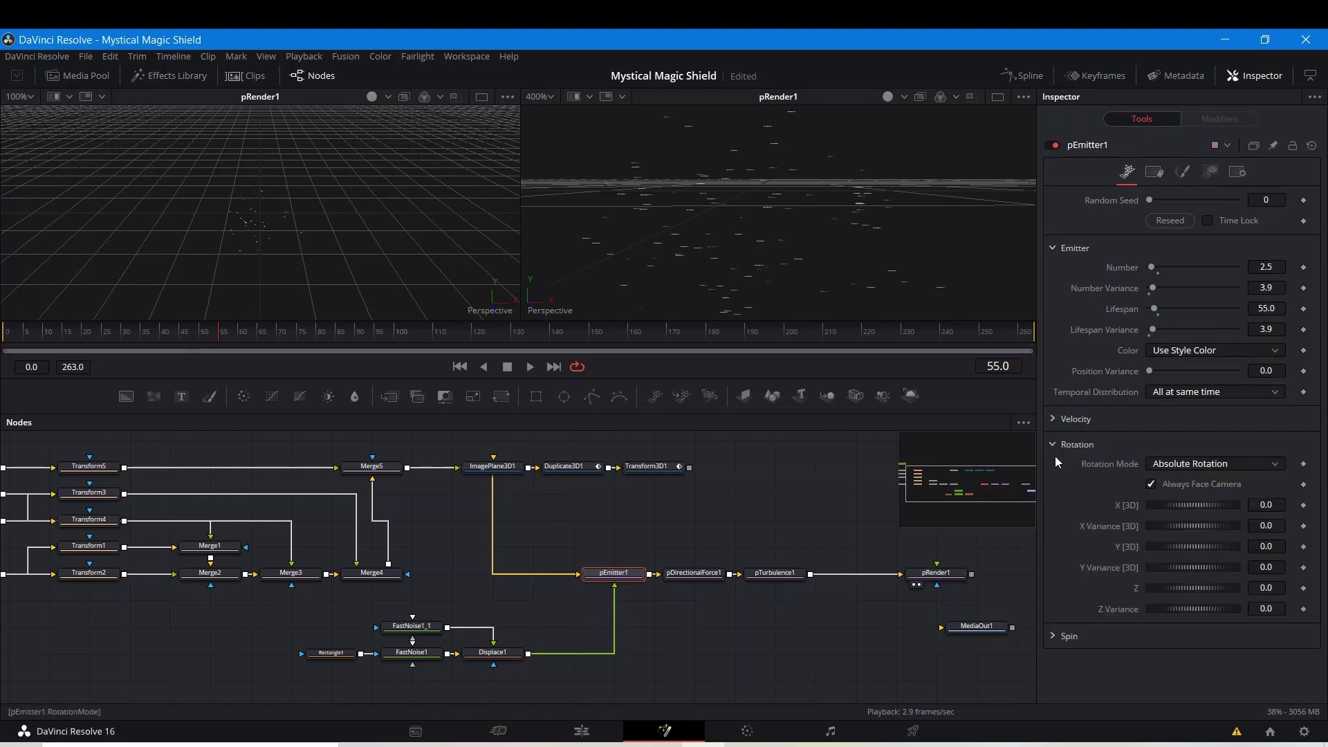
click(1182, 467)
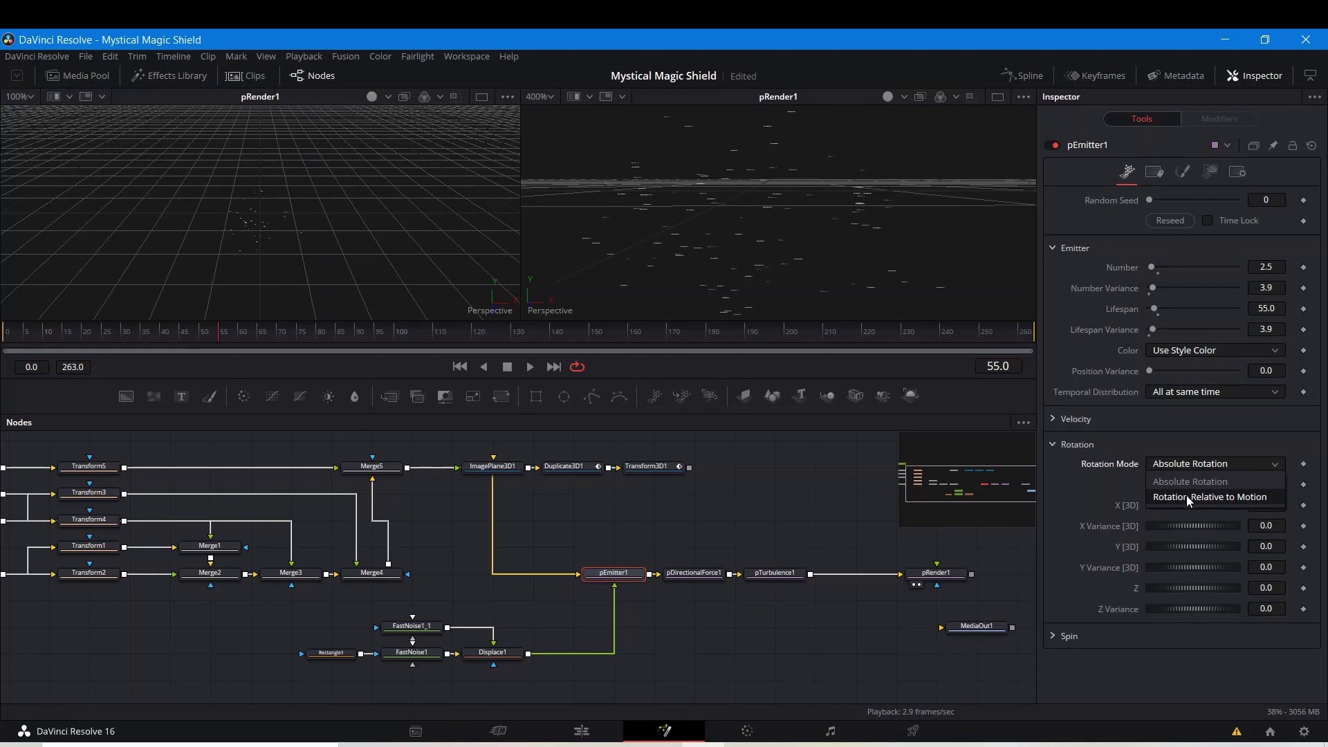
click(1185, 495)
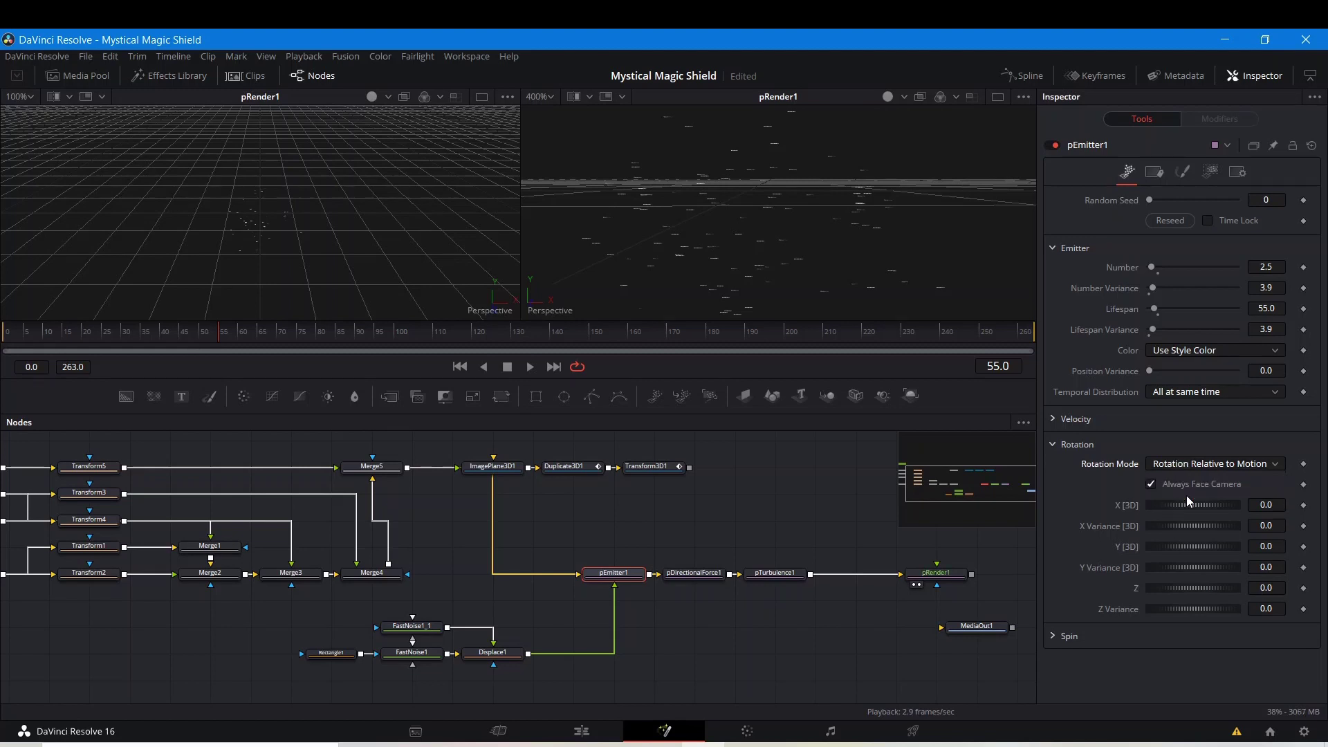
click(1151, 485)
key(space)
drag(639, 257, 662, 163)
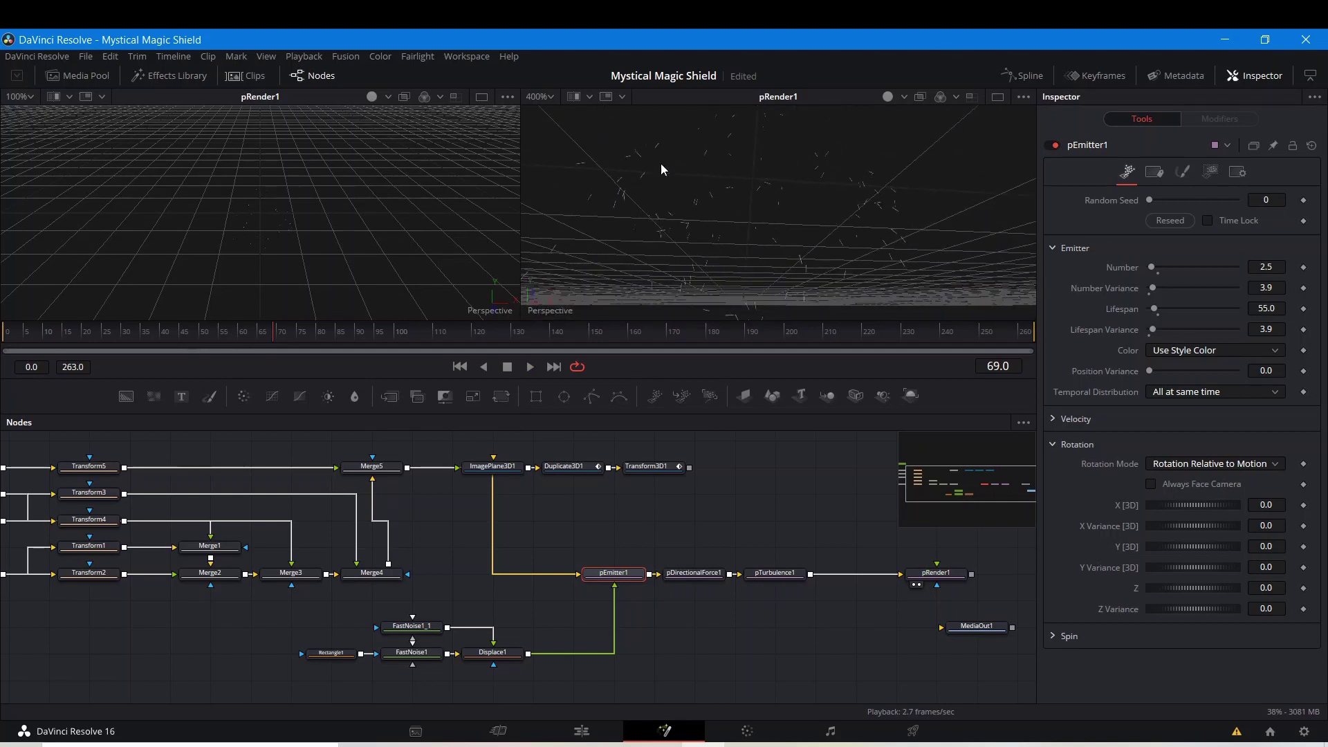
scroll(807, 230, down, 2)
drag(800, 234, 704, 508)
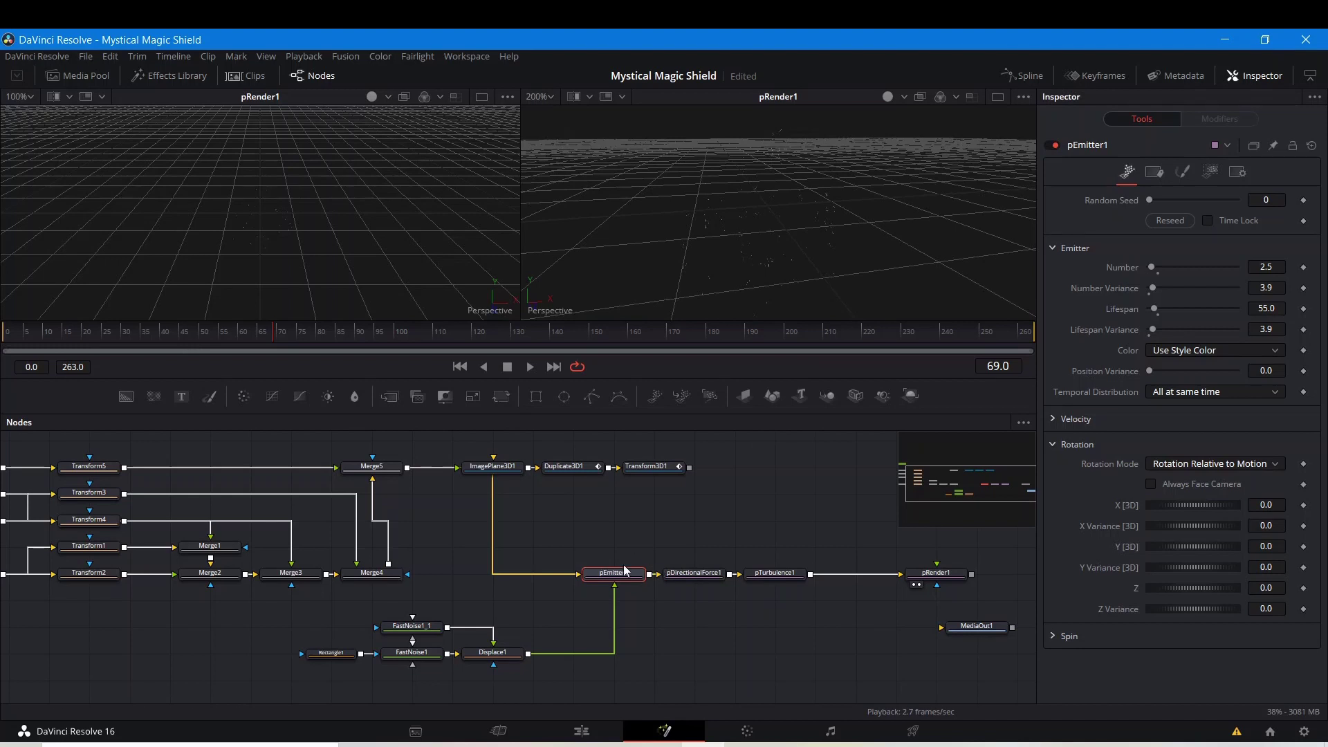
- Set pEmitter1's Number to 1.7 and play back the particles
click(1271, 266)
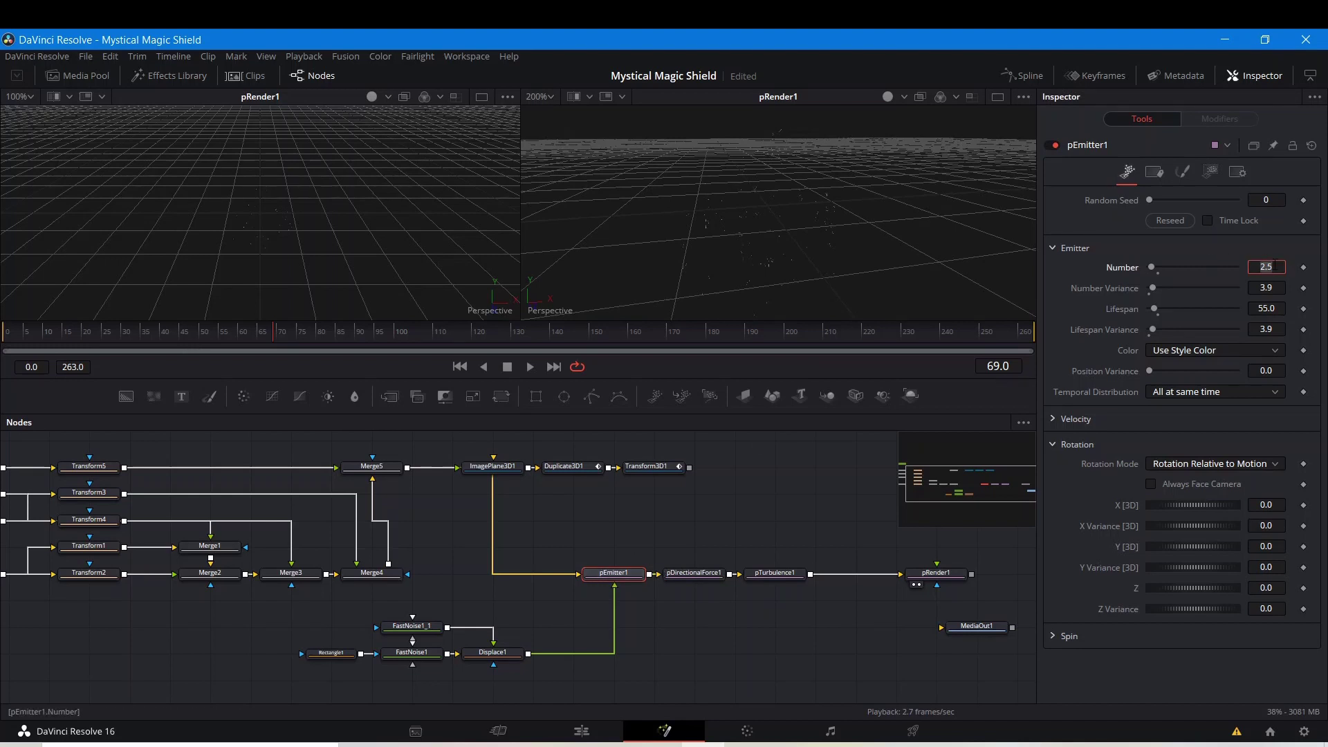
key(BackSpace)
key(BackSpace)
key(BackSpace)
text(0.7)
key(Return)
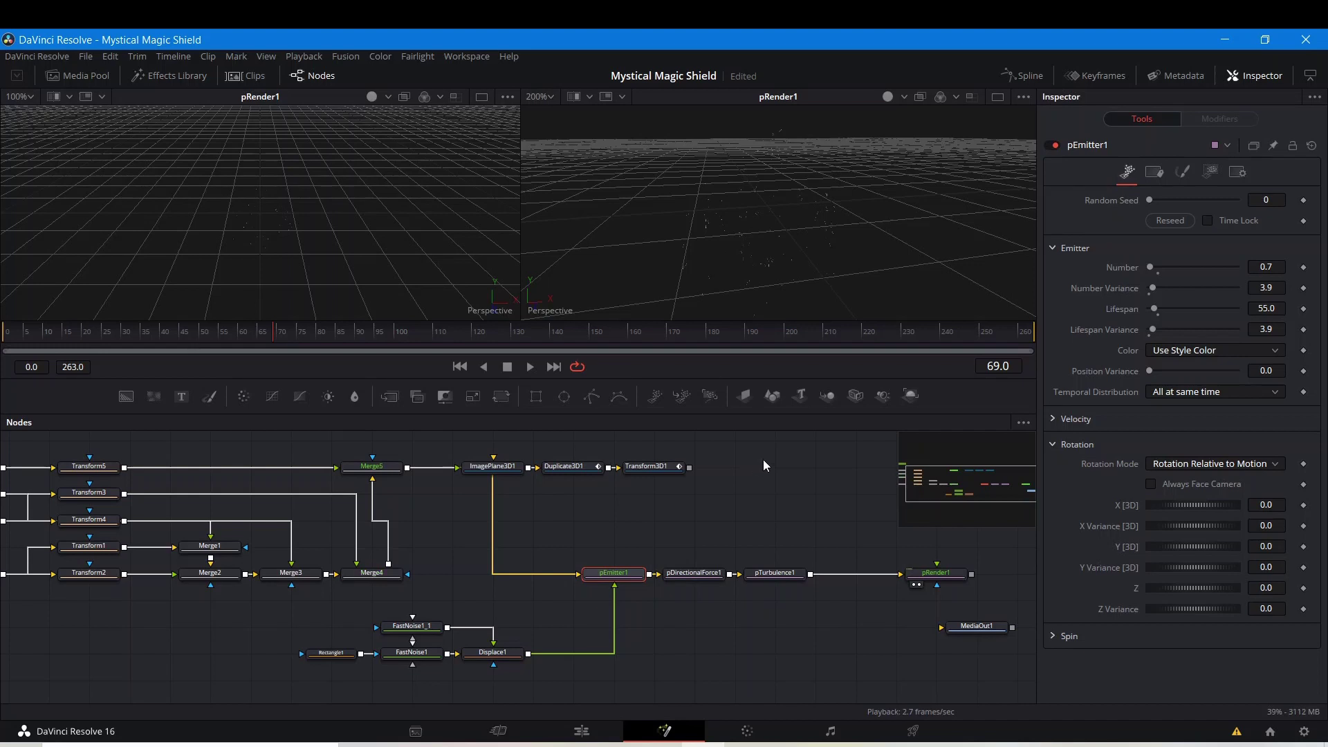
click(1260, 269)
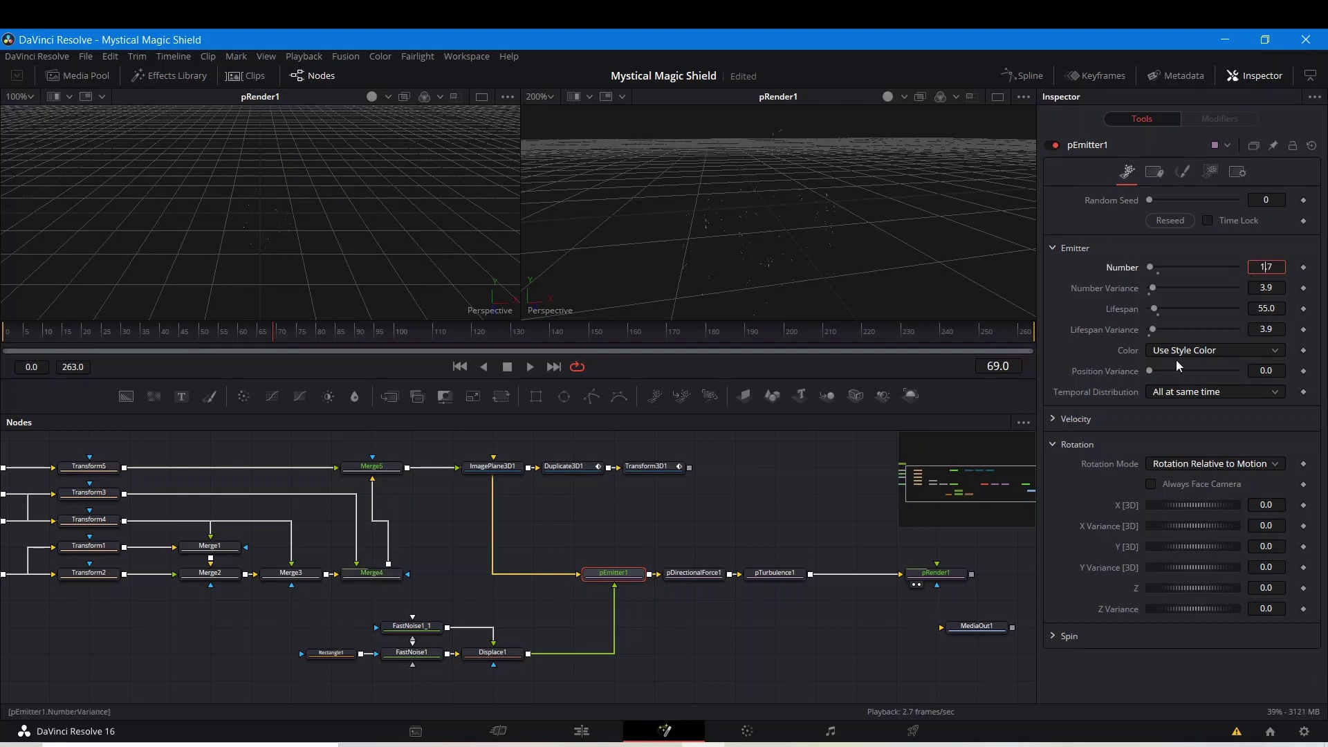
key(Return)
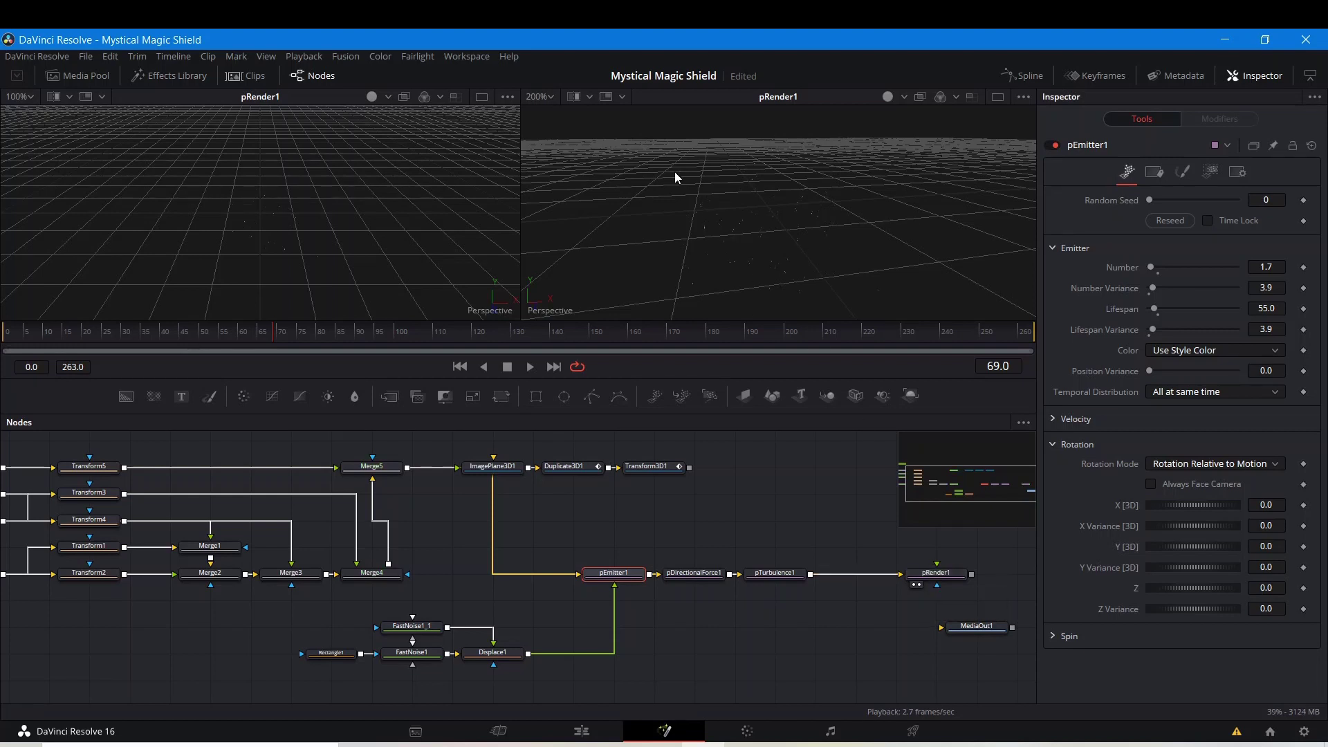
drag(753, 251, 696, 196)
key(space)
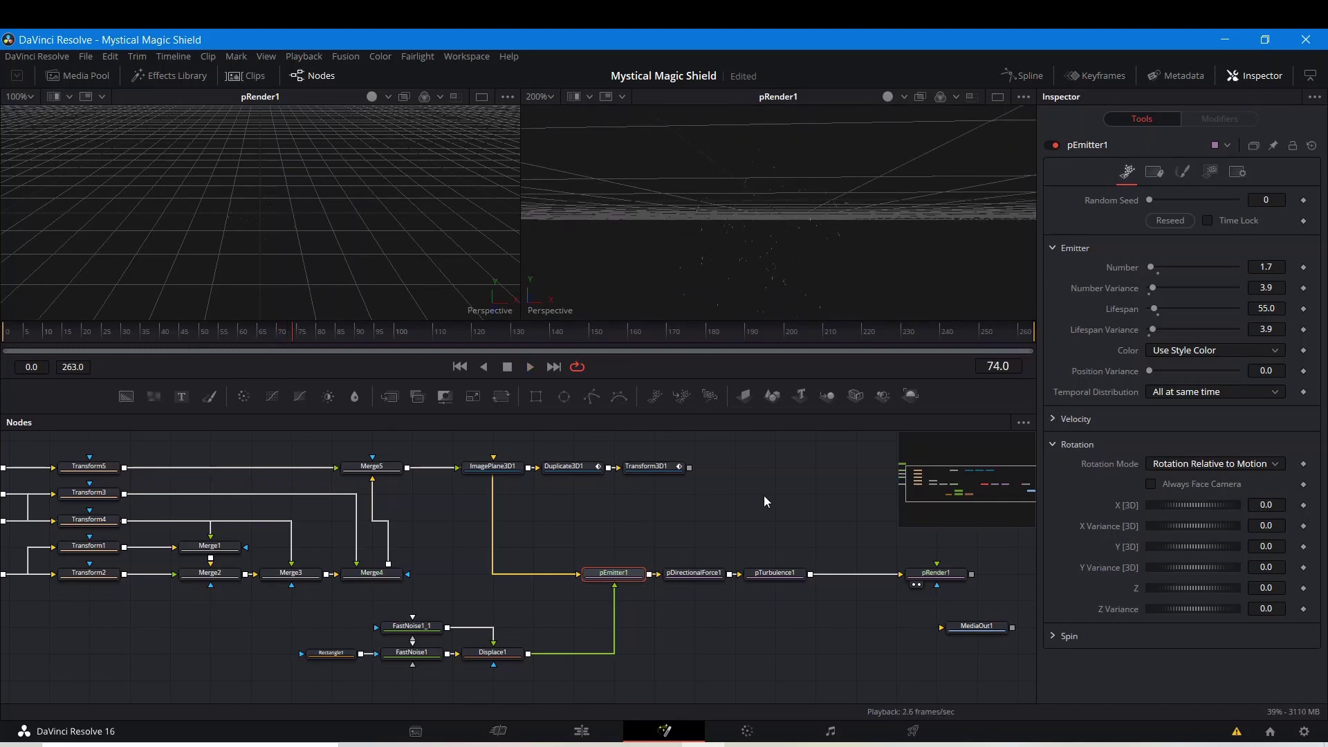
- Move Duplicate3D1 and Transform3D1 farther along their branch and place pRender1 close behind pTurbulence1
drag(764, 496, 473, 491)
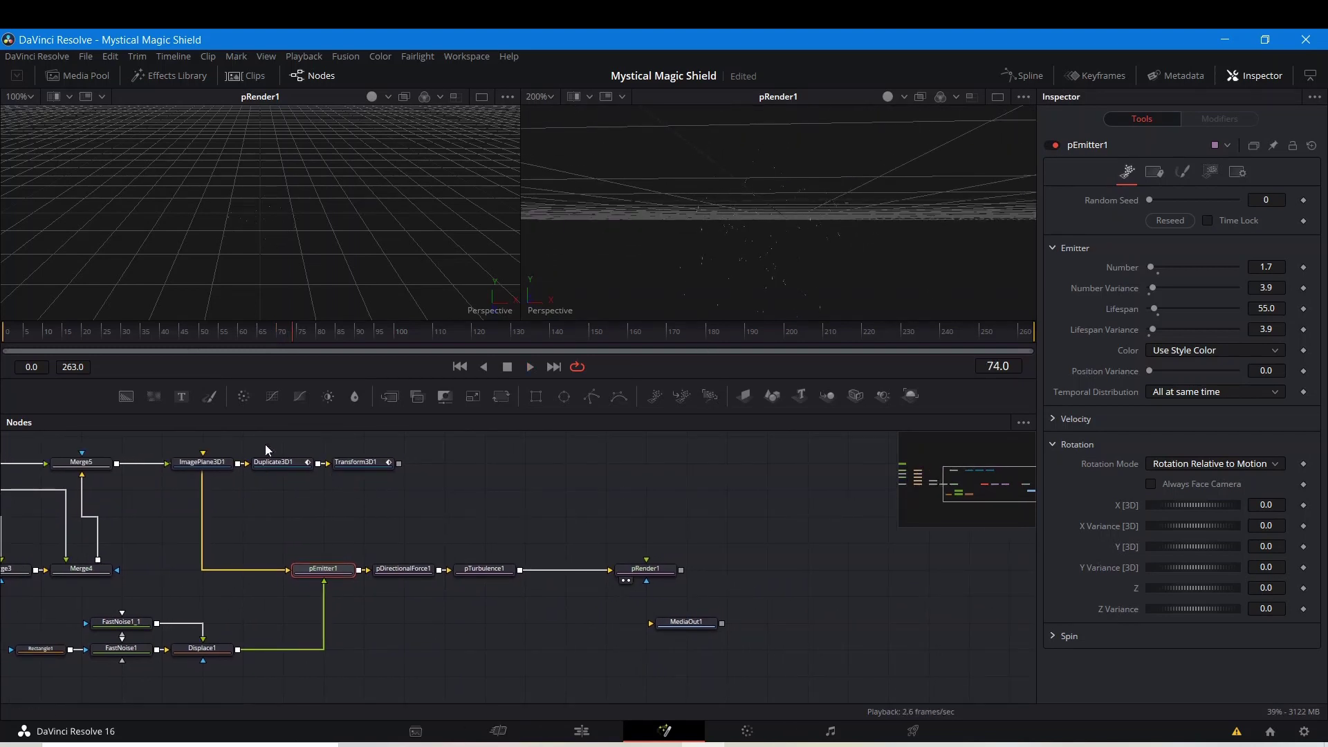
drag(264, 444, 581, 465)
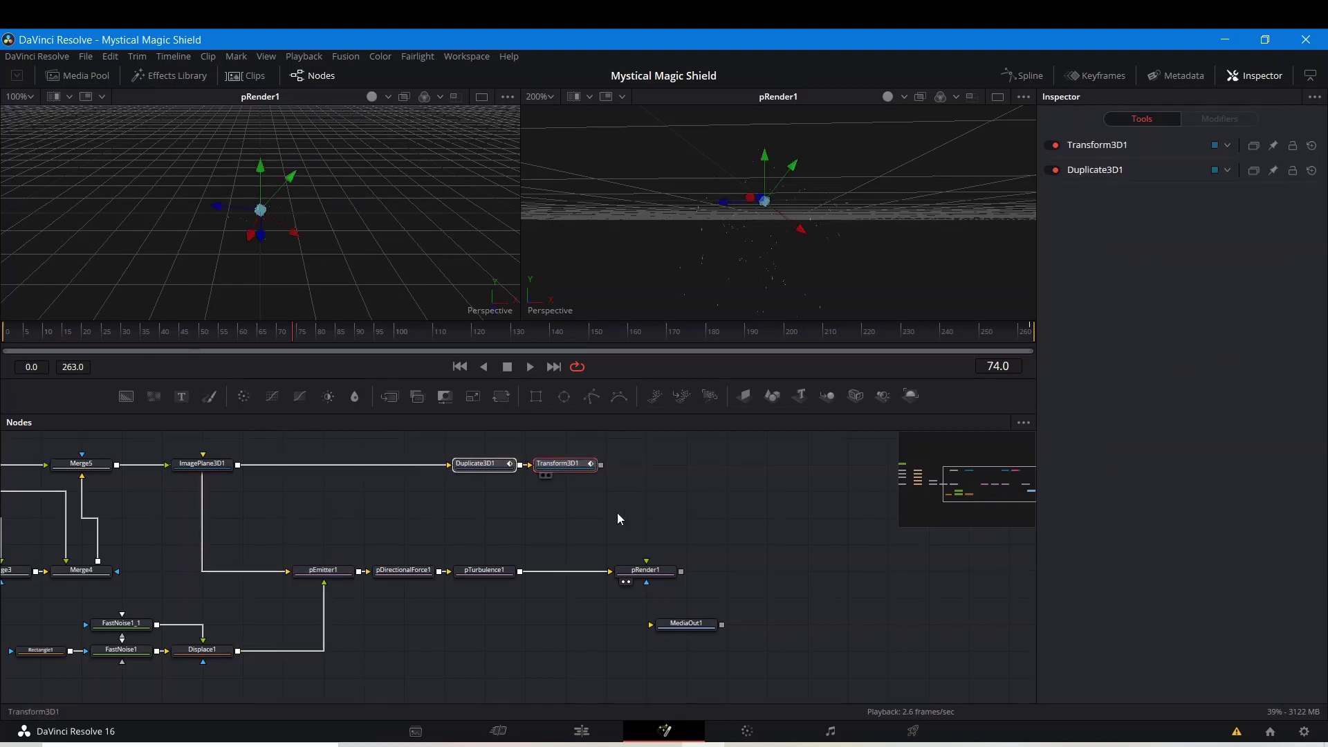
drag(646, 569, 587, 573)
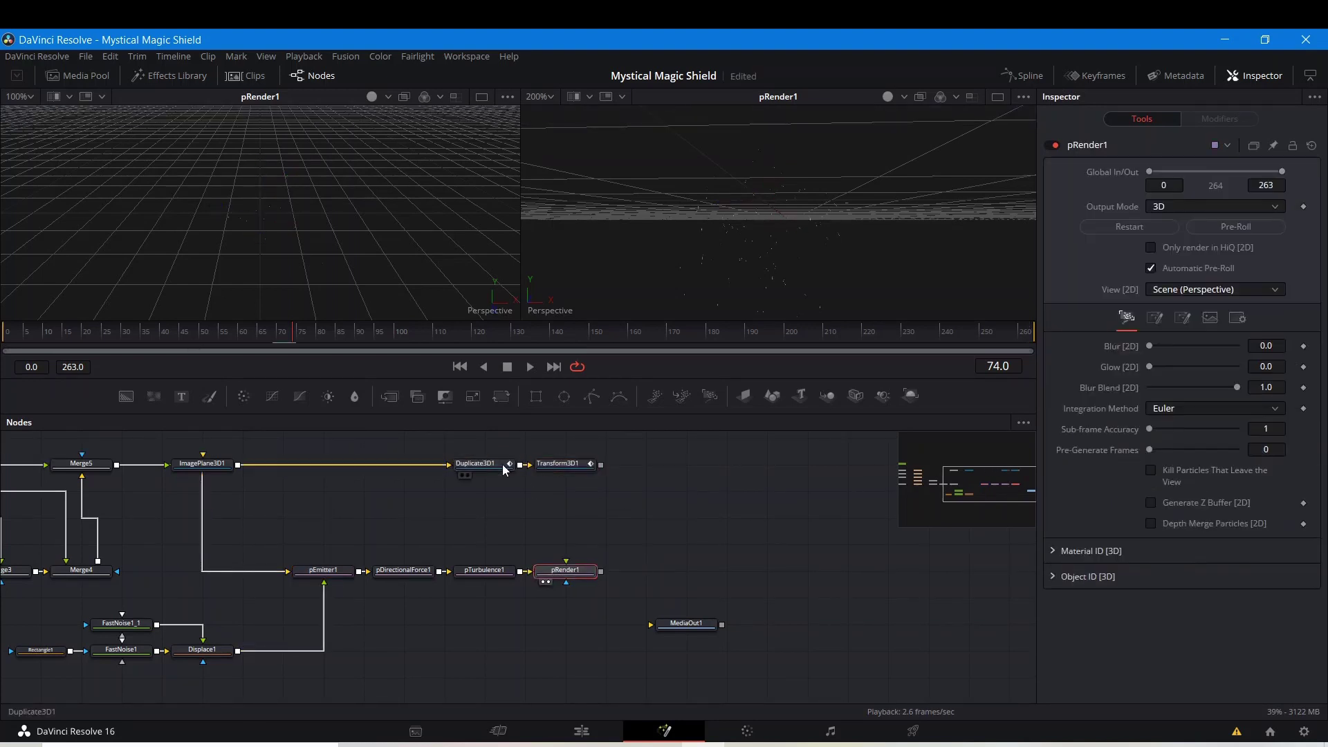
- Copy Duplicate3D1 and Transform3D1, paste them in line after pRender1, and show the copied transform in the second viewer
drag(504, 446, 584, 483)
click(566, 467)
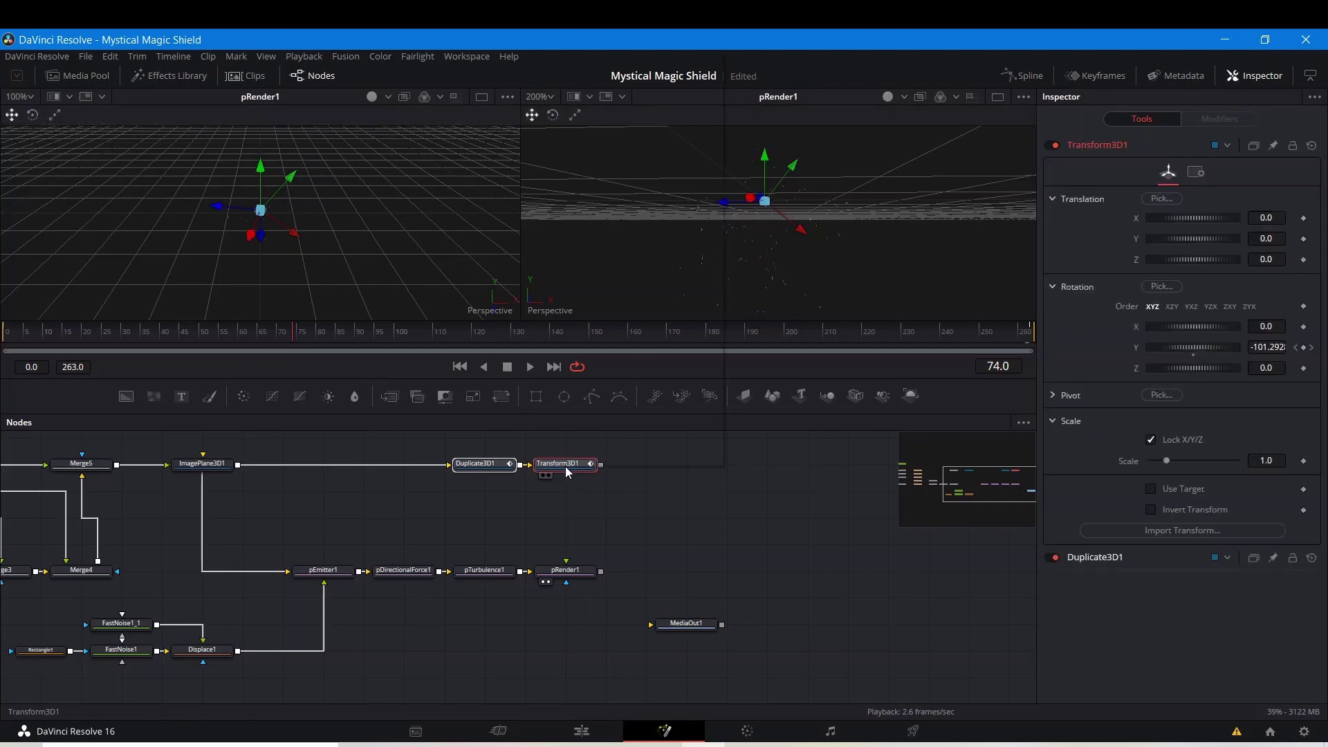
right_click(566, 466)
click(612, 107)
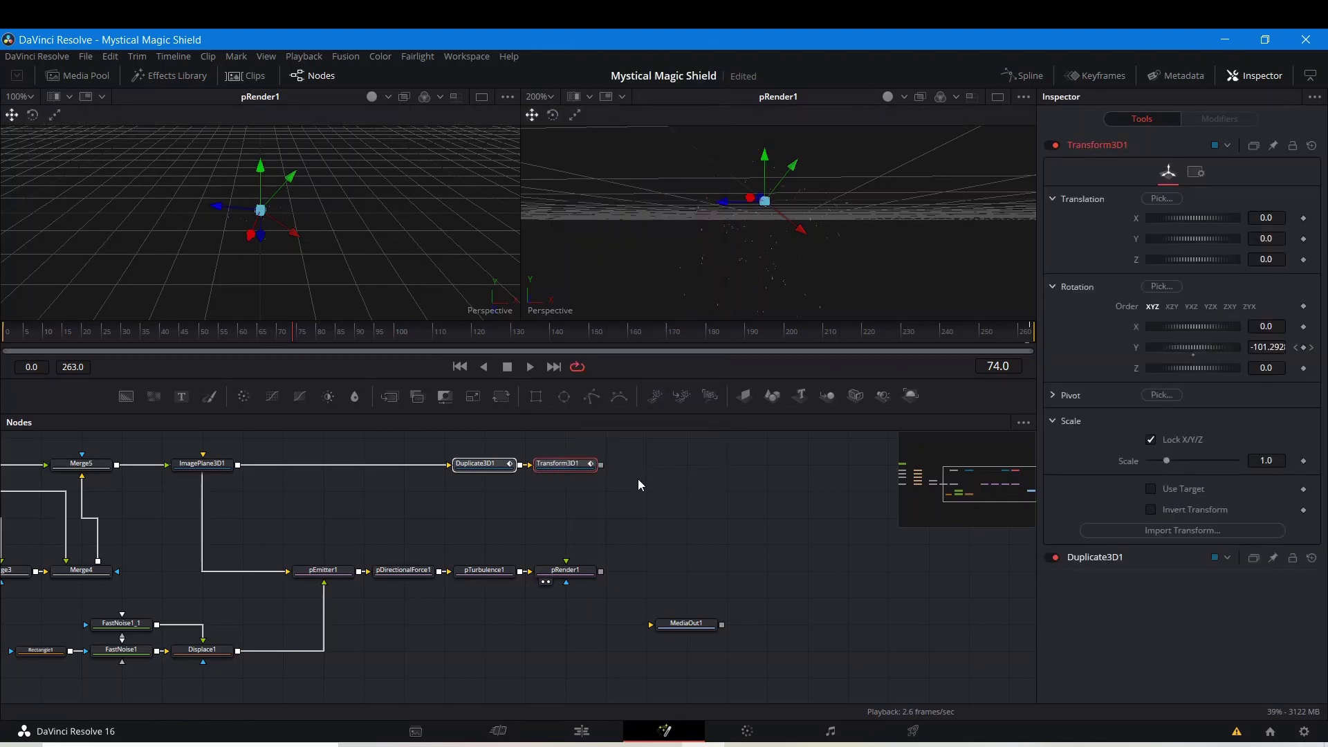
click(644, 572)
right_click(645, 571)
click(661, 551)
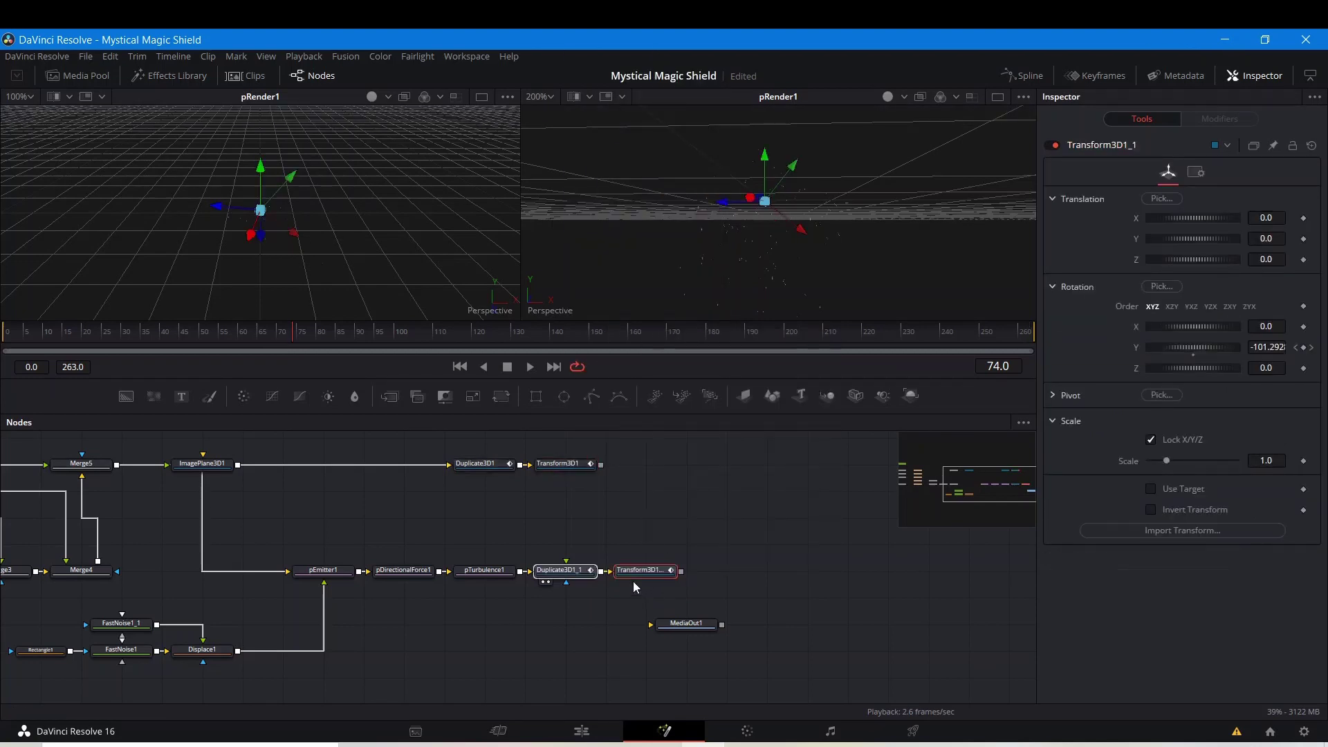
drag(633, 581, 714, 581)
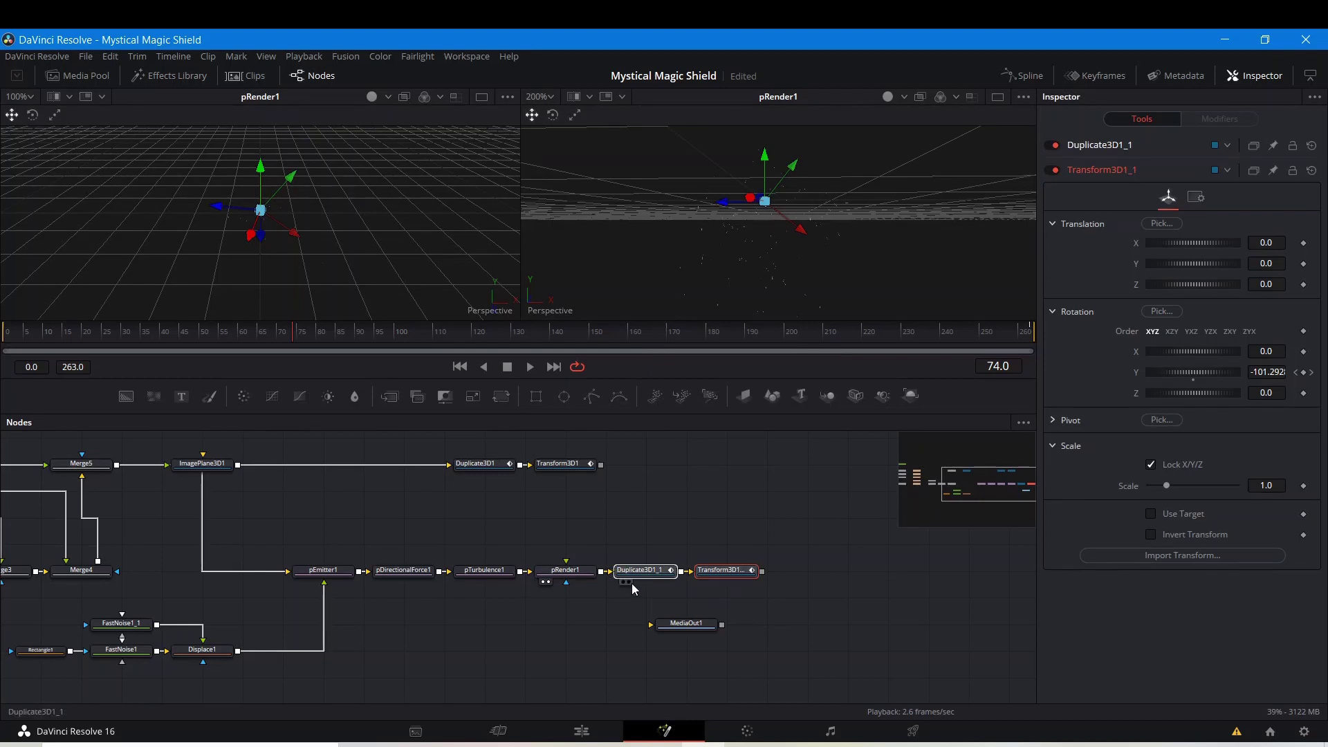
click(696, 603)
click(709, 582)
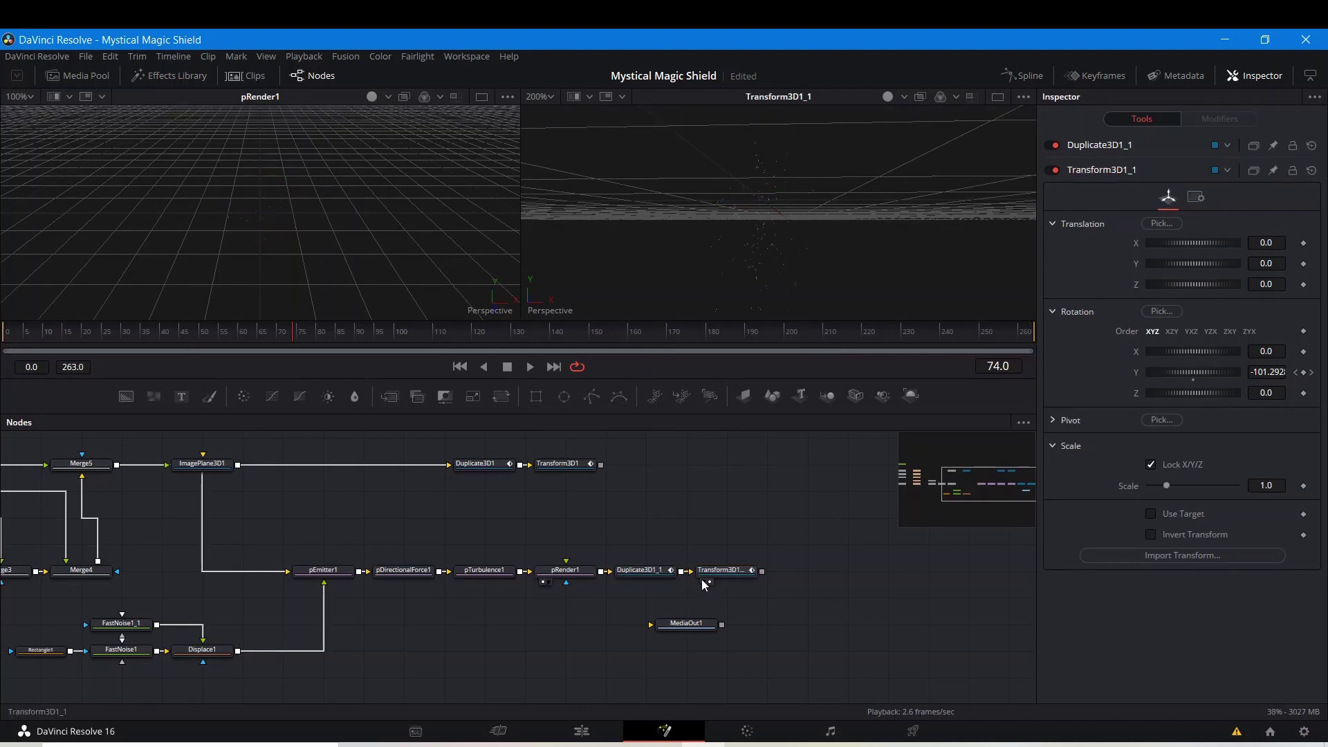
- Add a Renderer 3D node after the copied transform in the particle branch and another after Transform3D1
click(743, 572)
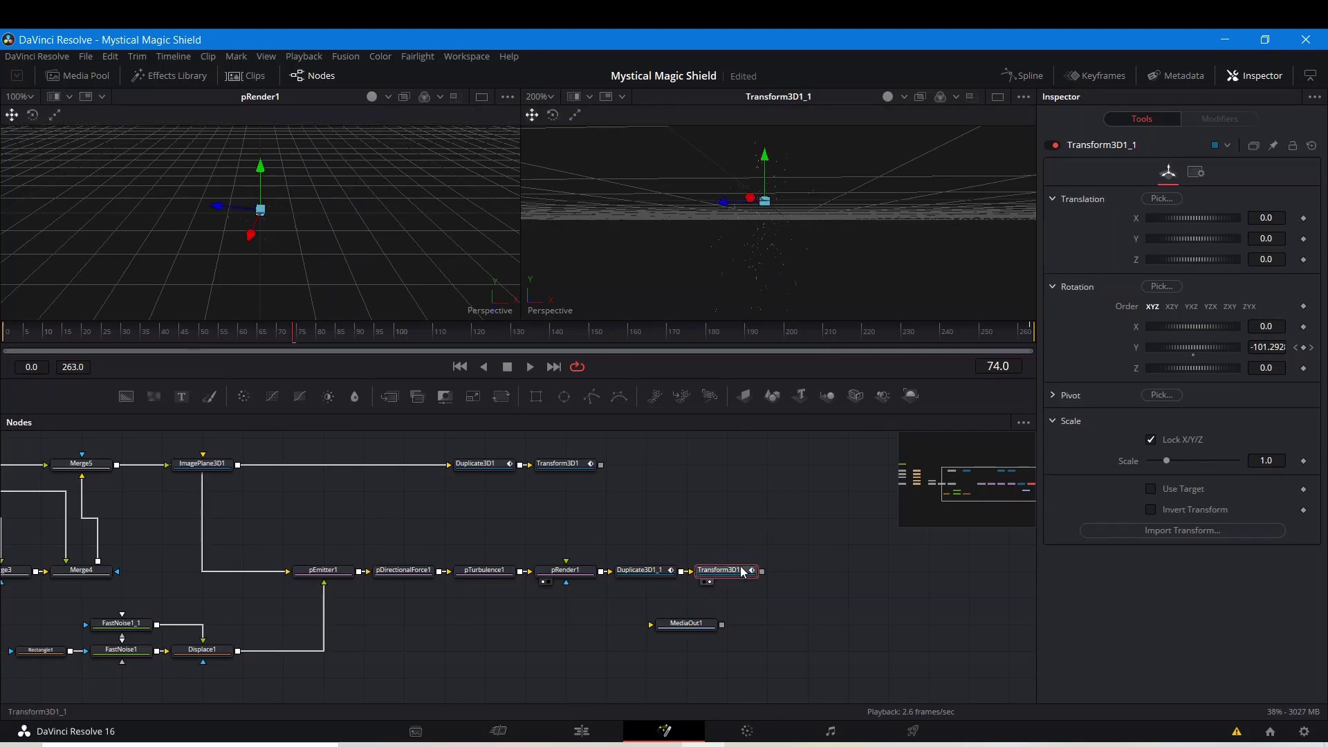
key(shift+space)
text(rend)
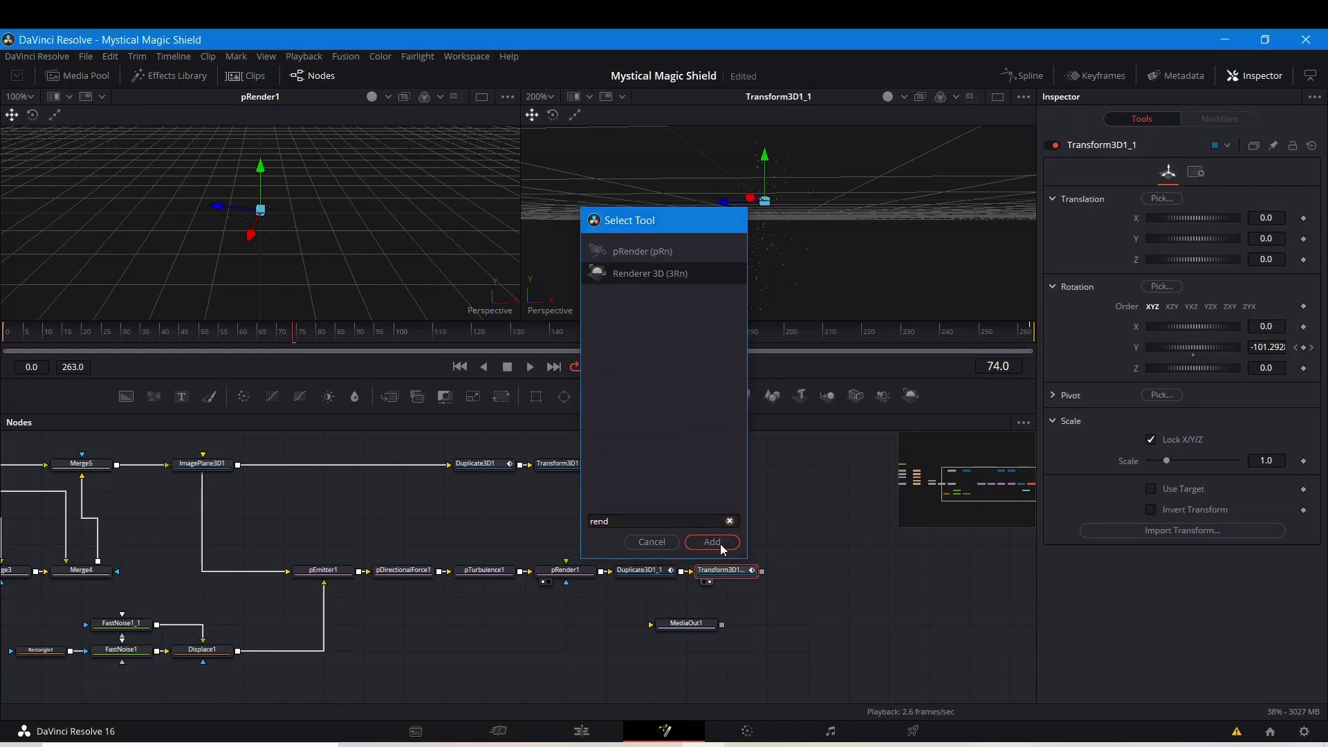
click(720, 543)
click(563, 469)
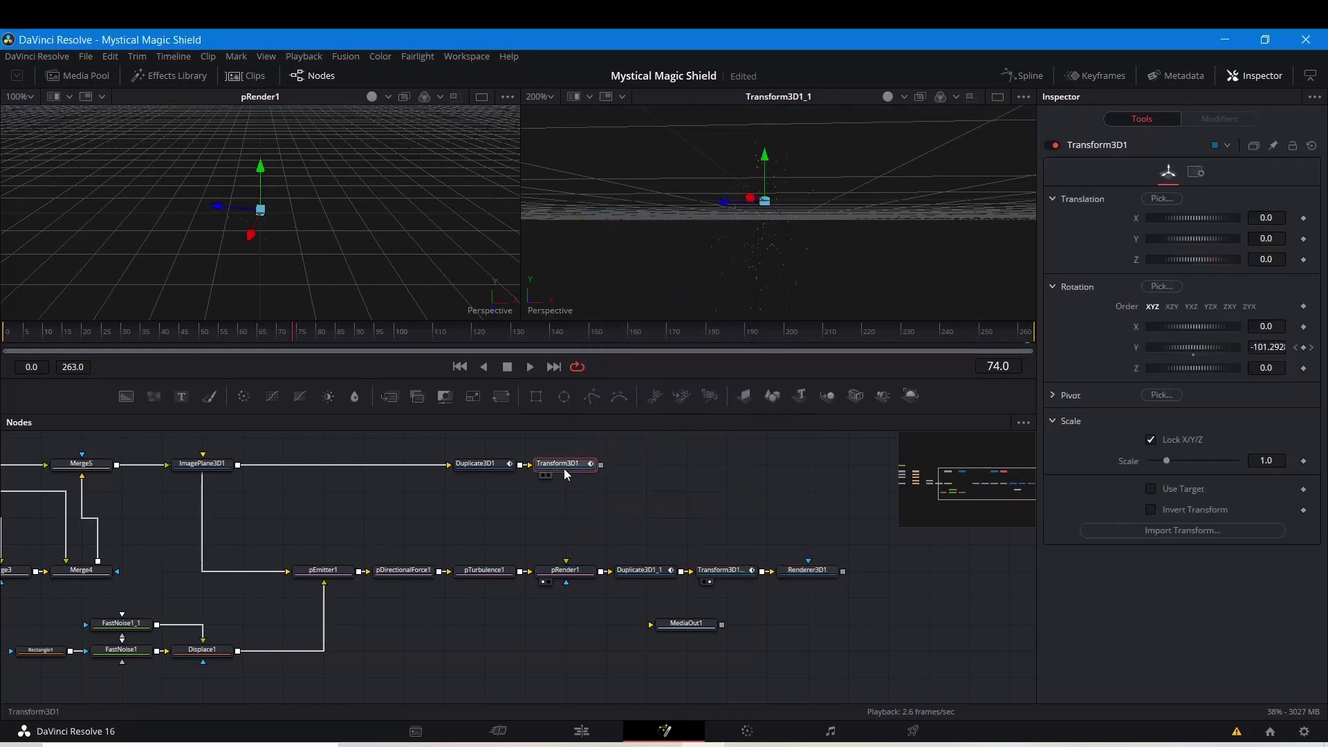
key(shift+space)
text(rend)
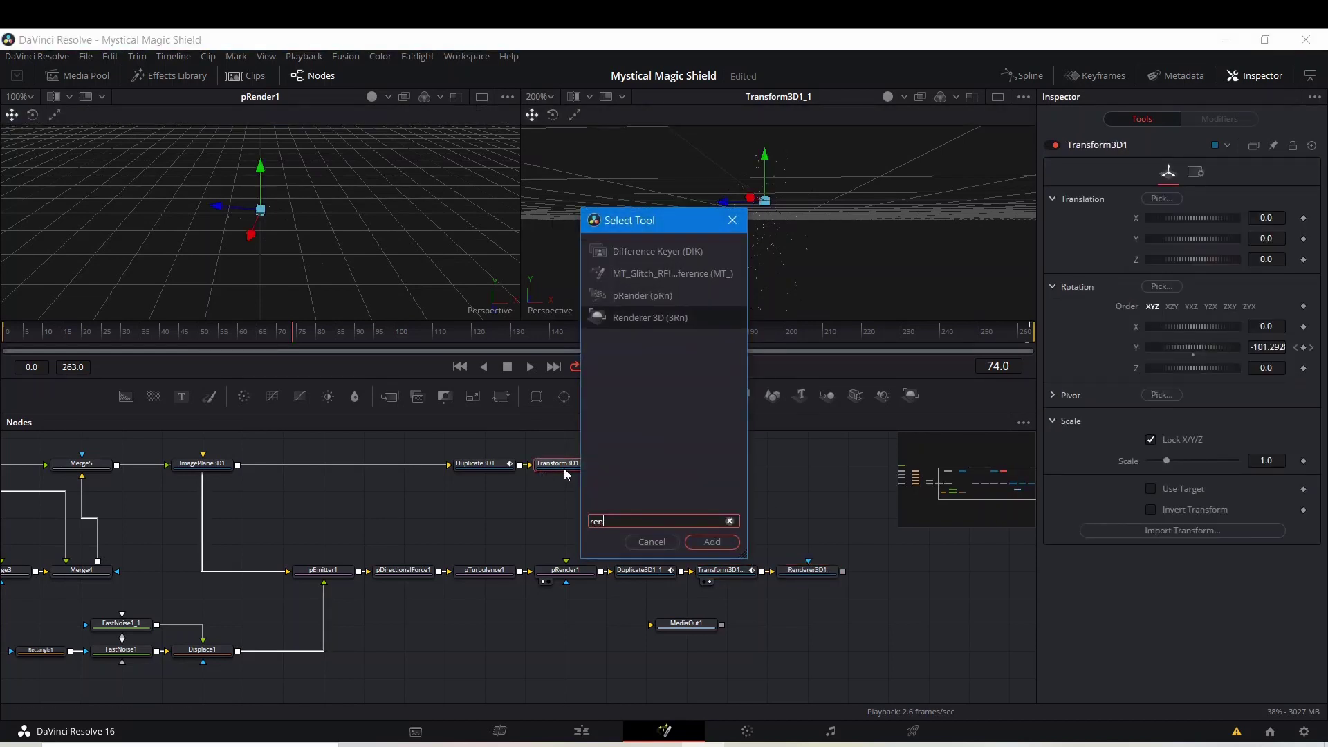
click(706, 541)
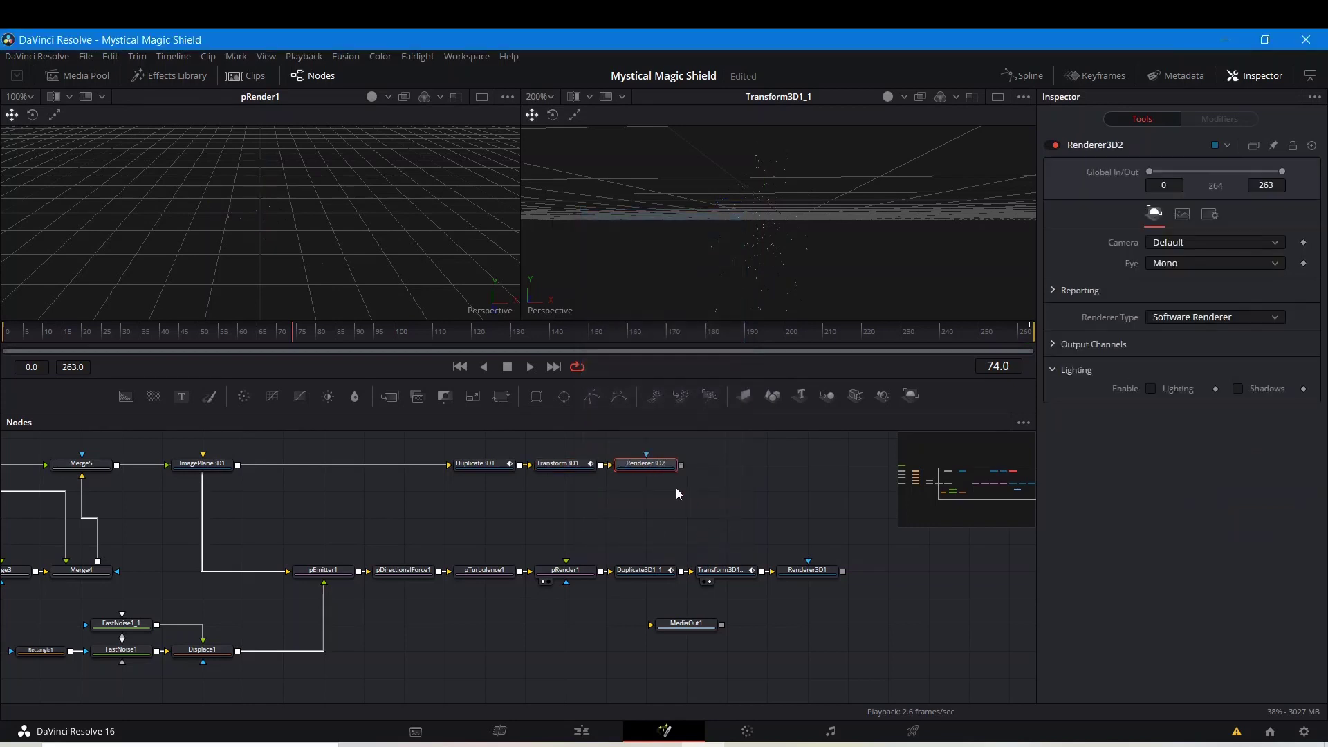
- Add an XGlow node after the Renderer 3D node in both the shield branch and the particle branch
key(shift+space)
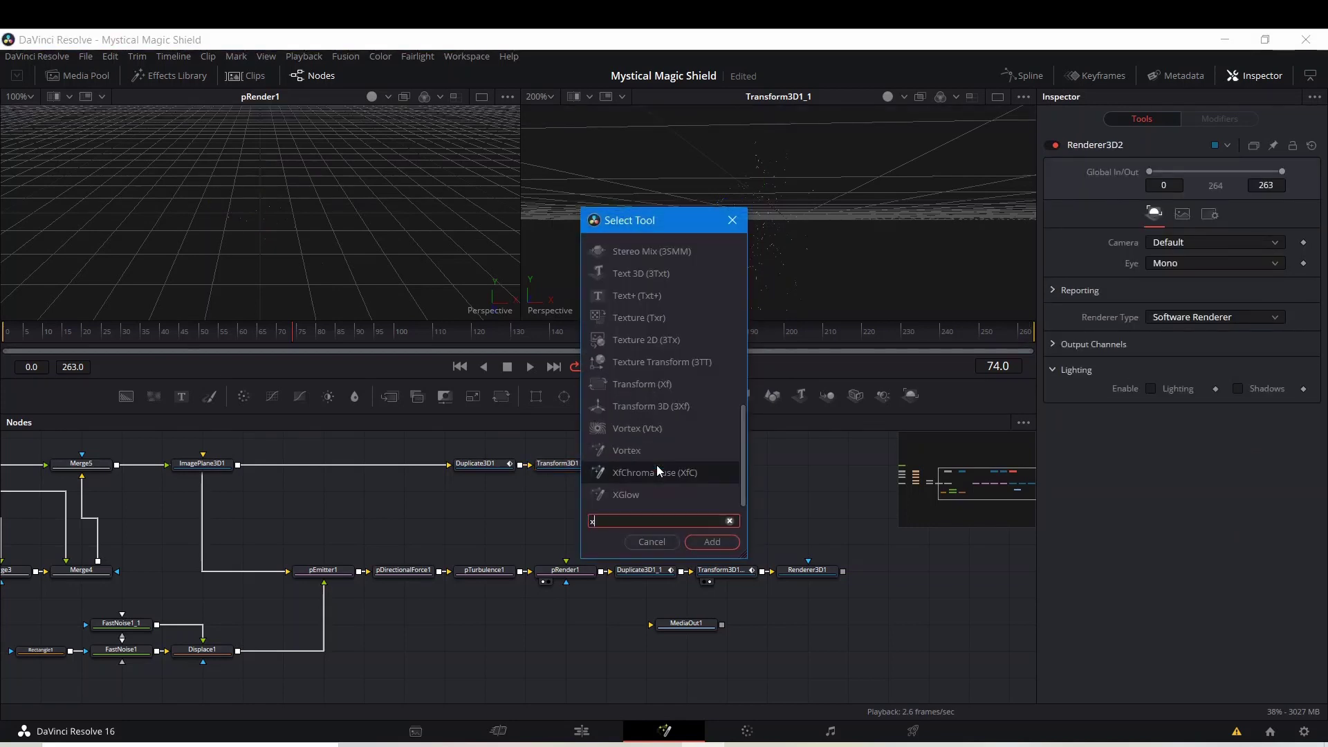
text(xglo)
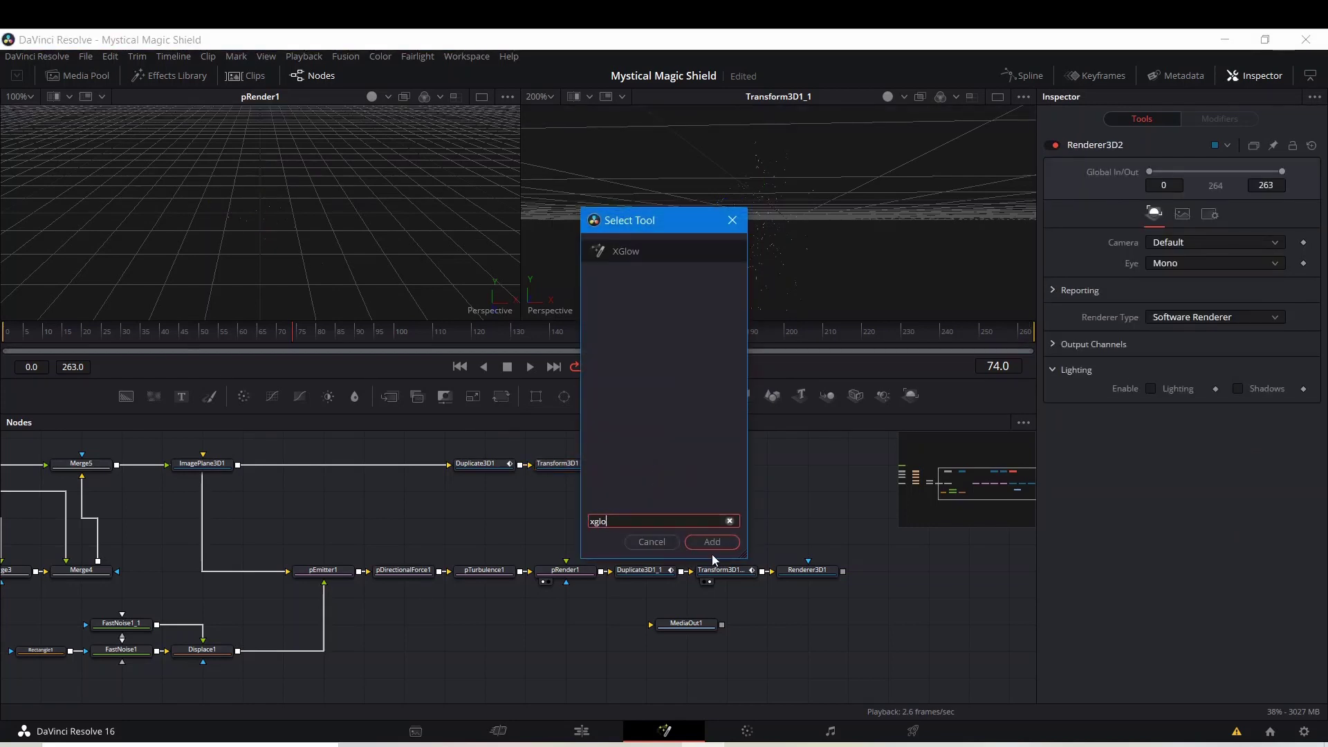
key(Return)
click(795, 571)
key(shift+space)
text(xg)
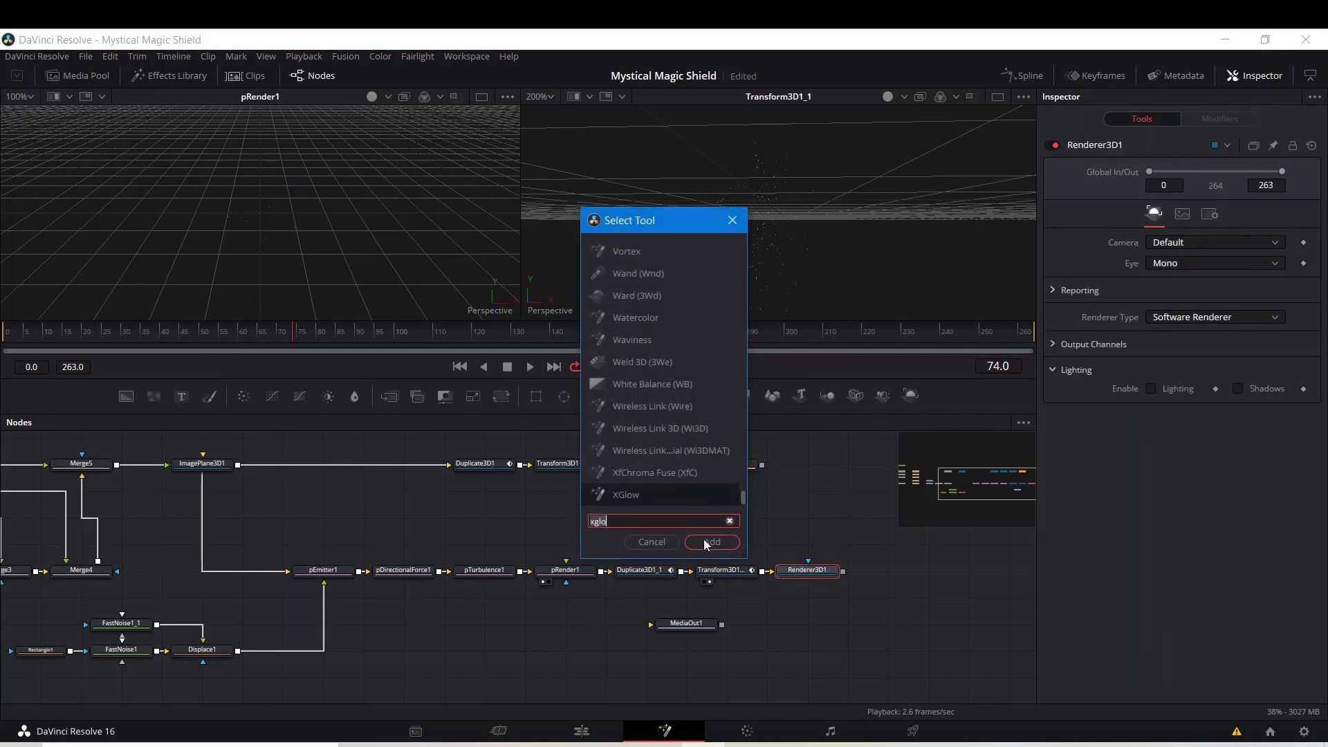
click(705, 541)
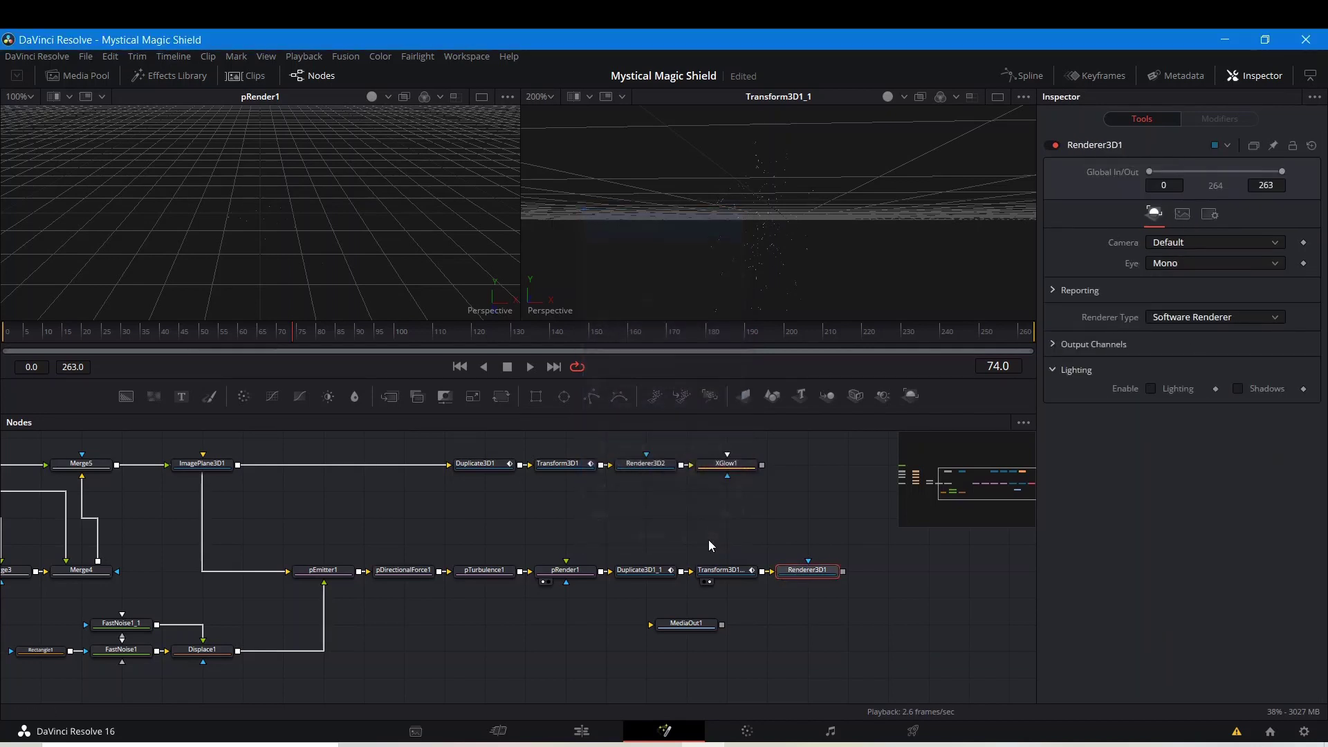
- View the shield branch's XGlow output in the second viewer and examine the glowing shield up close
click(709, 475)
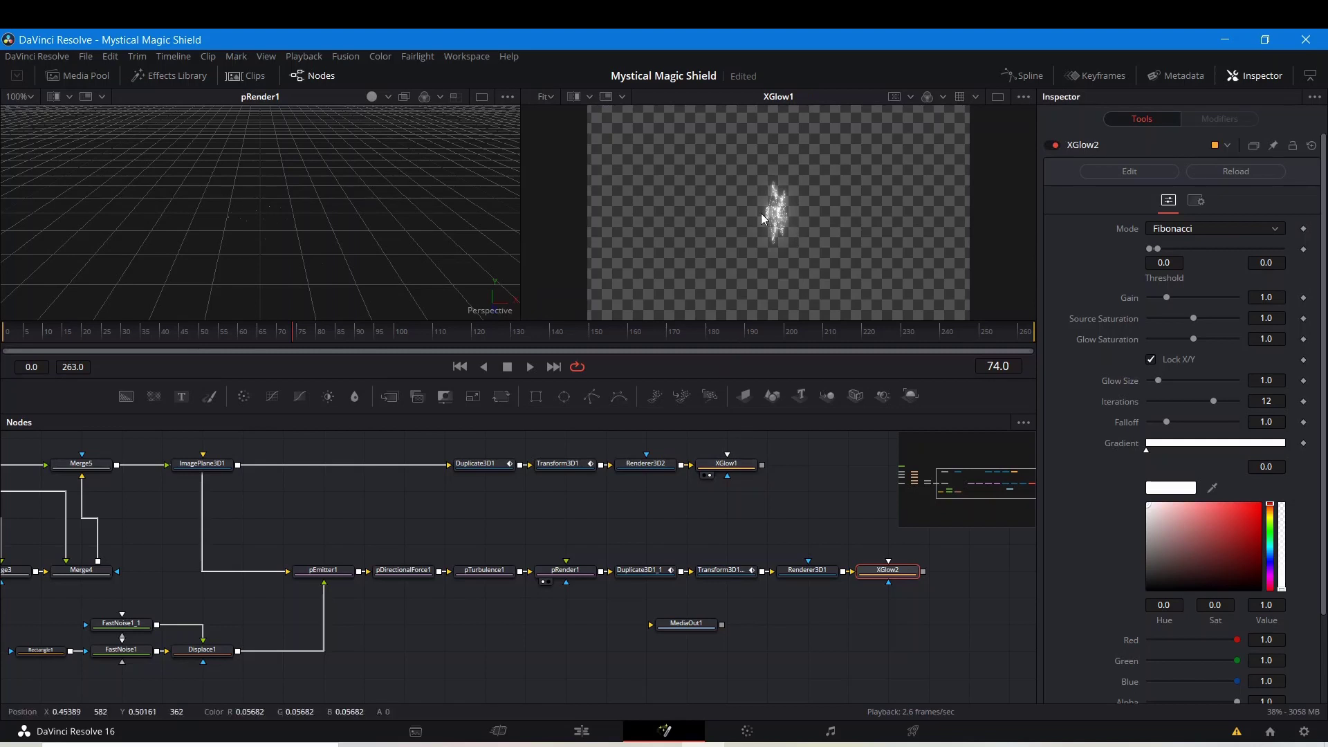
scroll(792, 220, up, 2)
scroll(761, 231, down, 4)
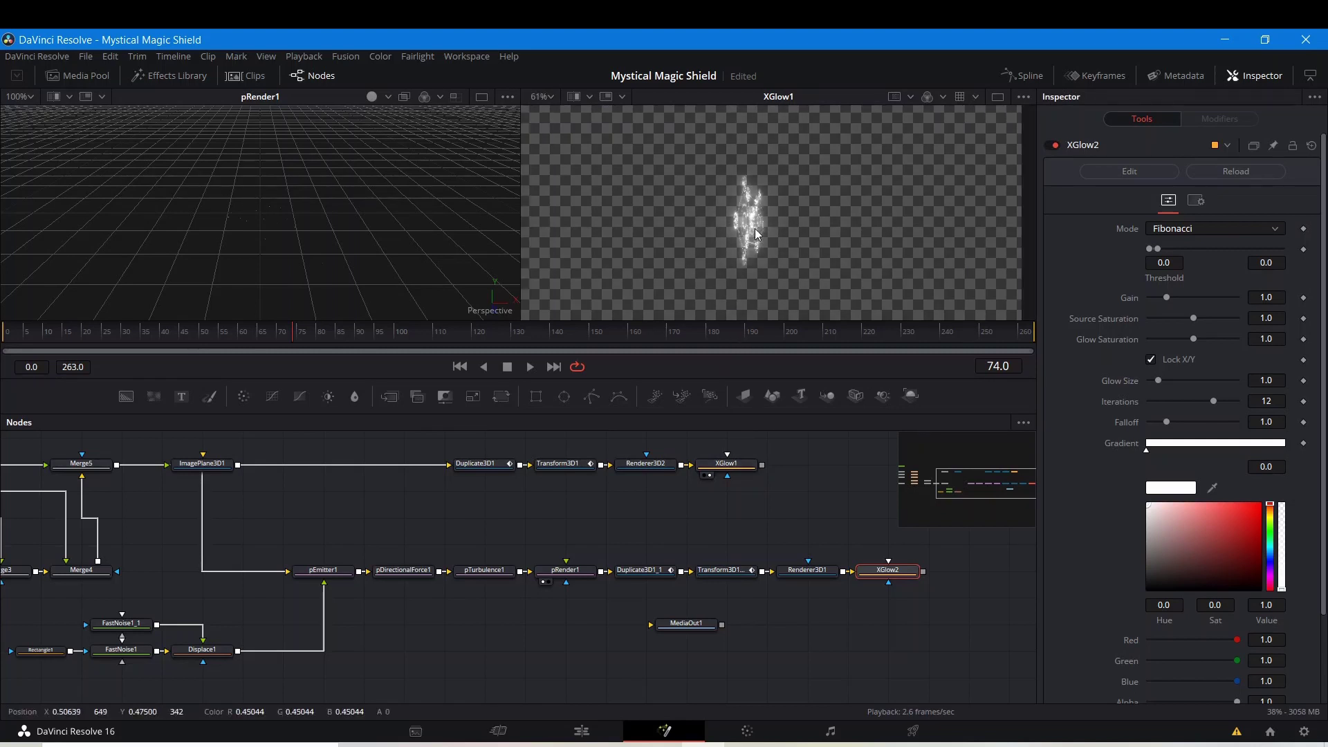
scroll(767, 230, up, 3)
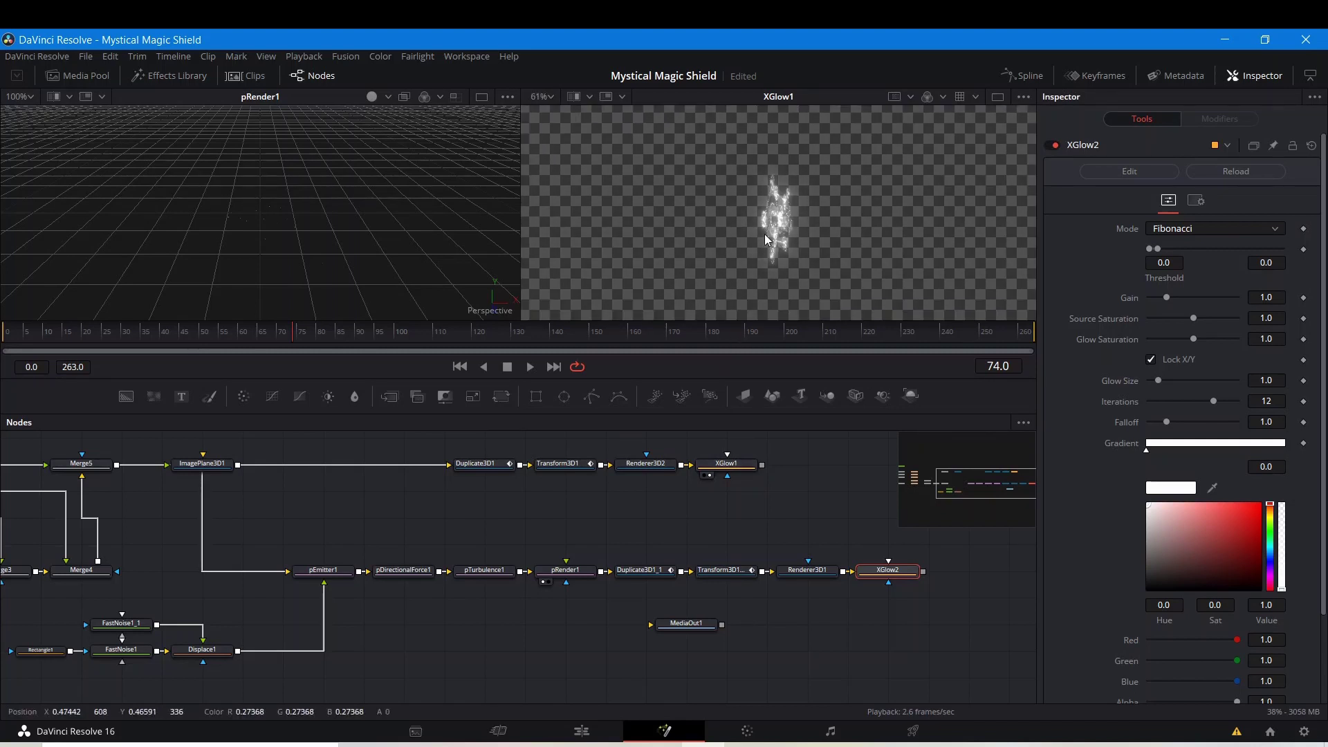
- Add a Camera 3D node and place it between the shield and particle branches, before the renderers
drag(484, 493, 608, 509)
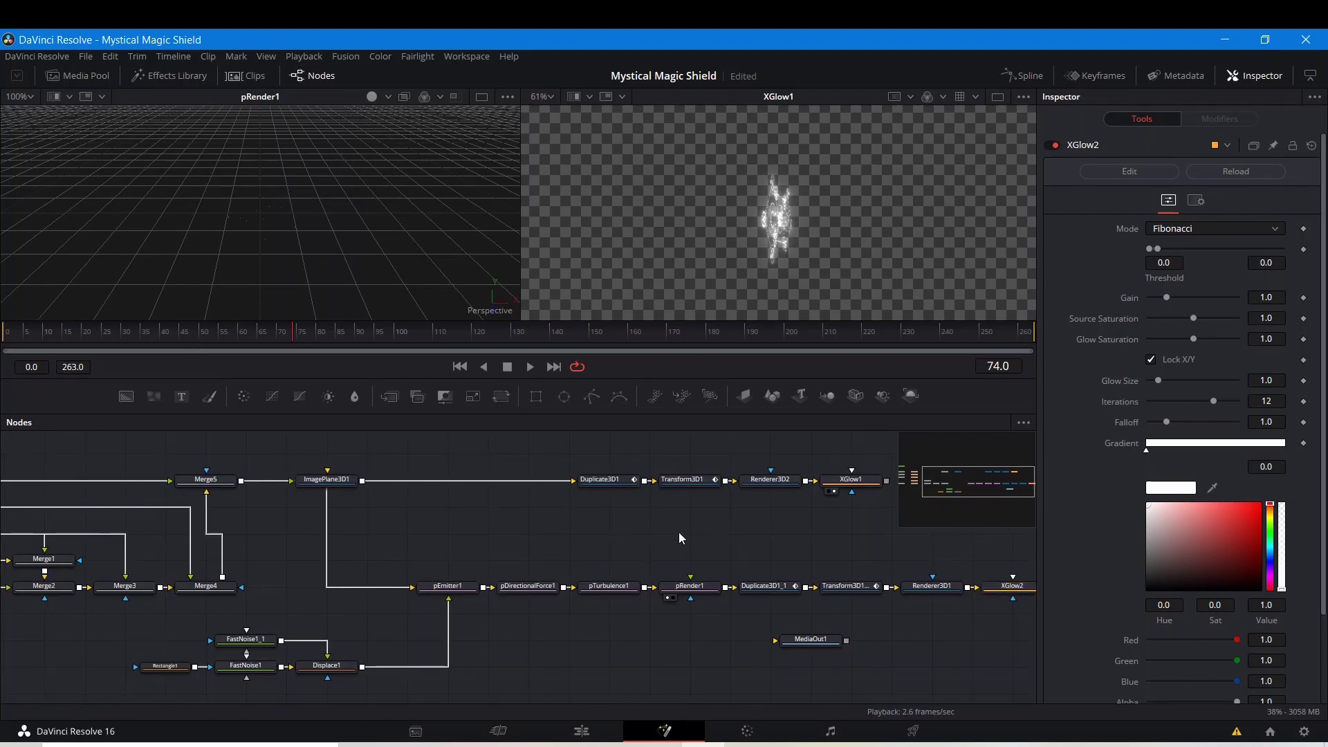
key(shift+space)
text(xglo)
text(camer)
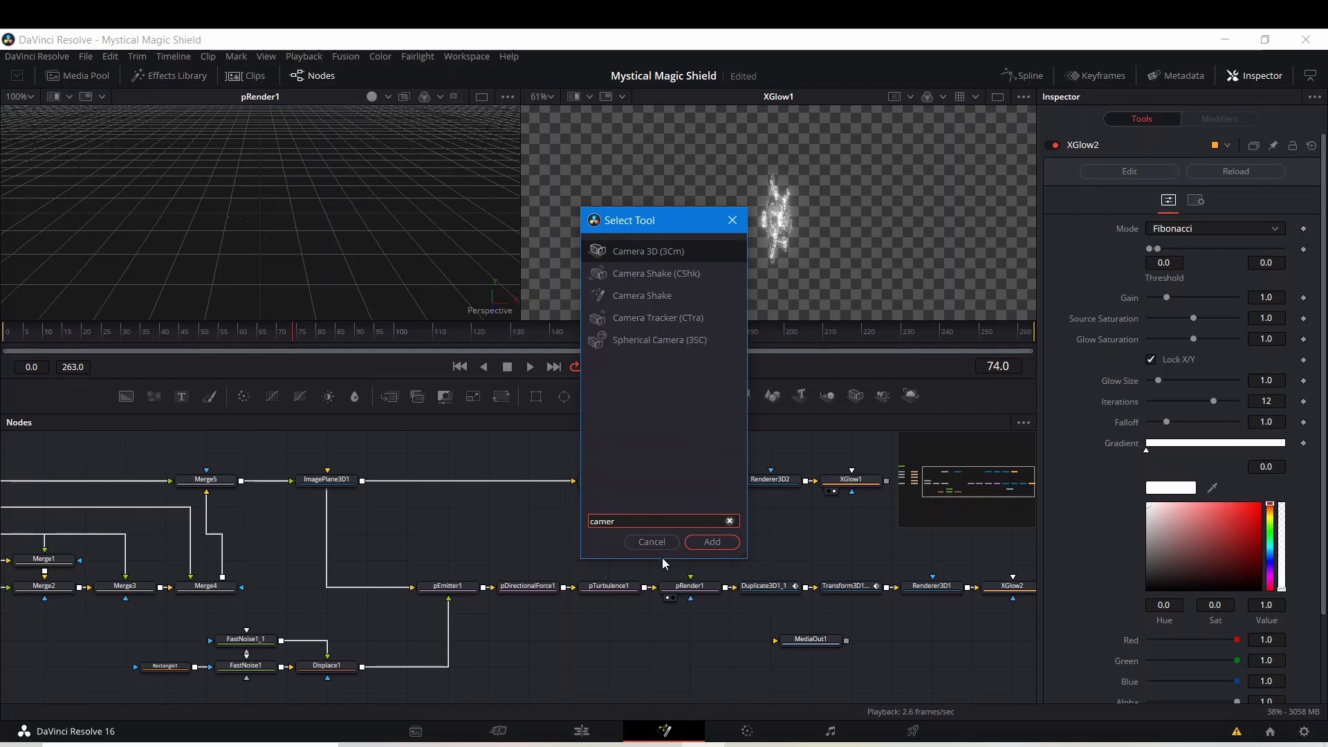
click(700, 542)
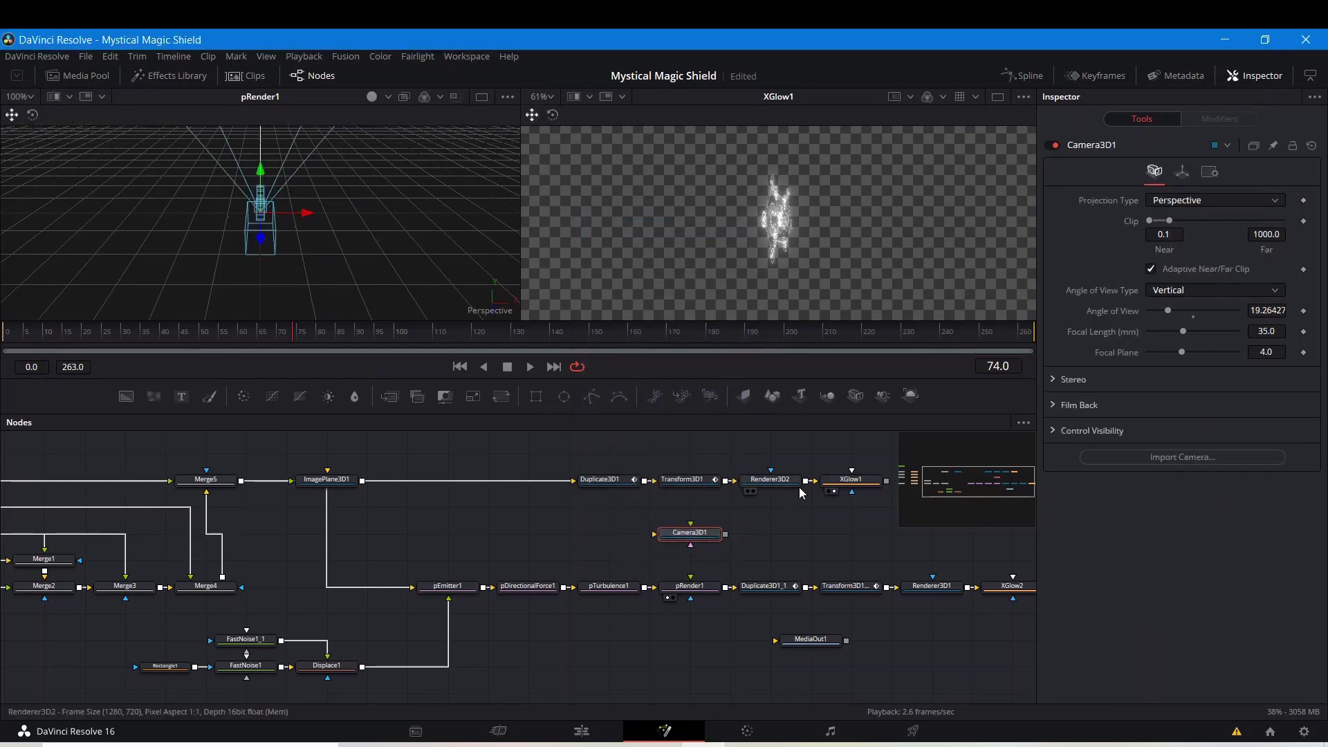
drag(690, 533, 650, 532)
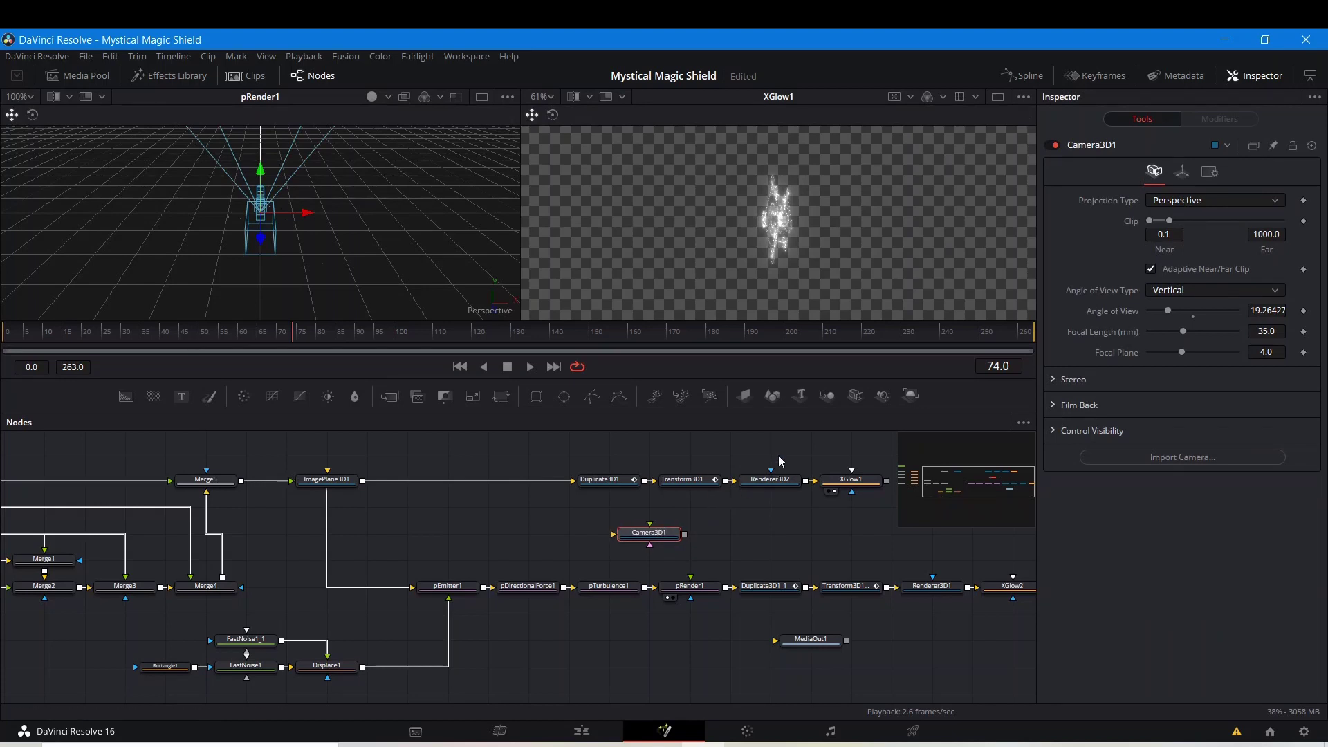
- Shift the Renderer 3D and XGlow pairs of both branches further along to make room after each transform
click(844, 481)
drag(880, 490, 961, 489)
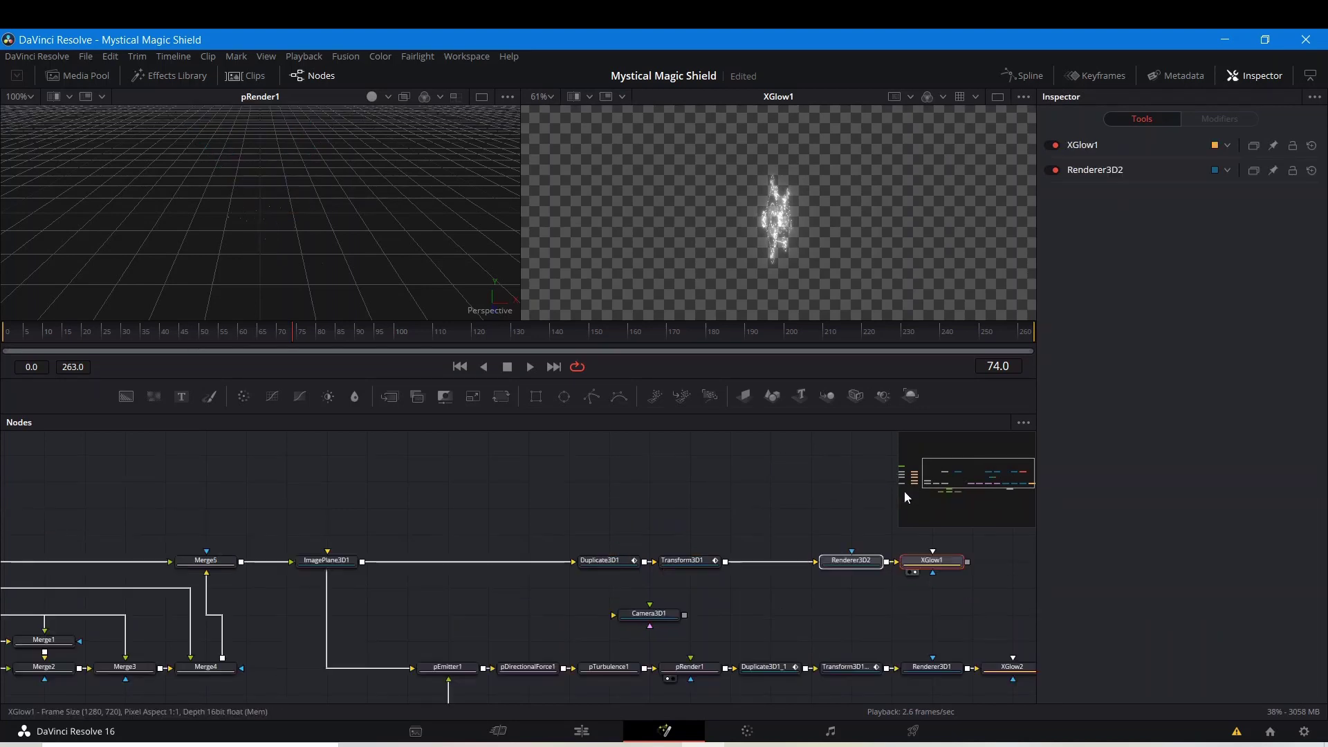
scroll(759, 578, down, 2)
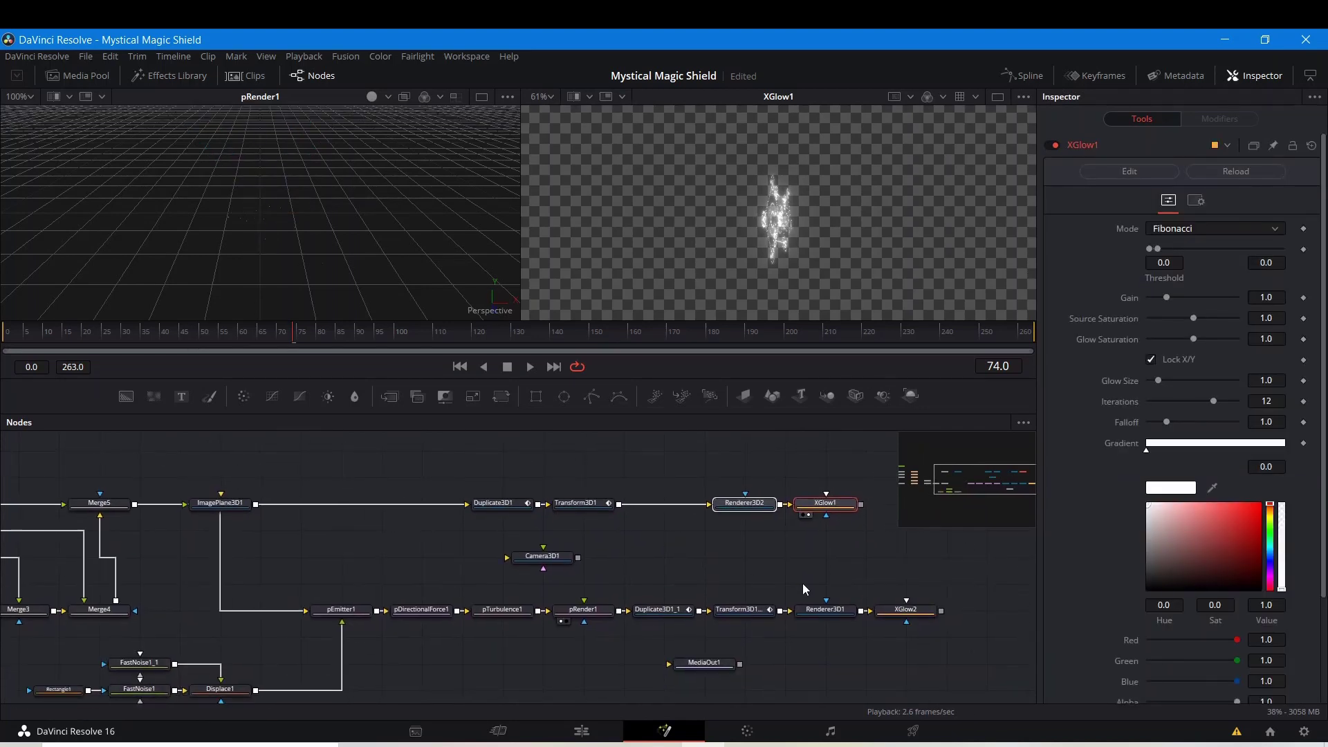
drag(823, 583, 994, 617)
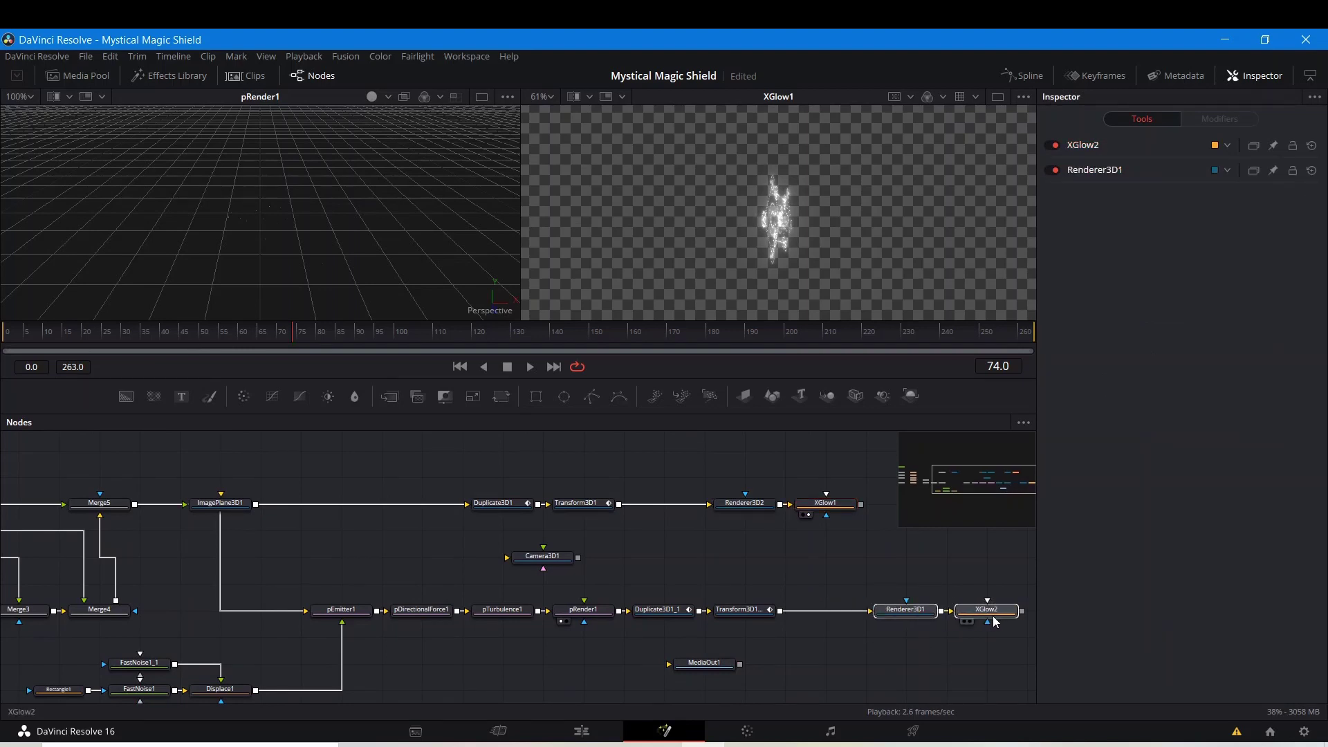
- Connect Camera3D1 to the output of Transform3D1 so a Merge 3D joins them before the shield branch's renderer
scroll(993, 617, right, 1)
drag(583, 550, 609, 510)
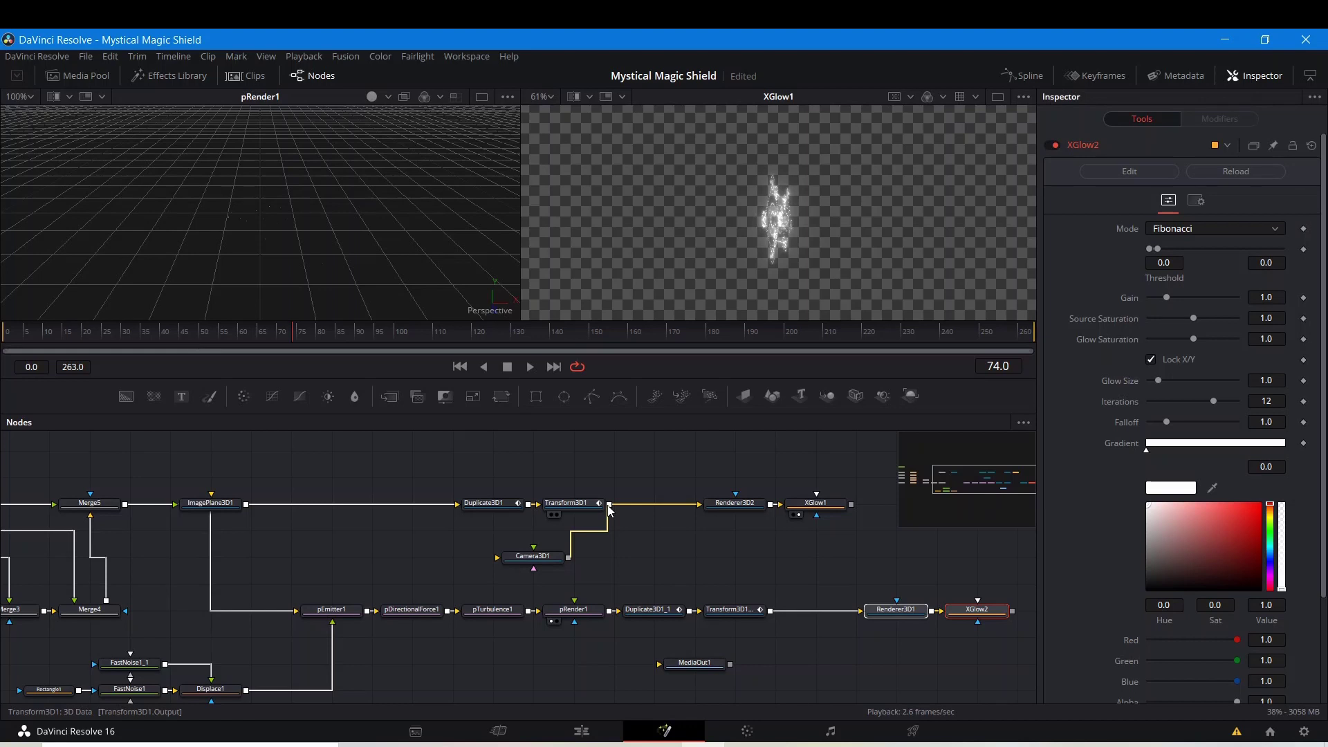
drag(609, 510, 610, 511)
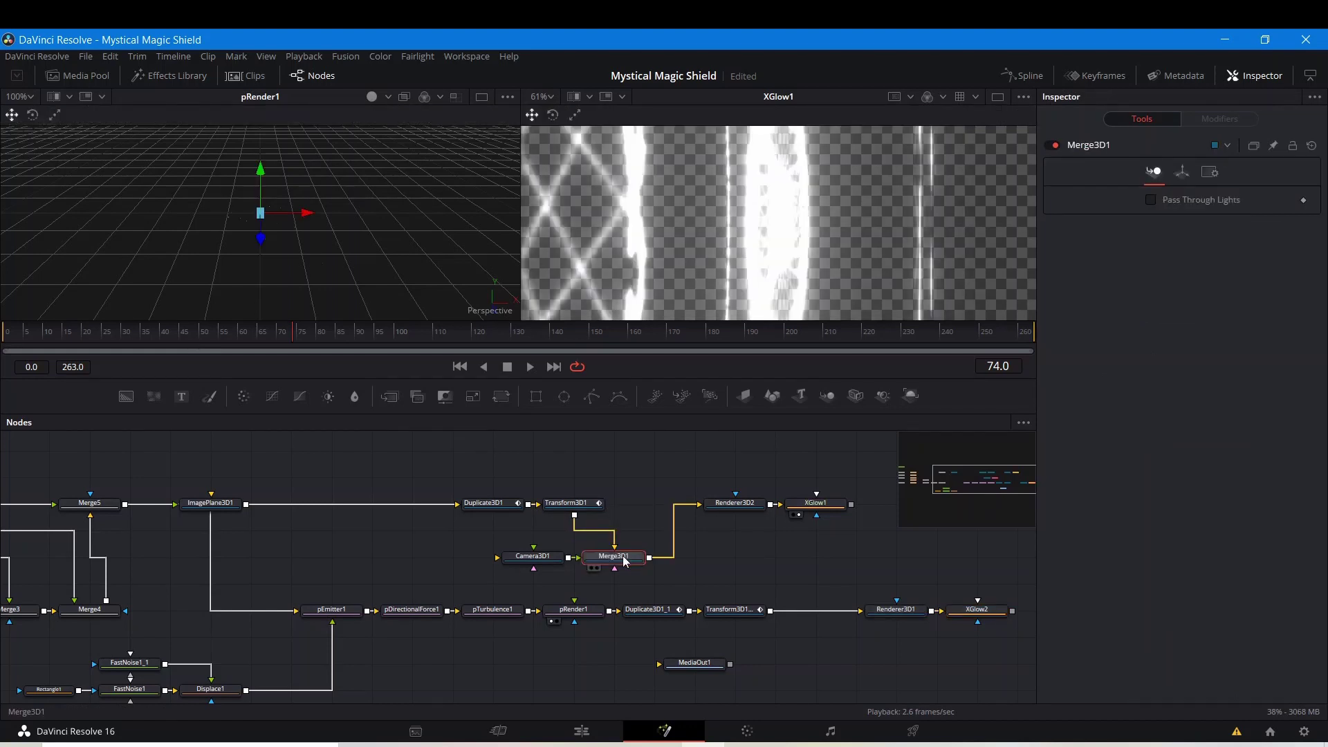
- Show Merge3D1 in the first viewer and pull the camera back until the whole shield fits in the rendered frame
scroll(655, 256, down, 5)
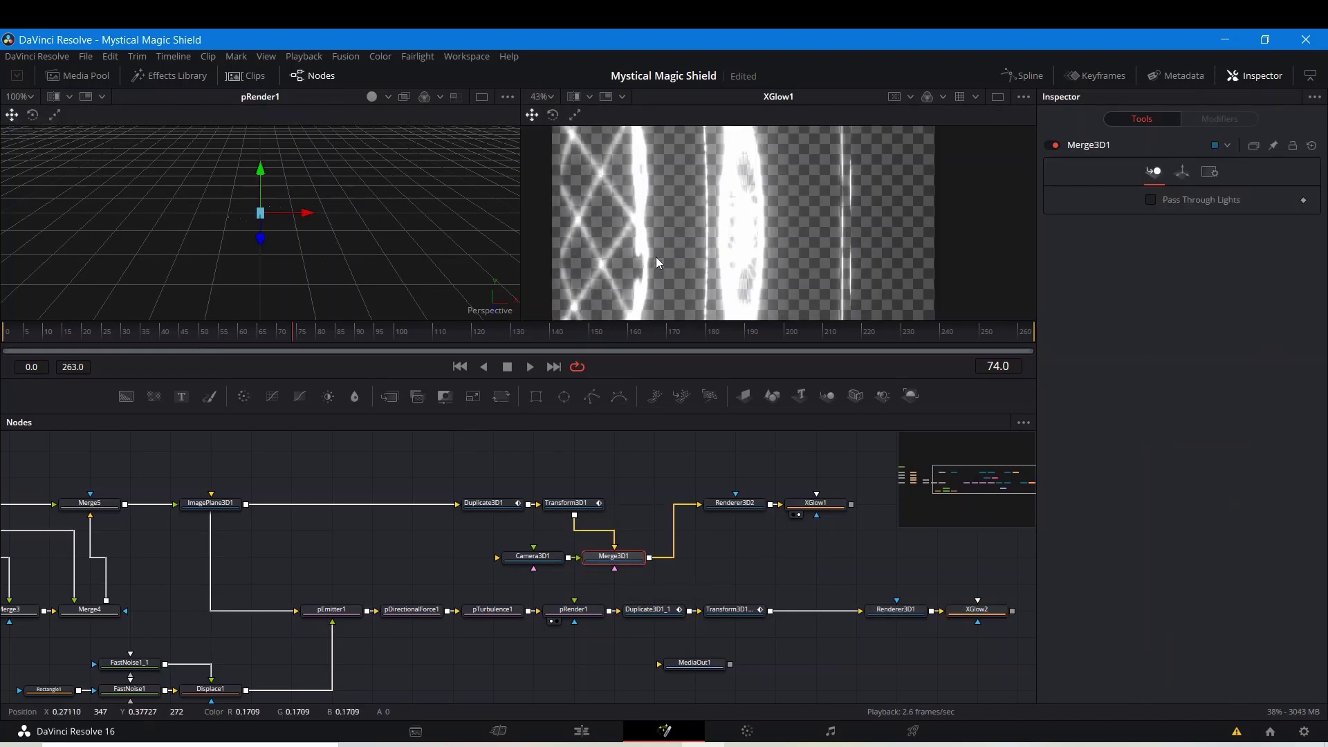
click(470, 562)
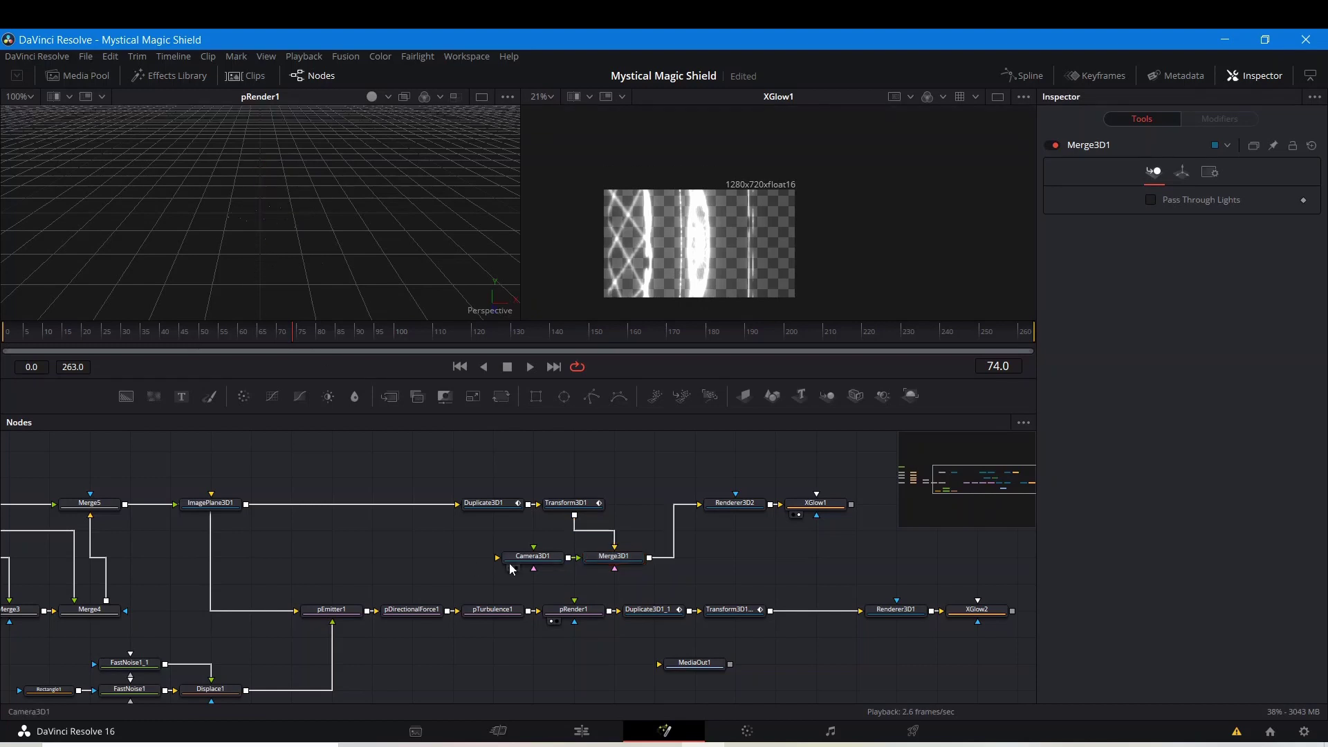
click(590, 568)
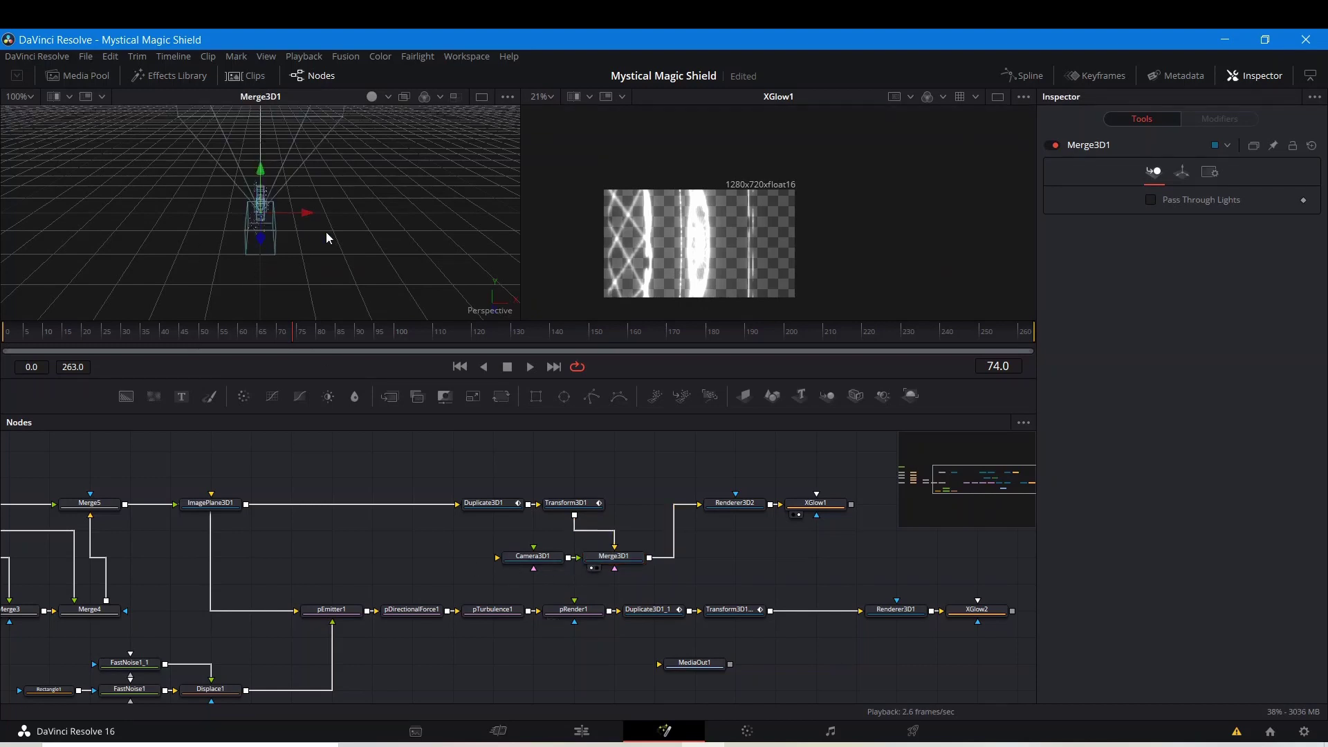
drag(393, 244, 21, 220)
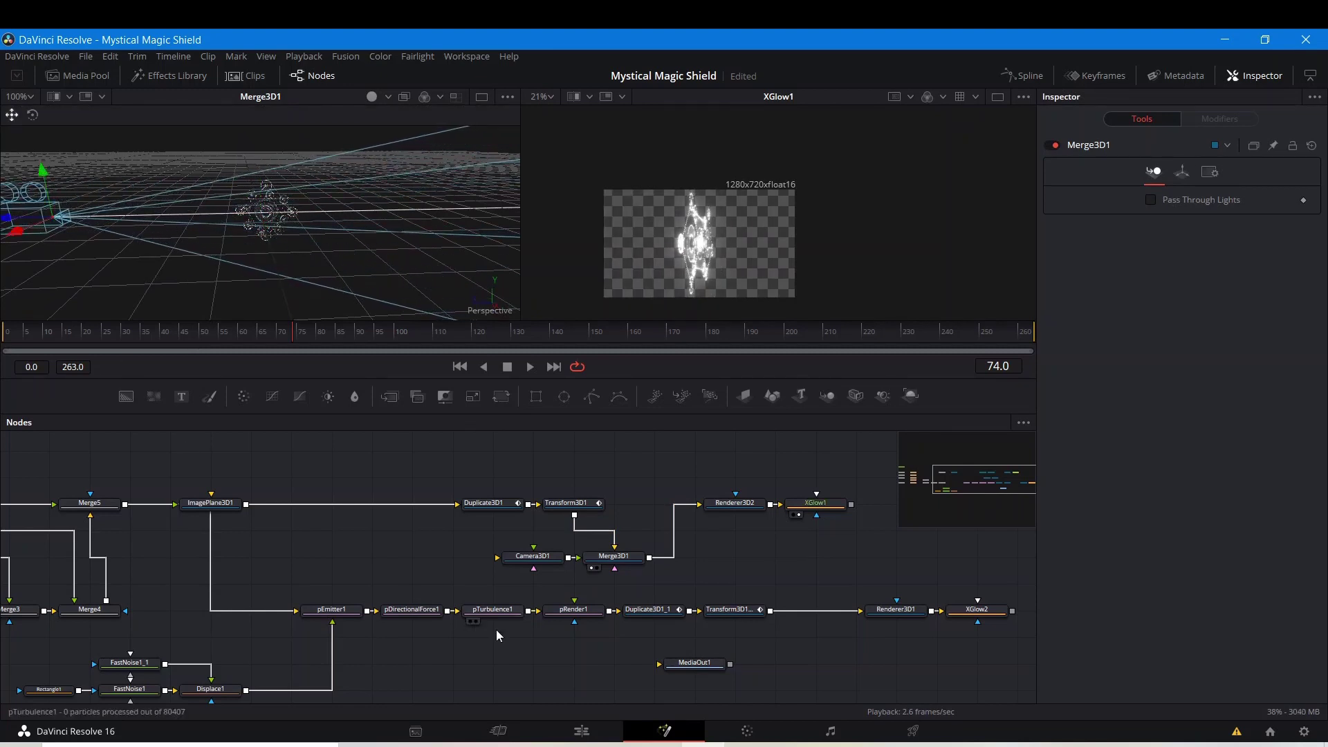
- Connect Merge3D1's output to the output of Transform3D1_1, adding a second Merge 3D before the particle branch's renderer
drag(666, 568, 694, 531)
click(680, 525)
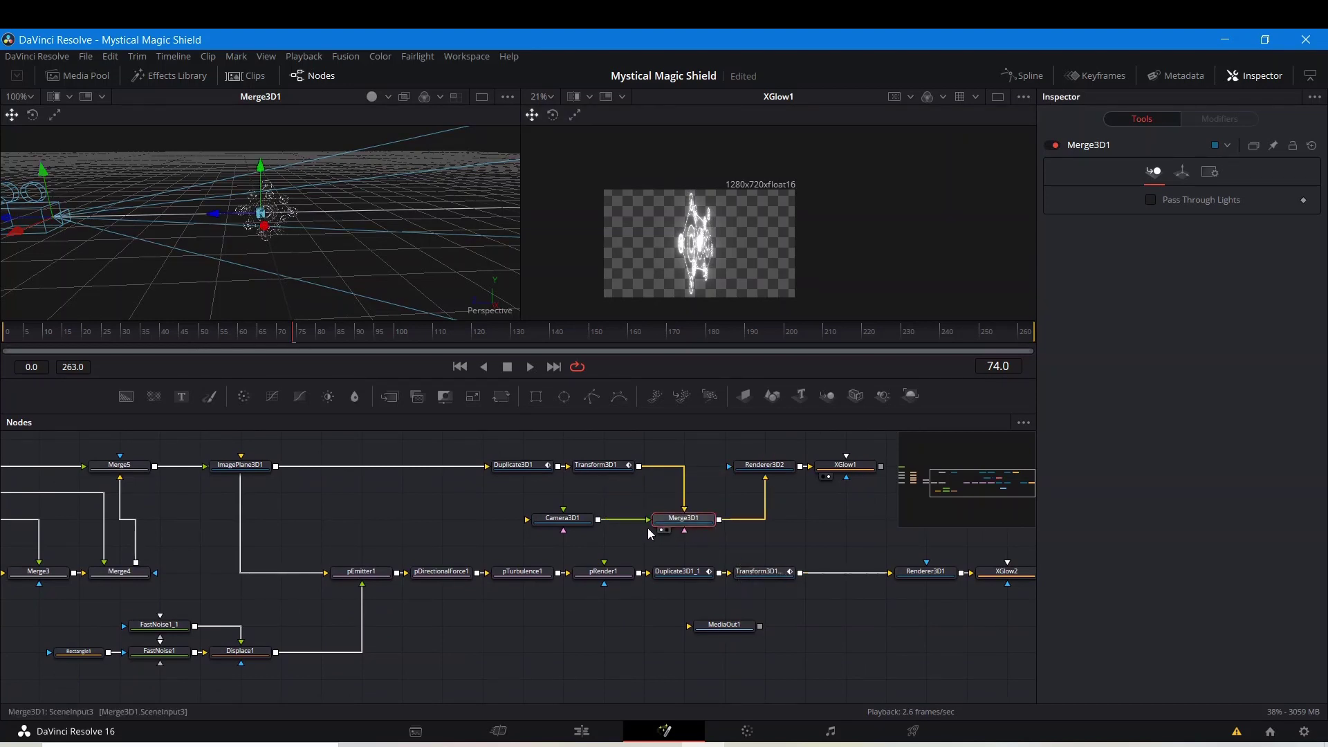
drag(719, 519, 801, 573)
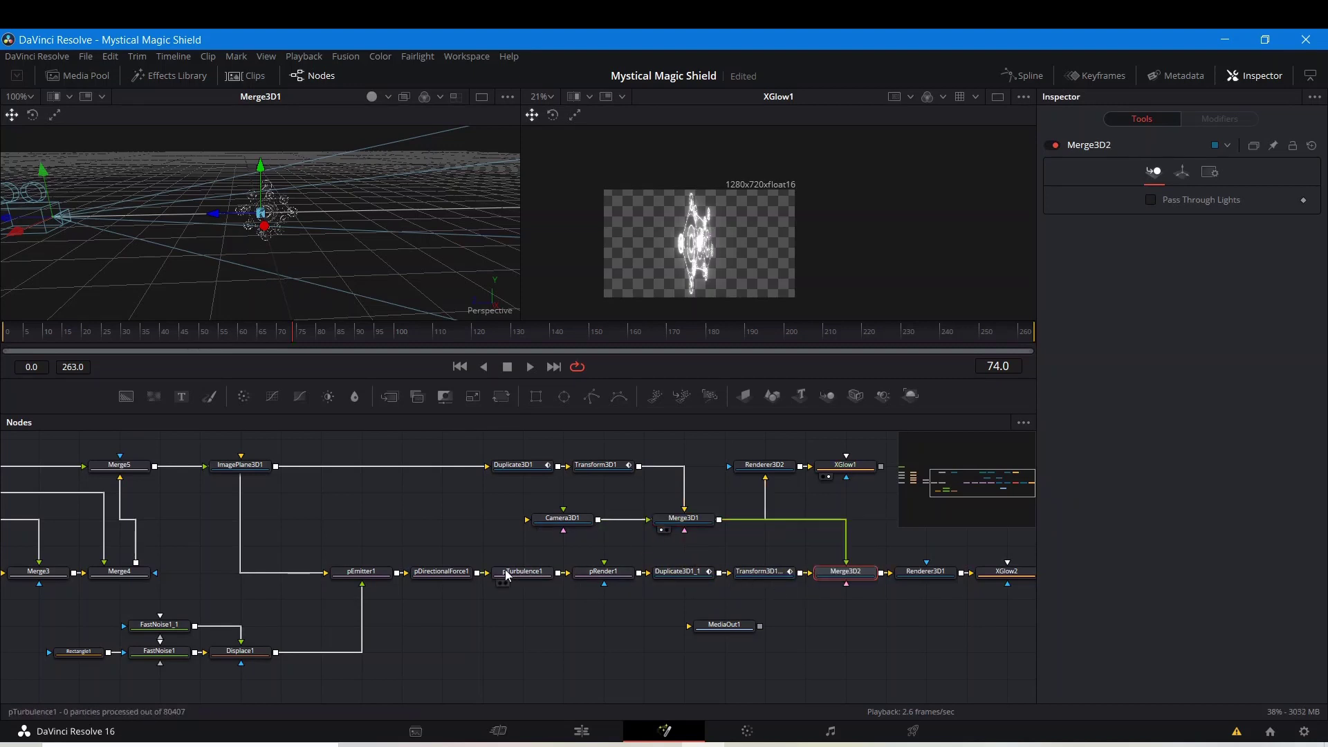
- Stack pTurbulence1 and pRender1 below pDirectionalForce1, and align Duplicate3D1_1 and Transform3D1_1 under their counterparts in the shield branch
drag(520, 572, 442, 597)
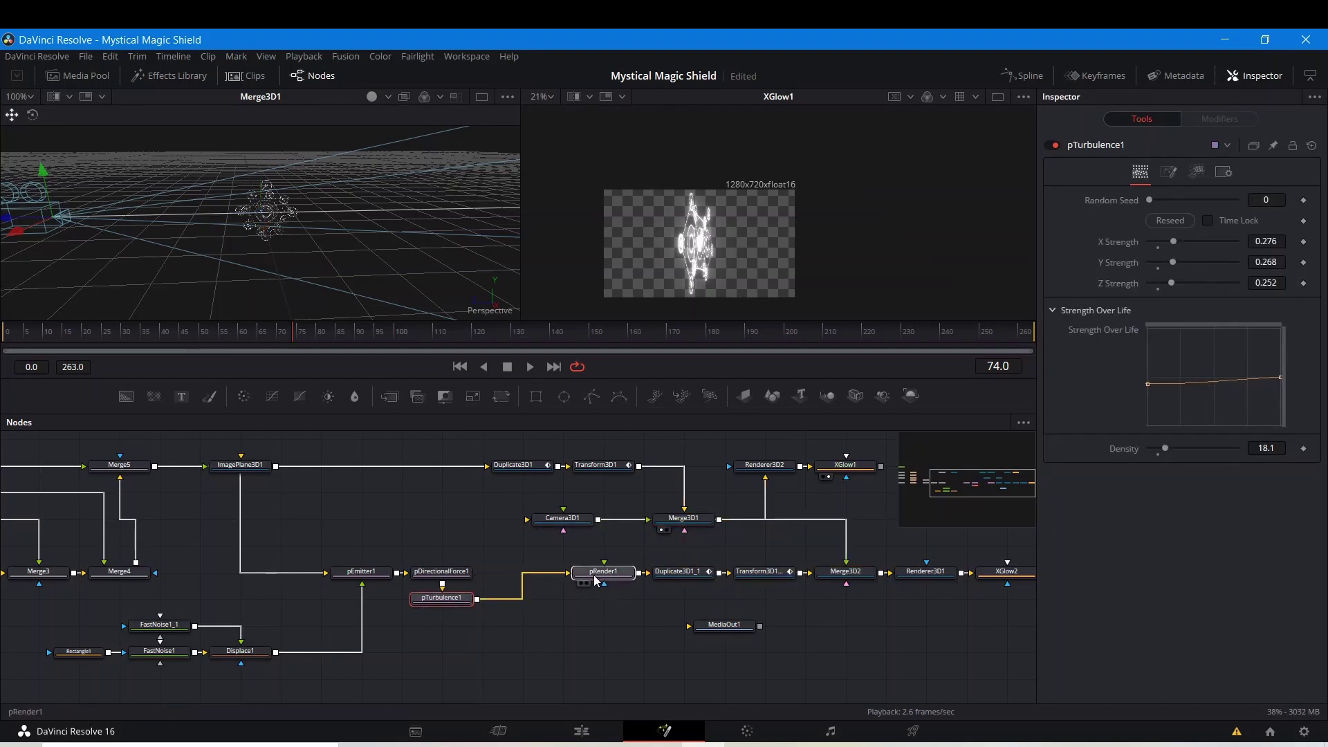
drag(604, 572, 442, 626)
drag(680, 582, 531, 581)
drag(761, 572, 604, 572)
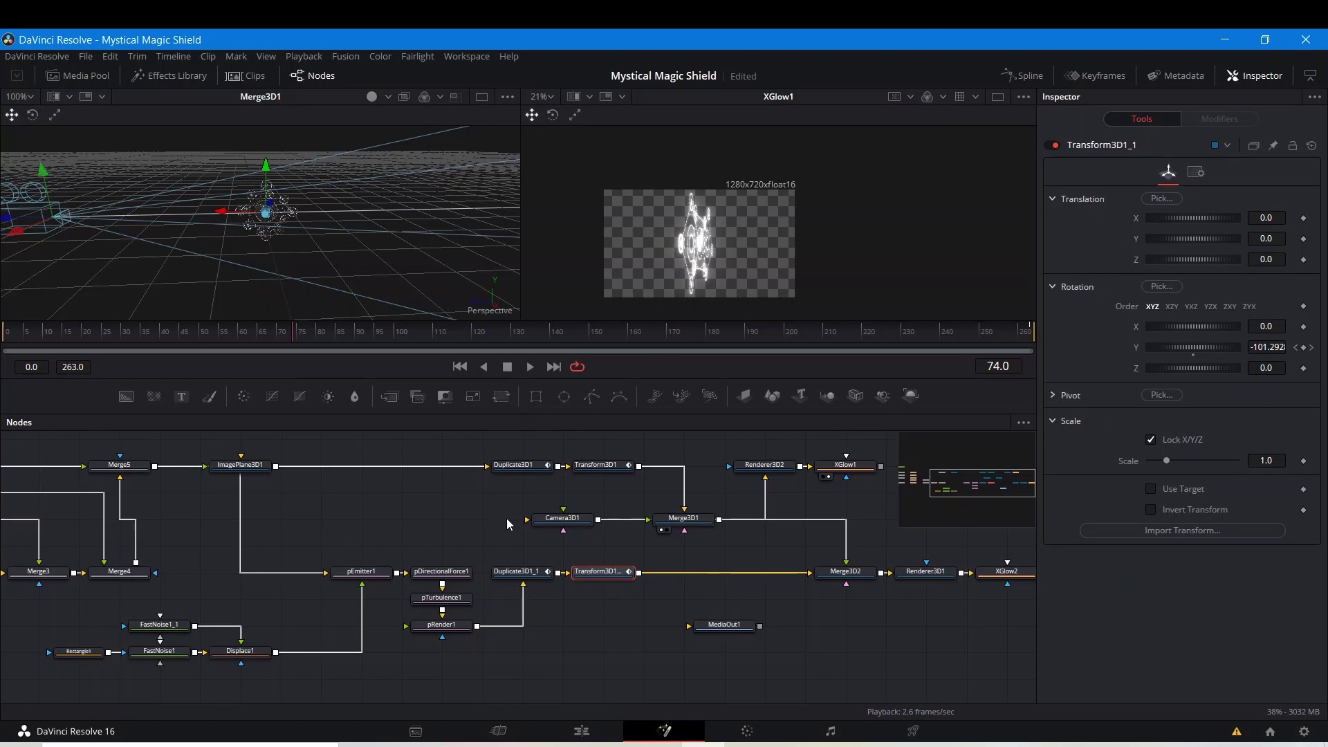
- Align Merge3D1 in the shield row with Merge3D2 directly below it, and place Renderer3D1 beside Merge3D2
drag(870, 581, 716, 584)
click(684, 518)
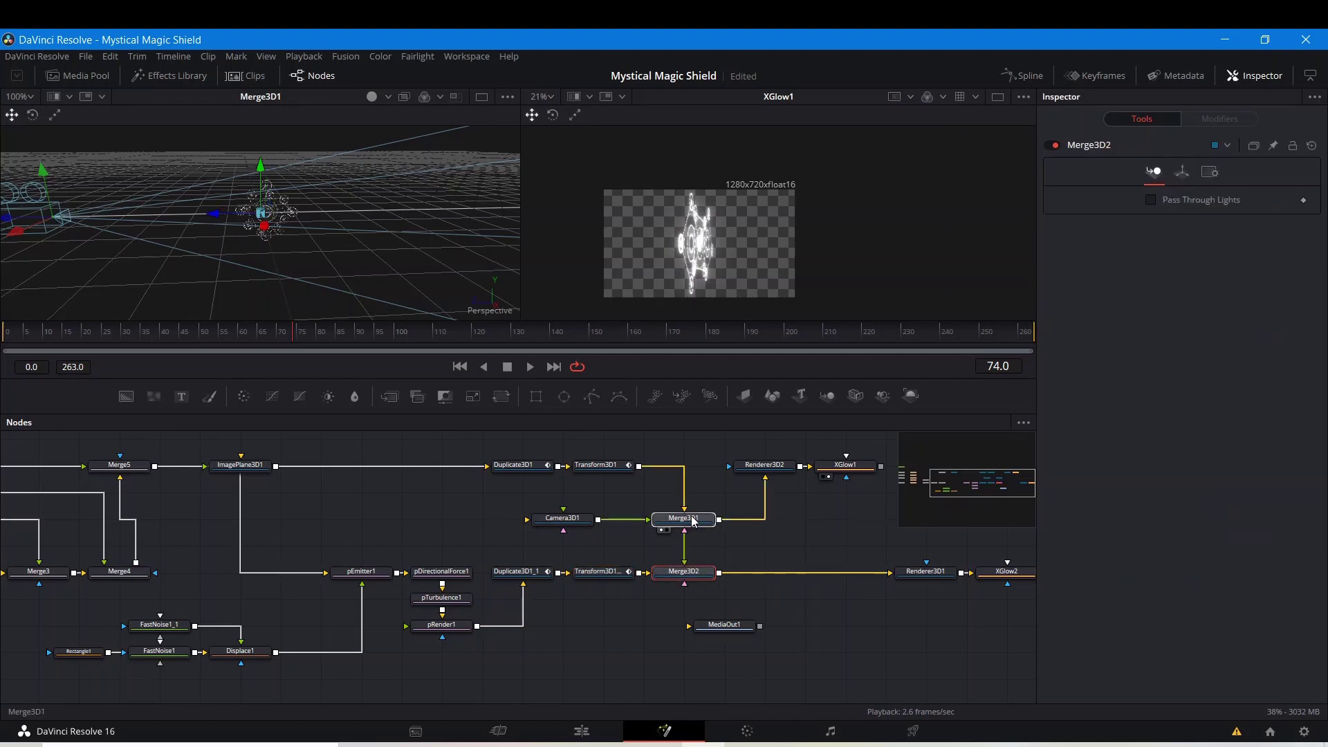
drag(683, 518, 683, 465)
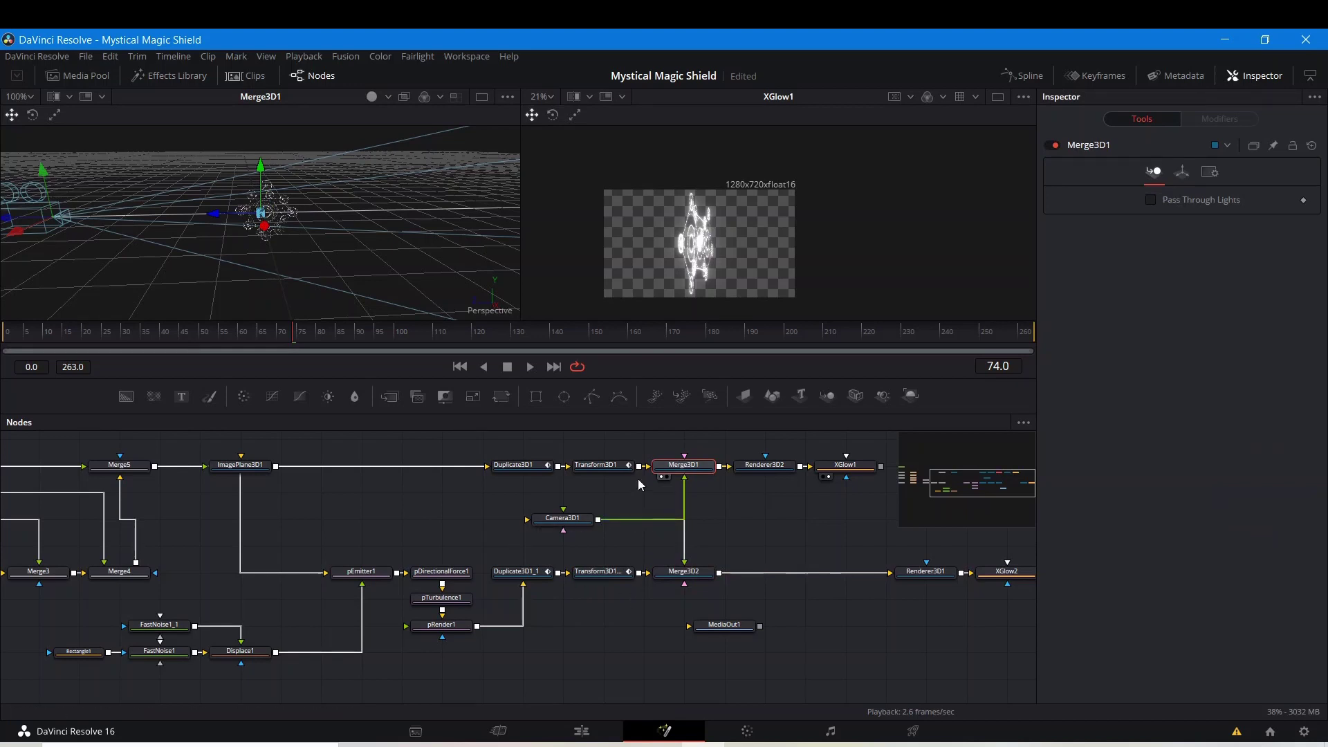
drag(915, 572, 754, 573)
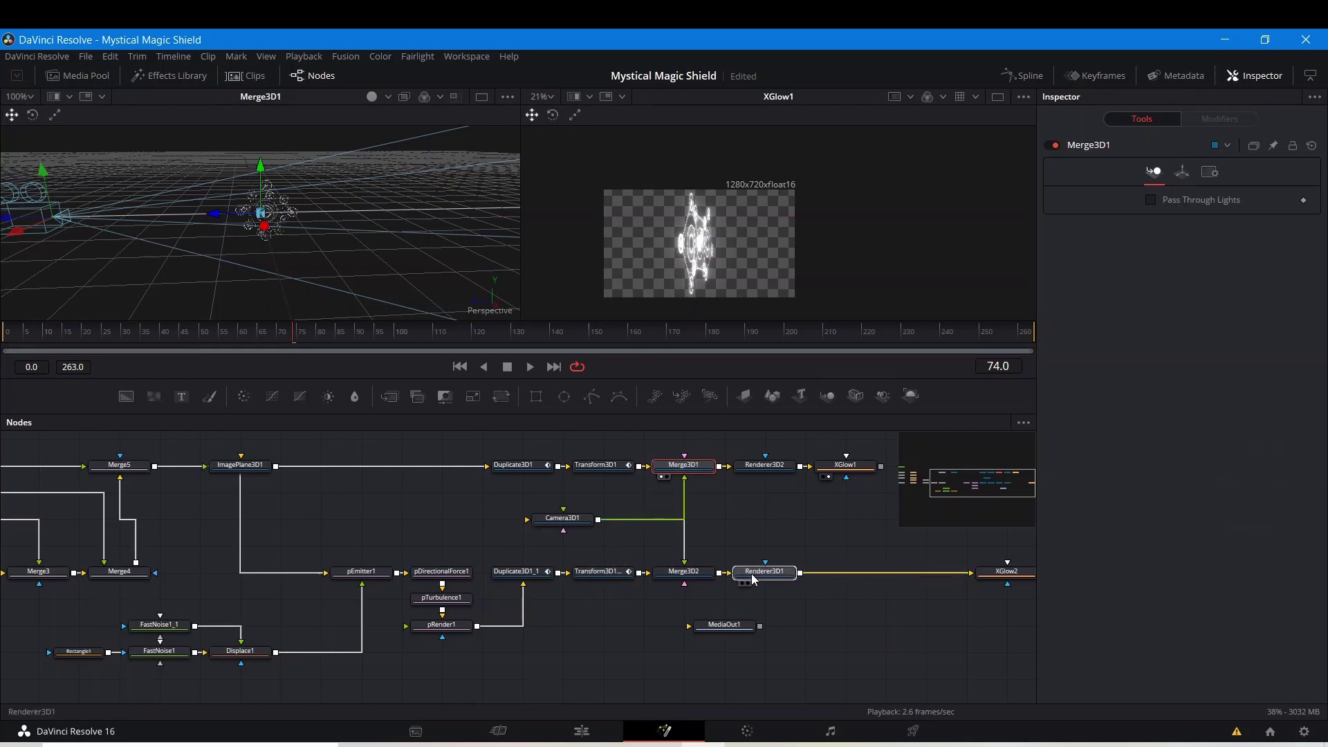
- Show Renderer3D1 in the second viewer and turn off the viewer's Checker Underlay
click(748, 585)
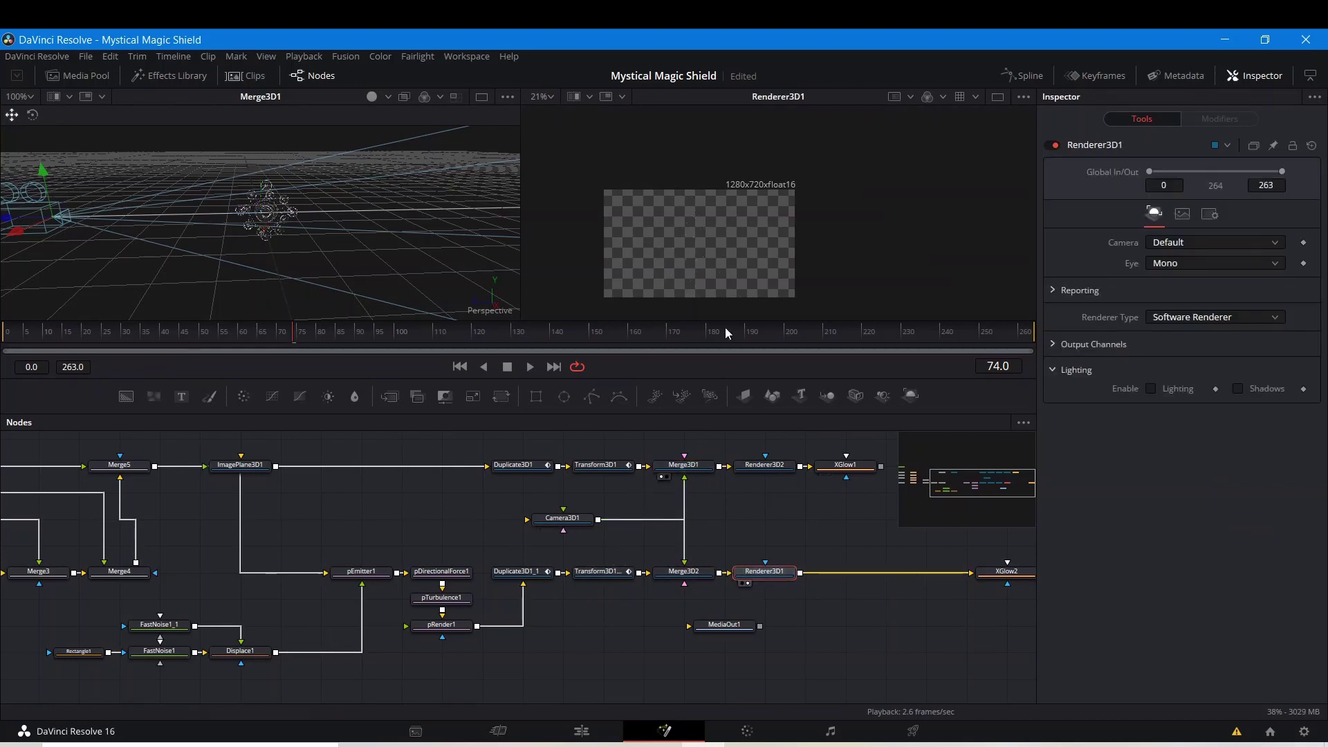
key(ctrl+f)
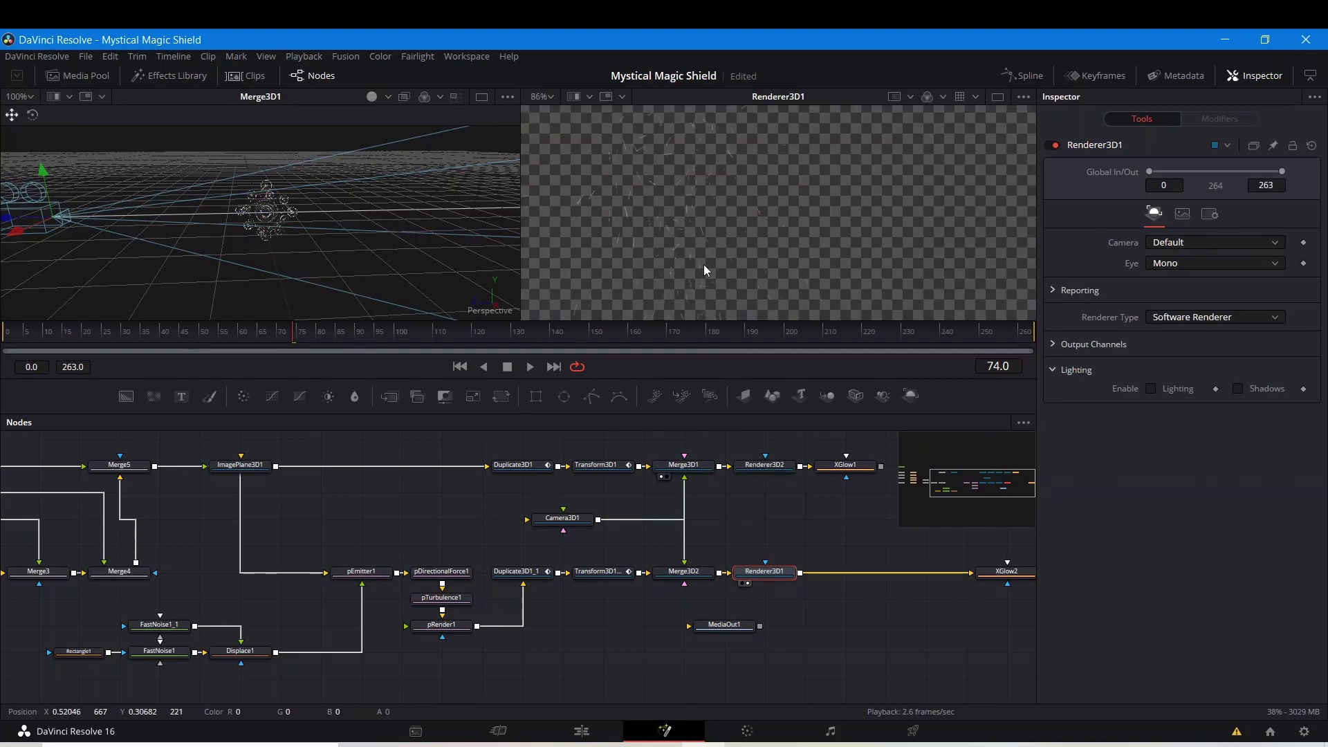
right_click(734, 218)
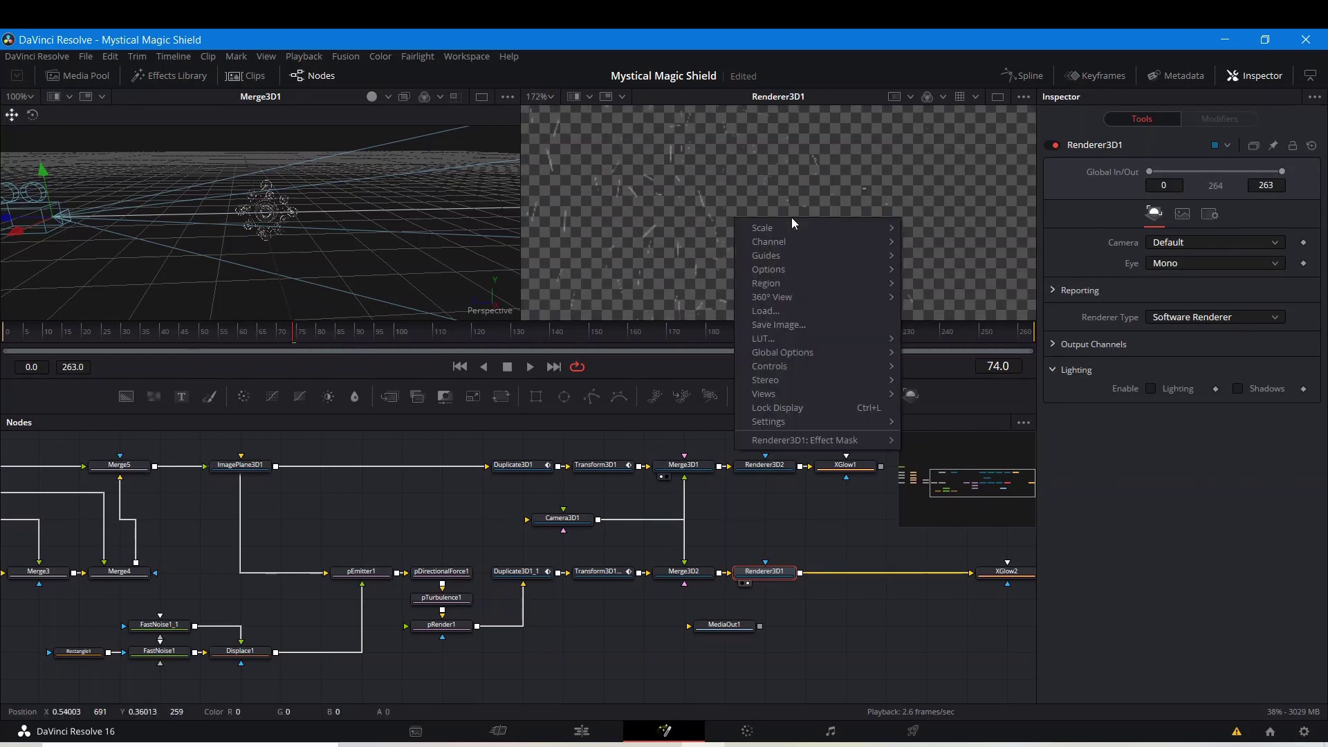
mouse_move(787, 268)
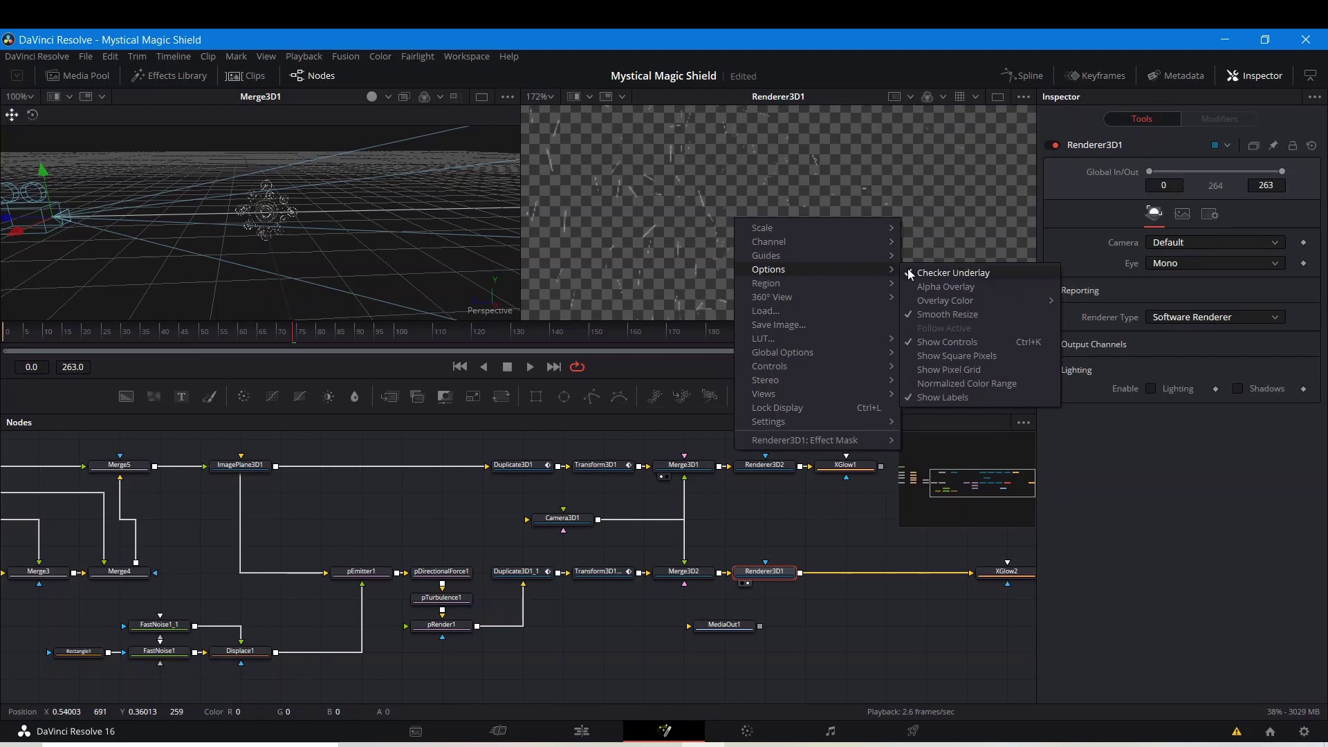
click(941, 274)
scroll(828, 217, down, 5)
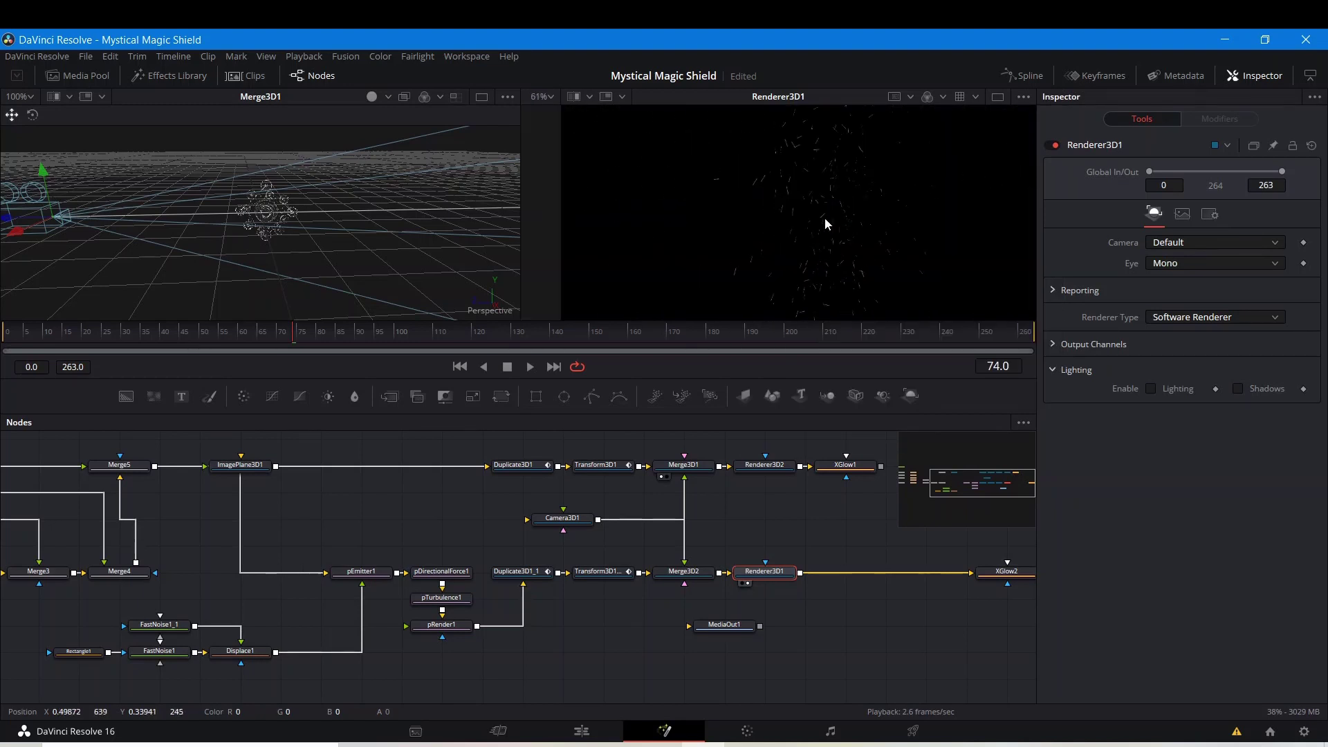
- Clear the first viewer and save the project
click(741, 583)
click(741, 583)
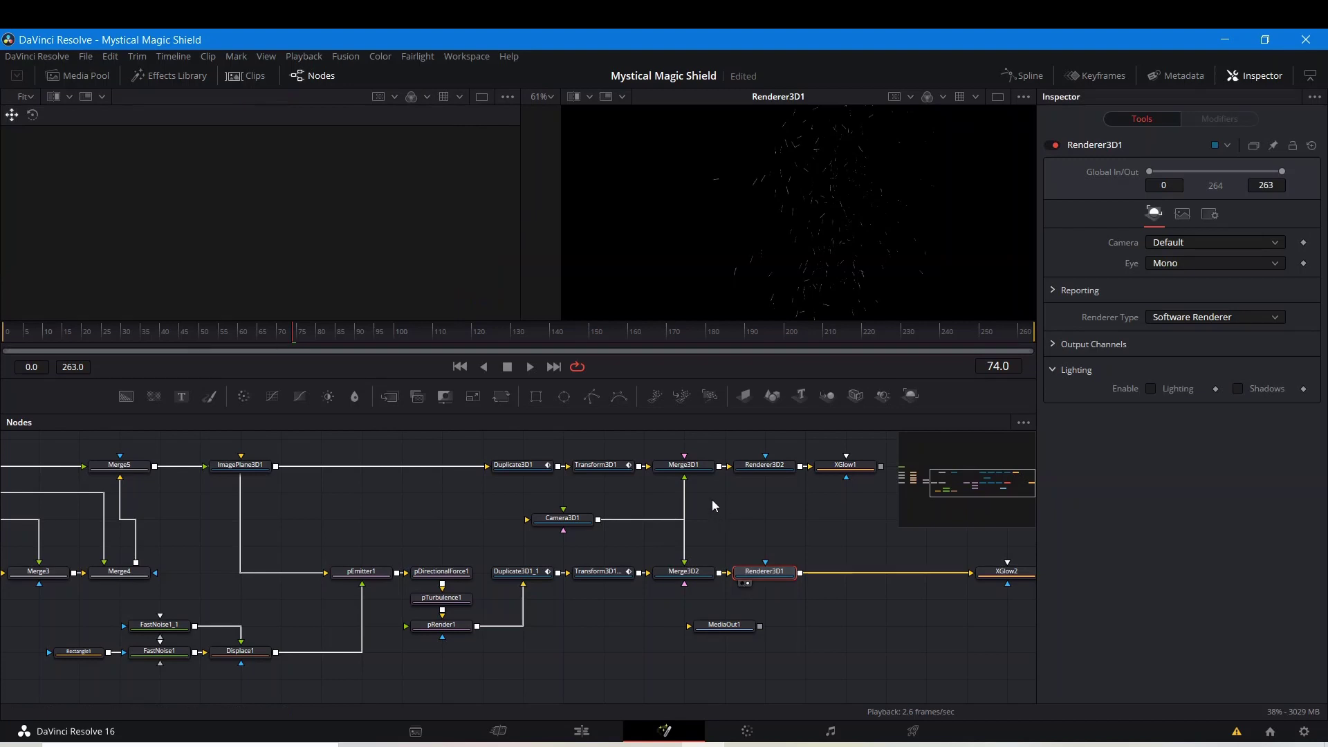
key(ctrl+s)
- View the particle branch's XGlow2 output in the second viewer and examine the glowing particles
drag(790, 507, 531, 532)
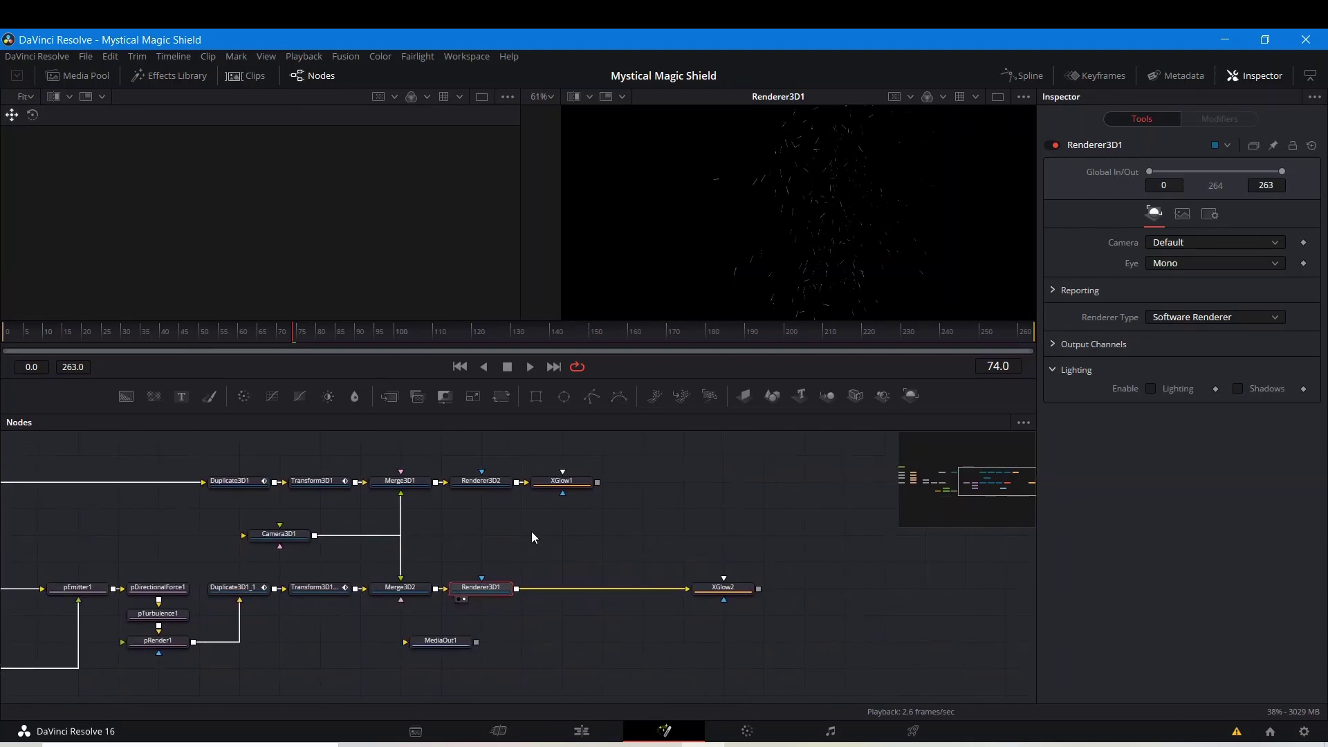
click(706, 600)
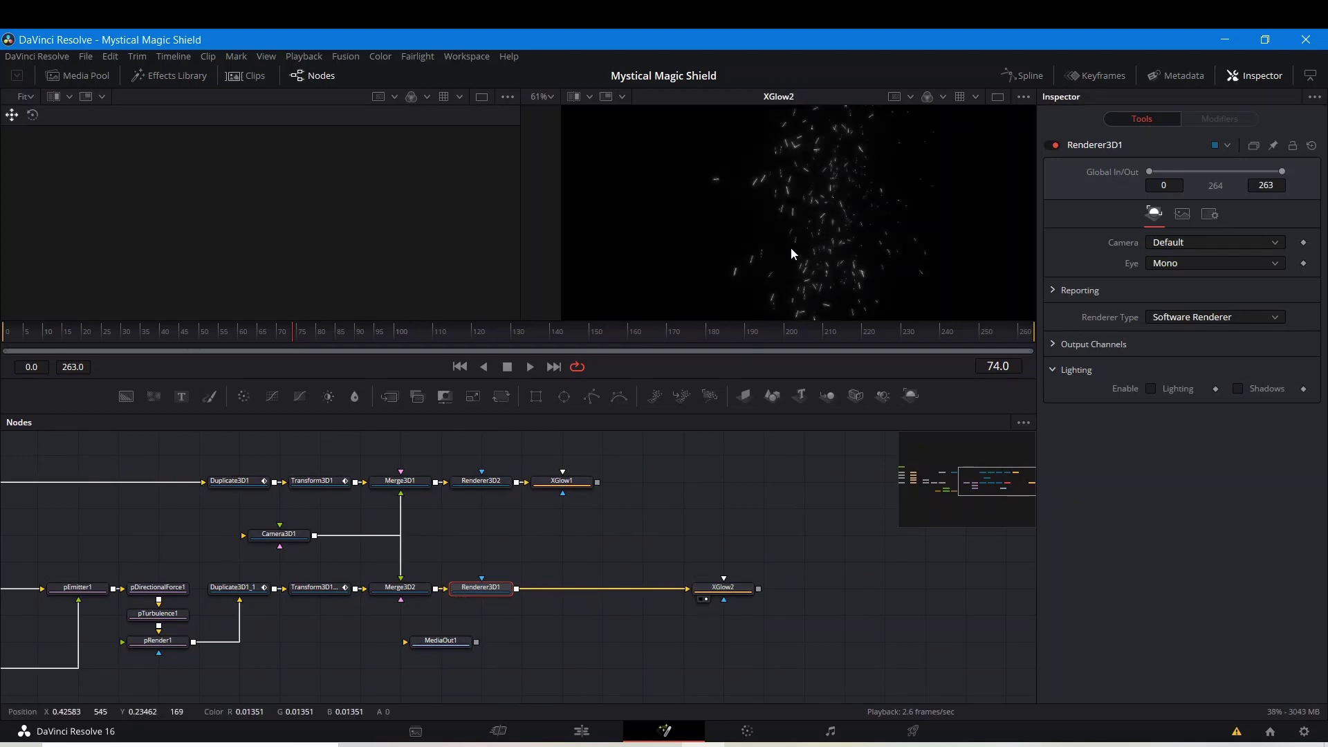
scroll(790, 247, up, 2)
scroll(791, 247, down, 2)
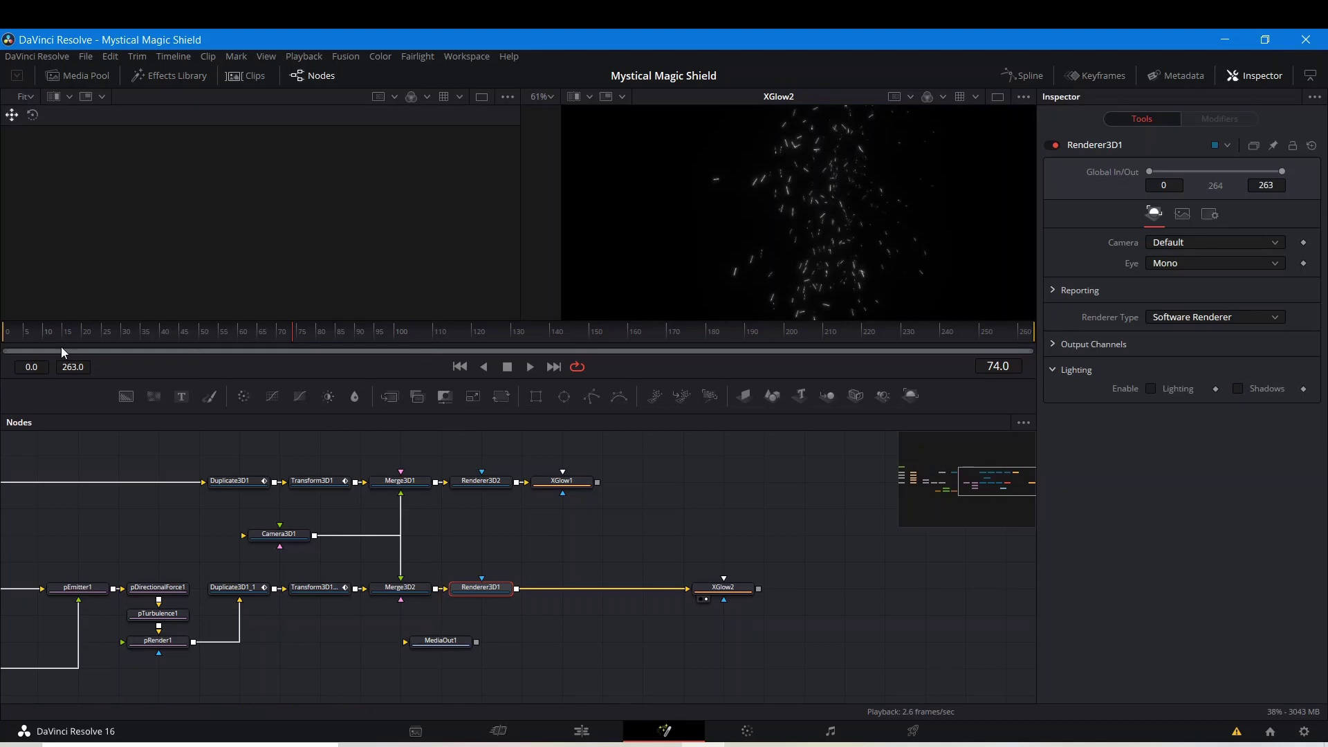
- Animate XGlow2's Gradient starting at frame 0, and set its color to pure red at frame 17
key(Home)
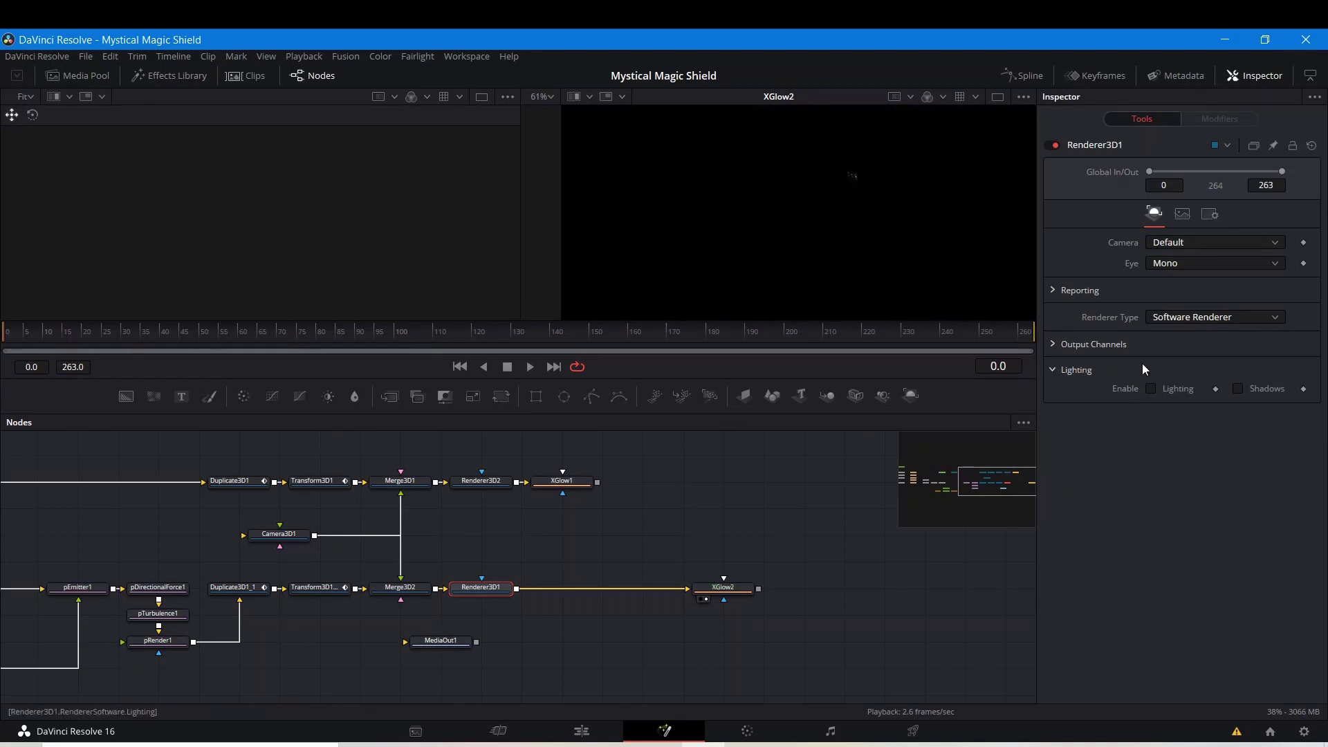
click(720, 593)
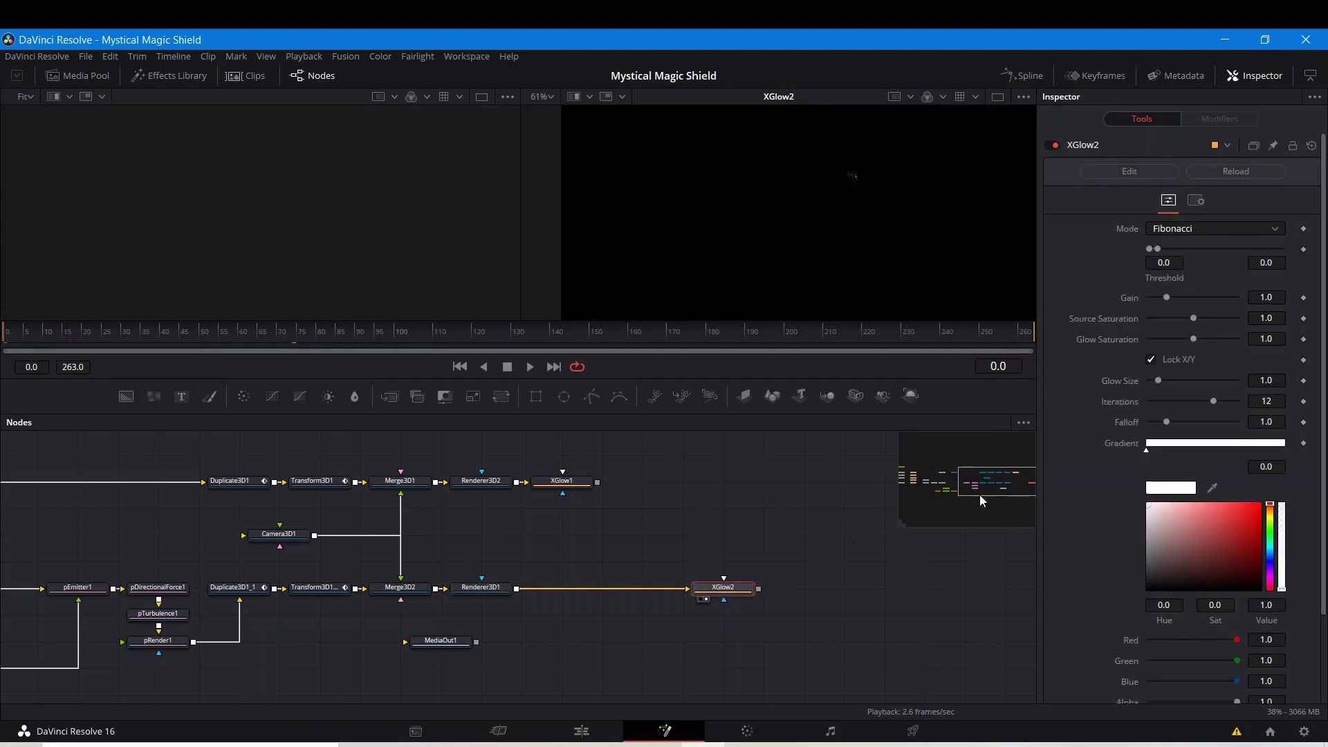
right_click(1119, 442)
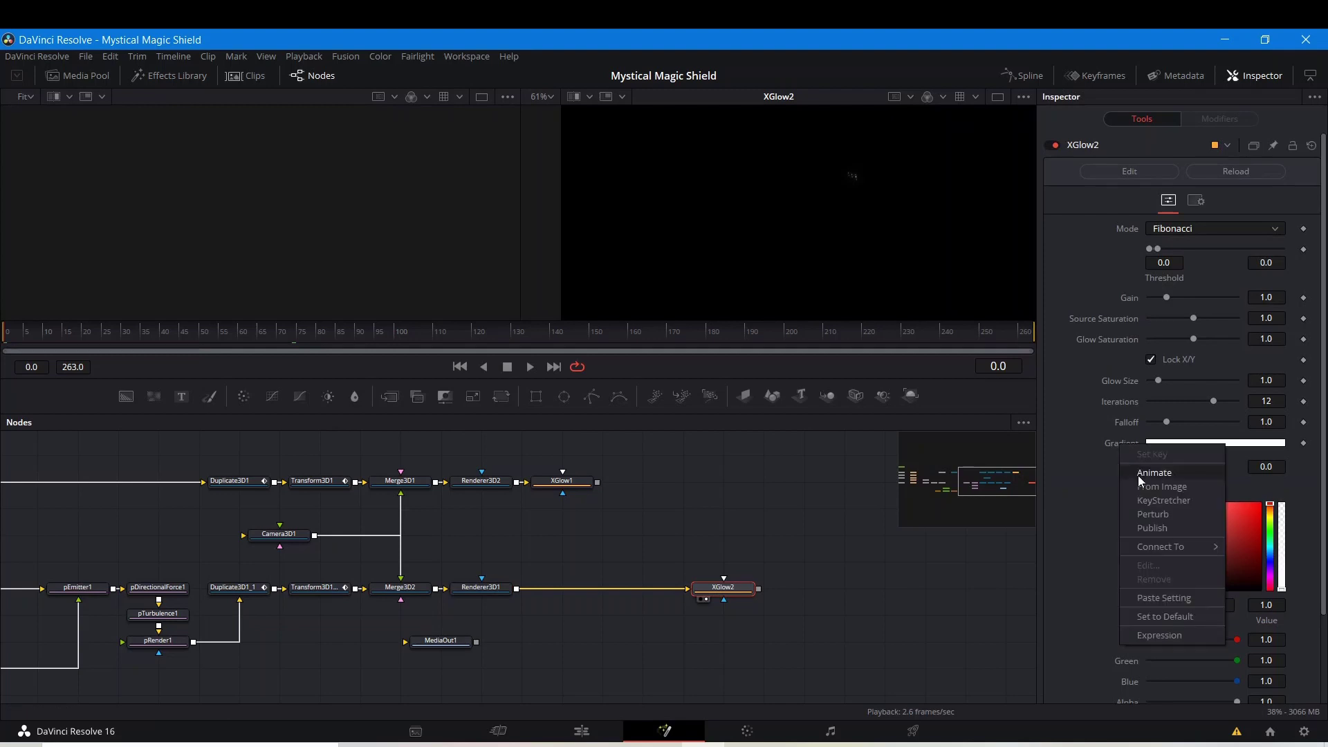
click(1138, 473)
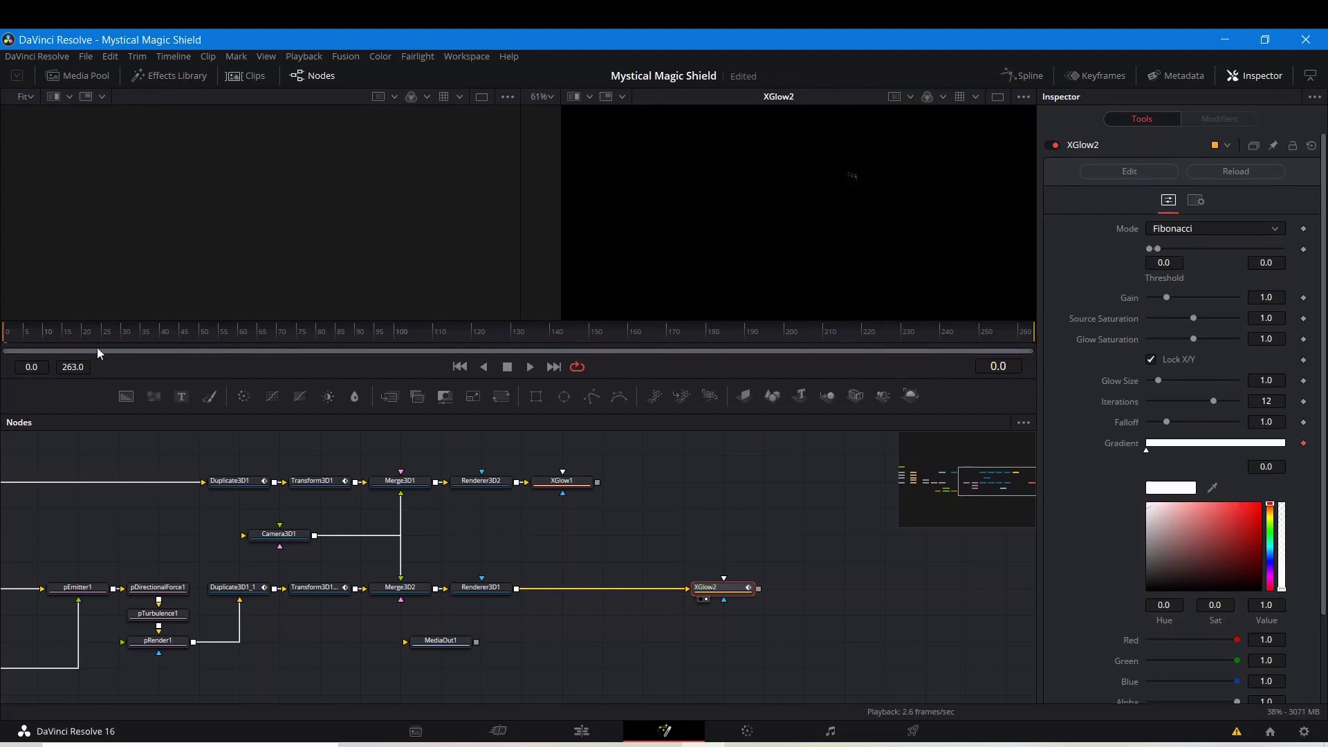
drag(1227, 516, 1260, 504)
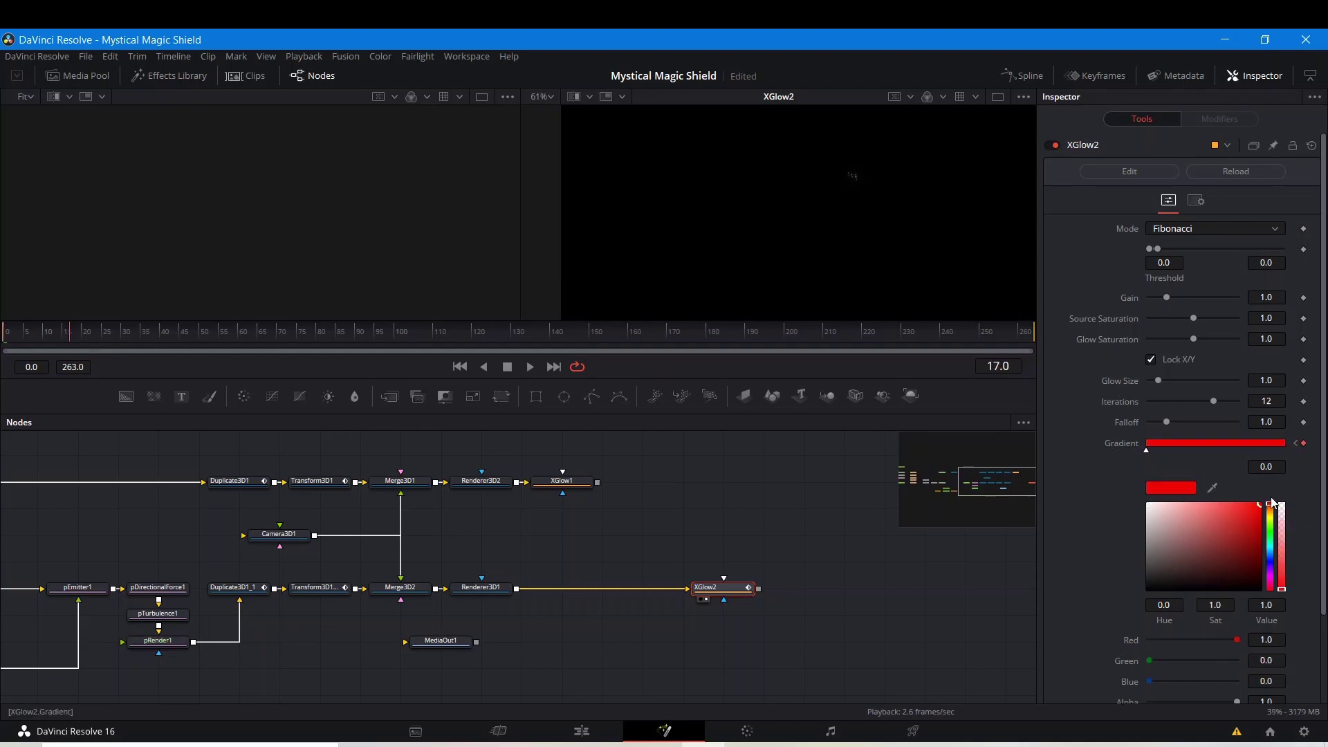
- Keyframe XGlow2's Gradient to orange (hue 0.088) at frame 25 and to light orange (saturation 0.542) at frame 38
click(100, 336)
drag(1272, 520, 1272, 515)
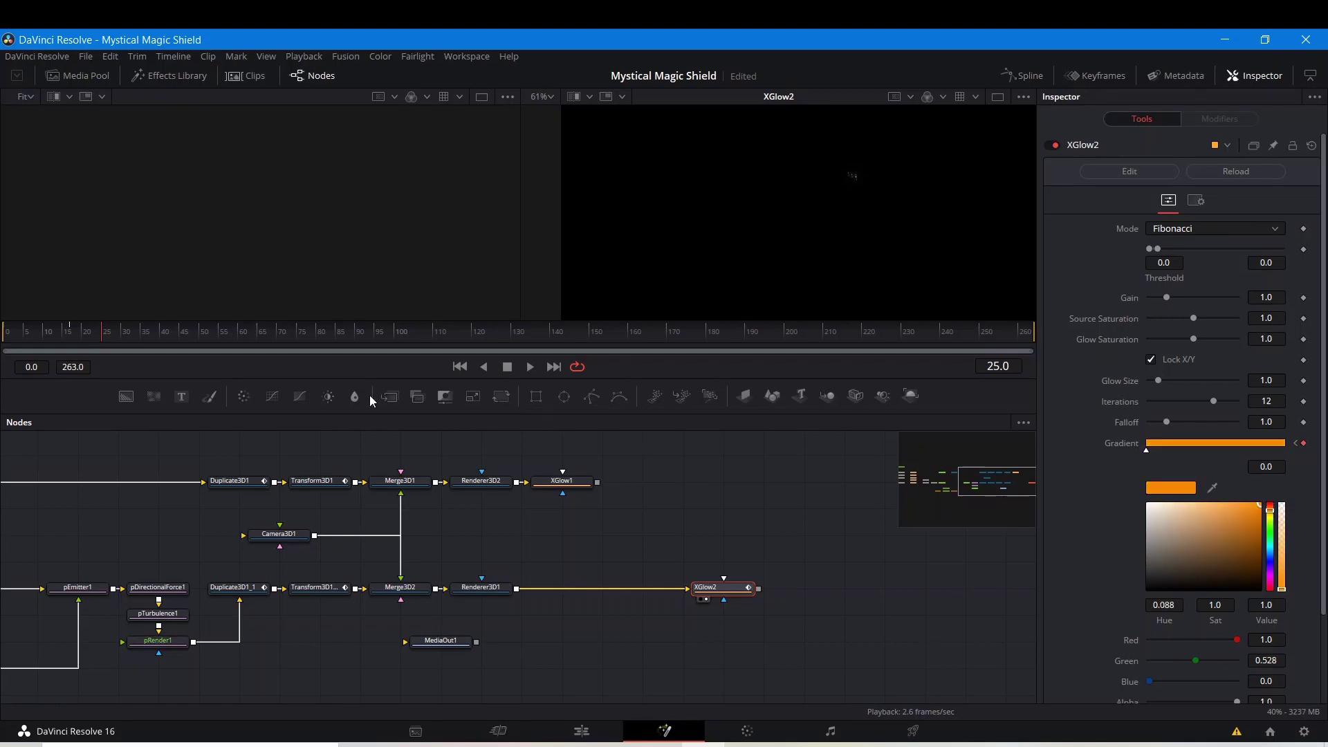
click(153, 333)
click(1208, 505)
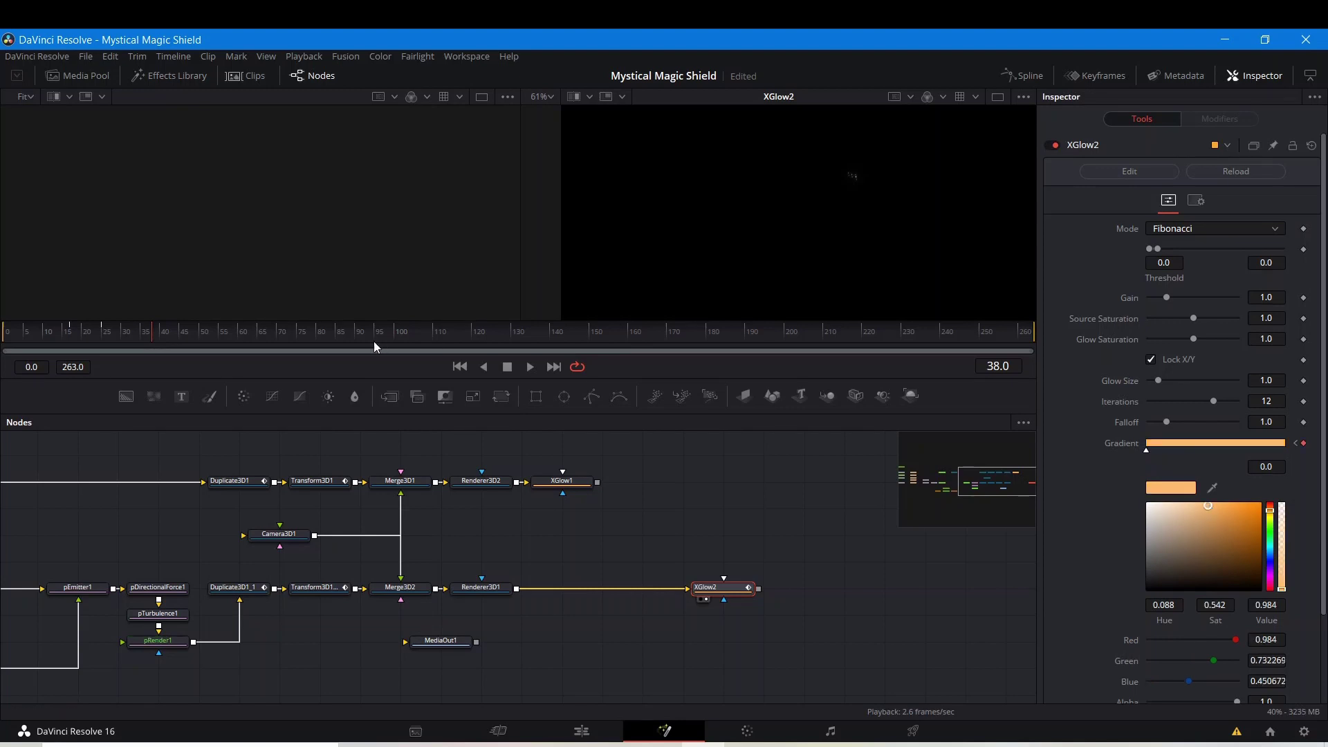
- Keyframe XGlow2's Gradient to an orange-tinted red (hue 0.016, saturation 0.964) at frame 60
click(239, 331)
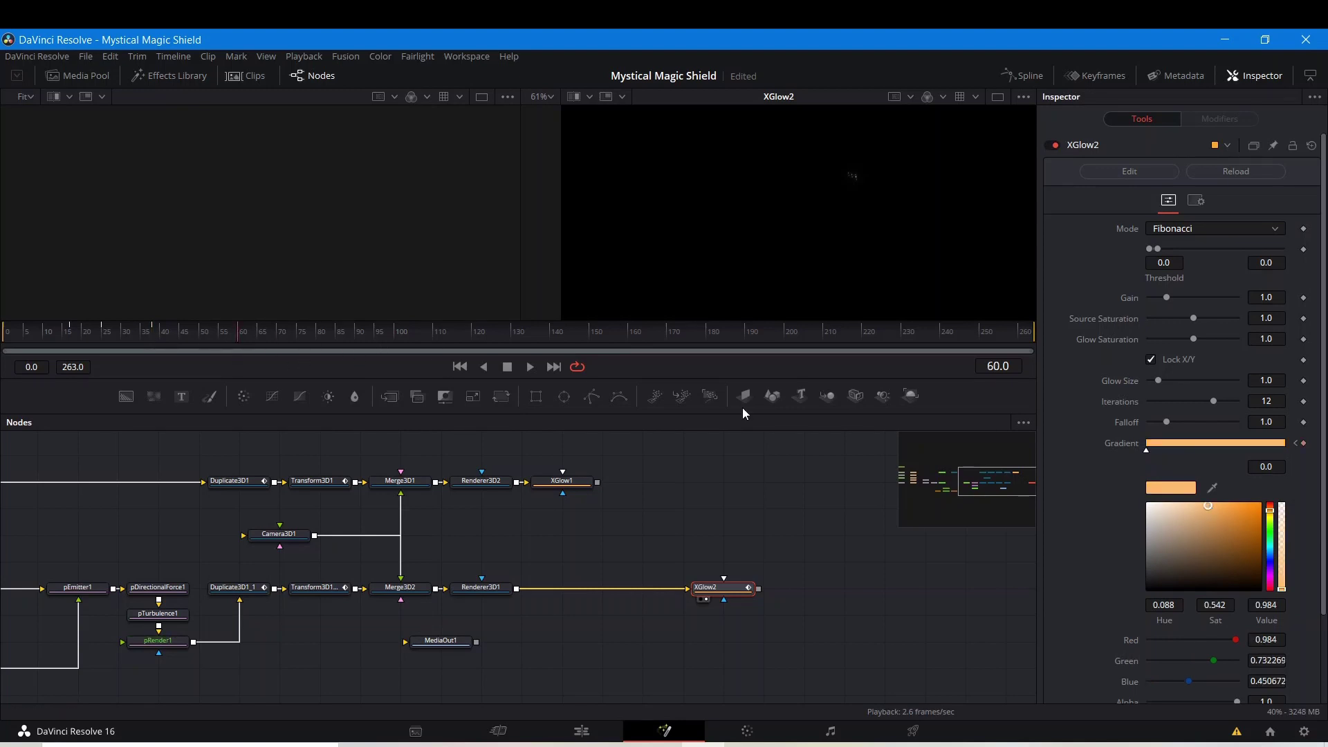
click(1271, 506)
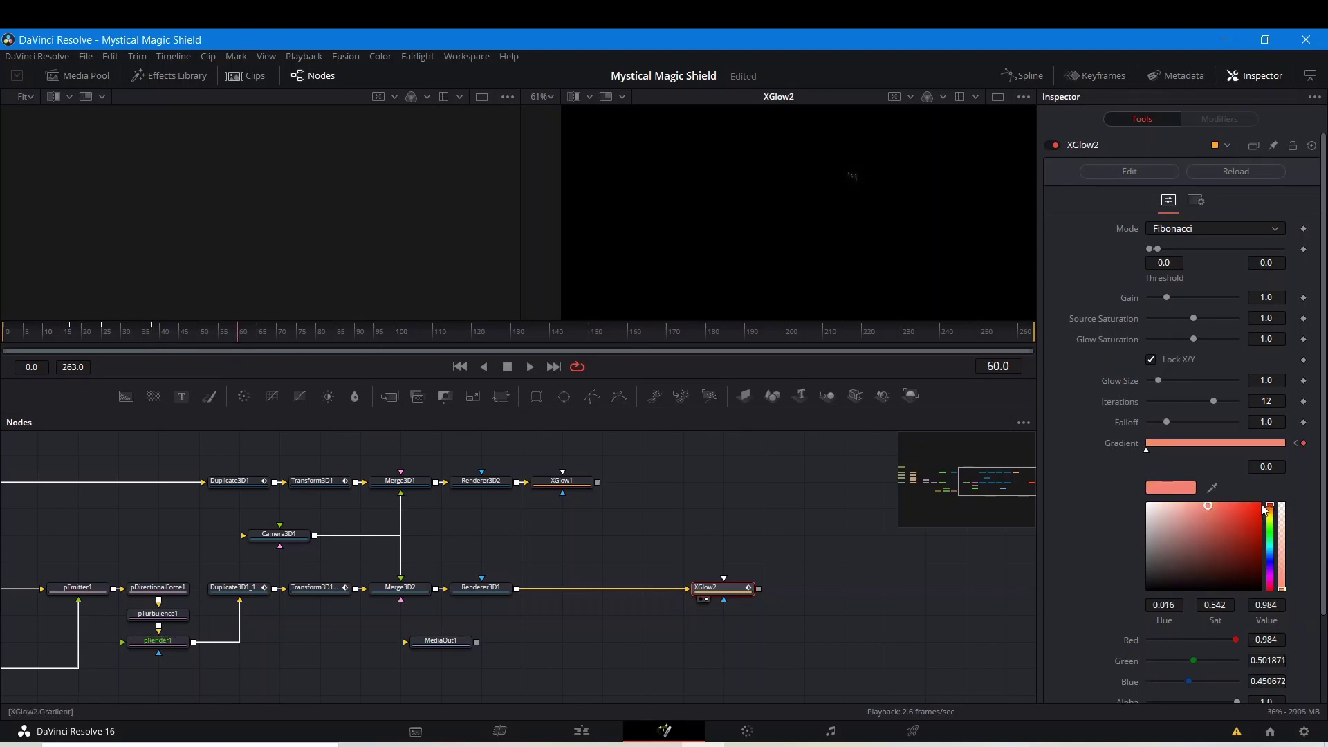
click(1245, 504)
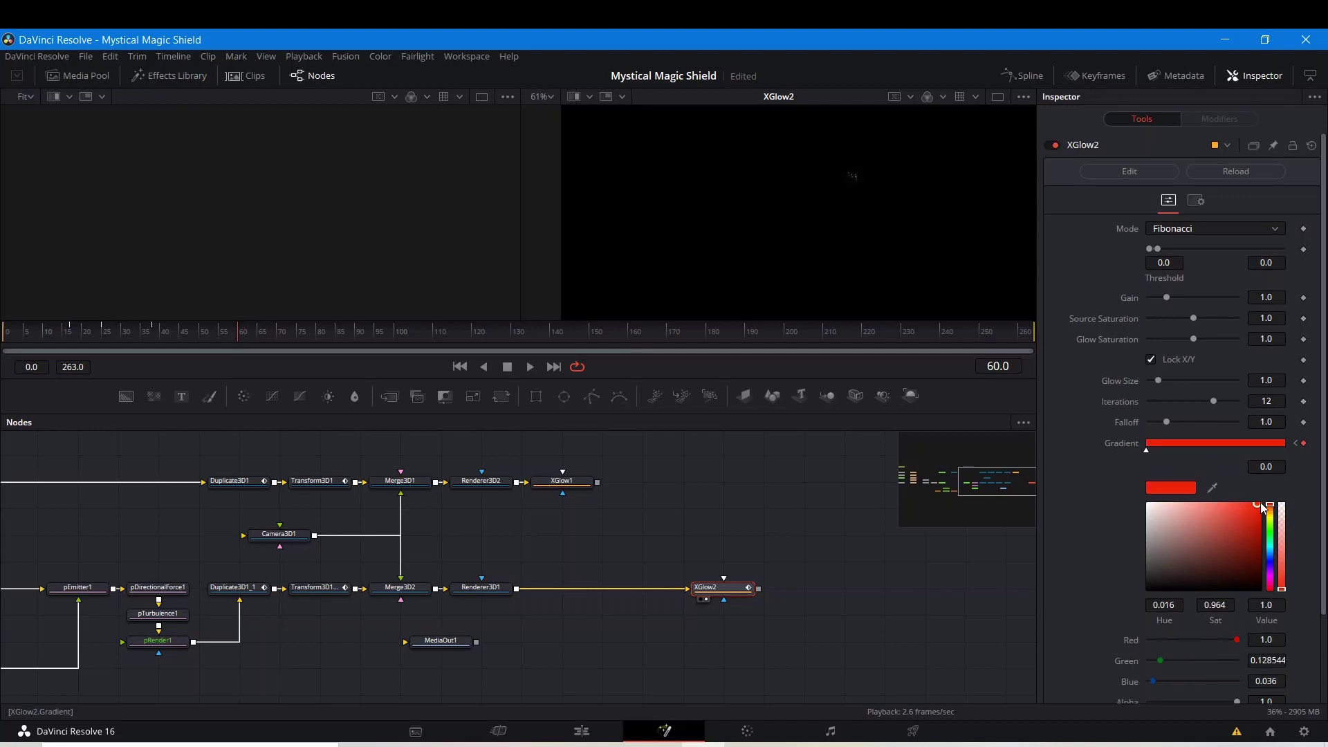
- Keyframe XGlow2's Gradient to amber (hue 0.128, saturation 0.982) at frame 77 and to red (hue 0.0) at frame 91
click(303, 332)
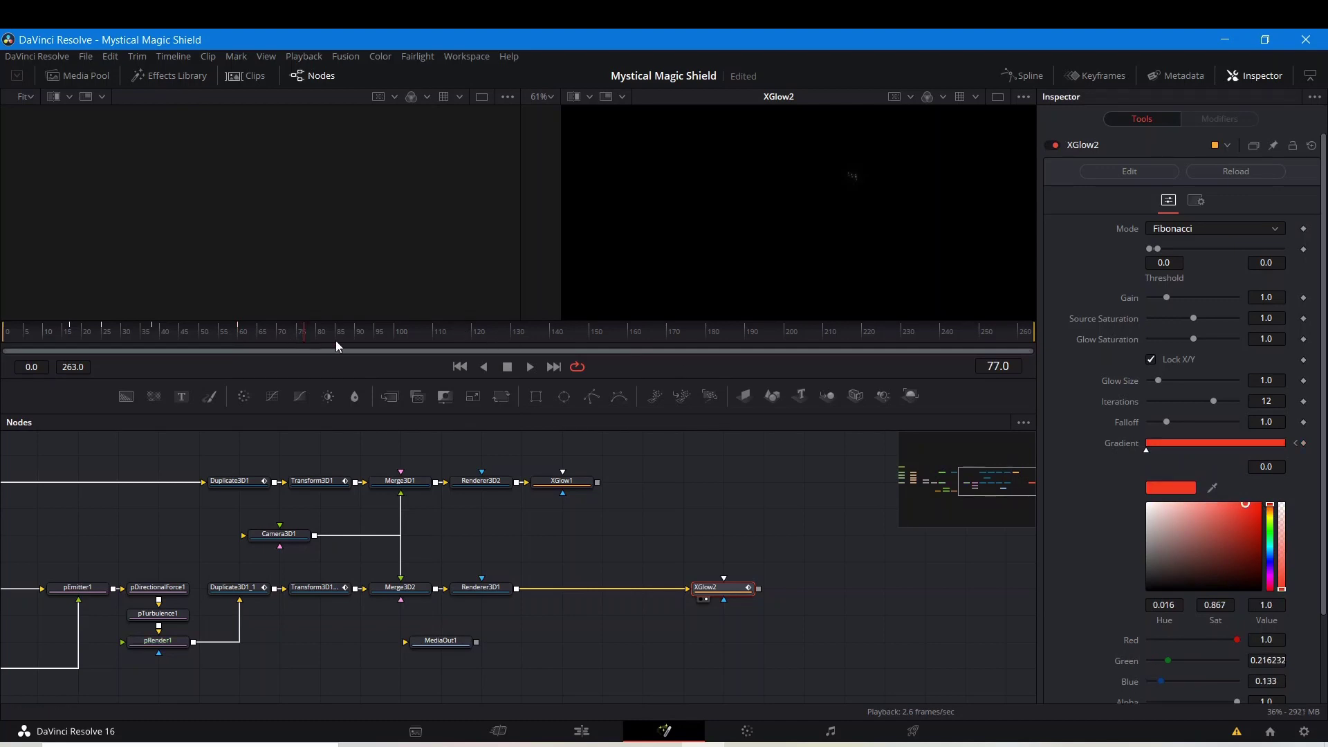
click(1273, 514)
click(1258, 509)
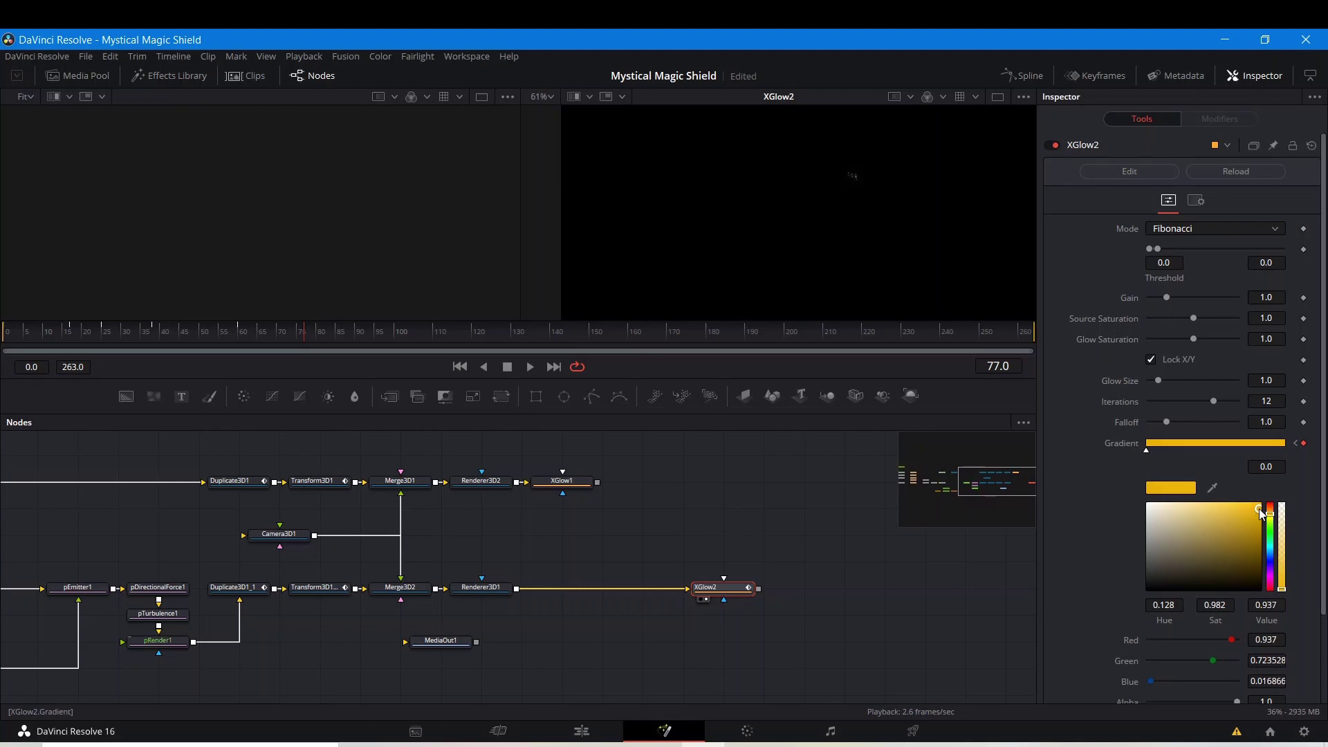
click(359, 335)
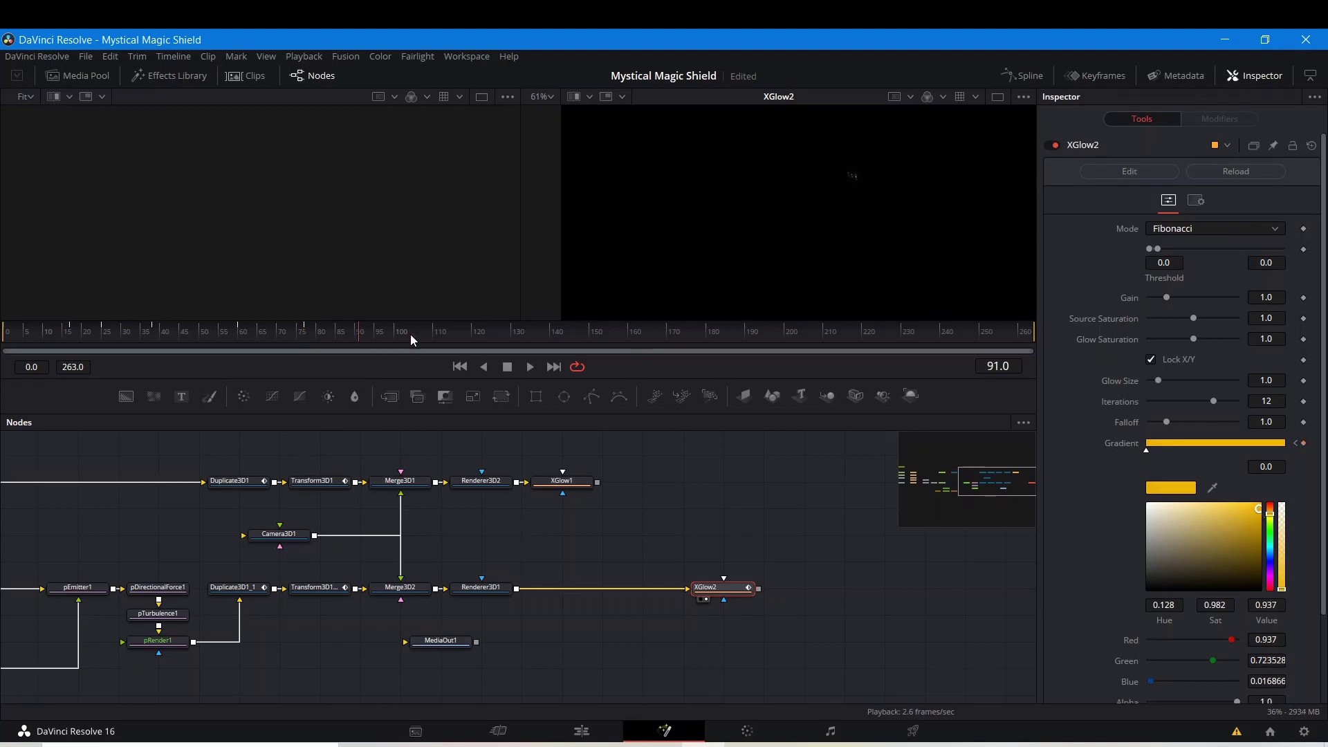
click(1271, 508)
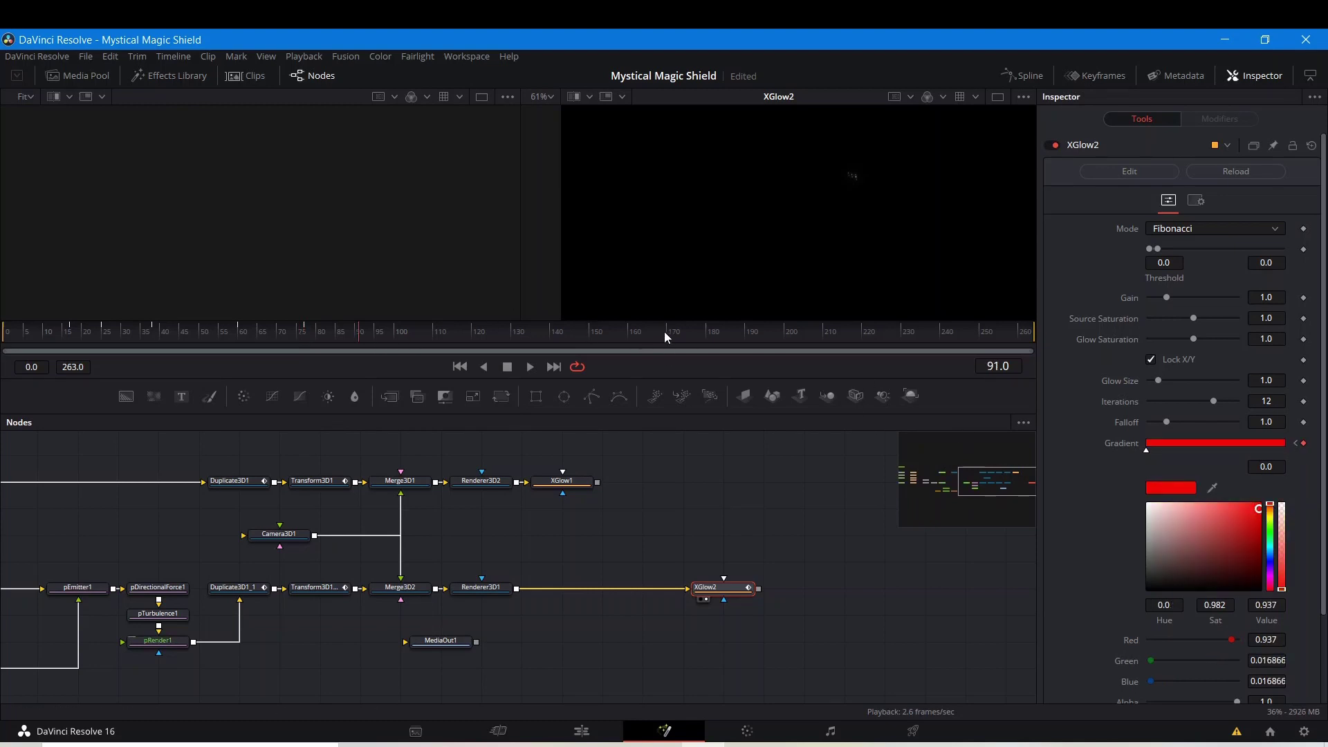
- Keyframe XGlow2's Gradient to light red (saturation 0.584) shortly before frame 110 and to orange (hue 0.08, saturation 0.873) at frame 122
click(427, 336)
click(1212, 506)
click(480, 333)
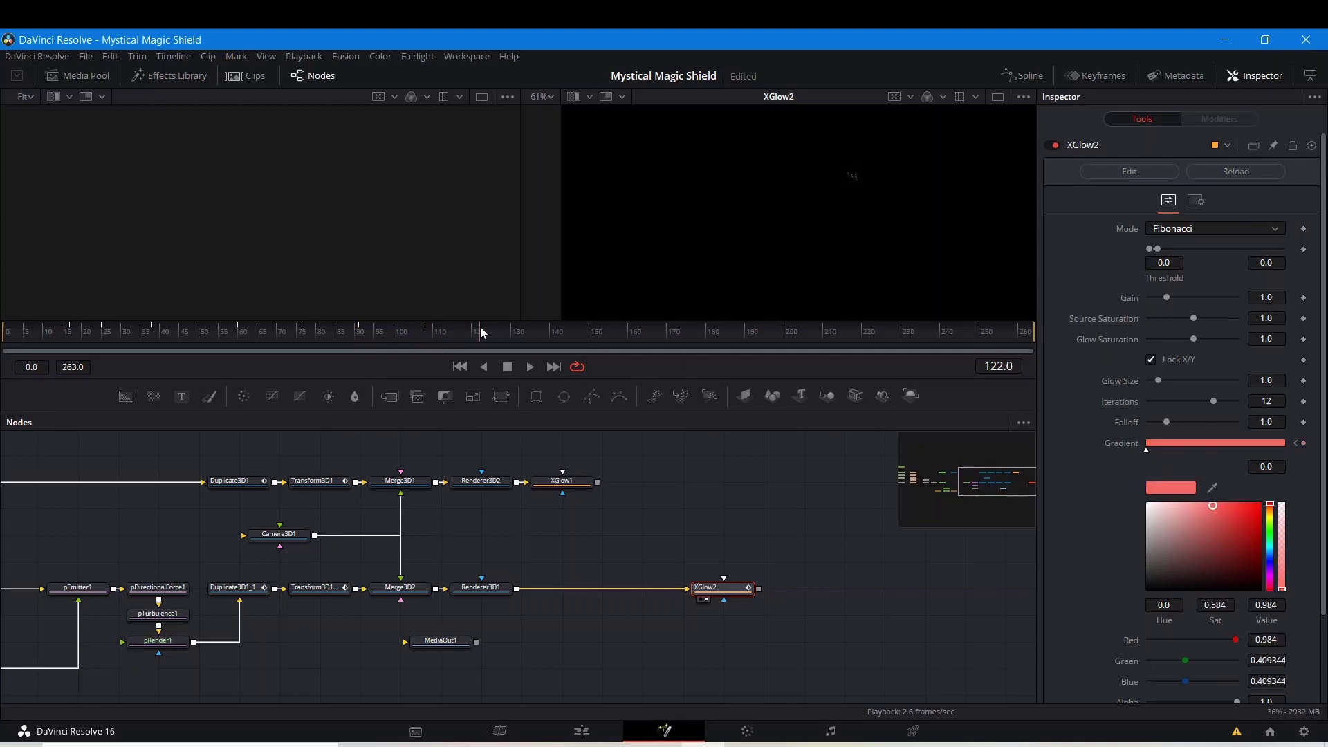
click(1269, 510)
drag(1235, 509, 1247, 504)
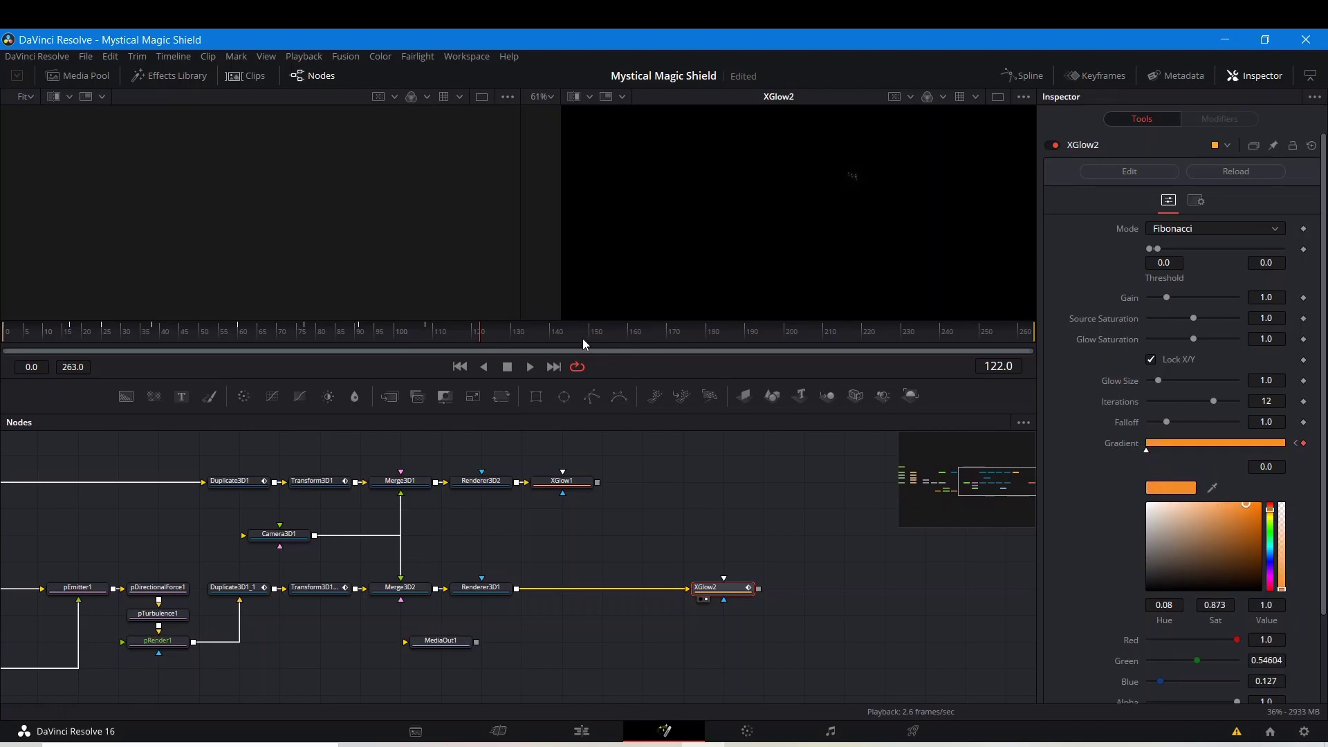
- Keyframe XGlow2's Gradient to a deeper orange (saturation 0.922) just past frame 140 and to light orange (saturation 0.639) at frame 165
click(1254, 506)
click(649, 339)
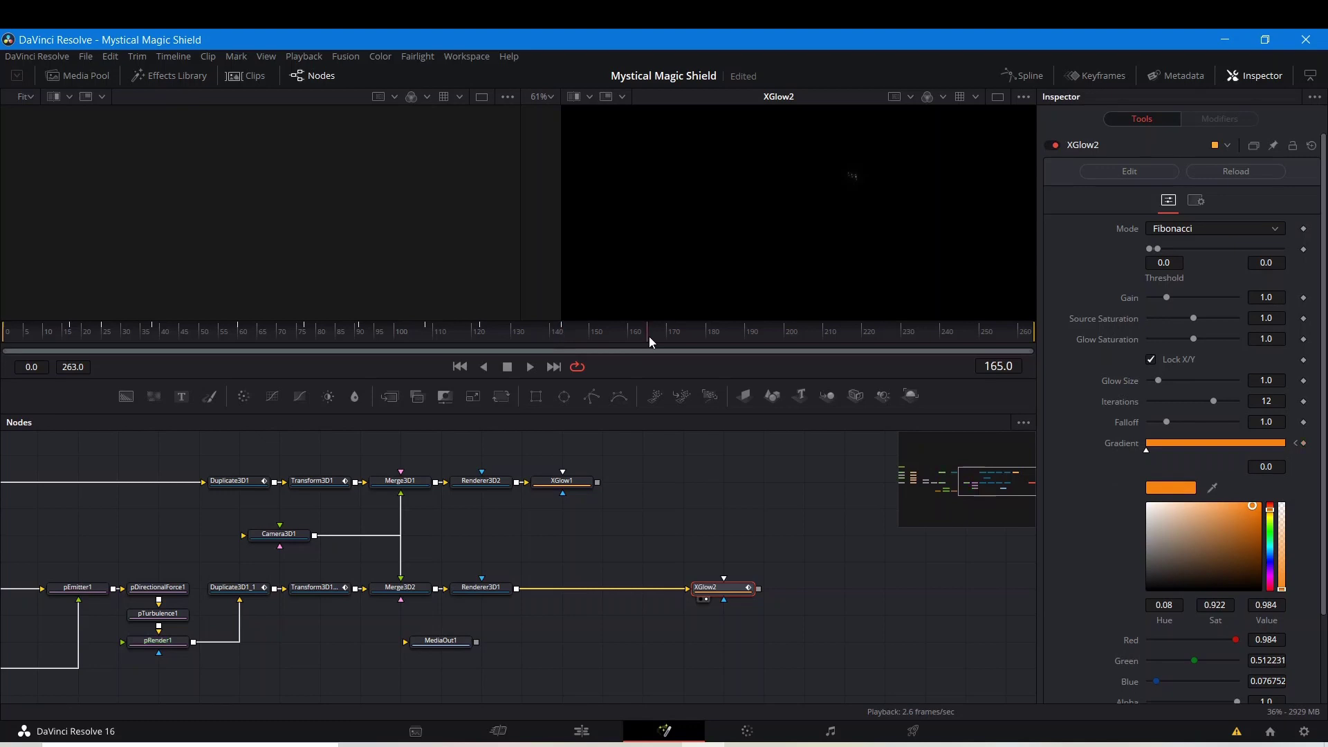
drag(1198, 508, 1219, 504)
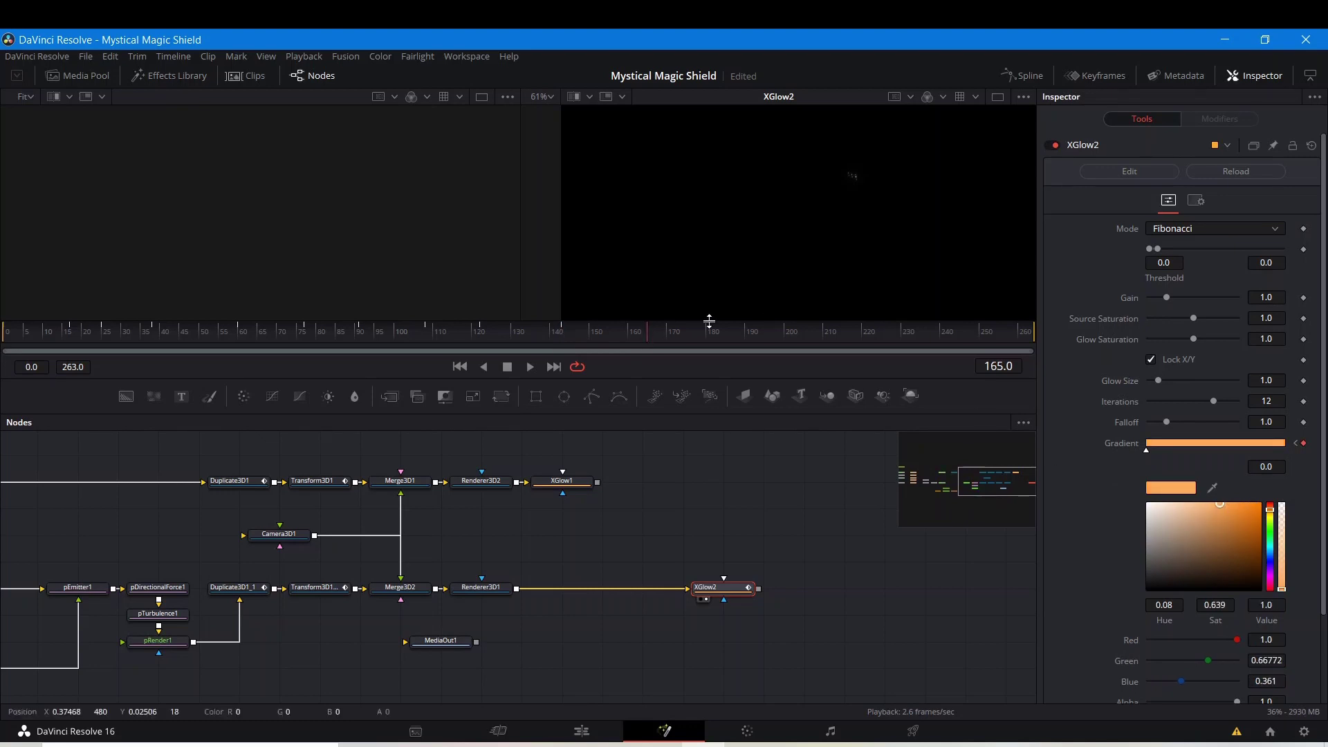
- Keyframe XGlow2's Gradient to red (hue 0.0, saturation 0.795) at frame 195 and to saturation 0.855 at frame 212
click(764, 335)
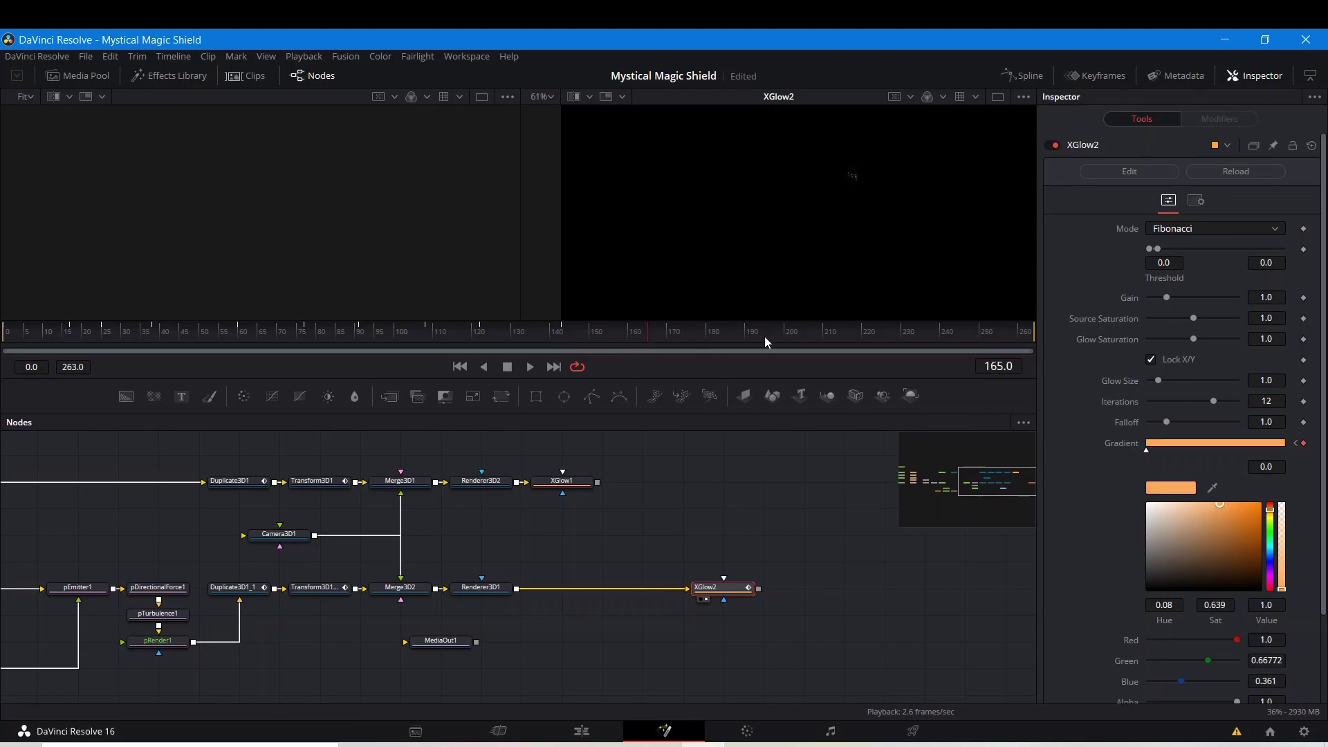
click(1270, 507)
drag(1234, 511, 1238, 497)
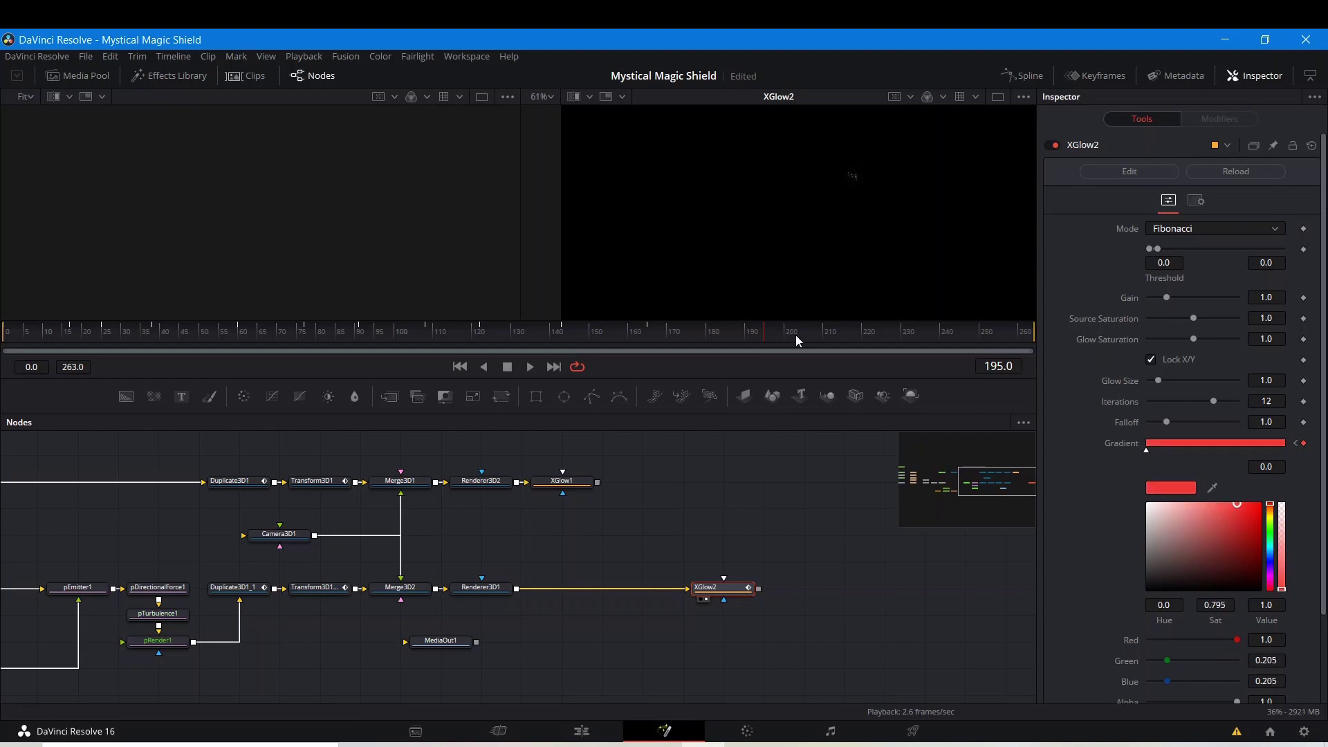
click(1245, 507)
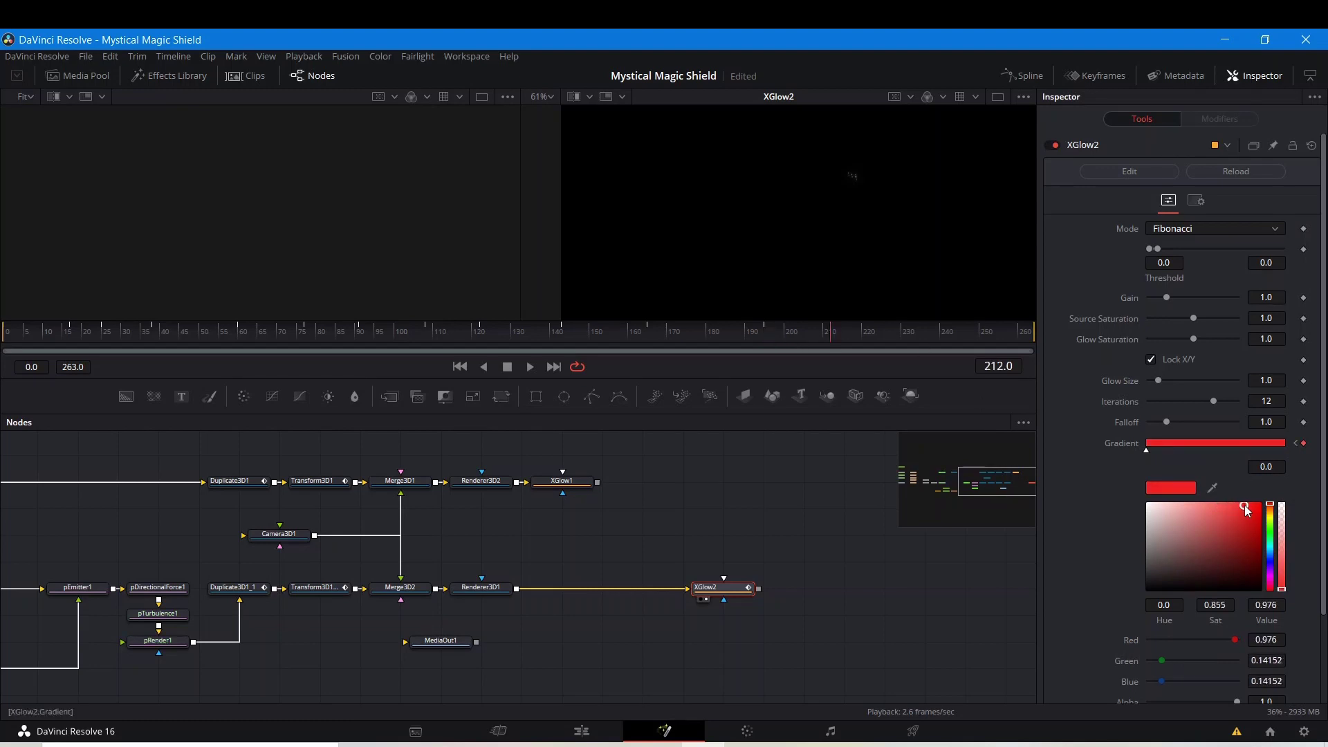
- Keyframe XGlow2's Gradient to pink (saturation 0.392) at frame 229, light red (saturation 0.633) at frame 241, and yellow (hue 0.144) at frame 250
click(898, 336)
click(1192, 506)
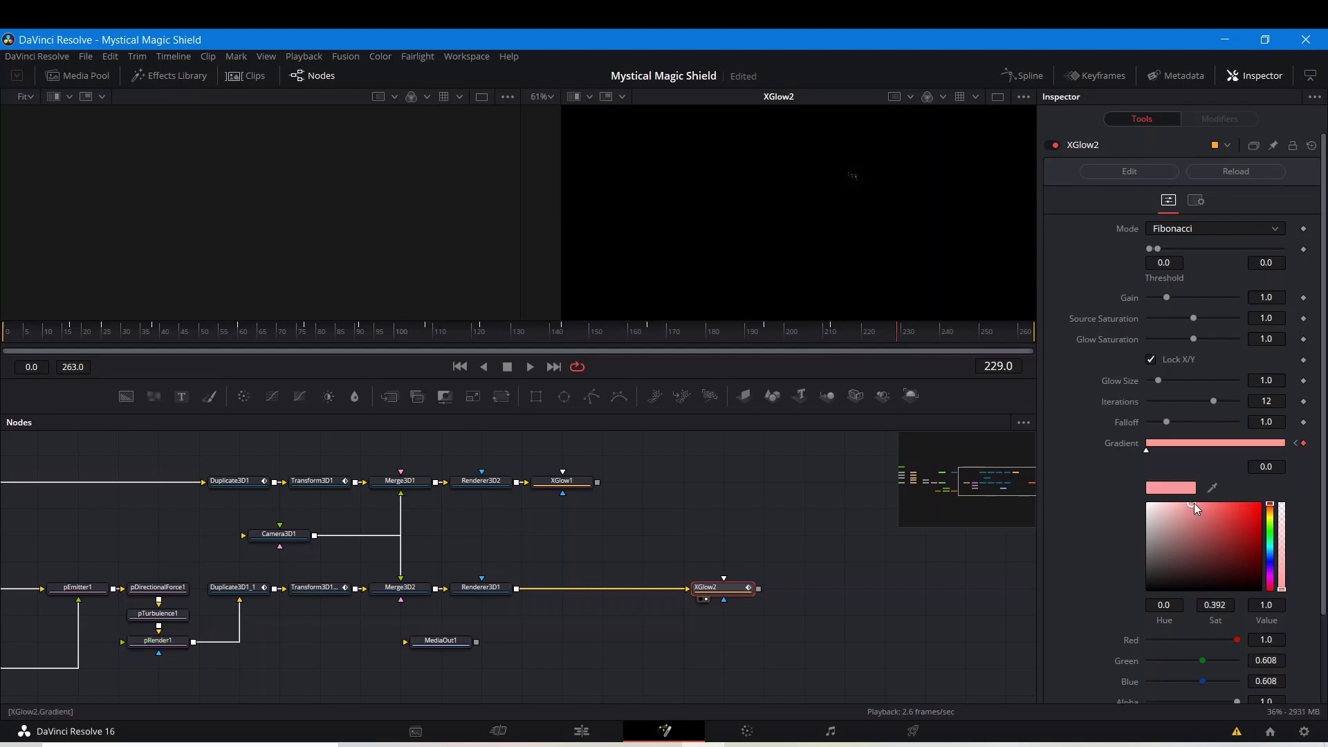
click(949, 339)
click(1225, 507)
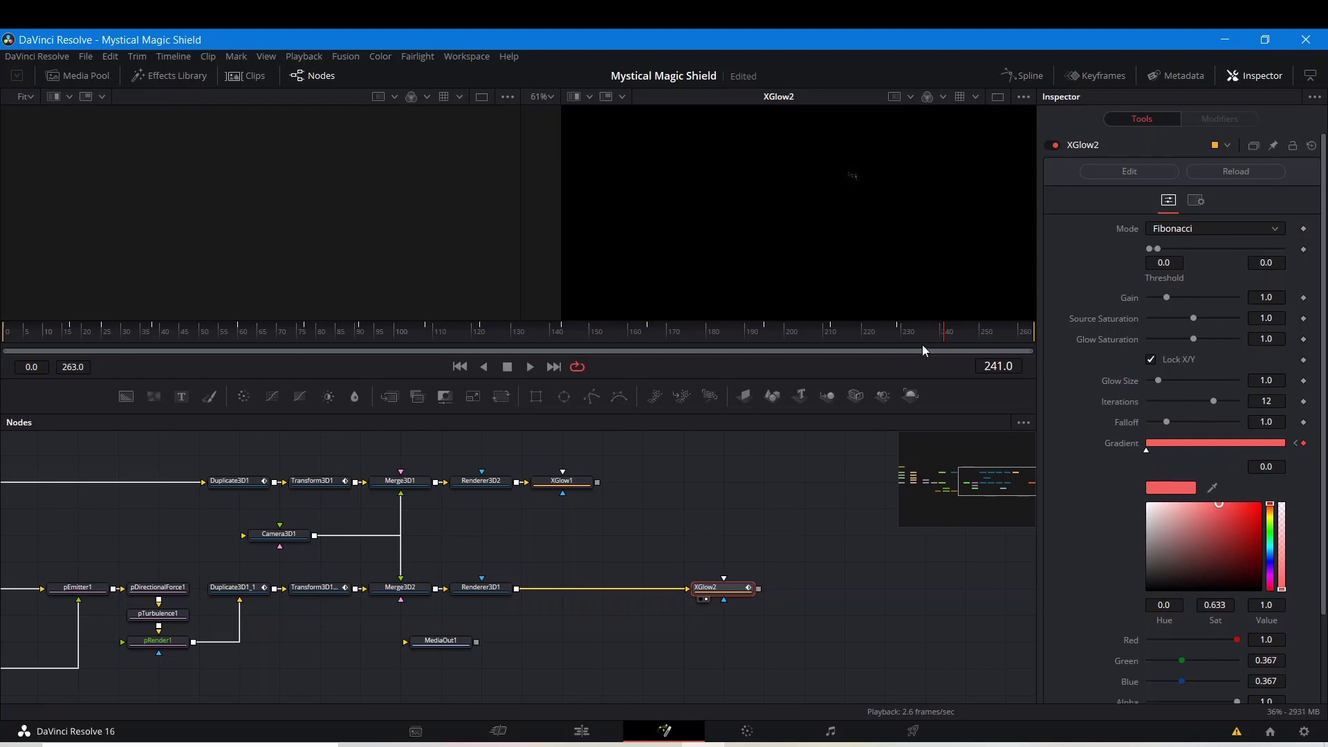
click(980, 332)
click(1270, 515)
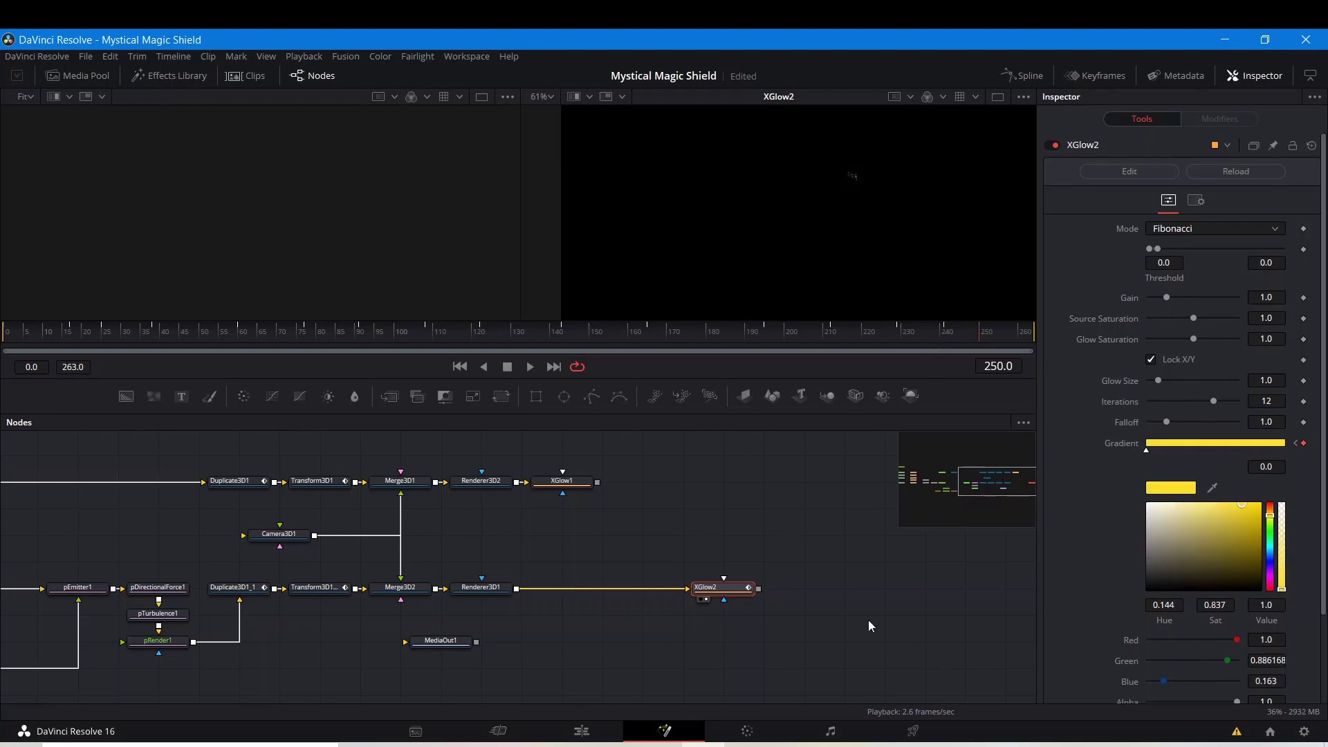
- Play the animation from frame 0 and examine the particles' changing glow color up close and in full view
click(689, 557)
drag(313, 346, 7, 332)
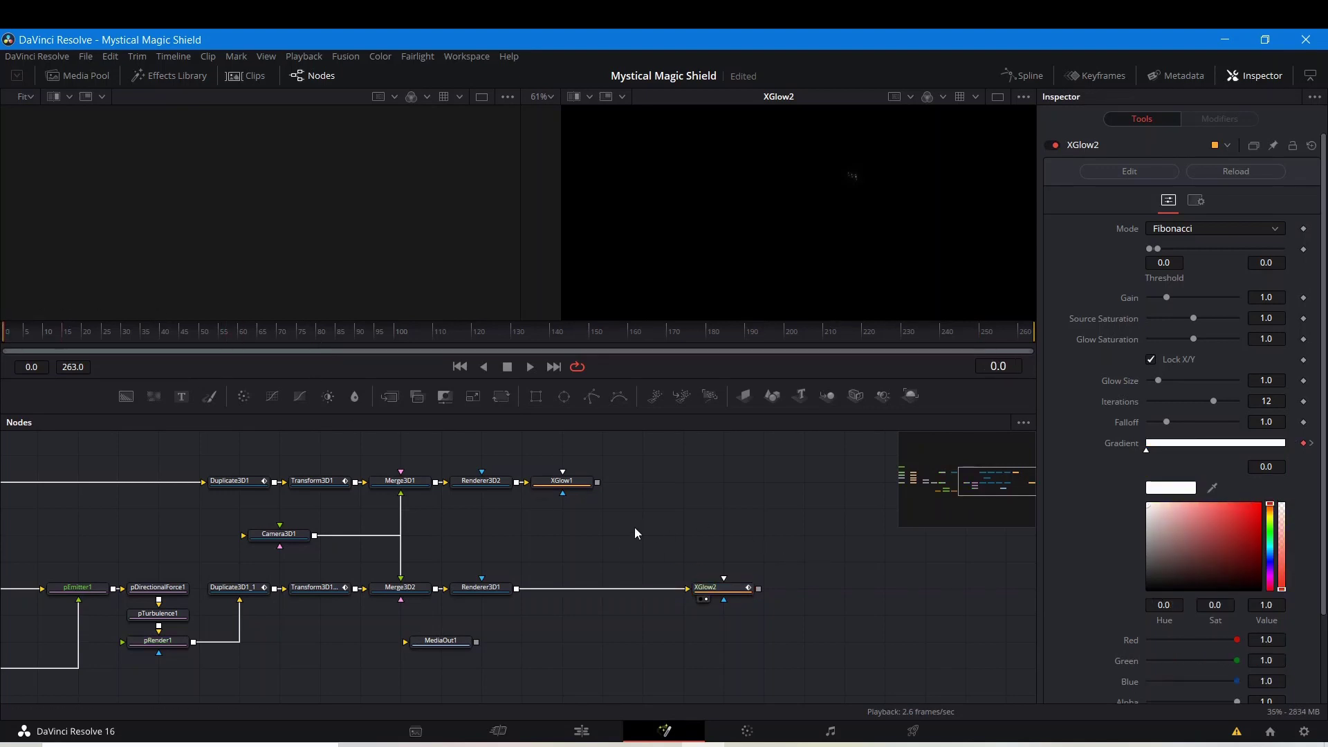
key(space)
scroll(835, 186, down, 3)
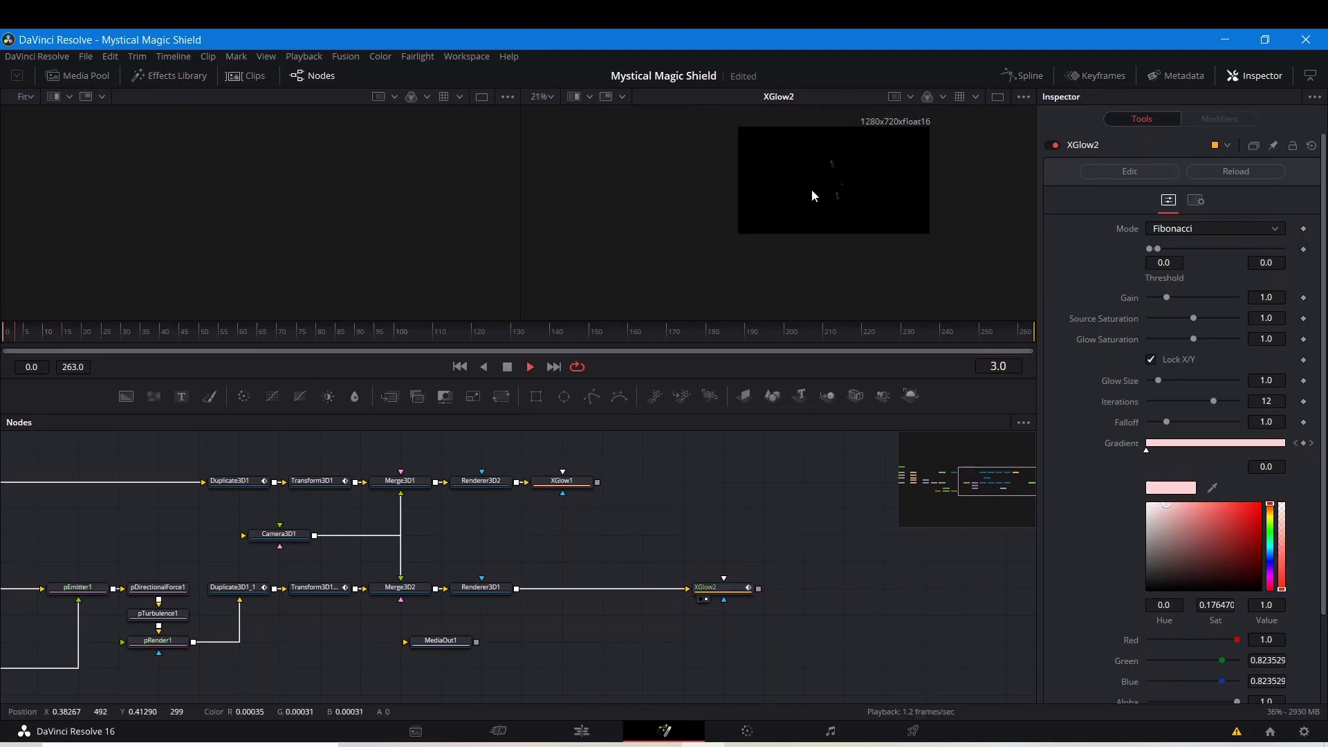
scroll(848, 229, up, 4)
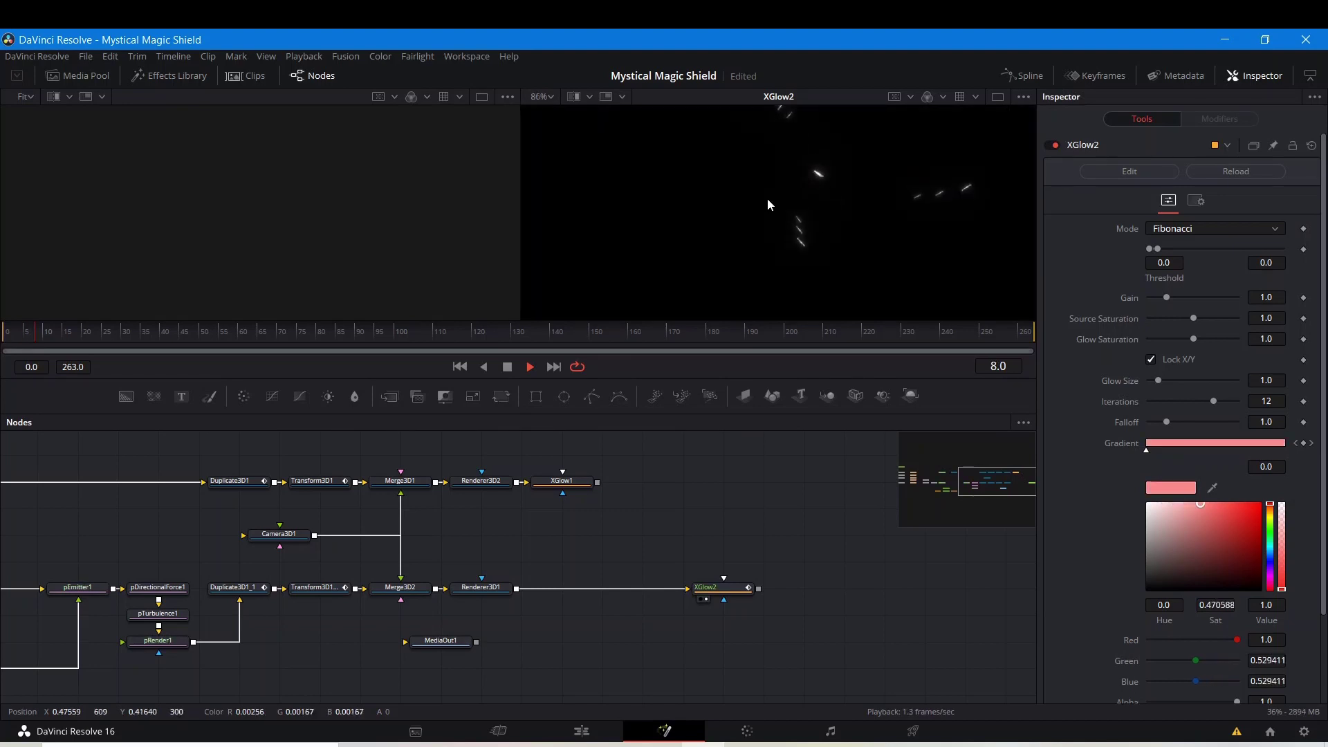
scroll(767, 198, down, 2)
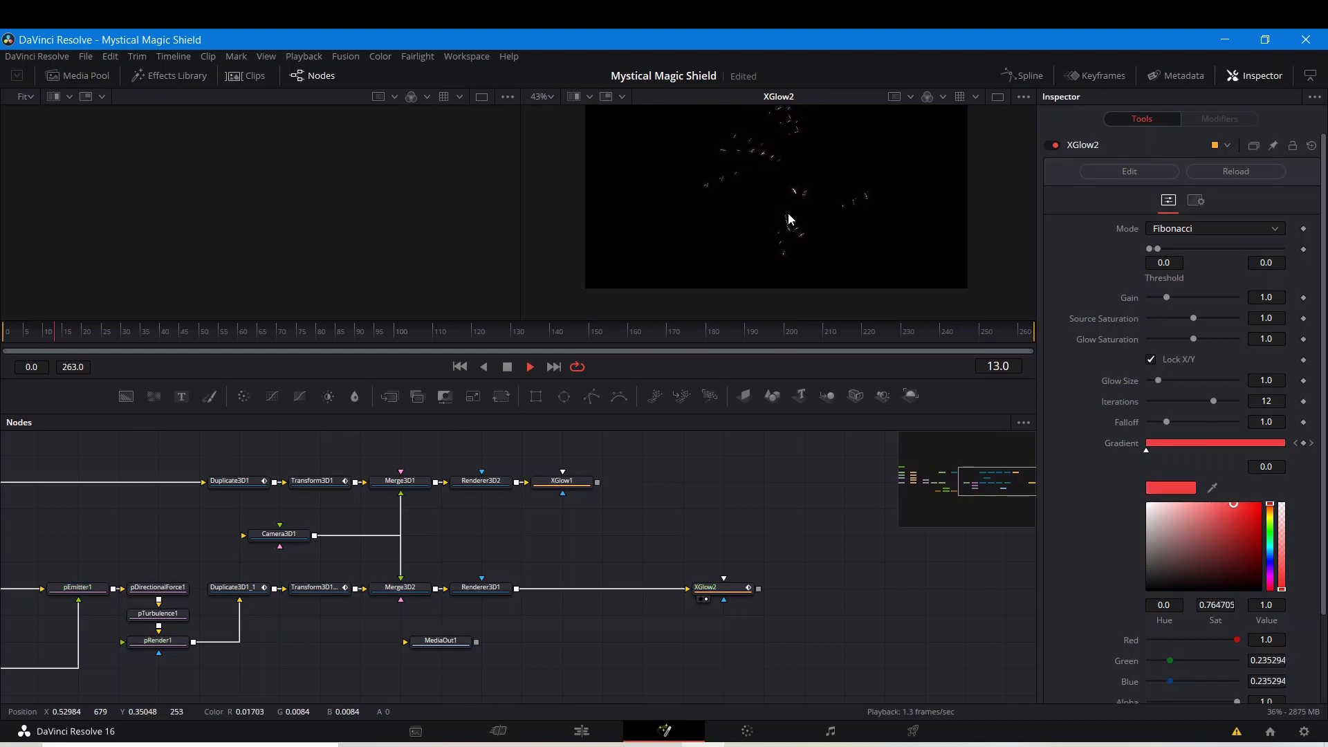
scroll(756, 160, up, 3)
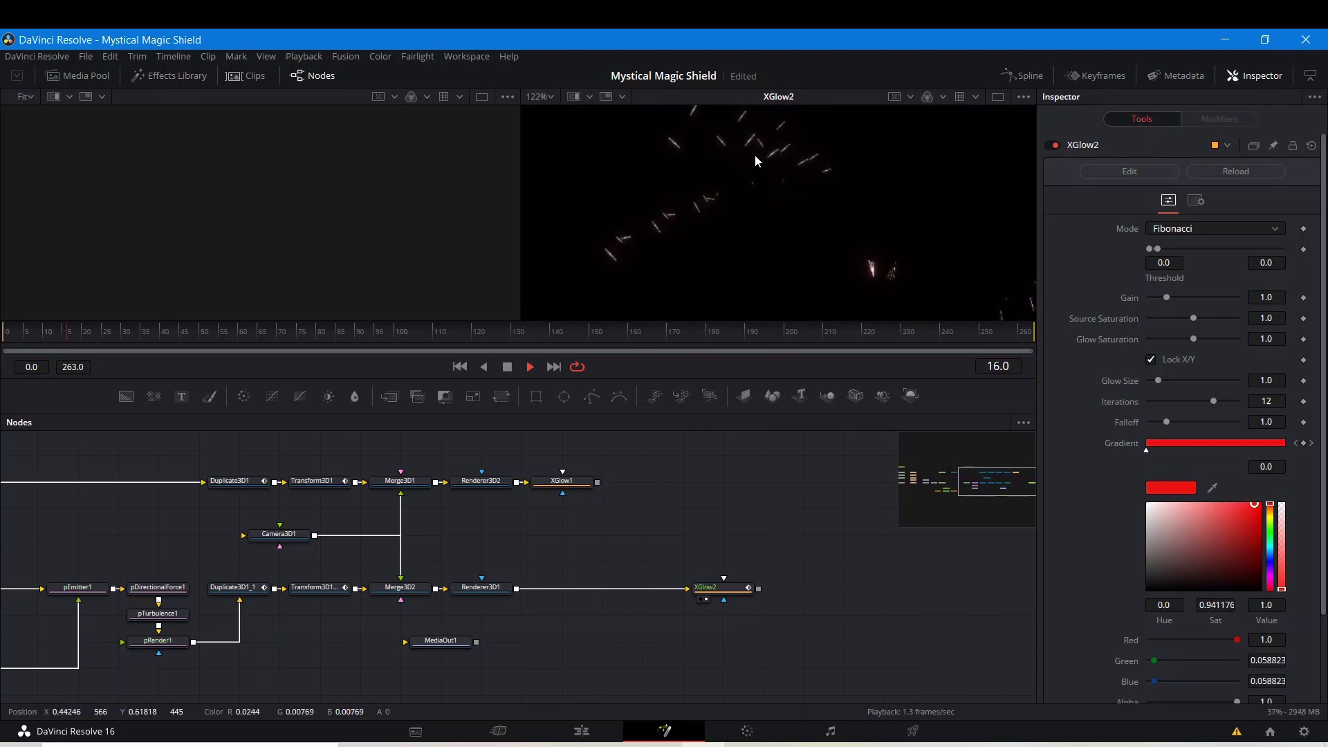
- Detach Duplicate3D1_1 from the particle branch and play the animation to check the particles without it
drag(611, 512, 915, 498)
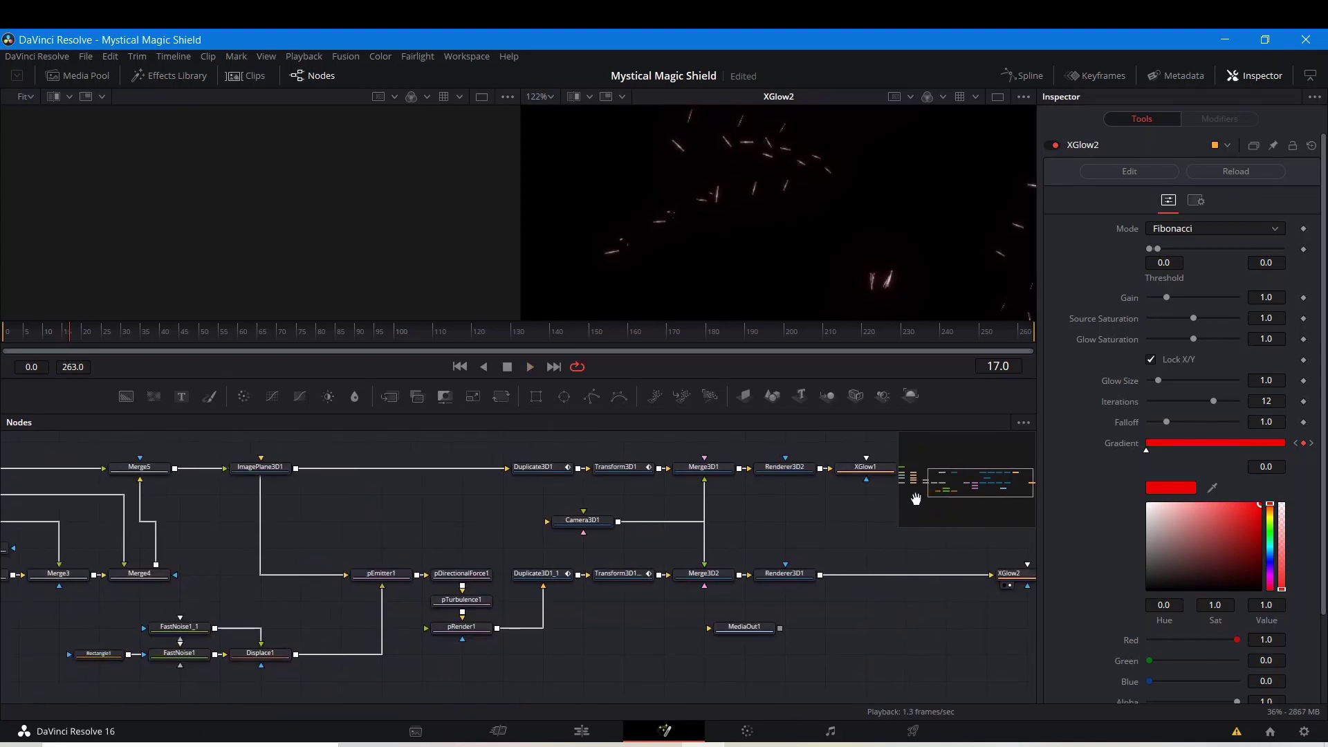
click(536, 574)
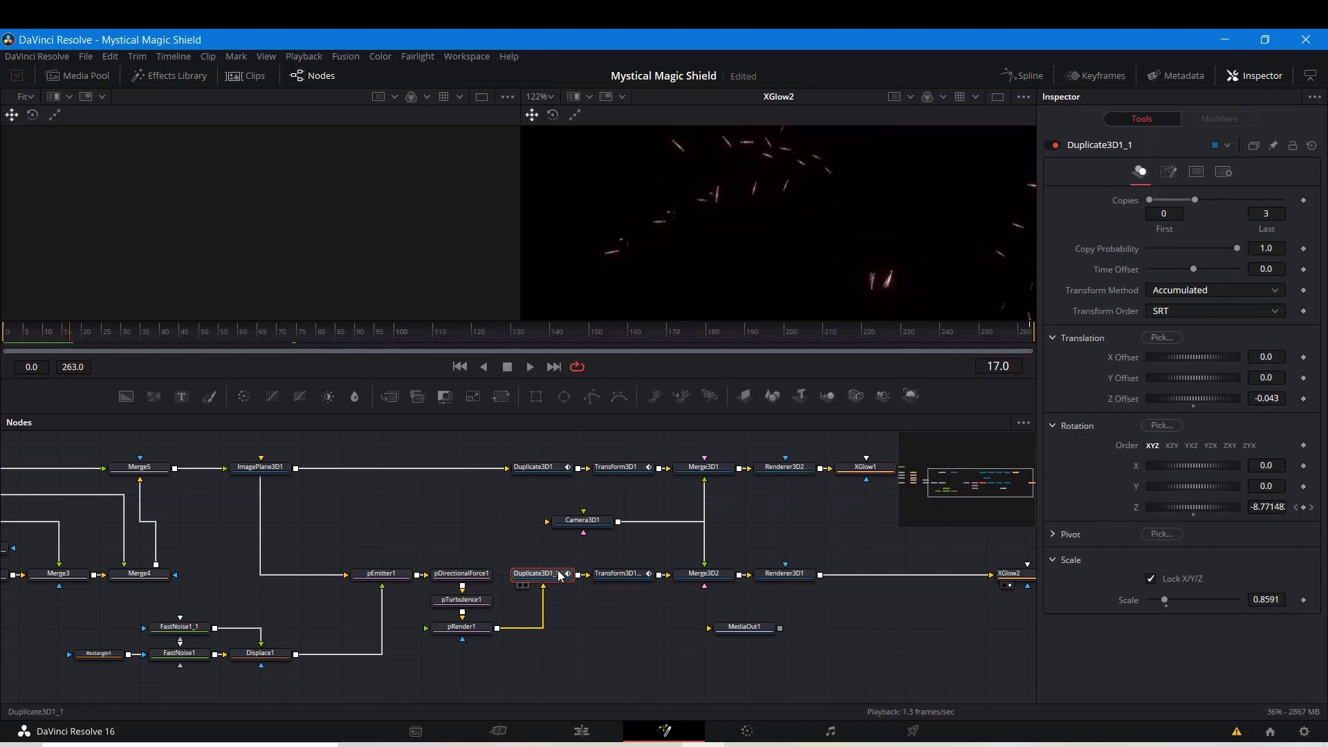
drag(554, 580, 598, 688)
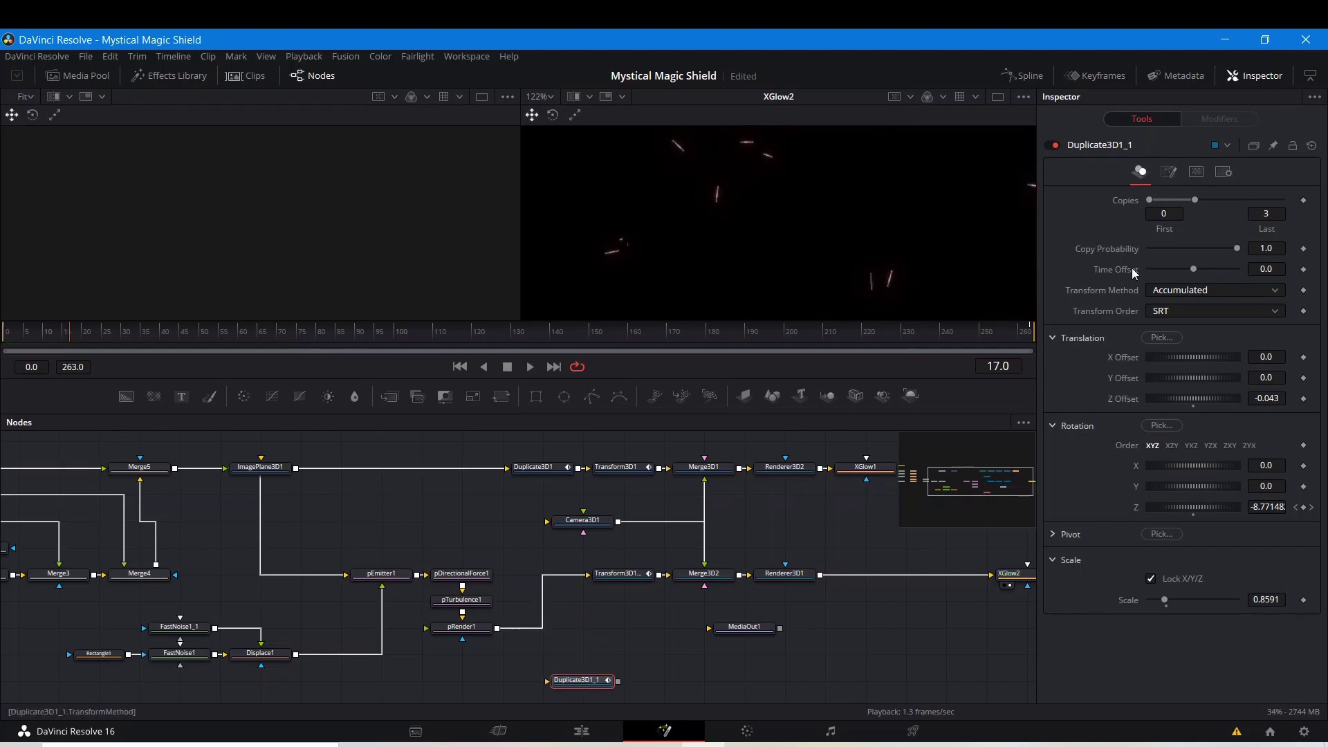
key(space)
key(ctrl+f)
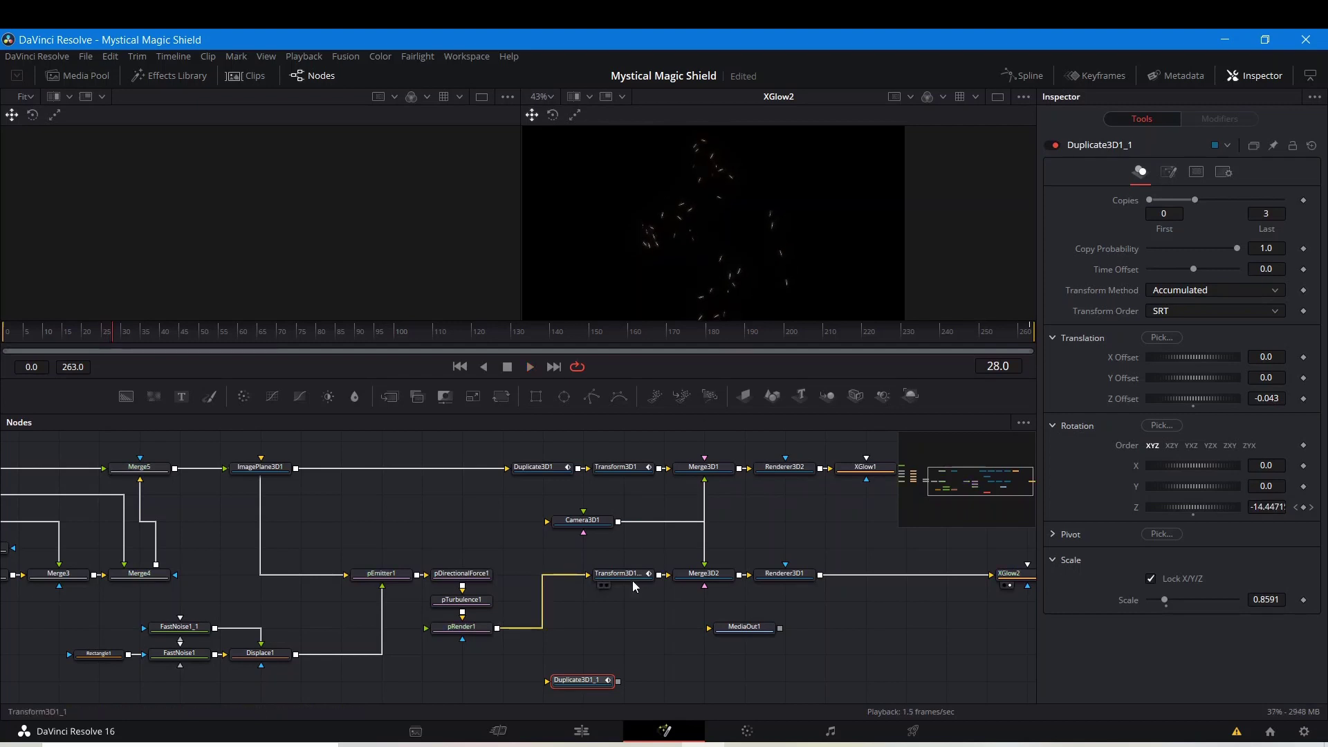
- Detach Transform3D1_1 from the particle branch so pRender1 feeds Merge3D2 directly, and move MediaOut1 out of the way
drag(633, 580, 660, 684)
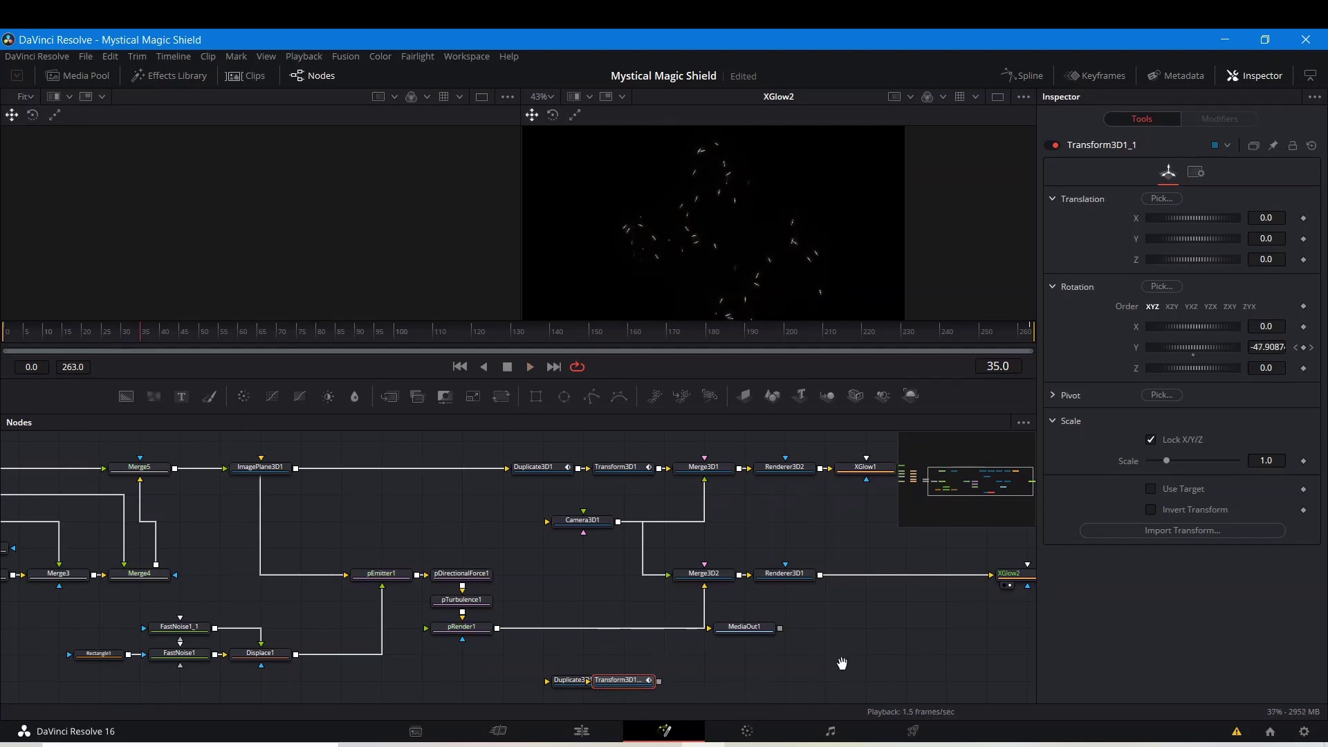
drag(718, 648, 590, 611)
click(683, 488)
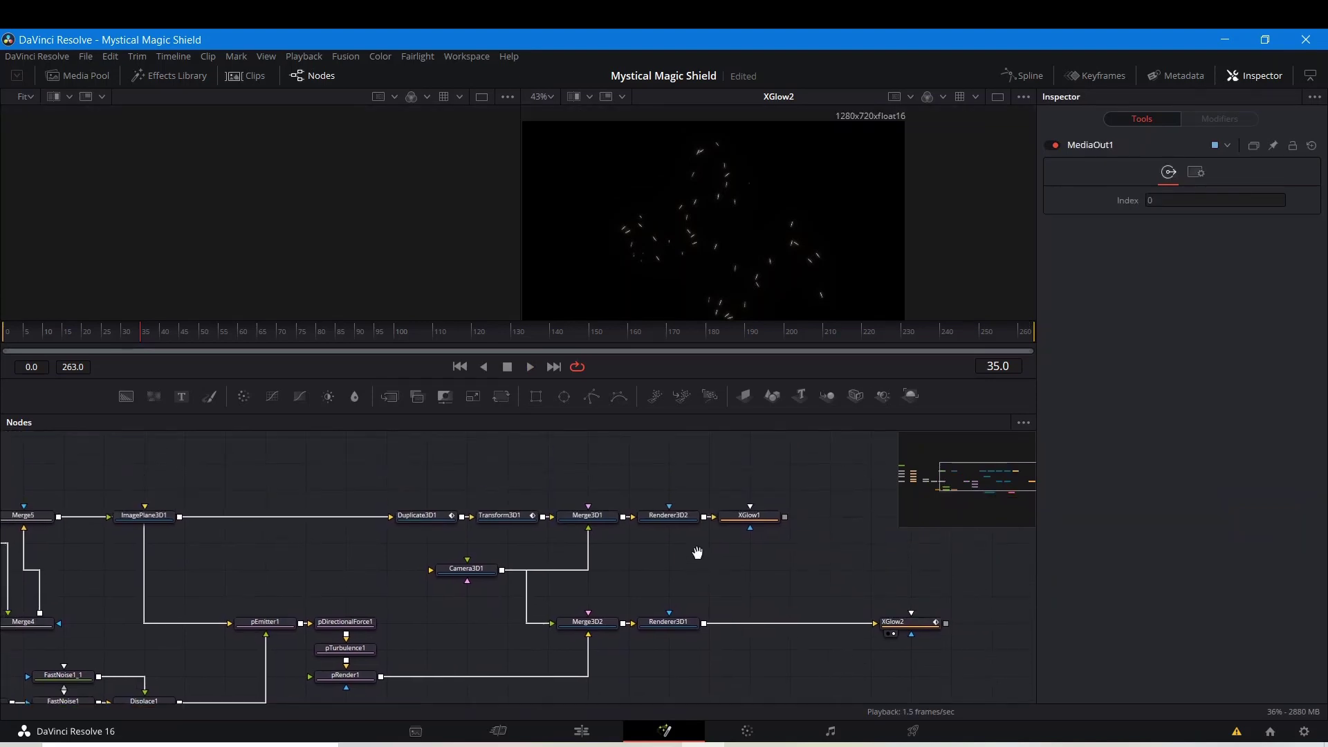
- Display XGlow1's output and set its Gradient to orange (hue 0.064, saturation 1.0) and its Gain to 0.63
scroll(712, 505, up, 3)
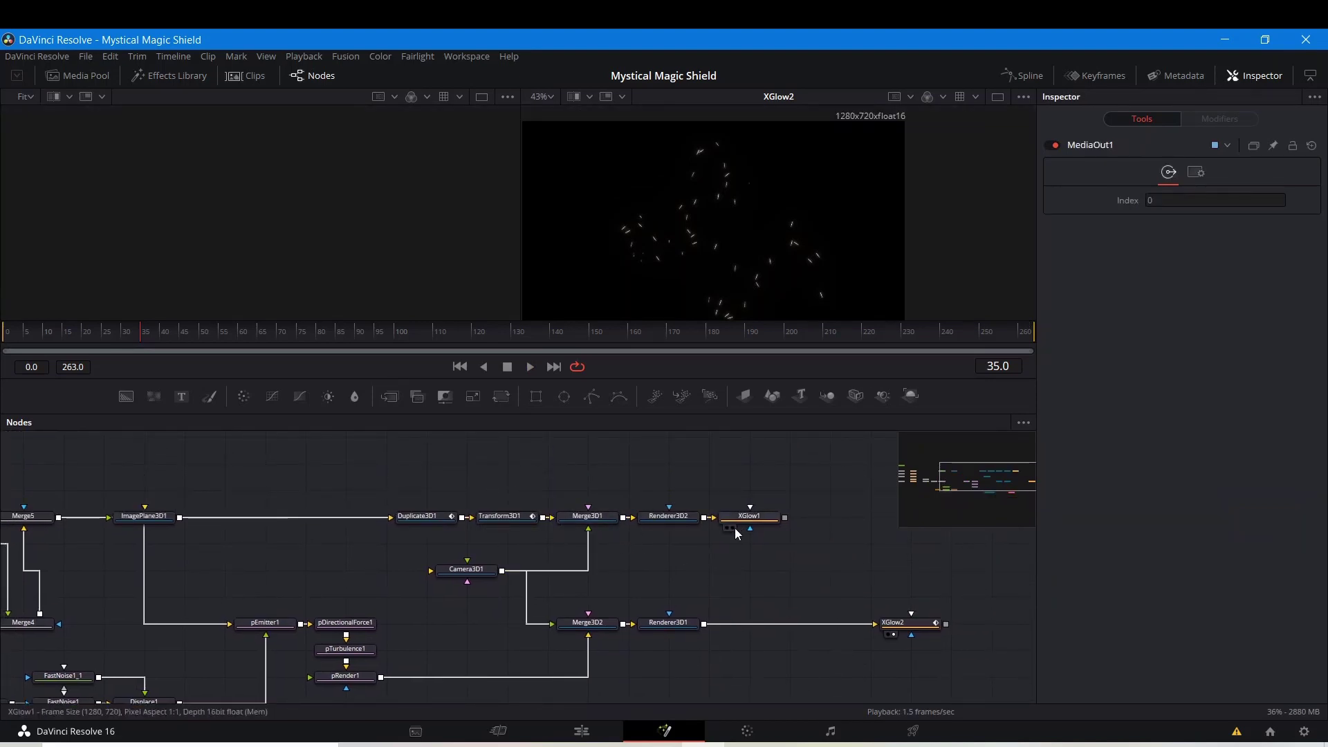
click(732, 528)
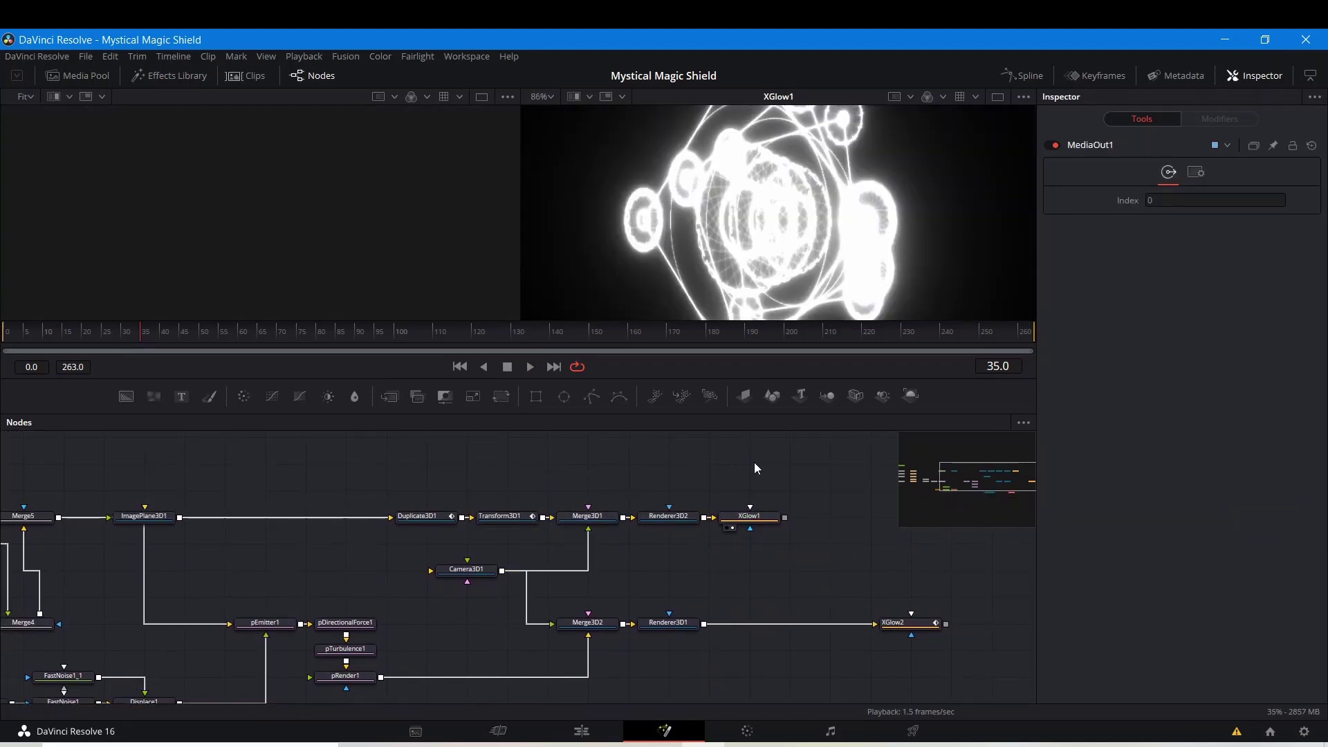
click(759, 518)
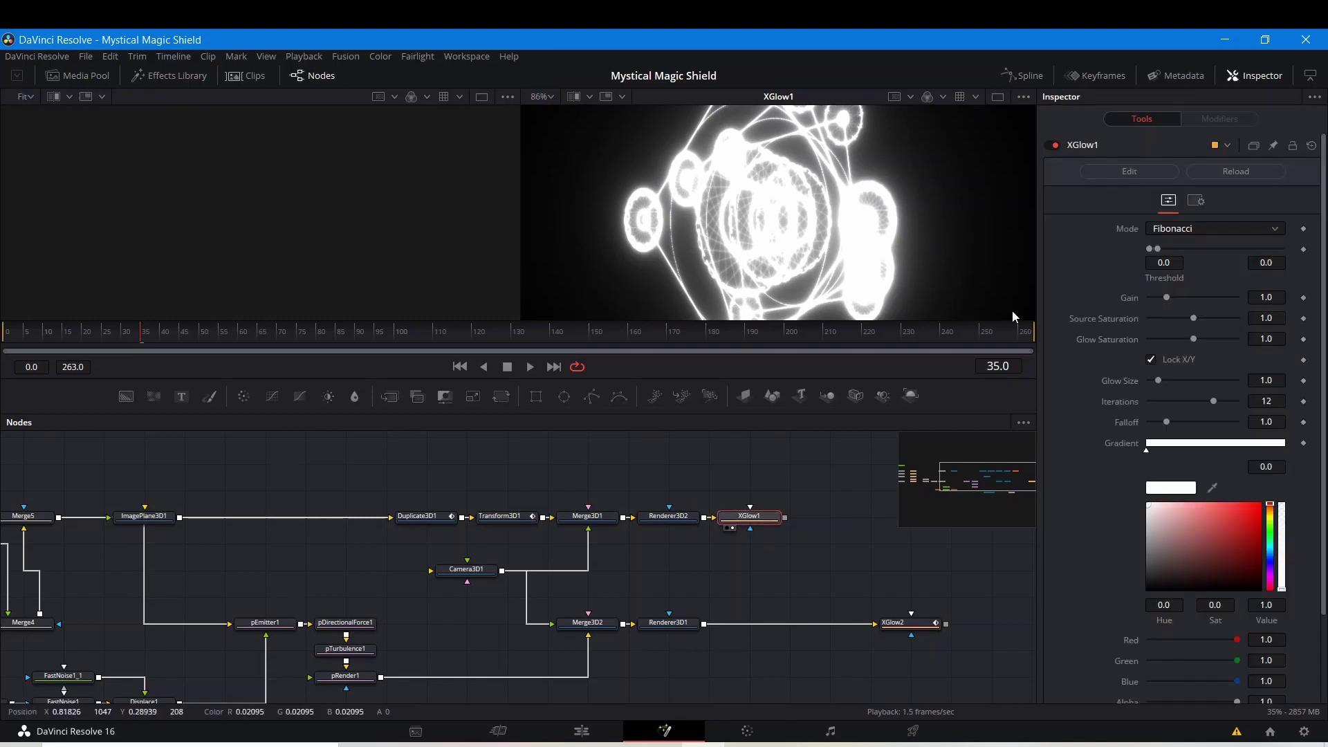
drag(1274, 515, 1271, 510)
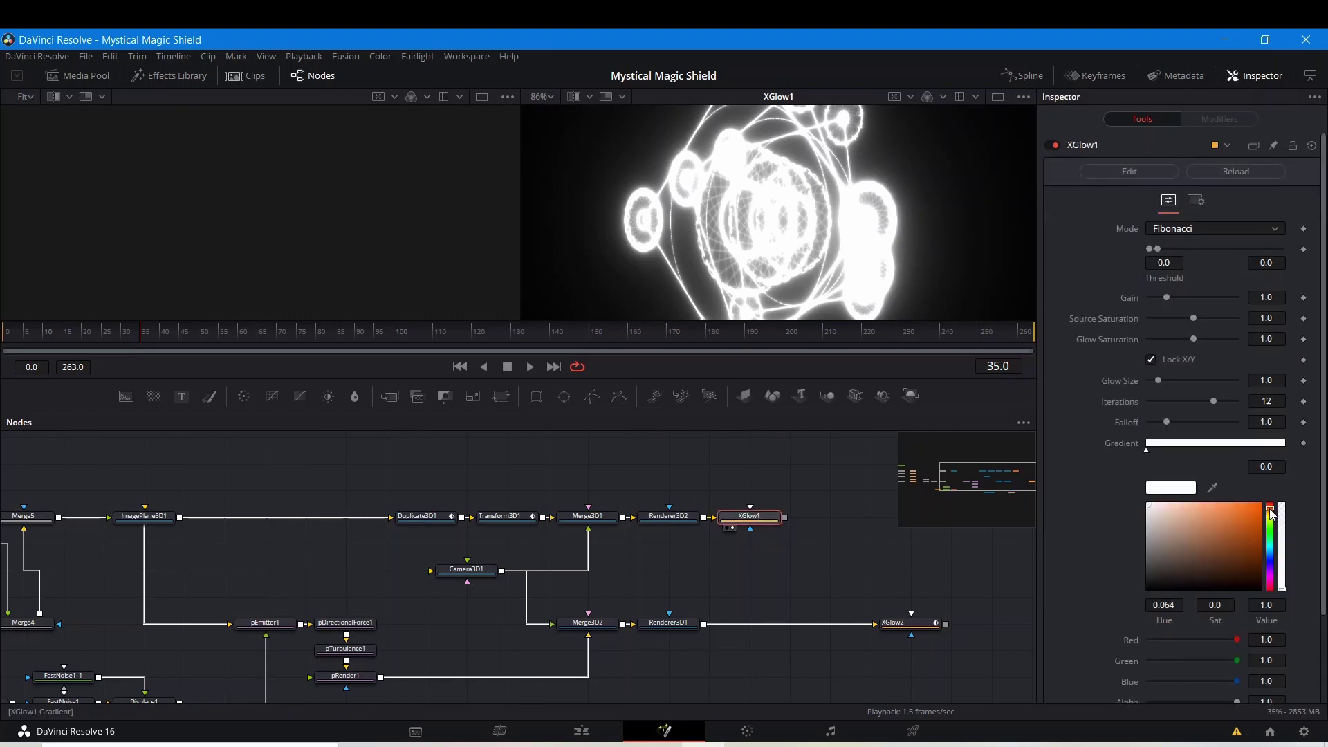
click(1259, 506)
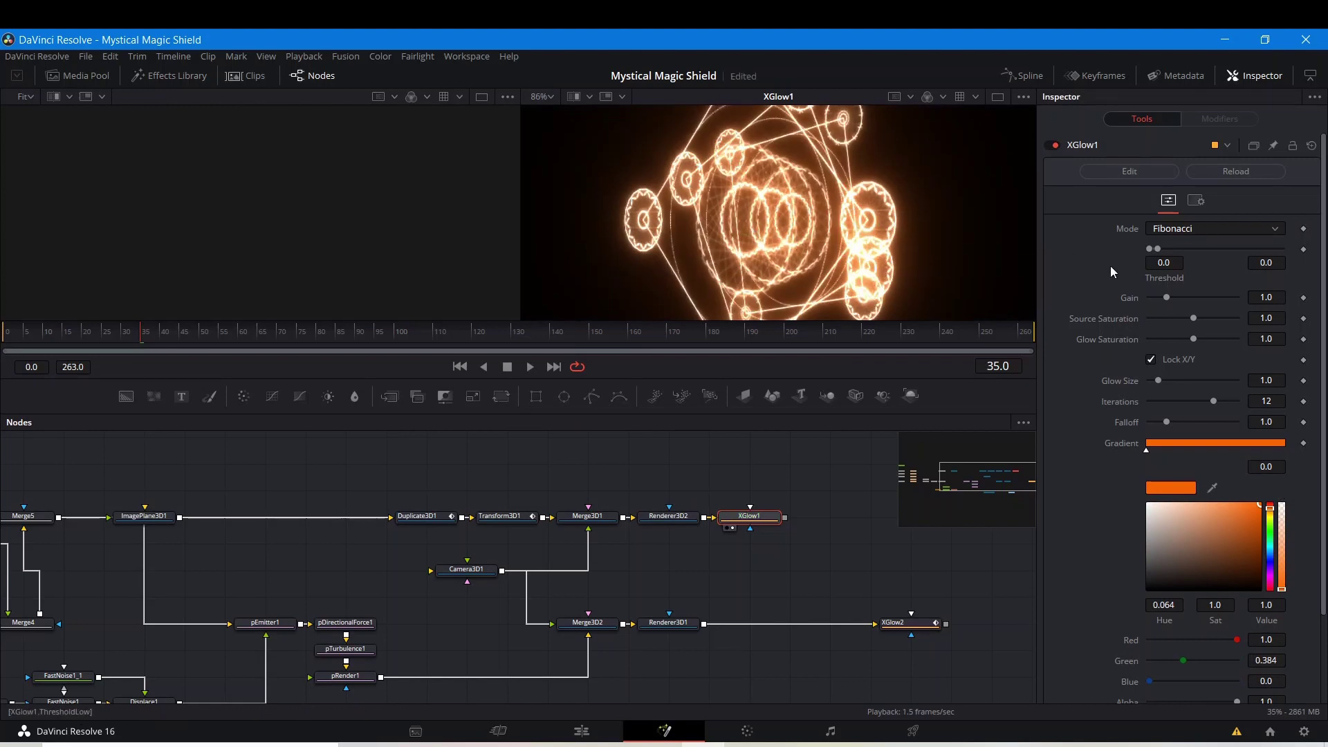
drag(1167, 298, 1159, 301)
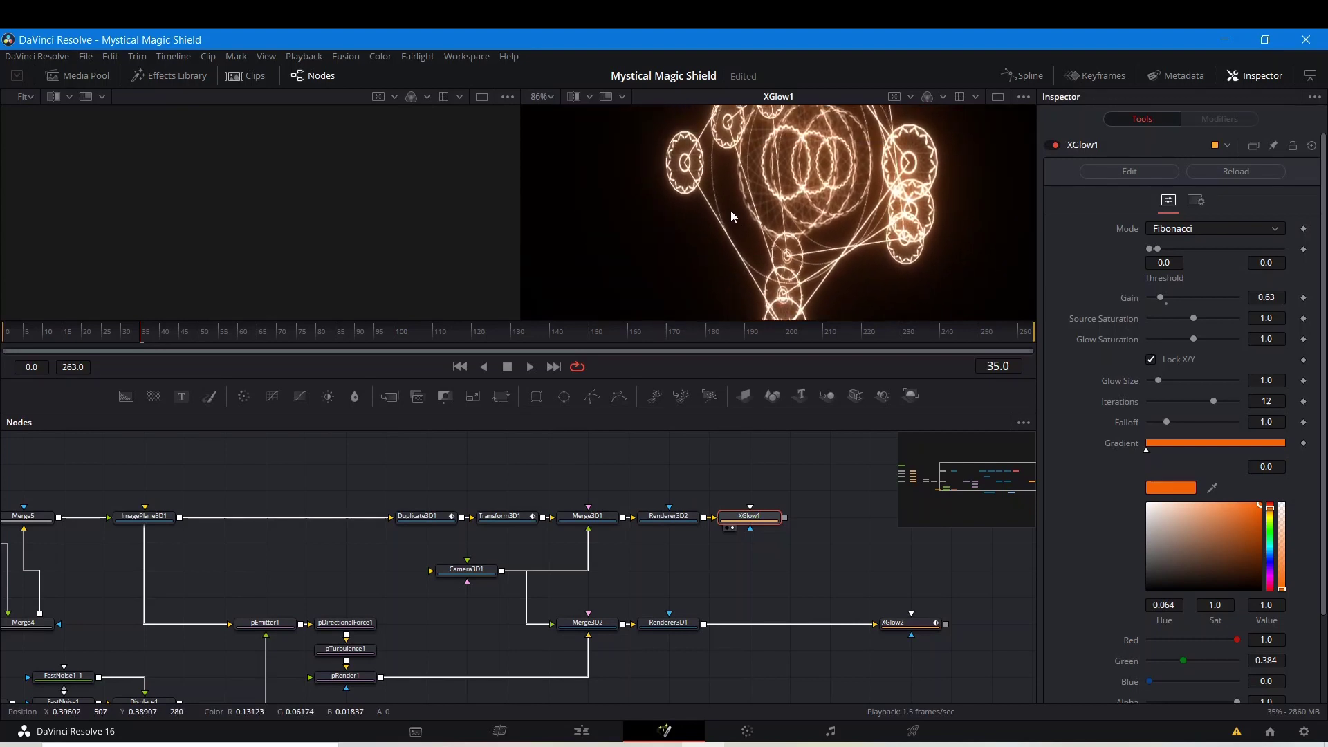
scroll(730, 210, down, 3)
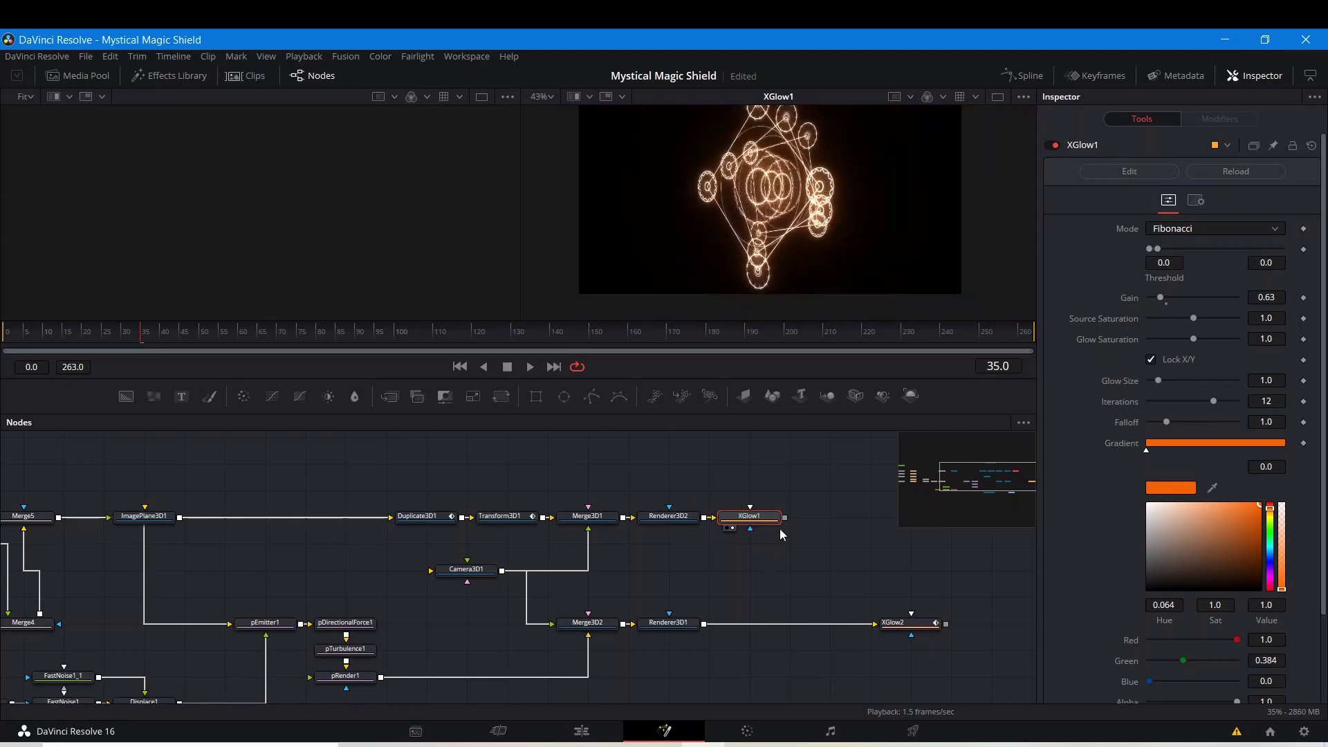
- Align XGlow2 beneath XGlow1, merge XGlow1 over it as the foreground, and view the merged shield and particles
drag(899, 623, 738, 624)
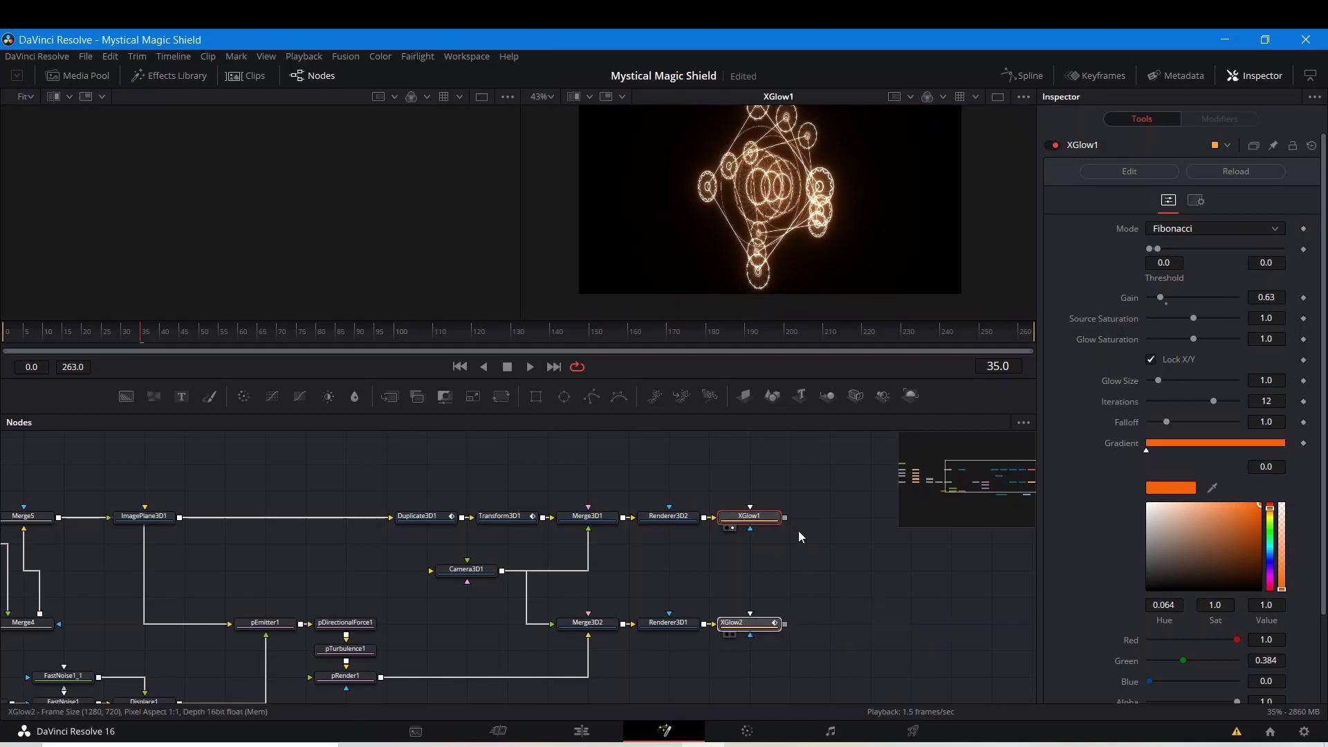
drag(786, 517, 819, 639)
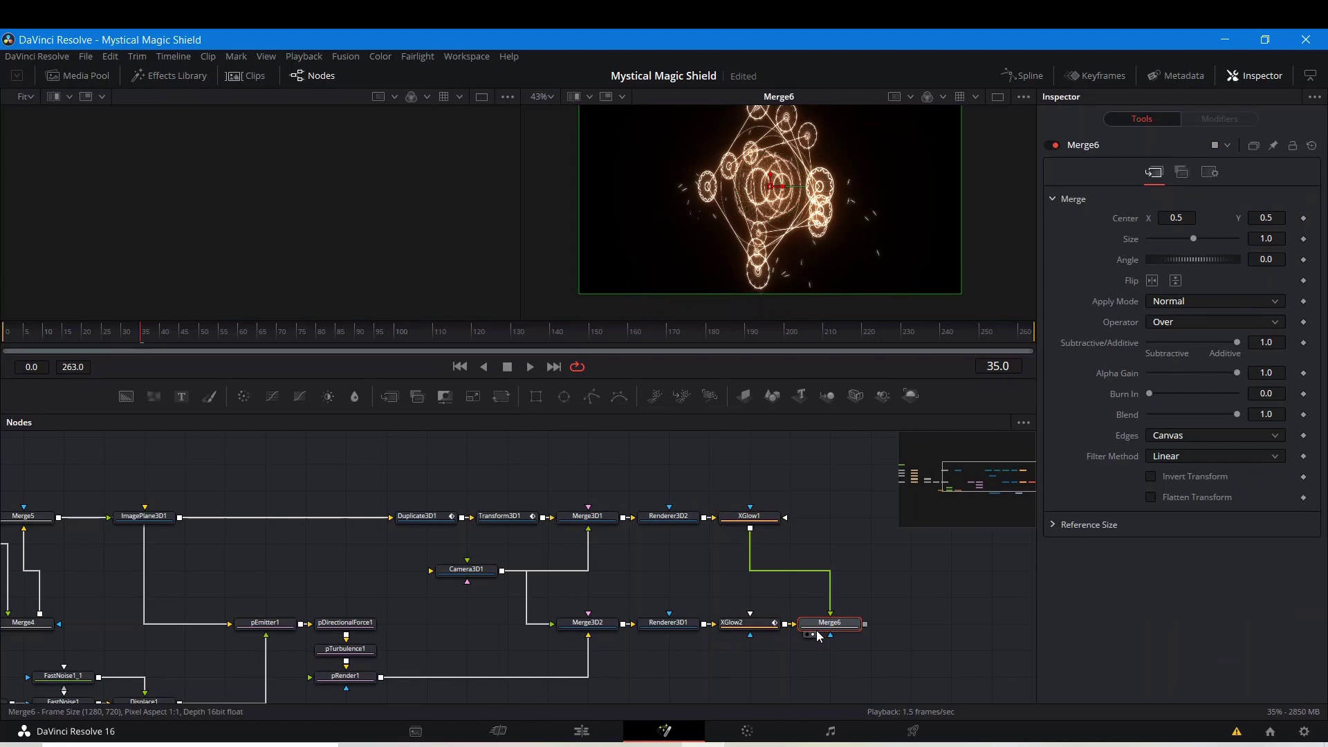
key(1)
click(915, 573)
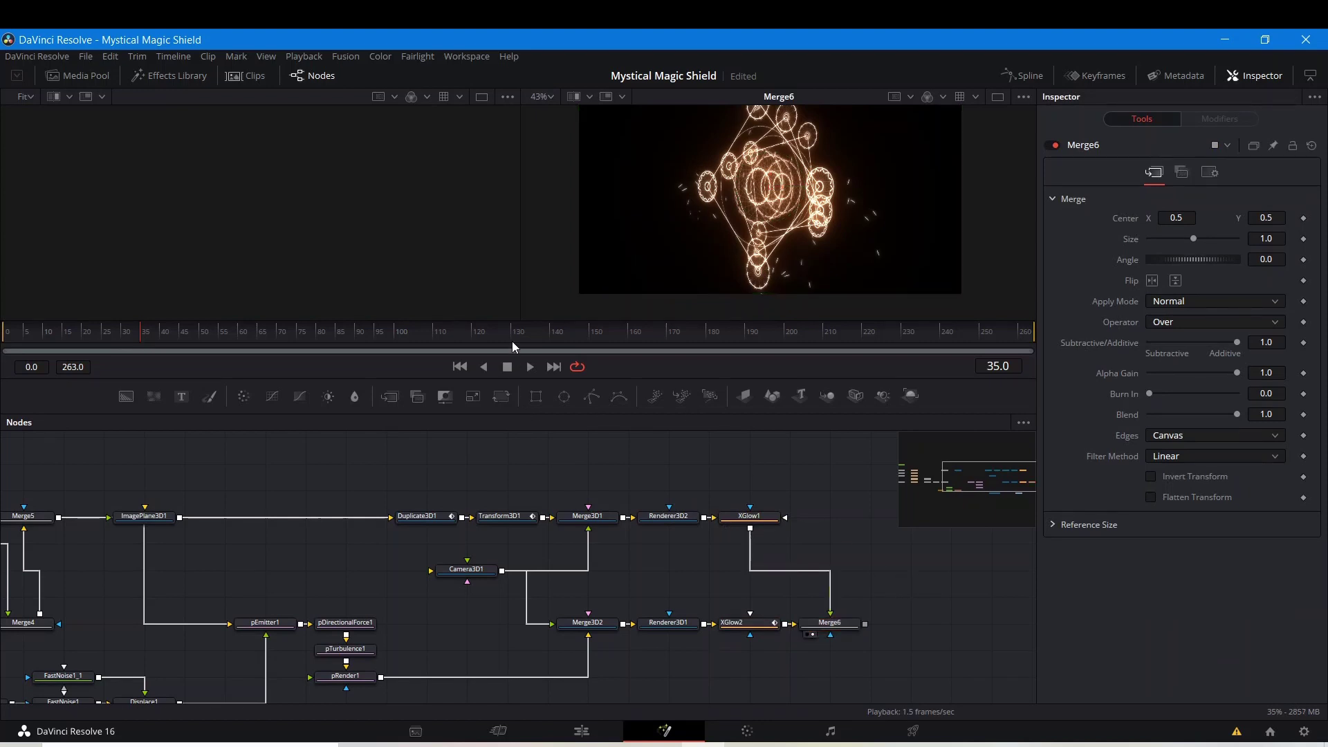
- Play the merged shield and particle animation from the first frame to check the combined result
key(Home)
key(space)
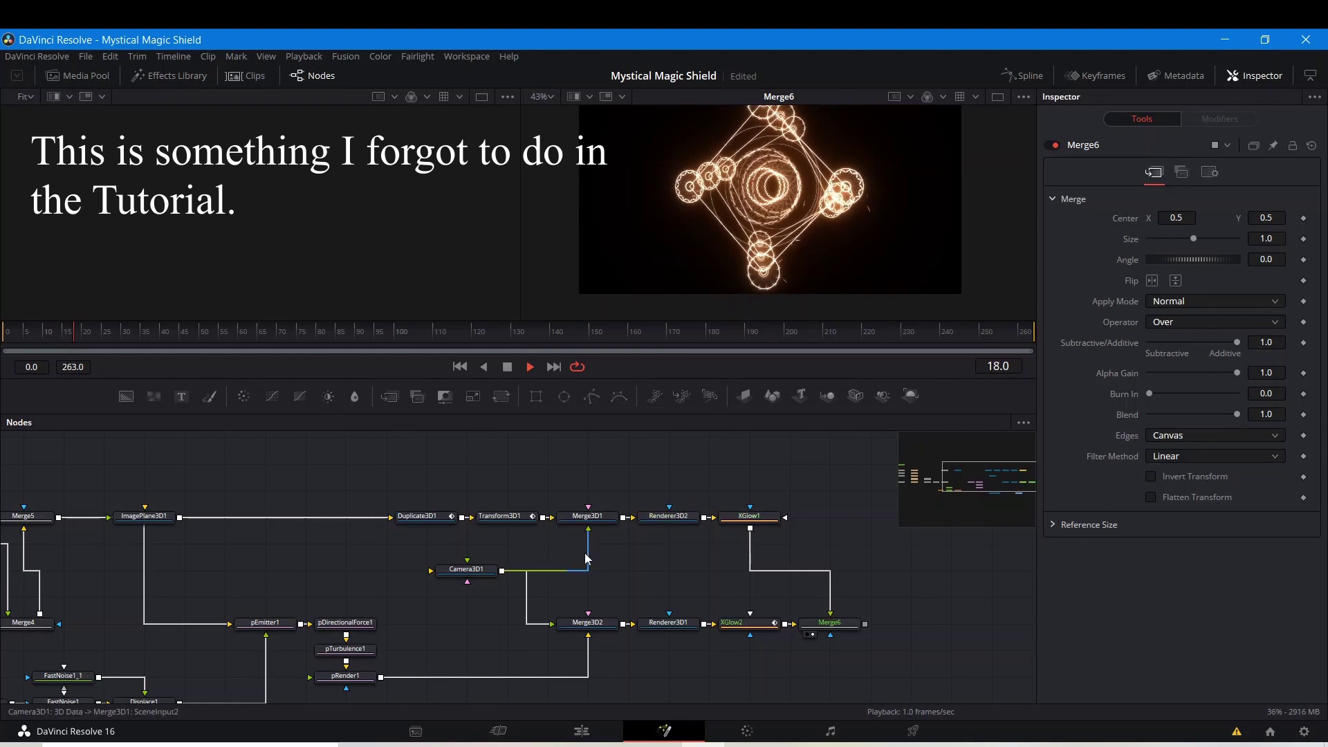
key(space)
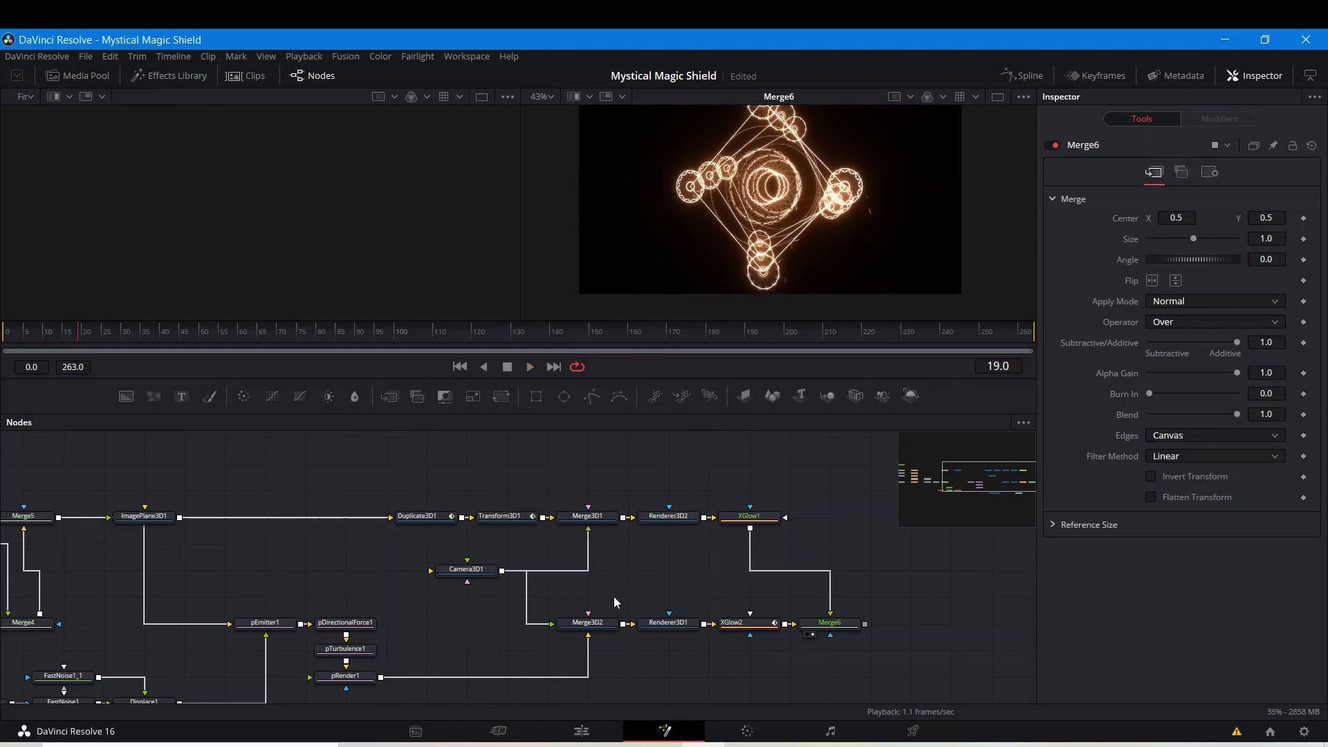
- Set pEmitter1's Number to 2.3 to emit more particles
scroll(613, 596, left, 5)
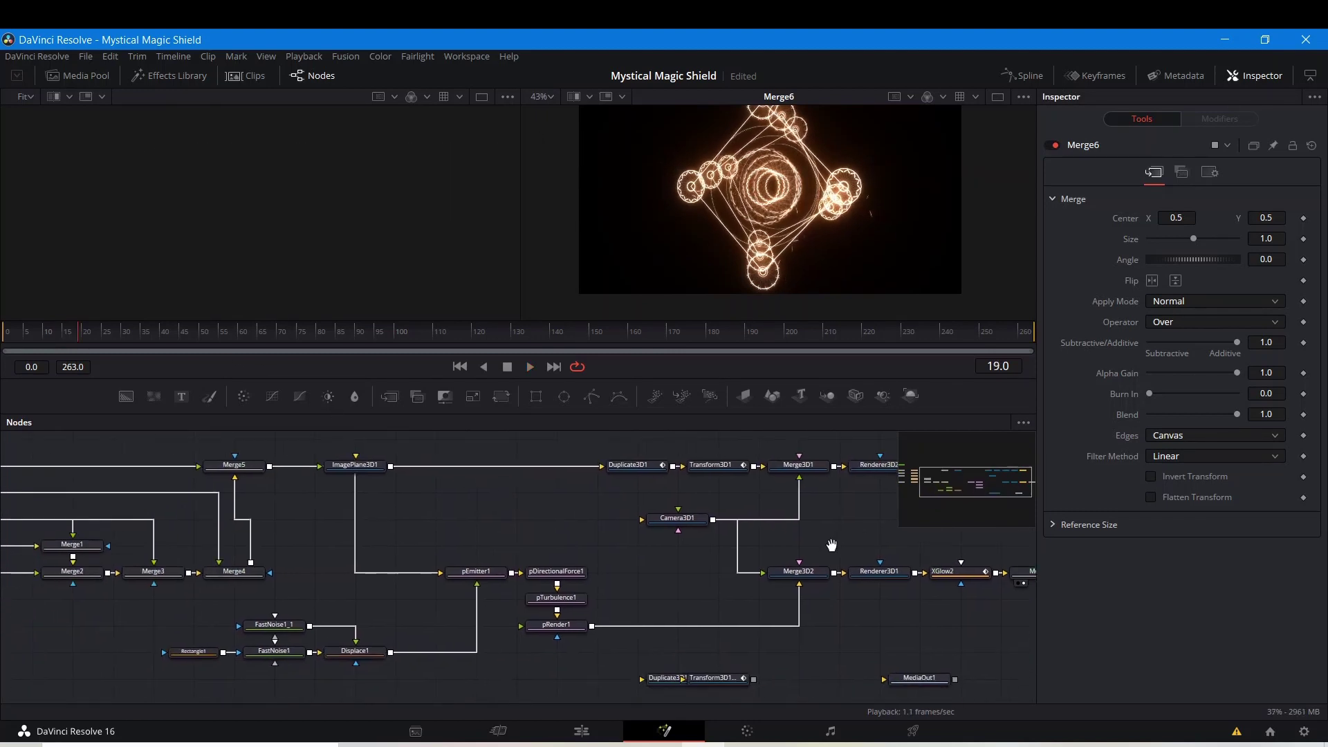
click(493, 573)
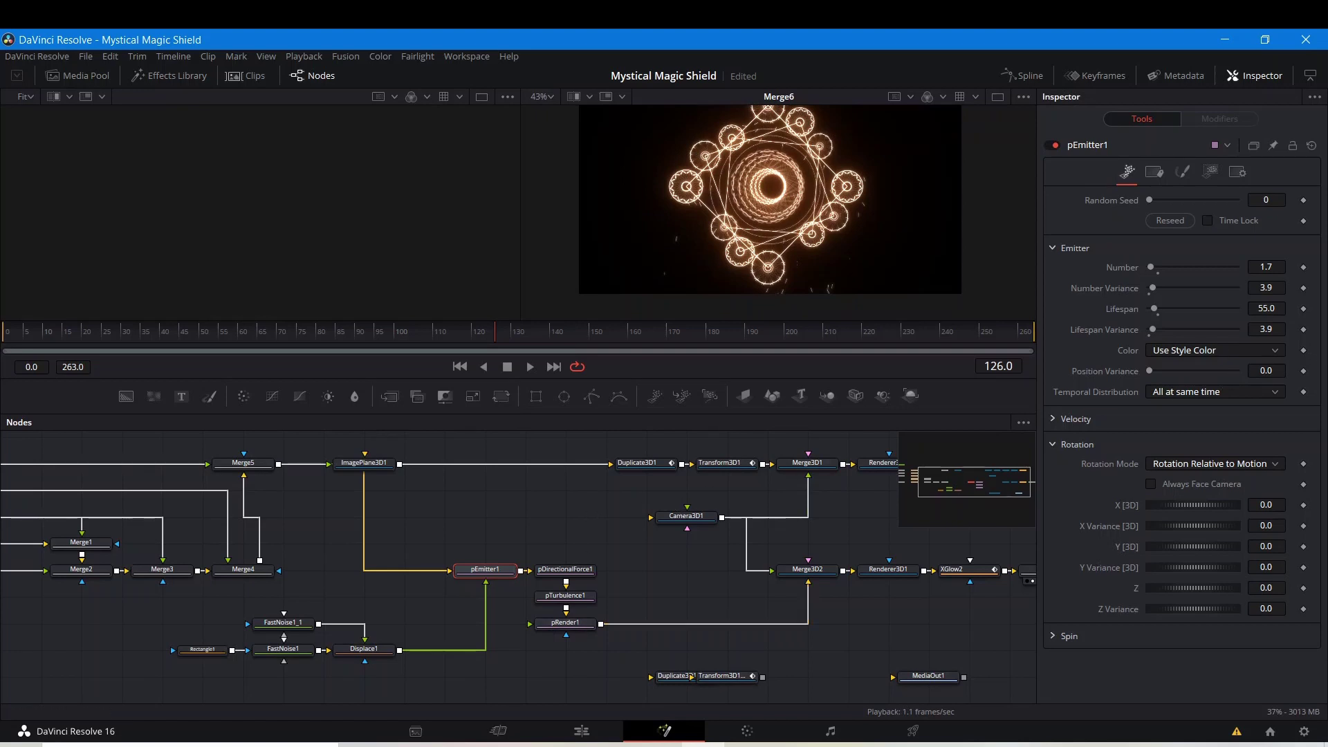
click(1270, 268)
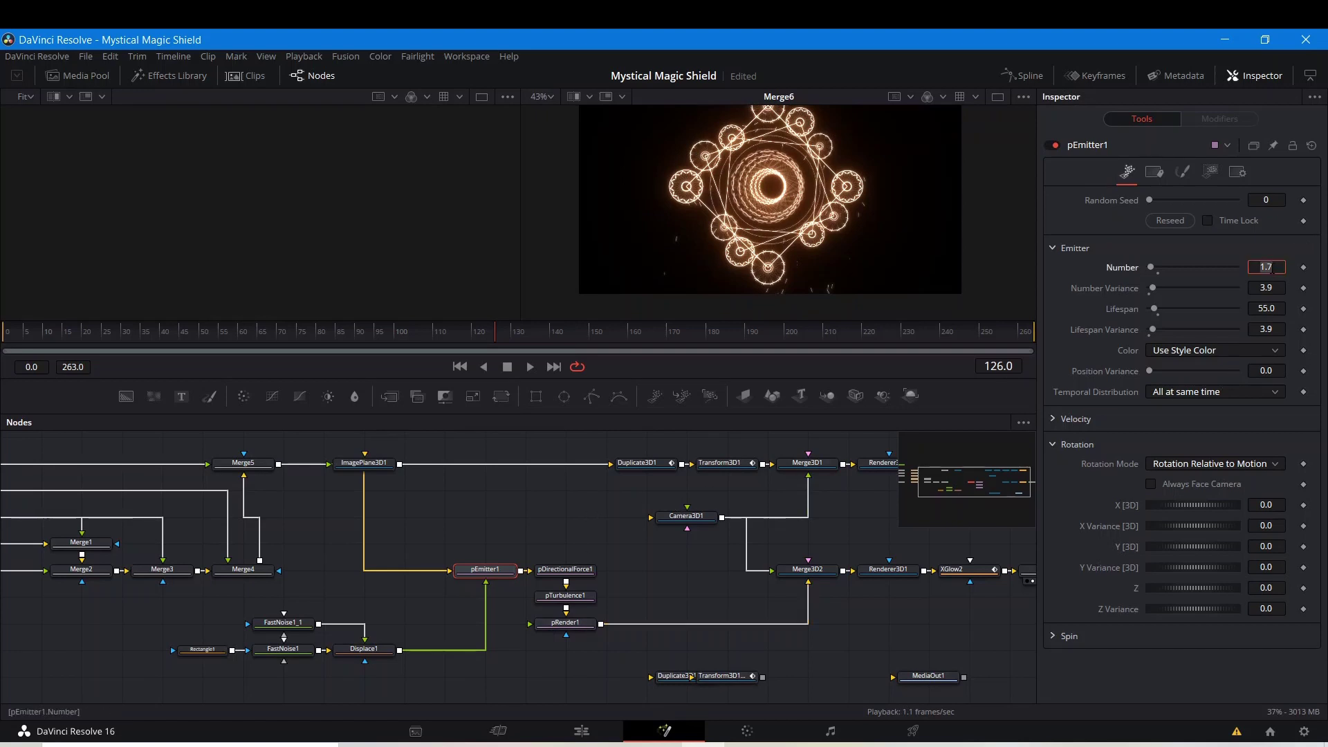
text(2.3)
key(Return)
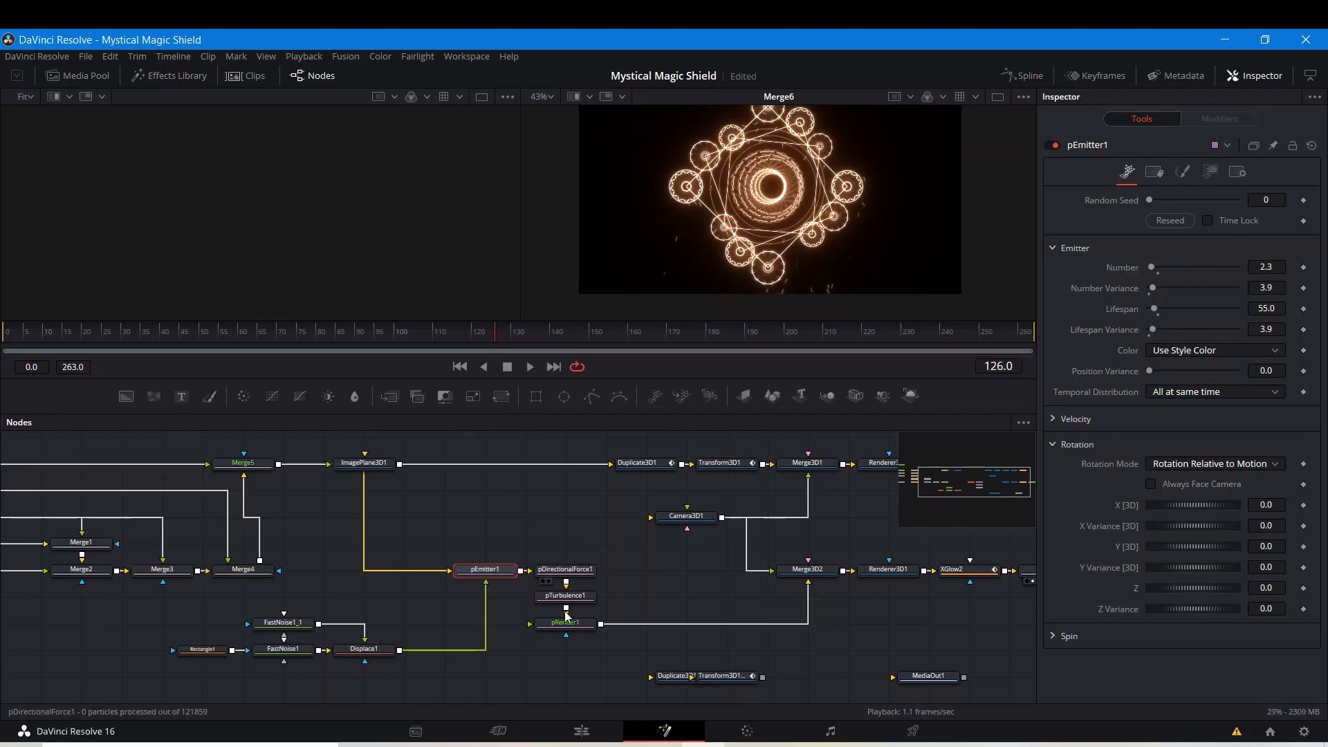
mouse_move(554, 634)
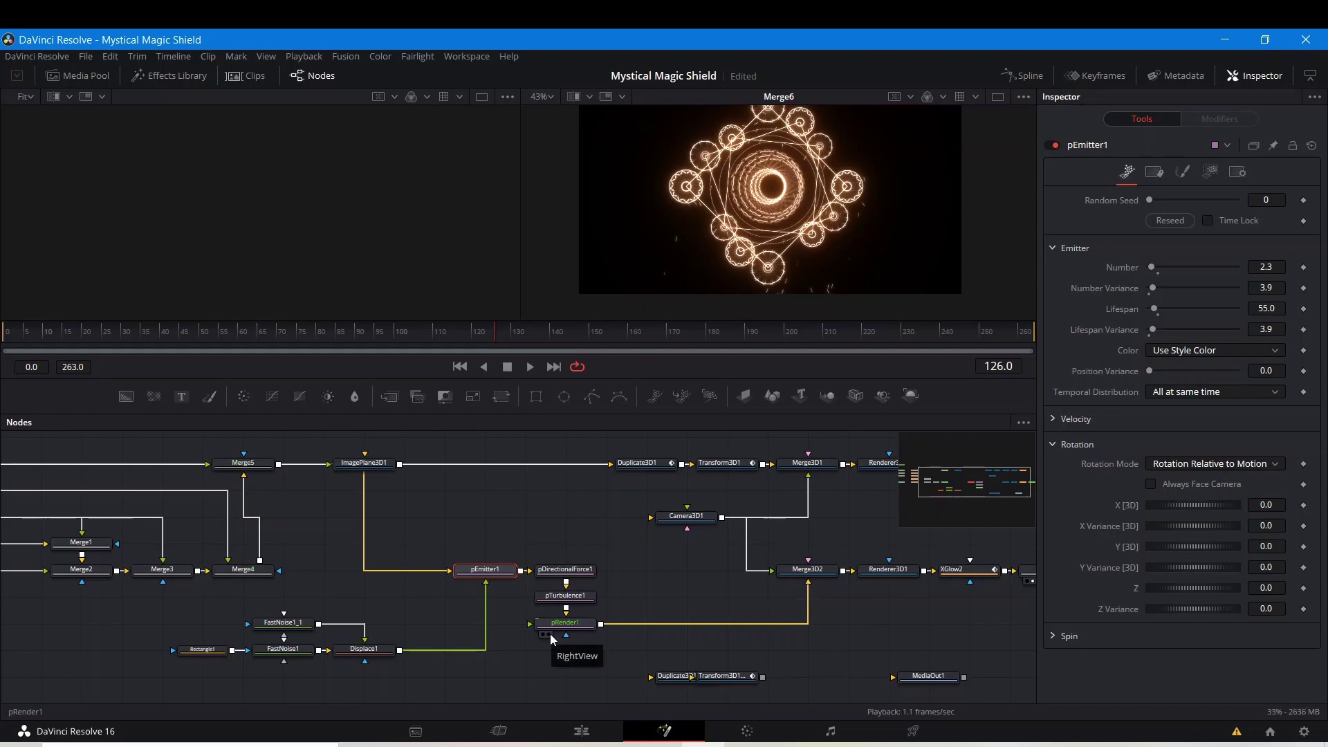
- Examine the merged shield and its particles at frame 126, both close up and as a whole frame
scroll(824, 272, up, 5)
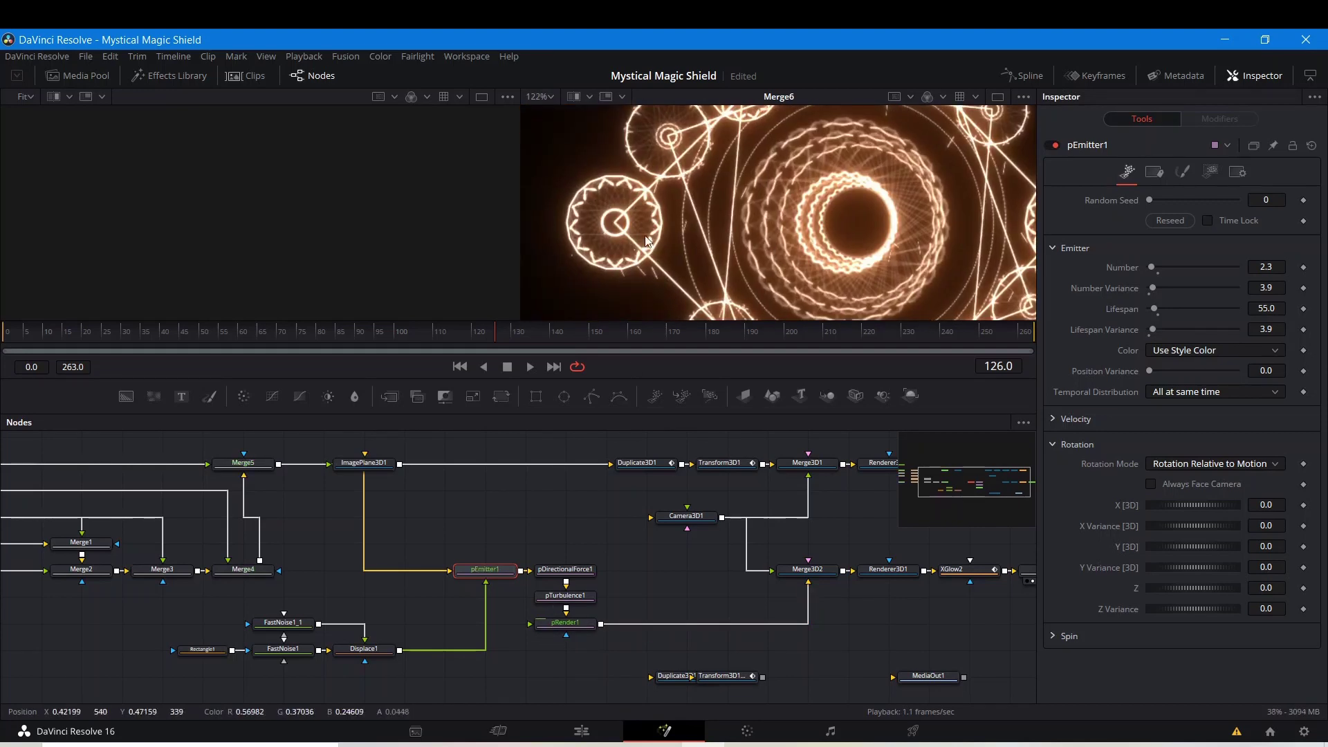
scroll(587, 230, down, 3)
scroll(671, 216, down, 3)
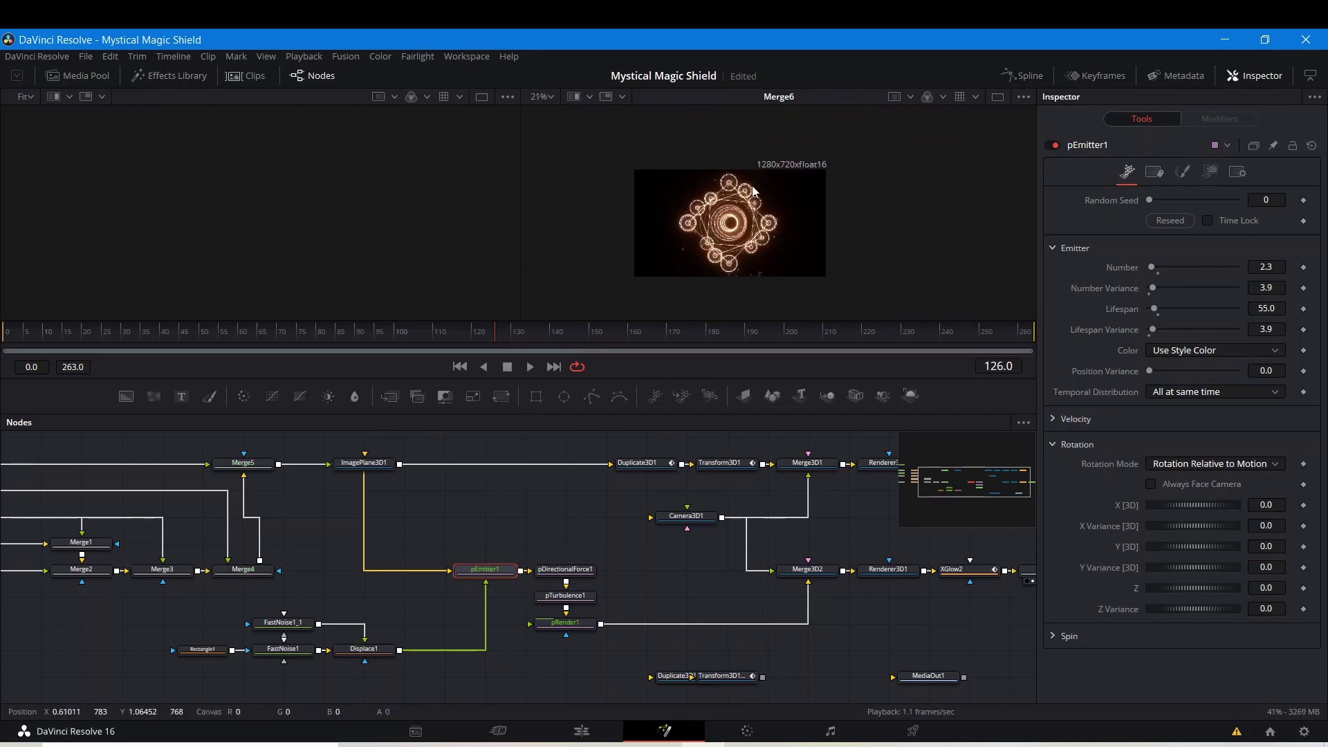
scroll(747, 281, up, 8)
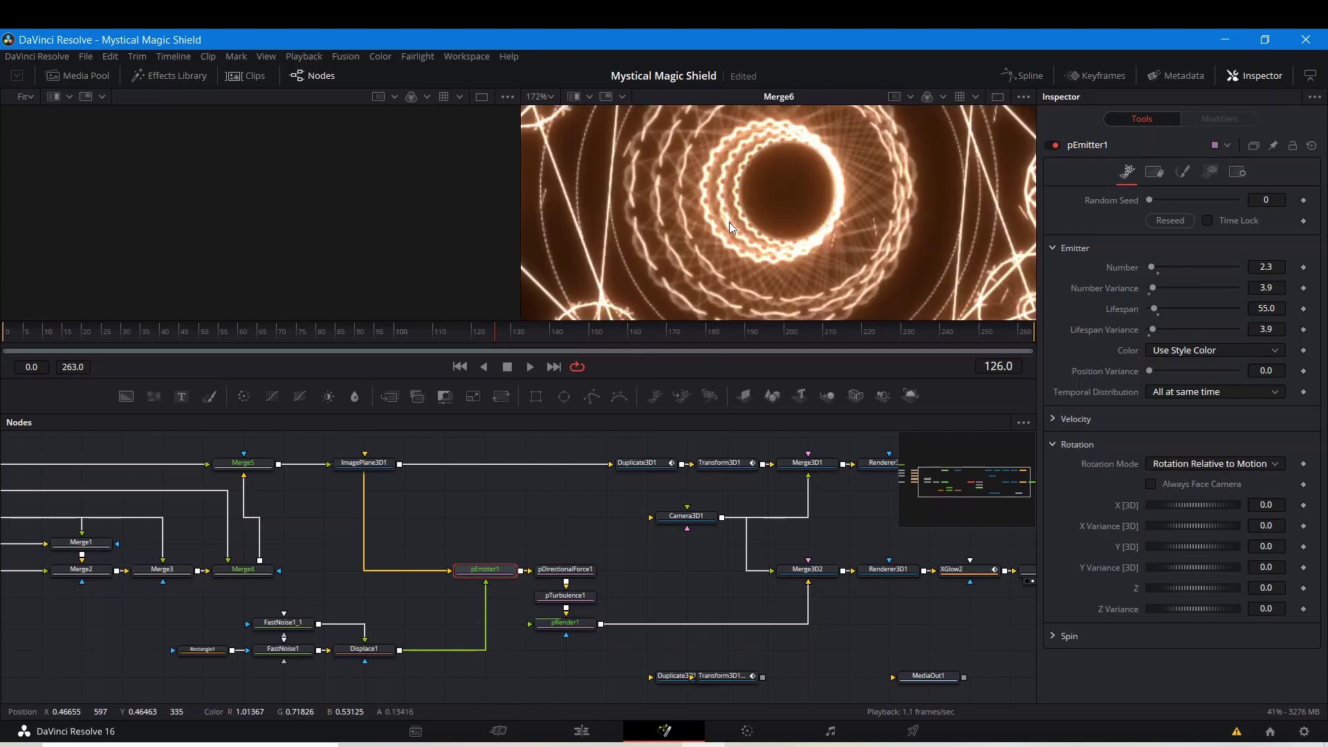
scroll(729, 222, down, 4)
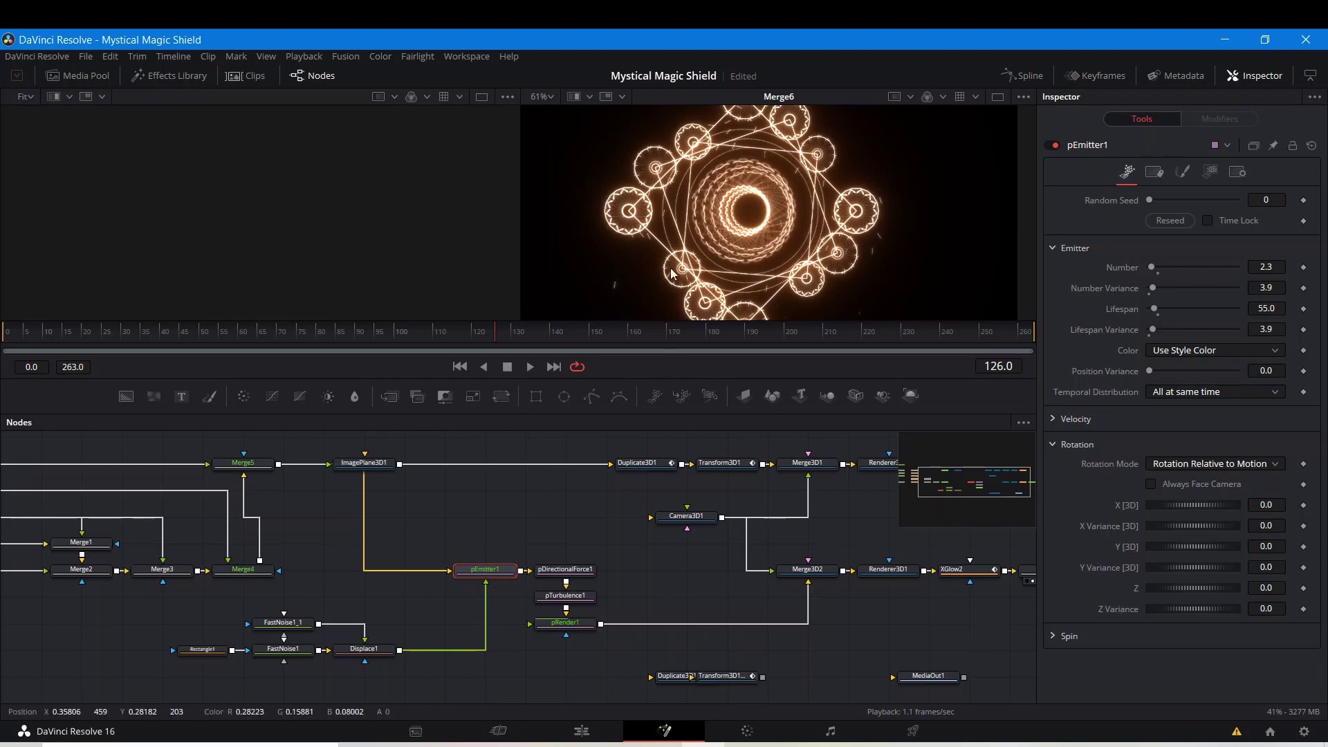
scroll(720, 231, down, 2)
drag(719, 231, 680, 221)
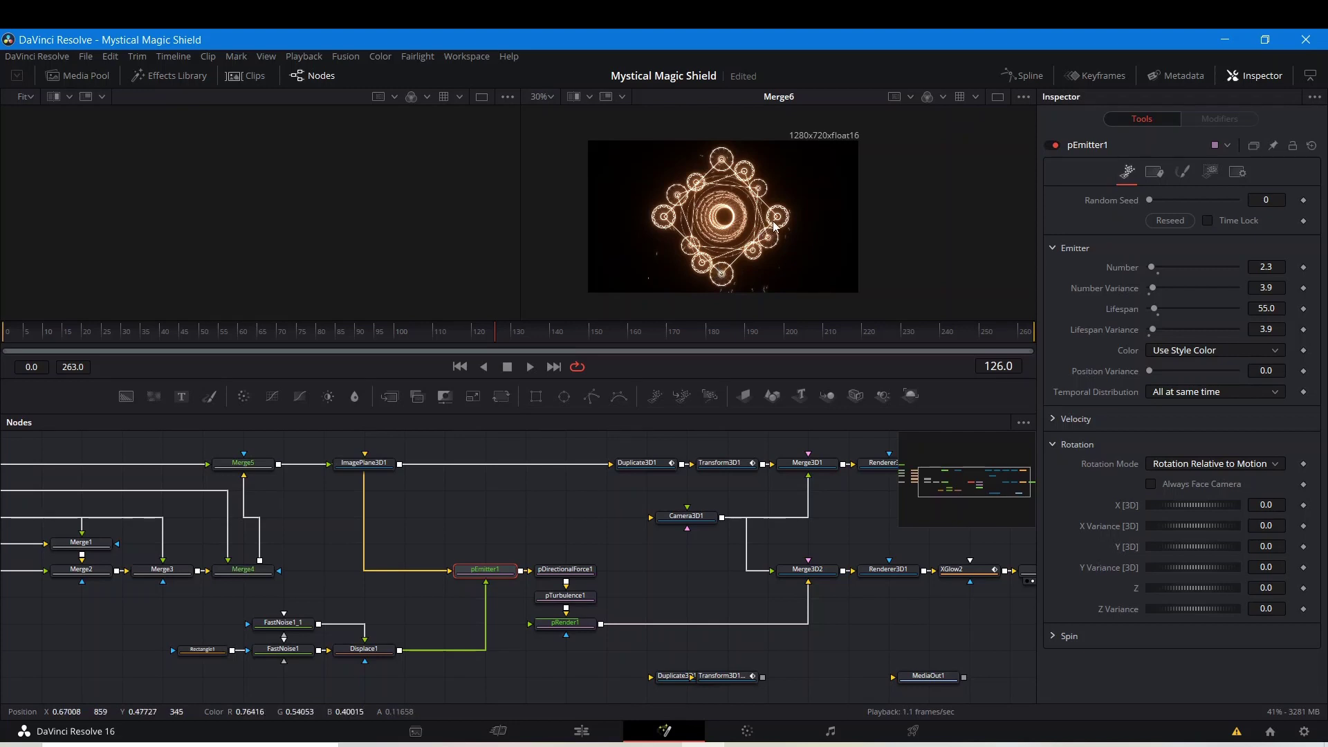
drag(775, 228, 745, 228)
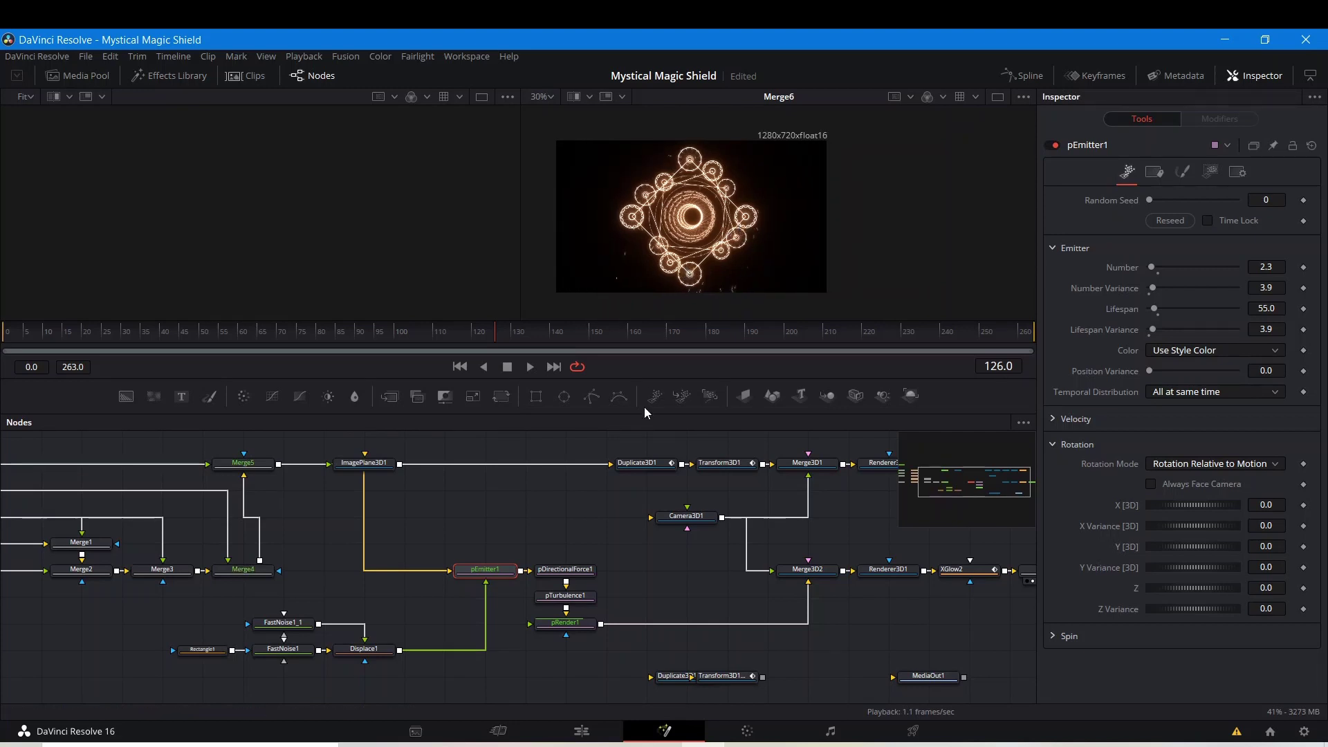
drag(671, 279, 671, 277)
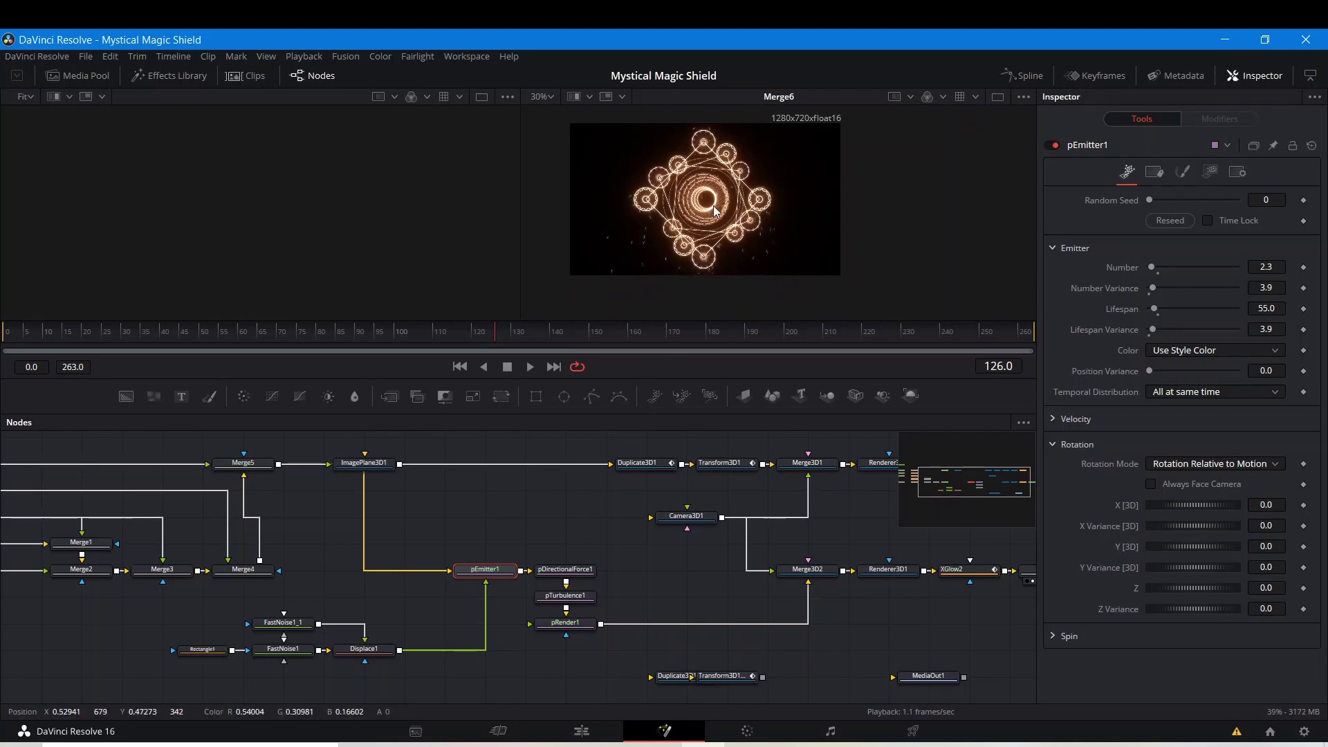
scroll(716, 221, up, 5)
scroll(716, 225, down, 6)
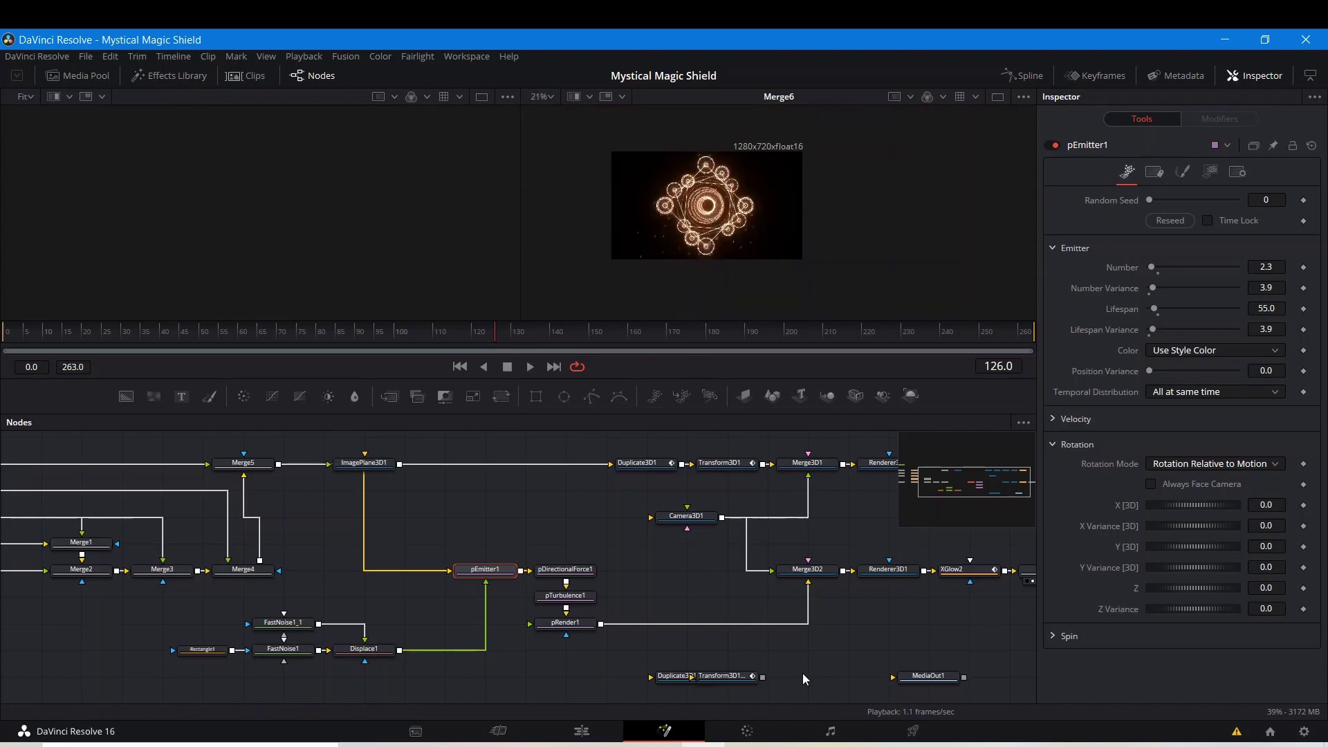
- Move MediaOut1 into the empty space beyond XGlow1
drag(899, 628, 417, 625)
click(591, 570)
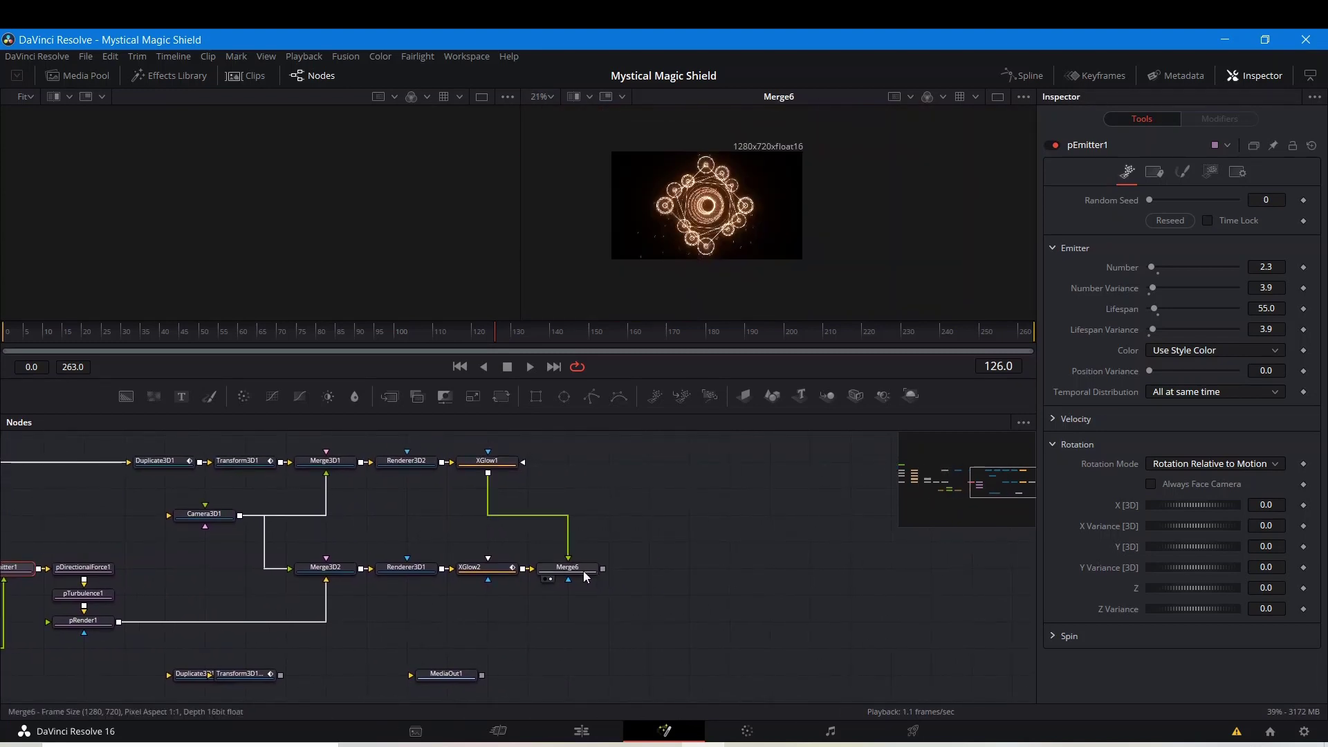
drag(463, 680, 747, 466)
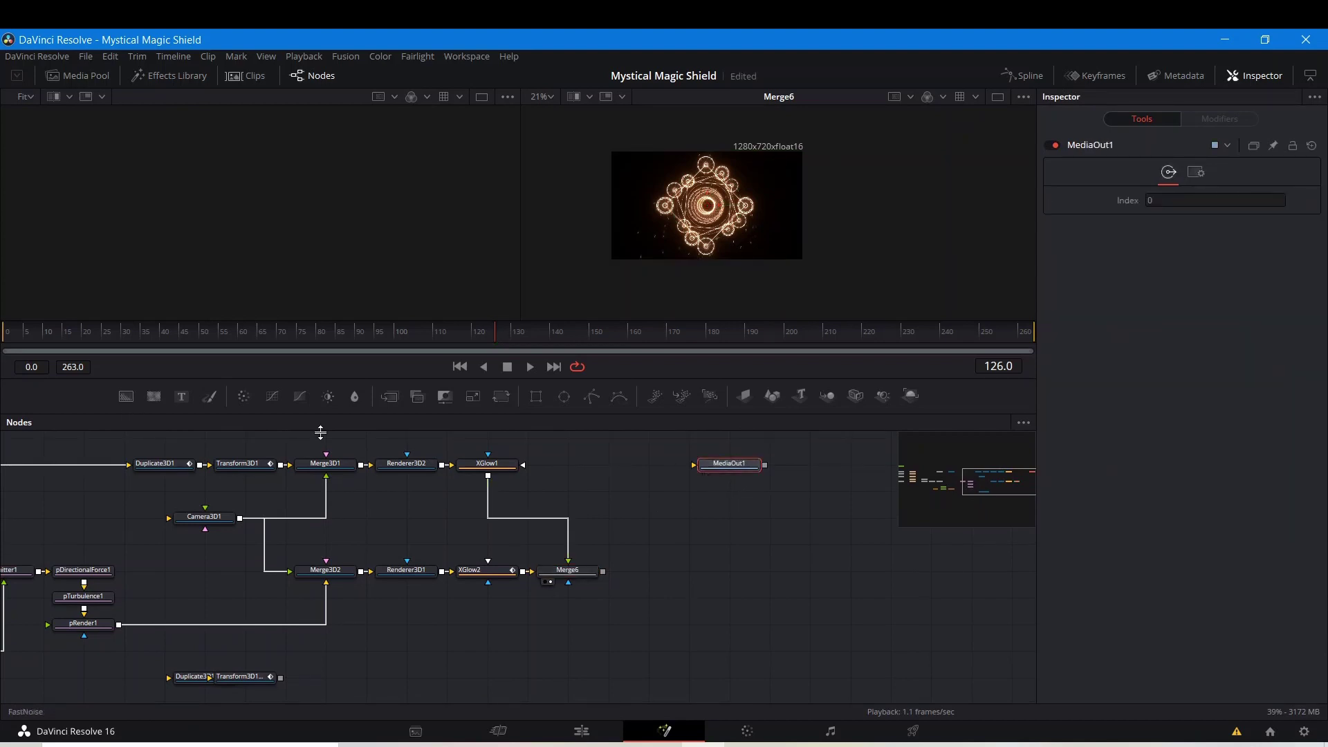
- Merge Merge6's output as the foreground over a new Background node and view the resulting merge
click(583, 572)
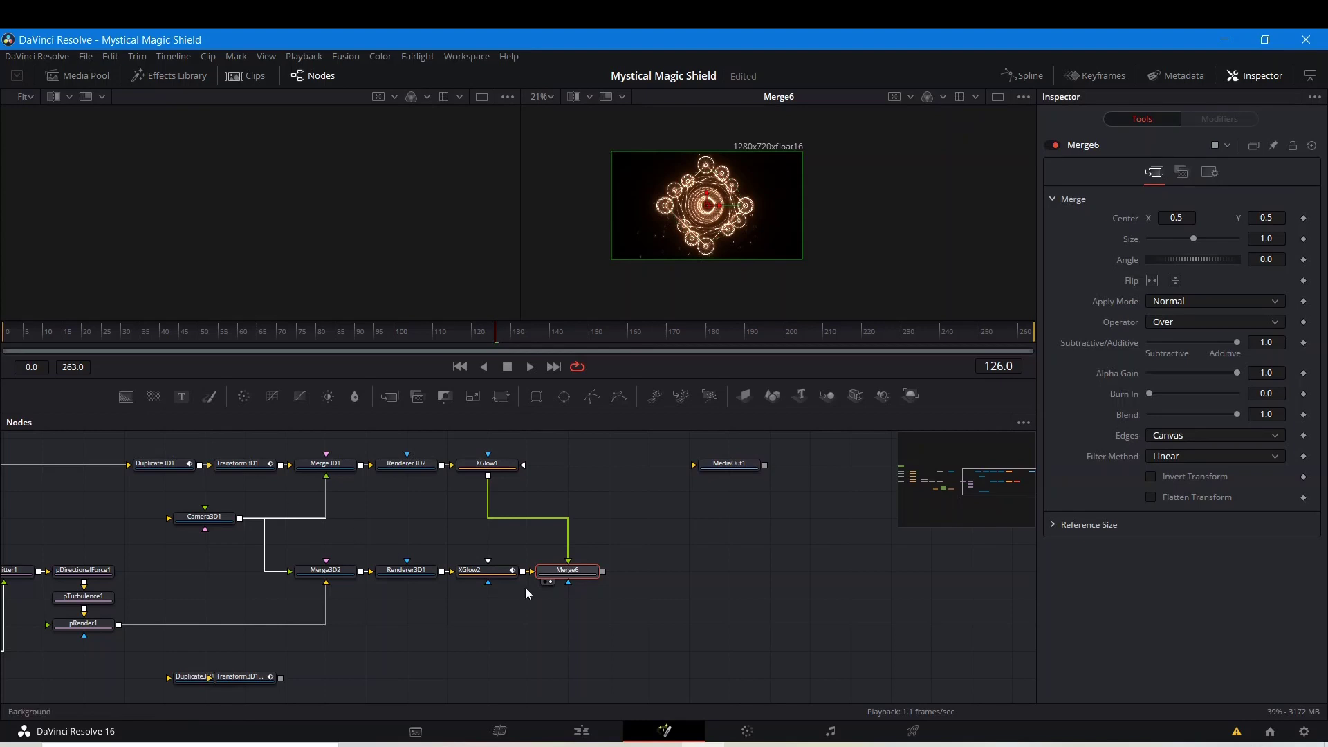
drag(525, 587, 587, 600)
click(632, 609)
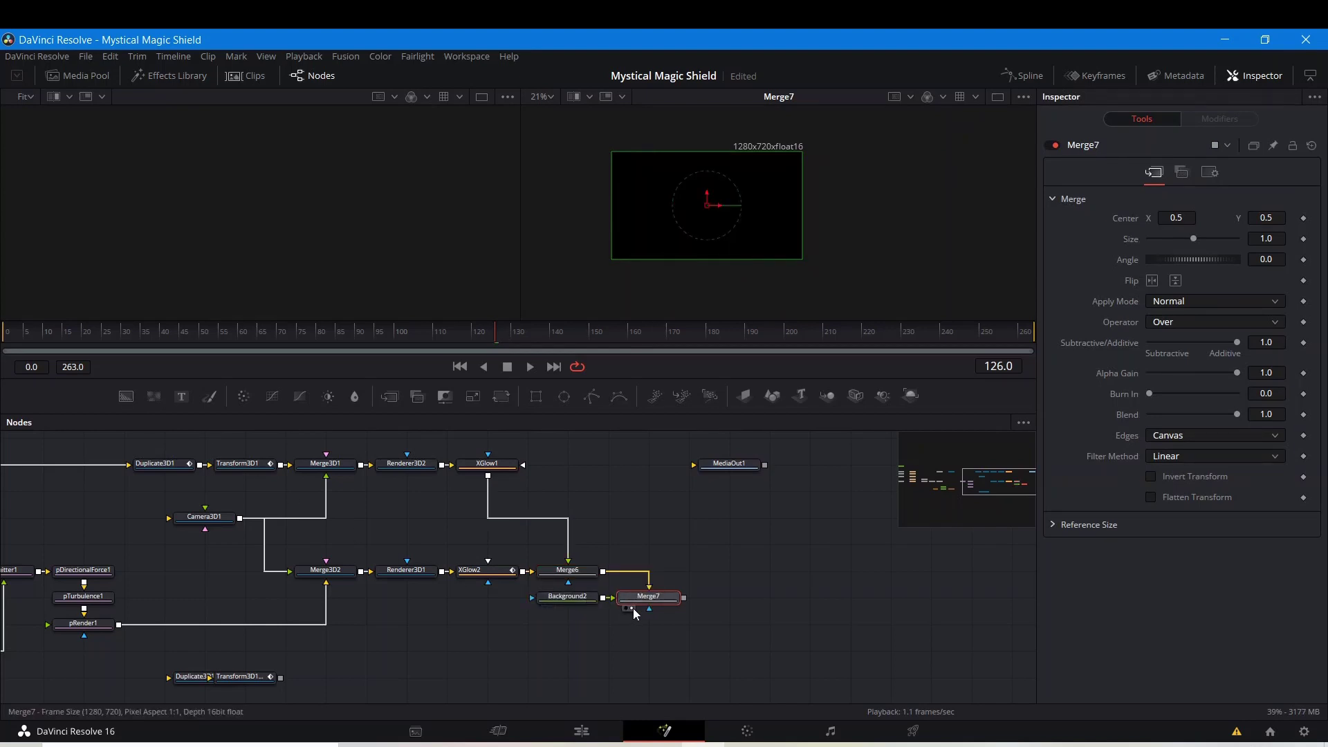
scroll(699, 277, up, 2)
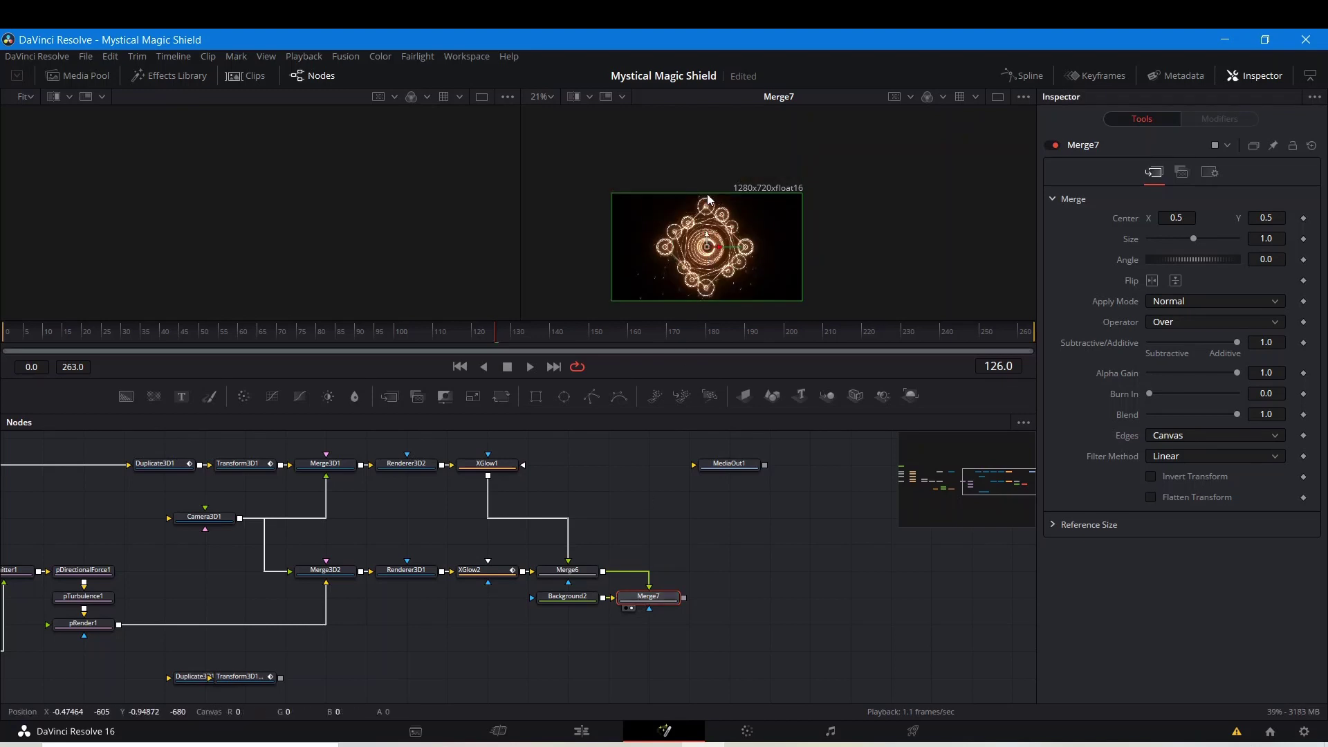
scroll(705, 244, up, 3)
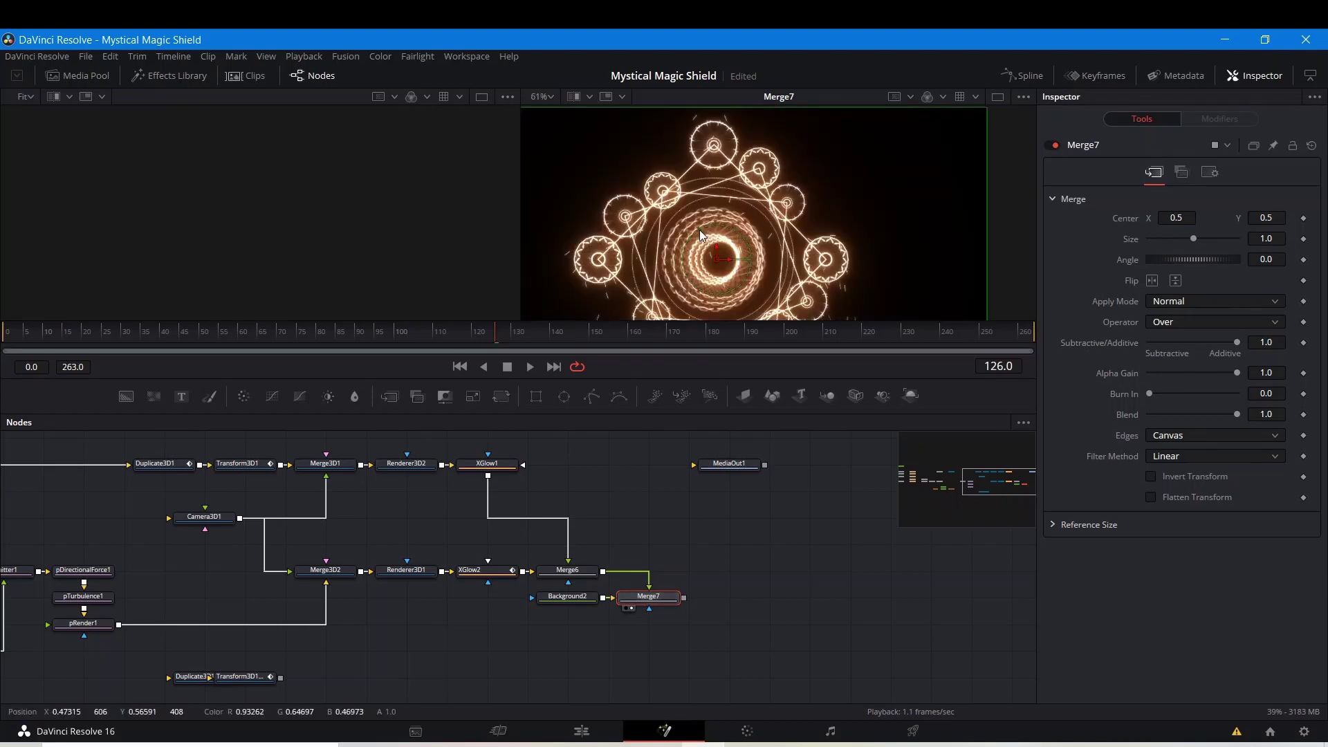
- Keyframe Merge7's Blend at 1.0 on frame 243 and at 0.0 on frame 263 to fade out the shield
click(955, 330)
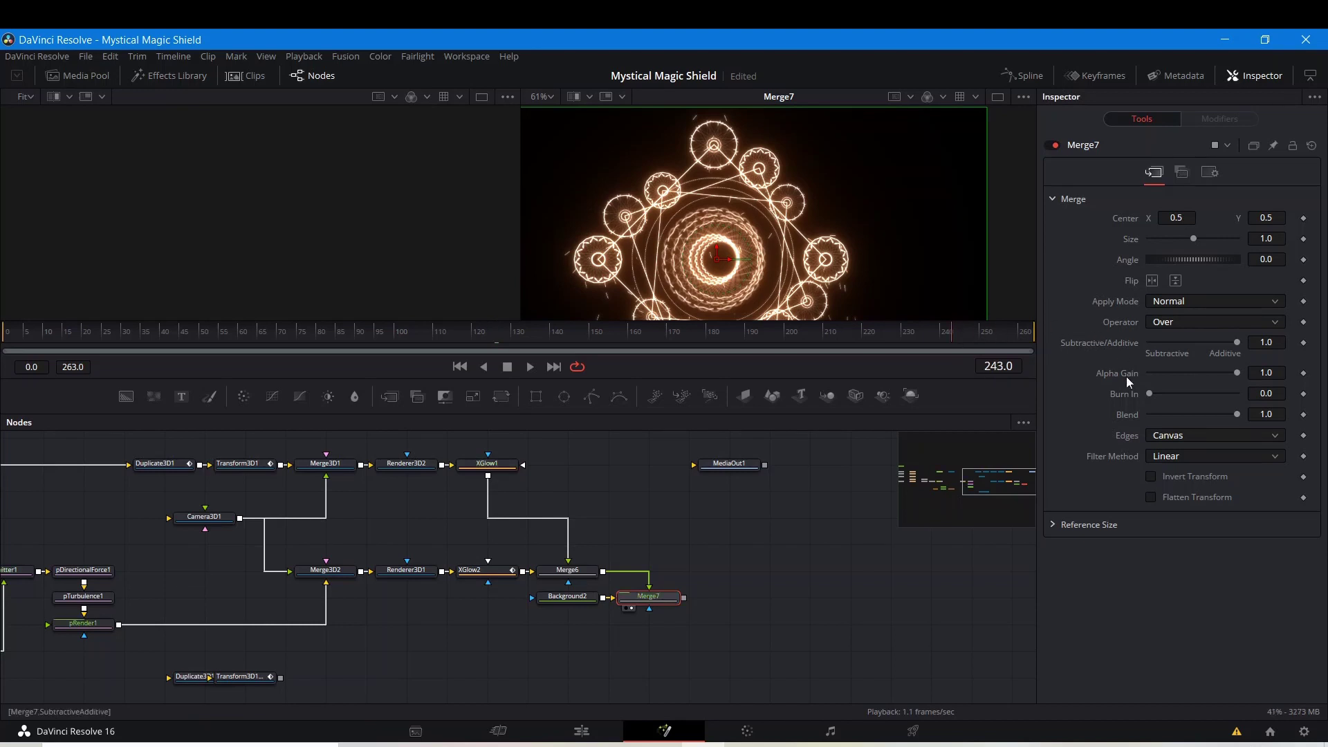
right_click(1132, 414)
click(1144, 427)
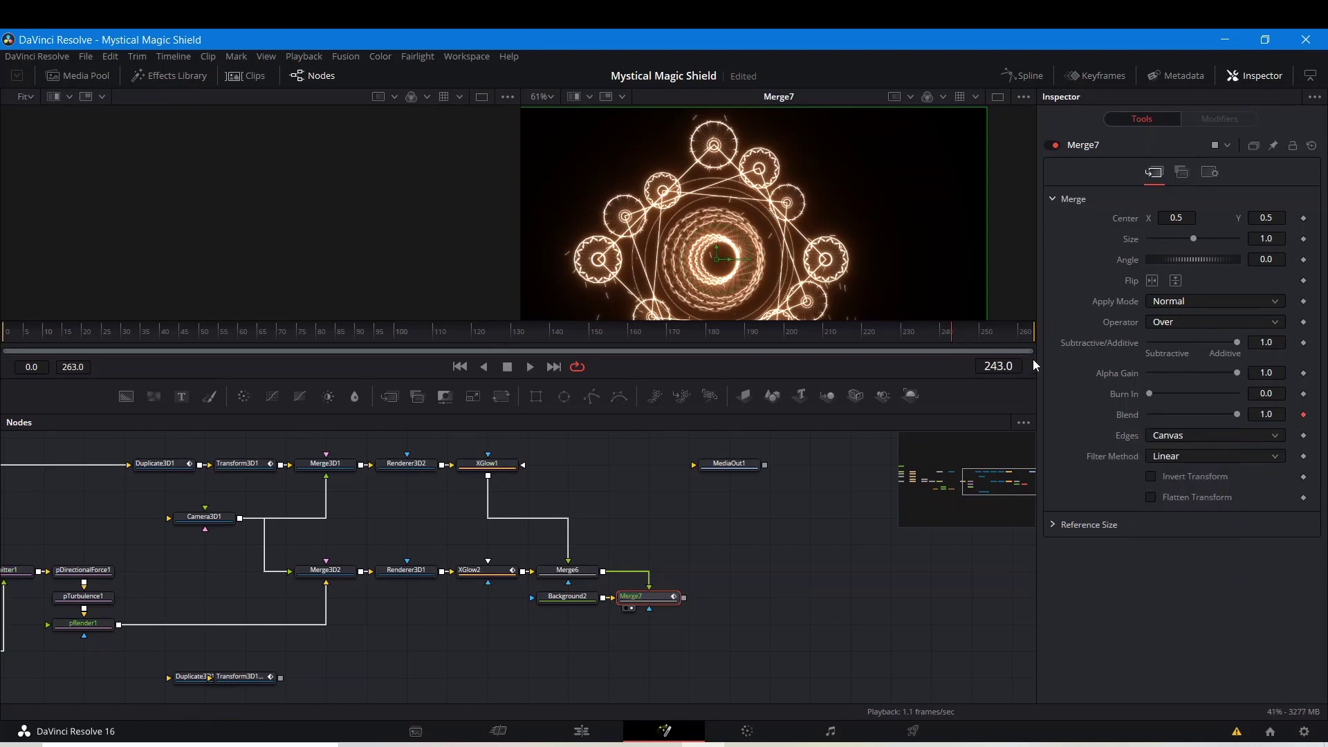
click(1029, 335)
drag(1238, 414, 1085, 411)
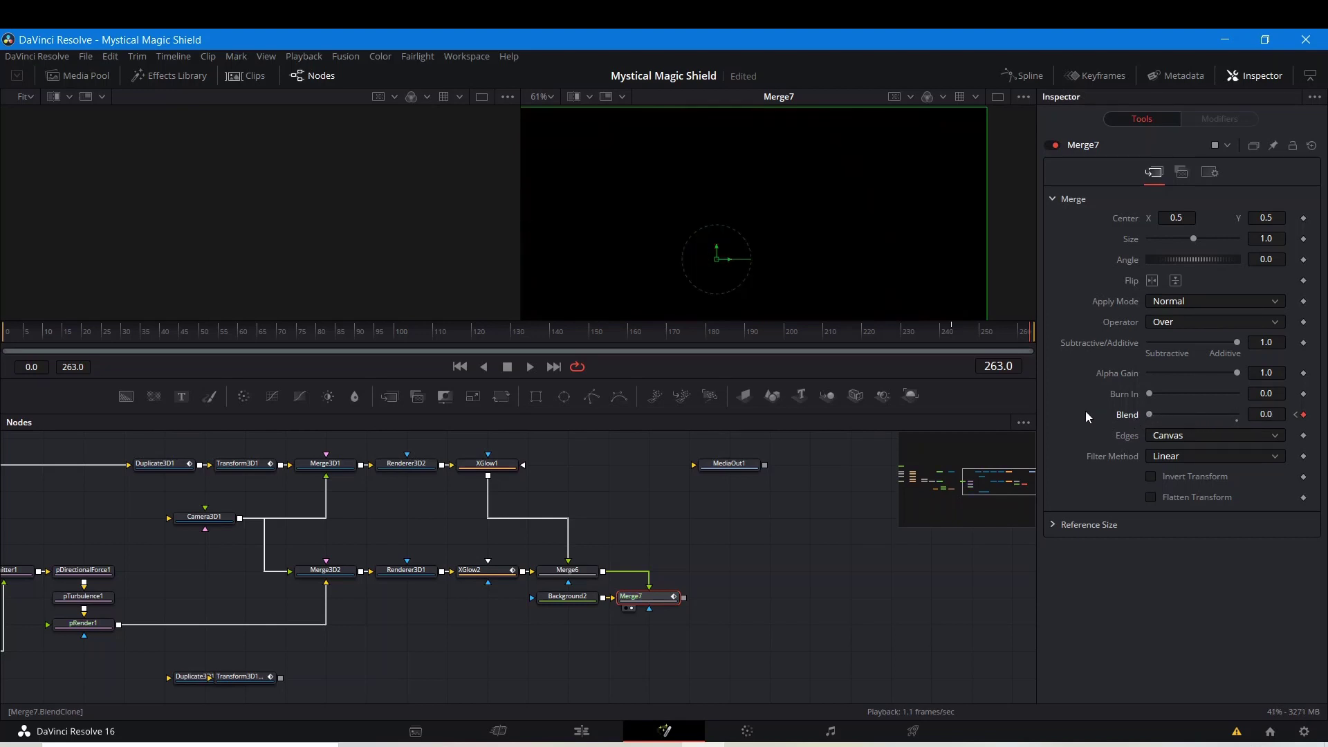
- Show the rotation splines of Transform3D1_1, Duplicate3D1 and Transform3D1 plus Merge7's Blend spline, fitted in an enlarged Spline editor
click(819, 538)
click(1004, 77)
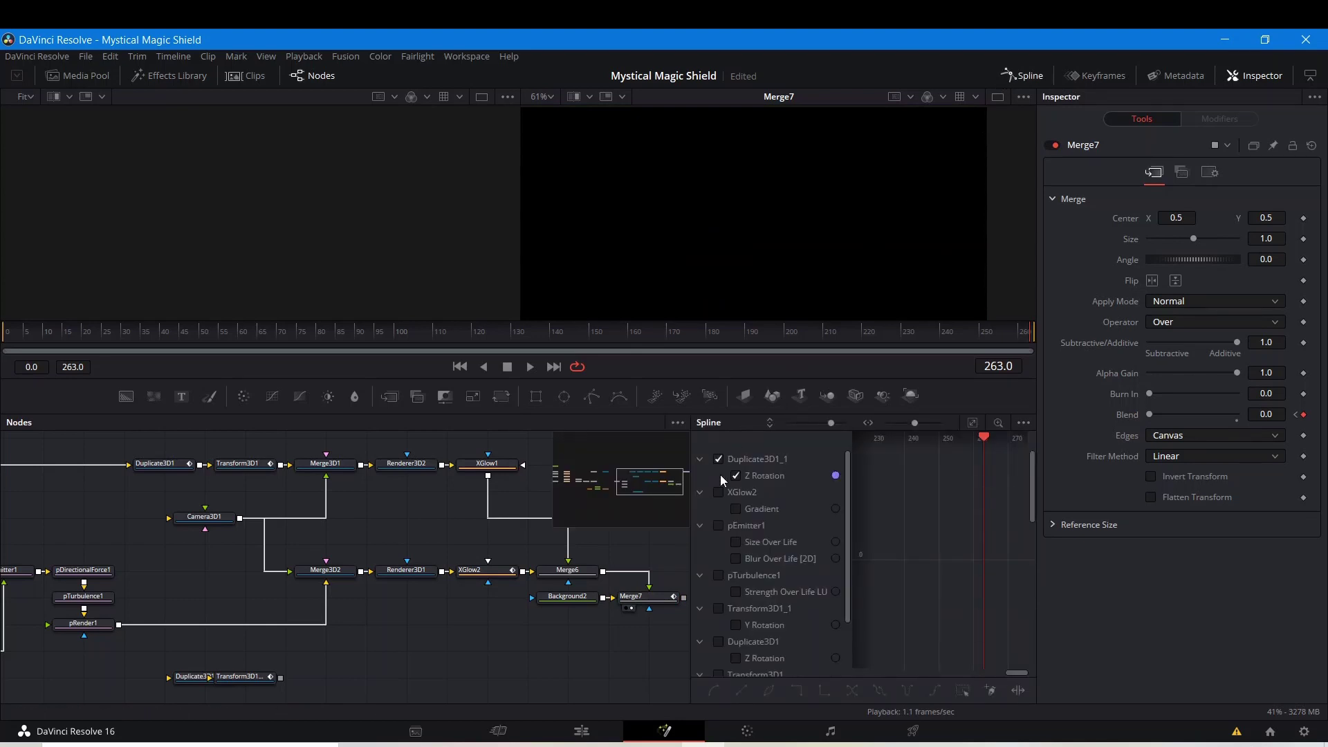
click(719, 526)
click(721, 527)
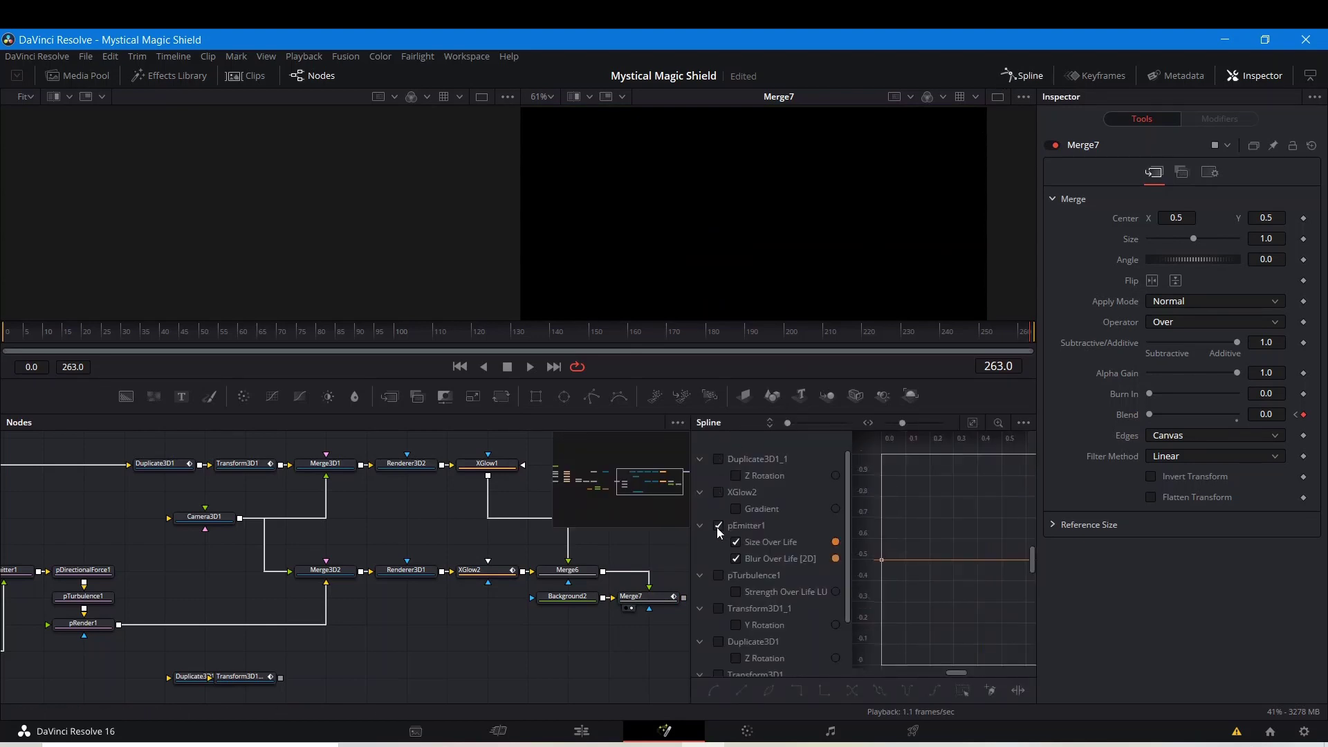
scroll(718, 571, down, 3)
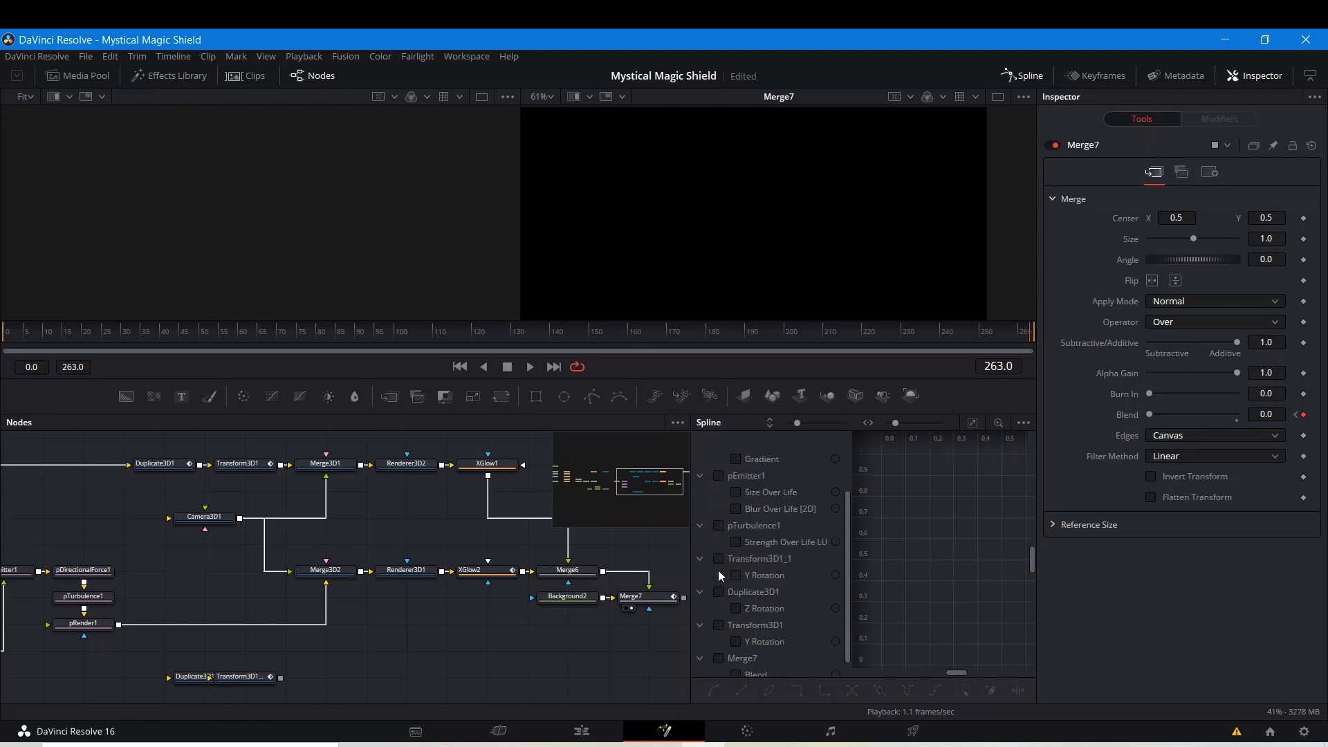
click(718, 561)
click(718, 593)
click(718, 625)
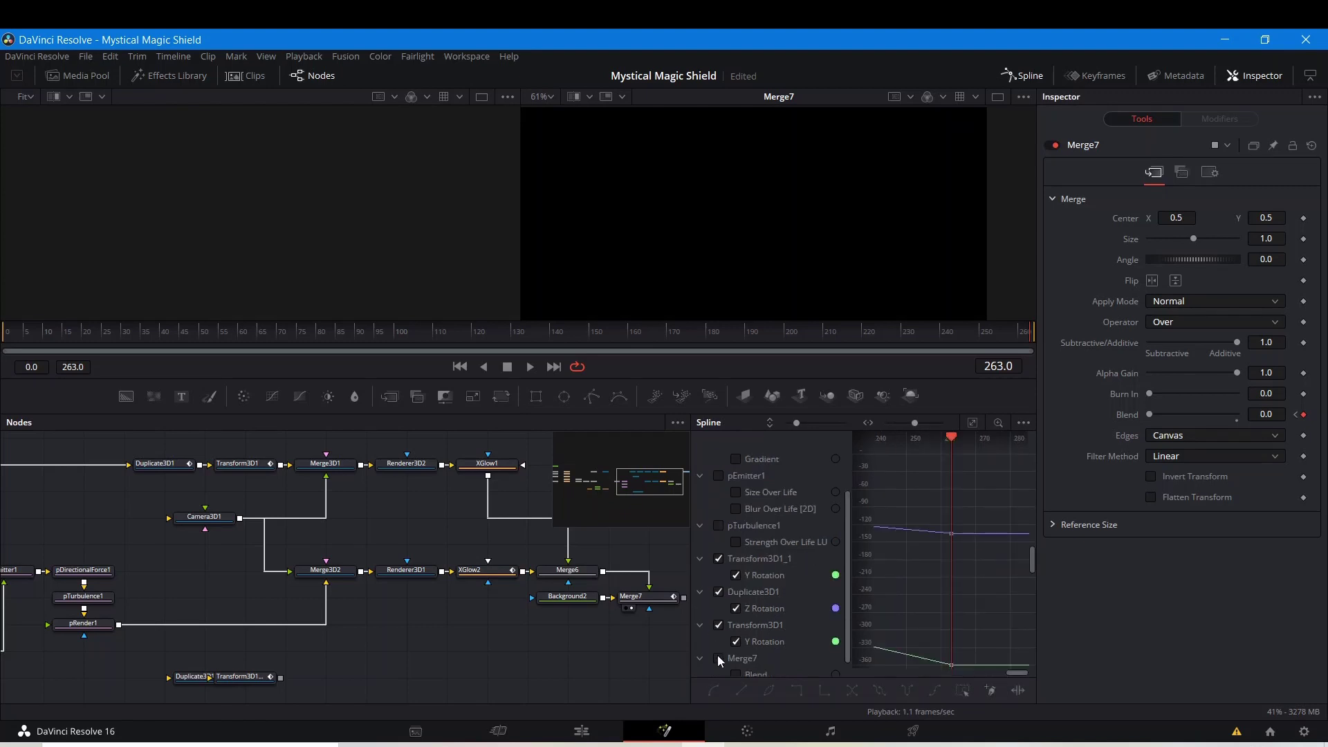
click(718, 658)
scroll(720, 653, down, 1)
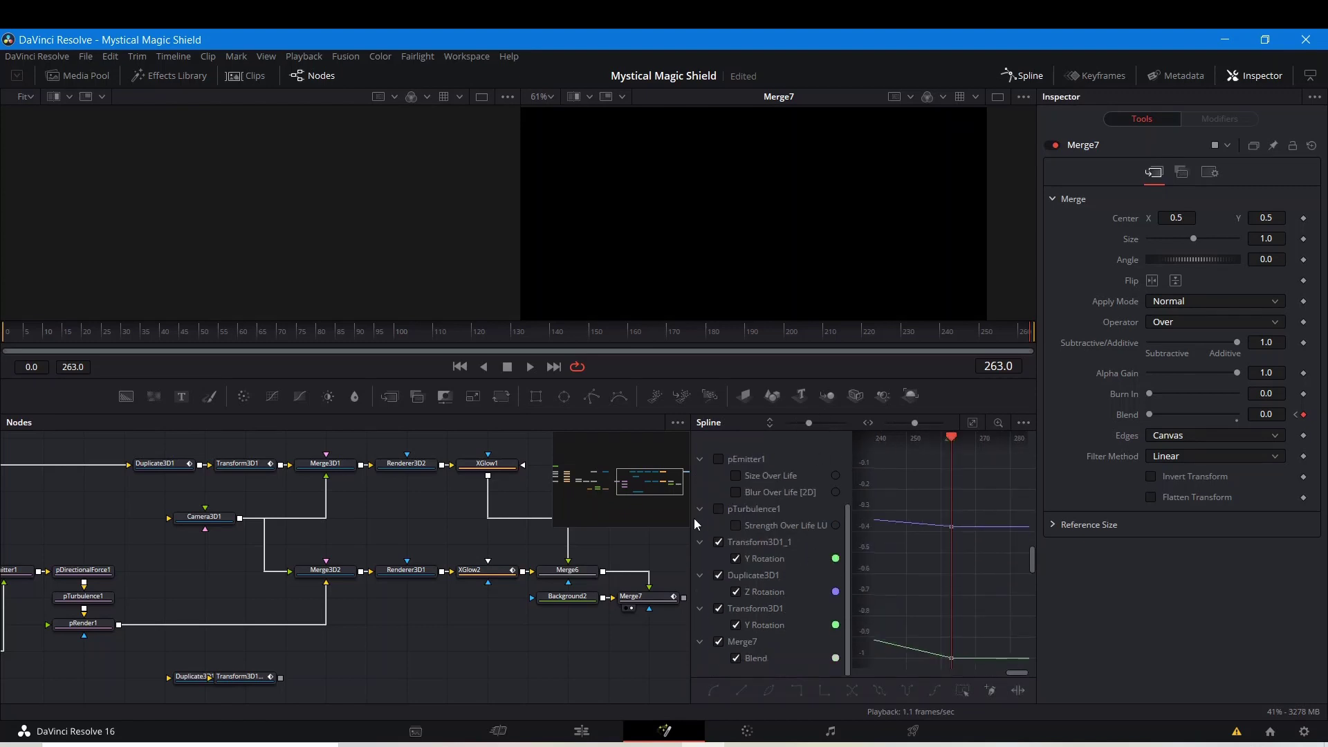
drag(692, 517, 5, 516)
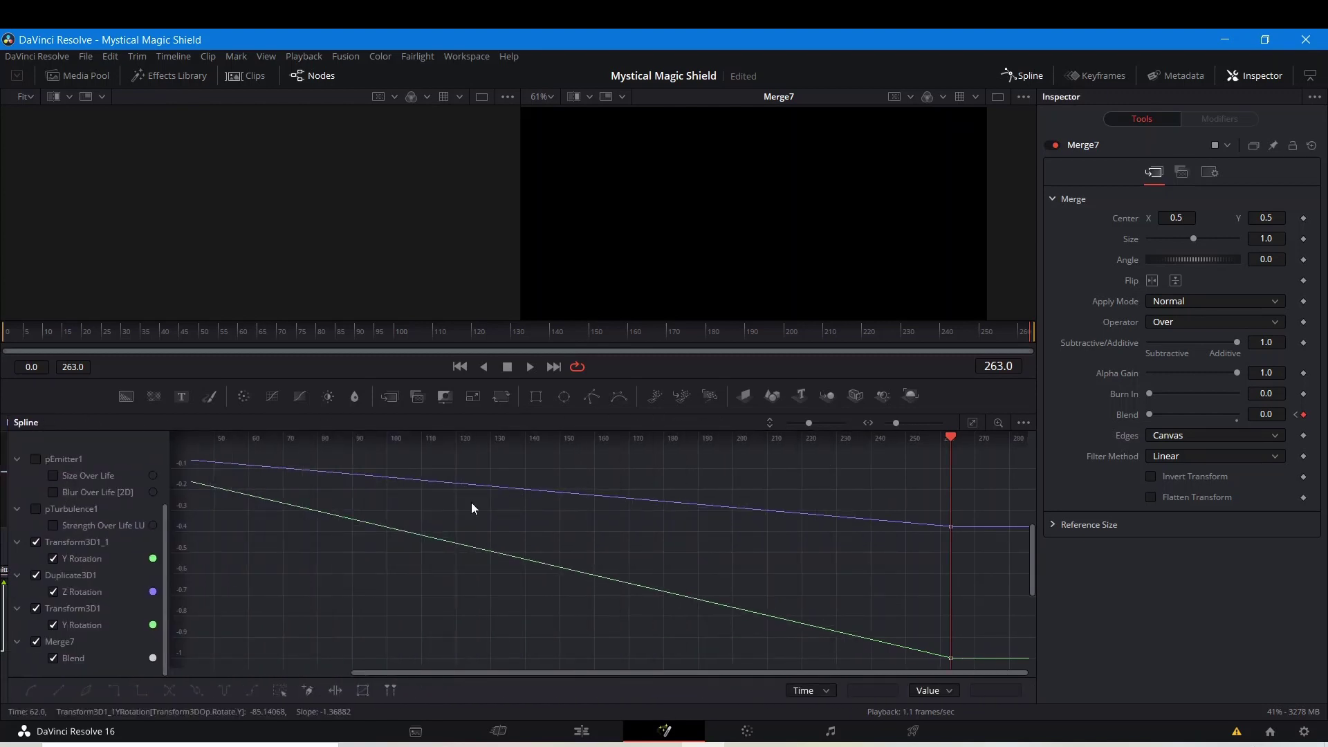
click(972, 425)
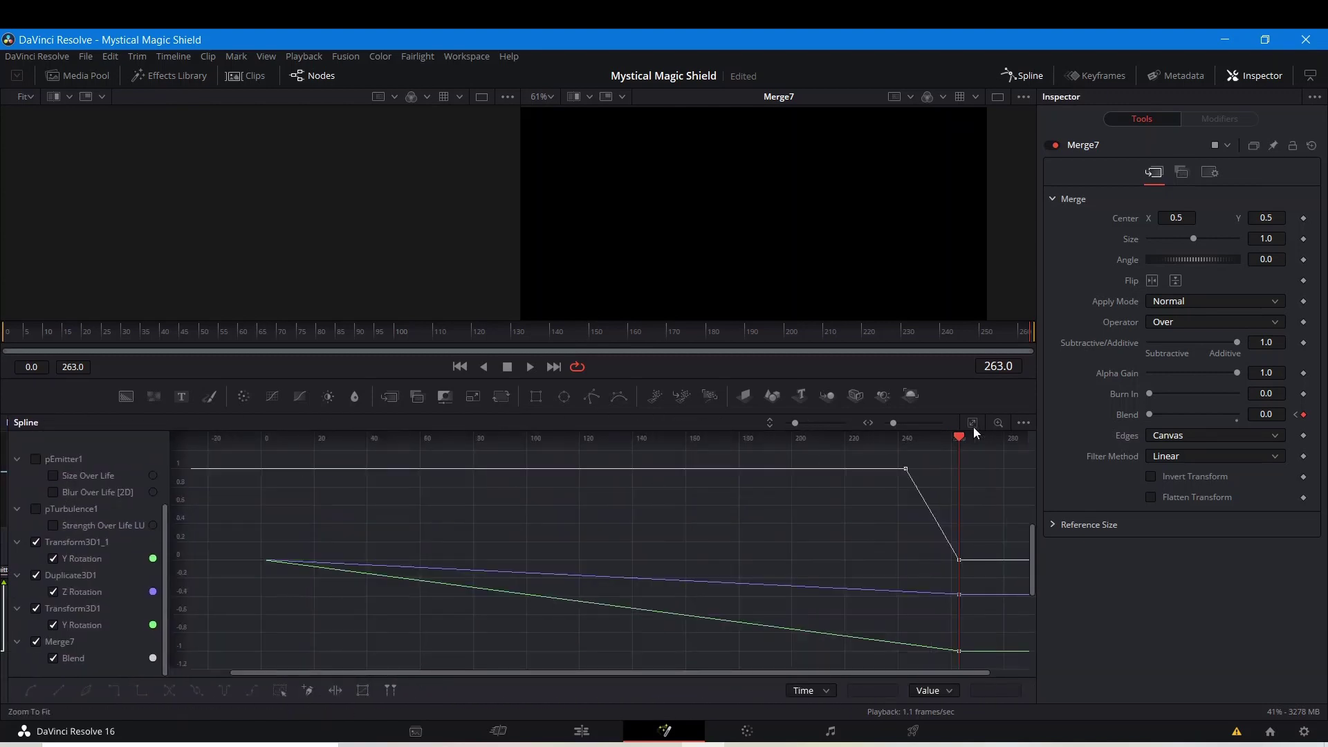
- Smooth the keyframes of the displayed rotation and Blend splines, and close the Spline editor
drag(232, 519, 1010, 669)
key(s)
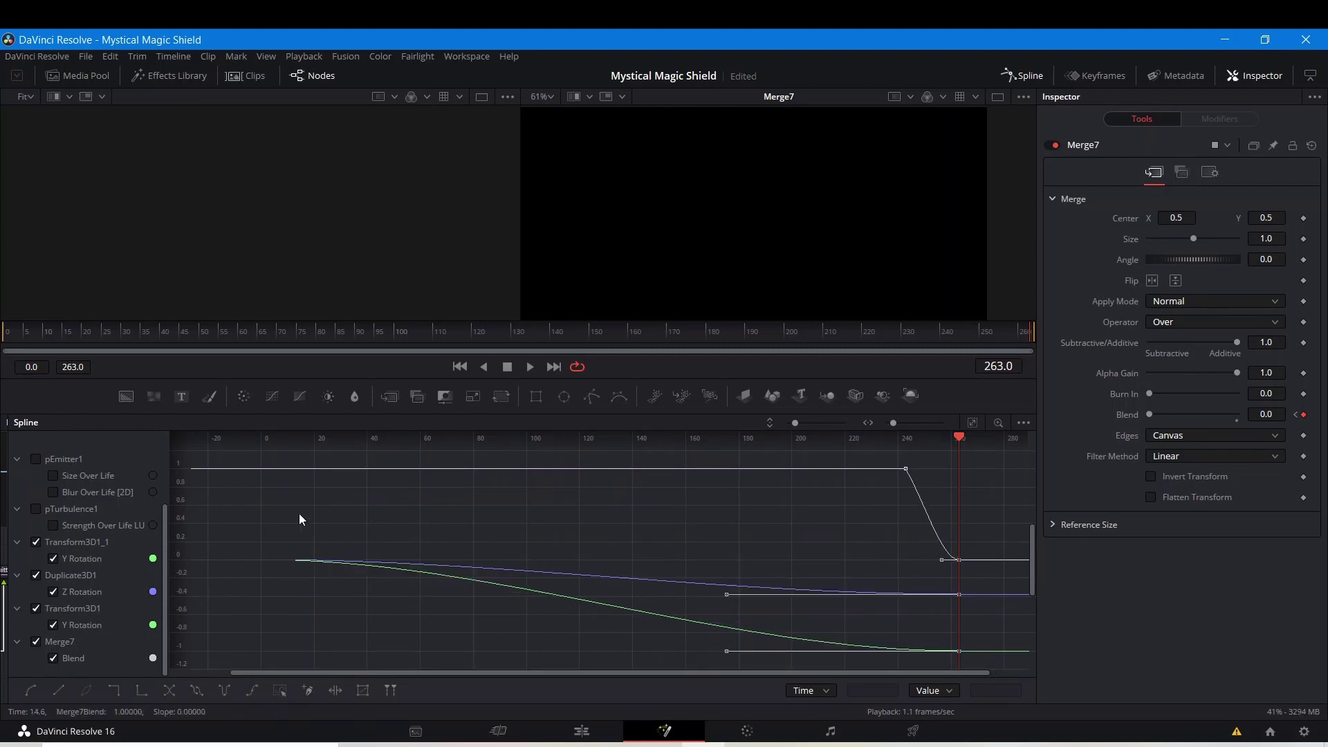
drag(898, 454, 982, 575)
key(s)
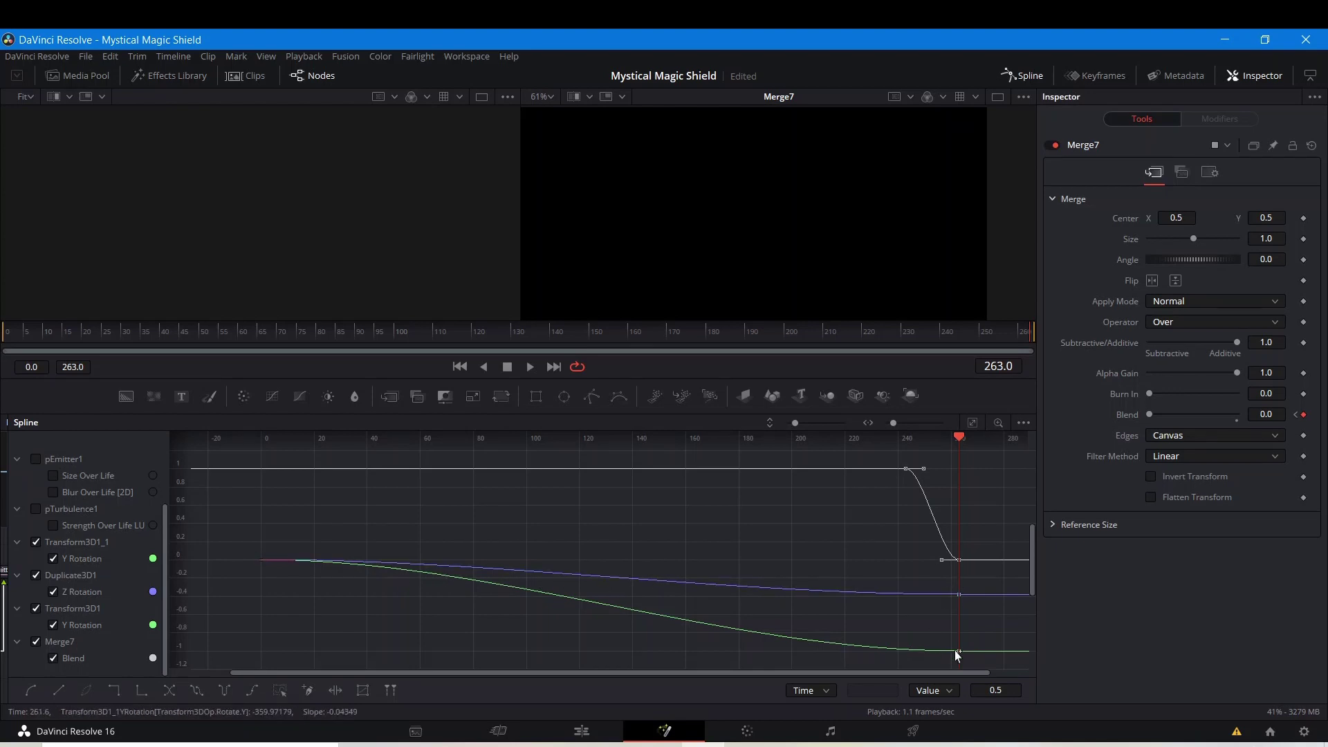
click(1031, 76)
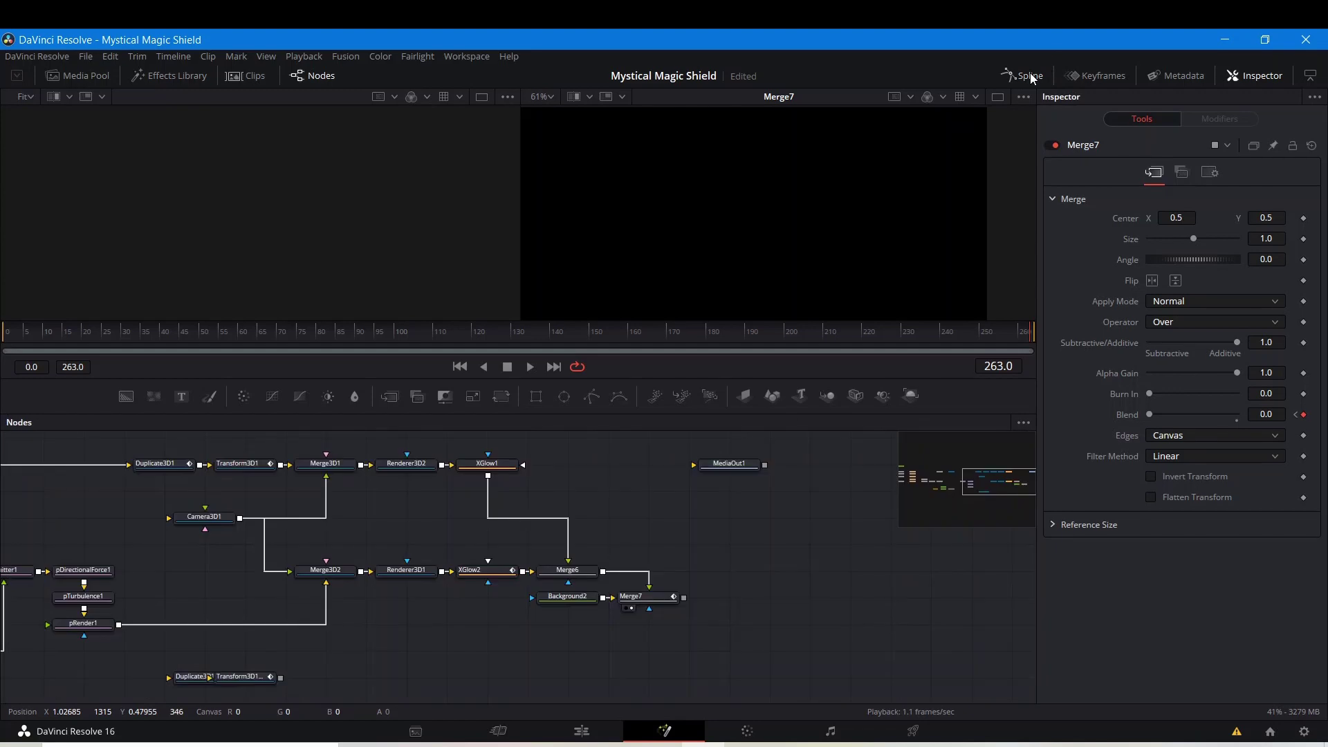
- Place MediaOut1 beside Merge7 and connect Merge7's output to it
scroll(691, 480, down, 1)
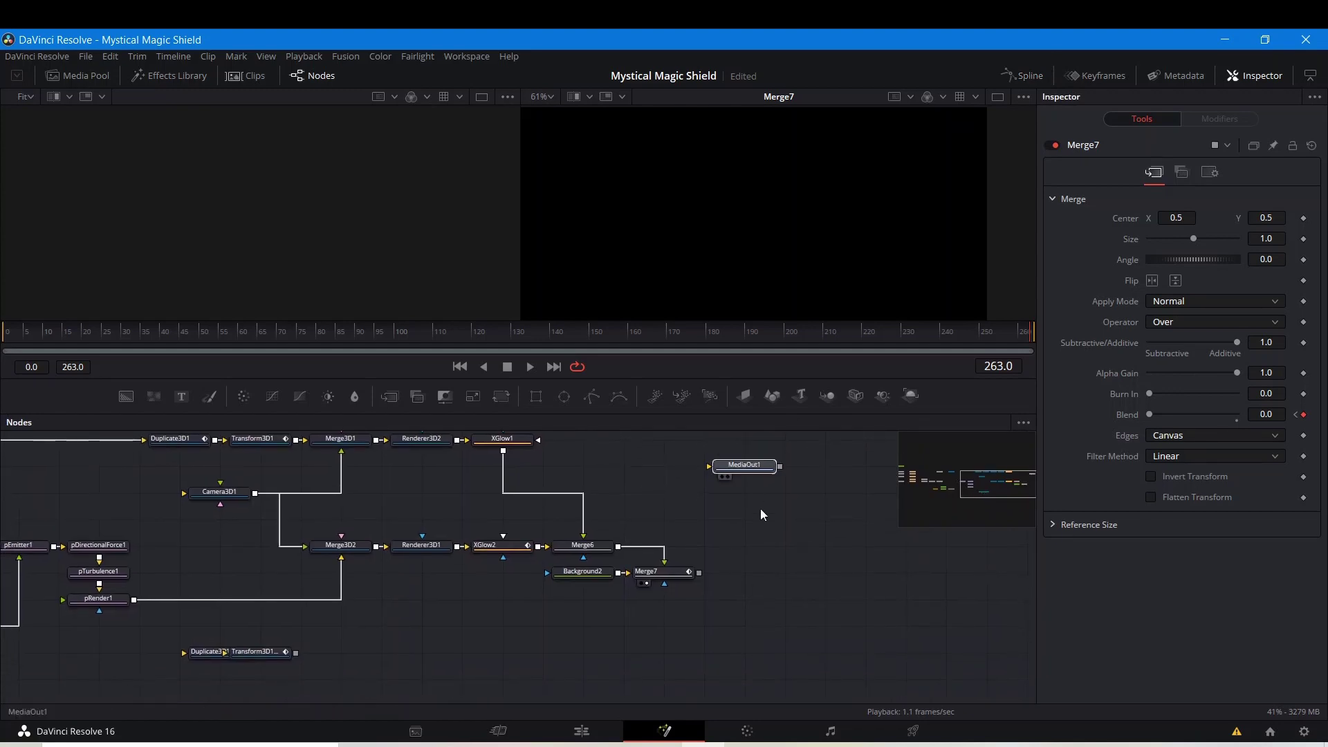
drag(751, 465, 791, 571)
drag(699, 573, 773, 578)
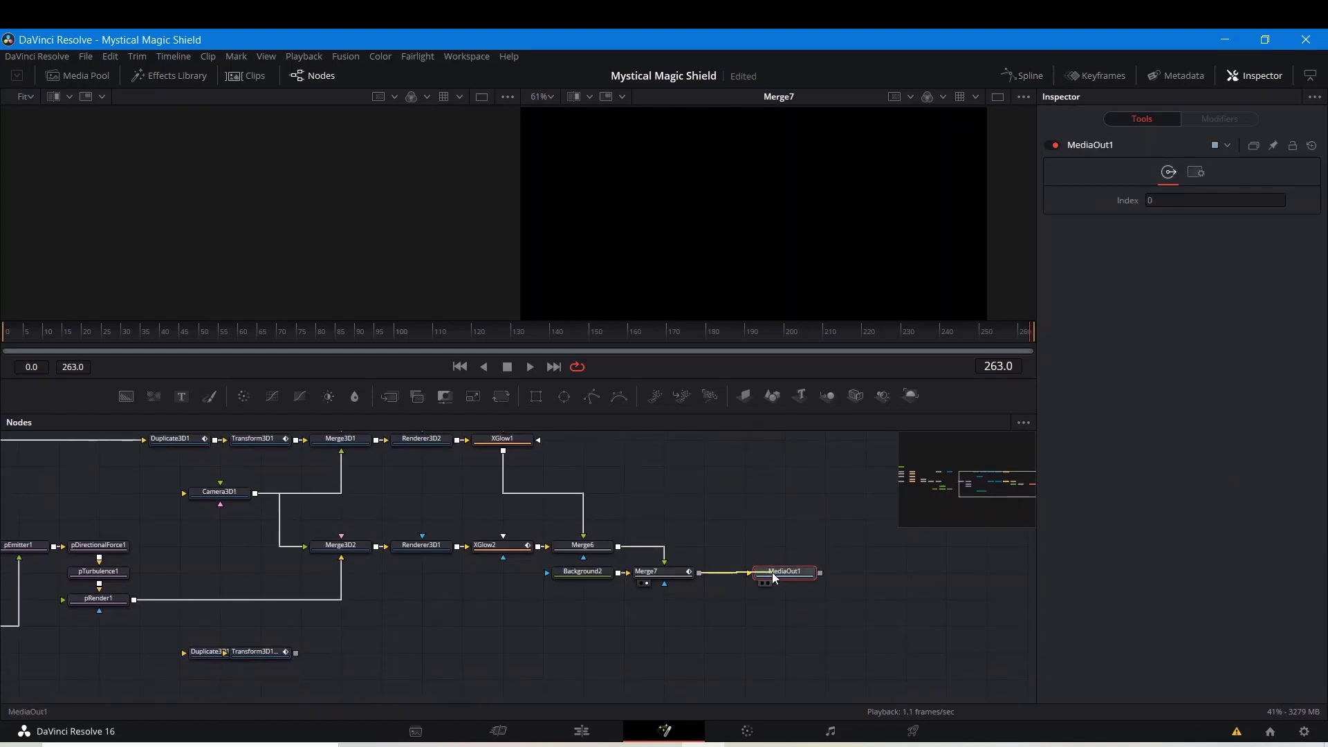
- Go to frame 103 and review the complete node graph from the FUICircles nodes through to MediaOut1
click(405, 329)
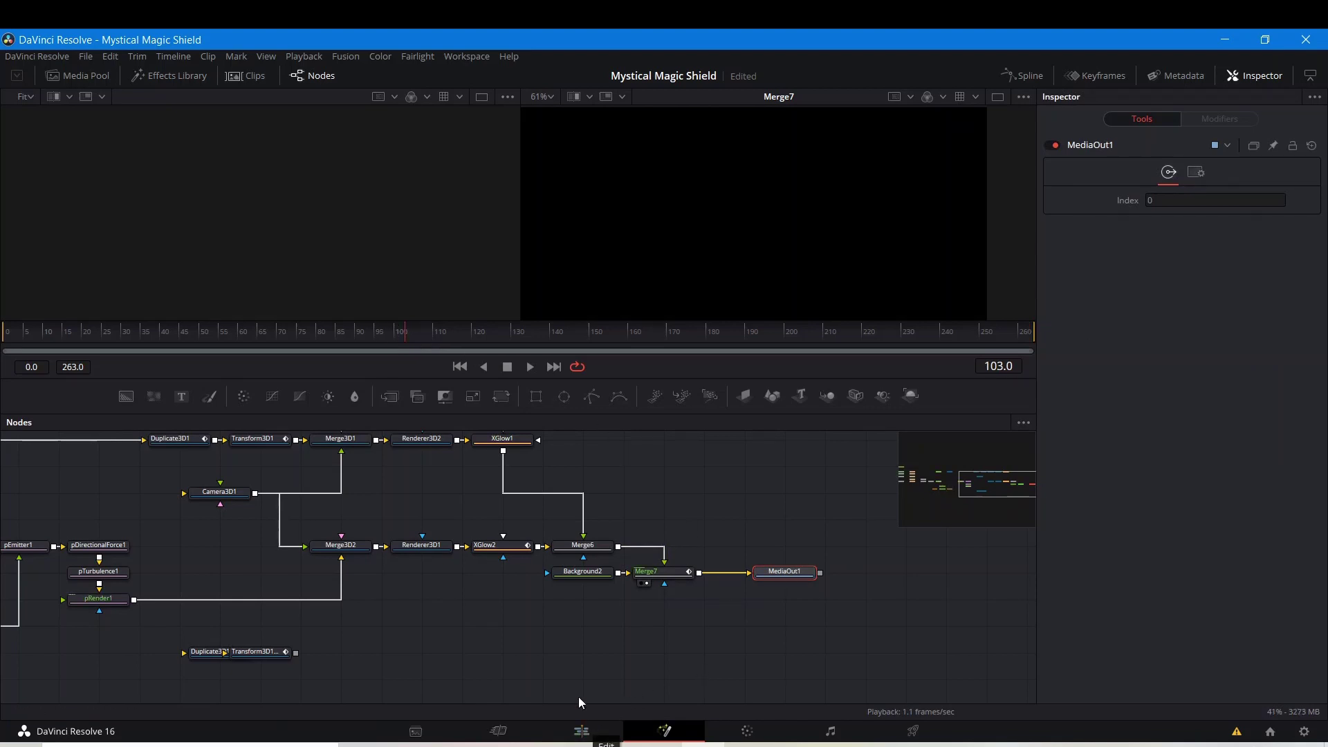
drag(463, 626, 730, 633)
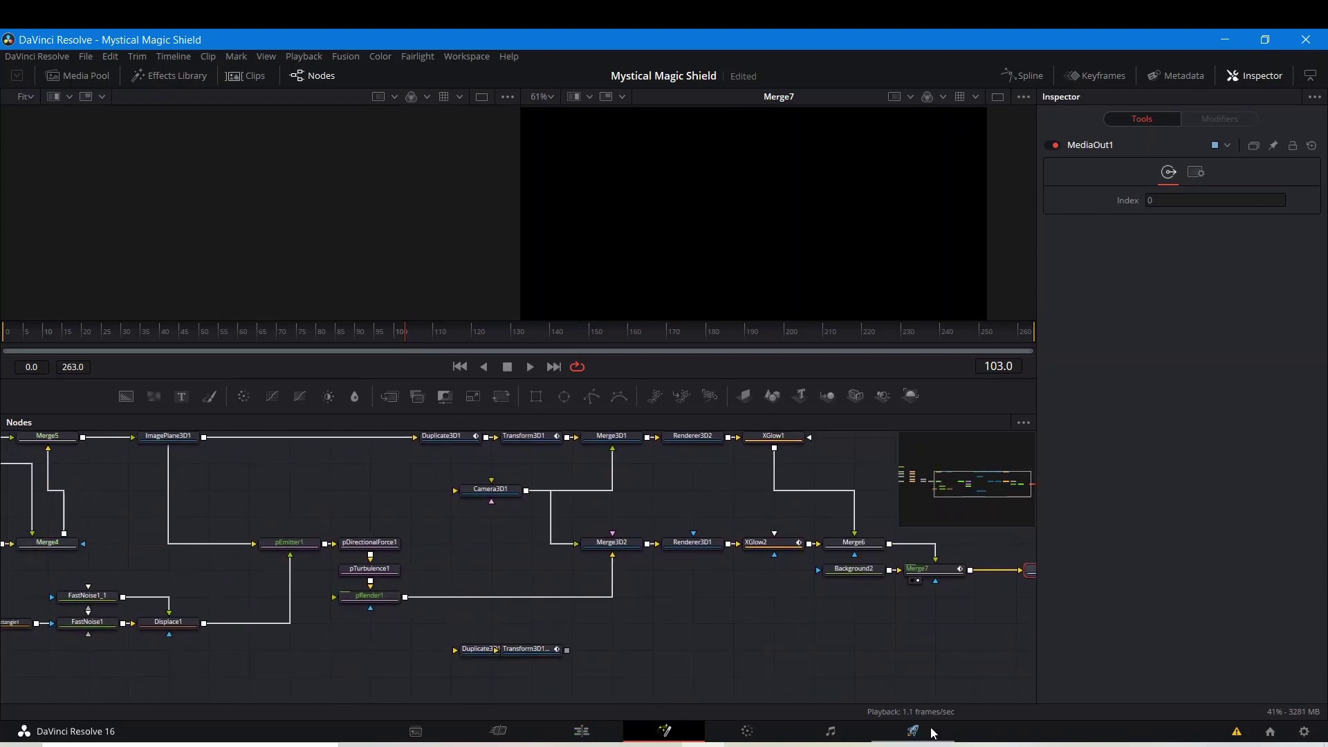
drag(657, 650, 768, 632)
drag(538, 662, 1090, 693)
drag(564, 607, 258, 630)
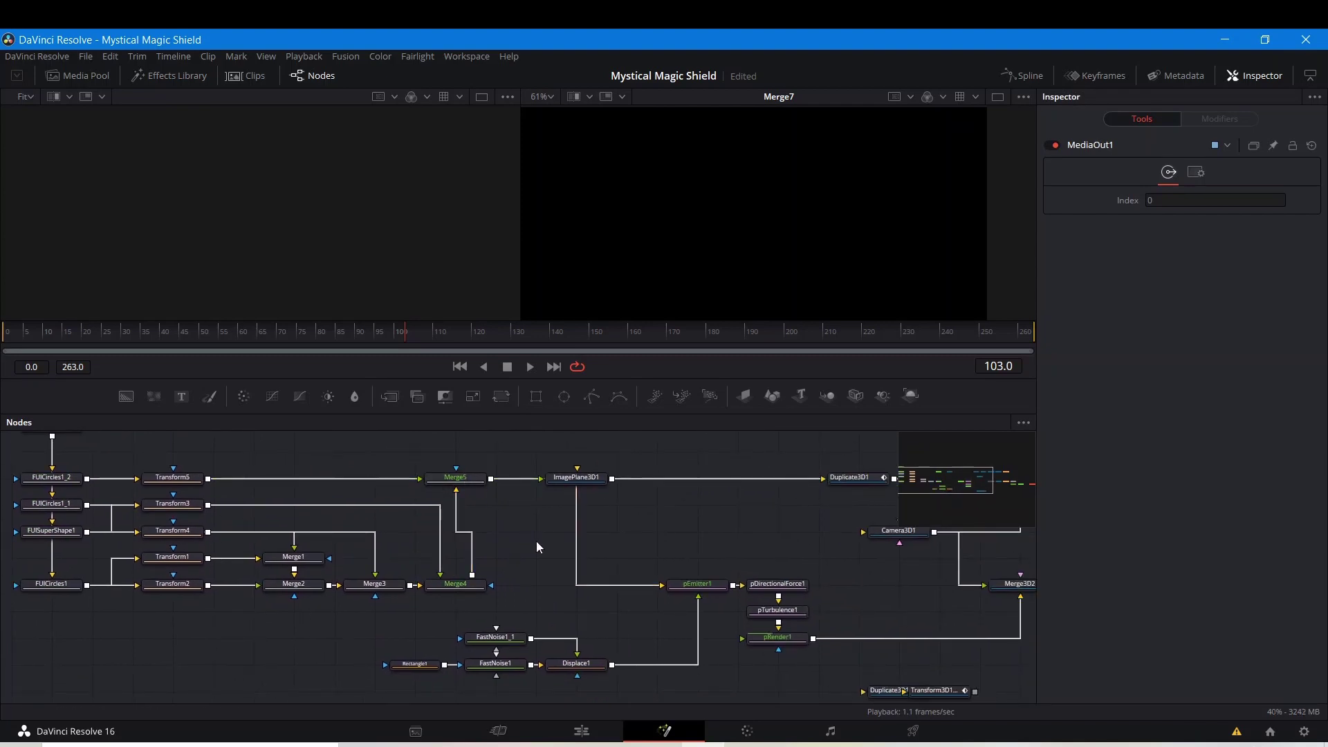
drag(536, 541, 293, 508)
drag(550, 521, 267, 513)
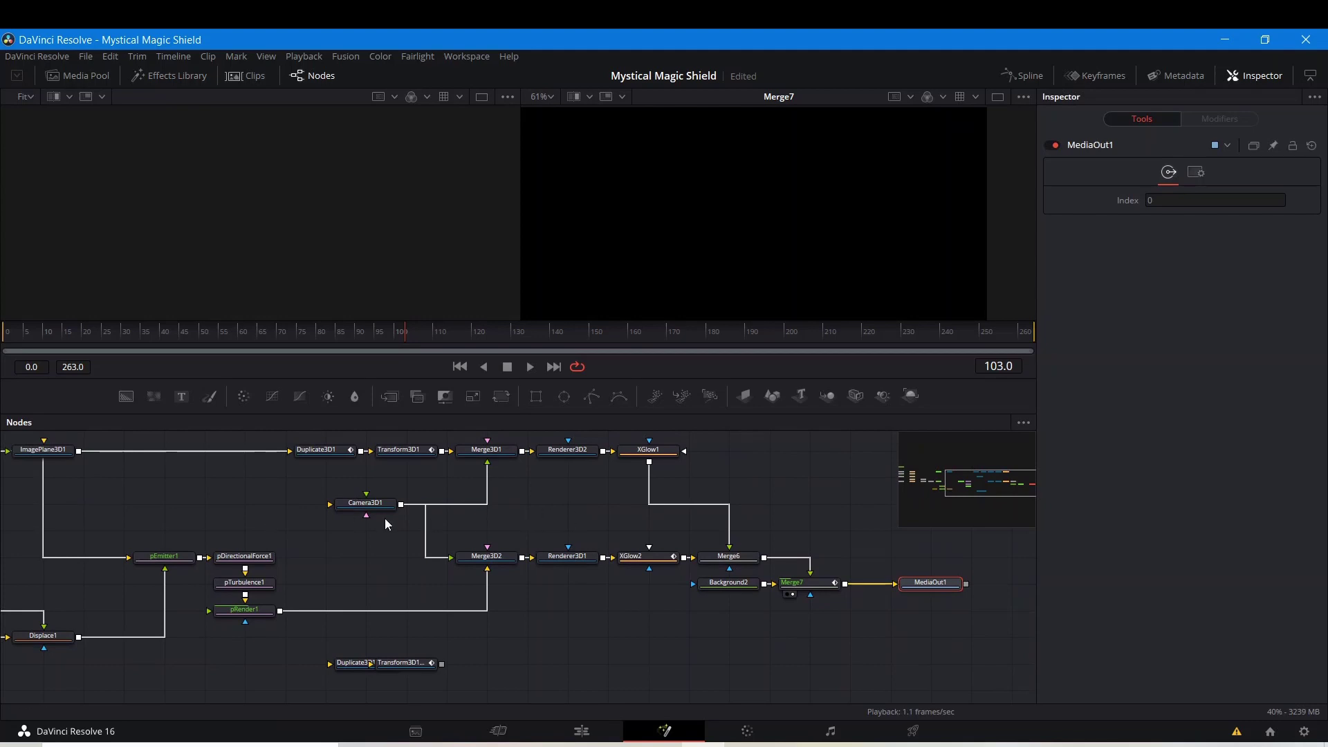